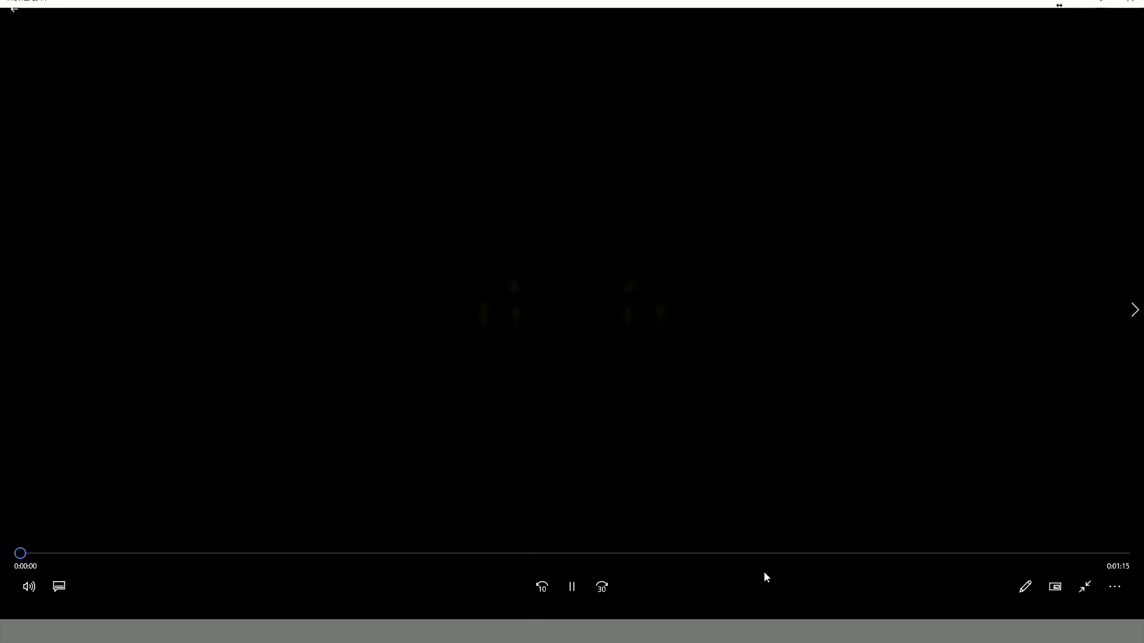
# - Let the demo reel play to the end in Movies & TV
pyautogui.moveTo(764, 572)
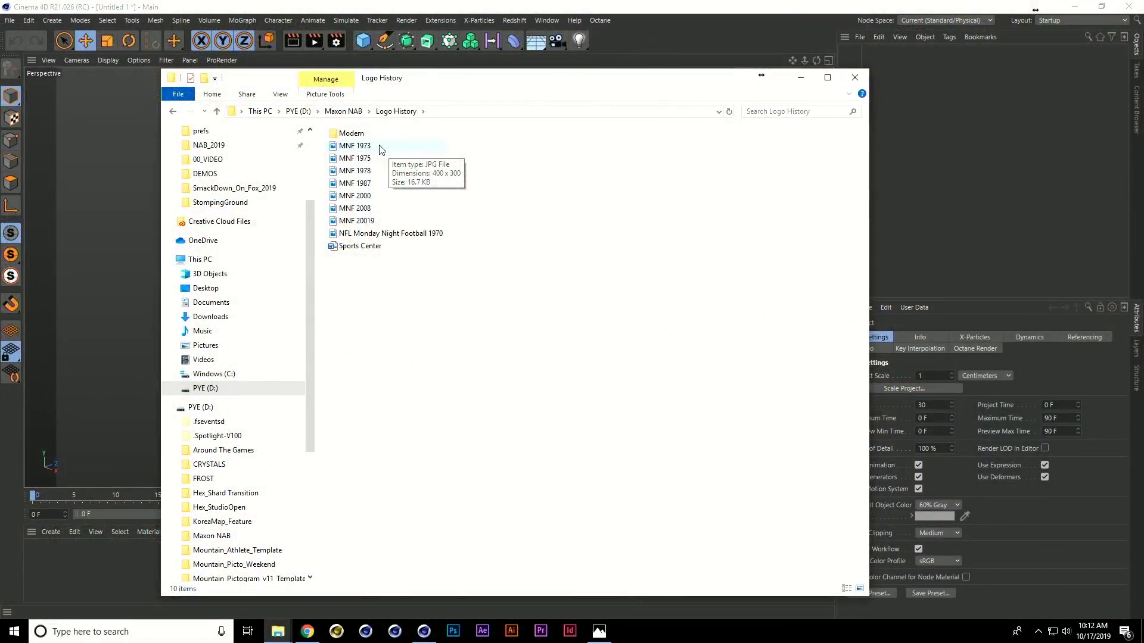
# - Zoom in on the MNF 1973, 1975 and 1978 logos in Photos, then return to Chrome
pyautogui.doubleClick(379, 148)
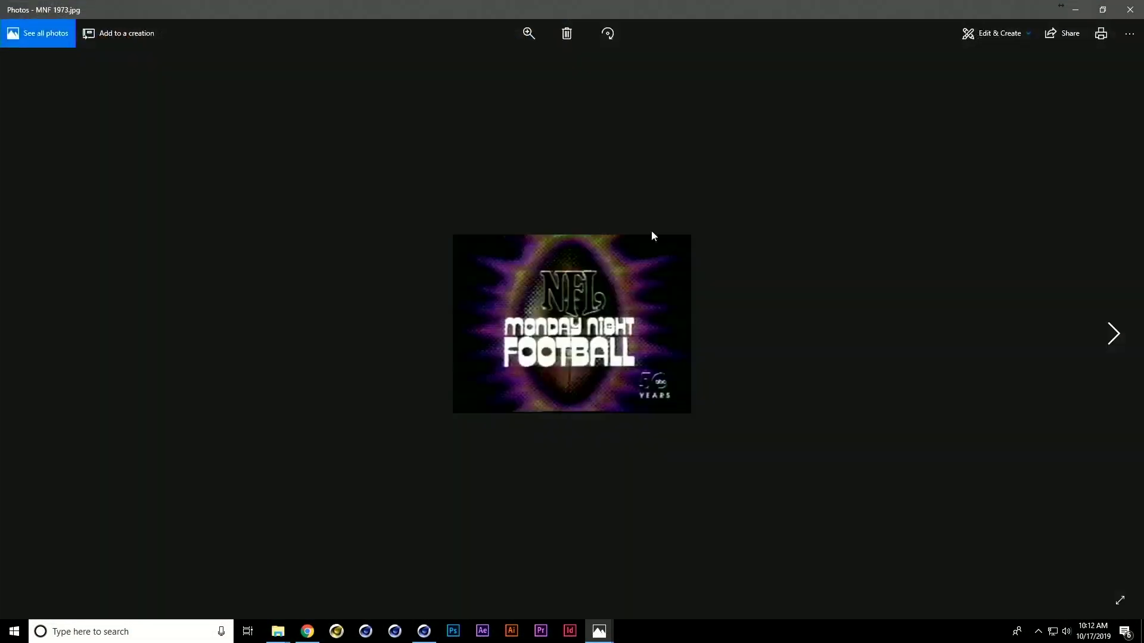
pyautogui.keyDown('ctrl'); pyautogui.scroll(3, 680, 313); pyautogui.keyUp('ctrl')
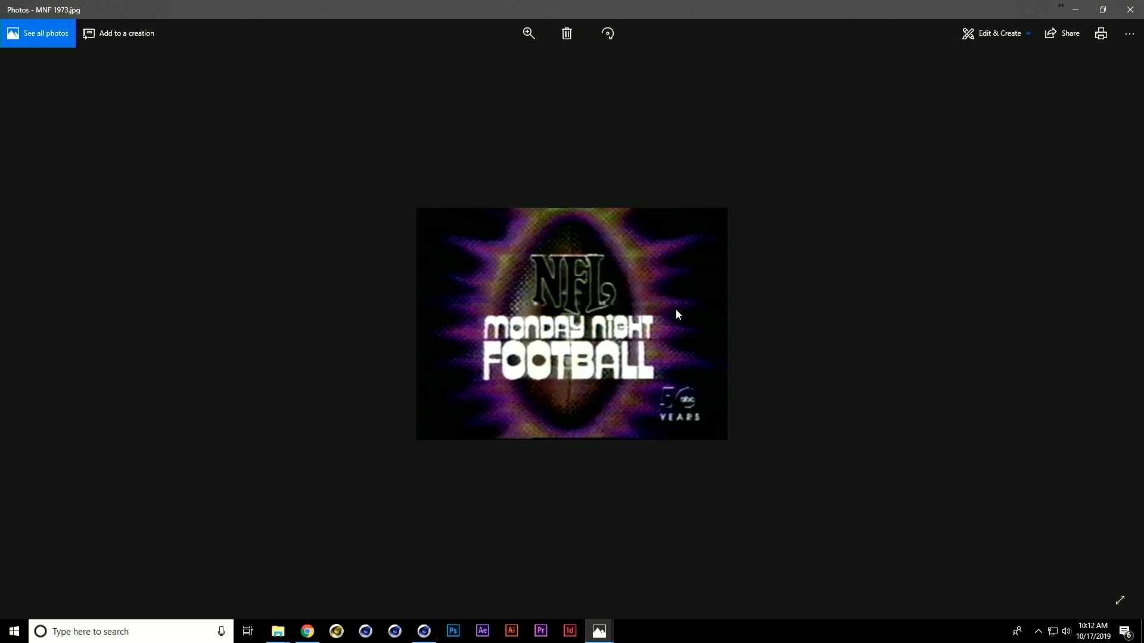
pyautogui.keyDown('ctrl'); pyautogui.scroll(1, 677, 314); pyautogui.keyUp('ctrl')
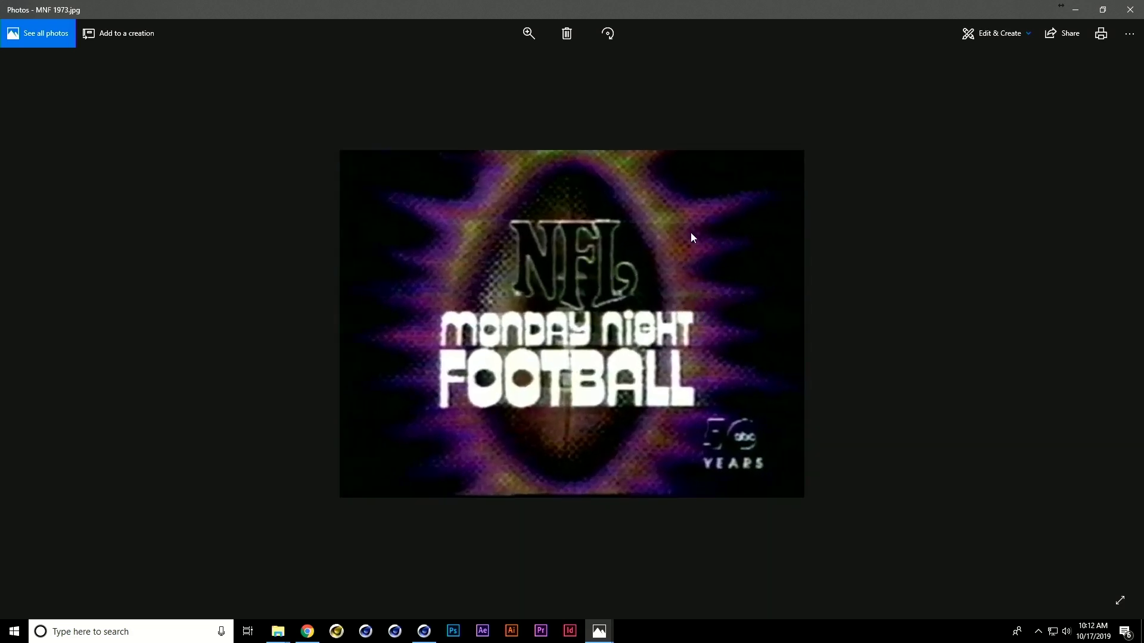
pyautogui.click(1129, 10)
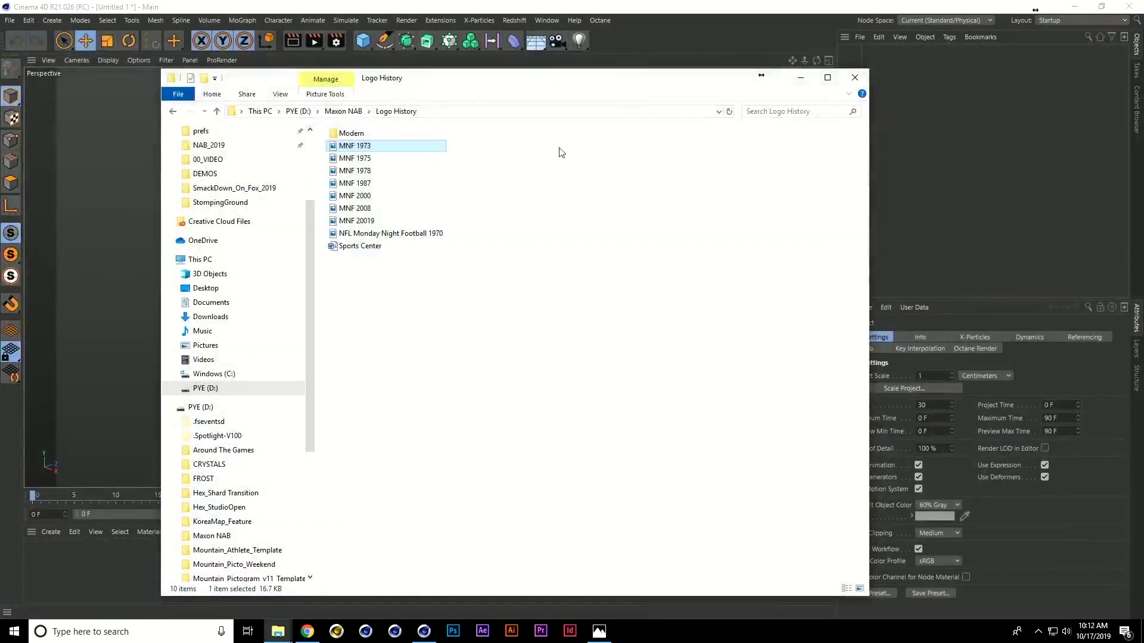
pyautogui.doubleClick(382, 158)
pyautogui.scroll(5, 542, 334)
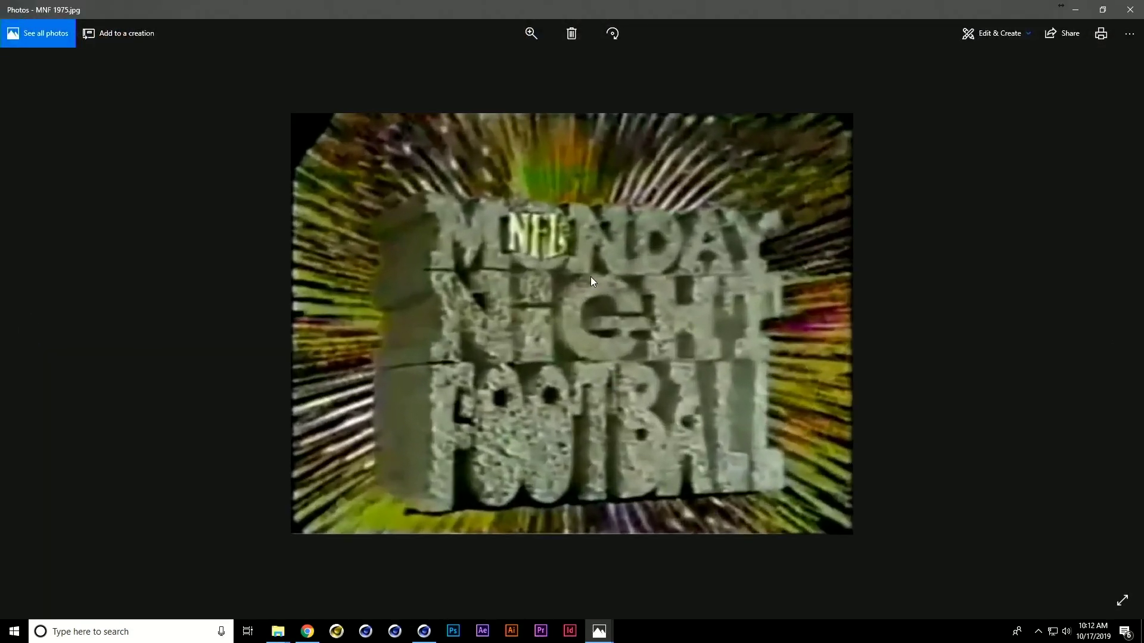
pyautogui.click(1129, 9)
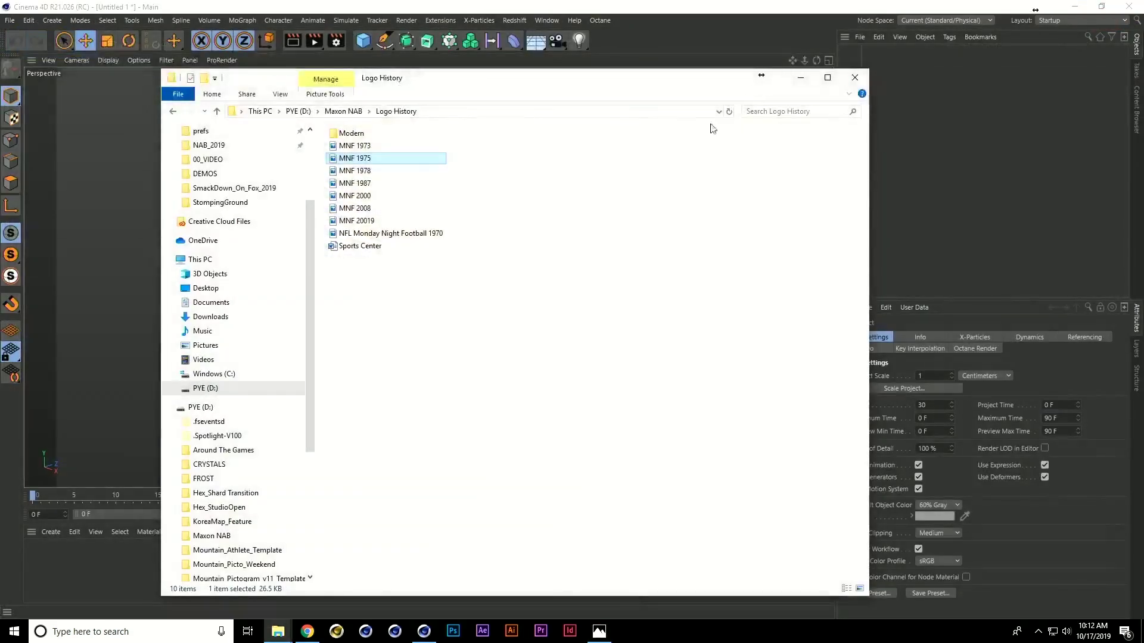
pyautogui.doubleClick(374, 171)
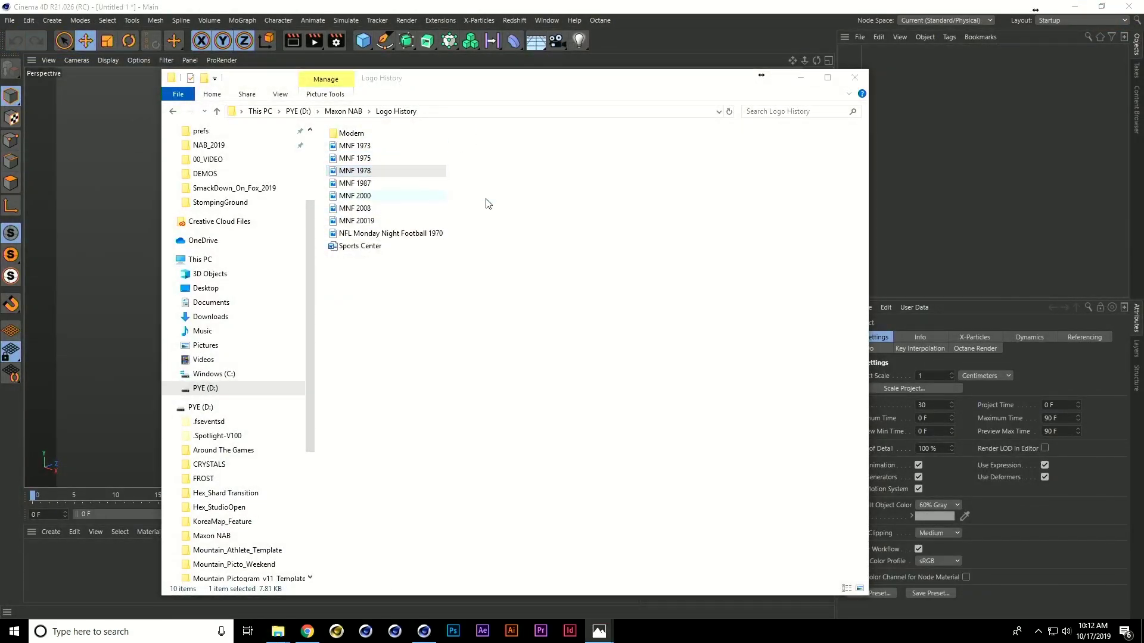
pyautogui.scroll(3, 591, 297)
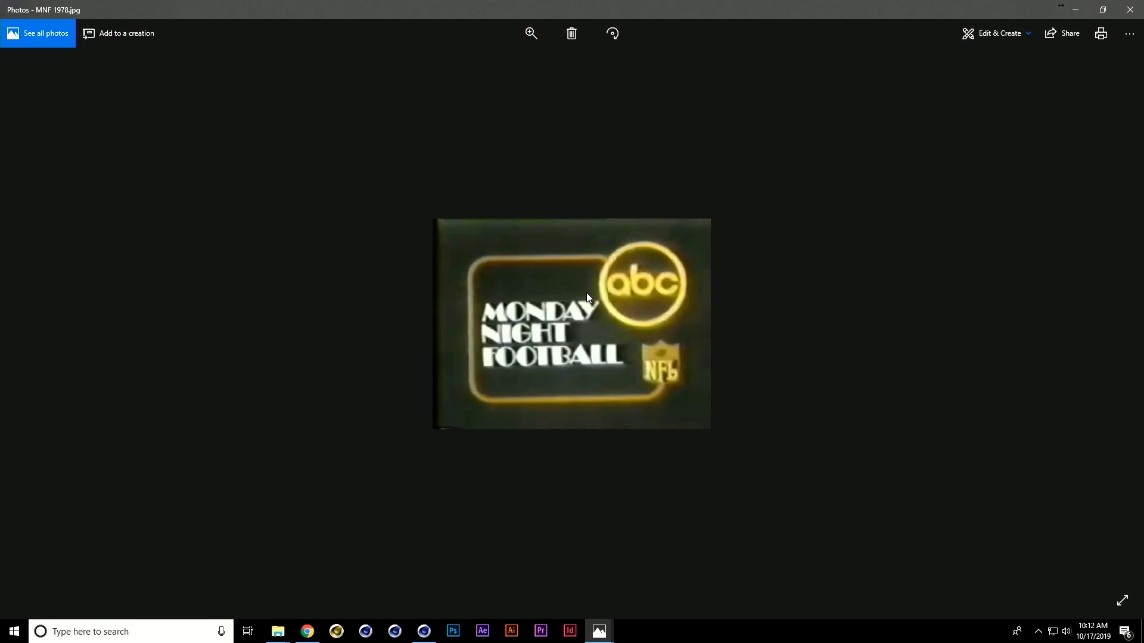
pyautogui.click(308, 632)
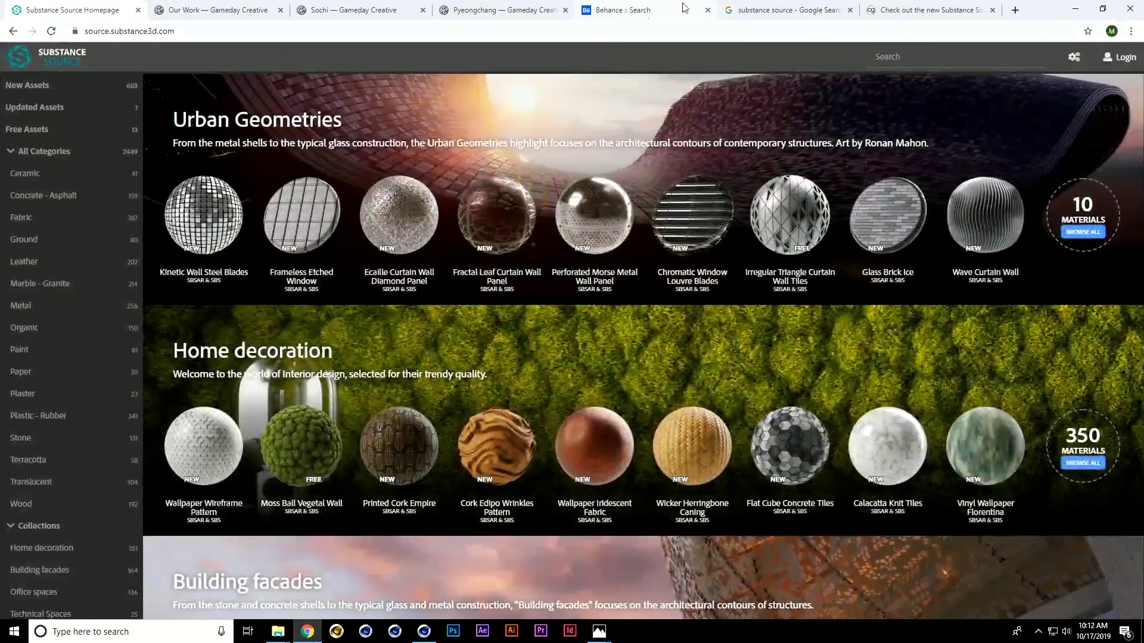
# - Search Behance for 'Sports logo'
pyautogui.click(660, 11)
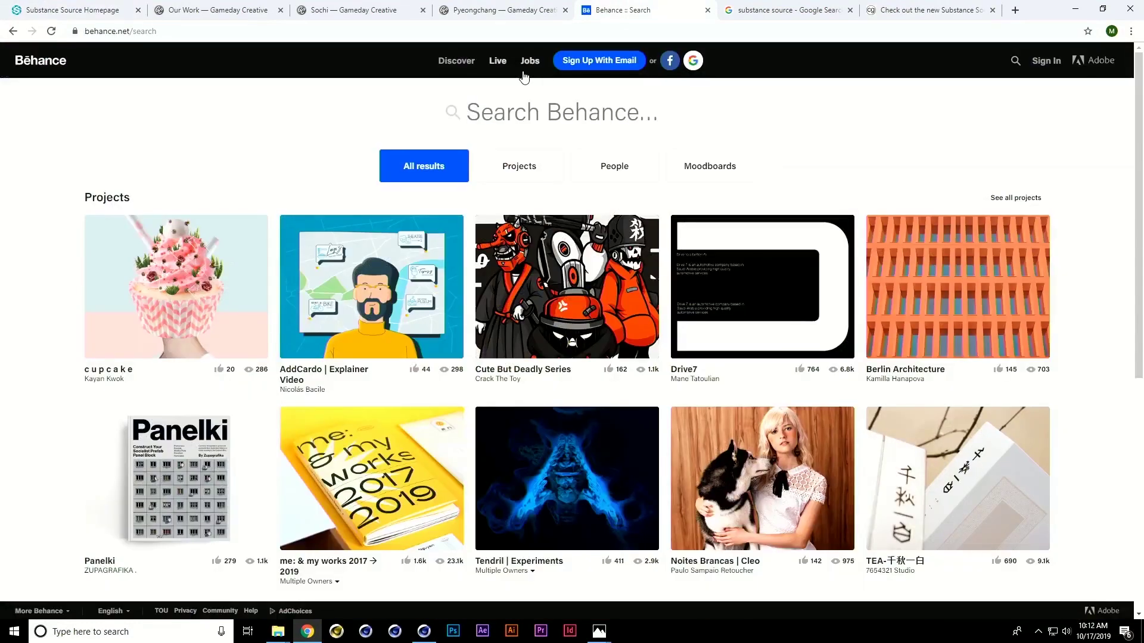
pyautogui.write('Spo')
pyautogui.write('rts logo')
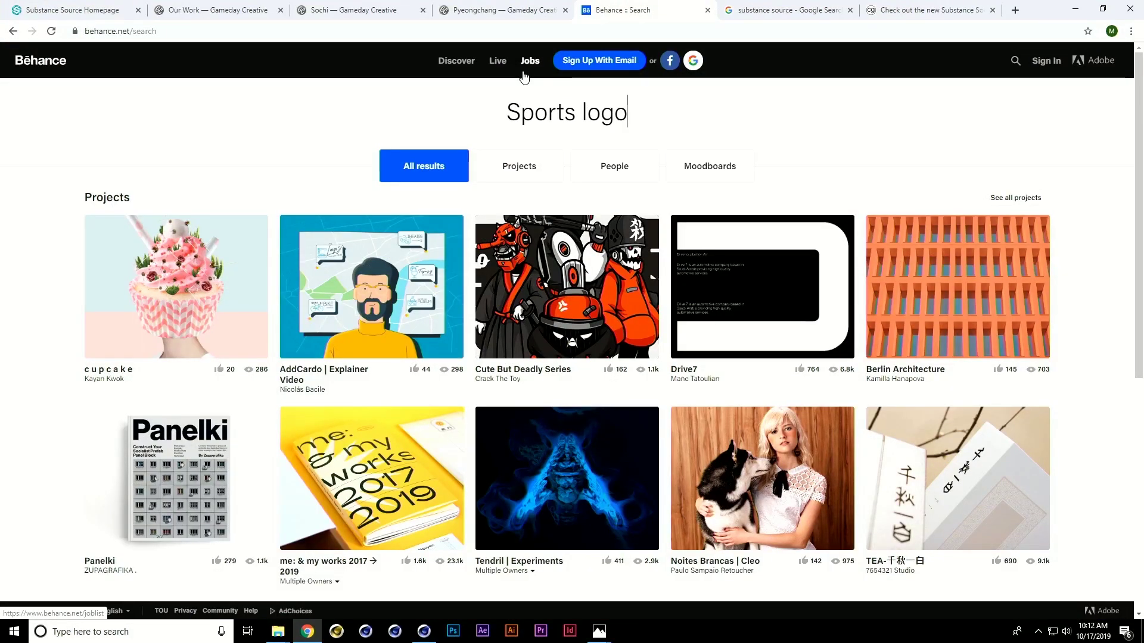
pyautogui.press('Return')
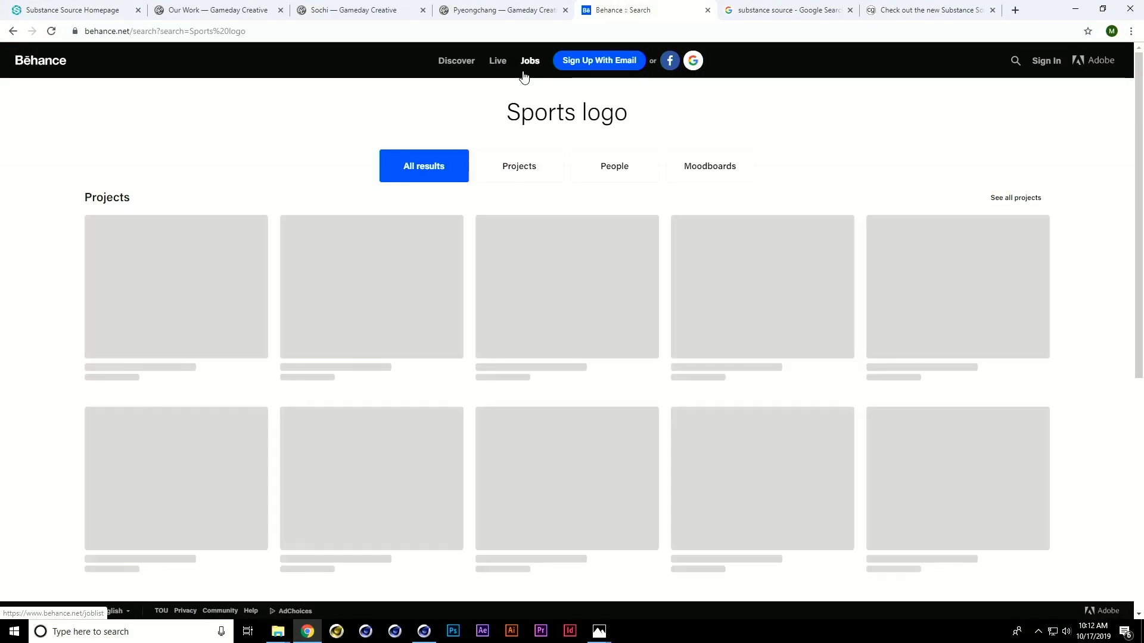
# - Open the Las Vegas Aces project from all project results and scroll to its 3D logo
pyautogui.scroll(-4, 920, 140)
pyautogui.scroll(4, 921, 139)
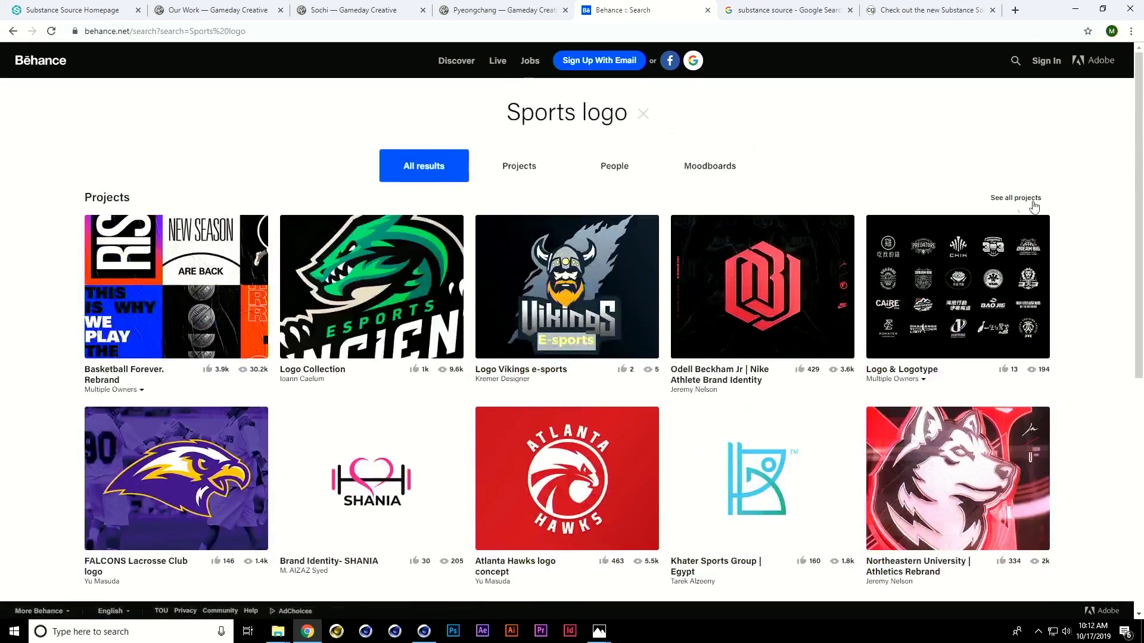
pyautogui.click(1035, 199)
pyautogui.scroll(-10, 750, 303)
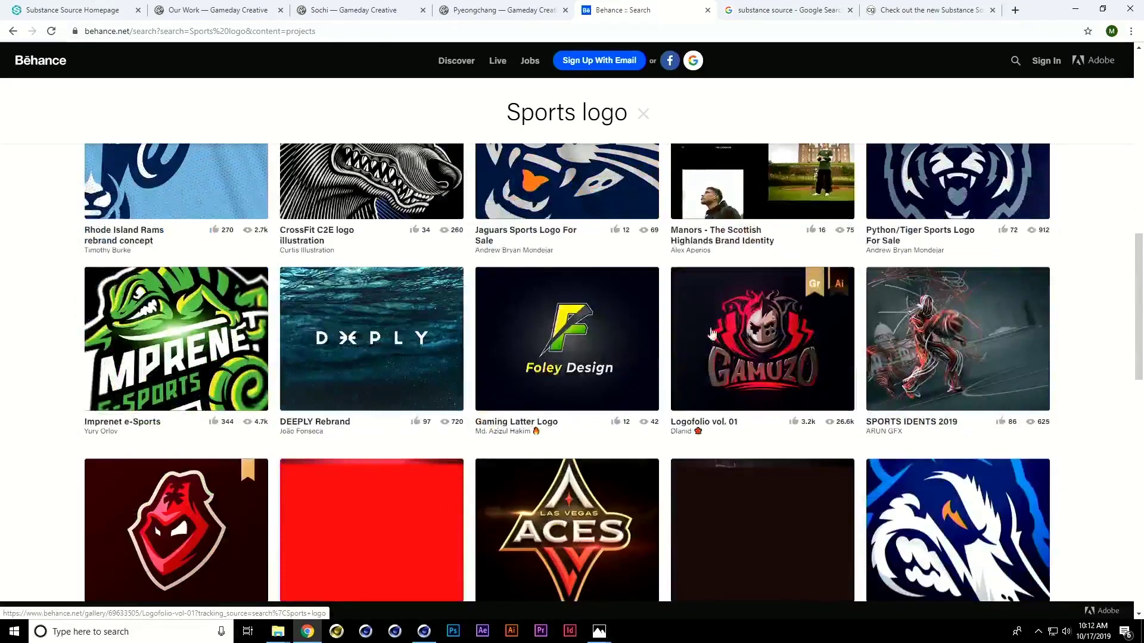
pyautogui.click(614, 506)
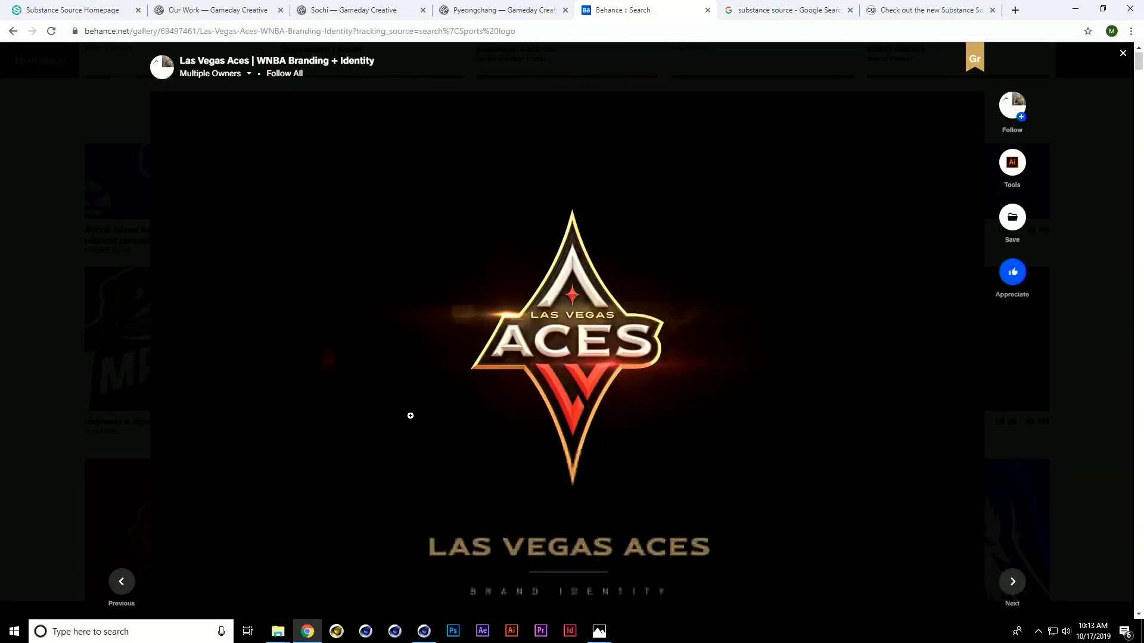
pyautogui.scroll(-20, 409, 417)
pyautogui.scroll(-4, 408, 422)
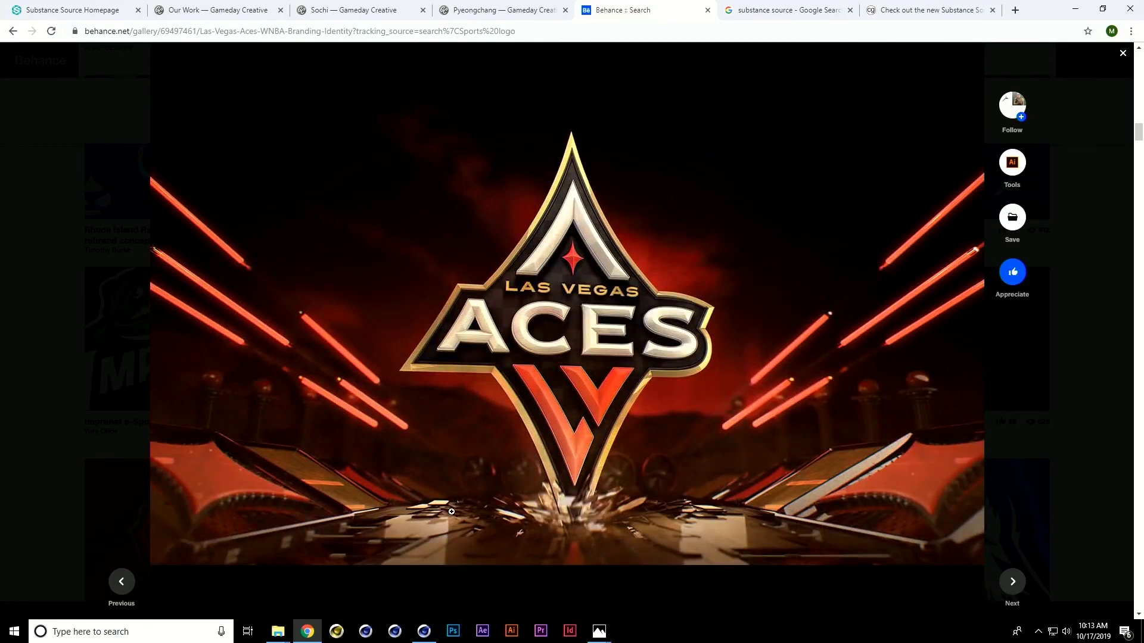
pyautogui.click(278, 633)
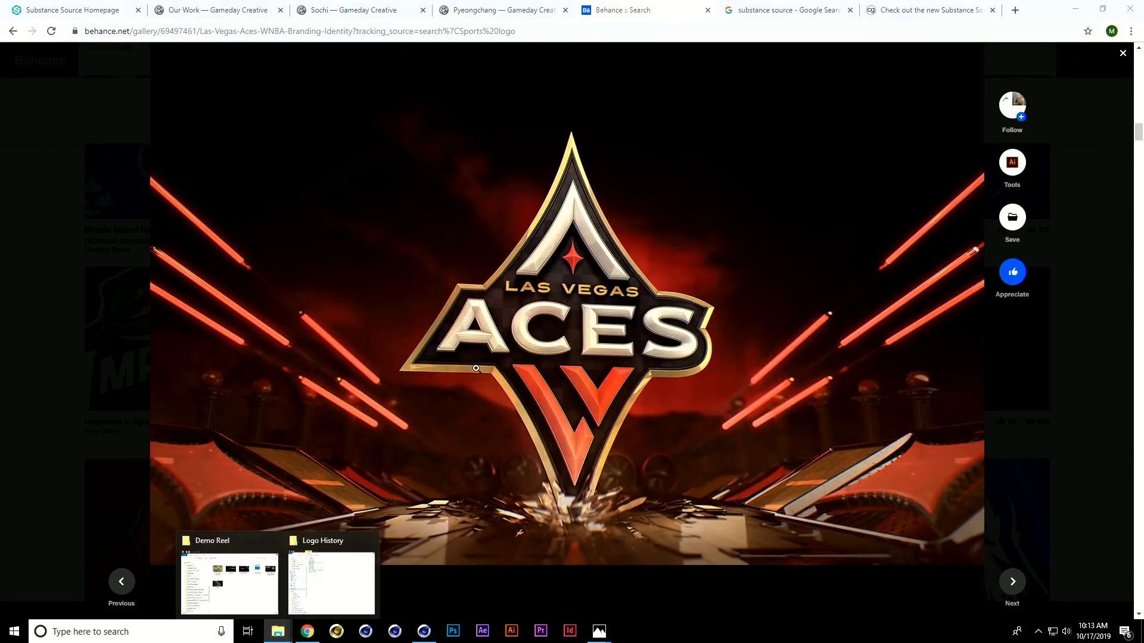
# - Navigate File Explorer from Demo Reel up to Eric and into the Logo History folder
pyautogui.click(242, 602)
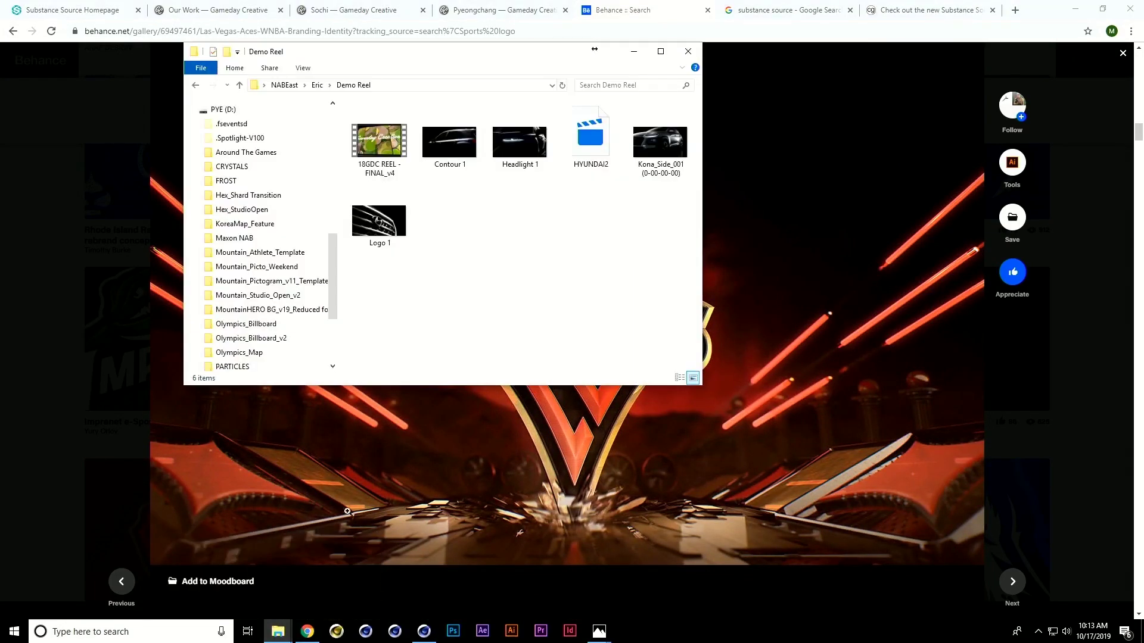
pyautogui.click(317, 85)
pyautogui.click(385, 164)
pyautogui.doubleClick(385, 164)
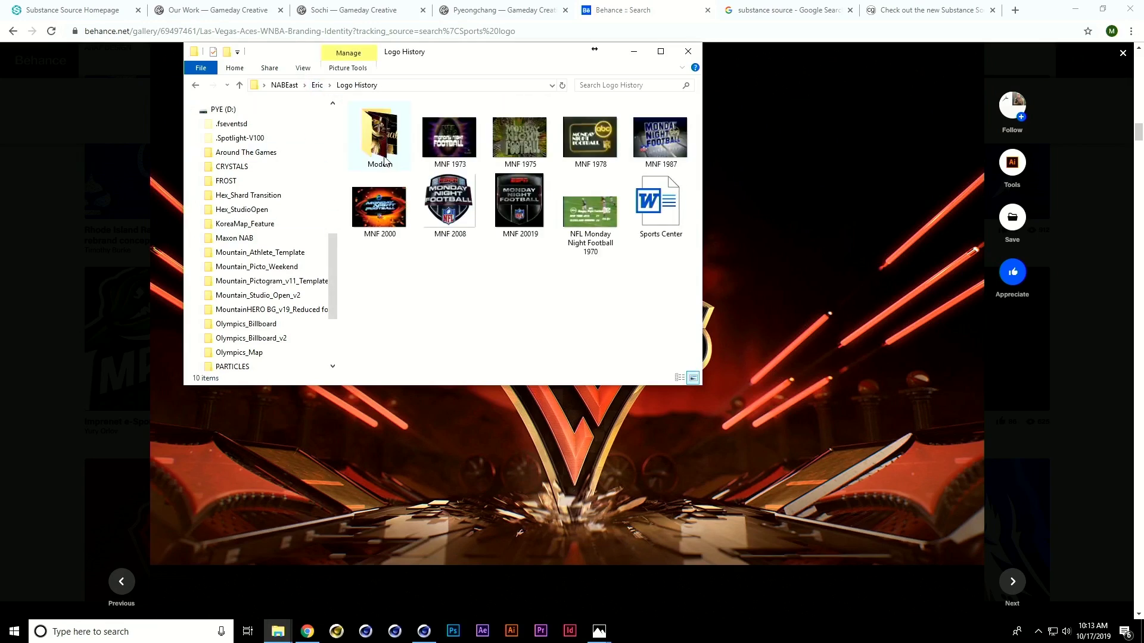
# - View the MNF 1987, 2000 and 2008 logos in Photos, zooming into the 2008 one
pyautogui.click(661, 131)
pyautogui.doubleClick(660, 132)
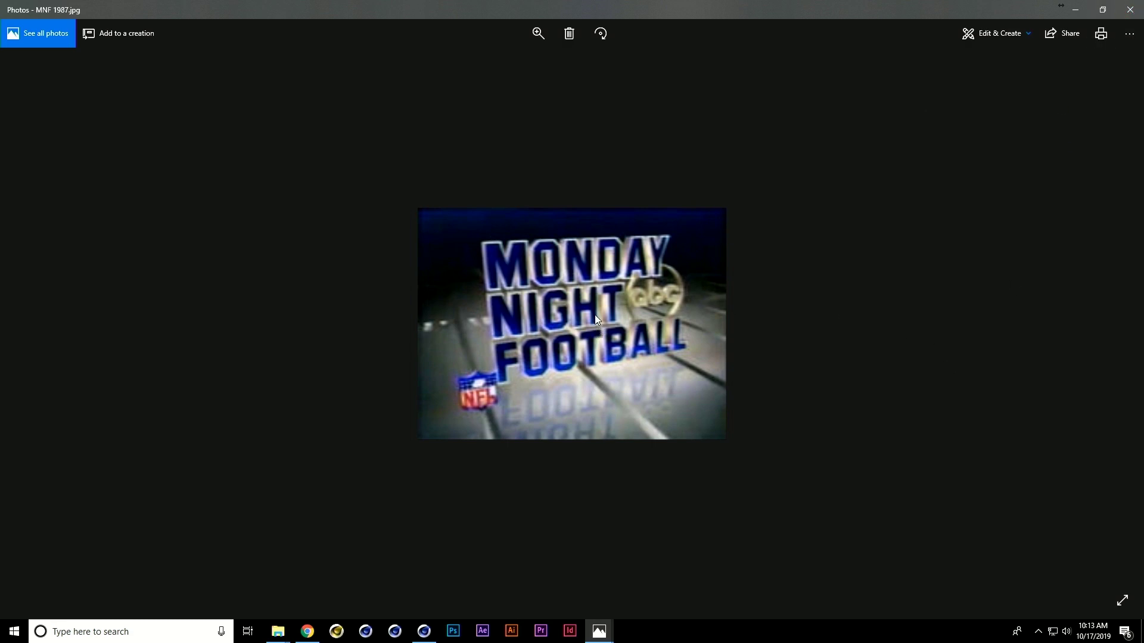
pyautogui.click(1139, 17)
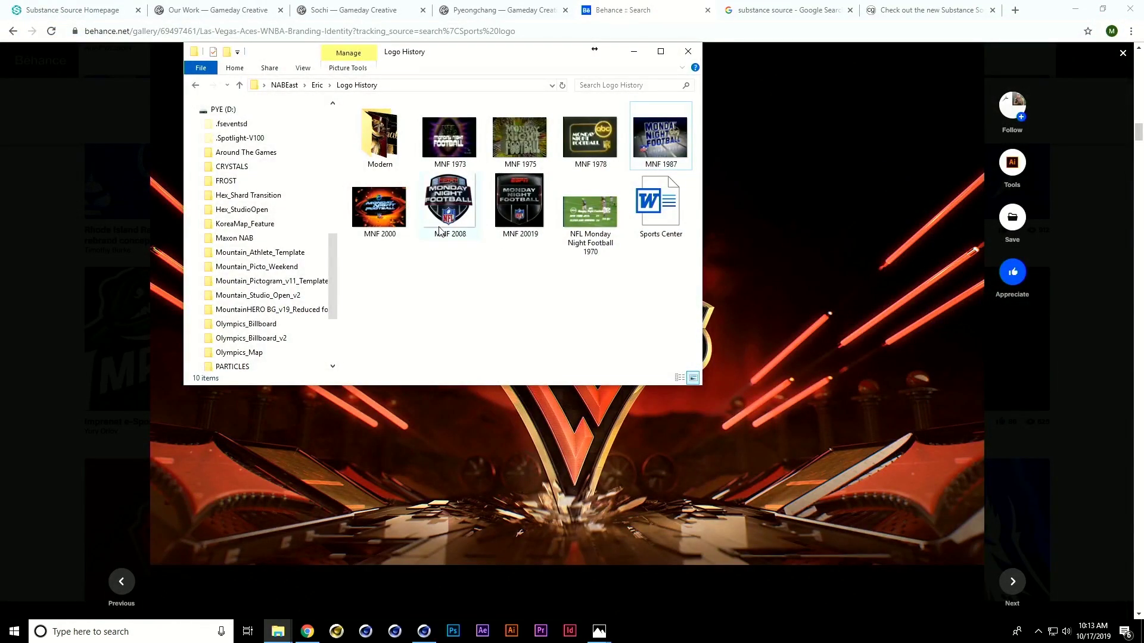
pyautogui.doubleClick(379, 208)
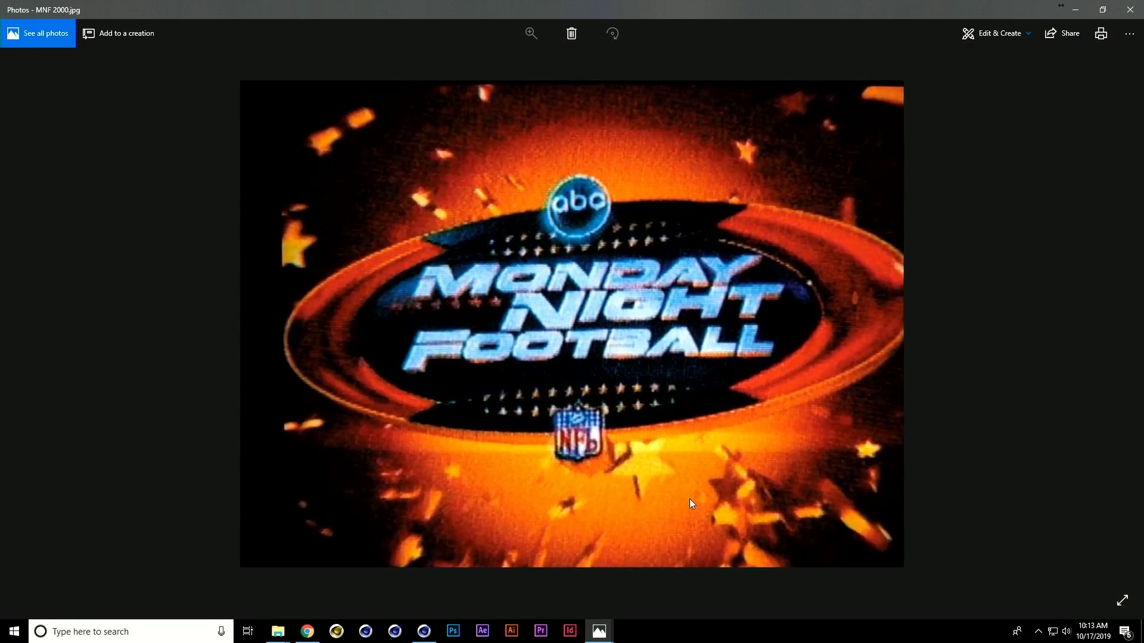
pyautogui.click(1129, 10)
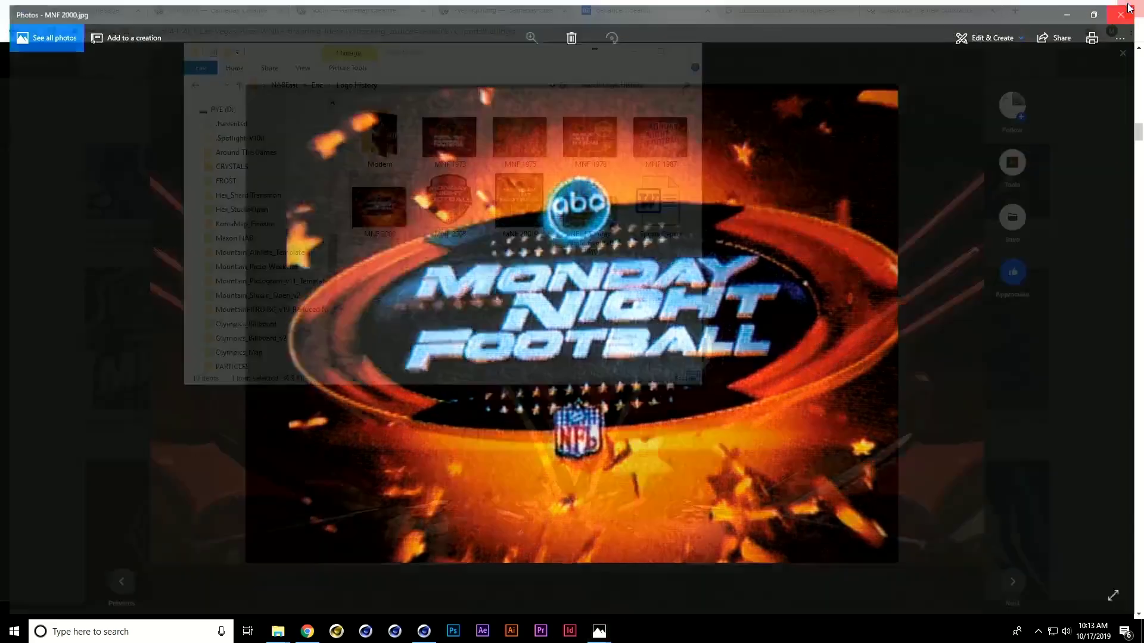
pyautogui.doubleClick(451, 219)
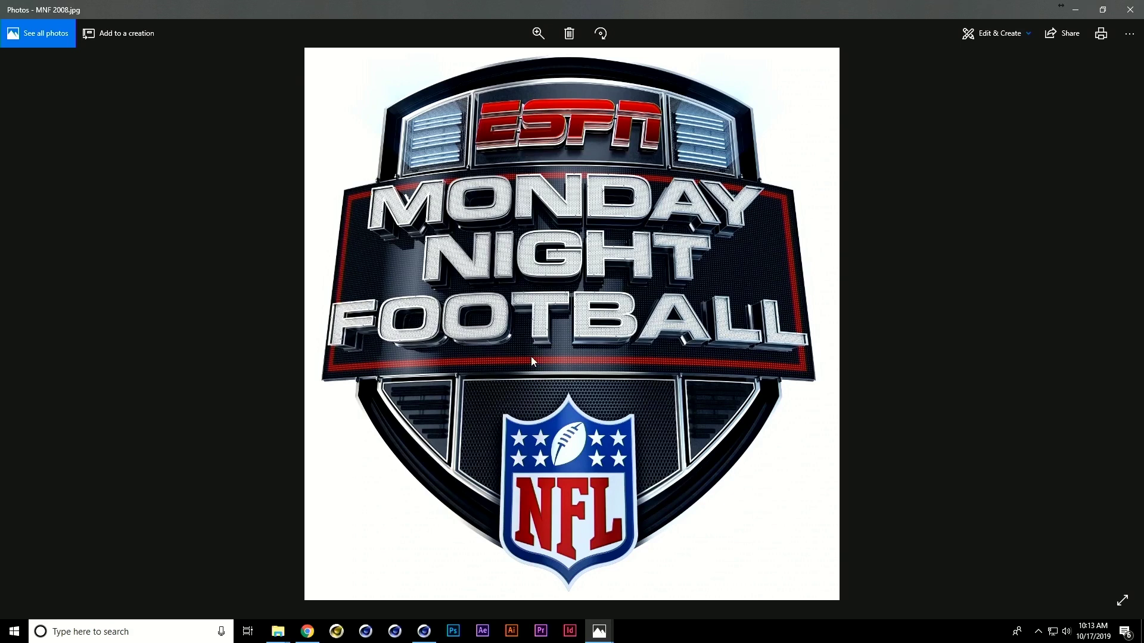
pyautogui.keyDown('ctrl'); pyautogui.scroll(2, 578, 245); pyautogui.keyUp('ctrl')
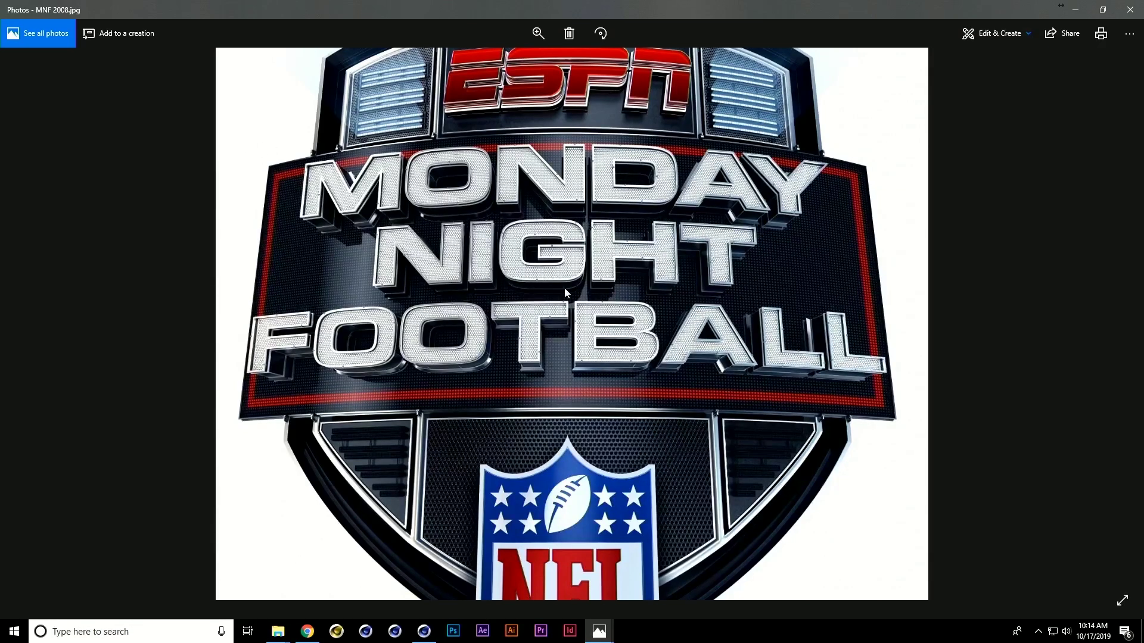
pyautogui.scroll(-1, 564, 288)
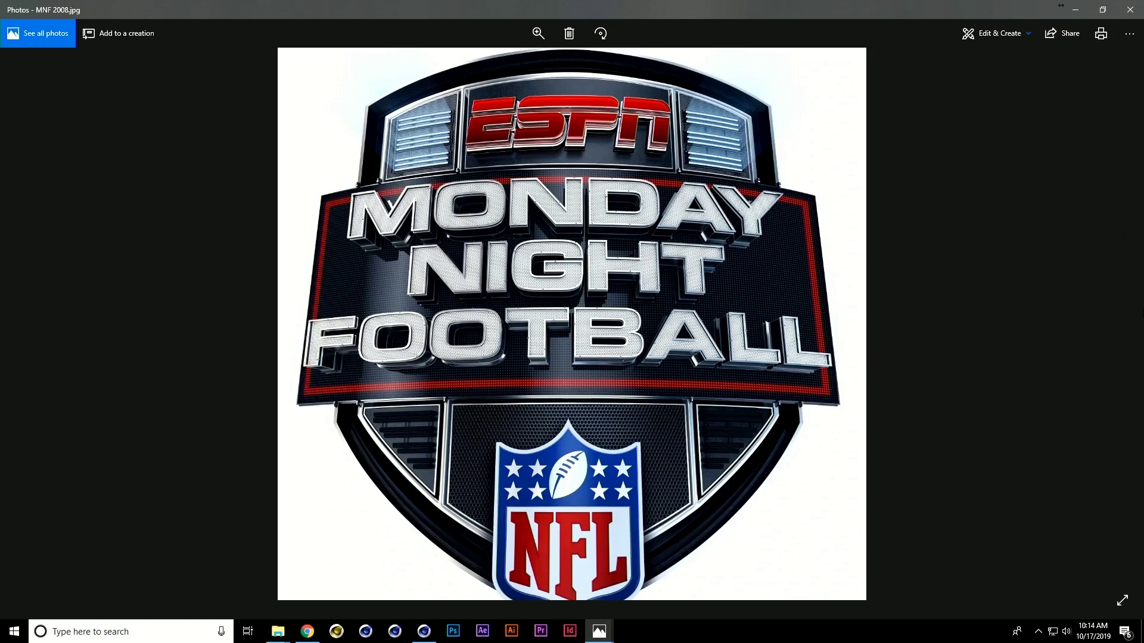
# - View the MNF 20019 logo in Photos, then open the Modern logo folder
pyautogui.click(1131, 10)
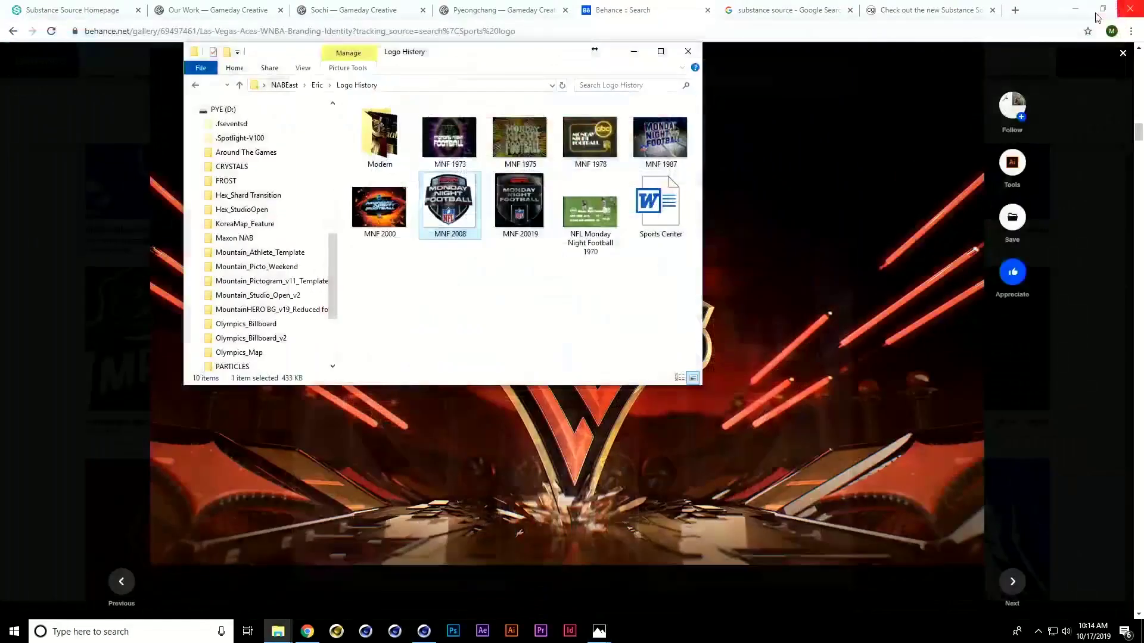
pyautogui.doubleClick(519, 201)
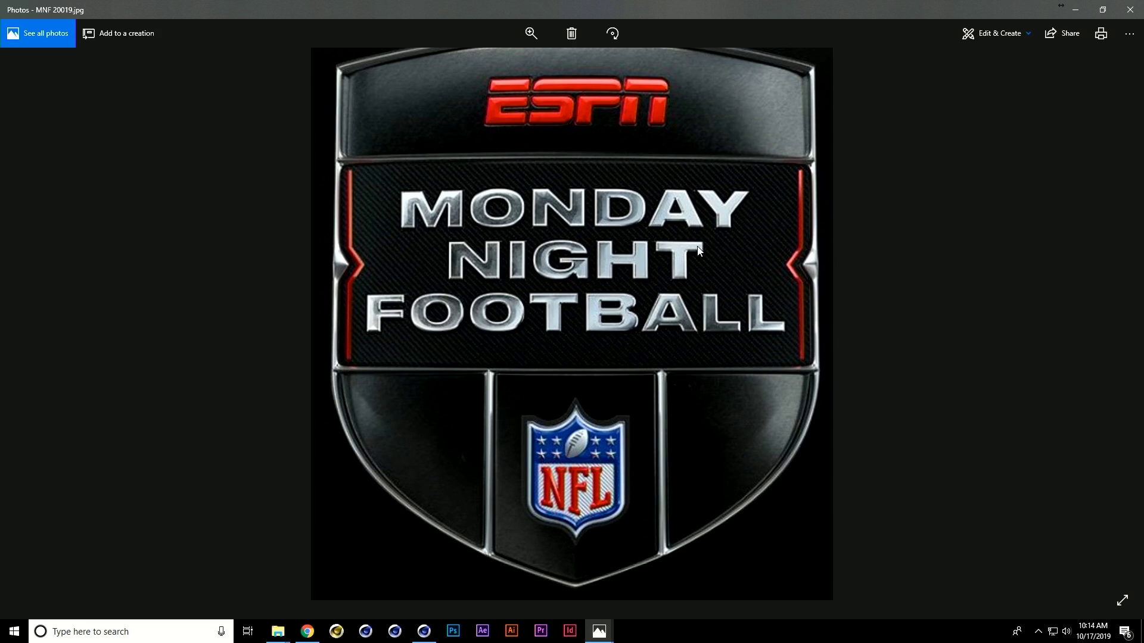
pyautogui.scroll(-1, 692, 243)
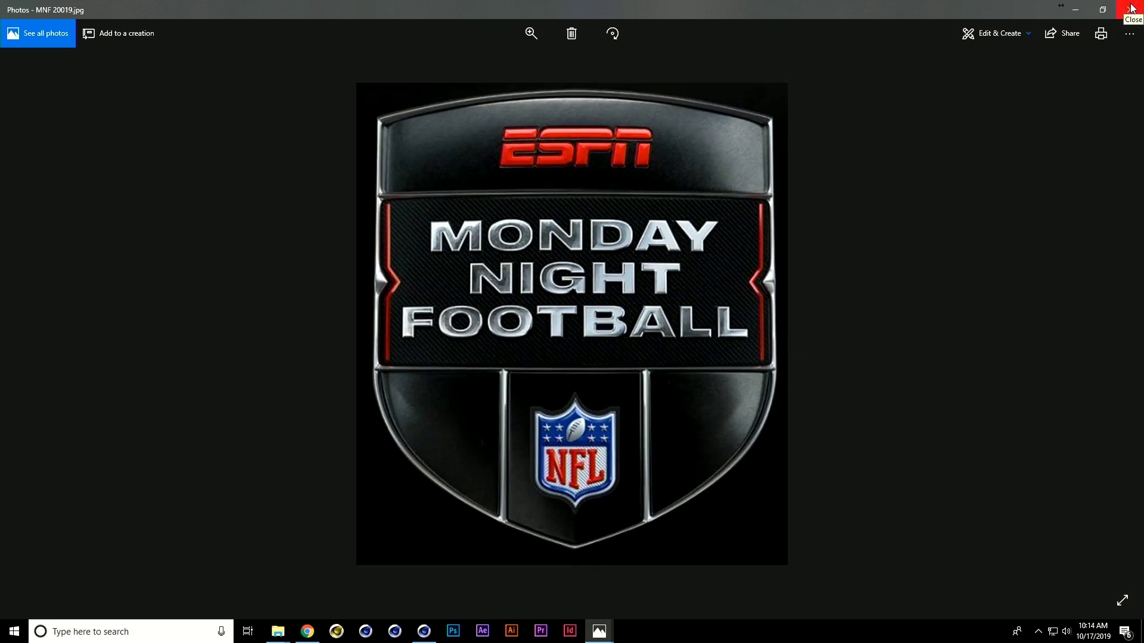
pyautogui.click(1132, 8)
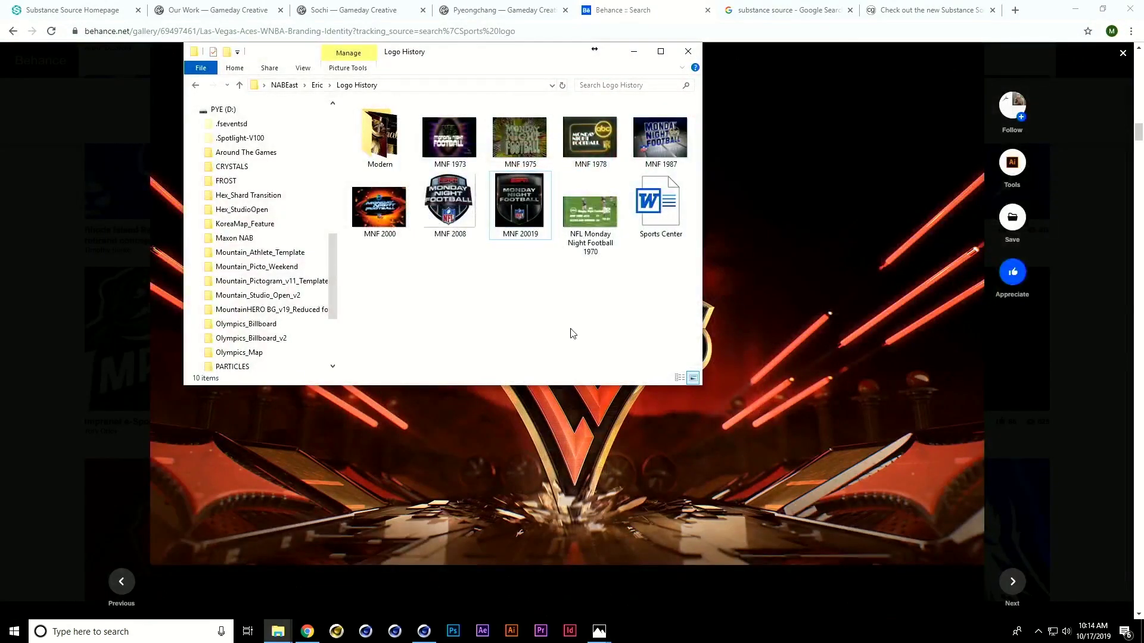
pyautogui.doubleClick(381, 143)
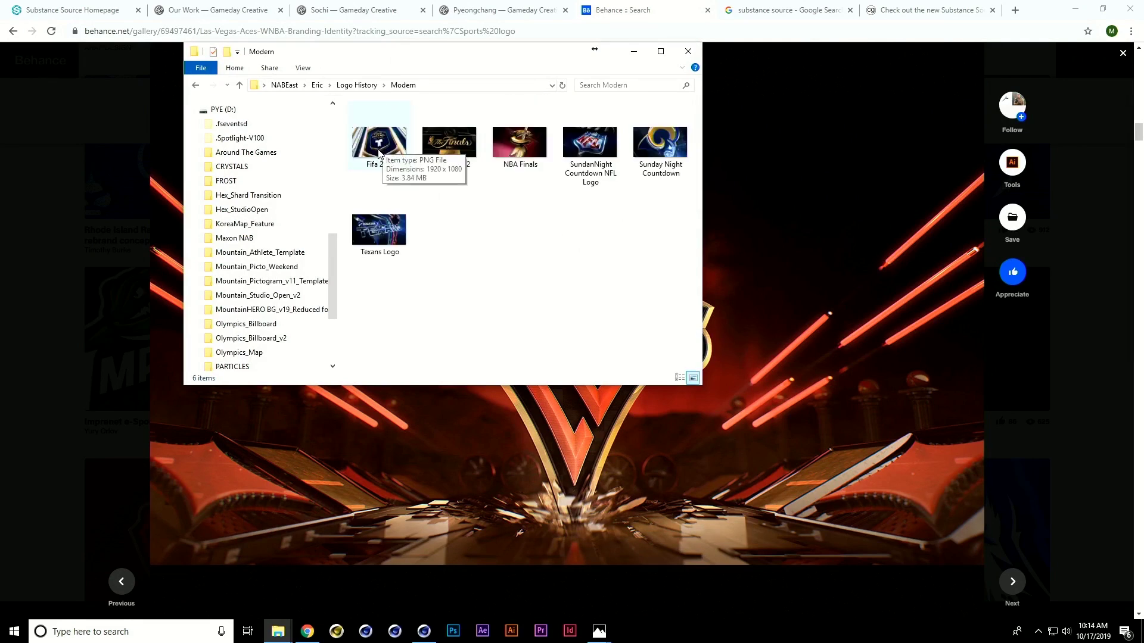
pyautogui.doubleClick(379, 146)
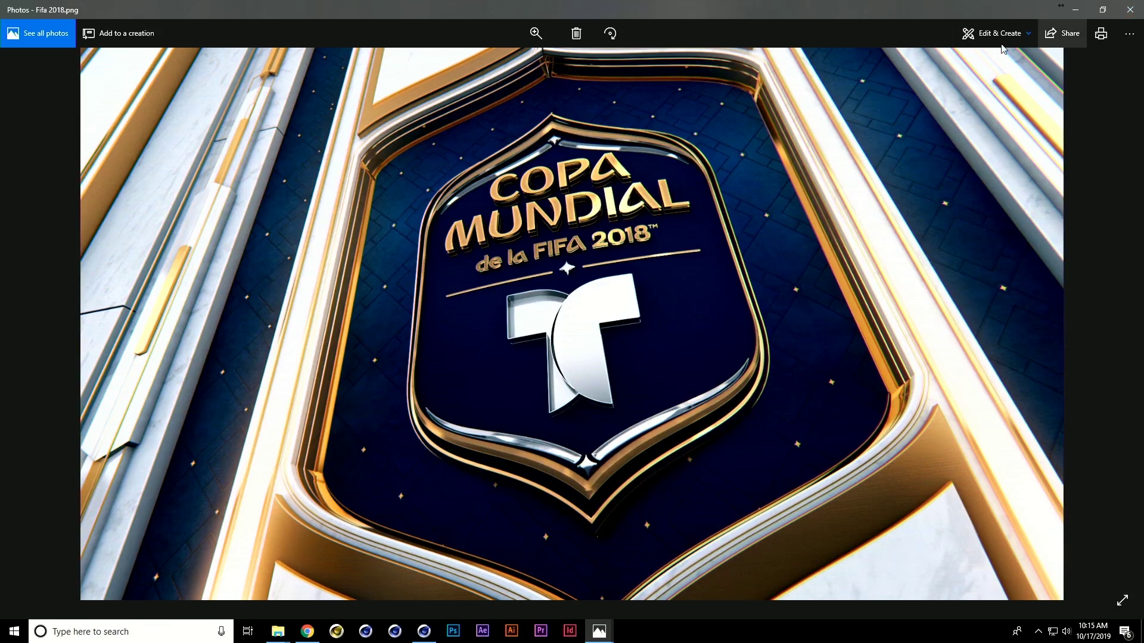
pyautogui.click(1130, 10)
pyautogui.doubleClick(448, 146)
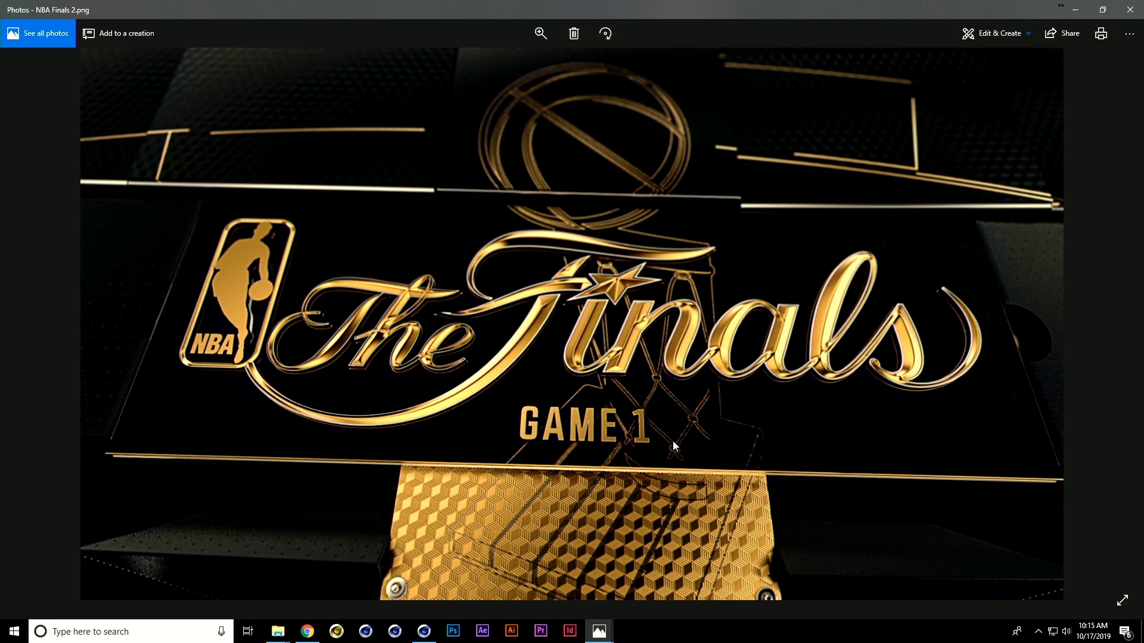
pyautogui.click(1130, 10)
pyautogui.click(543, 237)
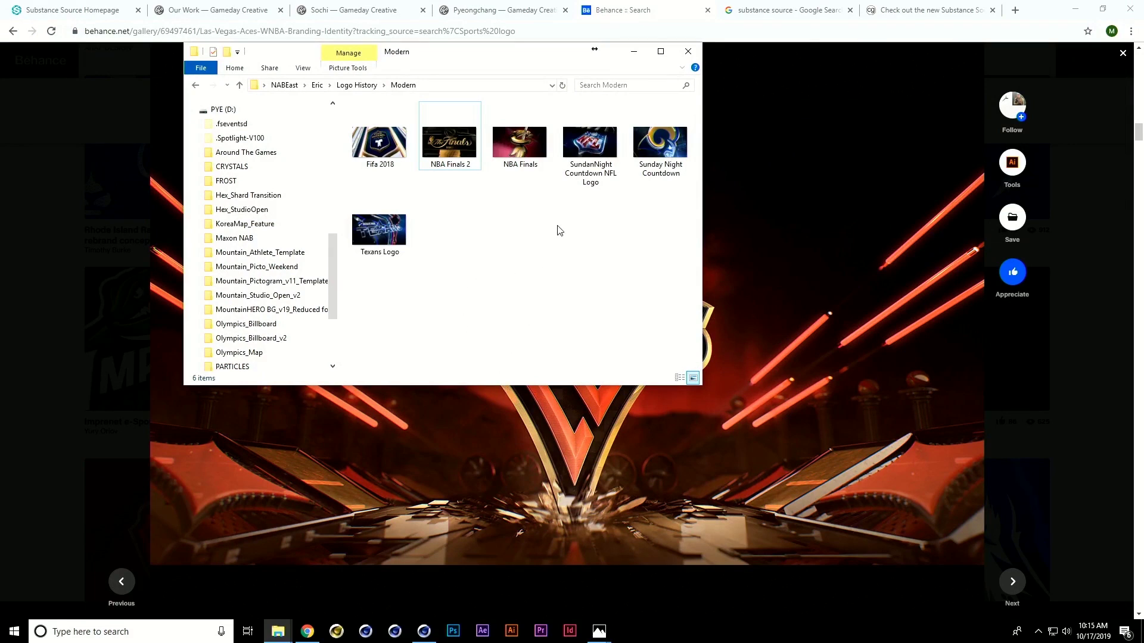
# - Preview the SundanNight Countdown NFL Logo and the Texans Logo in Photos, closing each
pyautogui.doubleClick(597, 141)
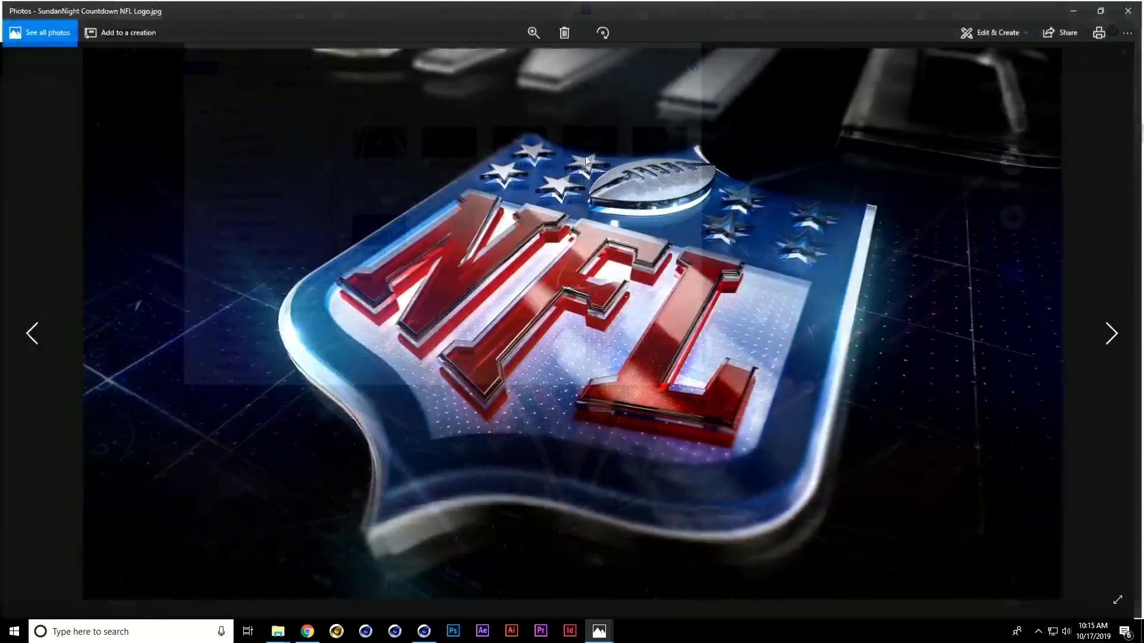
pyautogui.scroll(-1, 560, 274)
pyautogui.scroll(1, 588, 287)
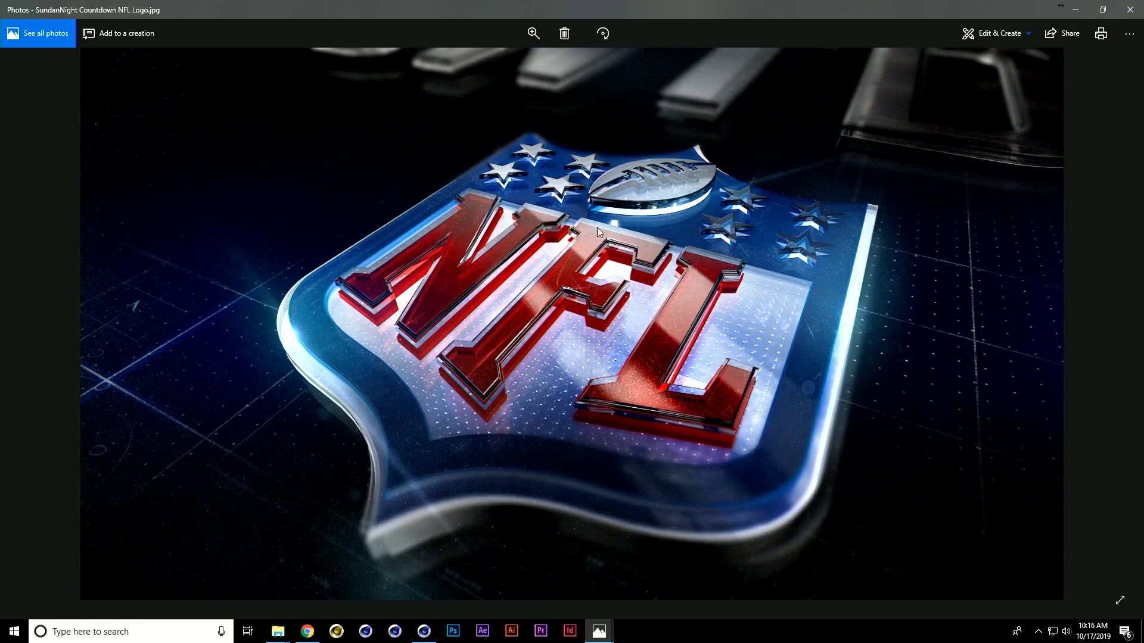
pyautogui.click(1132, 13)
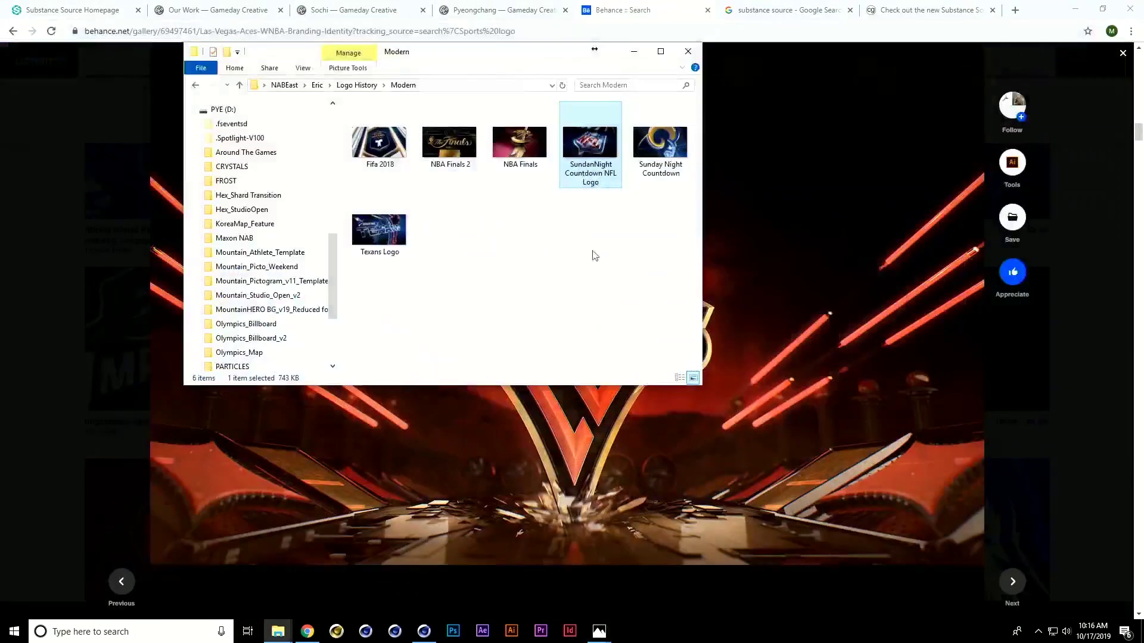
pyautogui.click(389, 238)
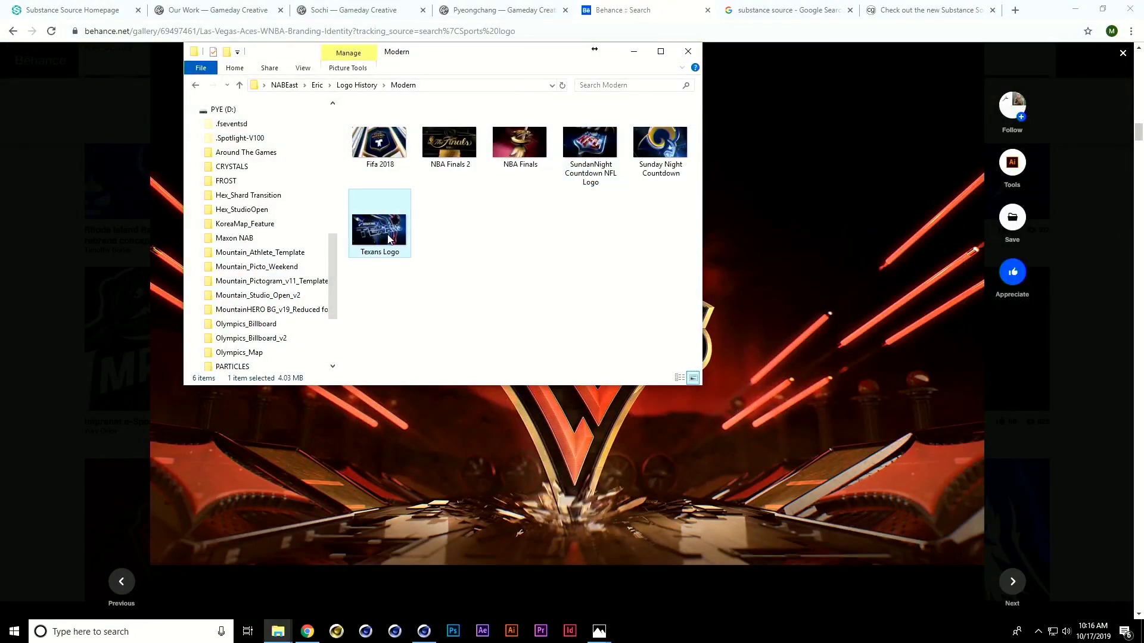
pyautogui.doubleClick(388, 239)
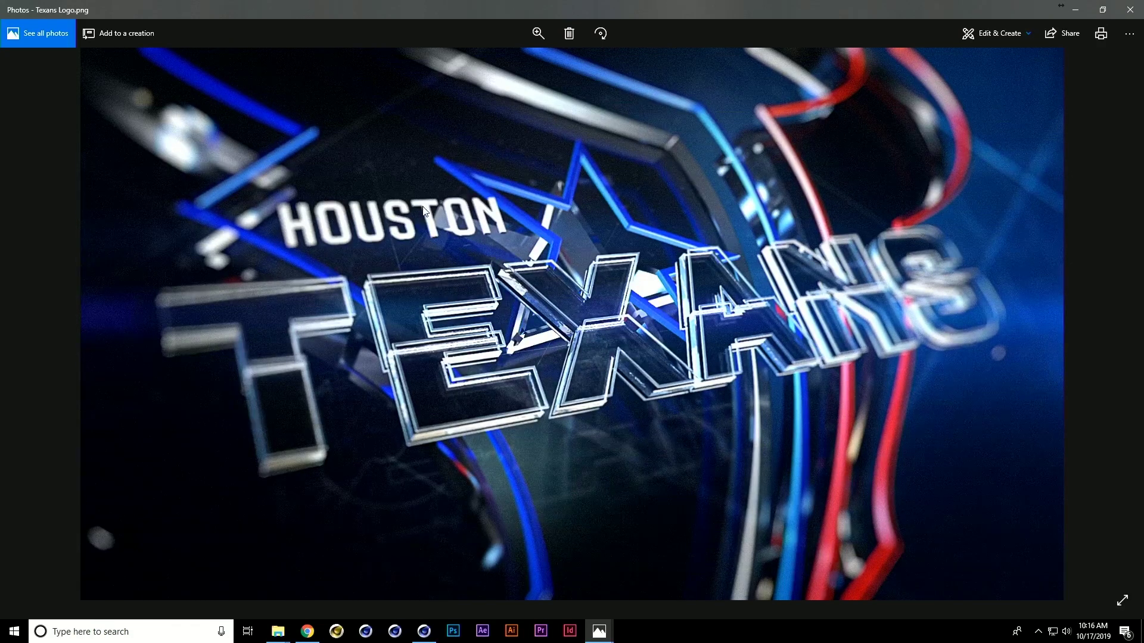
pyautogui.click(1129, 14)
# - Navigate from Logo History up to Eric and open the Renders folder
pyautogui.click(348, 85)
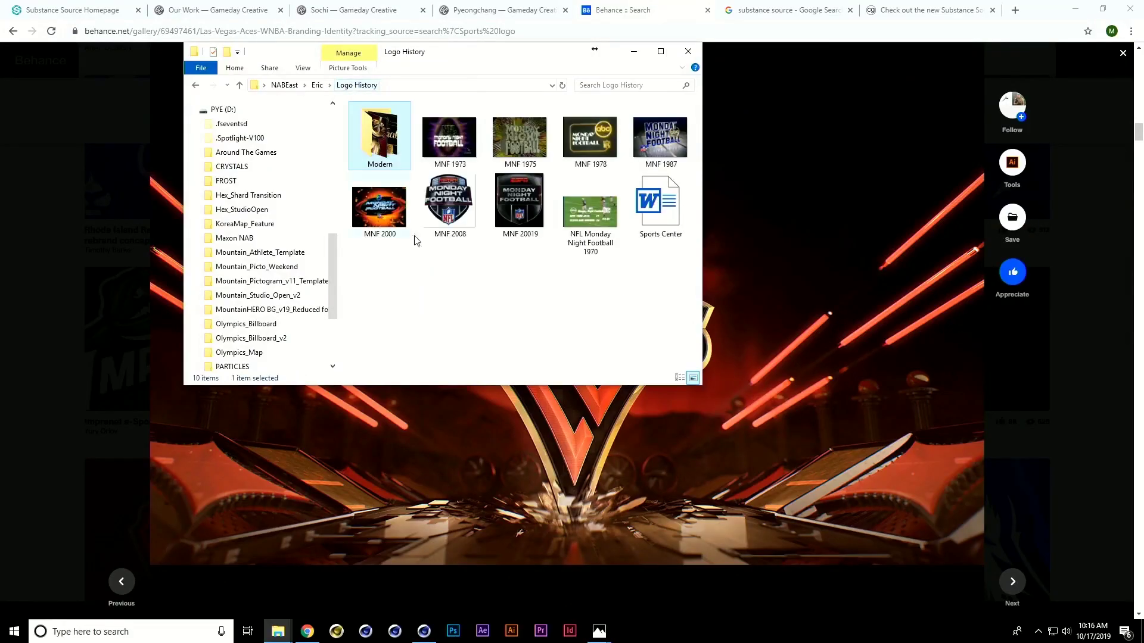
pyautogui.click(415, 240)
pyautogui.click(317, 85)
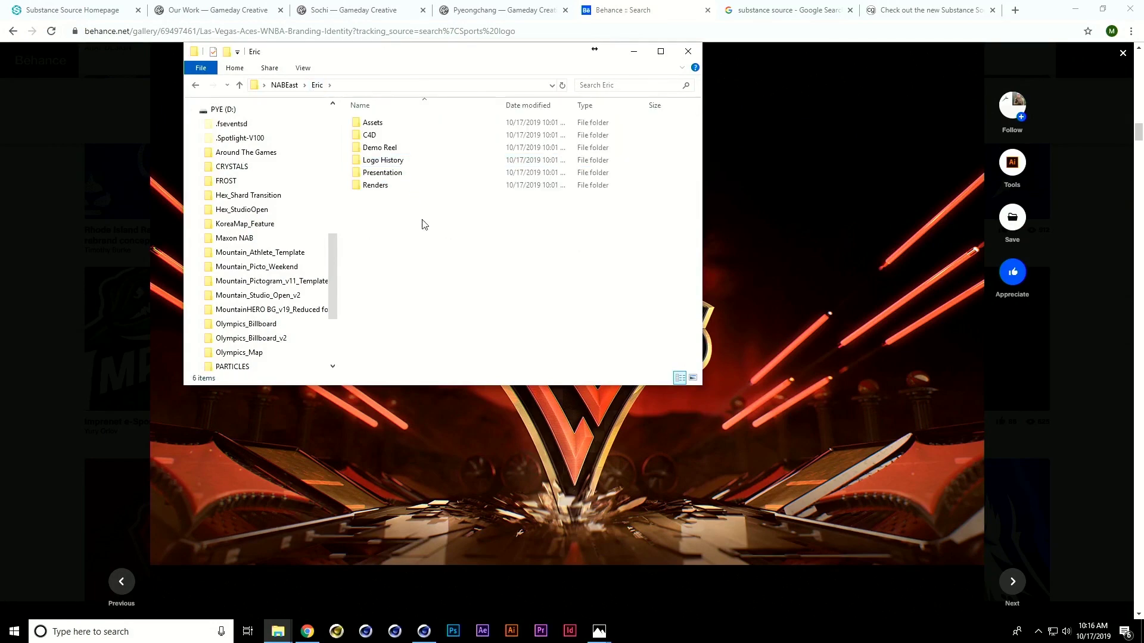
pyautogui.doubleClick(379, 188)
# - Preview the Final Frame_v2, NeonSports_v2 and NeonSports_v4 renders, then close Photos
pyautogui.doubleClick(379, 122)
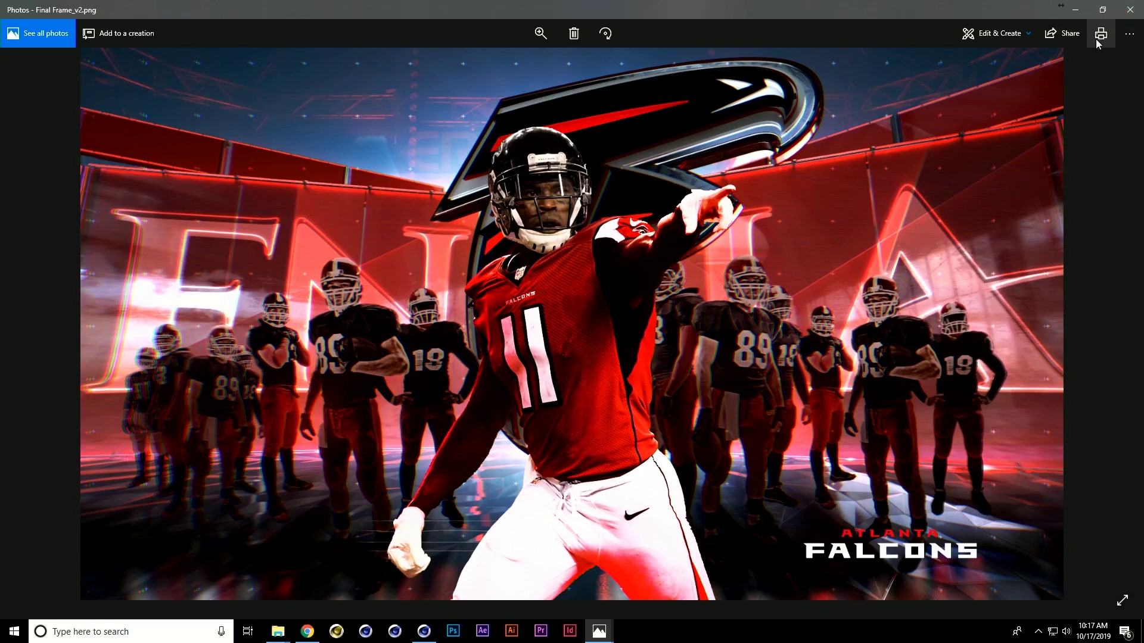
pyautogui.click(1133, 5)
pyautogui.doubleClick(505, 121)
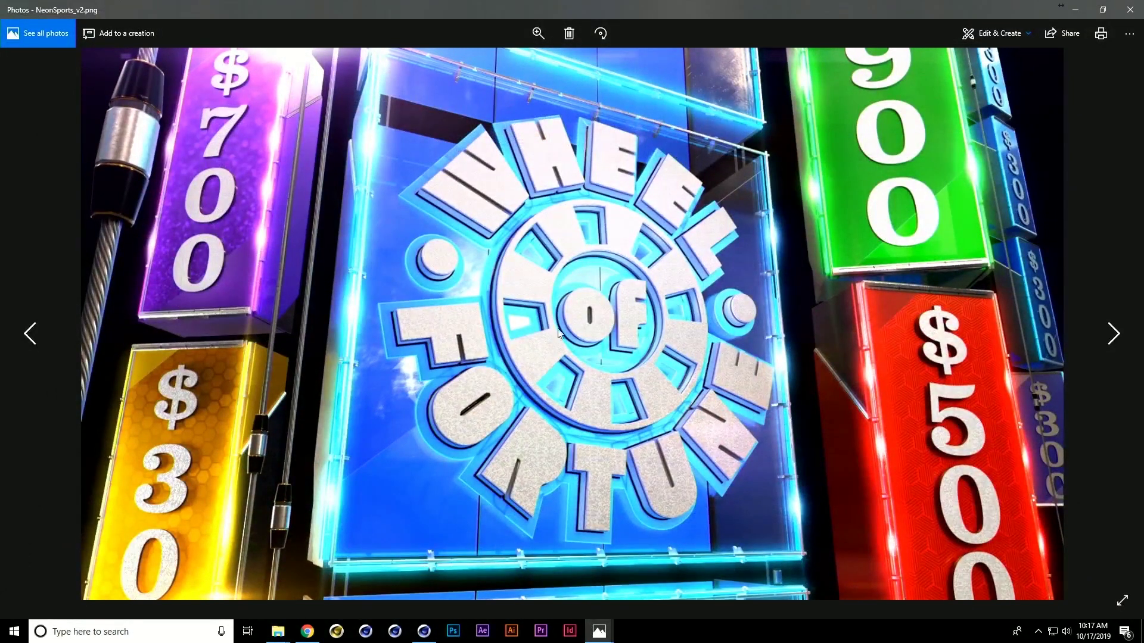
pyautogui.click(1113, 334)
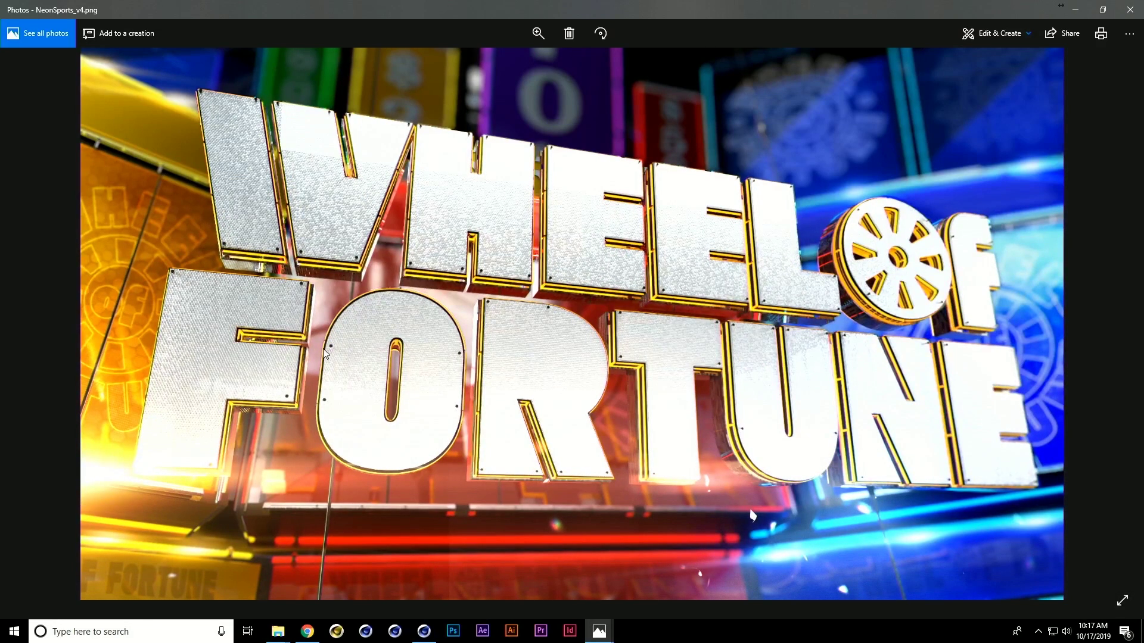
pyautogui.click(1130, 10)
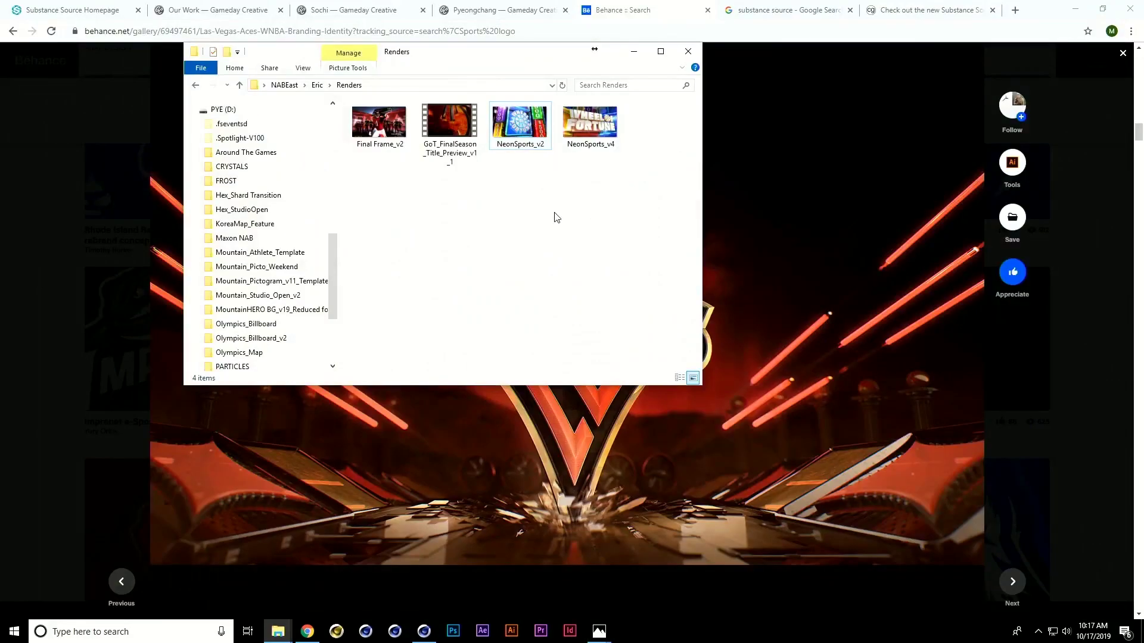
pyautogui.click(425, 632)
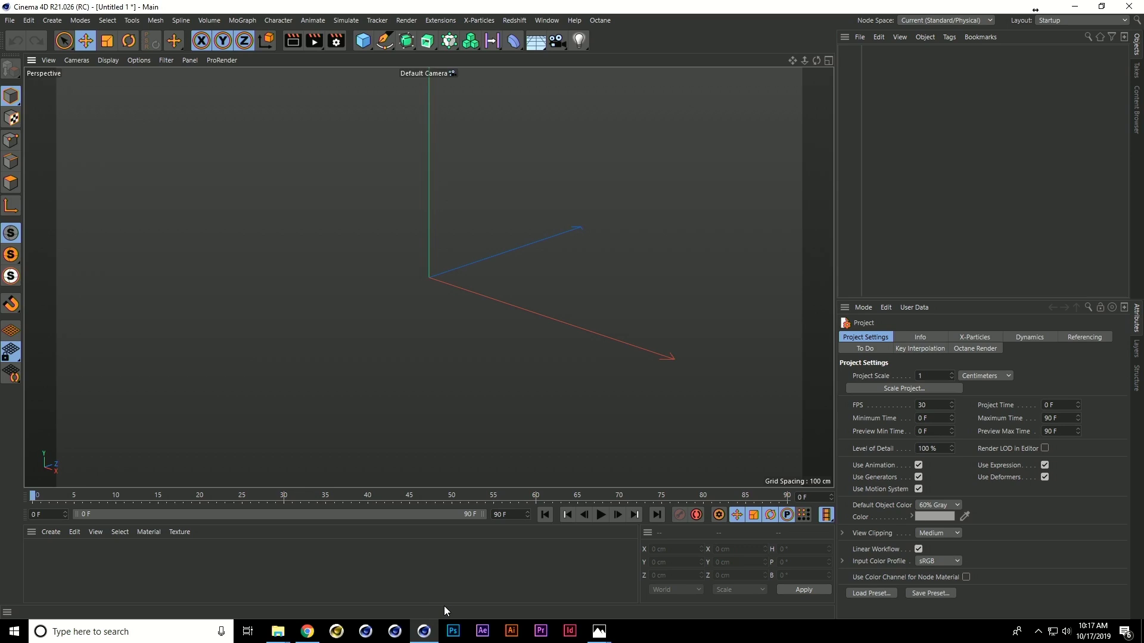
# - Merge the Logo_i8_v2 Illustrator file from Desktop/NABEast/Eric/Assets into the scene
pyautogui.click(9, 20)
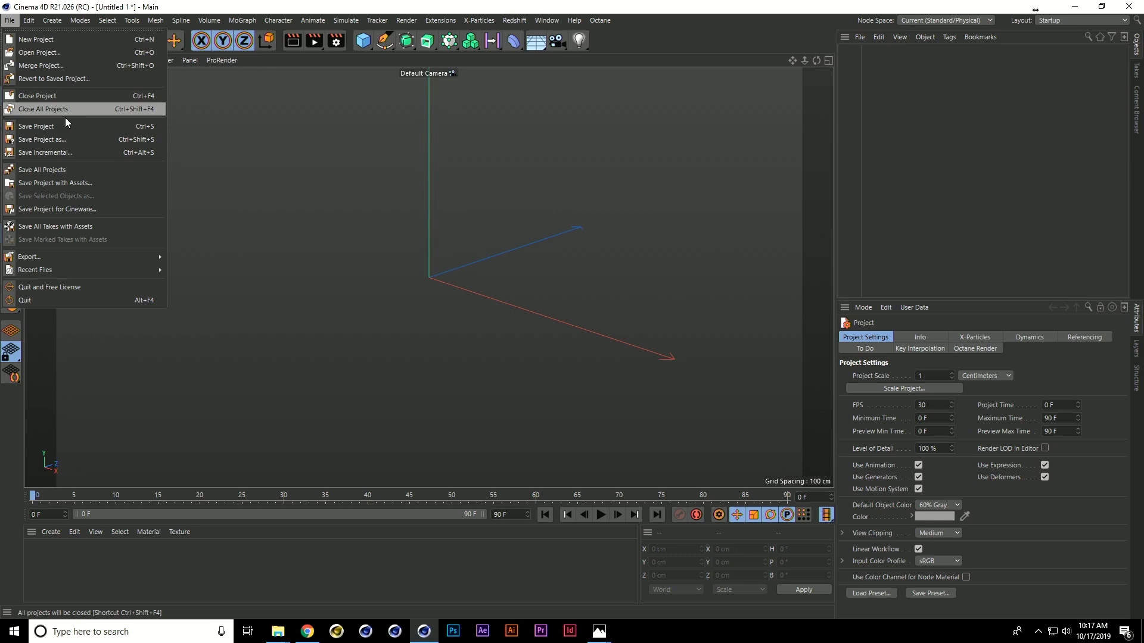
pyautogui.click(57, 65)
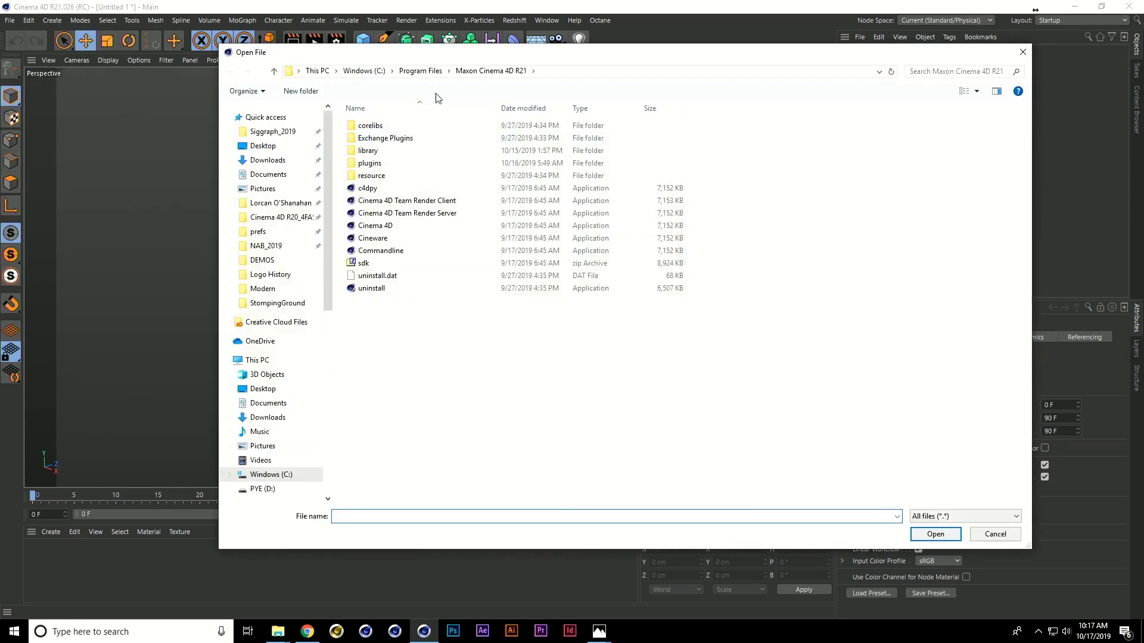
pyautogui.click(269, 149)
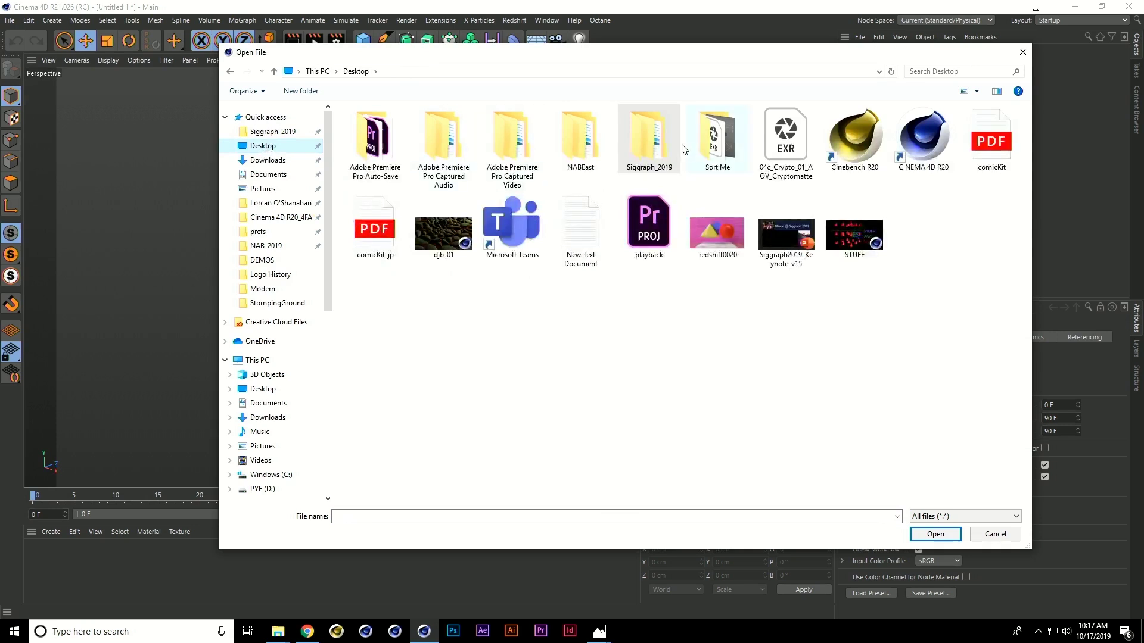
pyautogui.doubleClick(586, 134)
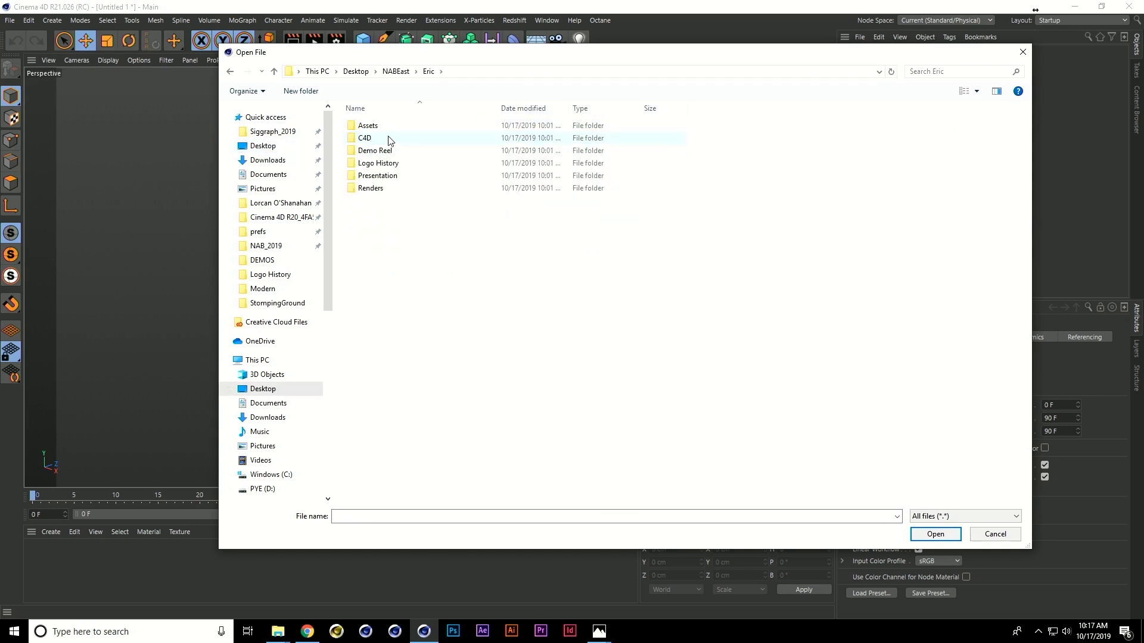
pyautogui.doubleClick(383, 132)
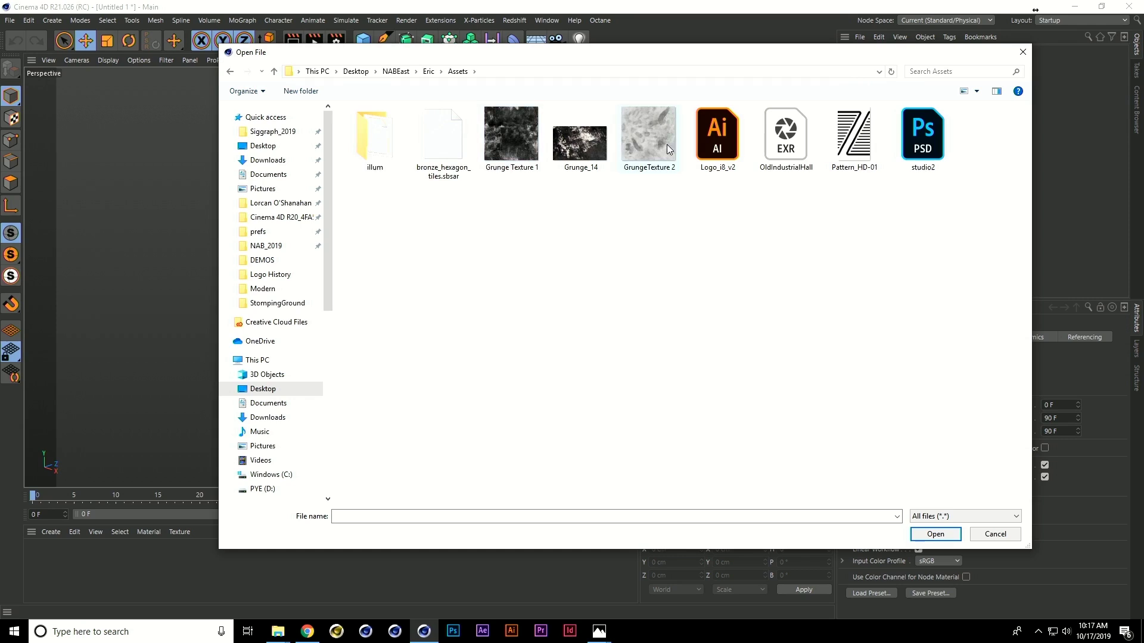
pyautogui.click(718, 142)
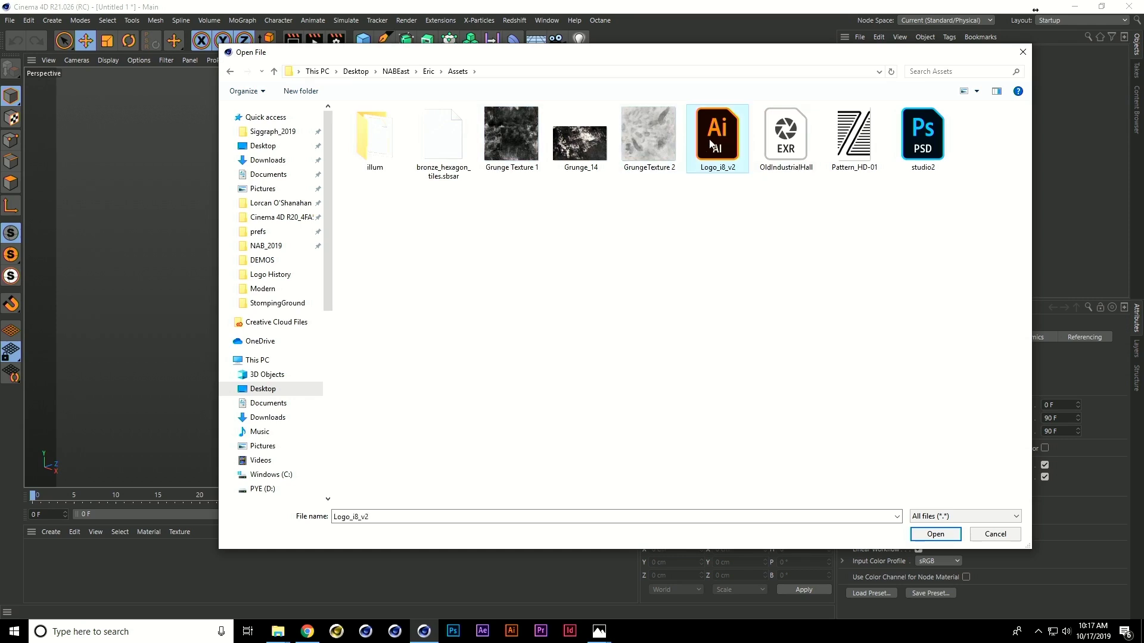
pyautogui.click(936, 534)
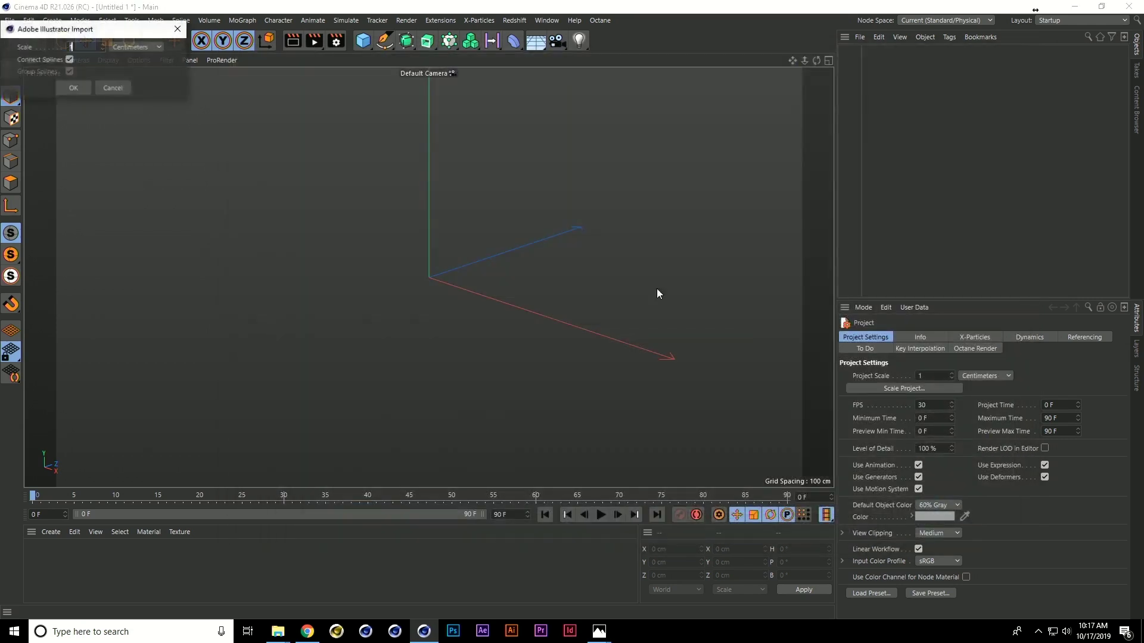
pyautogui.click(84, 88)
pyautogui.press('h')
pyautogui.keyDown('alt'); pyautogui.moveTo(338, 273); pyautogui.dragTo(421, 215); pyautogui.keyUp('alt')
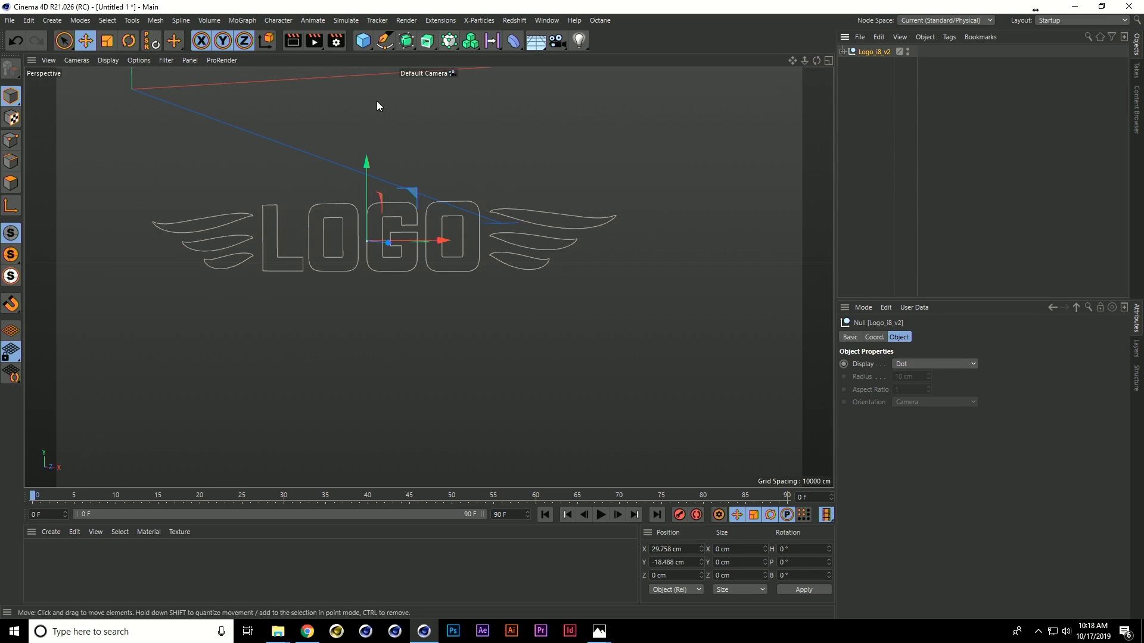
# - Reset the LOGO null's position to the origin and frame it in view
pyautogui.click(150, 45)
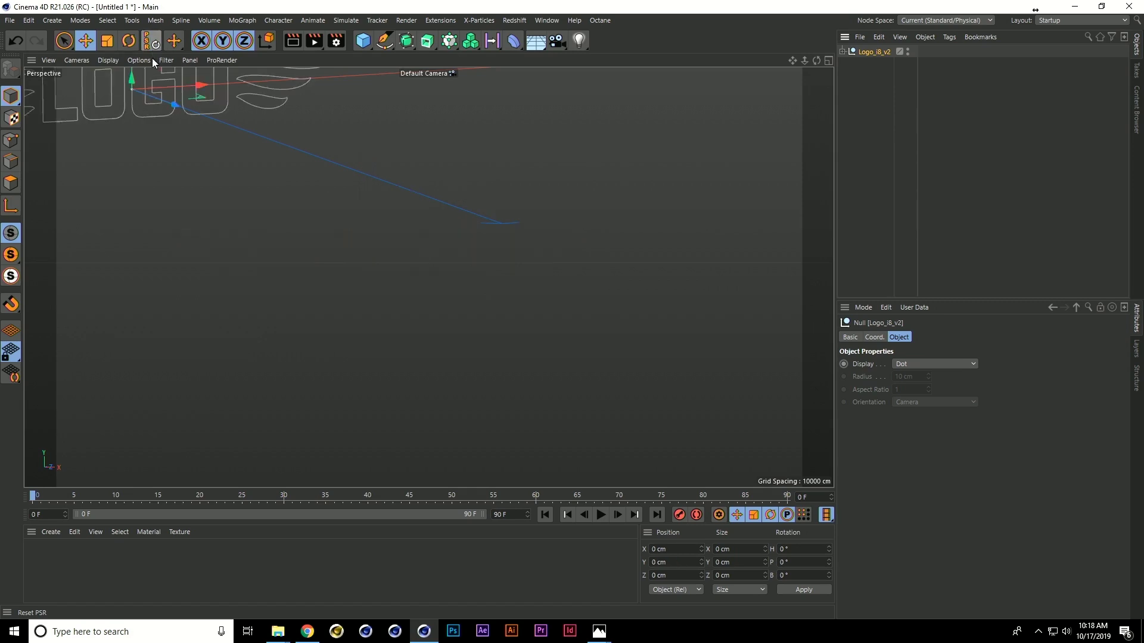
pyautogui.click(874, 337)
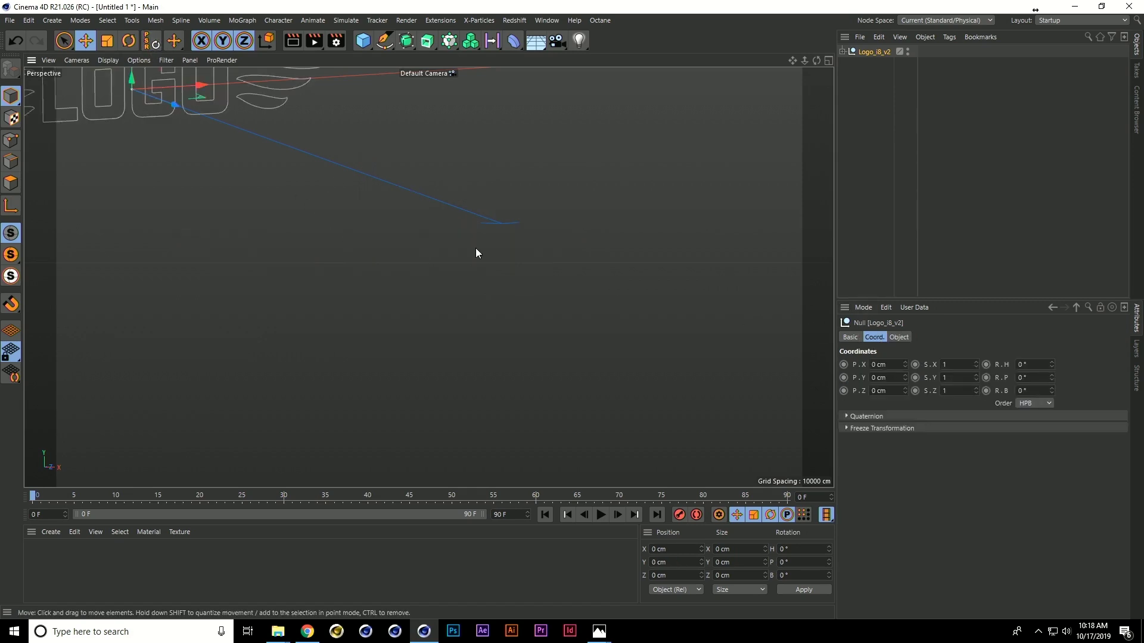
pyautogui.press('h')
pyautogui.keyDown('alt'); pyautogui.moveTo(524, 202); pyautogui.dragTo(457, 209); pyautogui.keyUp('alt')
# - Wrap the LOGO in an Extrude with Hierarchical enabled for 20 cm-deep solid shapes
pyautogui.keyDown('alt'); pyautogui.click(427, 41); pyautogui.keyUp('alt')
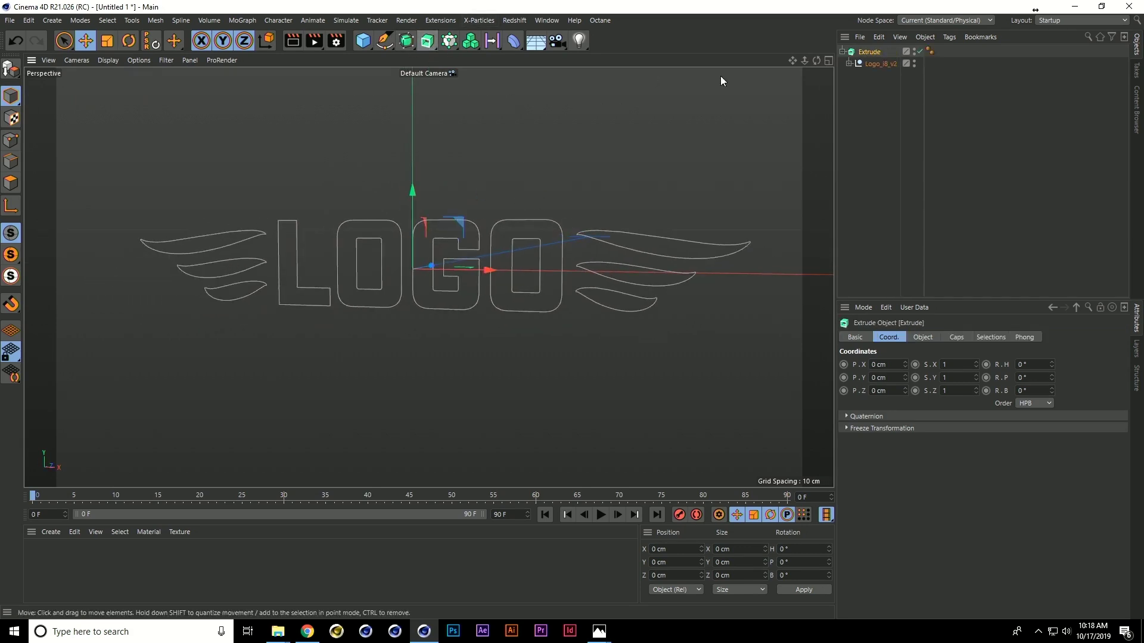
pyautogui.click(923, 338)
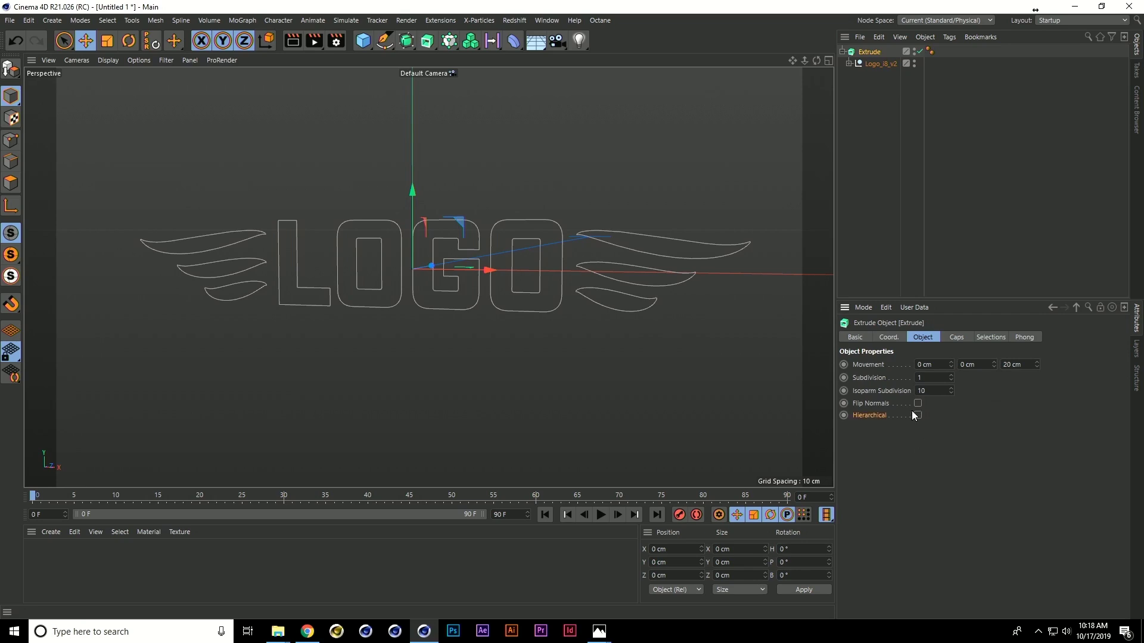
pyautogui.click(918, 415)
pyautogui.scroll(-2, 709, 301)
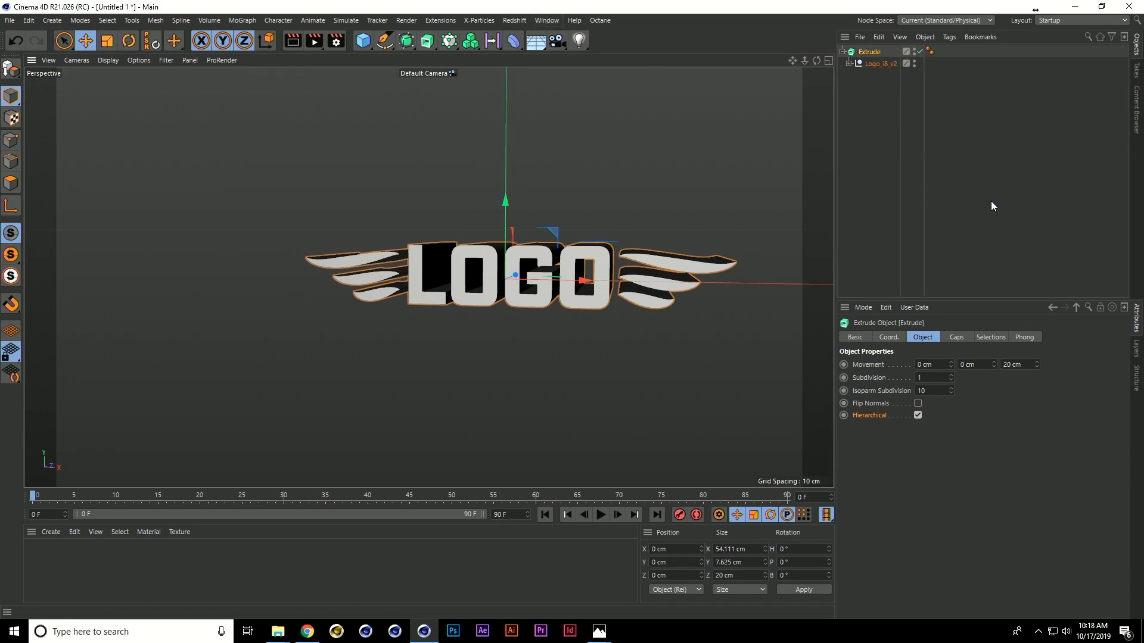
pyautogui.press('h')
pyautogui.click(593, 155)
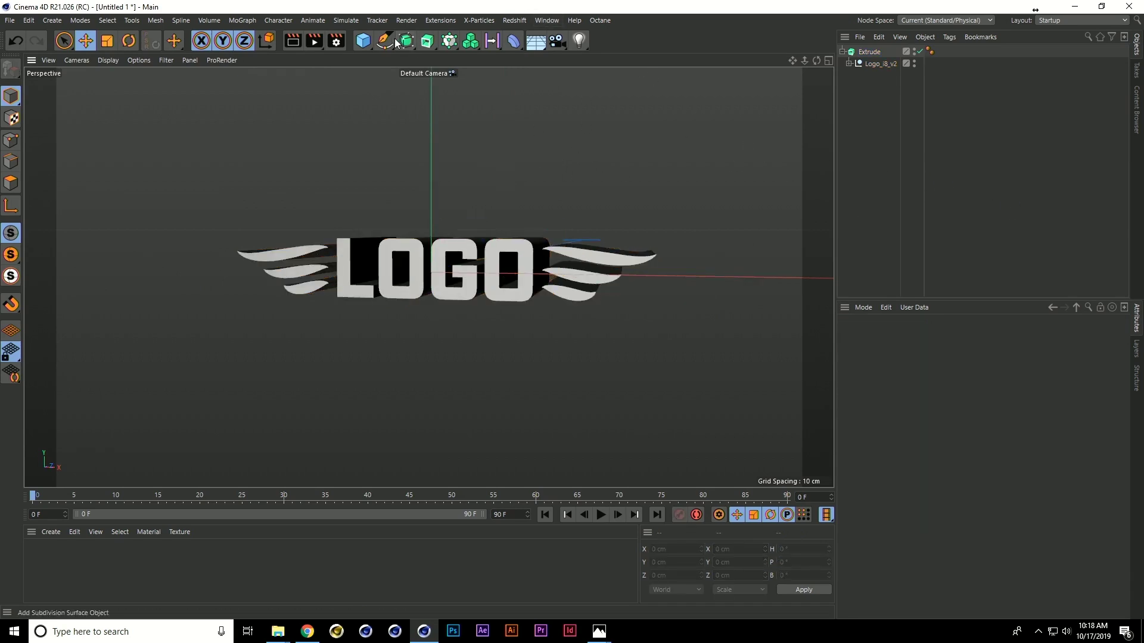
pyautogui.click(364, 46)
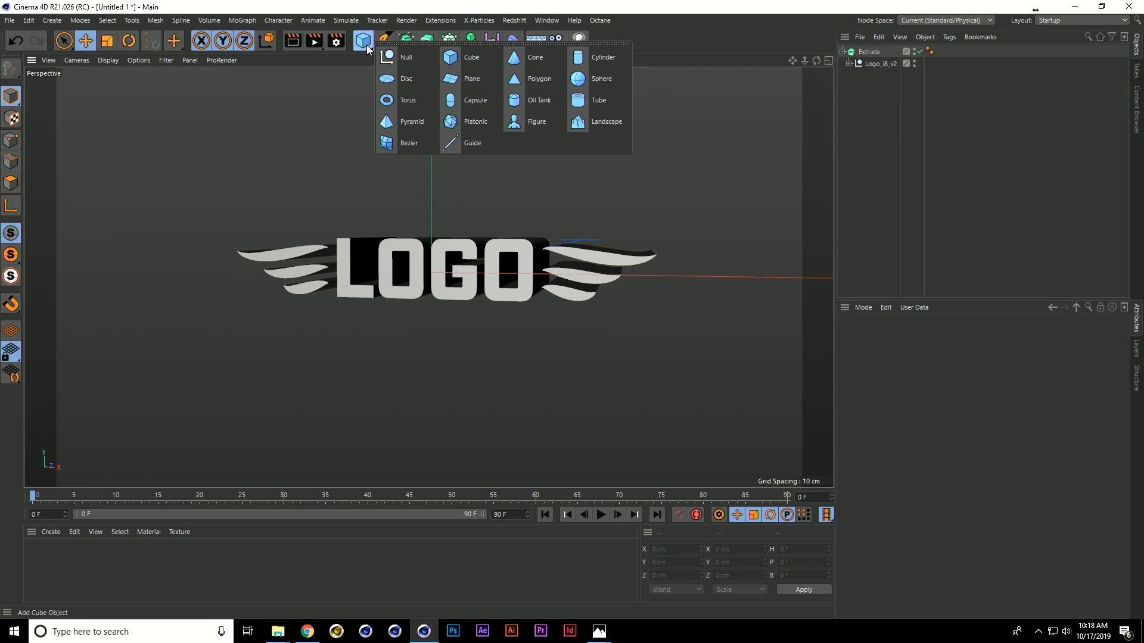
# - Add a Figure object as a scale reference and set its segments to 14
pyautogui.click(530, 126)
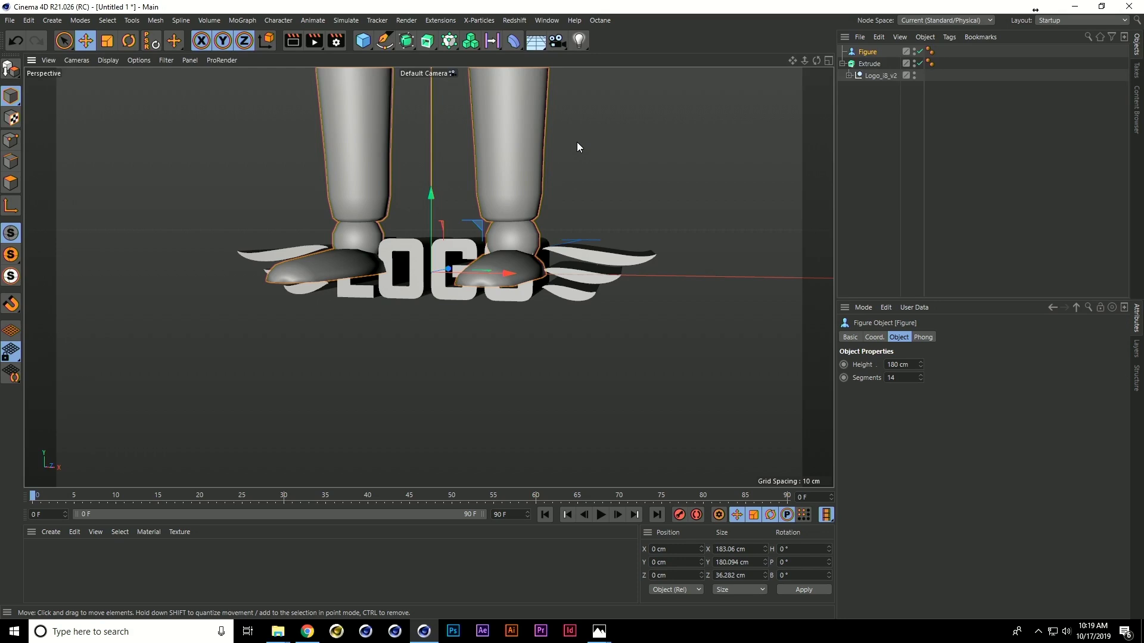
pyautogui.click(874, 72)
pyautogui.press('t')
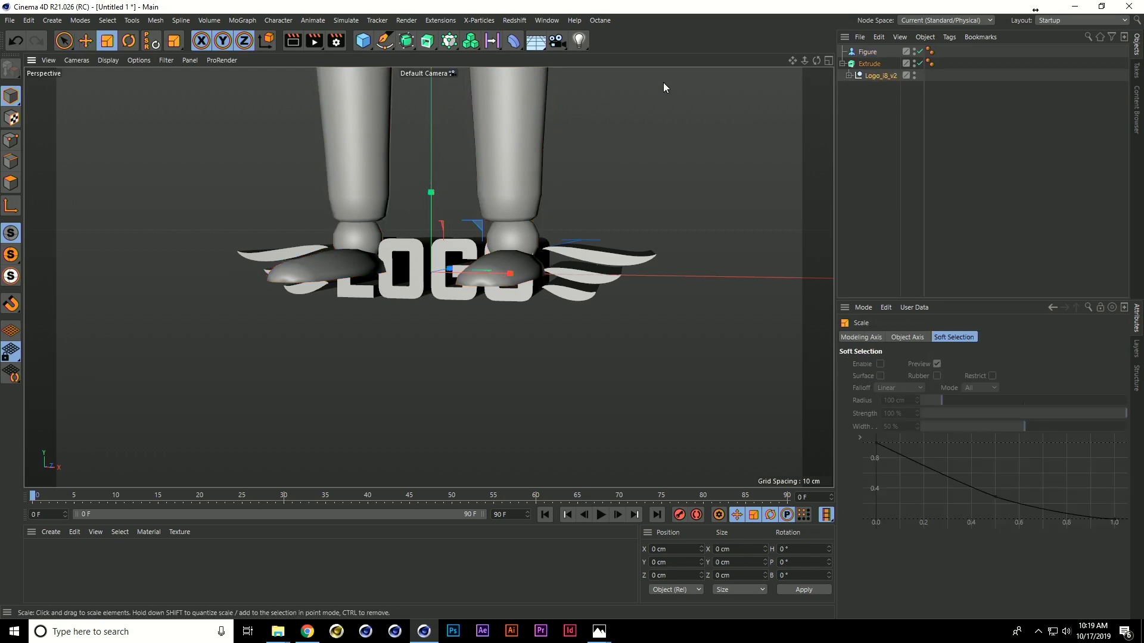
pyautogui.scroll(-5, 652, 144)
pyautogui.moveTo(530, 157); pyautogui.dragTo(429, 275, button='middle')
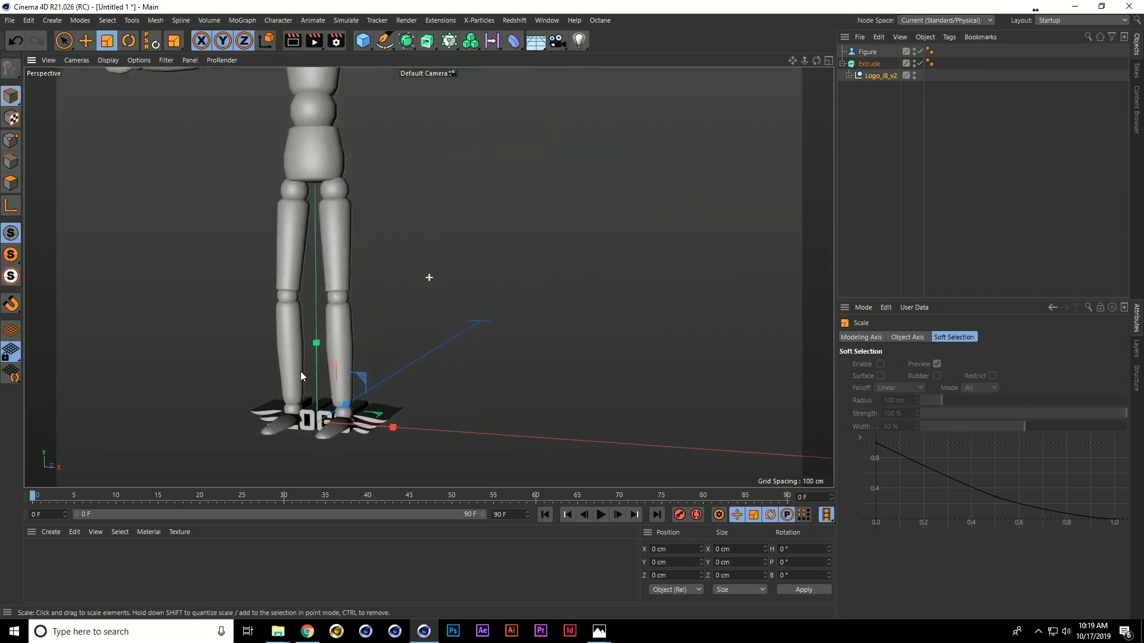
pyautogui.scroll(-3, 373, 220)
pyautogui.click(364, 123)
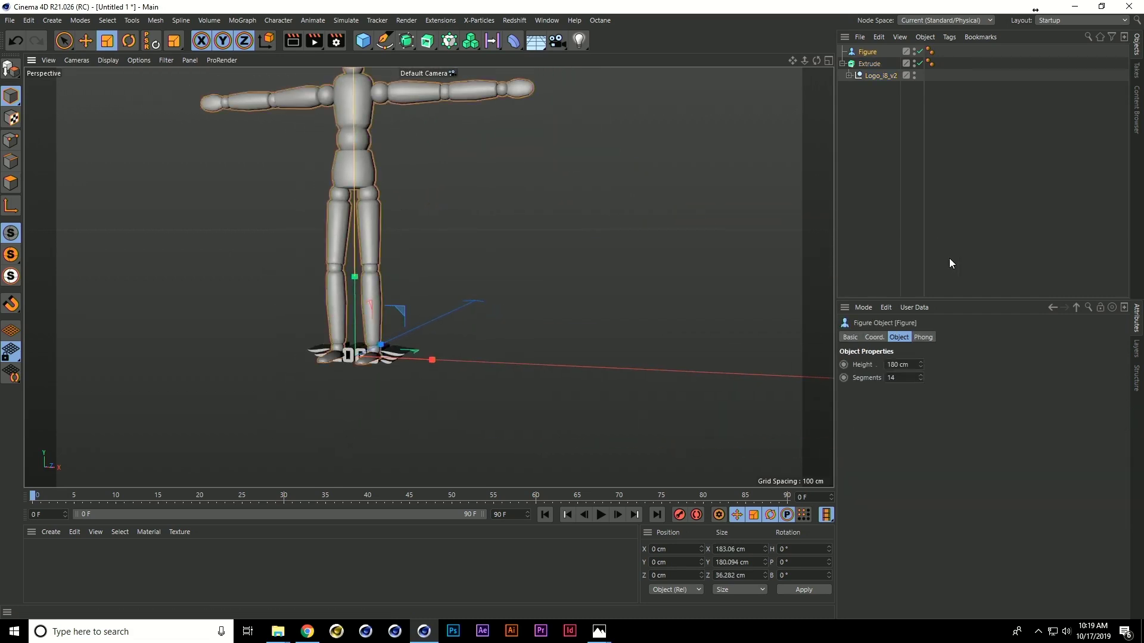
pyautogui.press('BackSpace')
pyautogui.write('4')
# - Scale the Extrude logo up to about 601 cm wide and raise it 85 cm
pyautogui.click(870, 63)
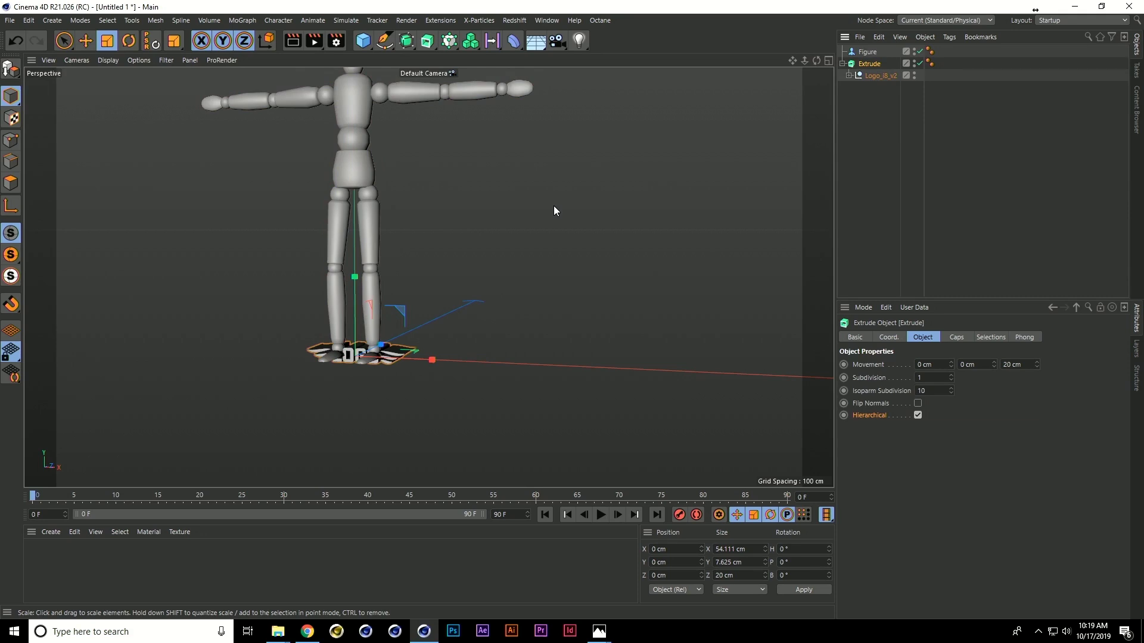
pyautogui.press('t')
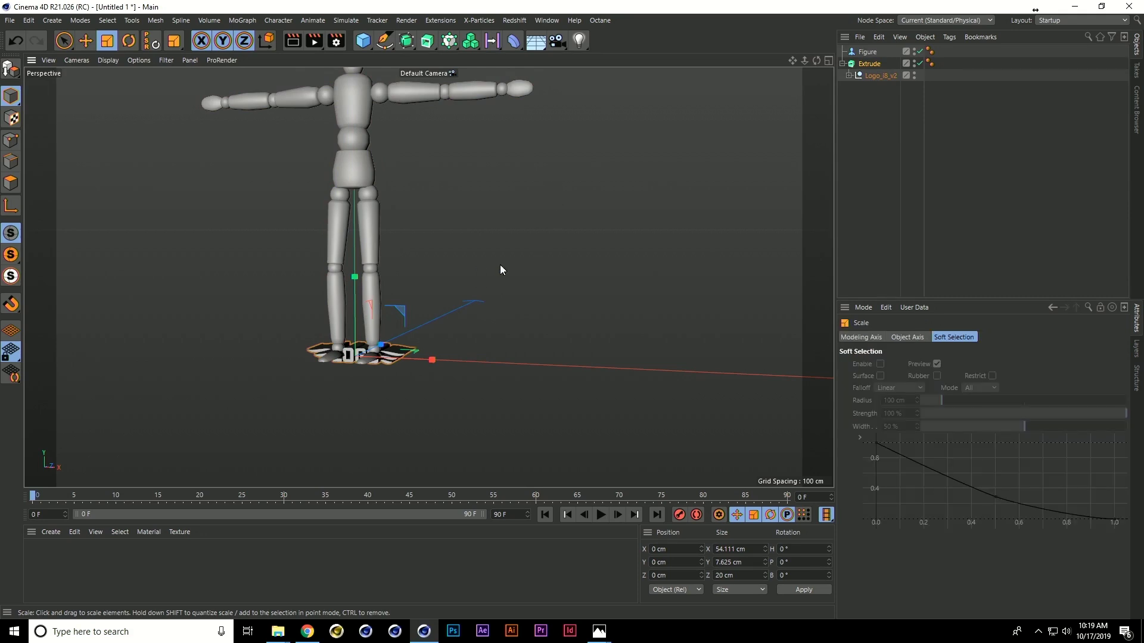
pyautogui.moveTo(432, 360); pyautogui.dragTo(526, 363)
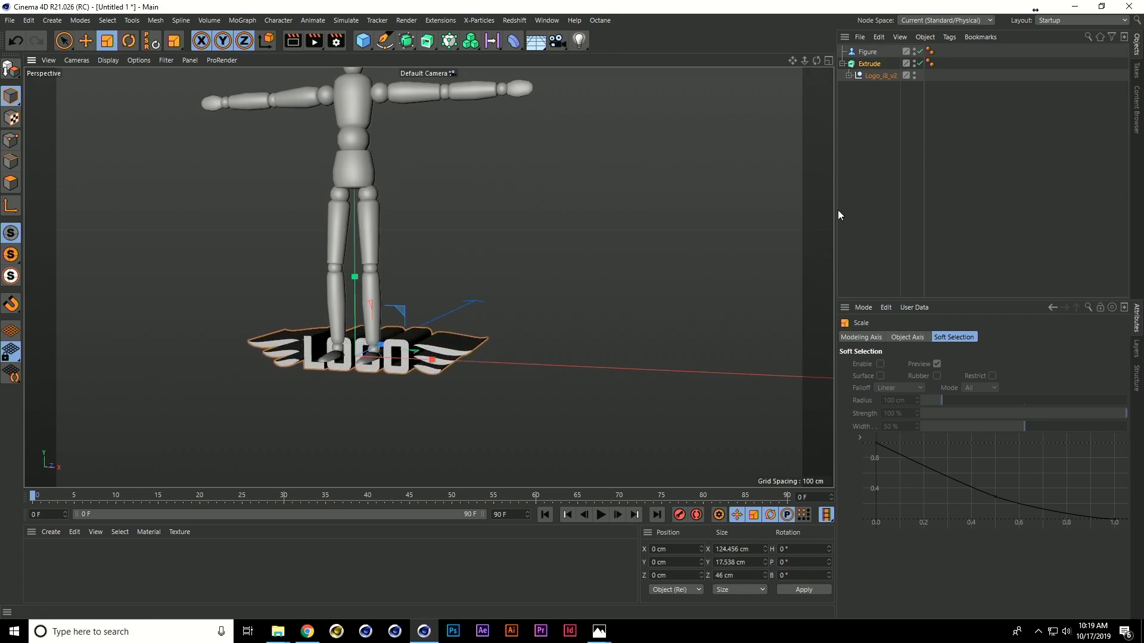
pyautogui.moveTo(439, 181); pyautogui.dragTo(869, 143)
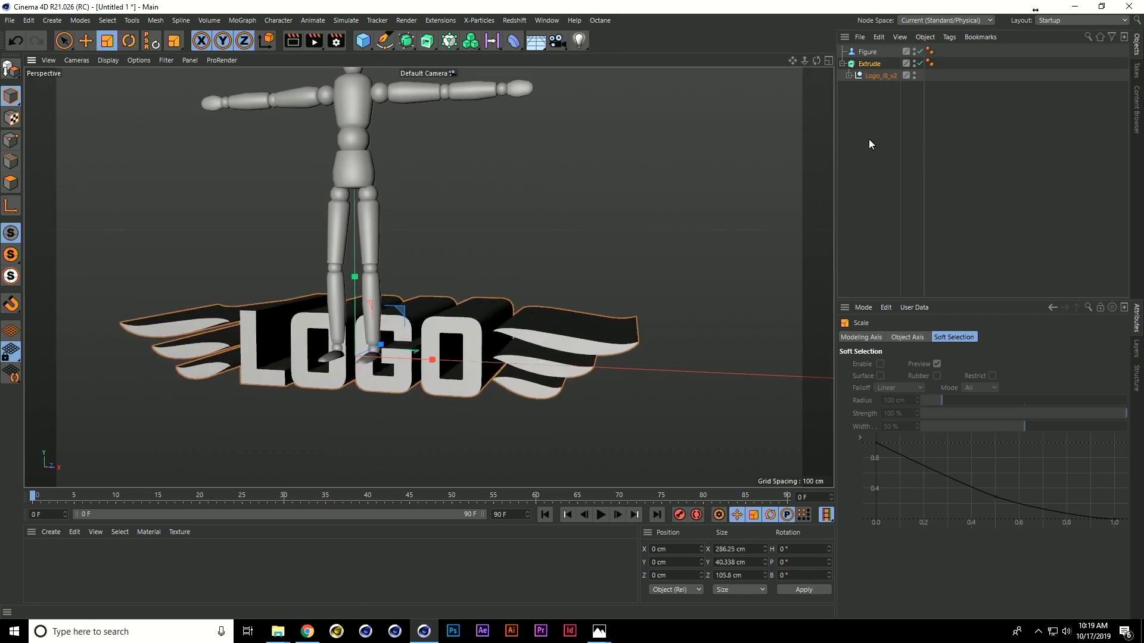
pyautogui.moveTo(458, 244); pyautogui.dragTo(1004, 143)
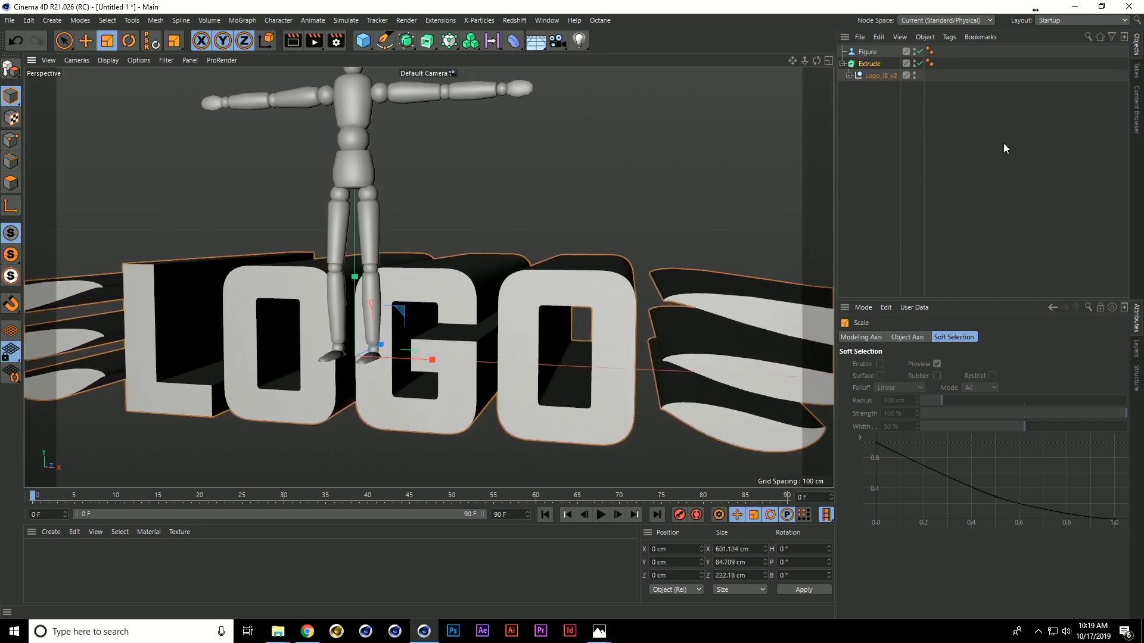
pyautogui.press('e')
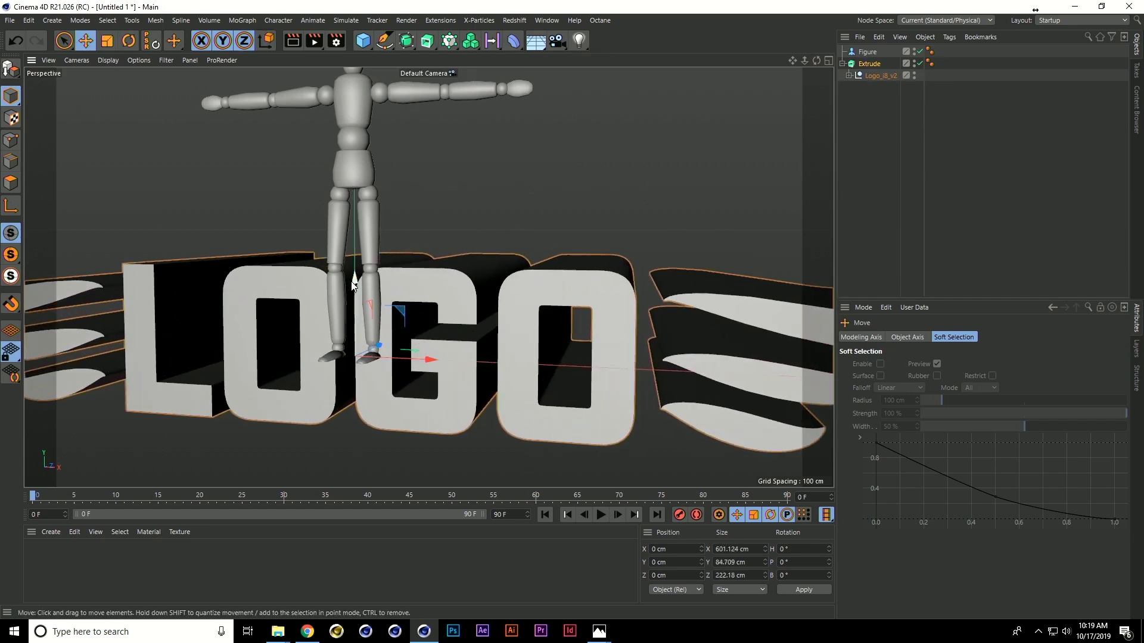
pyautogui.moveTo(355, 277); pyautogui.dragTo(641, 159)
# - View the logo from a high angle and hide the Figure in the viewport
pyautogui.press('t')
pyautogui.scroll(-3, 566, 176)
pyautogui.keyDown('alt'); pyautogui.moveTo(567, 177); pyautogui.dragTo(459, 265); pyautogui.keyUp('alt')
pyautogui.click(914, 49)
pyautogui.click(914, 49)
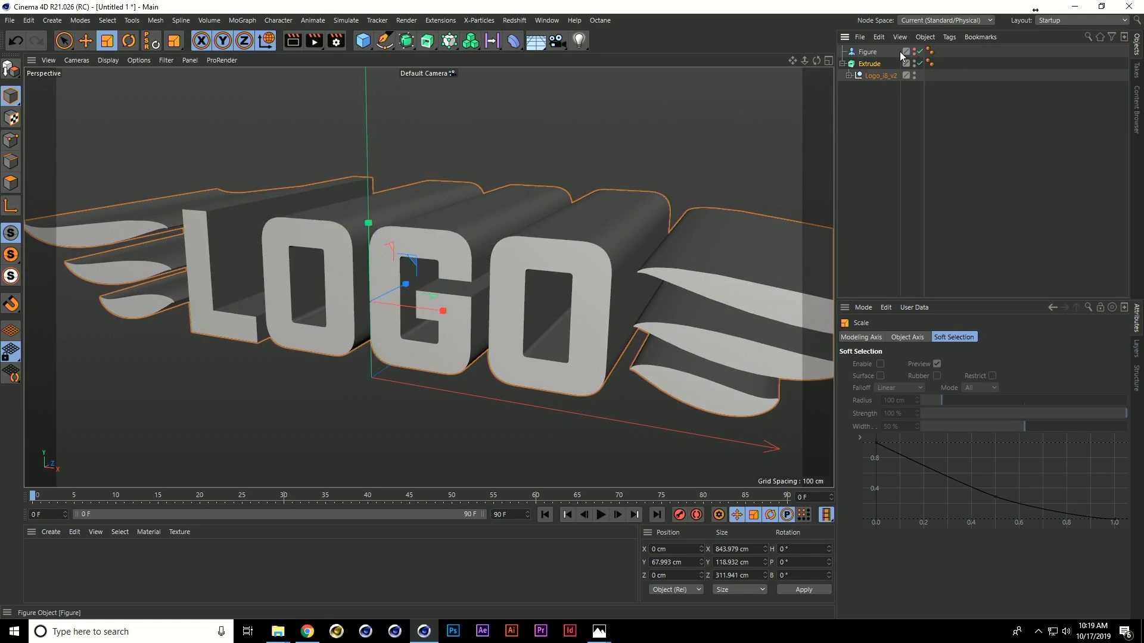
# - Set the Extrude's Movement Z depth to 49 cm
pyautogui.click(869, 63)
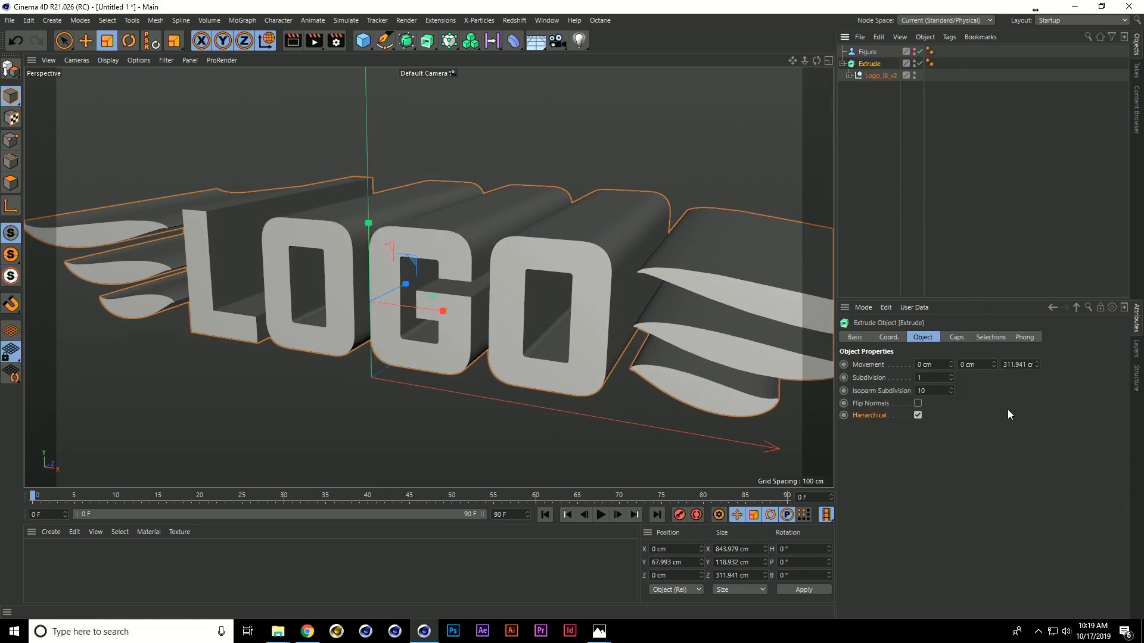
pyautogui.doubleClick(1011, 365)
pyautogui.write('20')
pyautogui.press('Return')
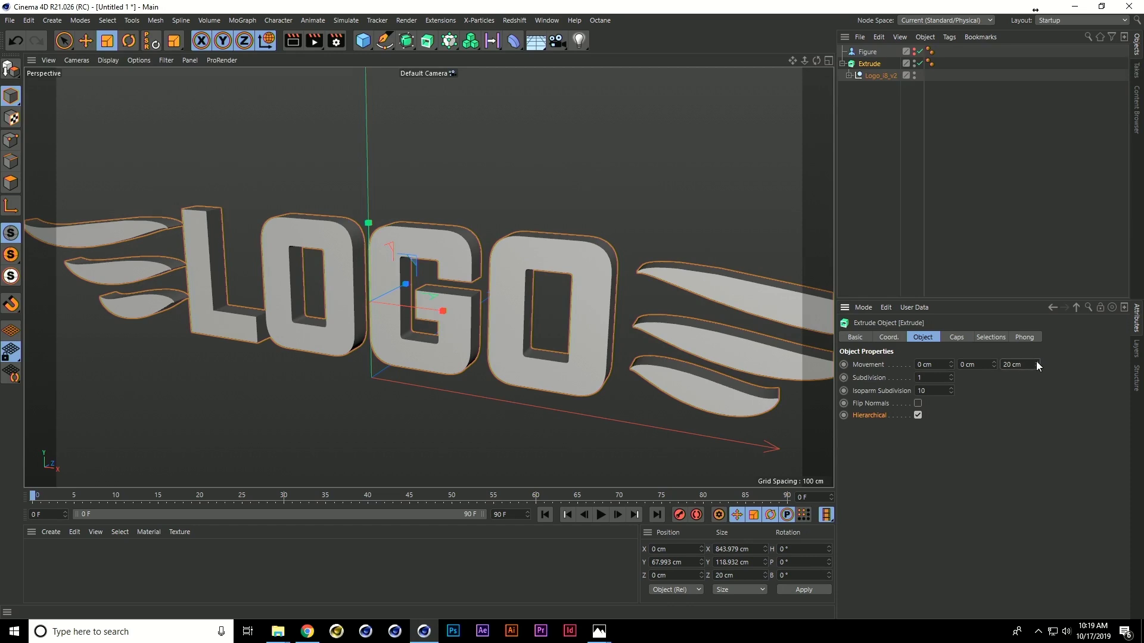
pyautogui.moveTo(1036, 363); pyautogui.dragTo(1030, 345)
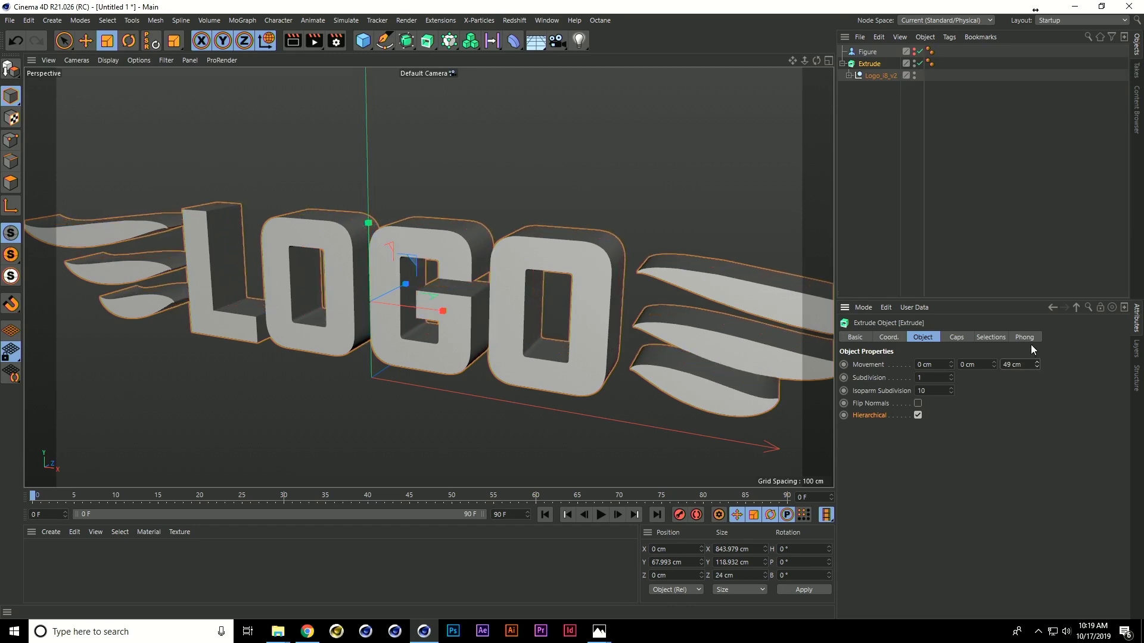
pyautogui.scroll(5, 536, 238)
pyautogui.scroll(3, 552, 245)
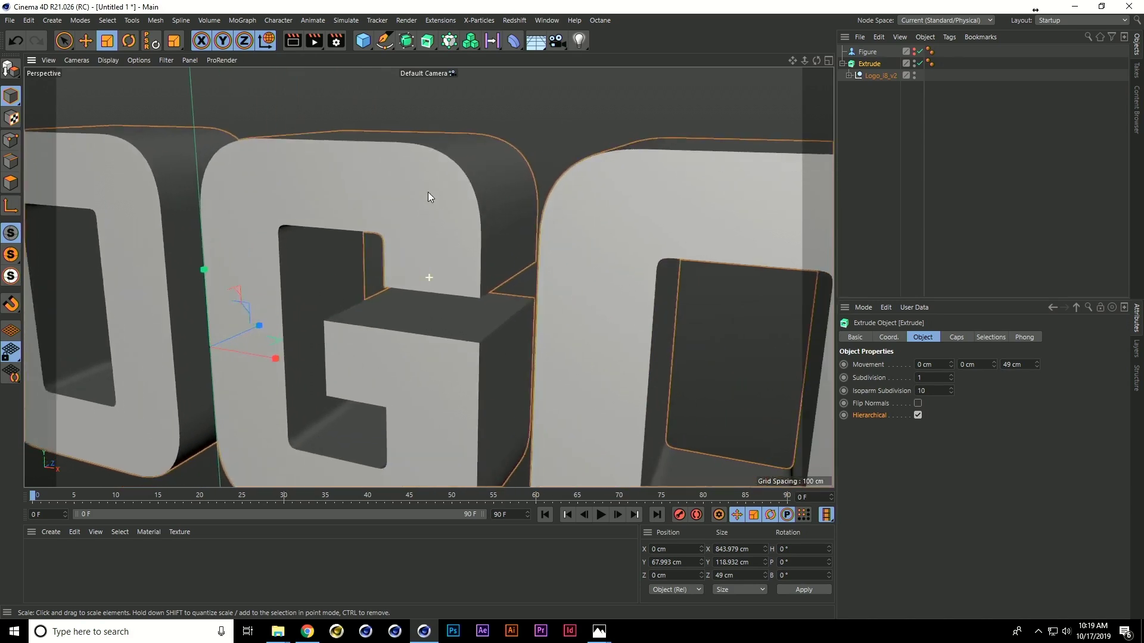
pyautogui.keyDown('alt'); pyautogui.moveTo(427, 192); pyautogui.dragTo(342, 190, button='middle'); pyautogui.keyUp('alt')
pyautogui.keyDown('alt'); pyautogui.moveTo(359, 222); pyautogui.dragTo(352, 203); pyautogui.keyUp('alt')
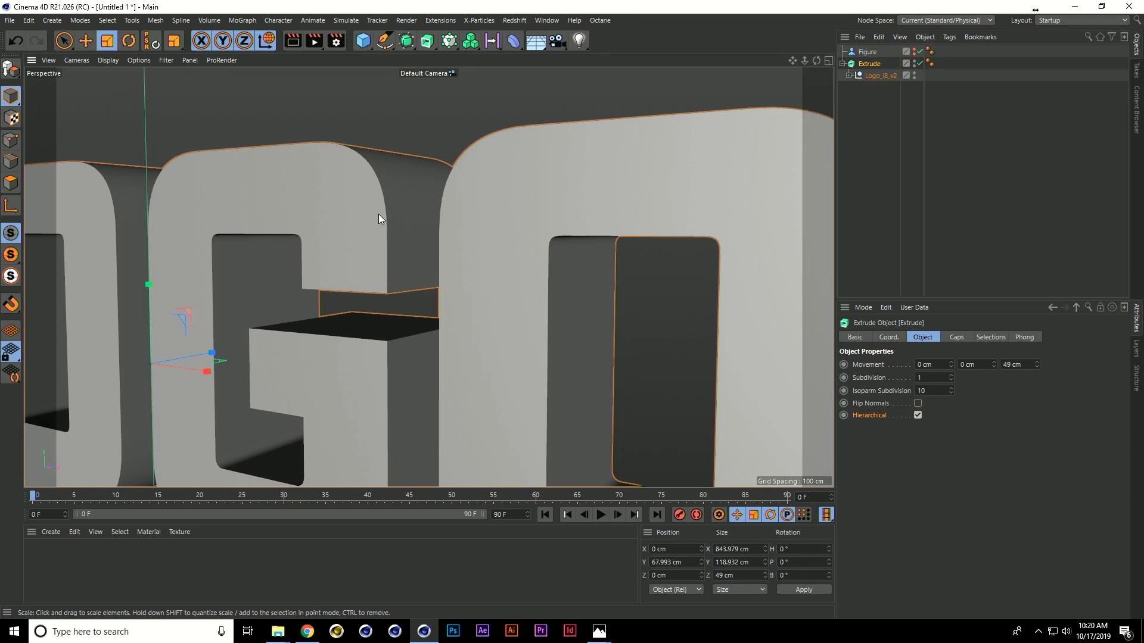
pyautogui.scroll(5, 378, 214)
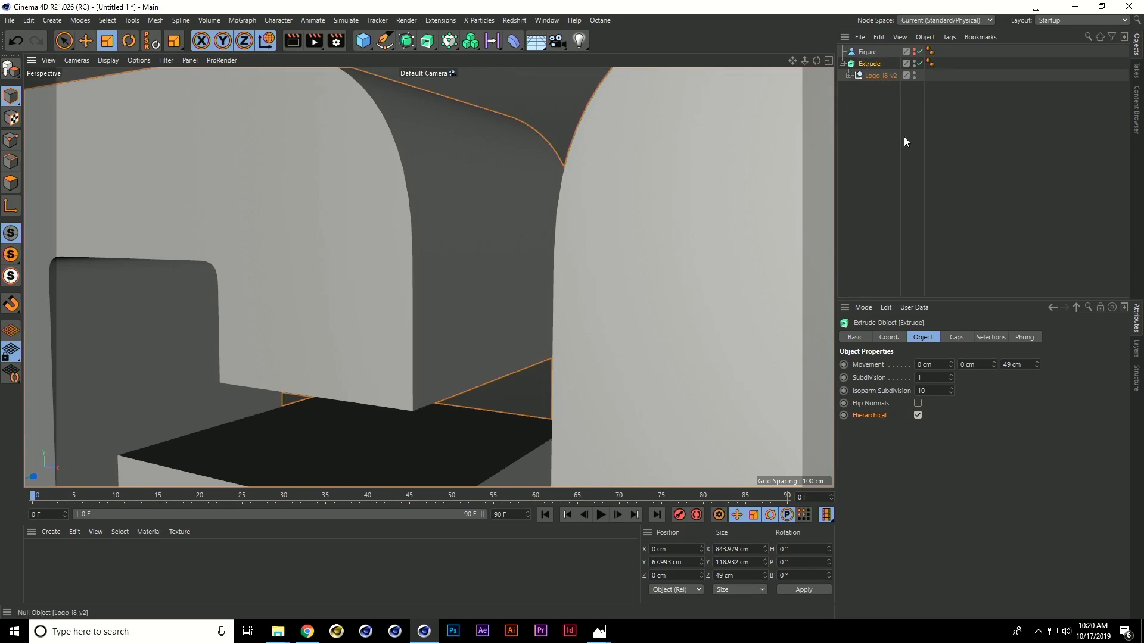
# - Add a round cap bevel to the letter edges and set its size to 0.5 cm
pyautogui.click(958, 337)
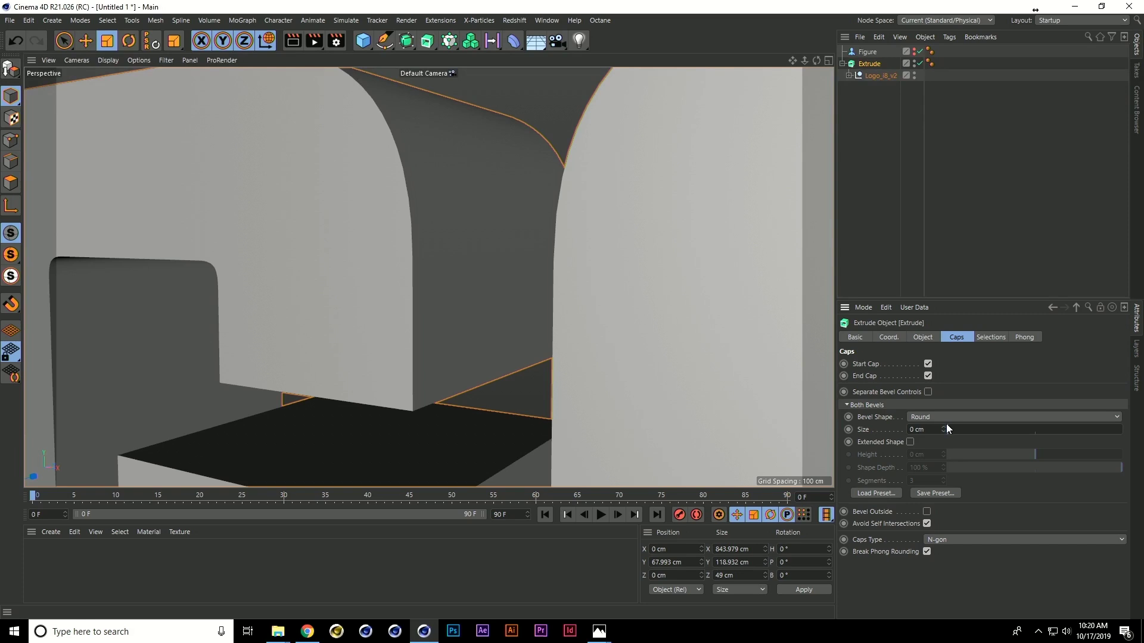
pyautogui.moveTo(946, 424); pyautogui.dragTo(948, 392)
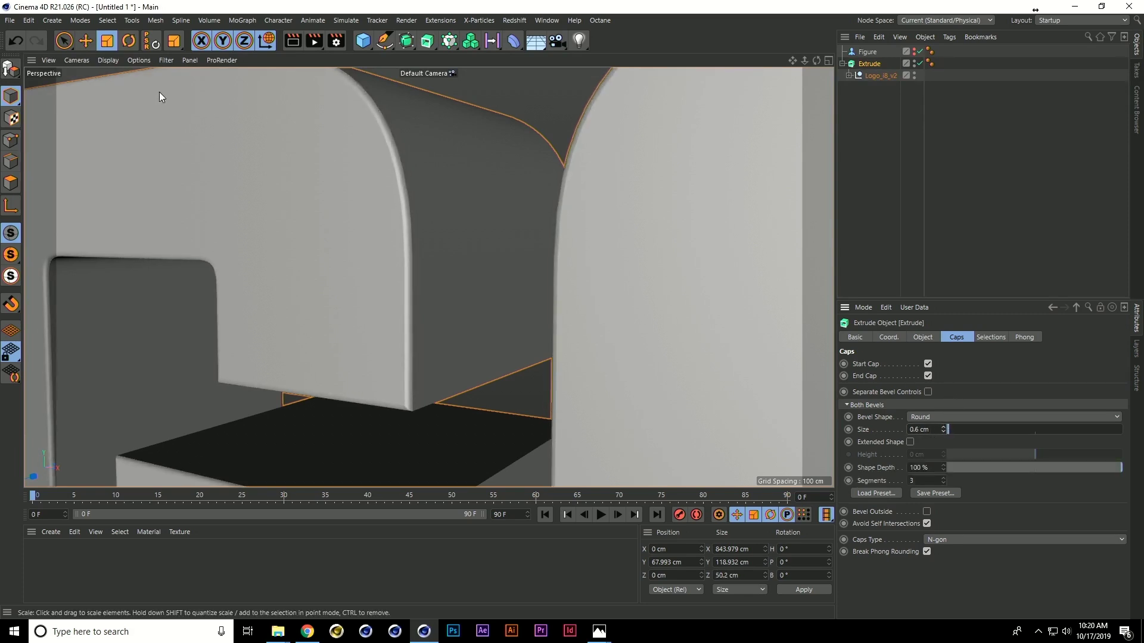
pyautogui.click(143, 62)
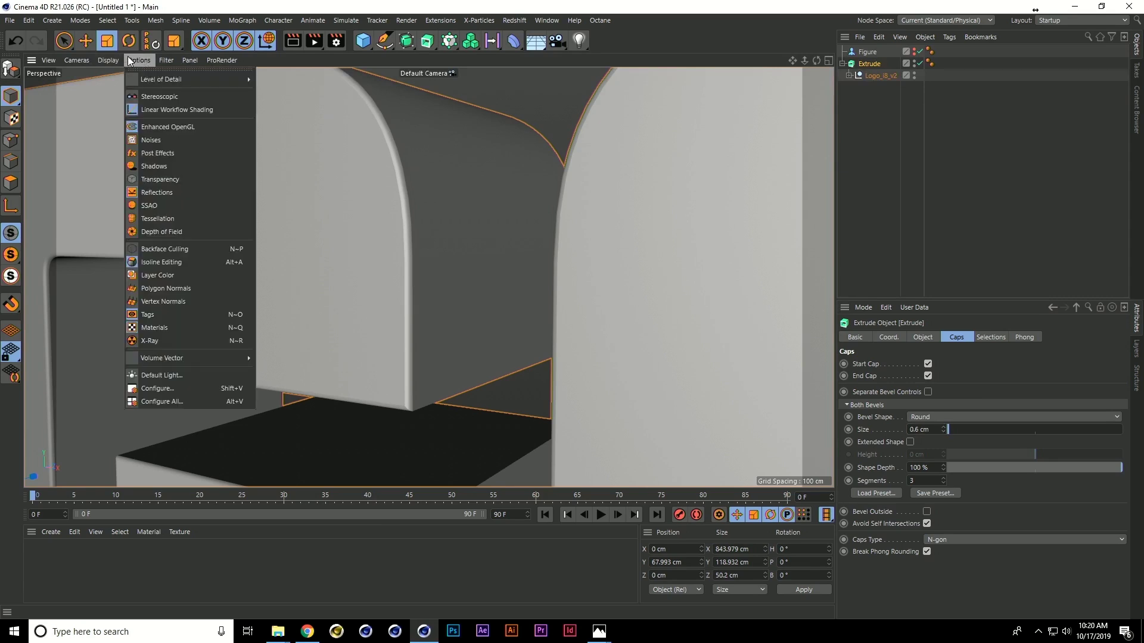
pyautogui.moveTo(109, 60)
pyautogui.click(162, 147)
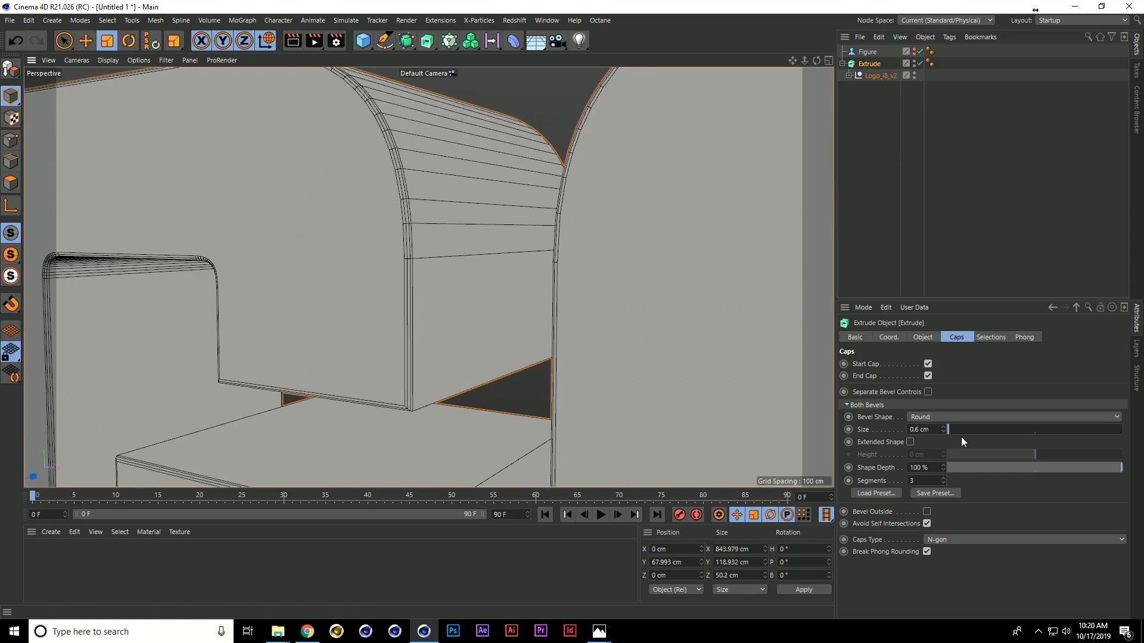
pyautogui.moveTo(961, 438)
pyautogui.mouseDown()
pyautogui.moveTo(977, 428)
pyautogui.moveTo(958, 421)
pyautogui.mouseUp()
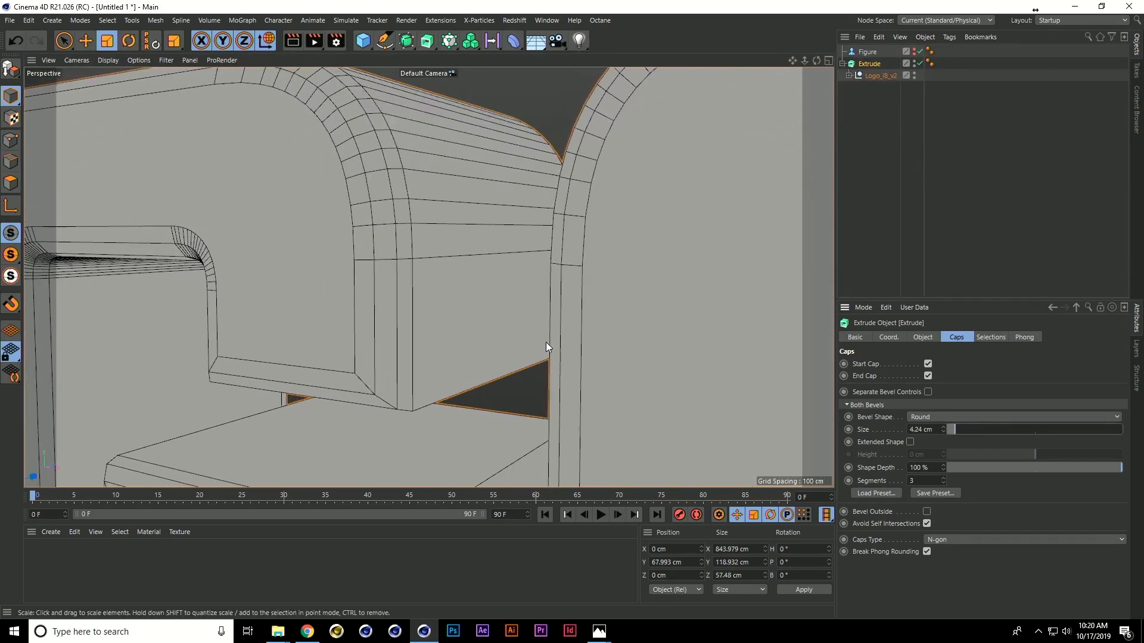
pyautogui.scroll(-5, 546, 342)
pyautogui.doubleClick(921, 429)
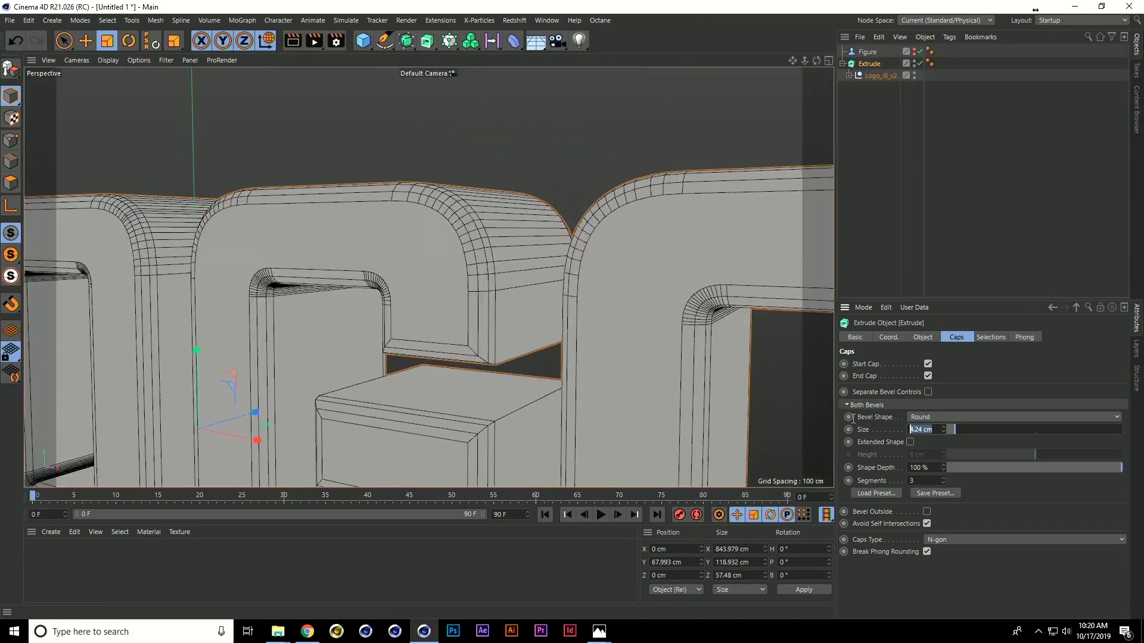
pyautogui.write('0.5')
pyautogui.press('Return')
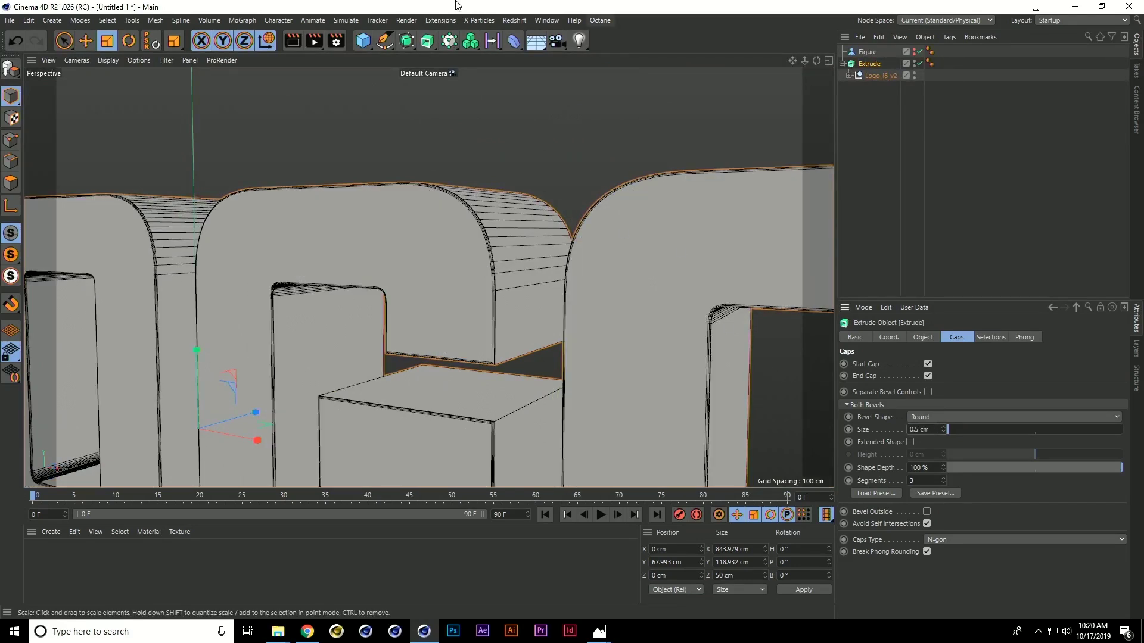
# - Switch the viewport back to Quick Shading without wireframe lines
pyautogui.click(137, 60)
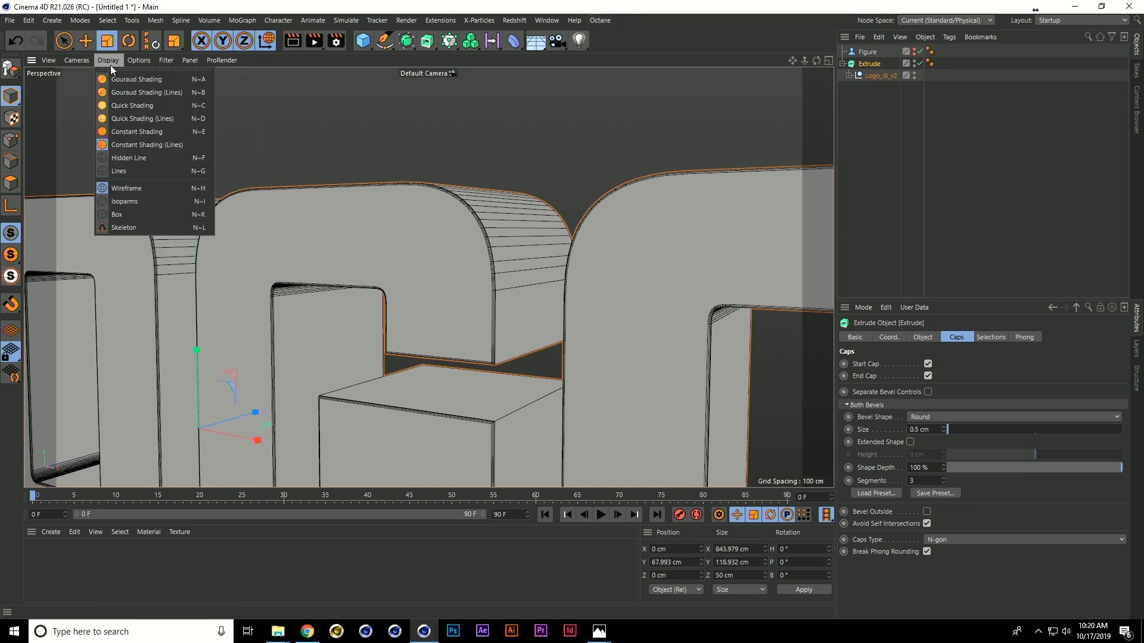
pyautogui.click(143, 99)
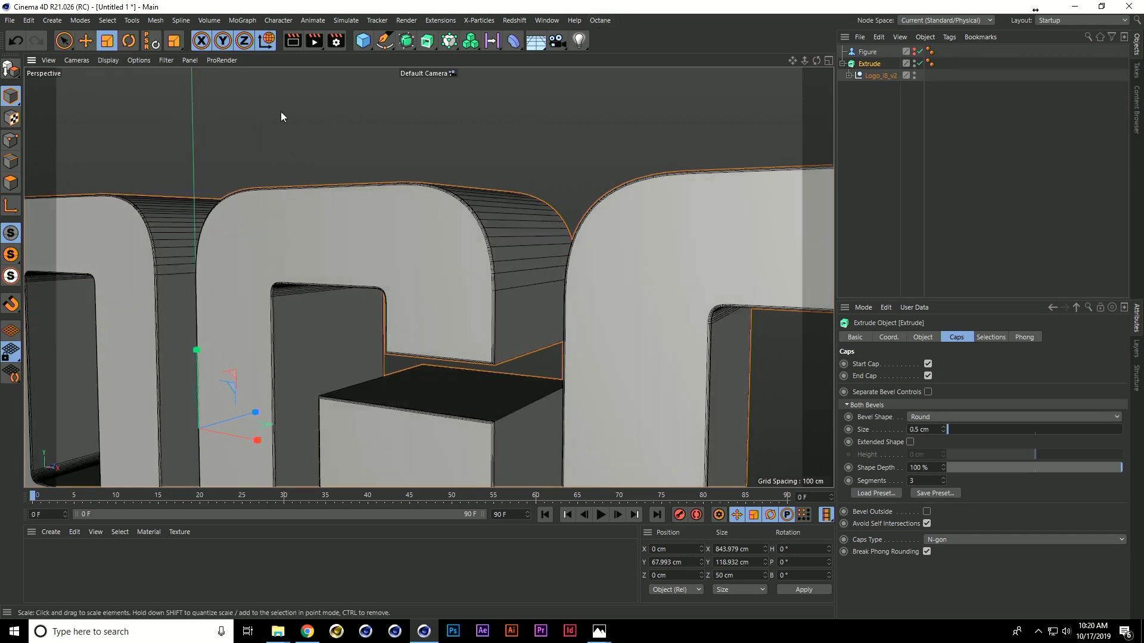
pyautogui.click(137, 60)
pyautogui.moveTo(107, 60)
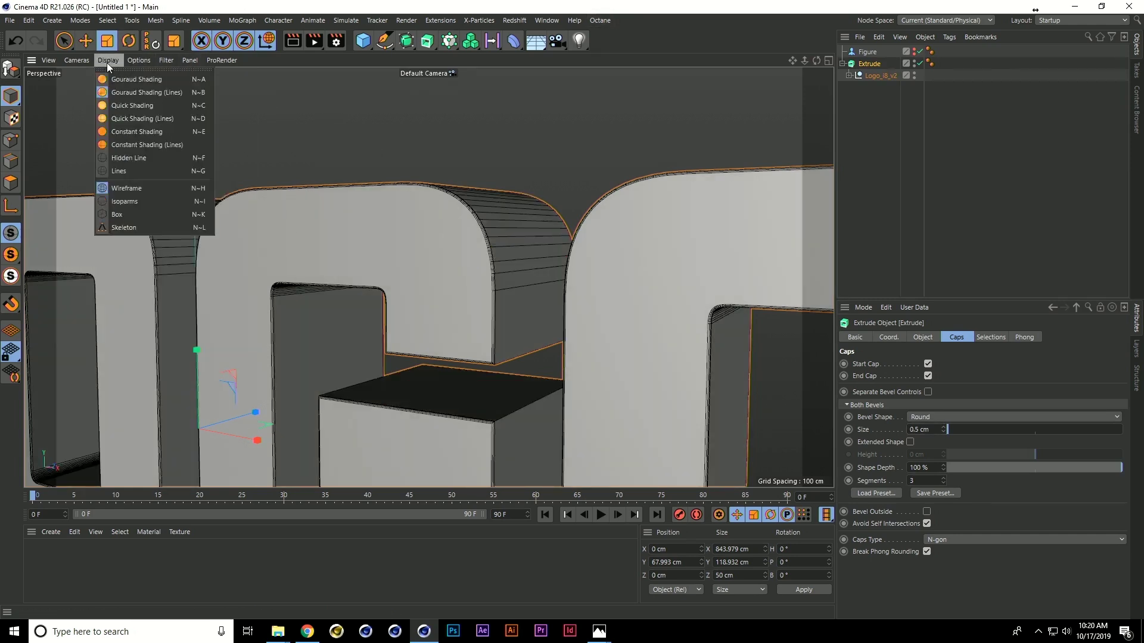
pyautogui.click(136, 105)
pyautogui.scroll(3, 359, 161)
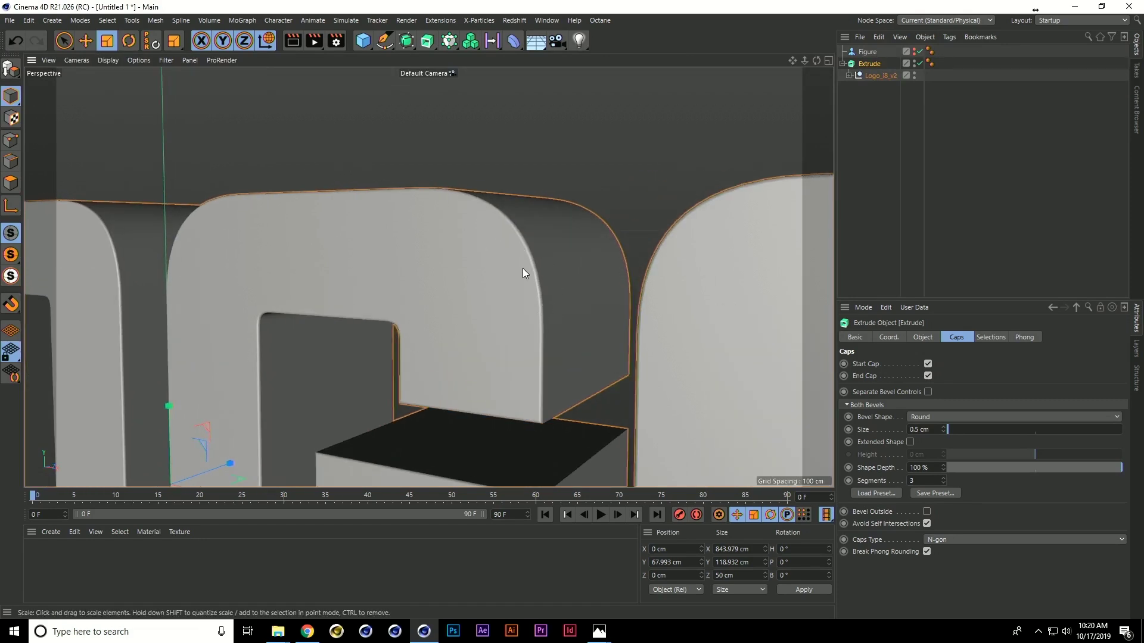
pyautogui.keyDown('alt'); pyautogui.moveTo(491, 276); pyautogui.dragTo(476, 202); pyautogui.keyUp('alt')
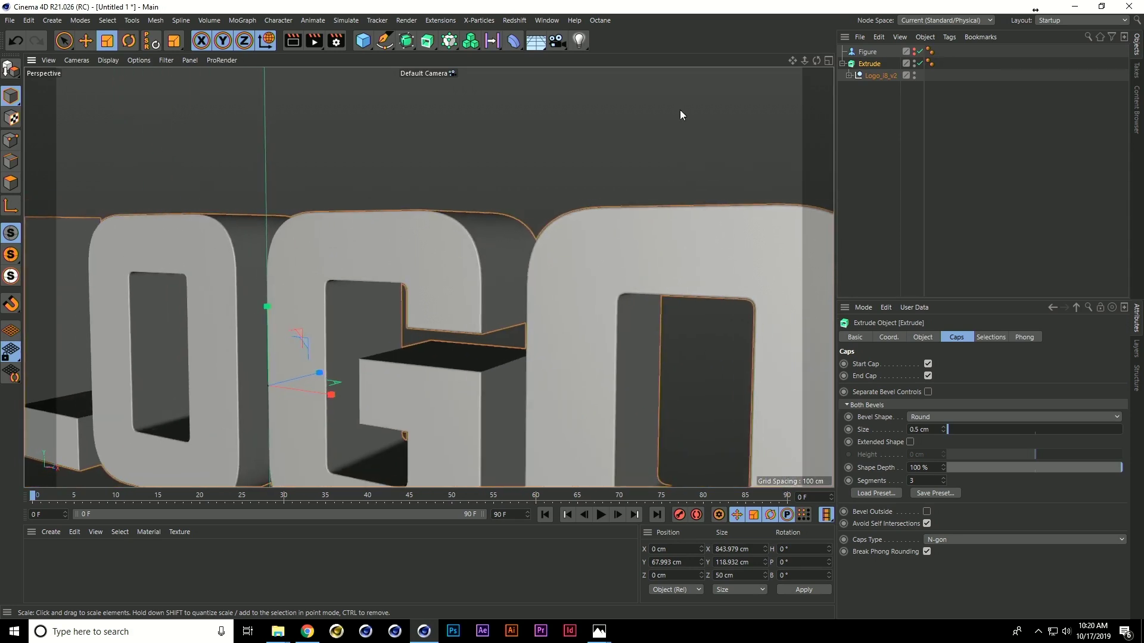
# - Group the wing Paths 7–12 under a new Null and hide it
pyautogui.click(849, 75)
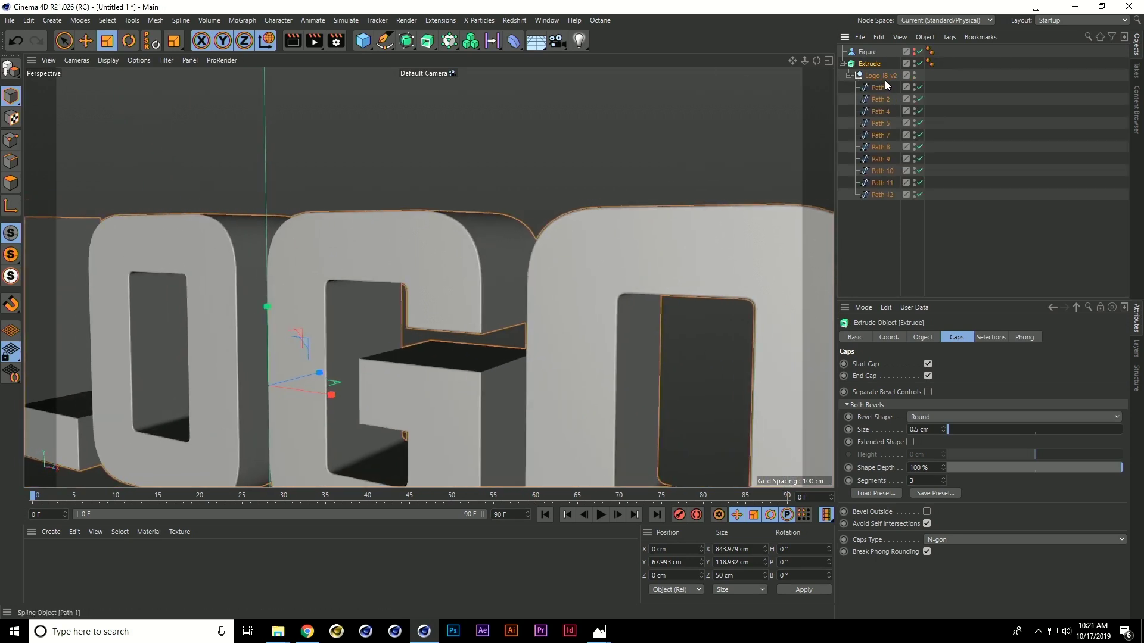
pyautogui.click(883, 76)
pyautogui.click(885, 195)
pyautogui.scroll(-8, 480, 192)
pyautogui.keyDown('alt'); pyautogui.moveTo(479, 192); pyautogui.dragTo(376, 182); pyautogui.keyUp('alt')
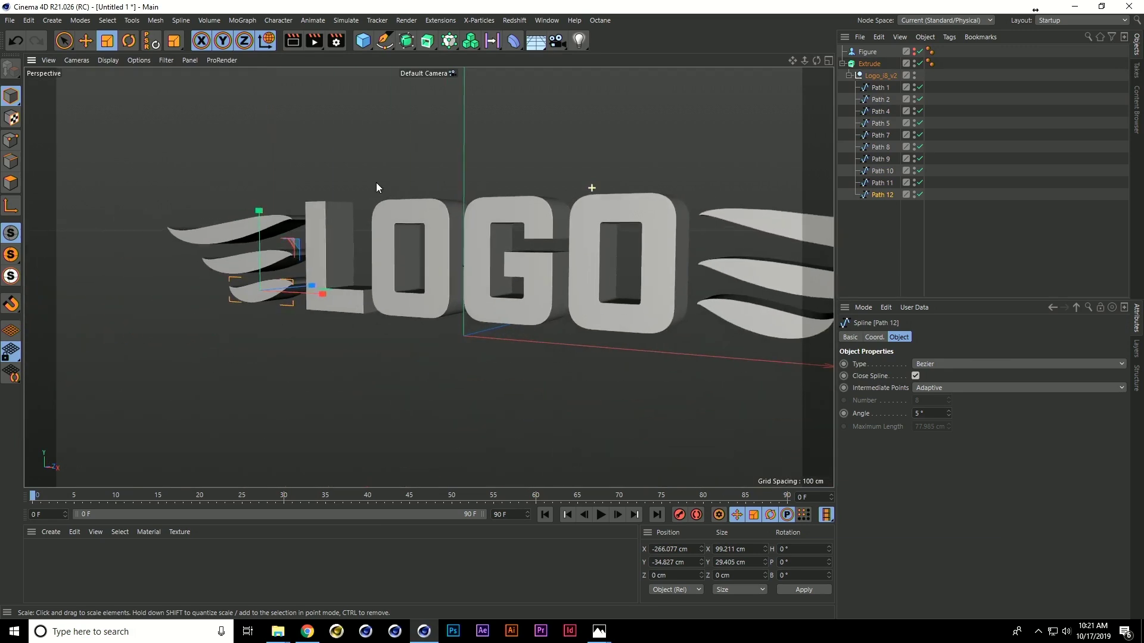
pyautogui.keyDown('ctrl'); pyautogui.click(878, 180); pyautogui.keyUp('ctrl')
pyautogui.keyDown('ctrl'); pyautogui.click(878, 171); pyautogui.keyUp('ctrl')
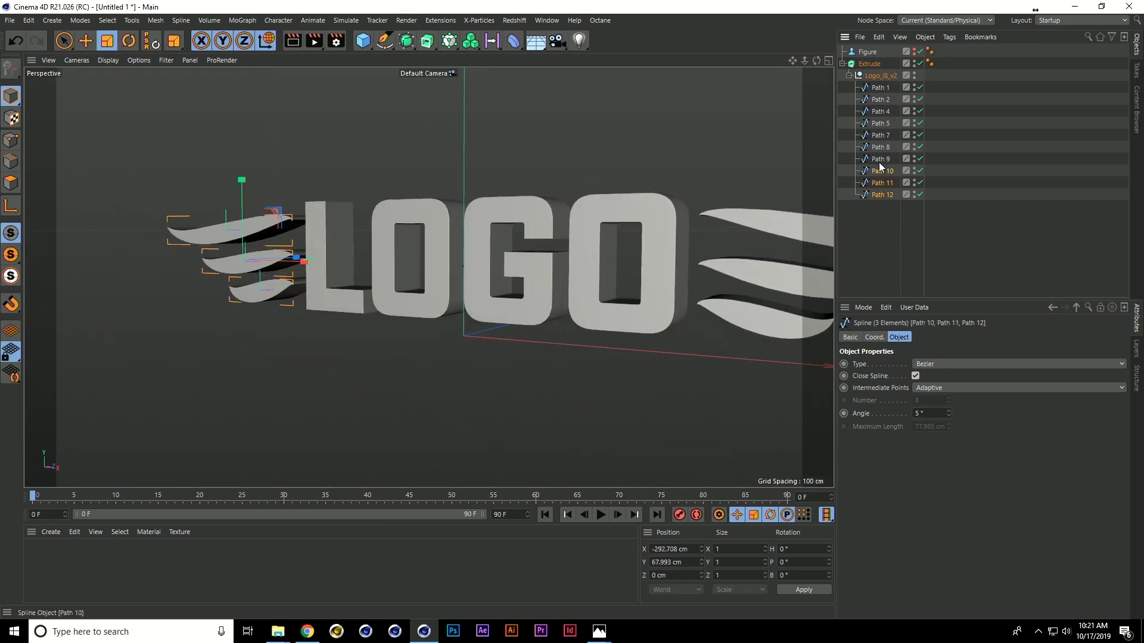
pyautogui.keyDown('ctrl'); pyautogui.click(879, 160); pyautogui.keyUp('ctrl')
pyautogui.keyDown('ctrl'); pyautogui.click(879, 148); pyautogui.keyUp('ctrl')
pyautogui.keyDown('ctrl'); pyautogui.click(878, 136); pyautogui.keyUp('ctrl')
pyautogui.hotkey('alt', 'g')
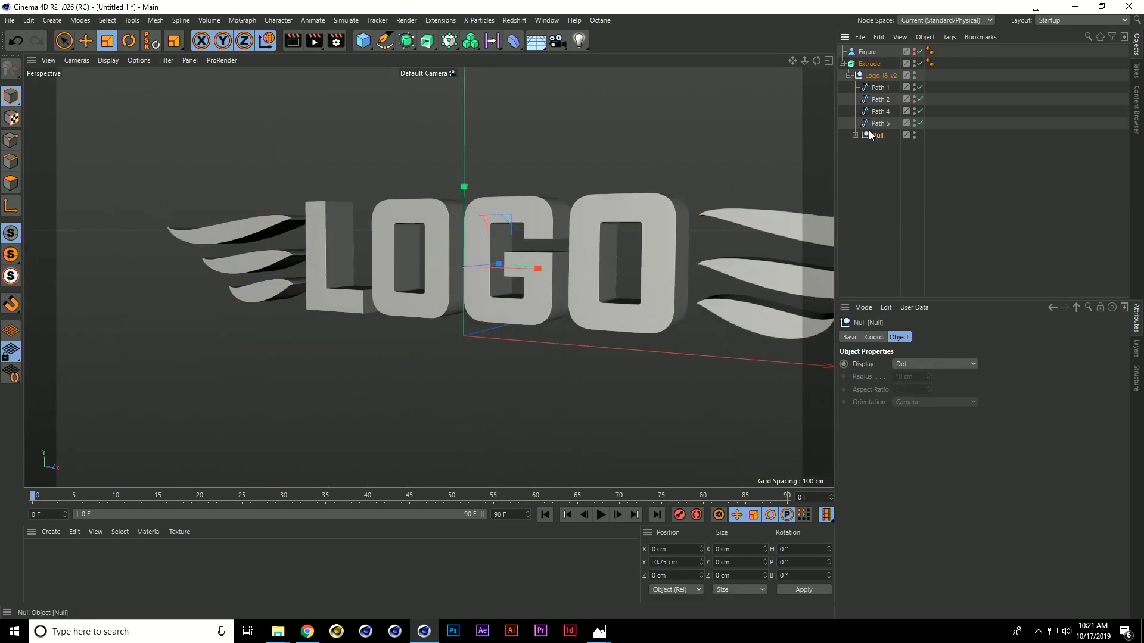
pyautogui.doubleClick(914, 133)
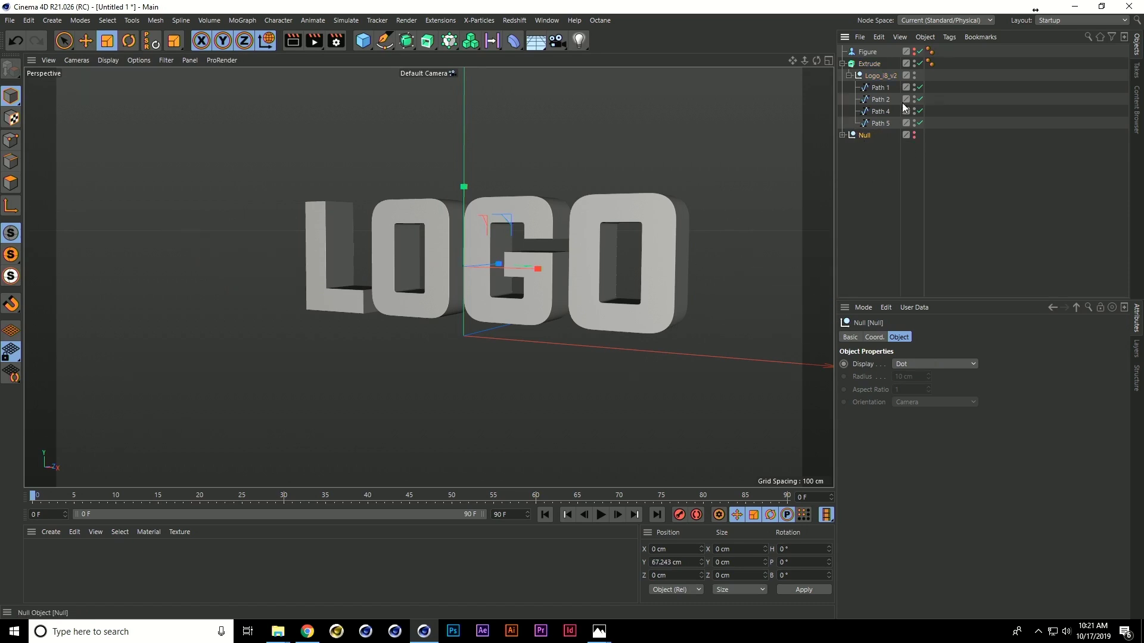
# - Merge the letter paths into one Logo_i8_v2 spline with Connect Objects + Delete
pyautogui.click(880, 62)
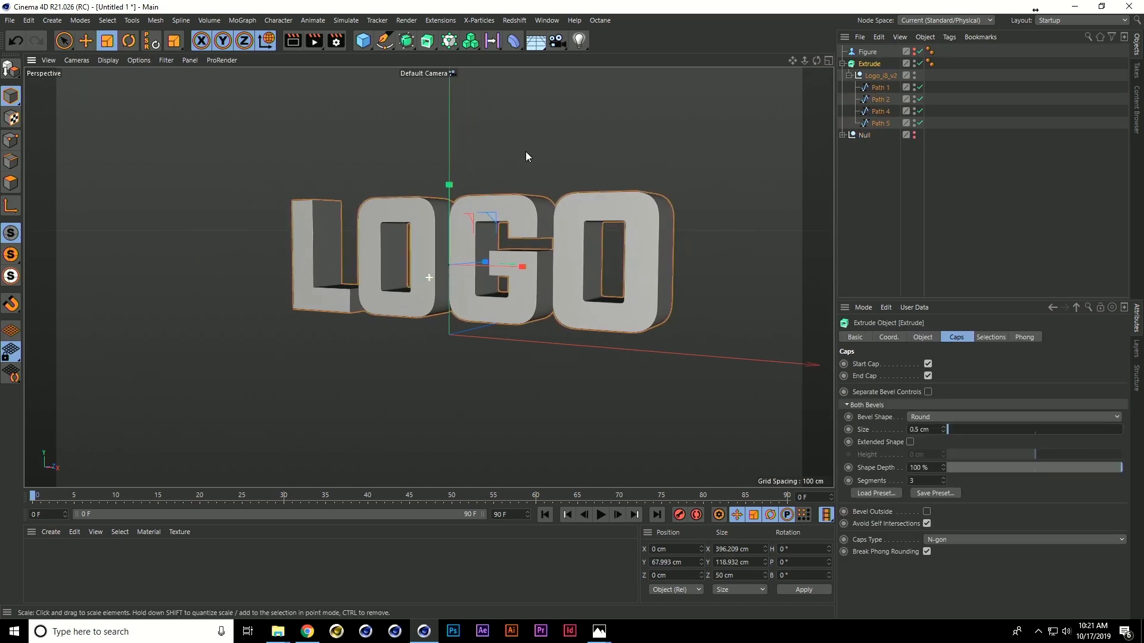
pyautogui.click(880, 76)
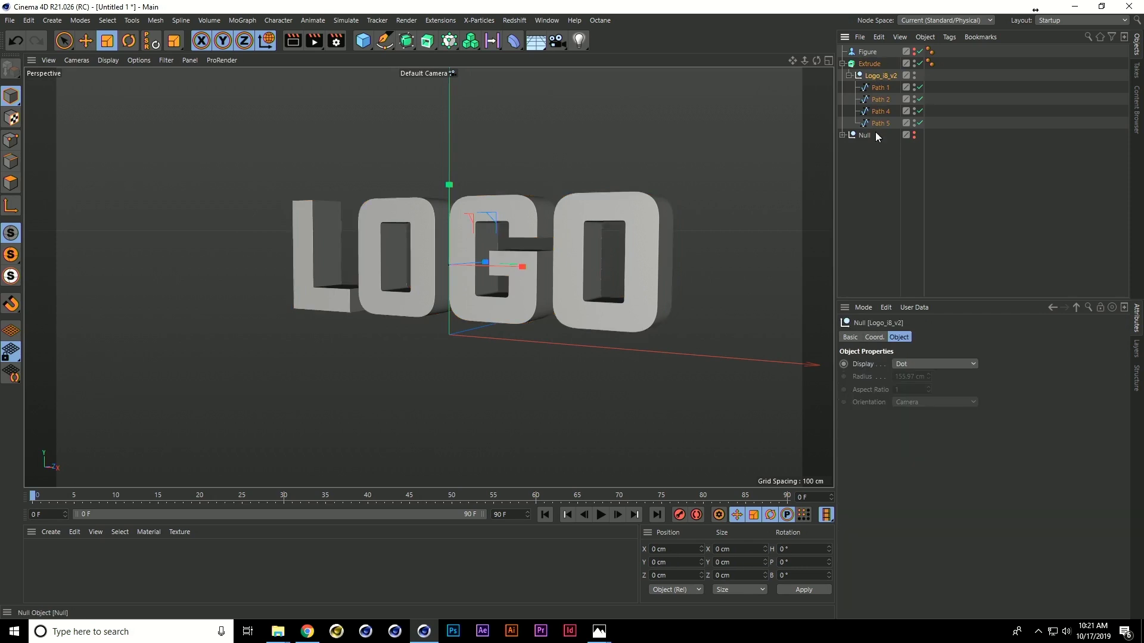
pyautogui.keyDown('shift'); pyautogui.click(878, 124); pyautogui.keyUp('shift')
pyautogui.rightClick(878, 124)
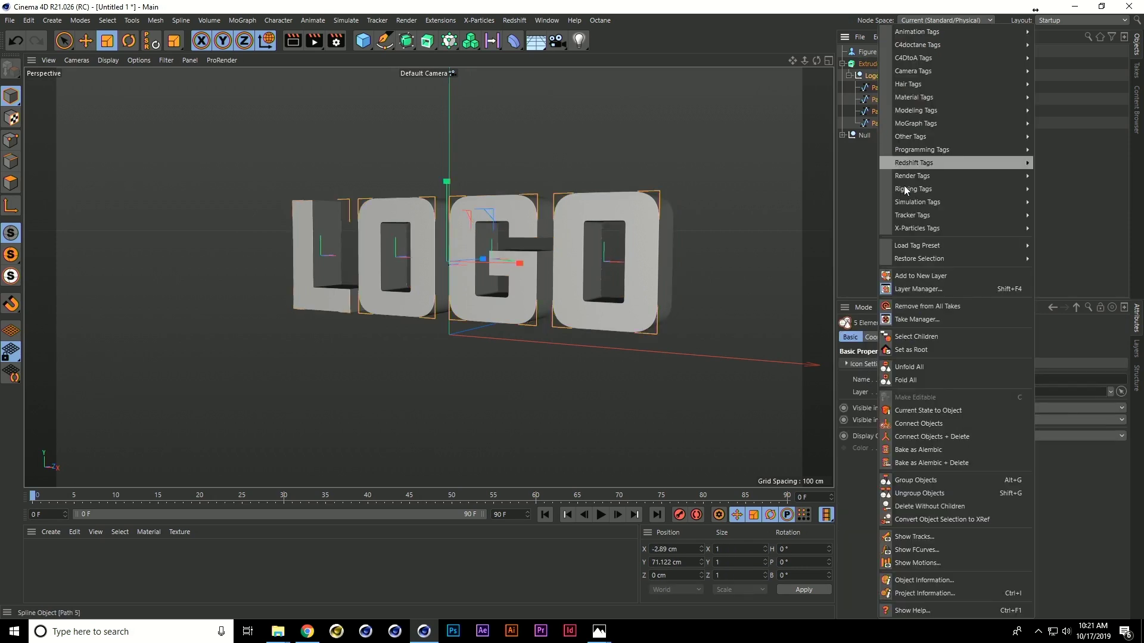
pyautogui.click(944, 442)
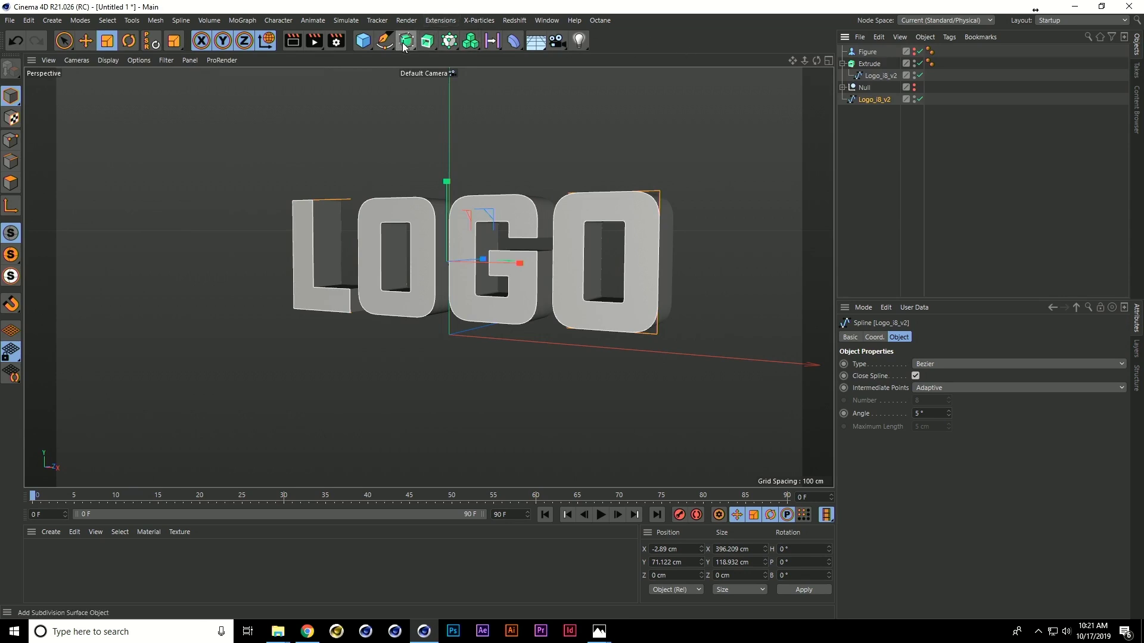
# - Create a Sweep using Logo_i8_v2 as path and a Rectangle profile scaled down to about 9.176 cm
pyautogui.click(428, 41)
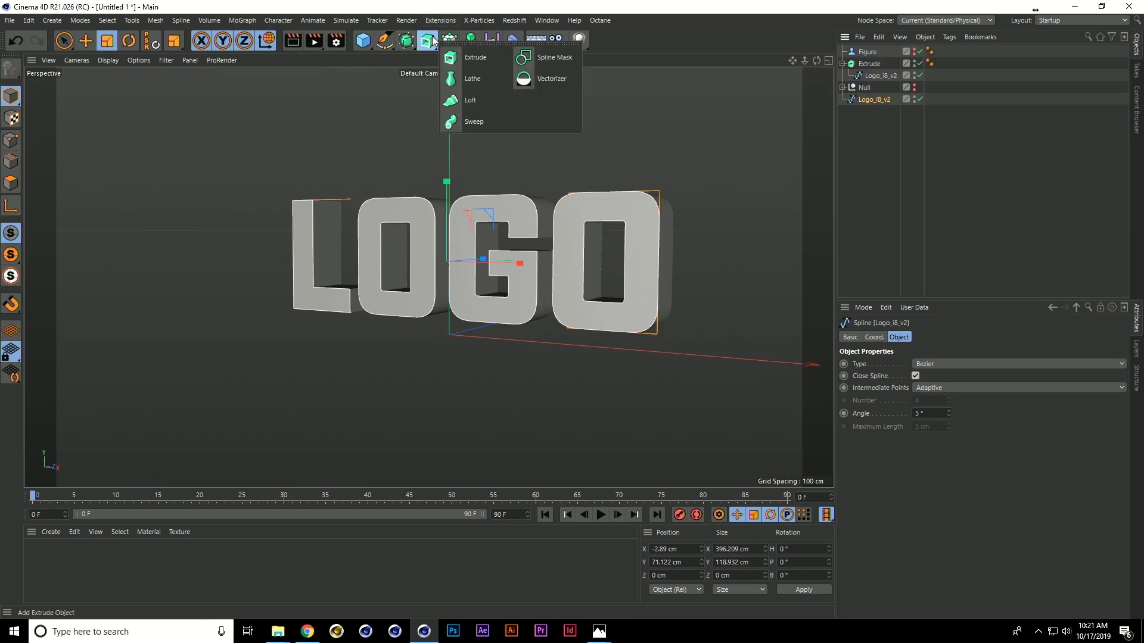
pyautogui.click(470, 121)
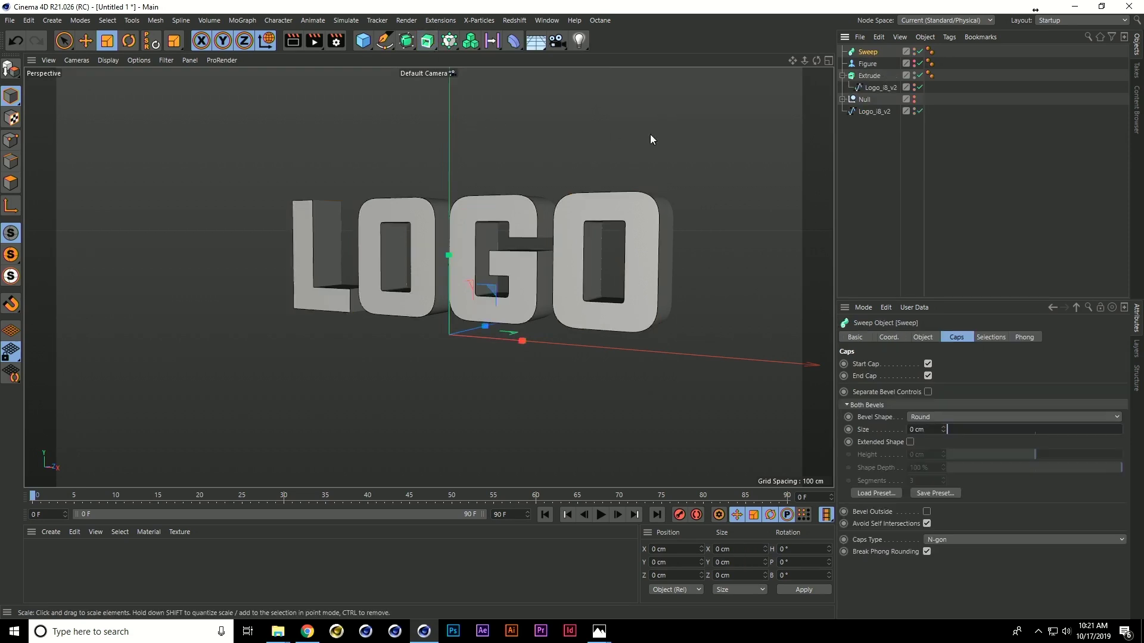
pyautogui.moveTo(880, 114); pyautogui.dragTo(870, 52)
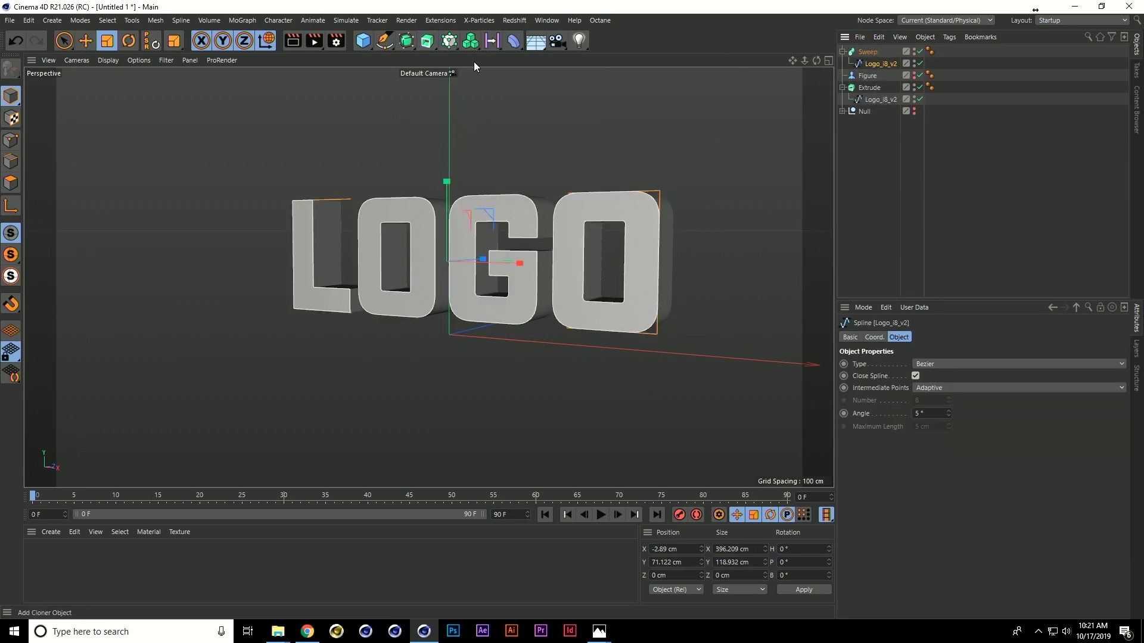
pyautogui.moveTo(384, 41); pyautogui.dragTo(503, 135)
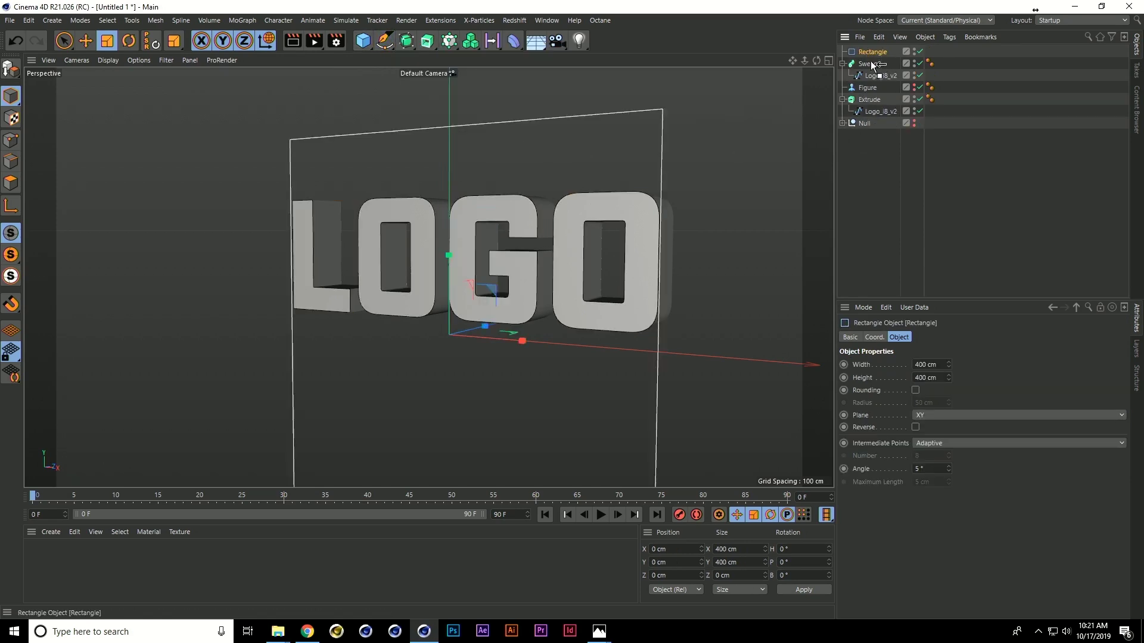
pyautogui.moveTo(871, 69); pyautogui.dragTo(867, 70)
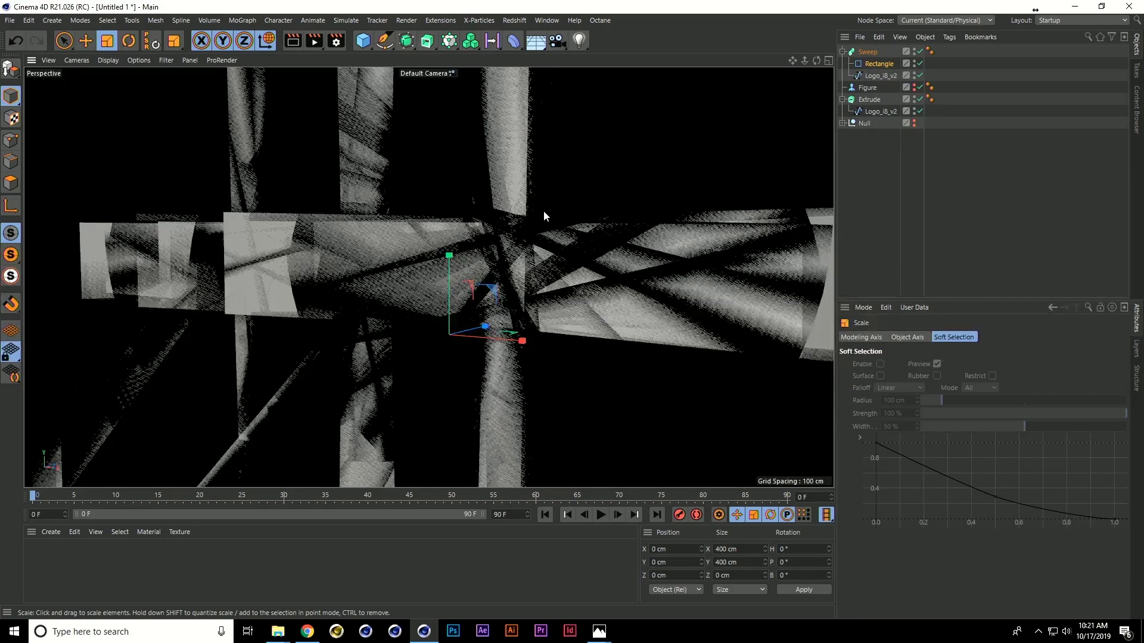
pyautogui.moveTo(544, 211); pyautogui.dragTo(72, 223)
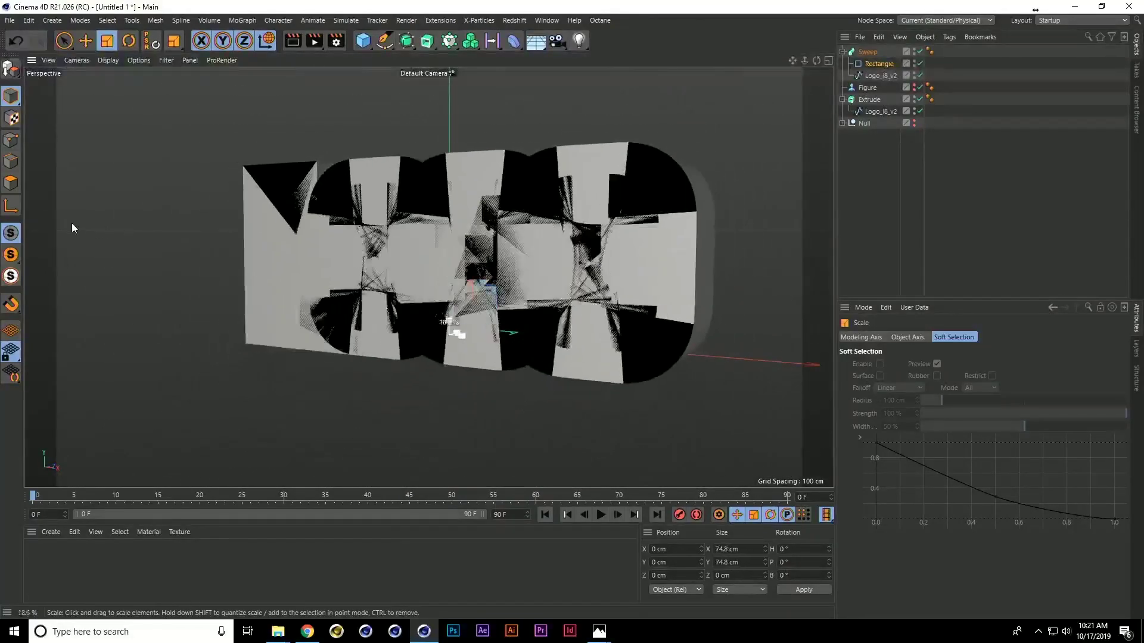
pyautogui.moveTo(575, 229); pyautogui.dragTo(301, 221)
pyautogui.keyDown('alt'); pyautogui.moveTo(302, 221); pyautogui.dragTo(227, 229, button='middle'); pyautogui.keyUp('alt')
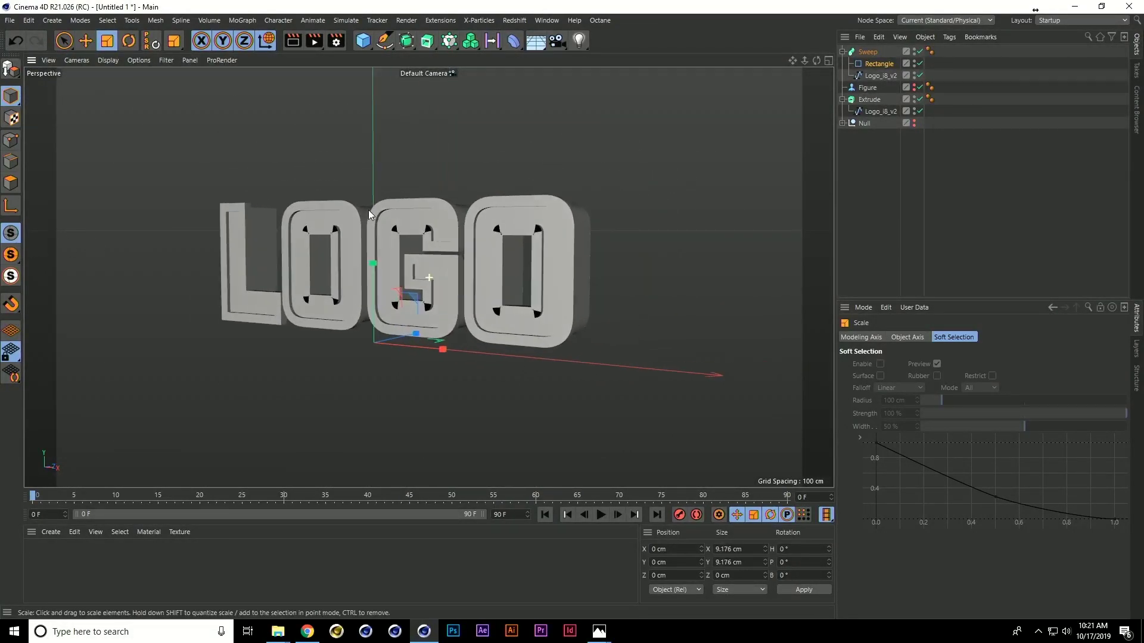
# - Show wire edges on the shaded letters and round the Rectangle profile's corners with a 0.5 cm radius
pyautogui.click(108, 60)
pyautogui.click(136, 147)
pyautogui.scroll(5, 345, 216)
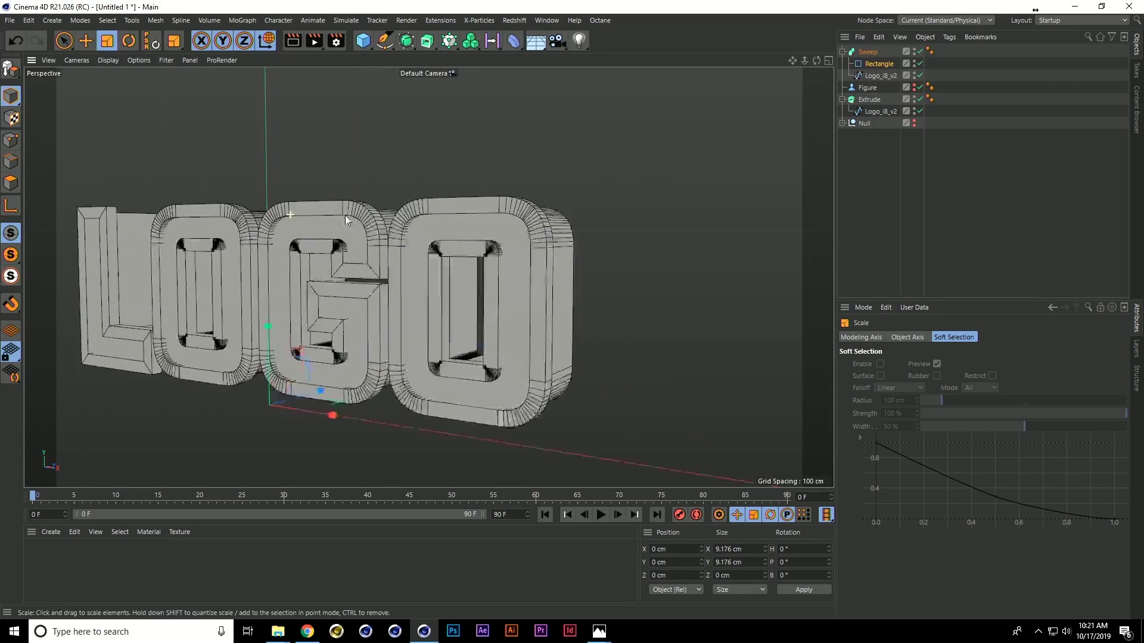
pyautogui.keyDown('alt'); pyautogui.moveTo(443, 223); pyautogui.dragTo(385, 203, button='middle'); pyautogui.keyUp('alt')
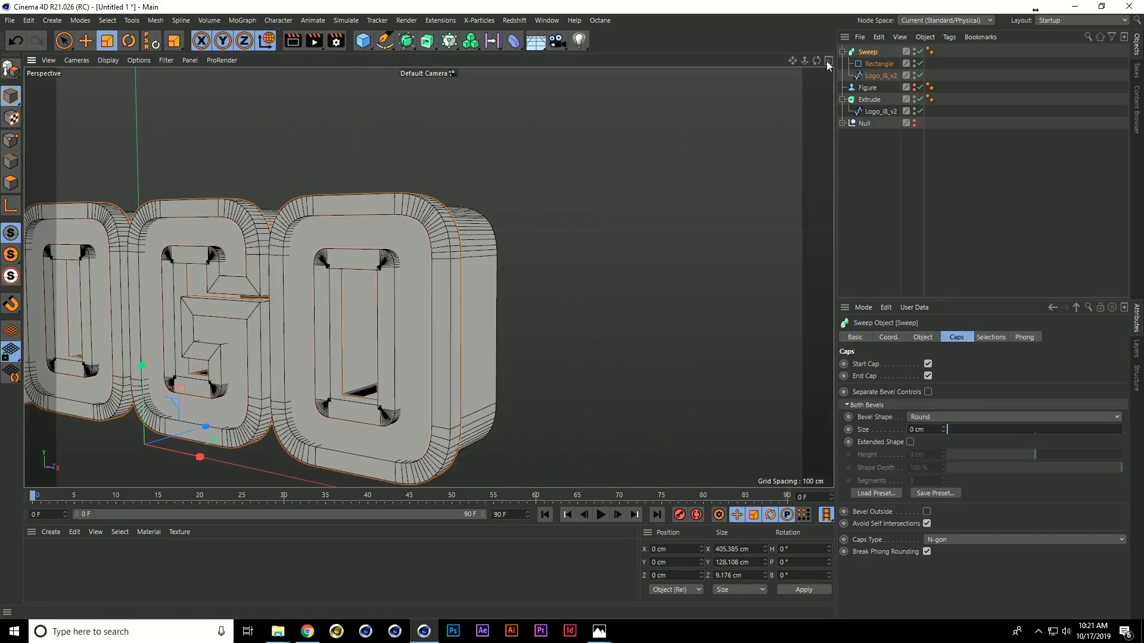
pyautogui.click(877, 62)
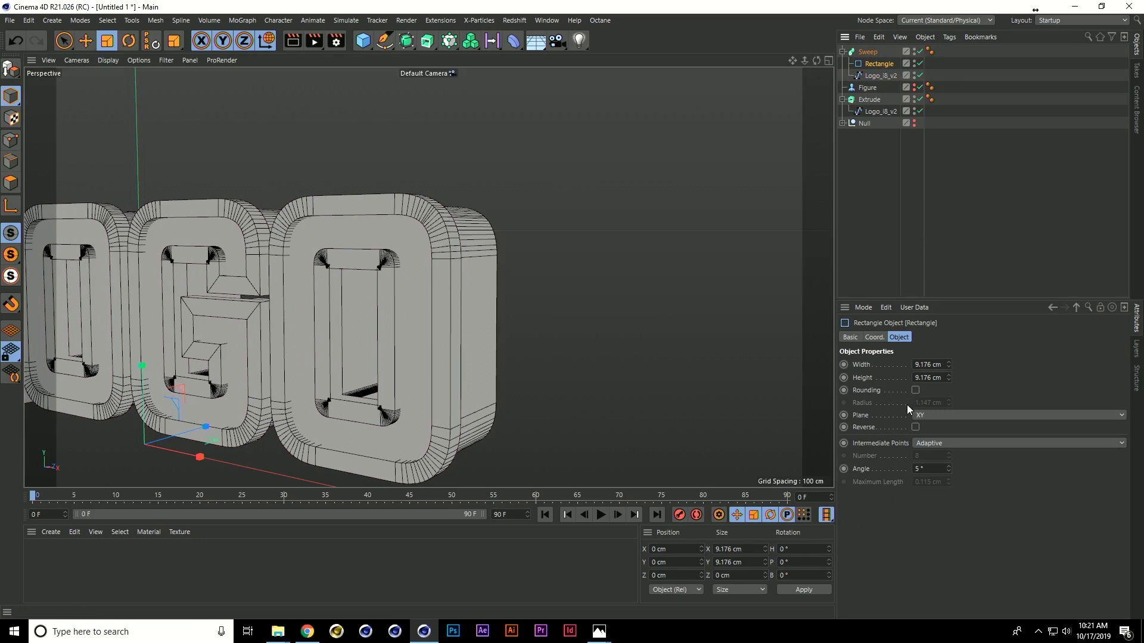
pyautogui.click(916, 390)
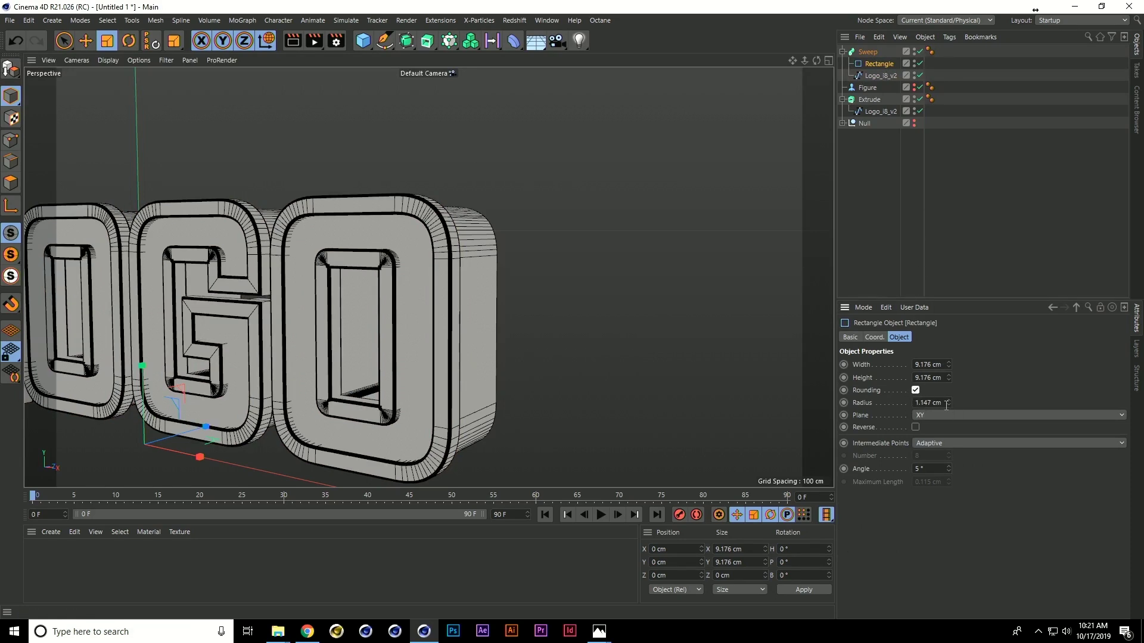
pyautogui.moveTo(949, 405); pyautogui.dragTo(947, 404)
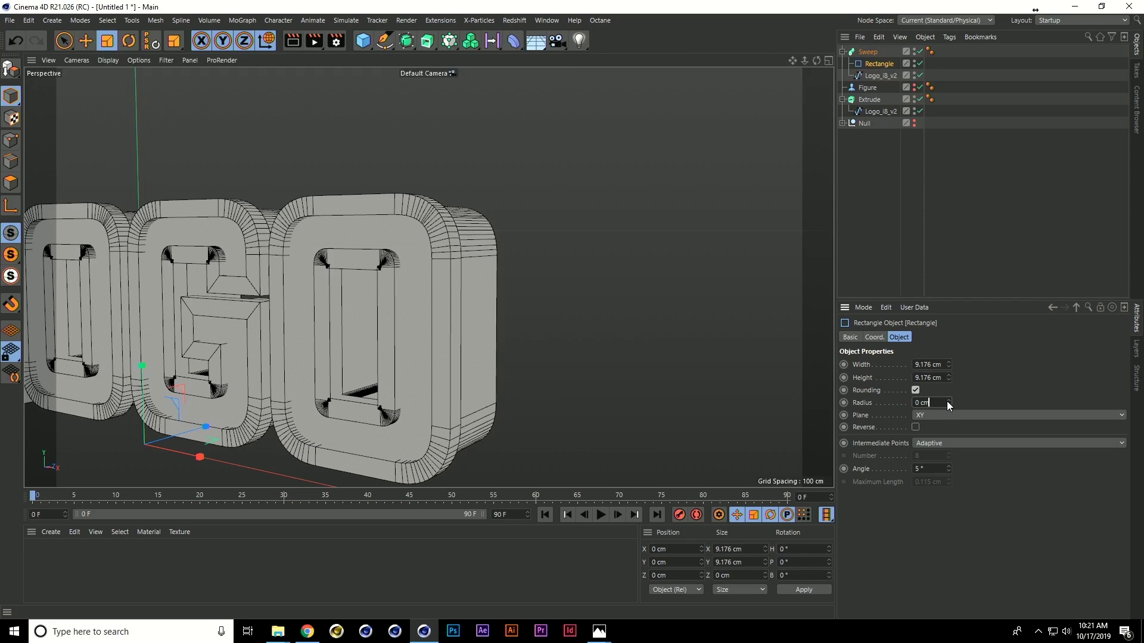
pyautogui.click(948, 401)
pyautogui.doubleClick(938, 402)
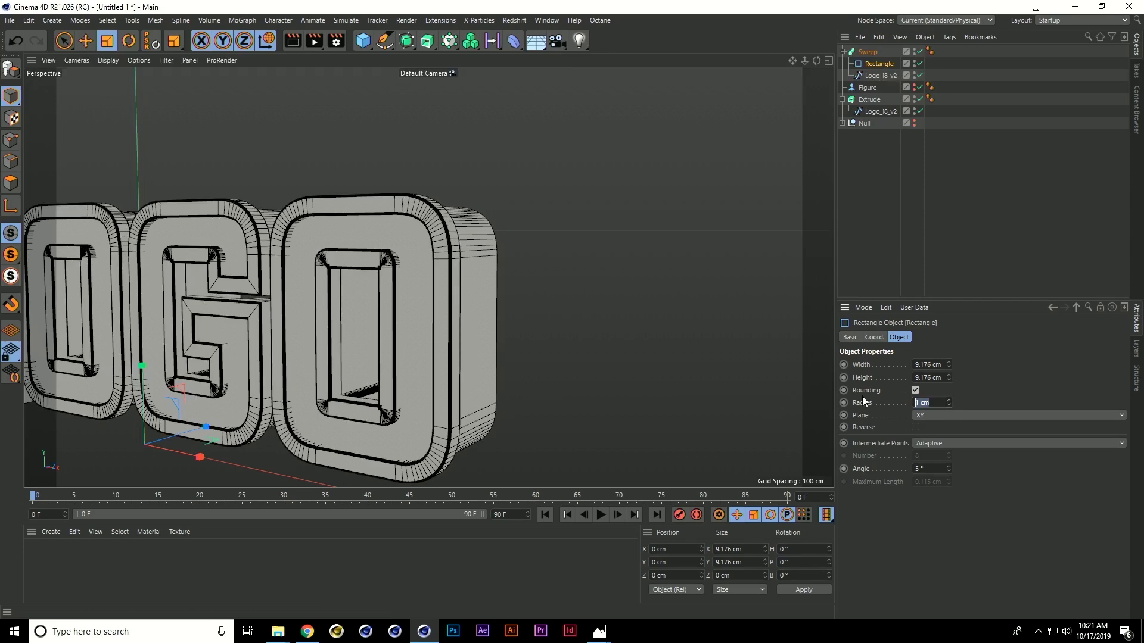
pyautogui.write('0.5')
pyautogui.press('Return')
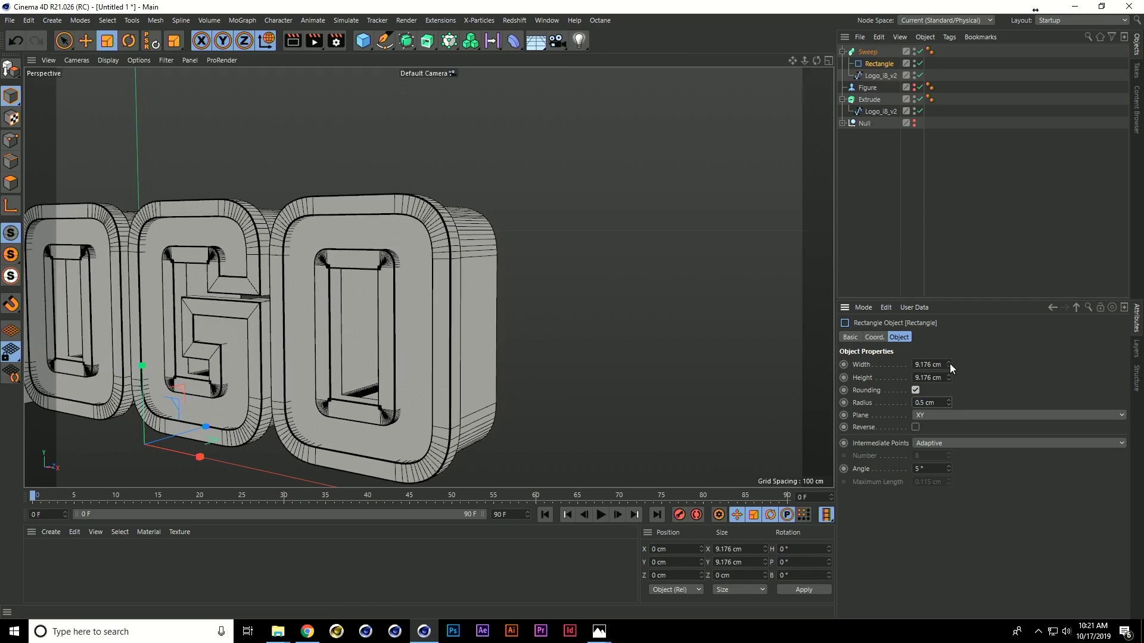
# - Resize the Rectangle profile to 3.176 cm wide and move the Sweep to 31.863 cm on Z
pyautogui.moveTo(950, 363); pyautogui.dragTo(900, 142)
pyautogui.click(856, 52)
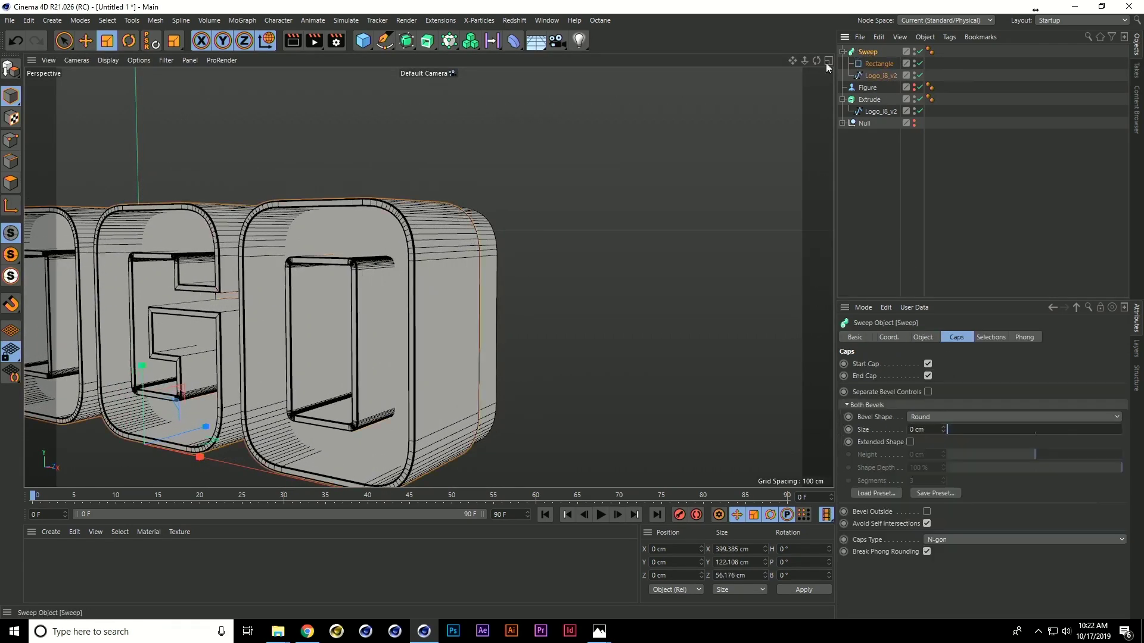
pyautogui.press('e')
pyautogui.moveTo(208, 428); pyautogui.dragTo(245, 412)
# - Lower the Rectangle profile height to 44.176 cm and realign the Rectangle and Sweep along Z
pyautogui.keyDown('alt'); pyautogui.moveTo(329, 358); pyautogui.dragTo(316, 273); pyautogui.keyUp('alt')
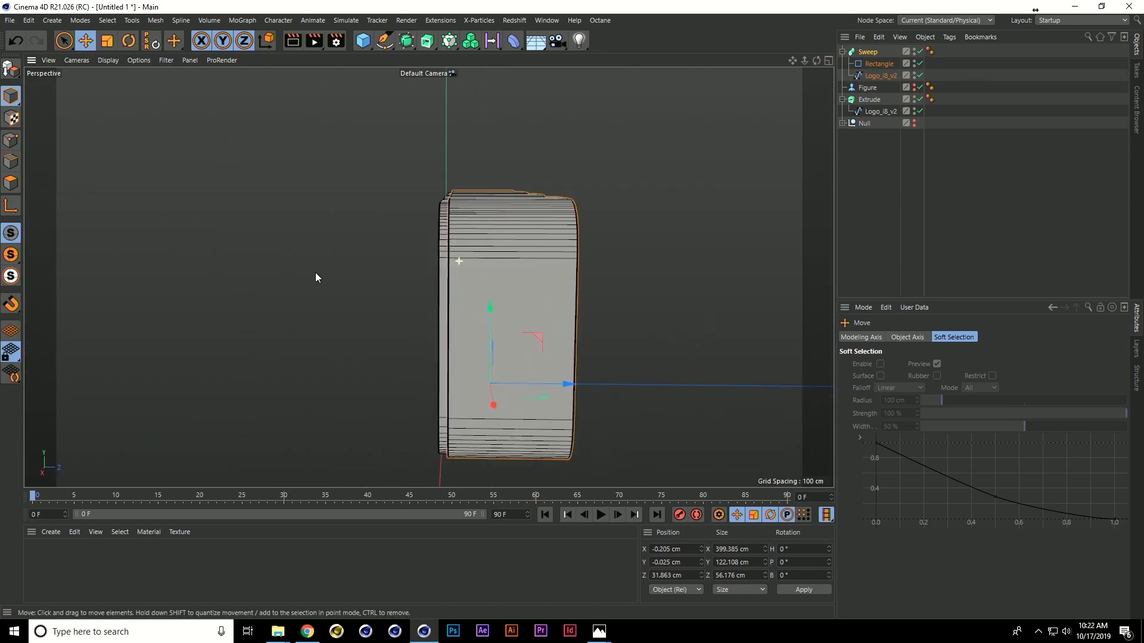
pyautogui.click(876, 63)
pyautogui.moveTo(948, 378)
pyautogui.mouseDown()
pyautogui.moveTo(953, 398)
pyautogui.moveTo(952, 386)
pyautogui.mouseUp()
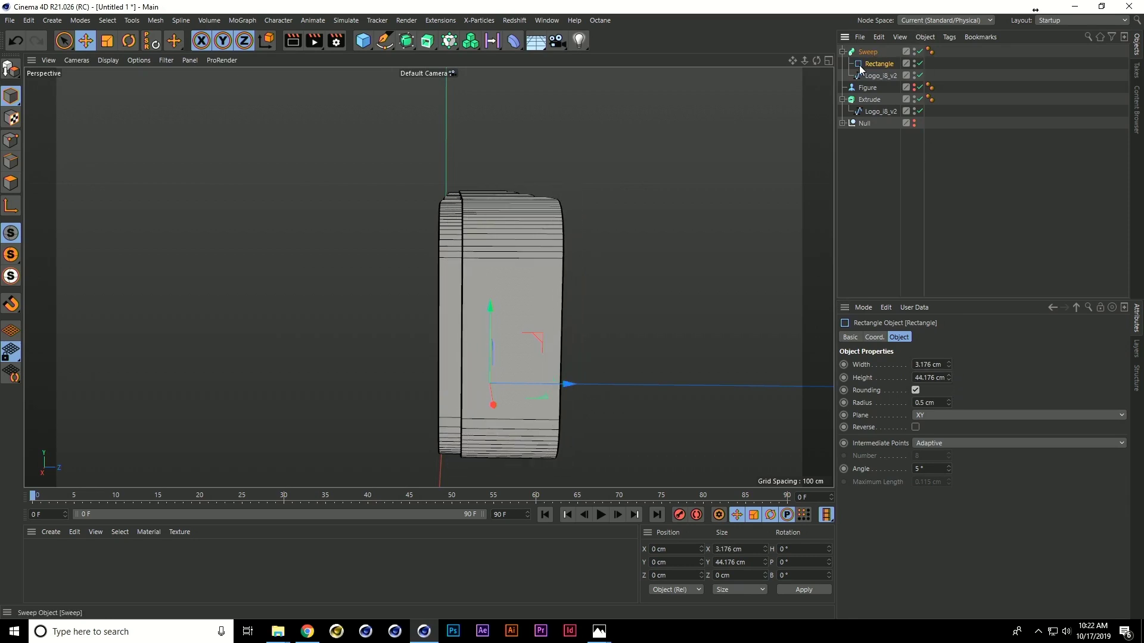
pyautogui.moveTo(573, 385); pyautogui.dragTo(562, 387)
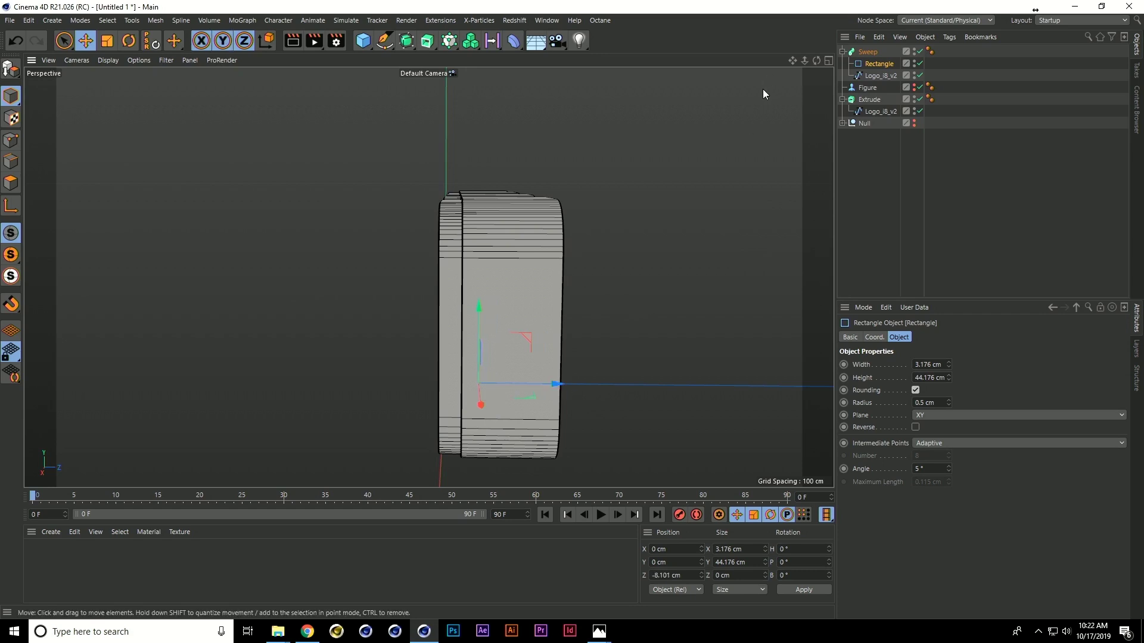
pyautogui.click(867, 52)
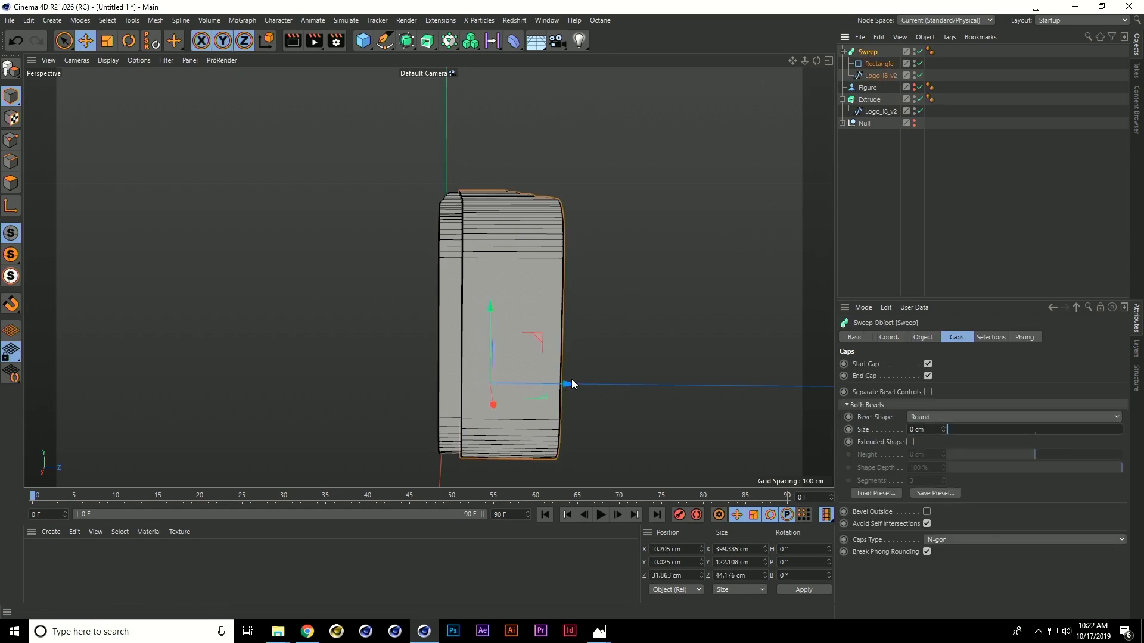
pyautogui.moveTo(567, 386); pyautogui.dragTo(563, 381)
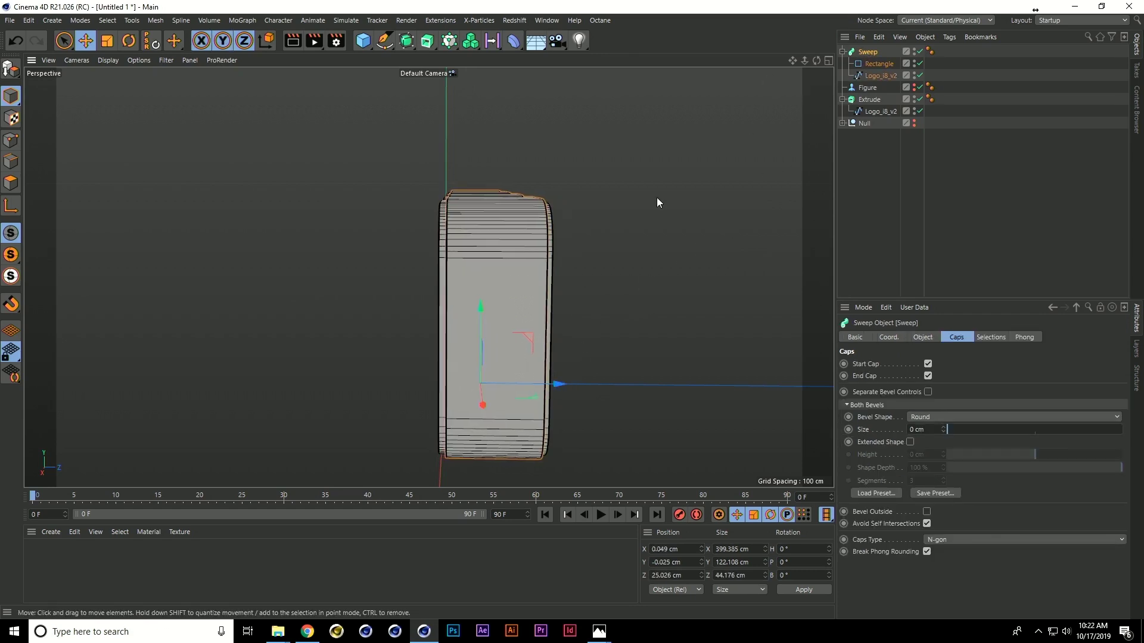
# - Make the wing splines visible again and turn the view so LOGO faces front
pyautogui.keyDown('alt'); pyautogui.moveTo(656, 201); pyautogui.dragTo(588, 211); pyautogui.keyUp('alt')
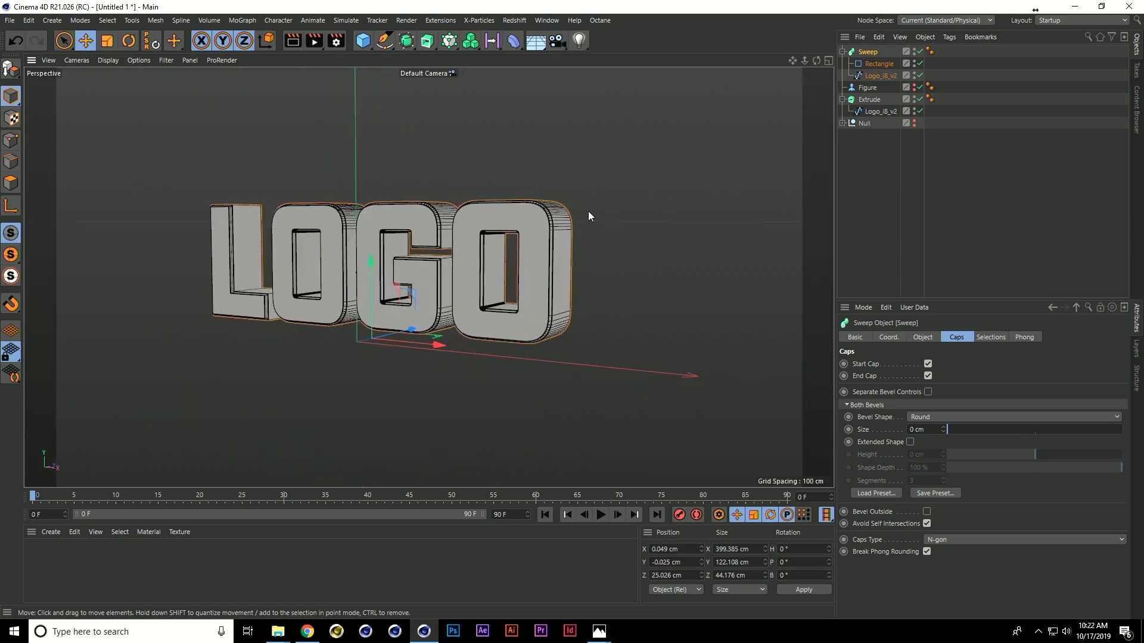
pyautogui.click(913, 121)
pyautogui.keyDown('alt'); pyautogui.moveTo(519, 213); pyautogui.dragTo(556, 224); pyautogui.keyUp('alt')
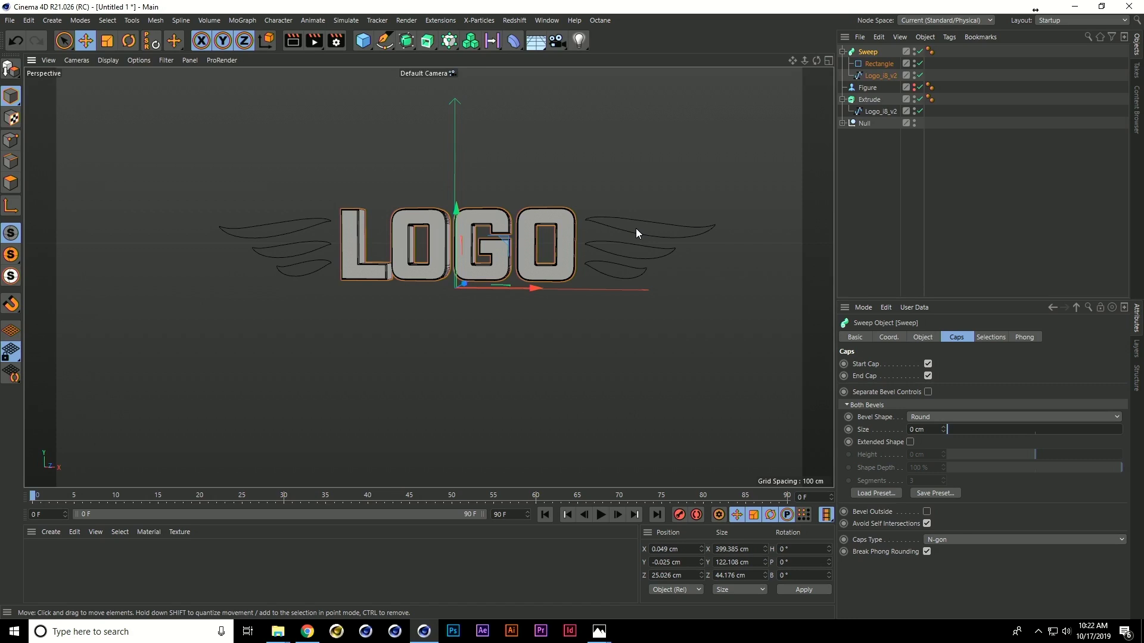
pyautogui.keyDown('alt'); pyautogui.moveTo(644, 159); pyautogui.dragTo(531, 181); pyautogui.keyUp('alt')
pyautogui.scroll(5, 524, 217)
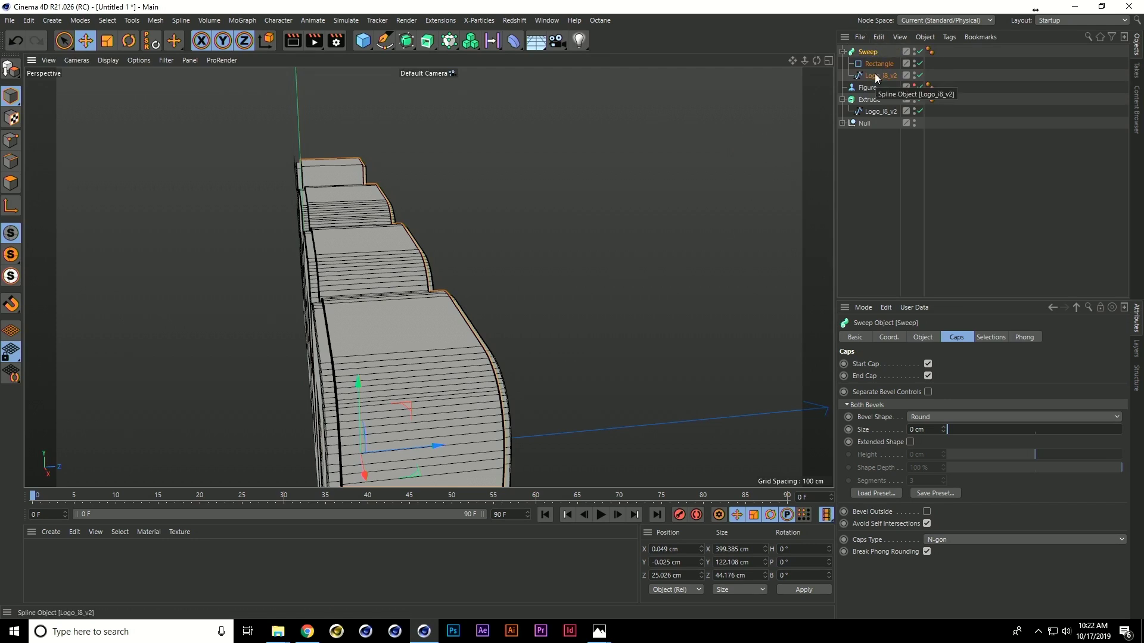
pyautogui.scroll(-5, 432, 188)
pyautogui.keyDown('alt'); pyautogui.moveTo(431, 188); pyautogui.dragTo(691, 156); pyautogui.keyUp('alt')
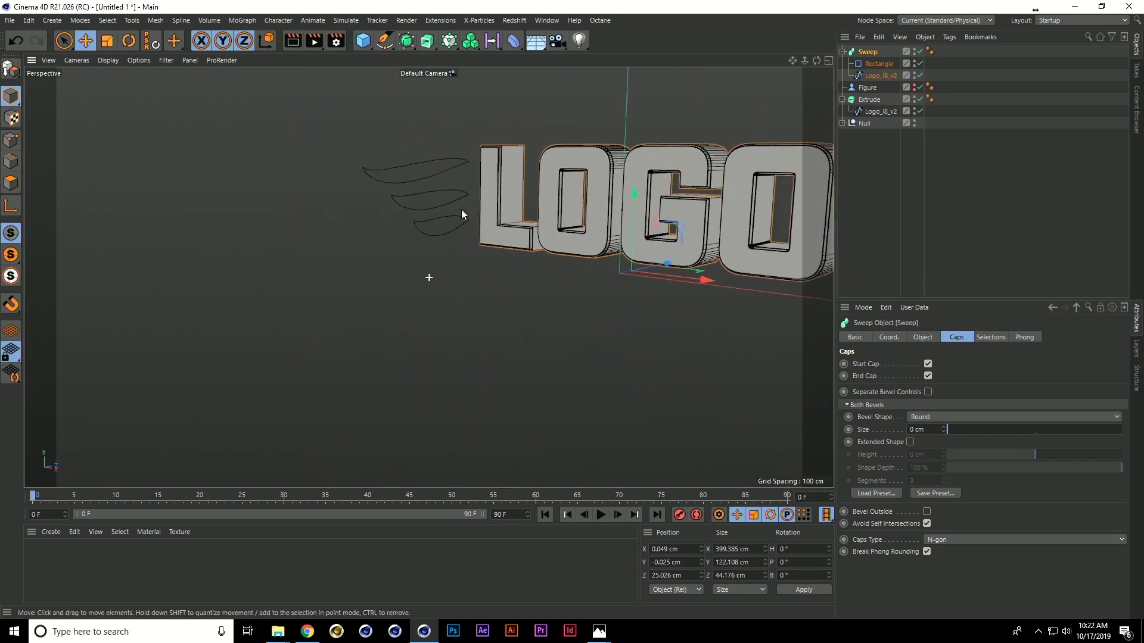
# - Test a wider profile width, undo it, and duplicate the sweep as Sweep.1
pyautogui.click(879, 63)
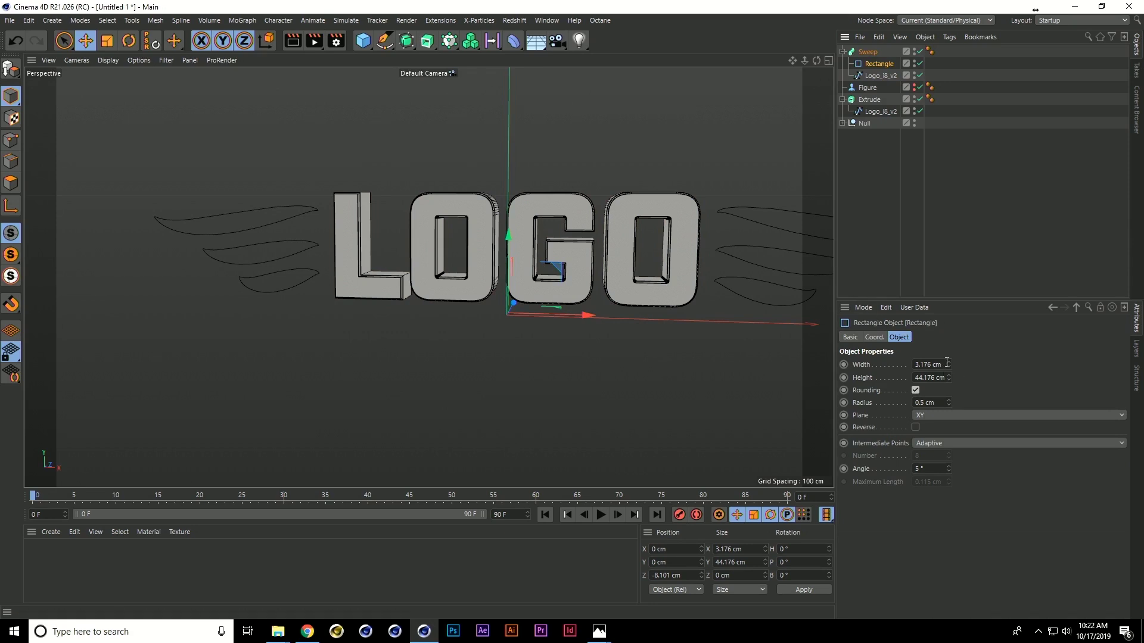
pyautogui.click(949, 362)
pyautogui.moveTo(952, 359); pyautogui.dragTo(956, 328)
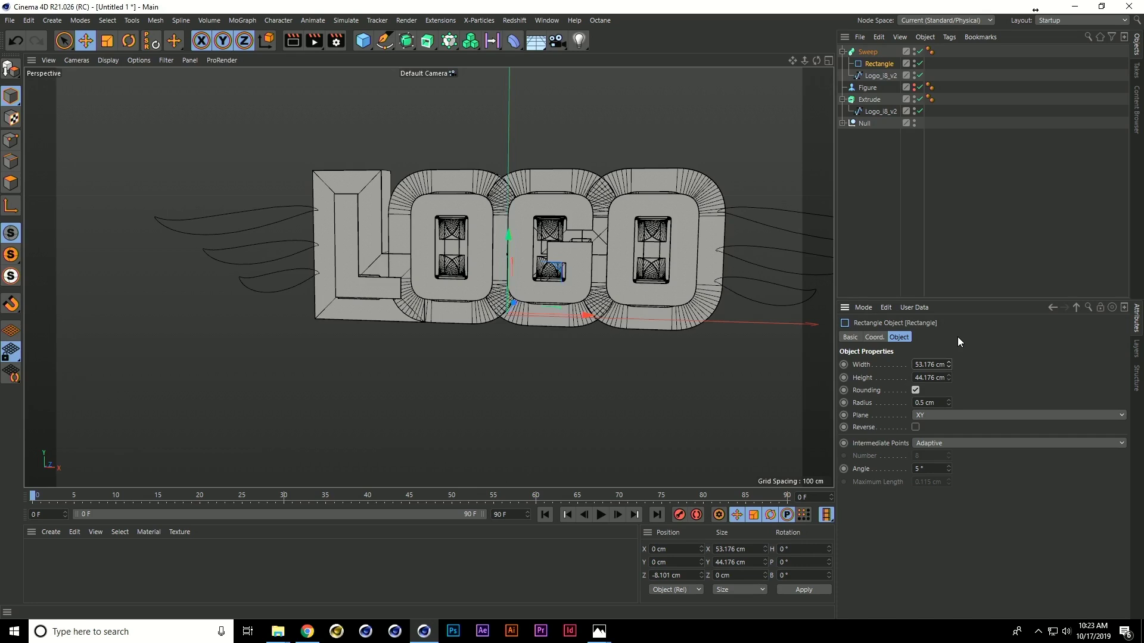
pyautogui.hotkey('ctrl', 'z')
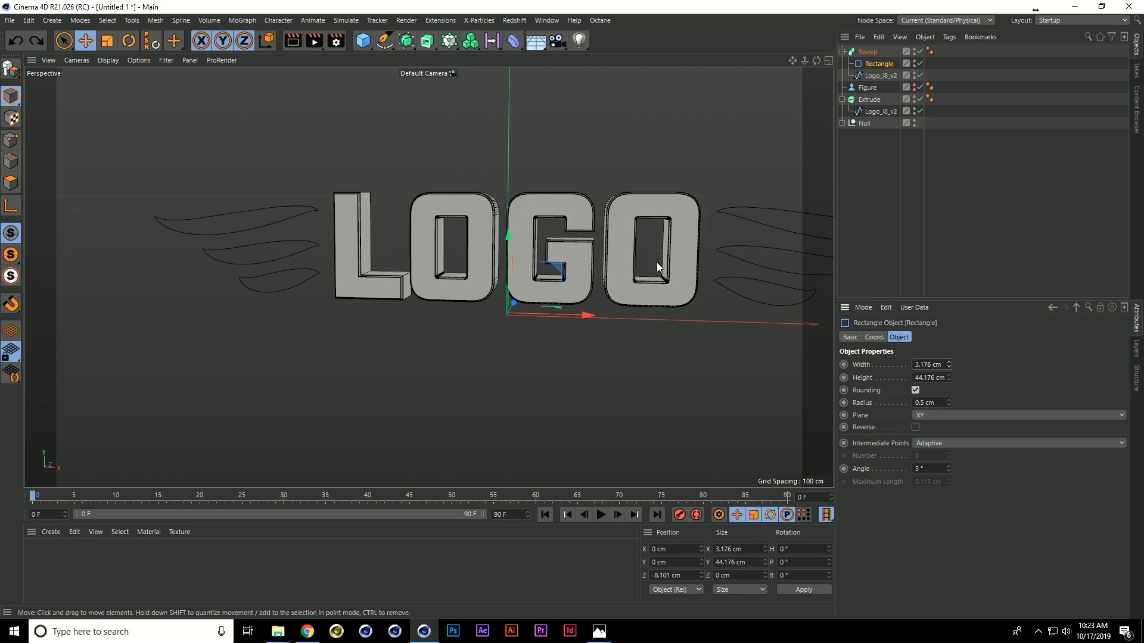
pyautogui.keyDown('alt'); pyautogui.moveTo(657, 262); pyautogui.dragTo(560, 253); pyautogui.keyUp('alt')
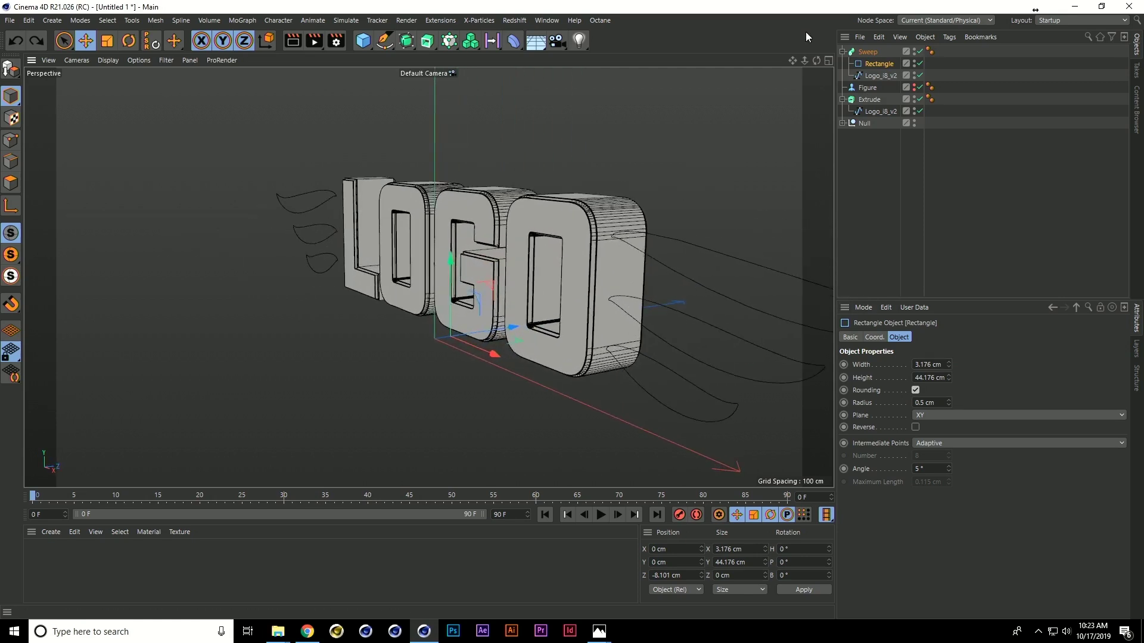
pyautogui.keyDown('ctrl'); pyautogui.moveTo(868, 52); pyautogui.dragTo(880, 168); pyautogui.keyUp('ctrl')
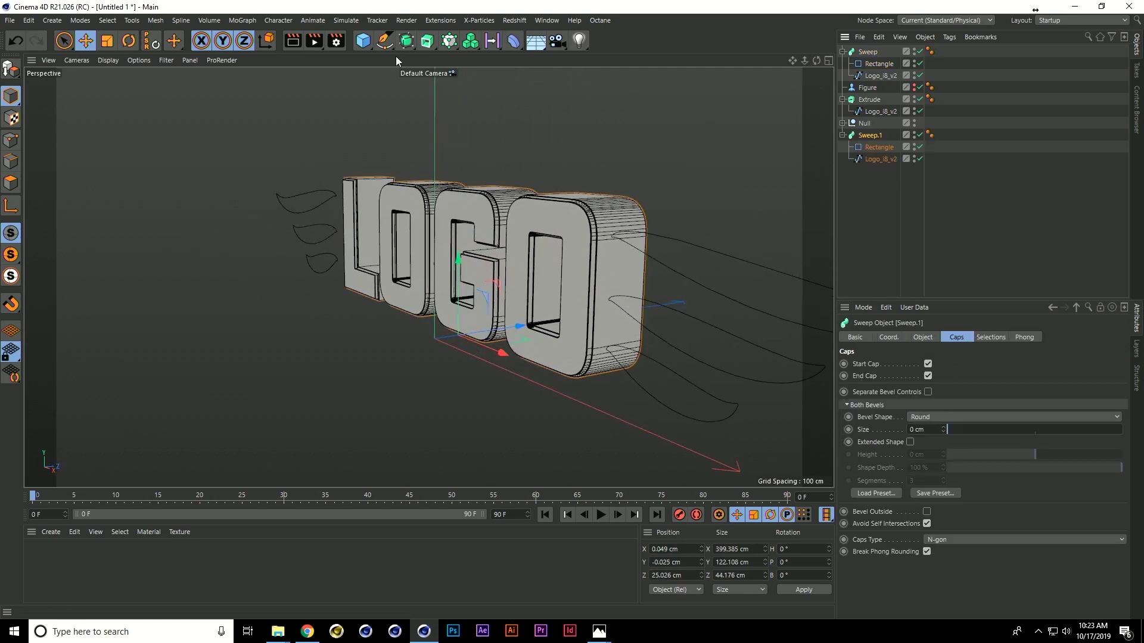
# - Replace Sweep.1's Rectangle profile with a Circle spline and shrink it to about half
pyautogui.click(385, 40)
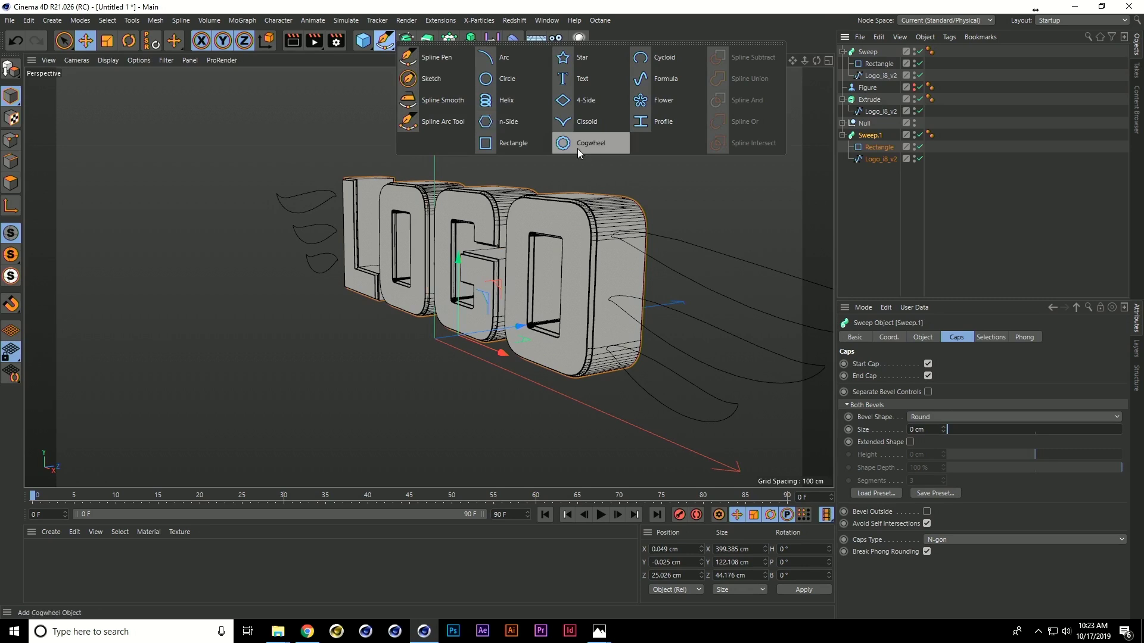
pyautogui.click(497, 79)
pyautogui.moveTo(870, 52); pyautogui.dragTo(858, 163)
pyautogui.press('Delete')
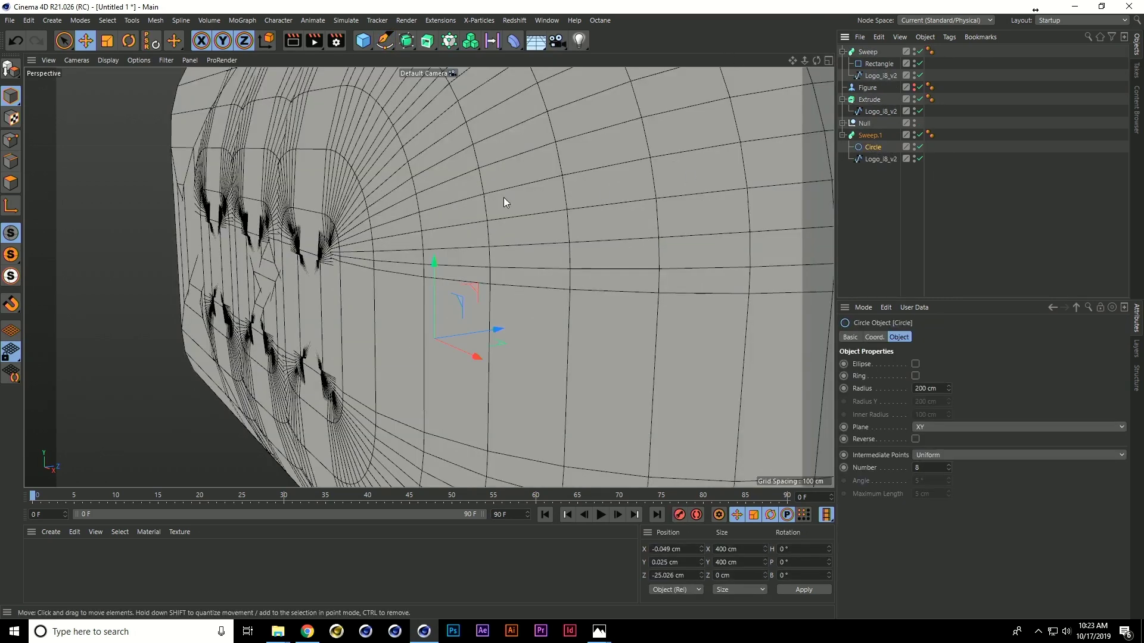
pyautogui.press('t')
pyautogui.moveTo(525, 172); pyautogui.dragTo(66, 217)
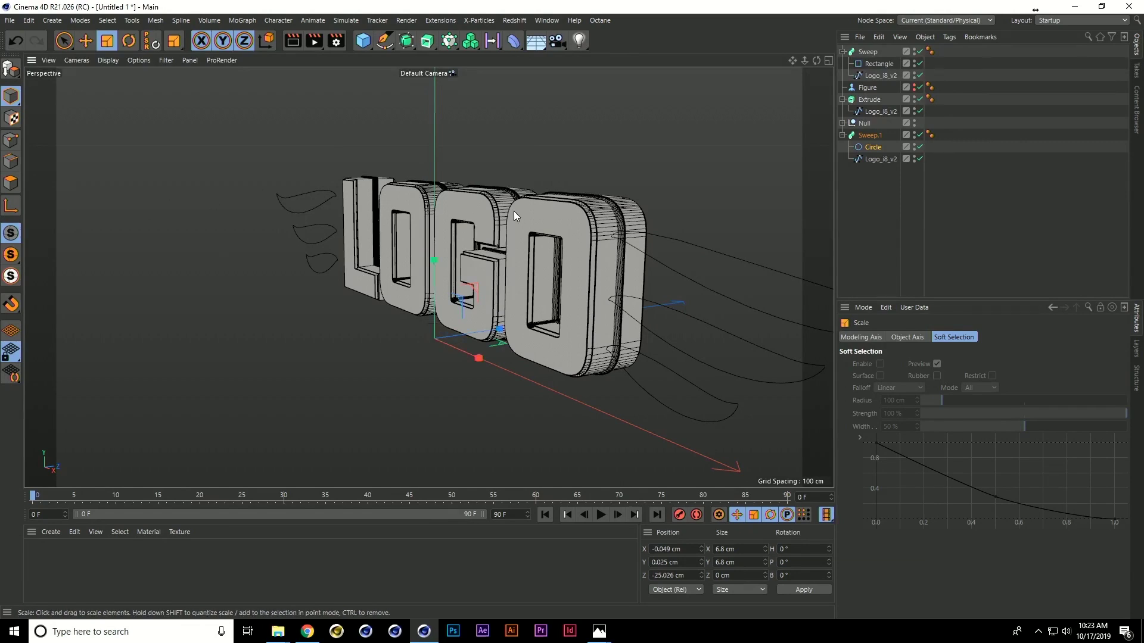
pyautogui.keyDown('alt'); pyautogui.moveTo(514, 211); pyautogui.dragTo(416, 221); pyautogui.keyUp('alt')
pyautogui.scroll(5, 531, 232)
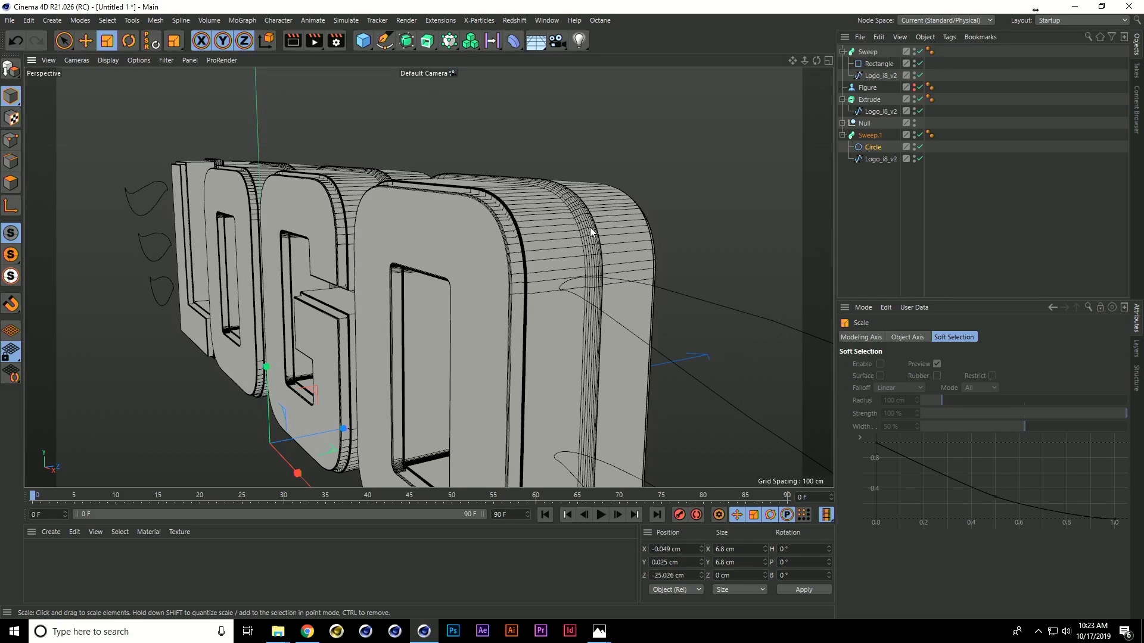
# - Move Sweep.1 along the depth axis and thin it by shrinking its Circle profile
pyautogui.click(869, 136)
pyautogui.press('e')
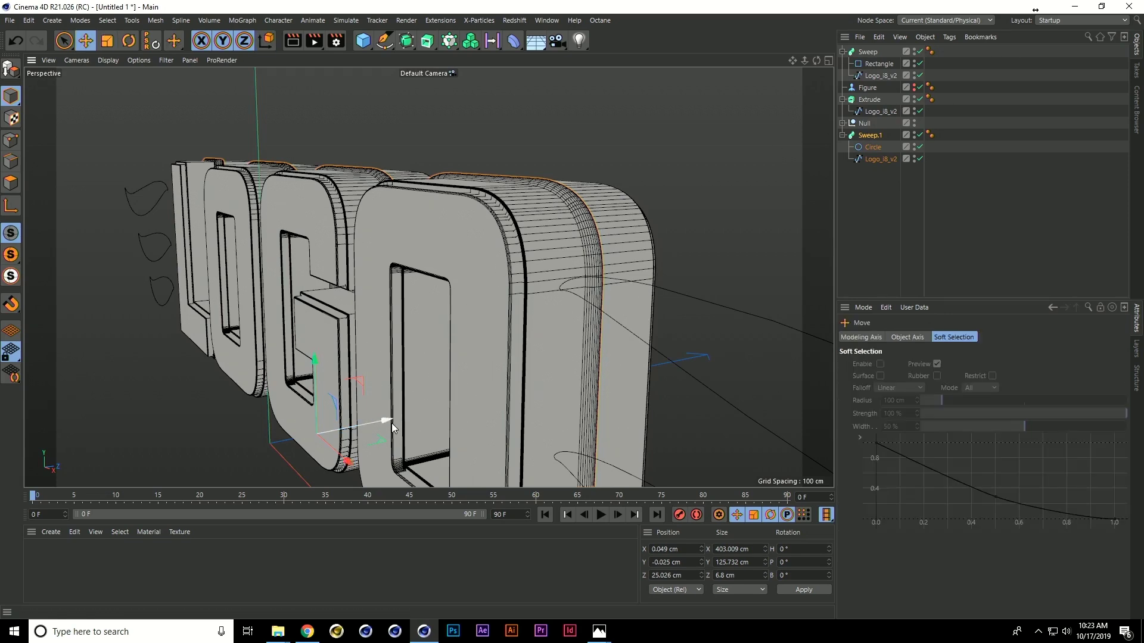
pyautogui.moveTo(392, 423); pyautogui.dragTo(349, 410)
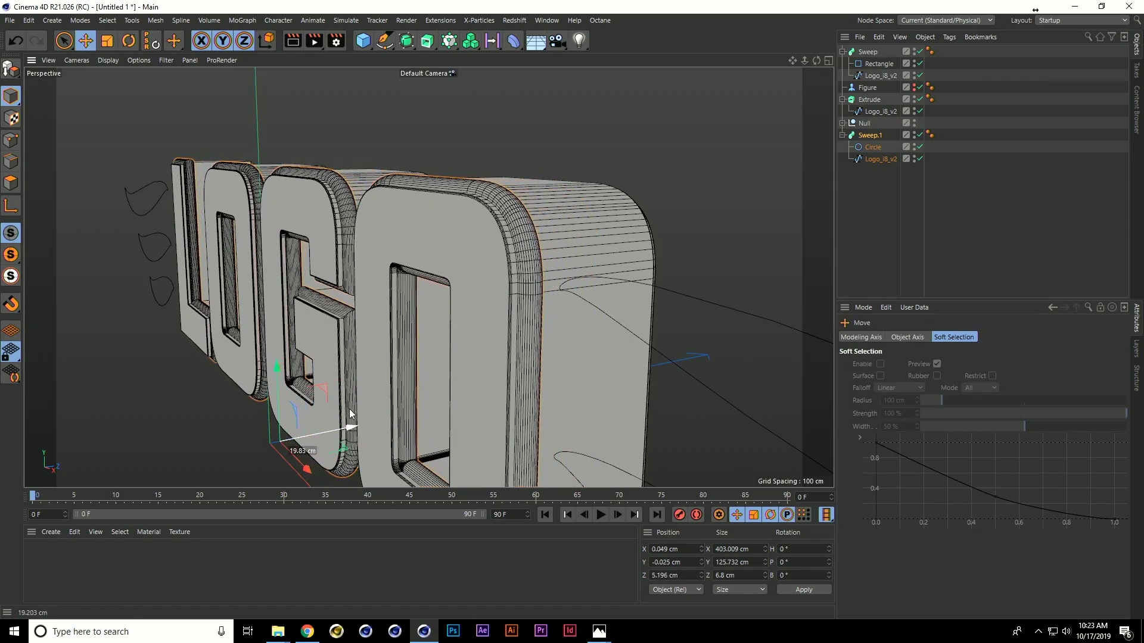
pyautogui.click(871, 141)
pyautogui.press('t')
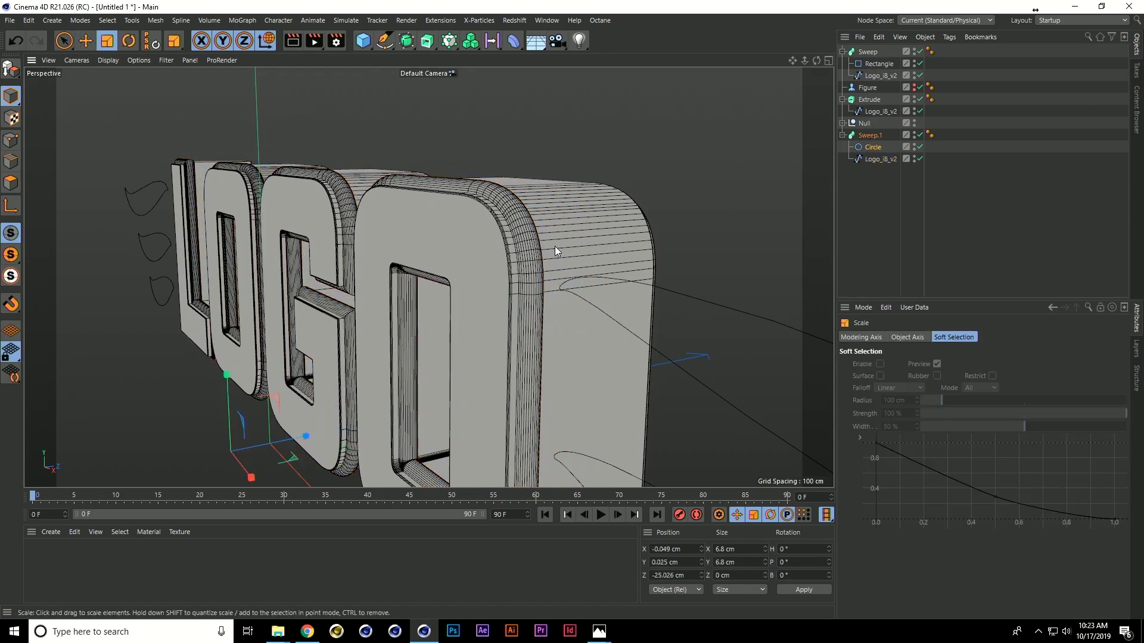
pyautogui.moveTo(556, 245); pyautogui.dragTo(313, 266)
# - Nudge the Circle and logo path together, then duplicate Sweep.1 as Sweep.2
pyautogui.keyDown('ctrl'); pyautogui.click(862, 160); pyautogui.keyUp('ctrl')
pyautogui.press('e')
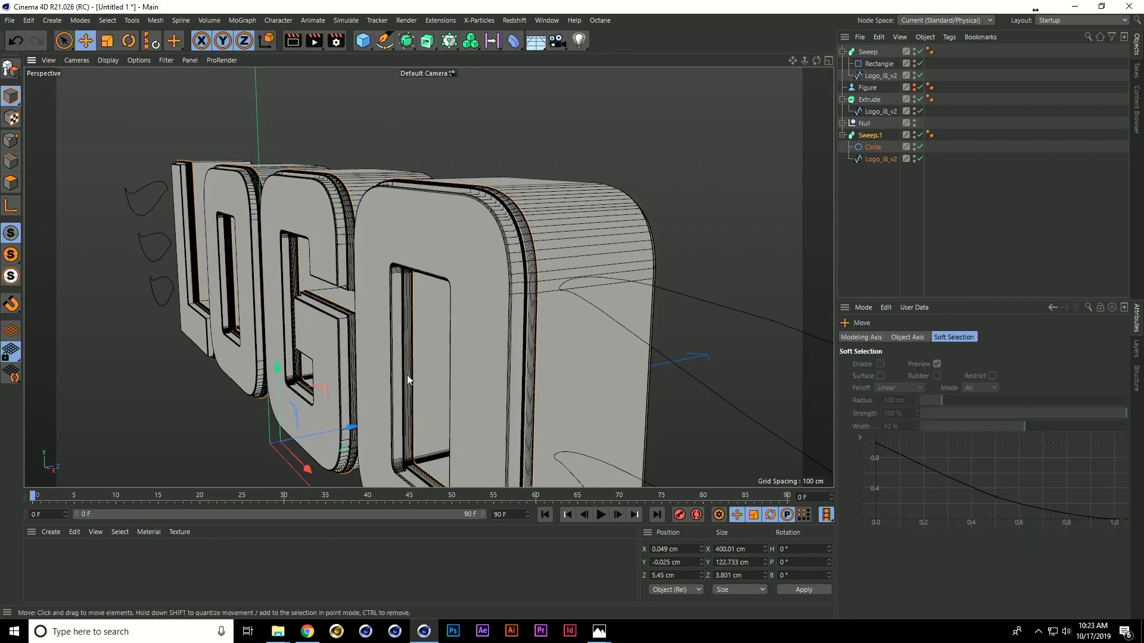
pyautogui.moveTo(354, 427)
pyautogui.mouseDown()
pyautogui.moveTo(365, 424)
pyautogui.moveTo(355, 424)
pyautogui.mouseUp()
pyautogui.keyDown('alt'); pyautogui.moveTo(535, 336); pyautogui.dragTo(572, 295); pyautogui.keyUp('alt')
pyautogui.keyDown('ctrl'); pyautogui.moveTo(870, 135); pyautogui.dragTo(875, 178); pyautogui.keyUp('ctrl')
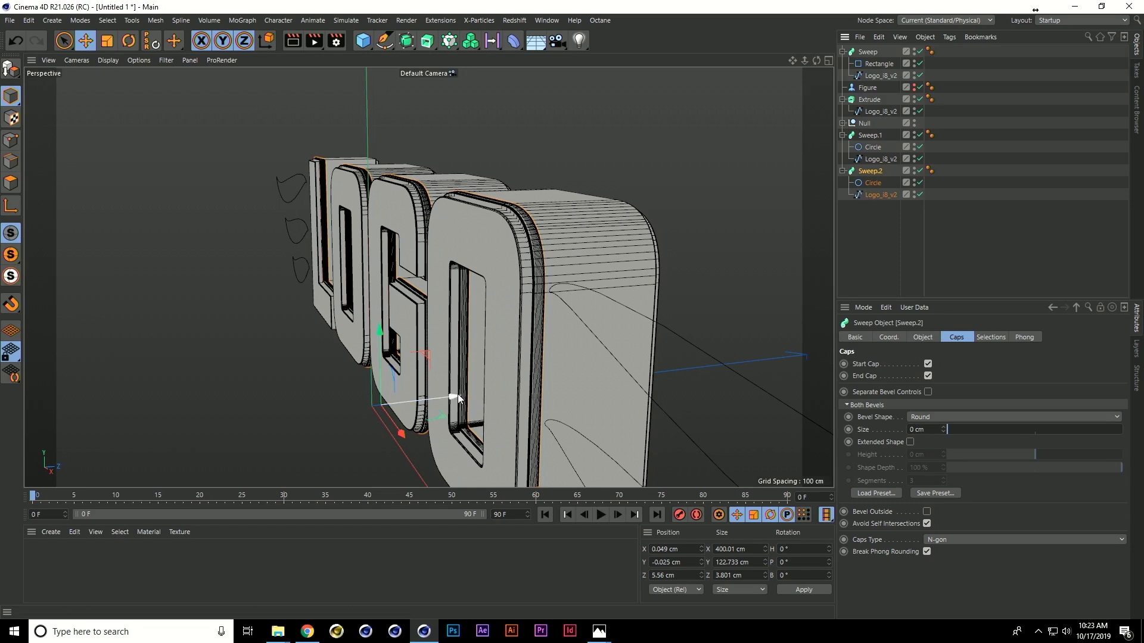
# - Move Sweep.2 to about 43.78 cm on Z and view the whole LOGO from the front
pyautogui.moveTo(457, 395); pyautogui.dragTo(514, 383)
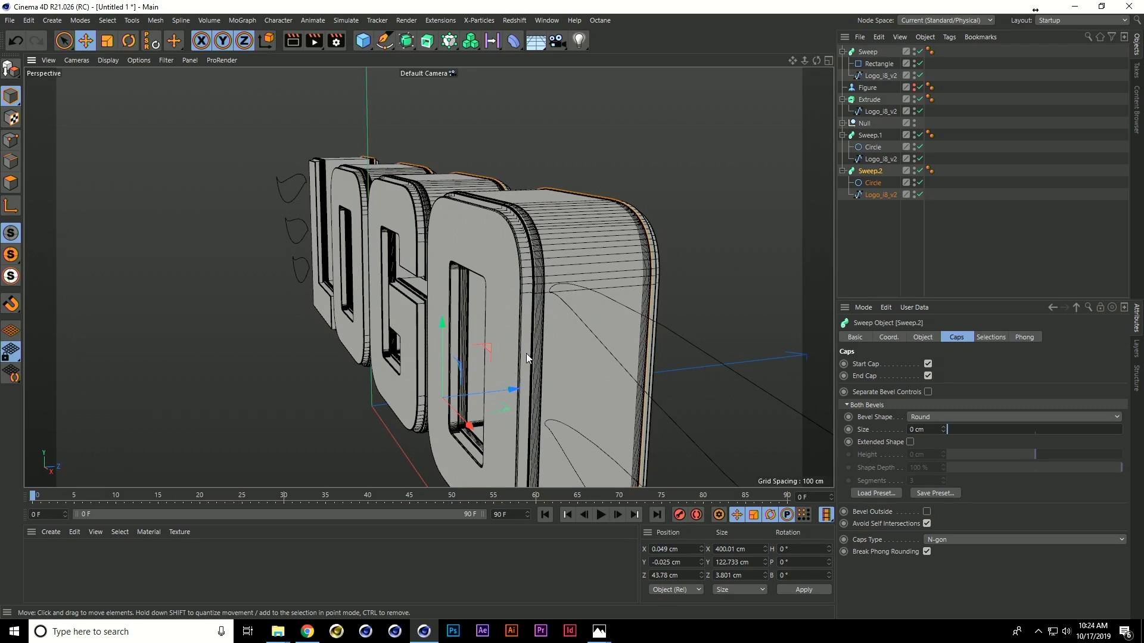
pyautogui.keyDown('alt'); pyautogui.moveTo(410, 334); pyautogui.dragTo(496, 321); pyautogui.keyUp('alt')
pyautogui.scroll(-5, 511, 298)
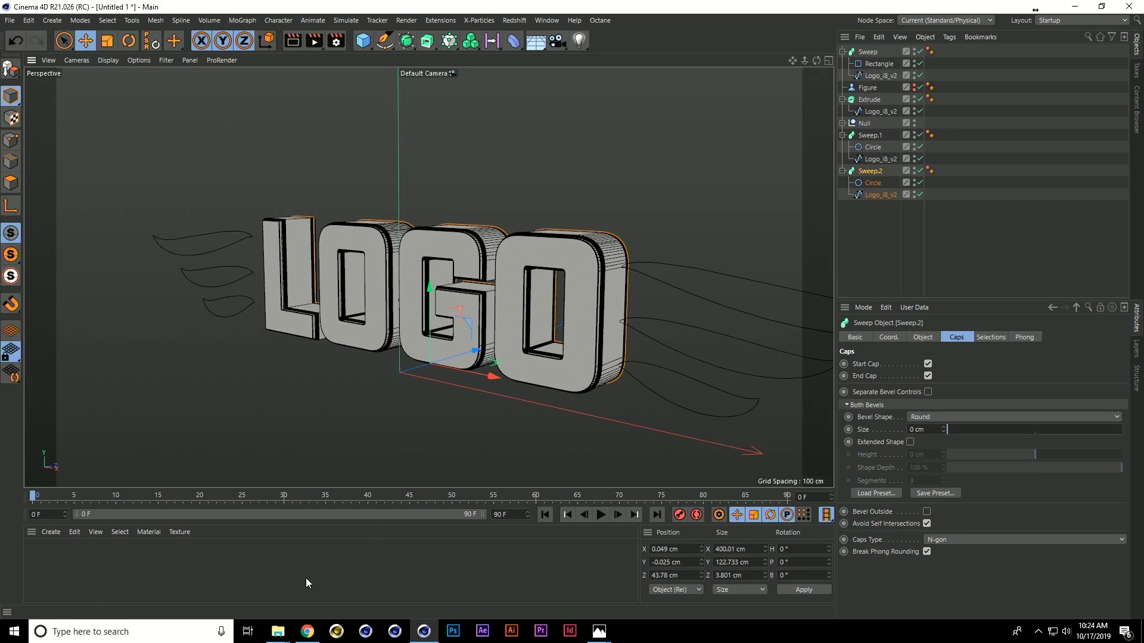
pyautogui.moveTo(307, 630)
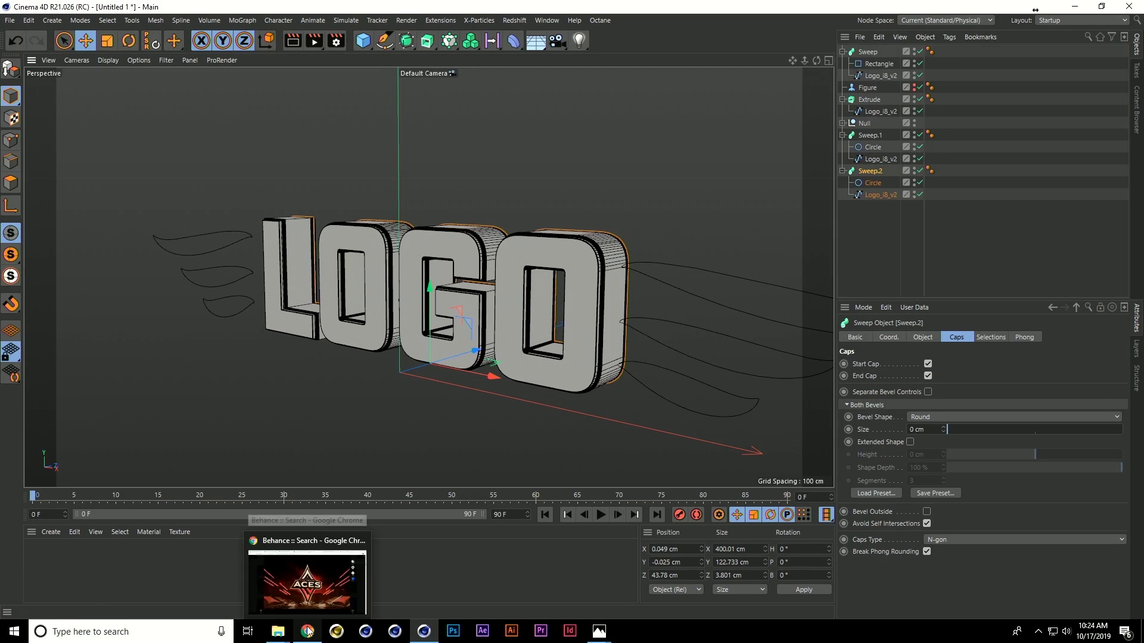
# - In Chrome, open the Gameday Creative Sochi page and scroll to its Transitions video
pyautogui.click(307, 630)
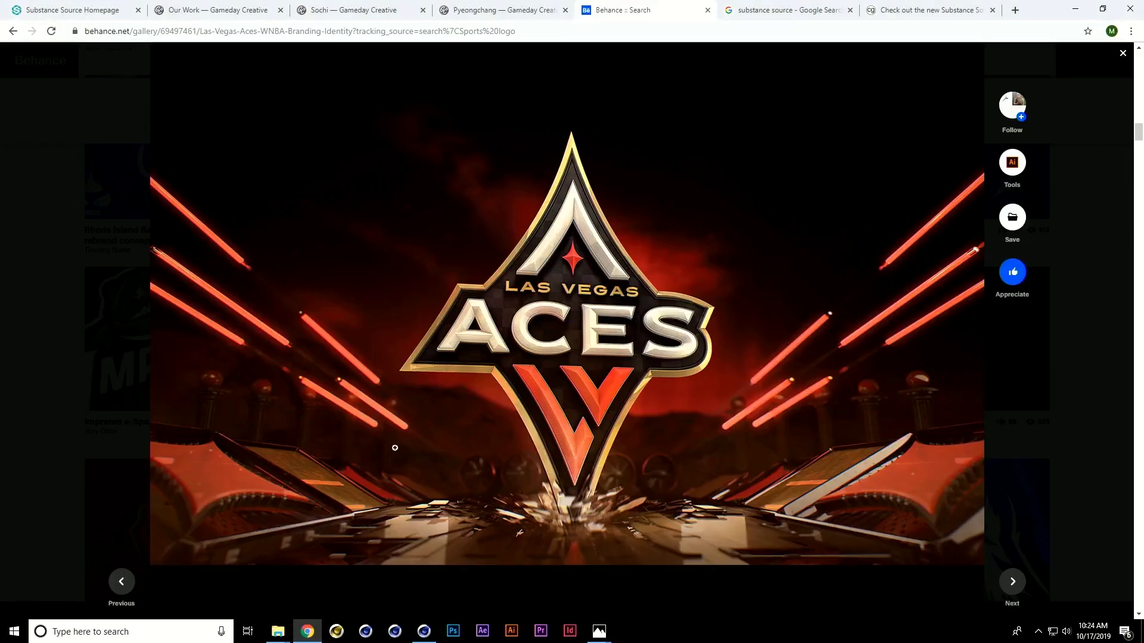
pyautogui.click(527, 11)
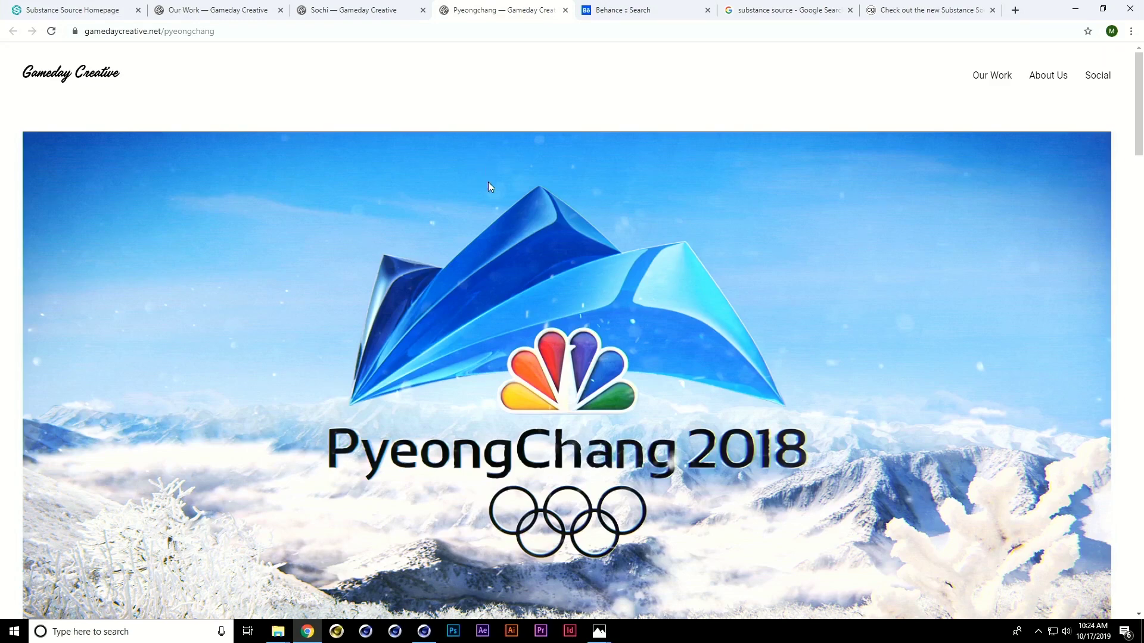
pyautogui.scroll(-8, 488, 181)
pyautogui.click(370, 12)
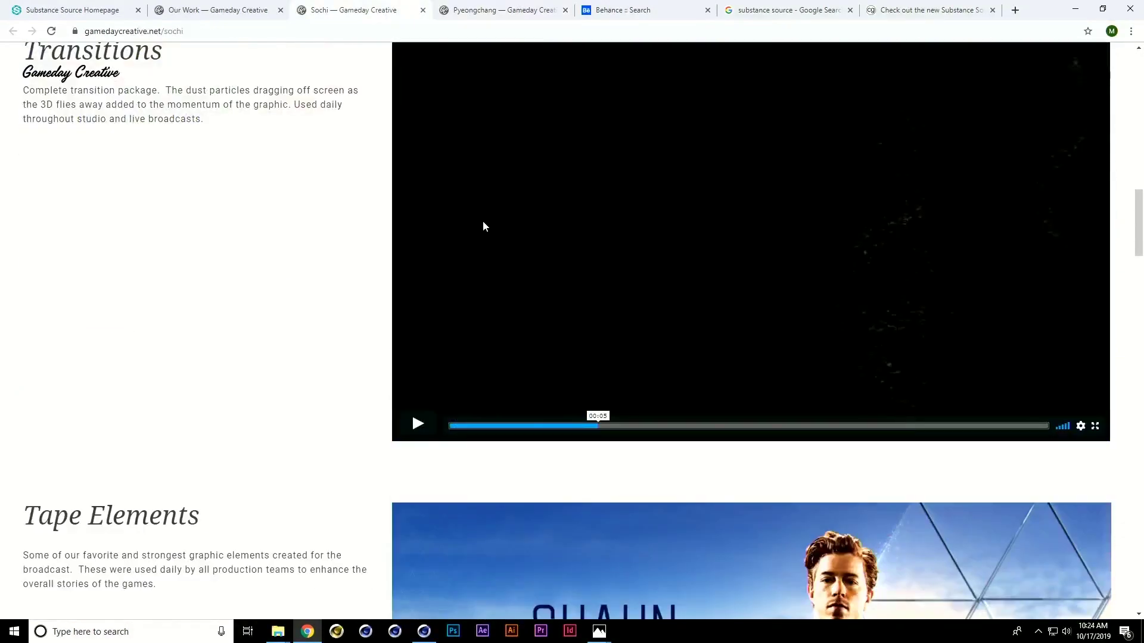
pyautogui.scroll(-8, 483, 220)
pyautogui.scroll(20, 443, 256)
pyautogui.scroll(-20, 443, 256)
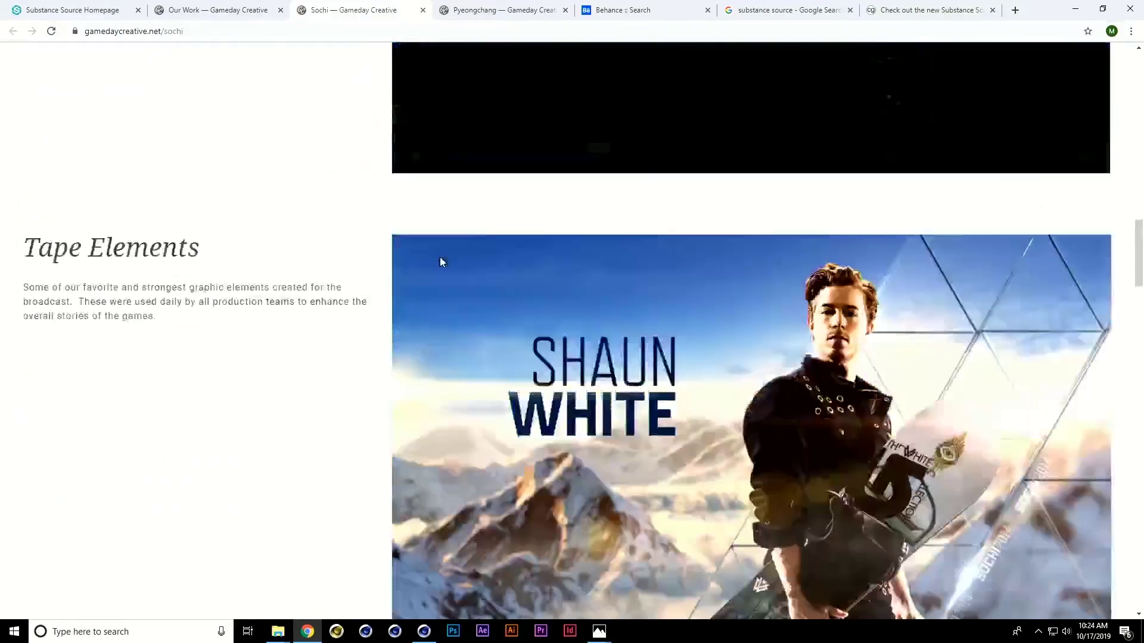
pyautogui.scroll(-20, 441, 262)
pyautogui.scroll(4, 572, 278)
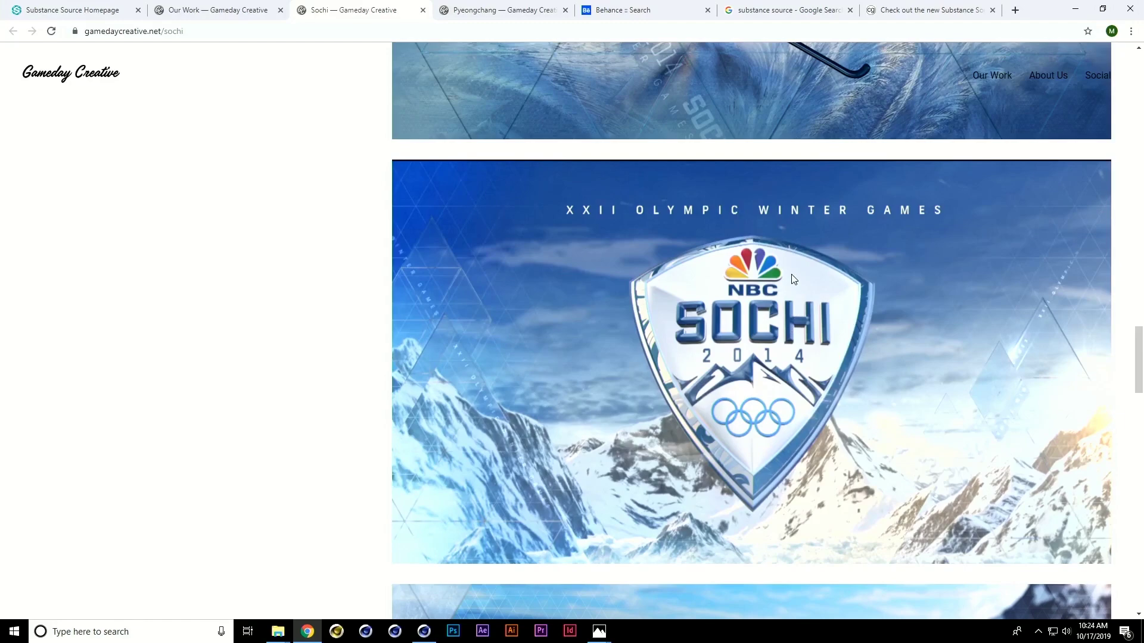
pyautogui.scroll(20, 790, 281)
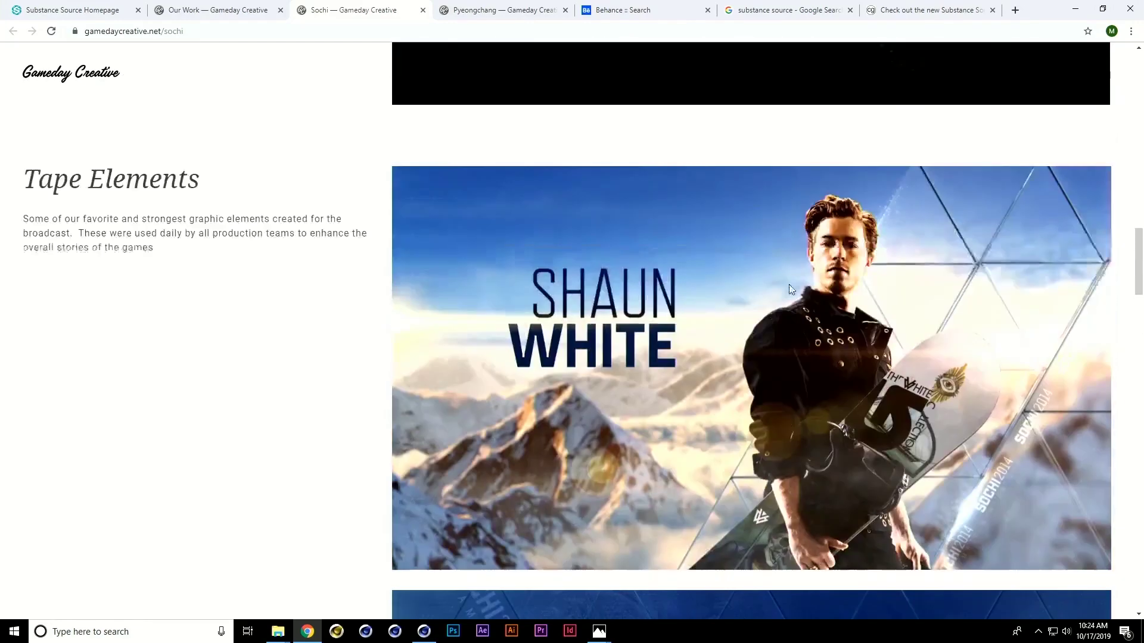
pyautogui.scroll(-4, 770, 316)
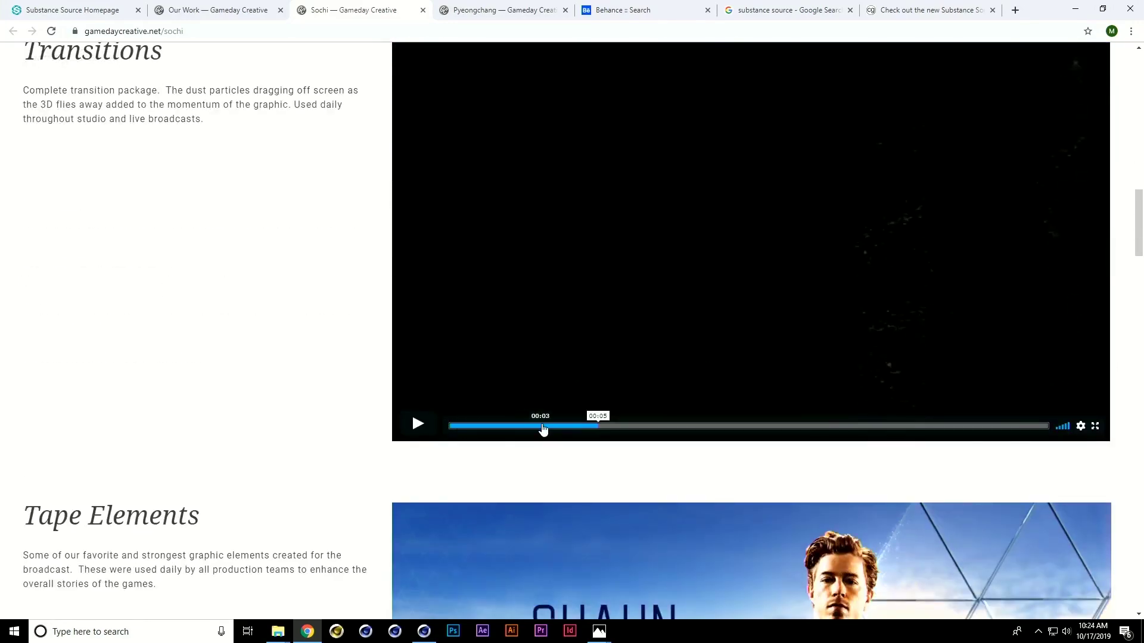
# - Play the Transitions video, dismiss the reboot prompt, and scrub ahead to the 3D logo shots
pyautogui.click(419, 426)
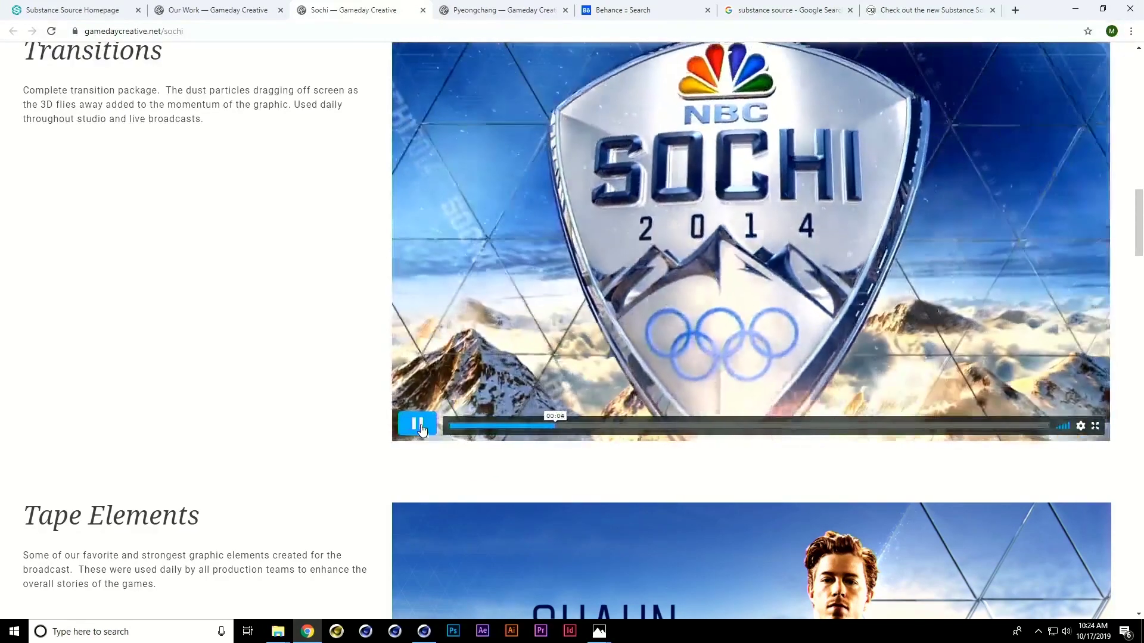
pyautogui.click(418, 425)
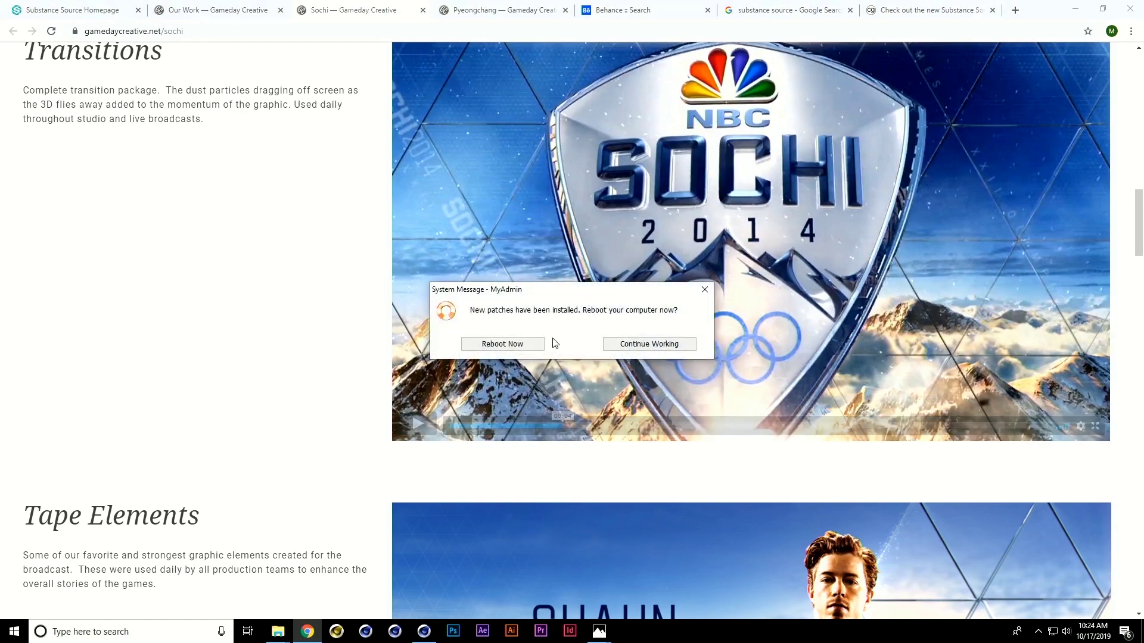
pyautogui.click(667, 347)
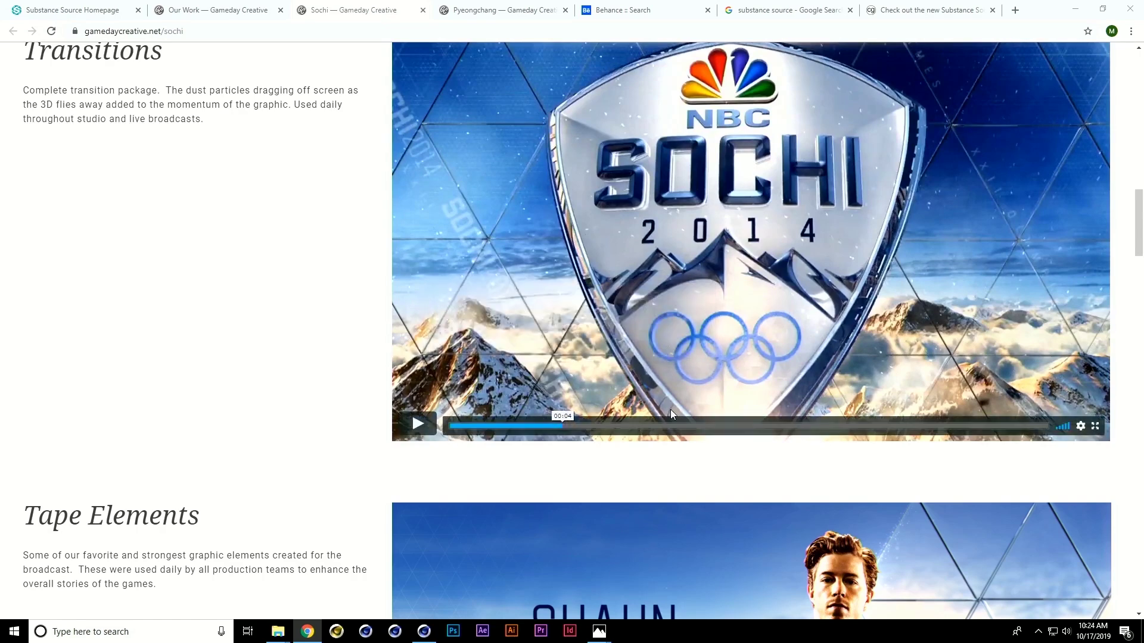
pyautogui.moveTo(676, 427); pyautogui.dragTo(909, 424)
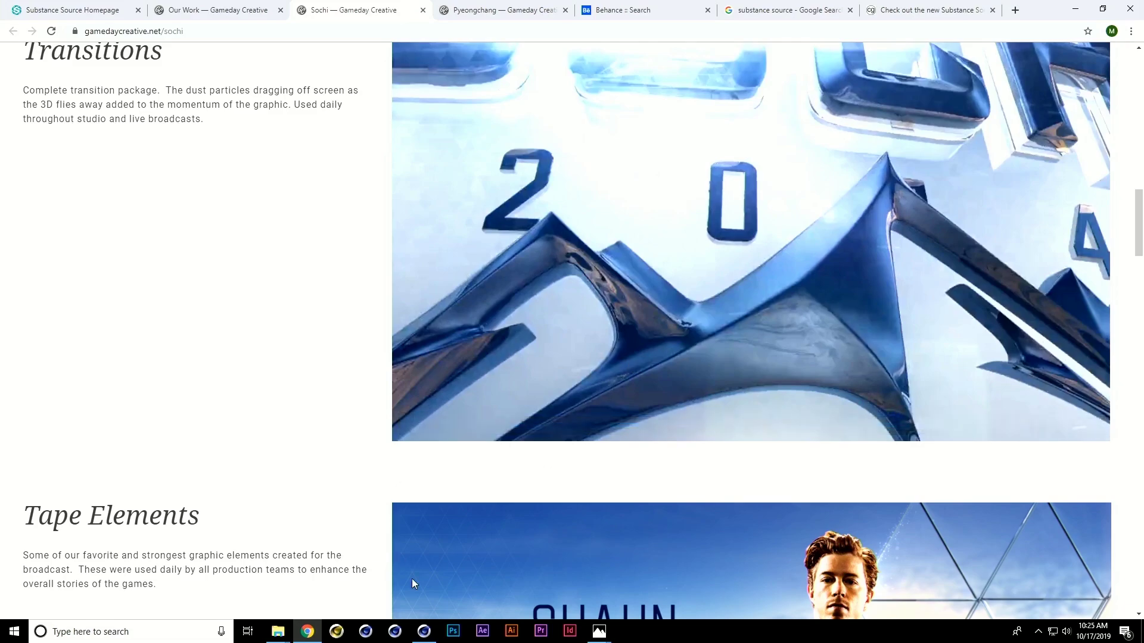
pyautogui.click(424, 631)
# - Duplicate Sweep.2 as Sweep.3 and make its circle profile an editable spline
pyautogui.keyDown('alt'); pyautogui.moveTo(617, 194); pyautogui.dragTo(643, 161); pyautogui.keyUp('alt')
pyautogui.click(871, 182)
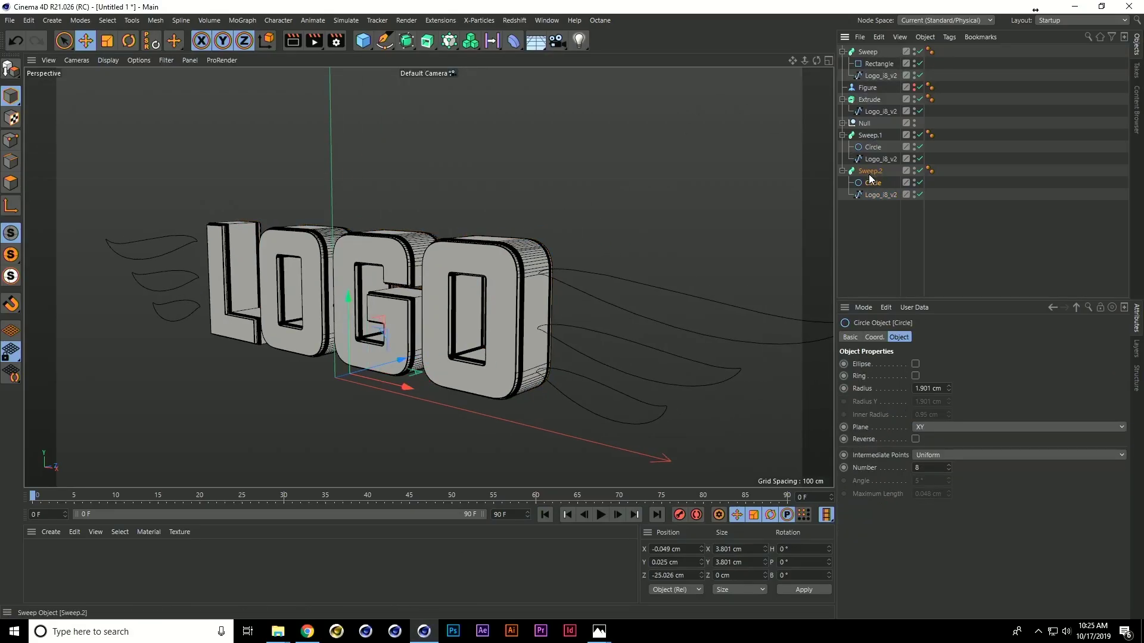
pyautogui.keyDown('ctrl'); pyautogui.moveTo(872, 212); pyautogui.dragTo(874, 216); pyautogui.keyUp('ctrl')
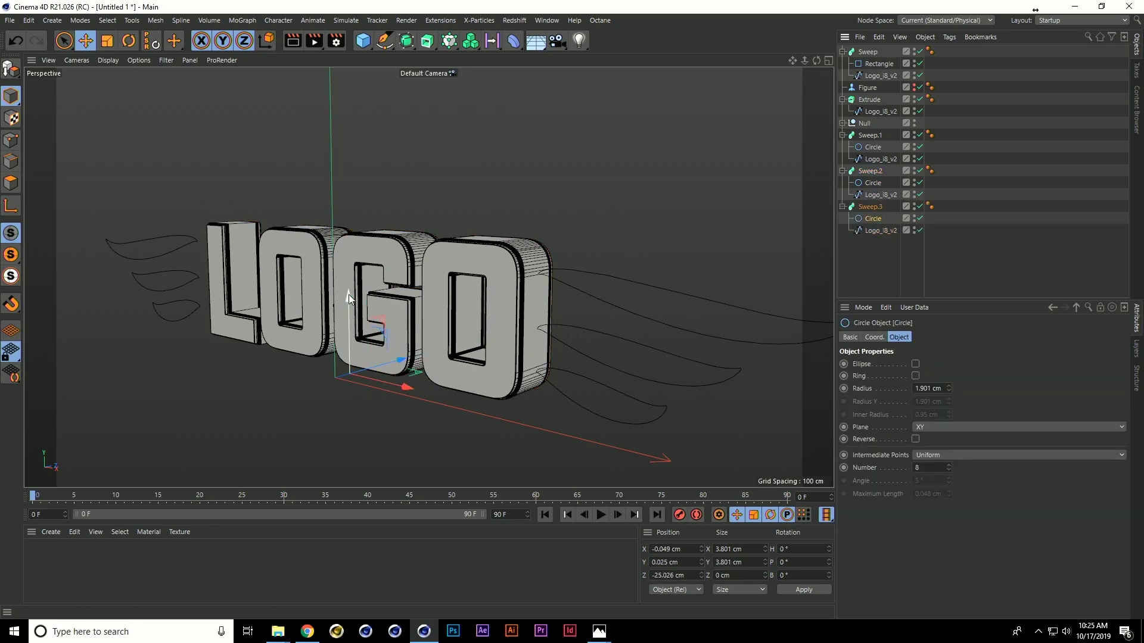
pyautogui.press('c')
# - Switch to point mode and box-select the circle's points for scaling
pyautogui.keyDown('alt'); pyautogui.moveTo(276, 344); pyautogui.dragTo(296, 272, button='middle'); pyautogui.keyUp('alt')
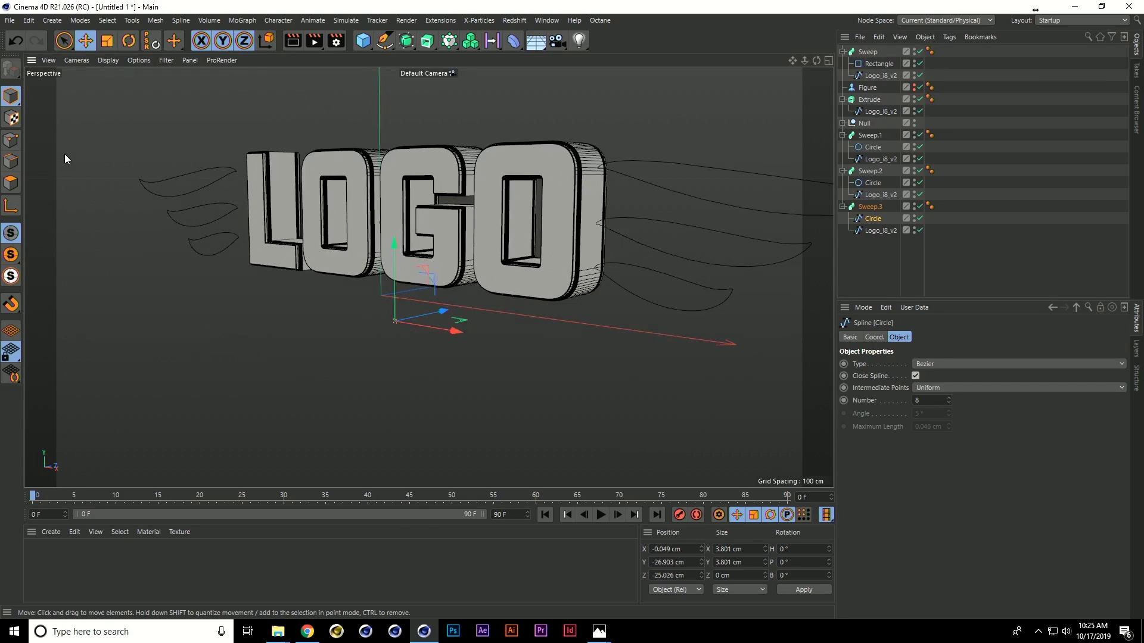
pyautogui.click(11, 140)
pyautogui.scroll(10, 366, 330)
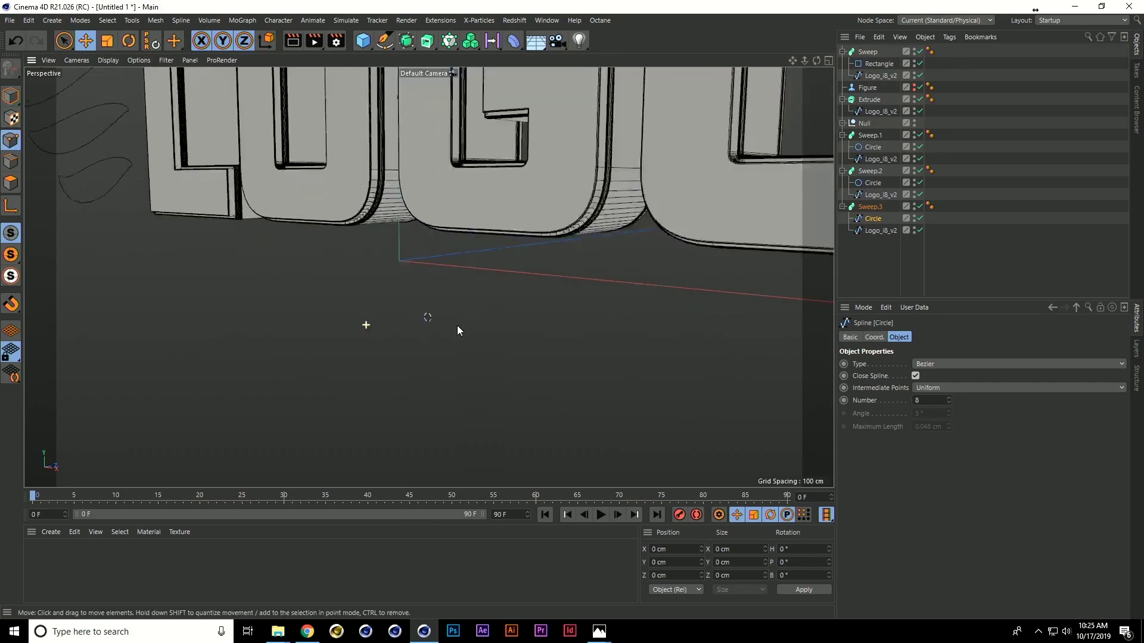
pyautogui.click(64, 40)
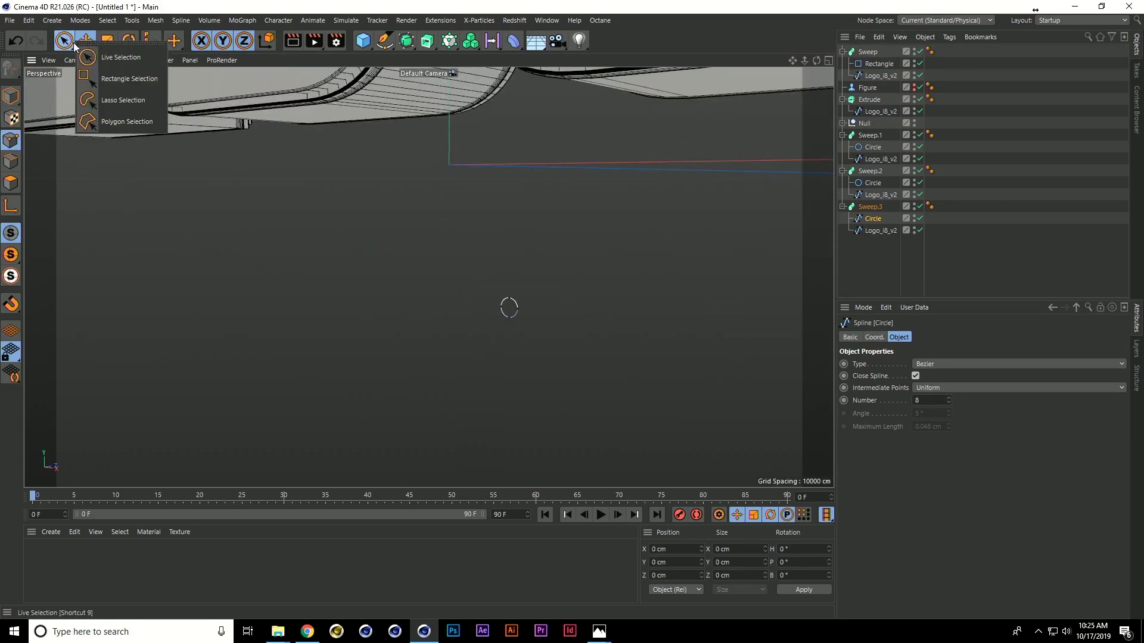
pyautogui.click(142, 94)
pyautogui.moveTo(448, 248); pyautogui.dragTo(1124, 184)
pyautogui.press('t')
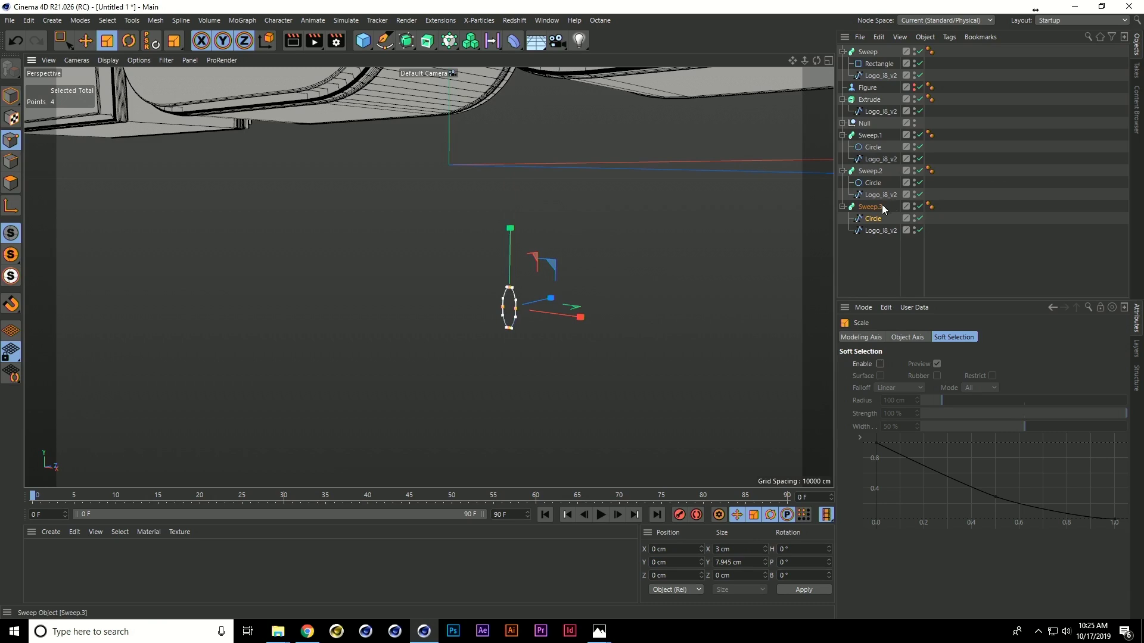
# - Try scaling Sweep.3's outline and circle points, undoing the oversized scale
pyautogui.click(870, 206)
pyautogui.scroll(5, 525, 190)
pyautogui.scroll(-5, 453, 244)
pyautogui.moveTo(419, 271); pyautogui.dragTo(749, 161)
pyautogui.hotkey('ctrl', 'z')
pyautogui.click(873, 218)
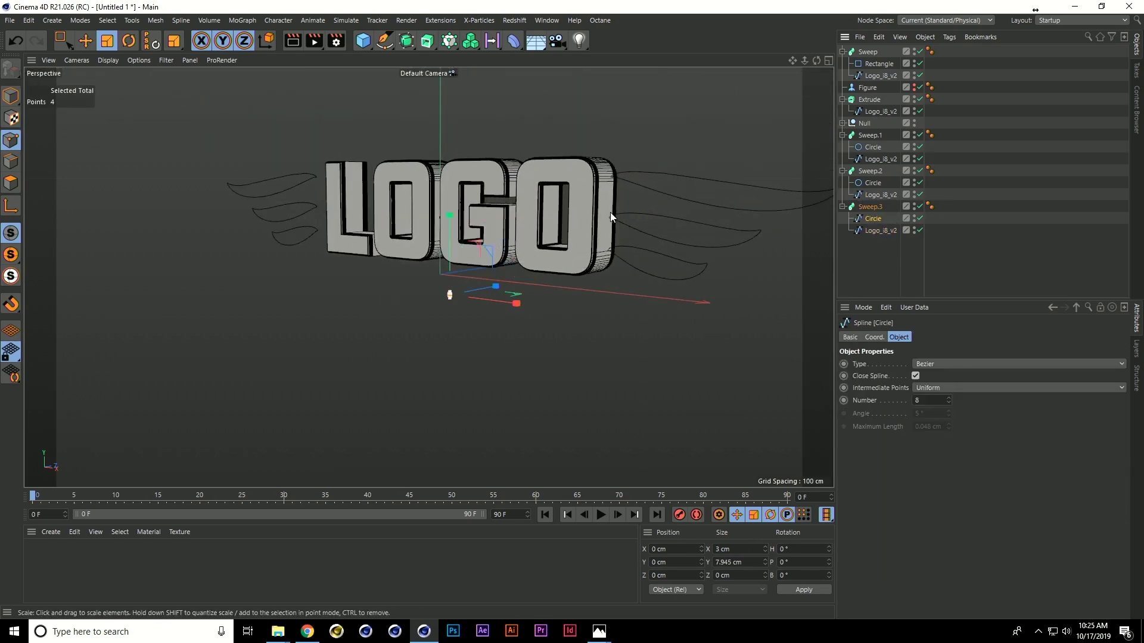
pyautogui.moveTo(610, 213); pyautogui.dragTo(834, 202)
# - Enlarge Sweep.3's circle profile to about 121% by scaling all its points
pyautogui.middleClick(867, 206)
pyautogui.press('e')
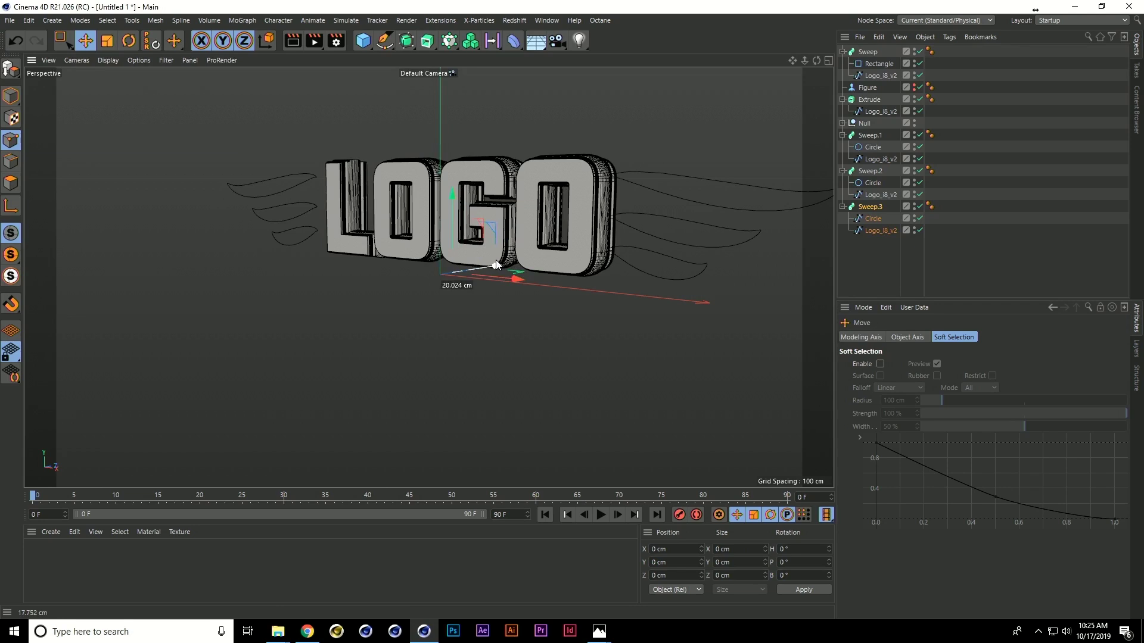
pyautogui.keyDown('alt'); pyautogui.moveTo(496, 260); pyautogui.dragTo(421, 238); pyautogui.keyUp('alt')
pyautogui.scroll(3, 559, 151)
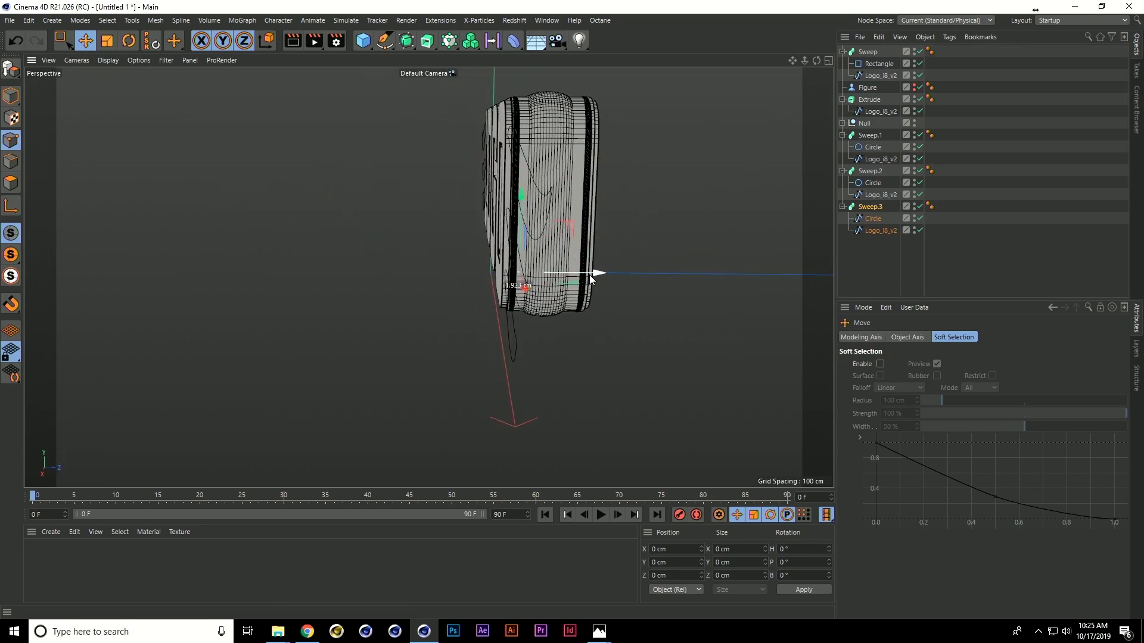
pyautogui.click(868, 219)
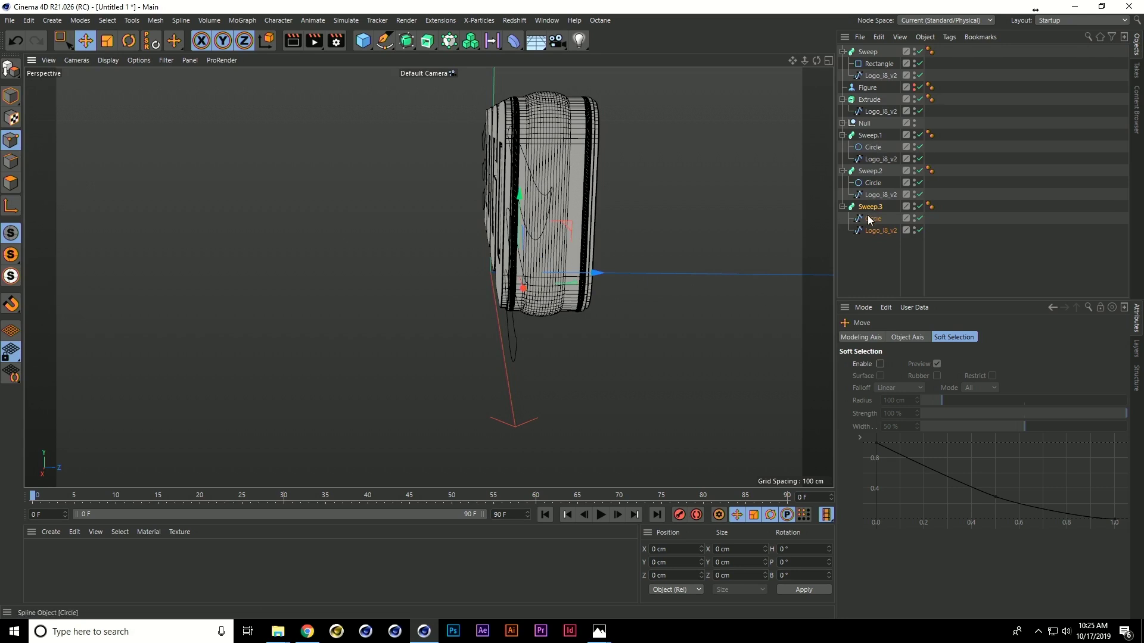
pyautogui.hotkey('ctrl', 'a')
pyautogui.press('t')
pyautogui.moveTo(556, 256); pyautogui.dragTo(464, 259)
# - Ctrl-drag a standalone copy of the Logo_i8_v2 spline to the top level, then switch to Chrome
pyautogui.keyDown('alt'); pyautogui.moveTo(417, 194); pyautogui.dragTo(457, 197); pyautogui.keyUp('alt')
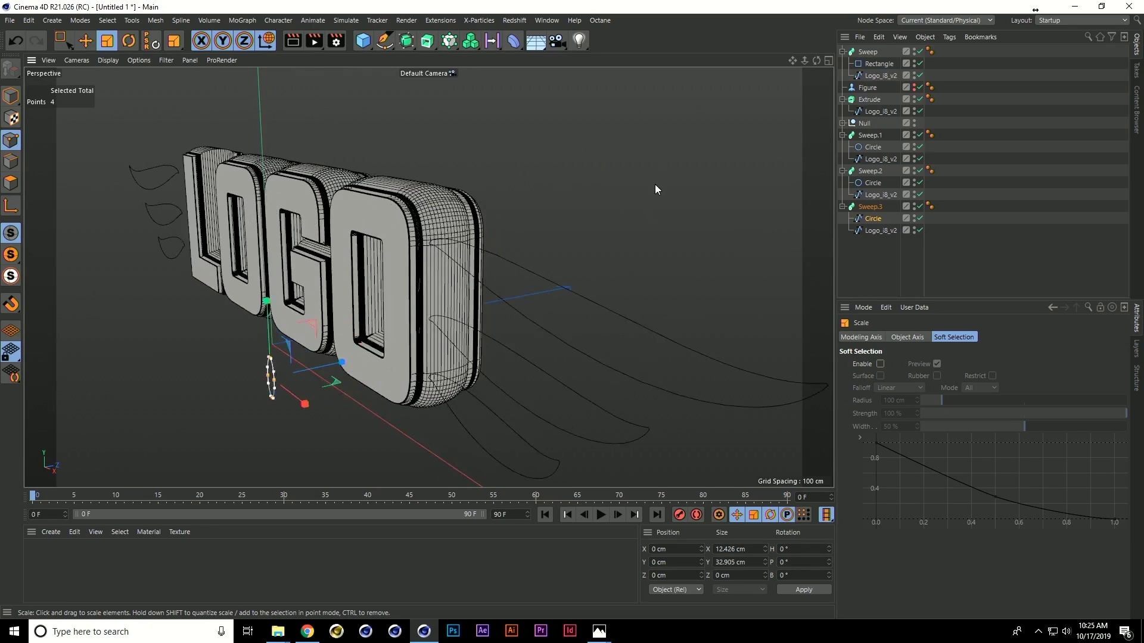
pyautogui.click(870, 53)
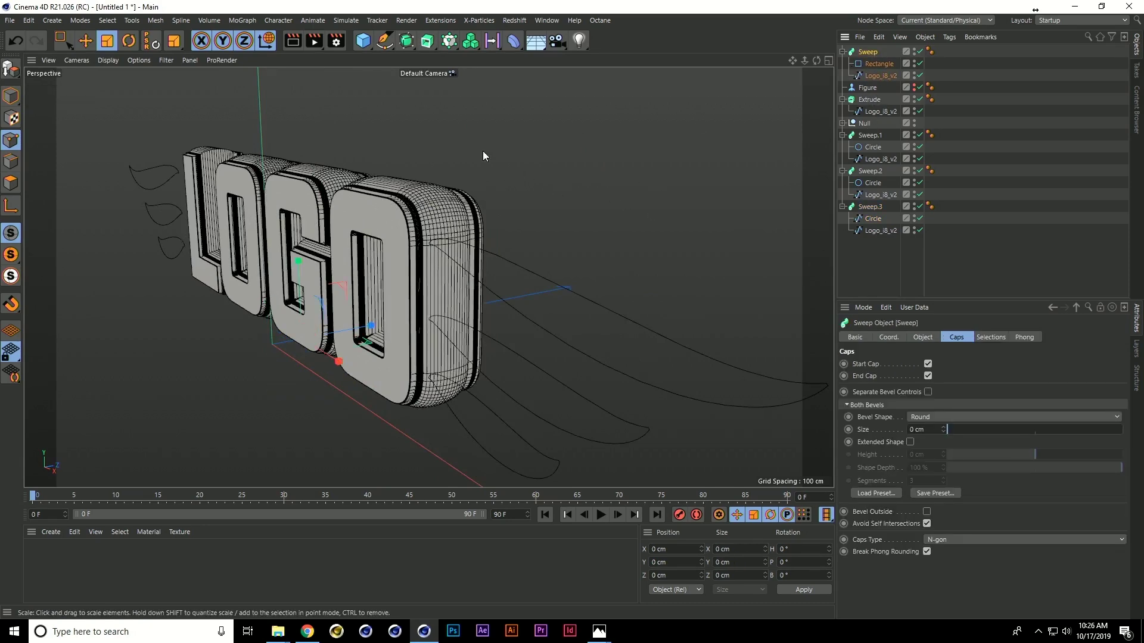
pyautogui.keyDown('alt'); pyautogui.moveTo(482, 156); pyautogui.dragTo(553, 212); pyautogui.keyUp('alt')
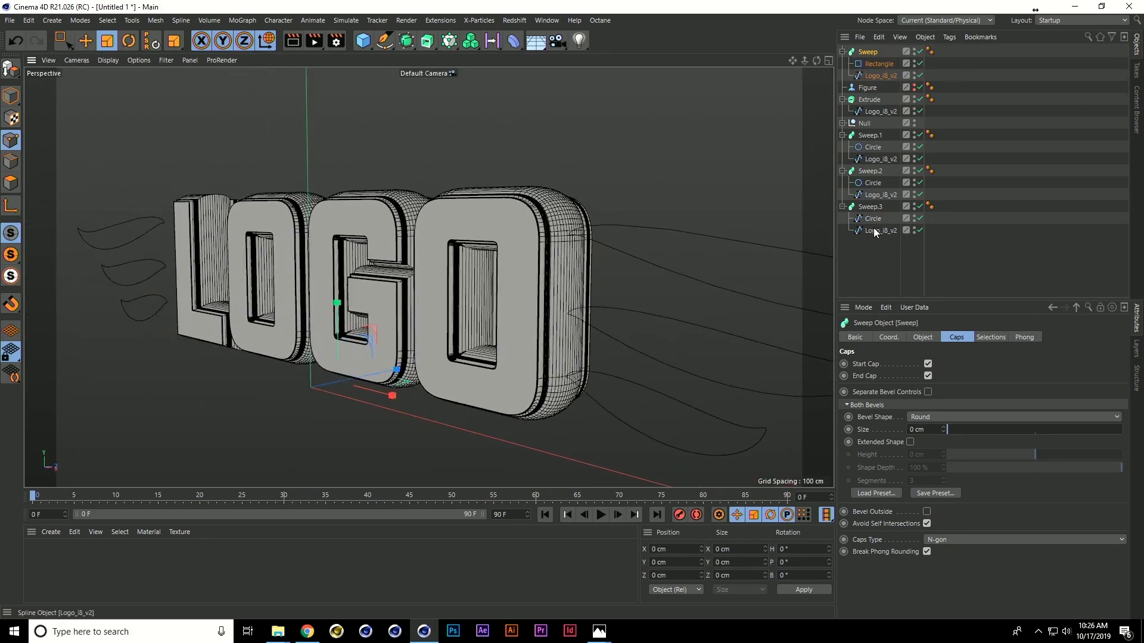
pyautogui.keyDown('ctrl'); pyautogui.moveTo(875, 232); pyautogui.dragTo(876, 244); pyautogui.keyUp('ctrl')
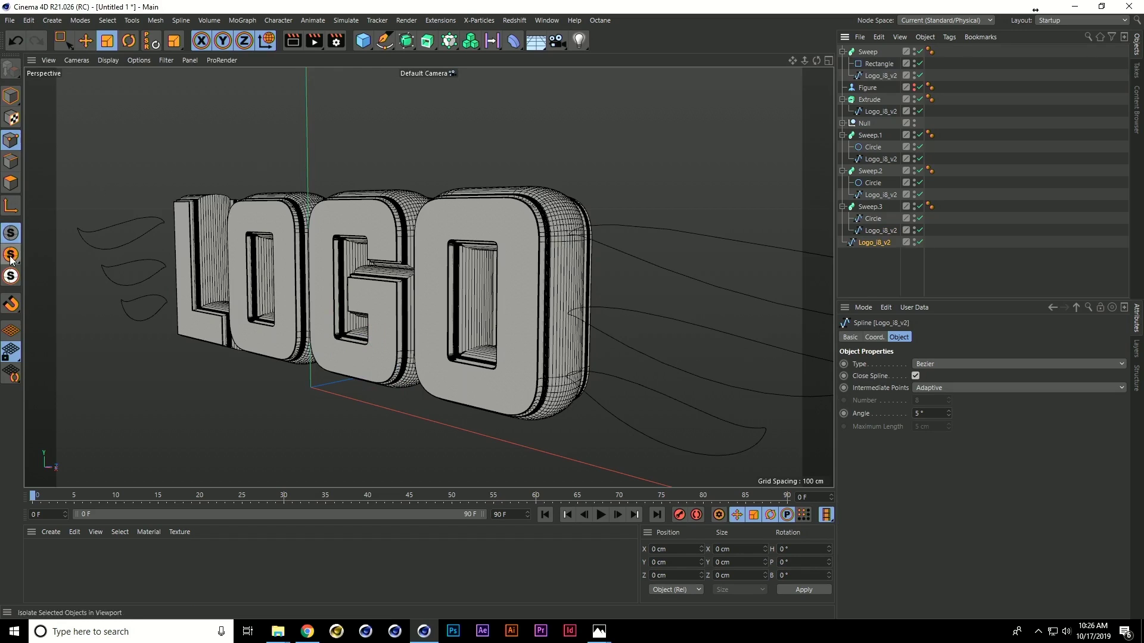
pyautogui.click(307, 631)
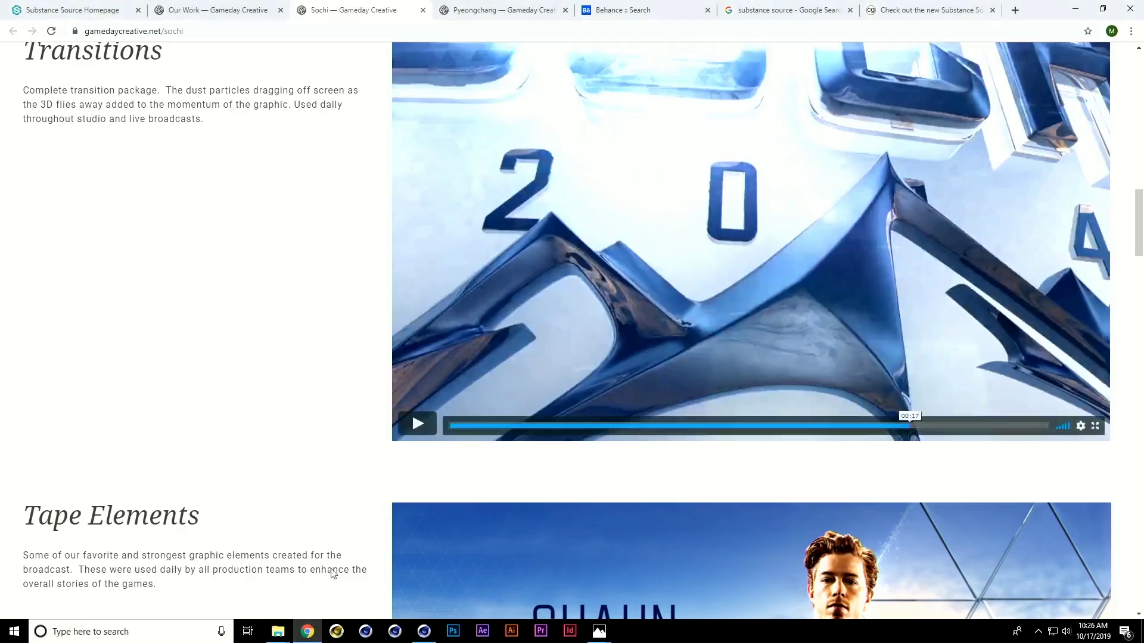
# - Open NBA Finals.png from the Modern folder in Photos, then go back to Cinema 4D
pyautogui.click(278, 631)
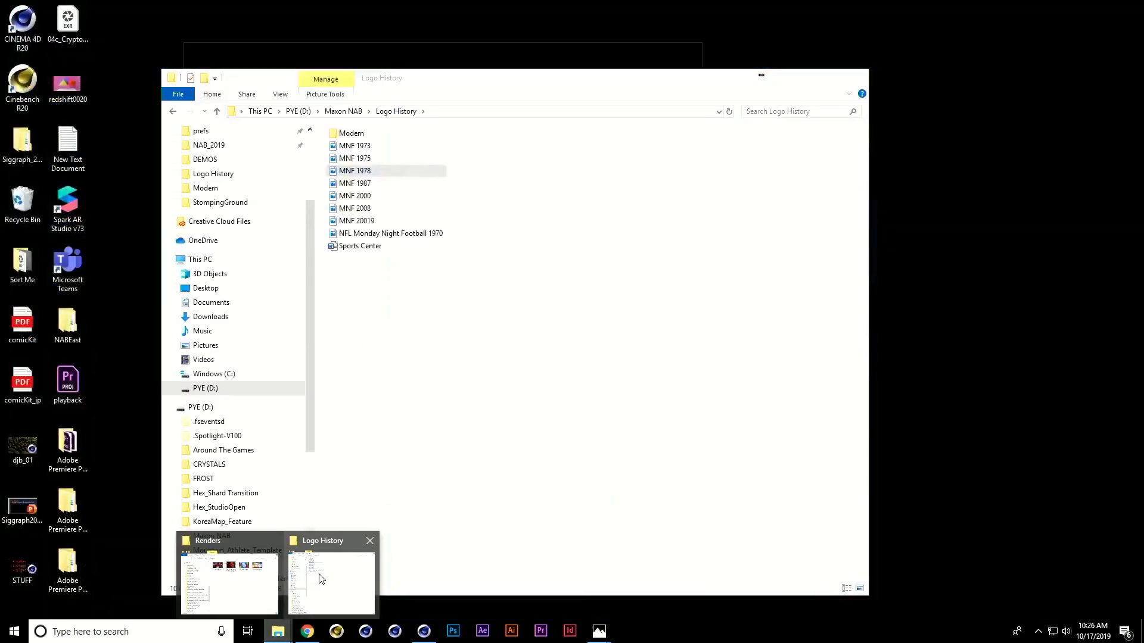
pyautogui.click(318, 578)
pyautogui.doubleClick(357, 133)
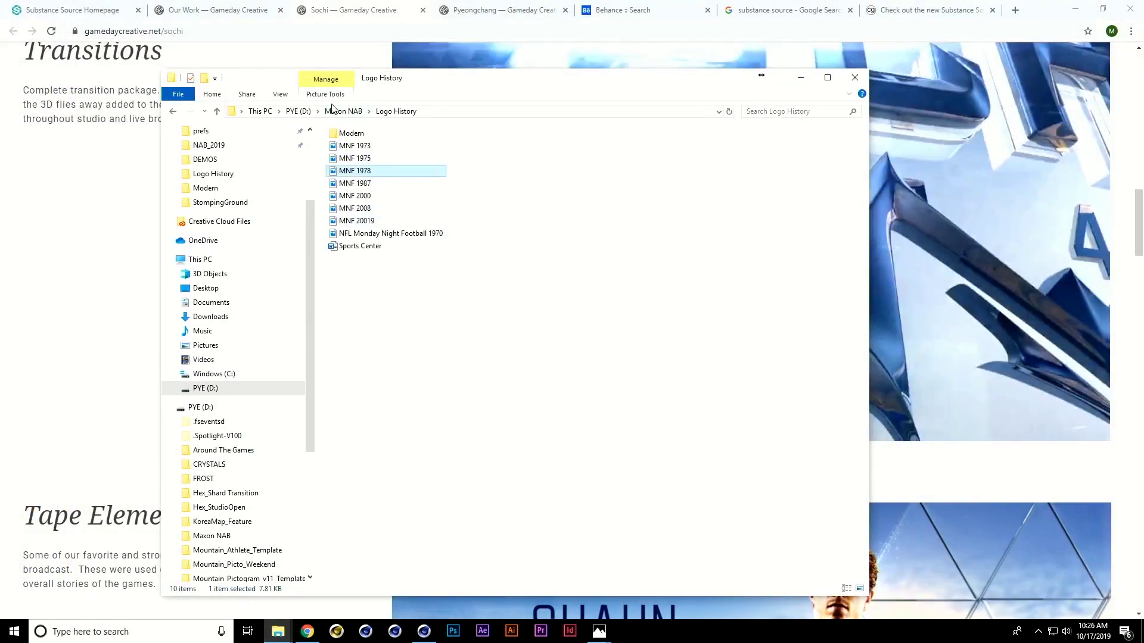
pyautogui.click(485, 174)
pyautogui.doubleClick(486, 174)
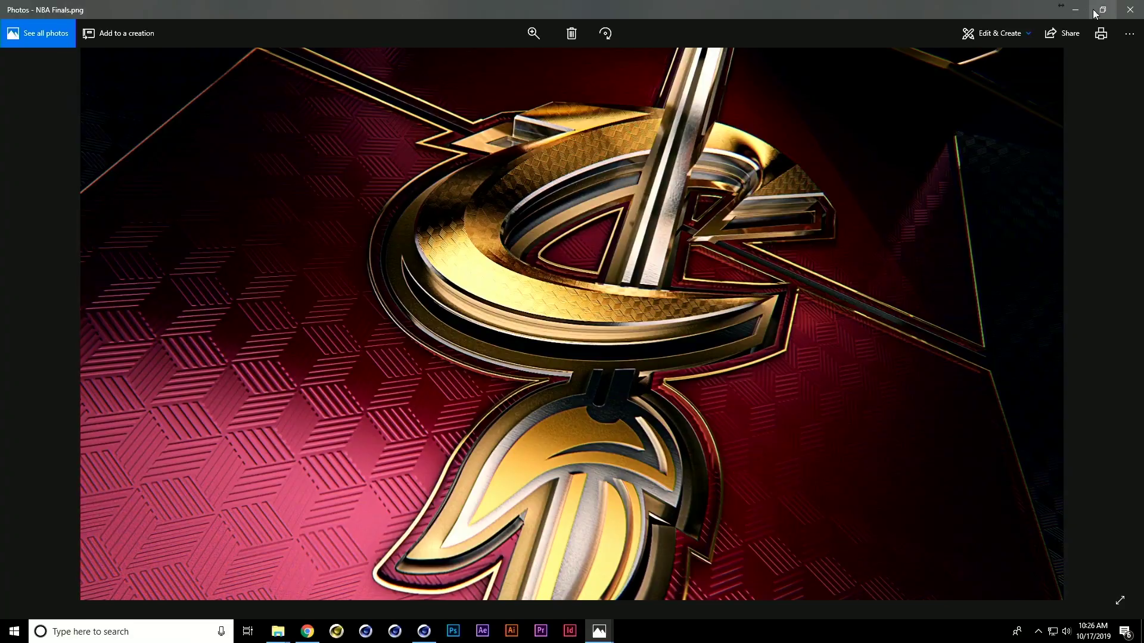
pyautogui.click(1075, 10)
pyautogui.click(424, 631)
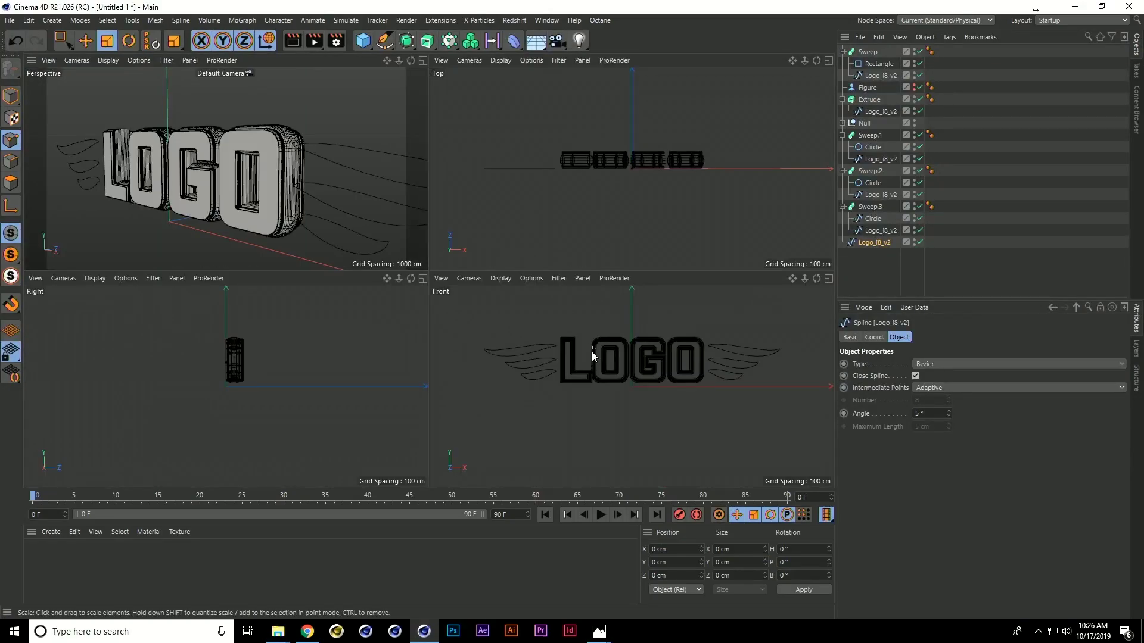
# - Create Logo_i8_v2.1 as a new 5 cm outline of the soloed LOGO spline, deleting the original
pyautogui.middleClick(592, 352)
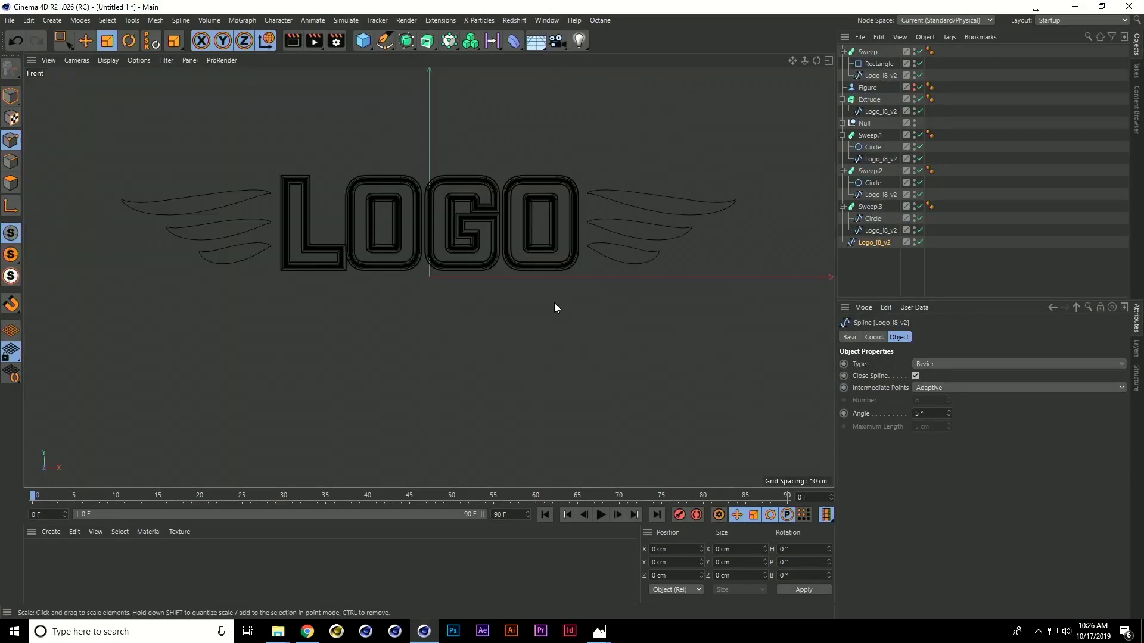
pyautogui.click(11, 255)
pyautogui.rightClick(380, 206)
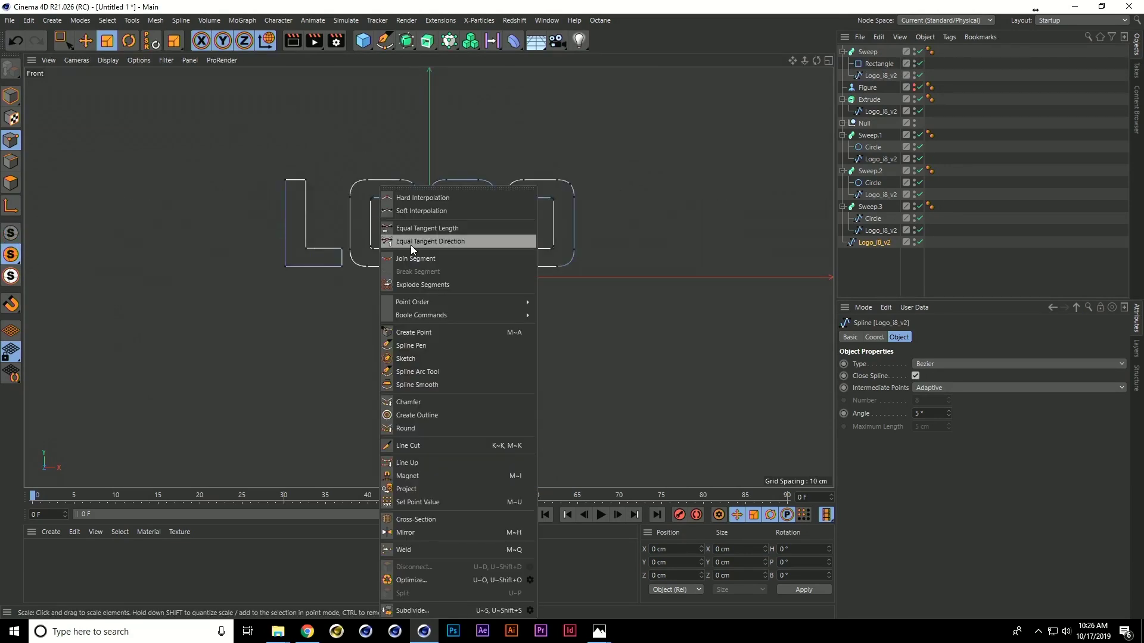
pyautogui.click(424, 421)
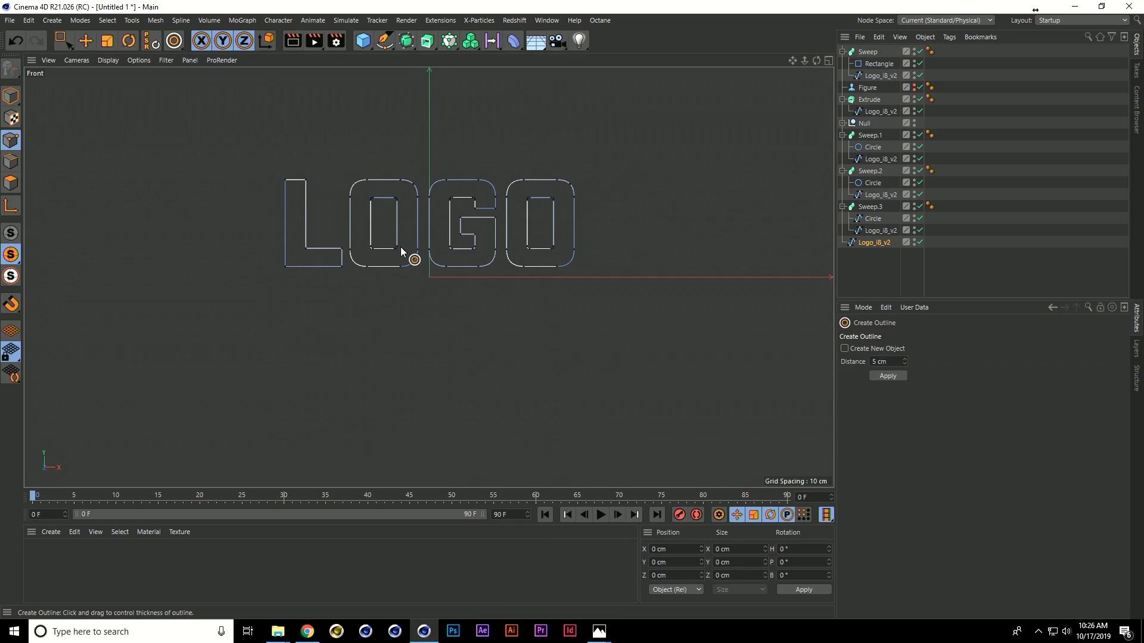
pyautogui.scroll(5, 470, 137)
pyautogui.moveTo(504, 144); pyautogui.dragTo(585, 169)
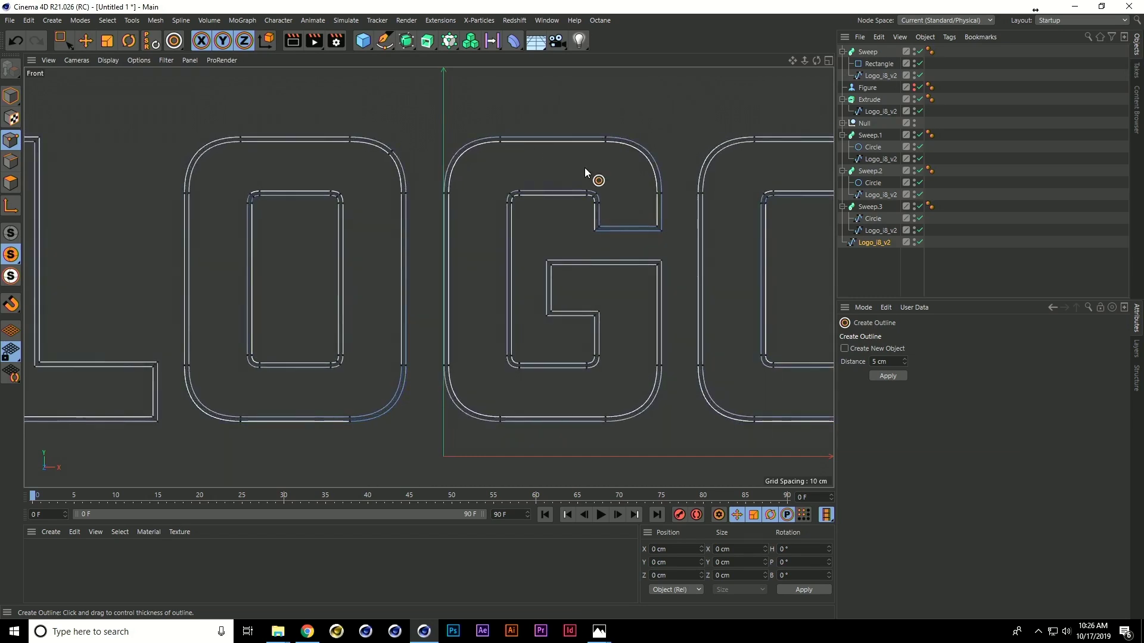
pyautogui.hotkey('ctrl', 'z')
pyautogui.click(844, 348)
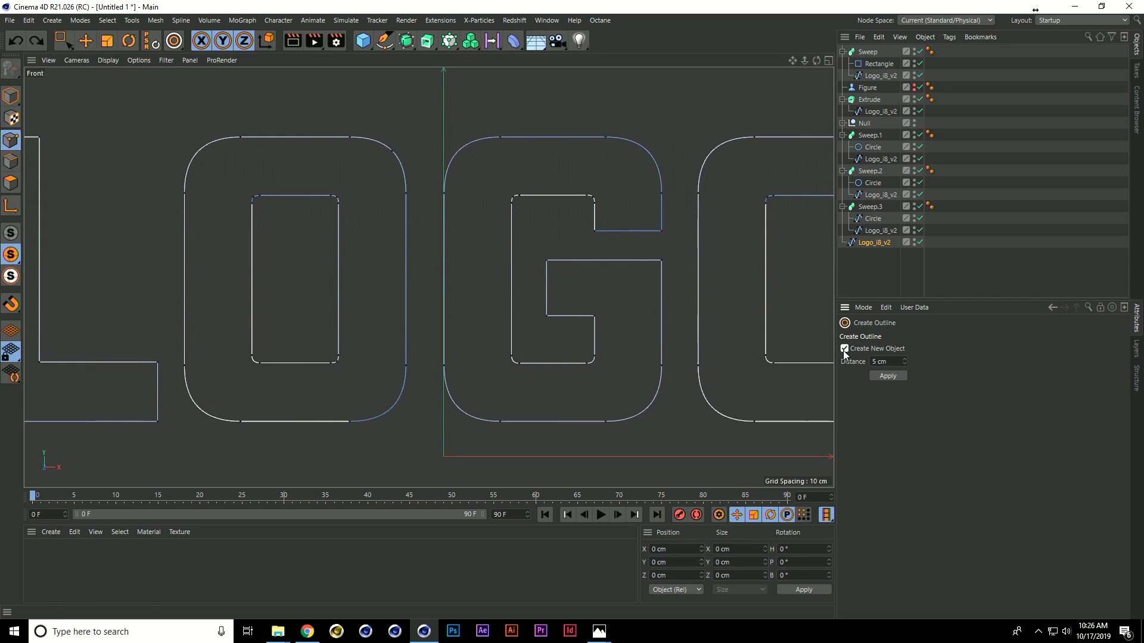
pyautogui.moveTo(615, 165); pyautogui.dragTo(592, 123)
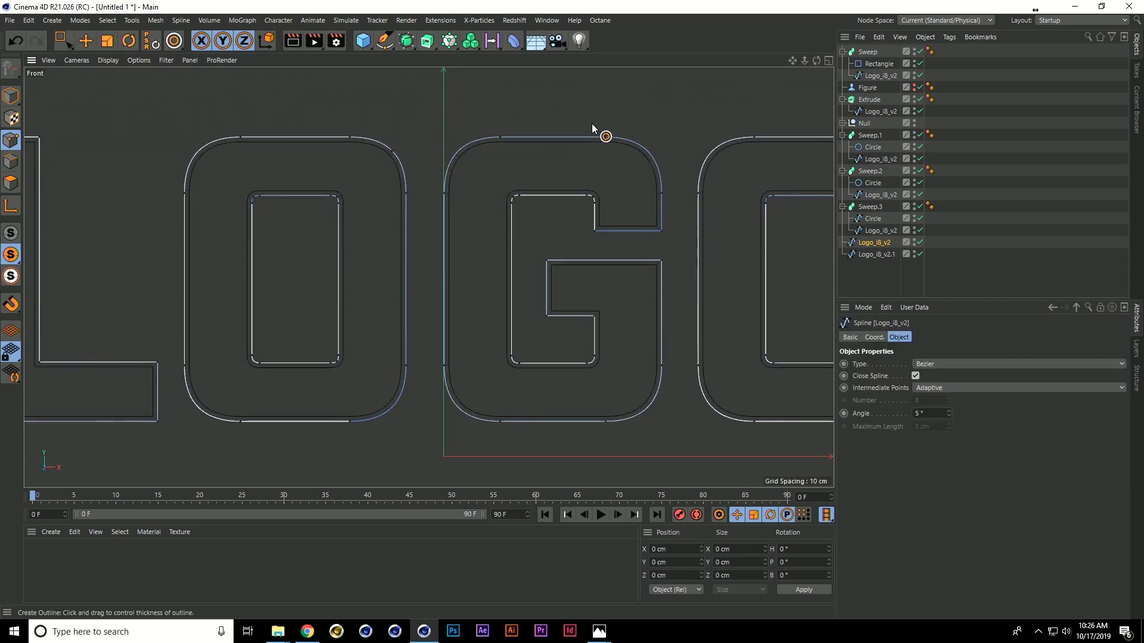
pyautogui.press('Delete')
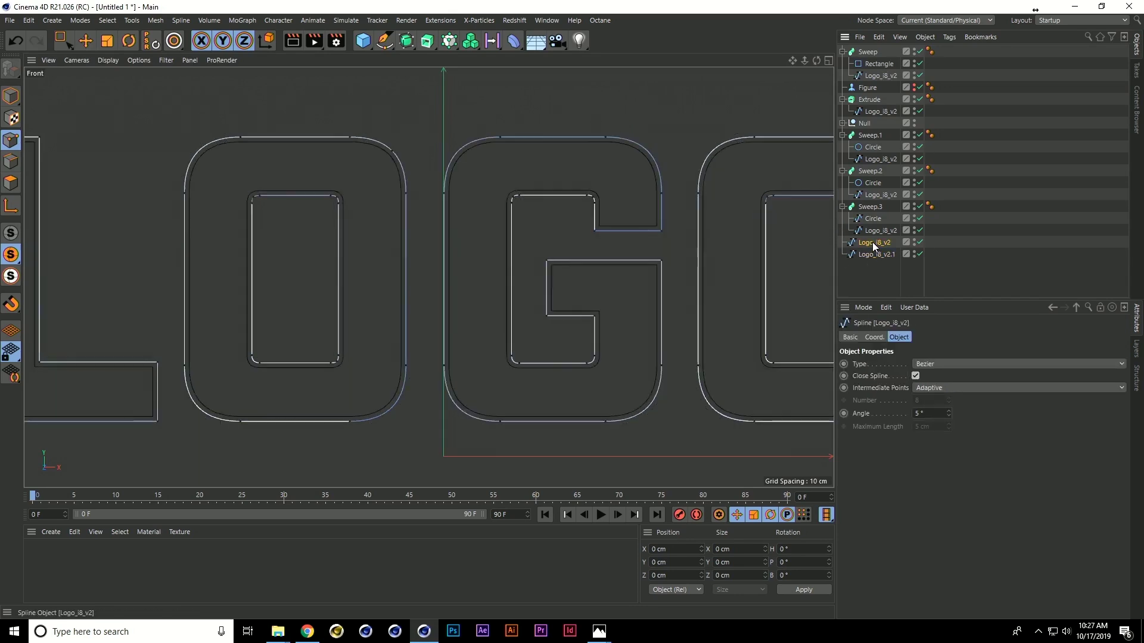
# - Extrude the Logo_i8_v2.1 outline spline and push it forward in depth
pyautogui.click(872, 242)
pyautogui.middleClick(347, 179)
pyautogui.middleClick(347, 178)
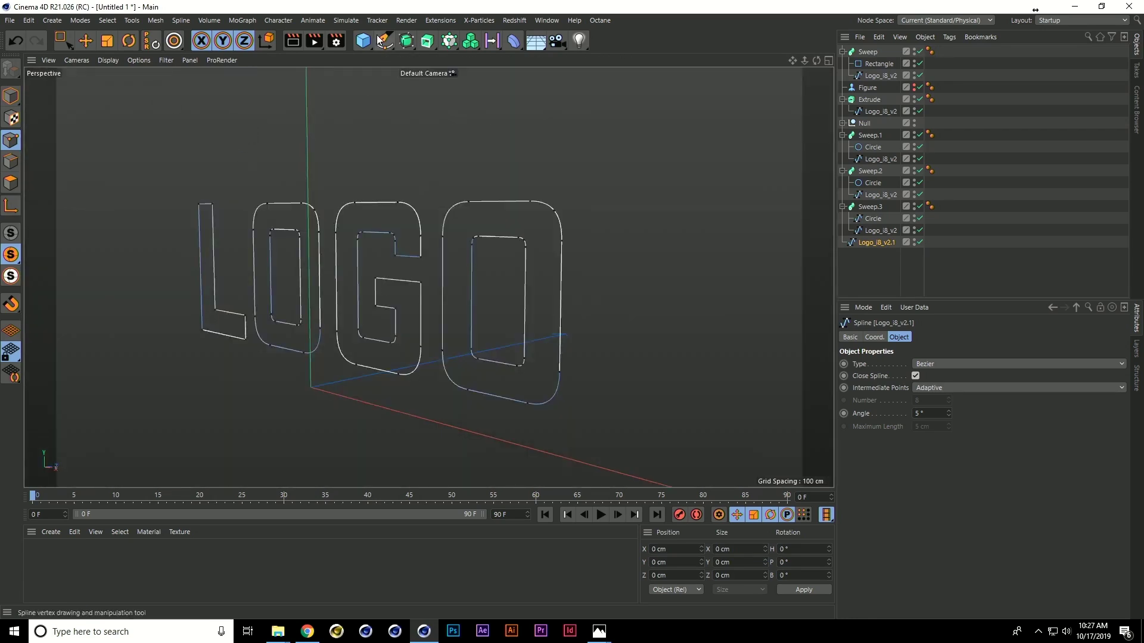
pyautogui.keyDown('alt'); pyautogui.click(428, 41); pyautogui.keyUp('alt')
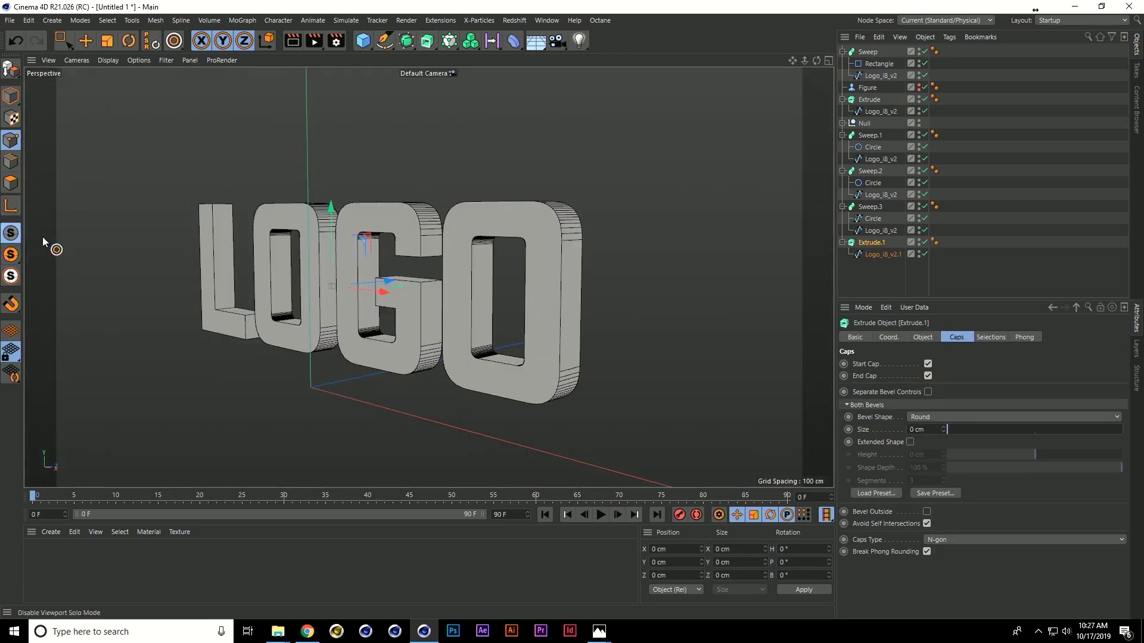
pyautogui.keyDown('alt'); pyautogui.moveTo(42, 237); pyautogui.dragTo(817, 233); pyautogui.keyUp('alt')
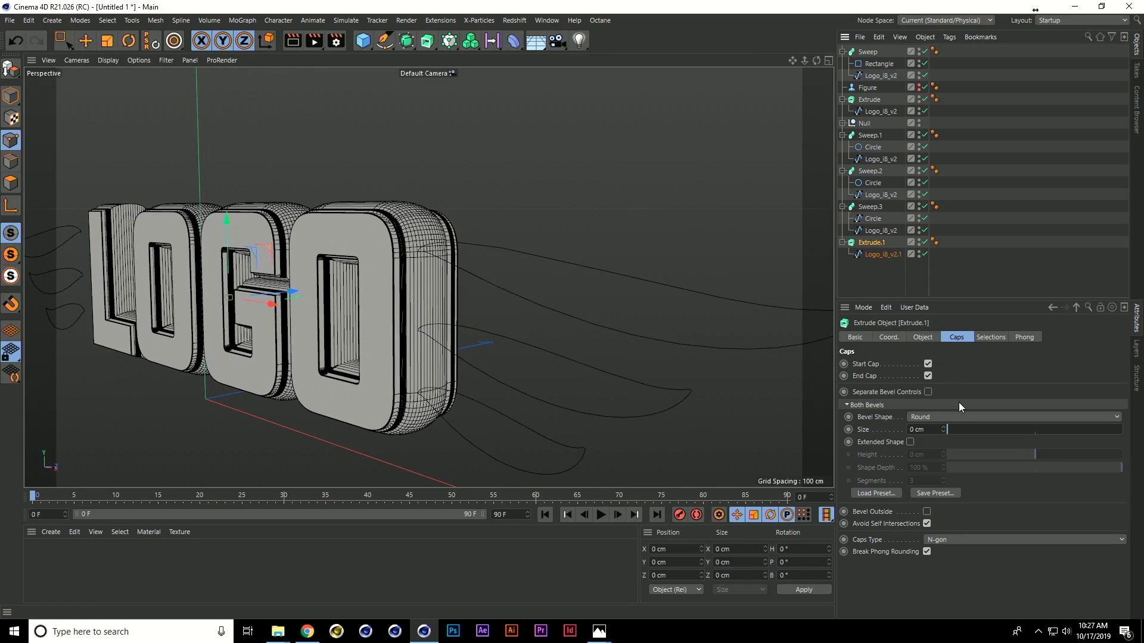
pyautogui.click(11, 95)
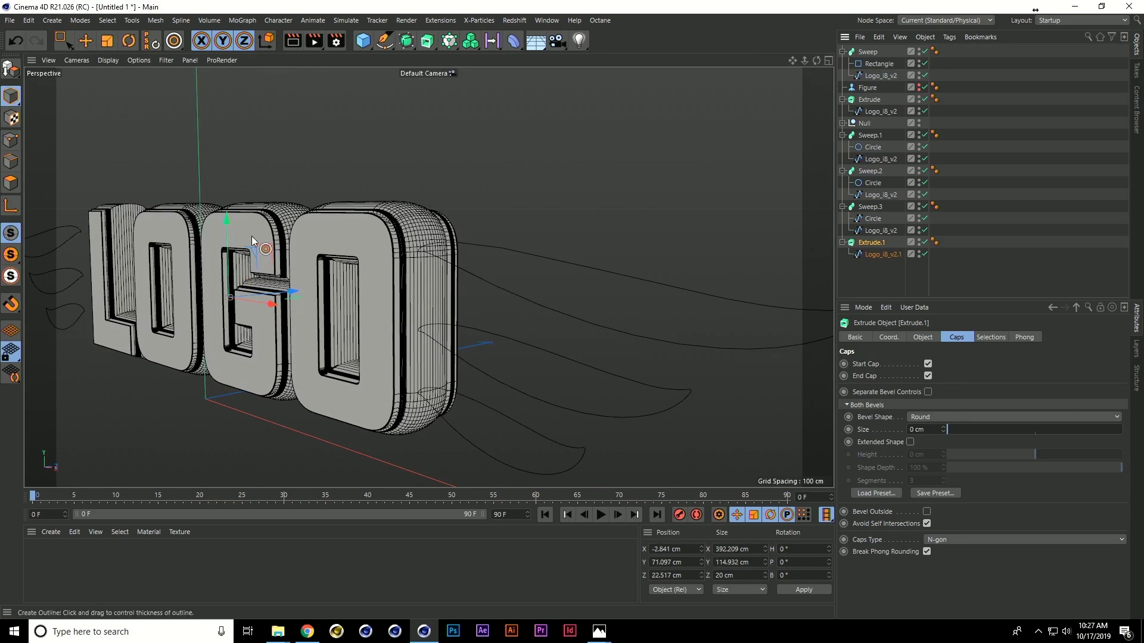
pyautogui.click(59, 41)
pyautogui.moveTo(291, 290); pyautogui.dragTo(197, 300)
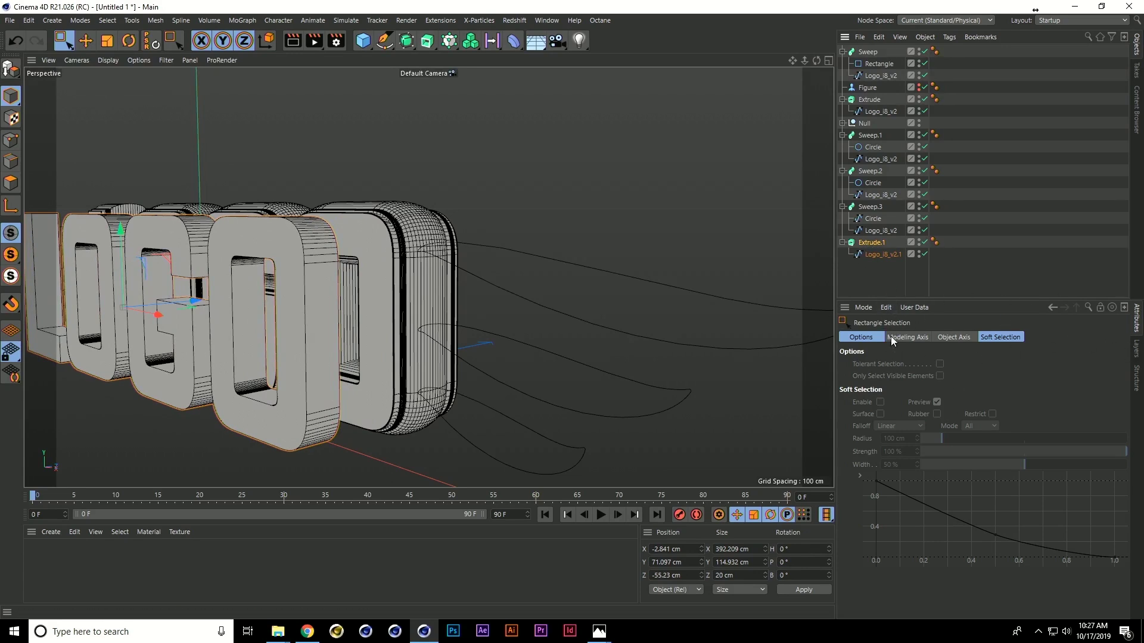
# - Set Extrude.1's movement depth to 1 cm and its cap bevel size to 0.5 cm
pyautogui.click(871, 242)
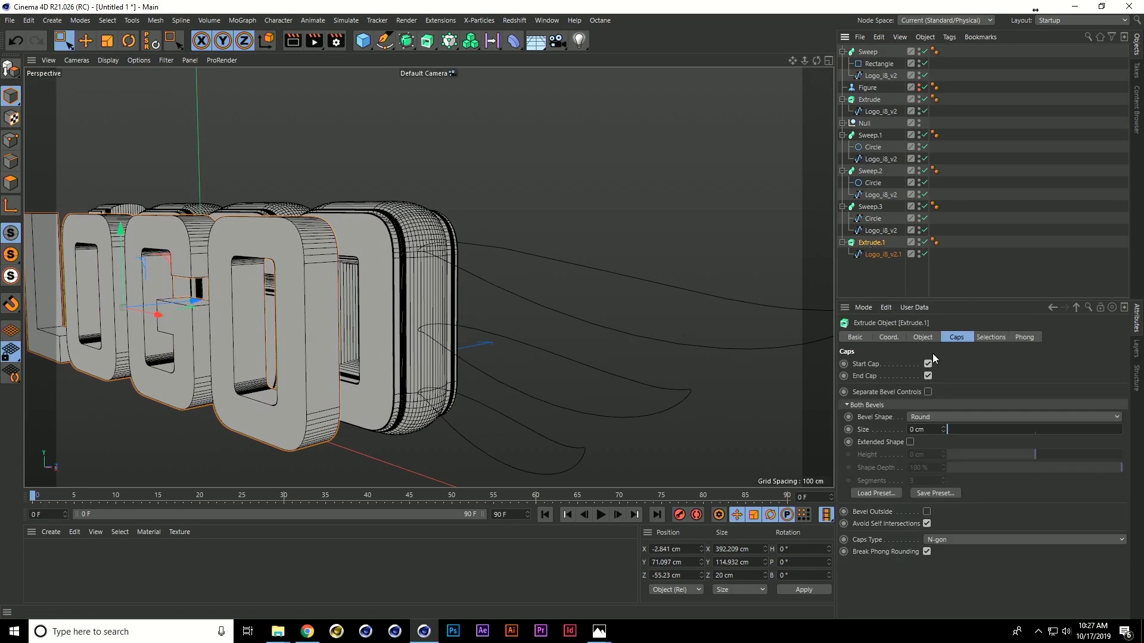
pyautogui.click(922, 338)
pyautogui.doubleClick(1031, 364)
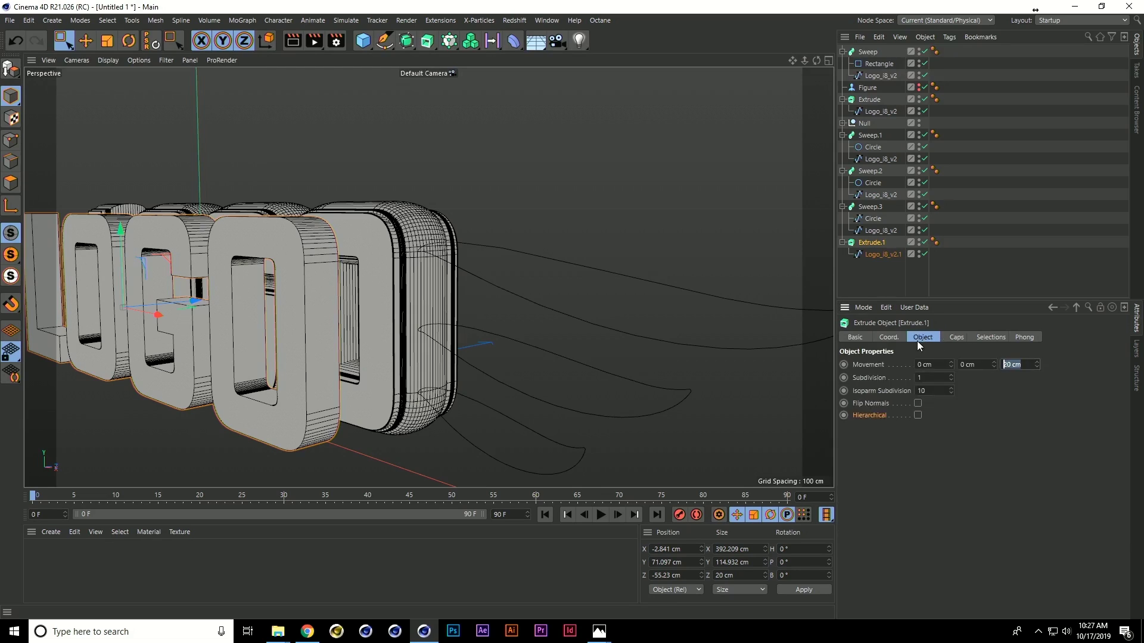
pyautogui.write('1')
pyautogui.press('Return')
pyautogui.click(956, 337)
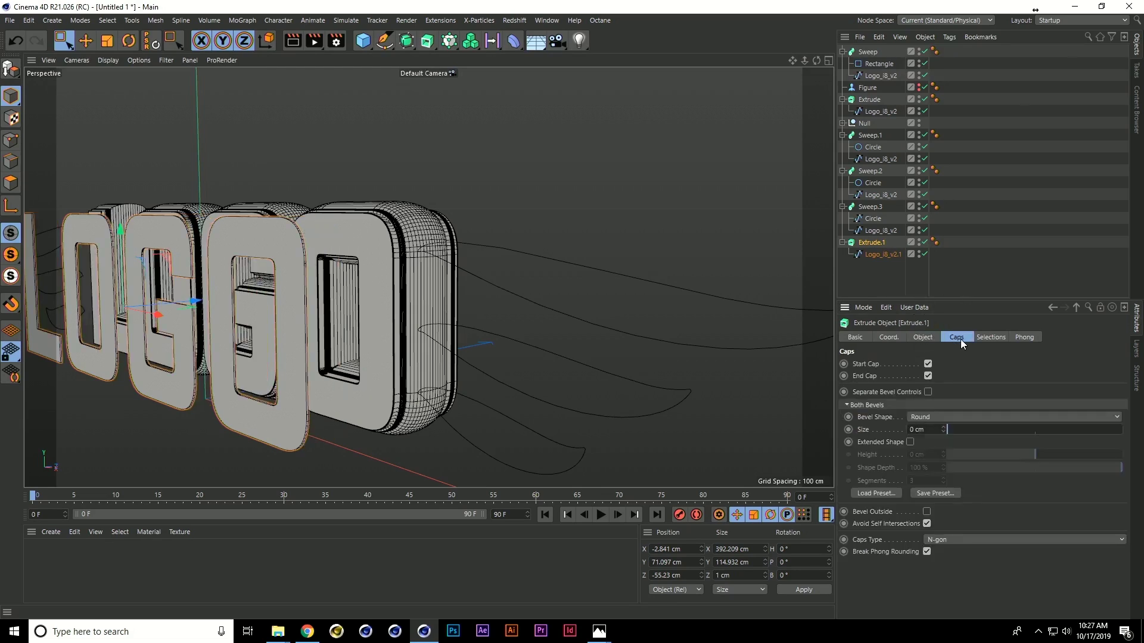
pyautogui.doubleClick(932, 432)
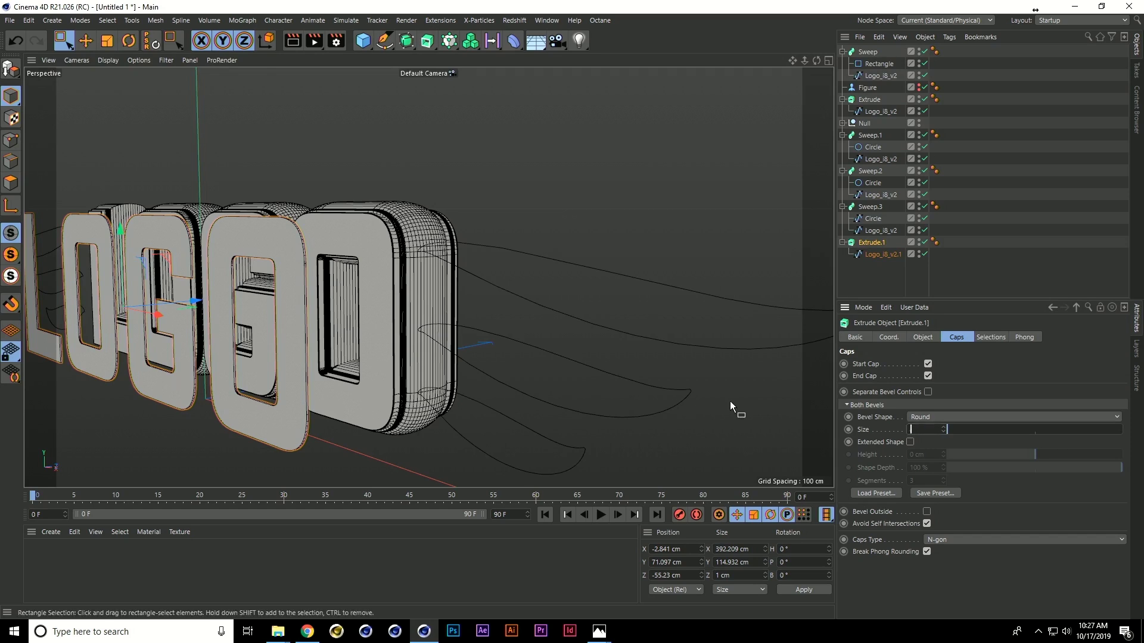
pyautogui.write('0.5')
pyautogui.press('Return')
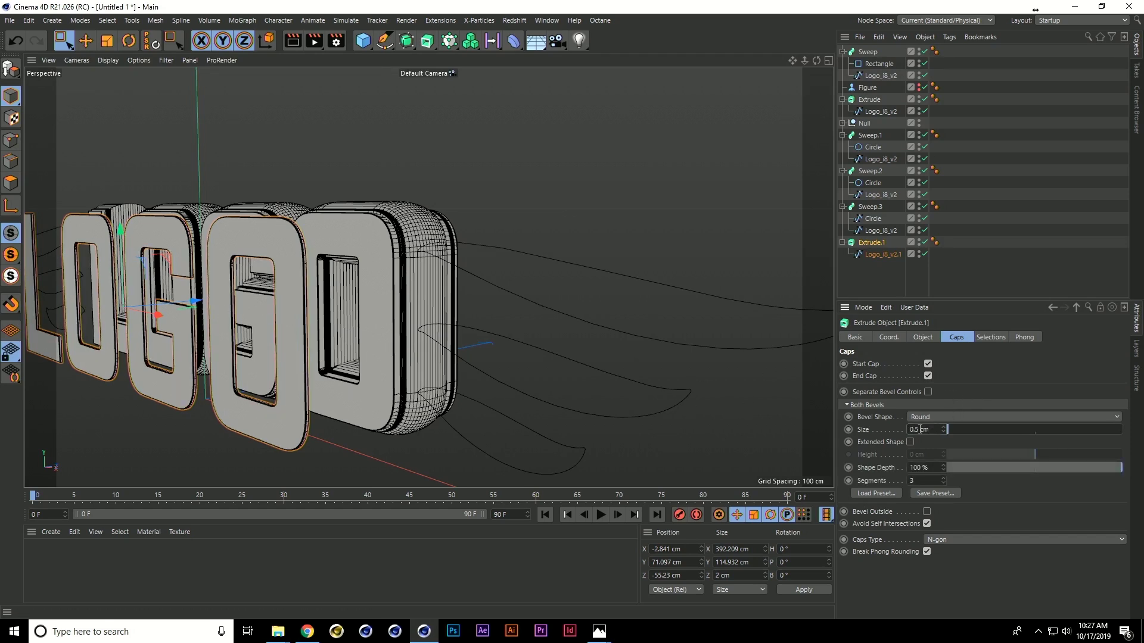
pyautogui.click(877, 494)
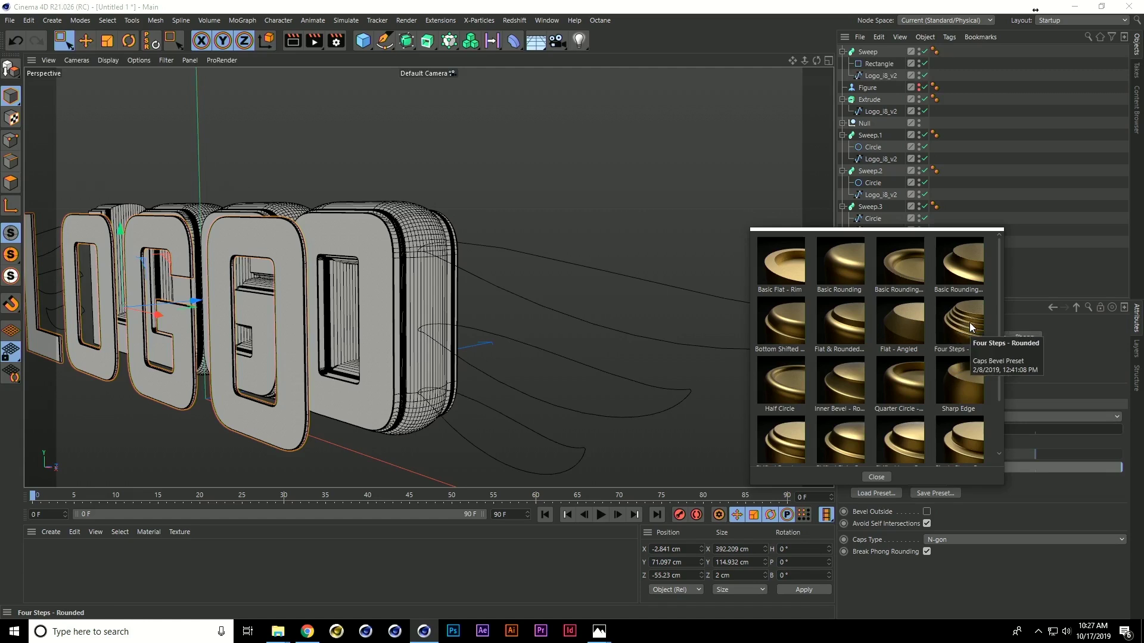
# - Undo the Four Steps - Rounded bevel preset and move Extrude.1 back to Z -4.607 cm
pyautogui.doubleClick(970, 323)
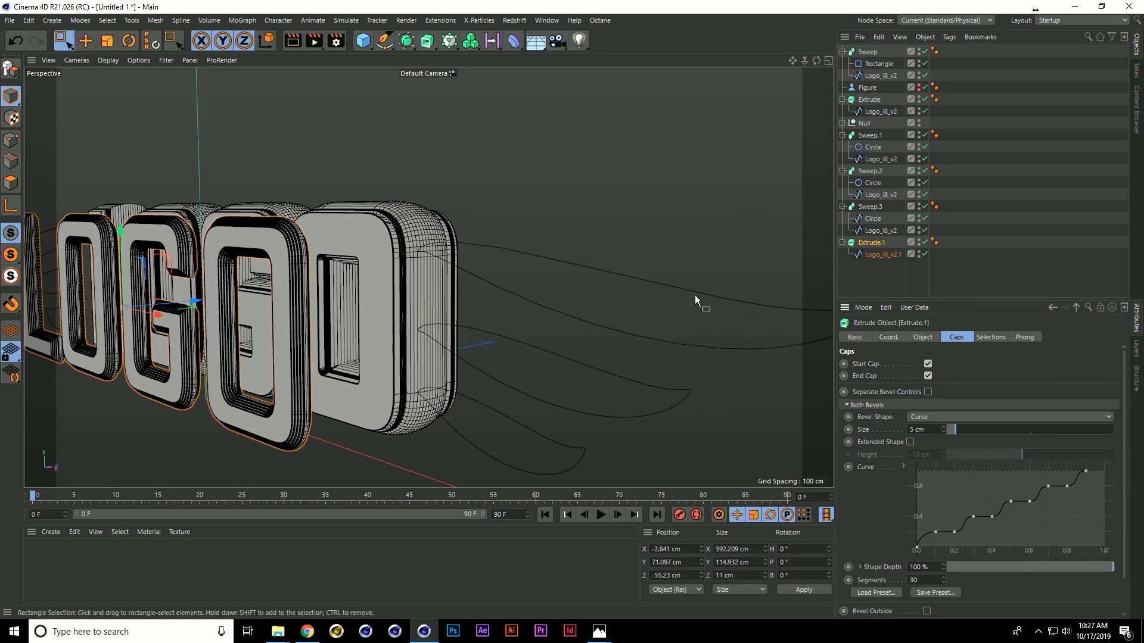
pyautogui.hotkey('ctrl', 'z')
pyautogui.moveTo(192, 301); pyautogui.dragTo(254, 279)
pyautogui.keyDown('alt'); pyautogui.moveTo(366, 277); pyautogui.dragTo(331, 263); pyautogui.keyUp('alt')
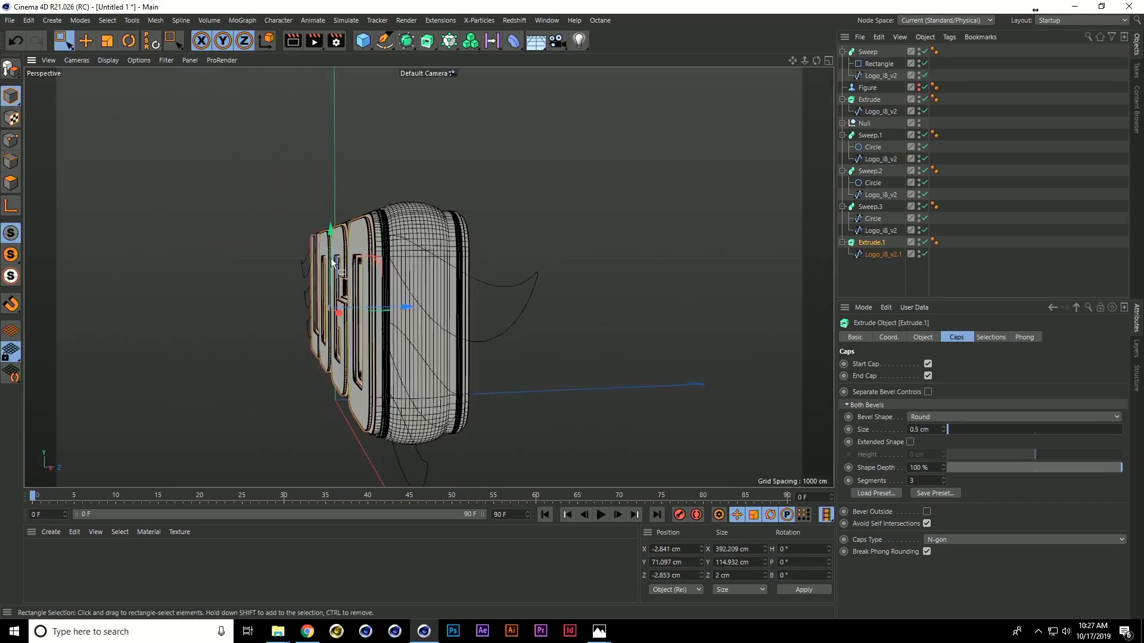
pyautogui.keyDown('alt'); pyautogui.moveTo(344, 312); pyautogui.dragTo(450, 316, button='right'); pyautogui.keyUp('alt')
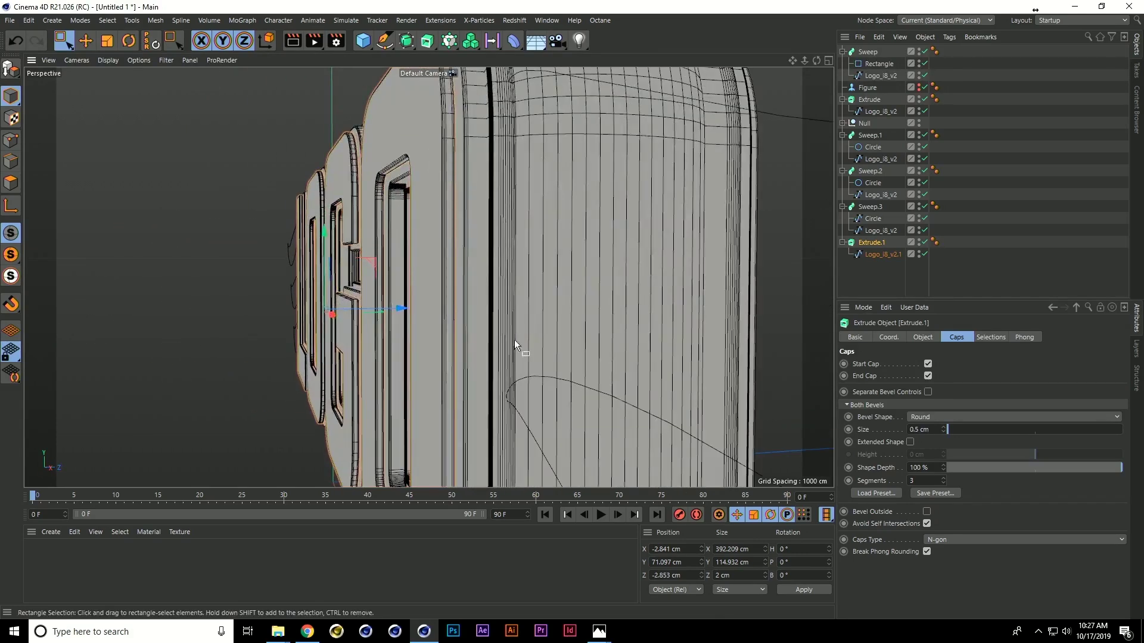
pyautogui.moveTo(404, 307); pyautogui.dragTo(400, 307)
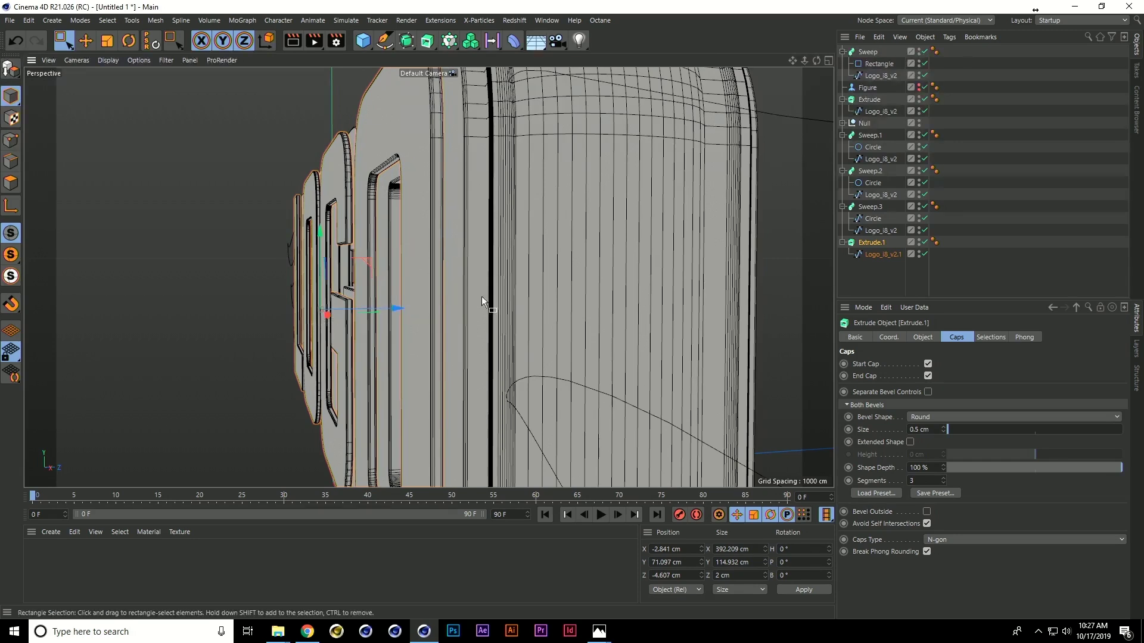
pyautogui.moveTo(481, 295)
pyautogui.keyDown('alt'); pyautogui.mouseDown()
pyautogui.moveTo(512, 317)
pyautogui.moveTo(471, 313)
pyautogui.mouseUp(); pyautogui.keyUp('alt')
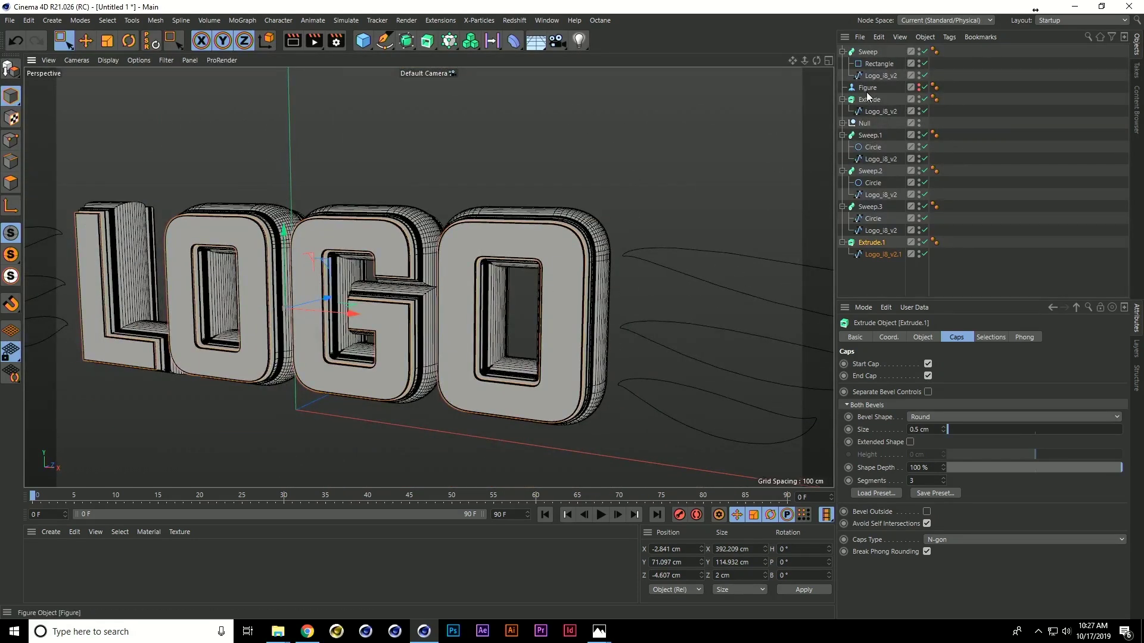
# - Group Sweep.1 through Extrude.1 into Null.1, moving Extrude and Sweep inside it
pyautogui.click(871, 136)
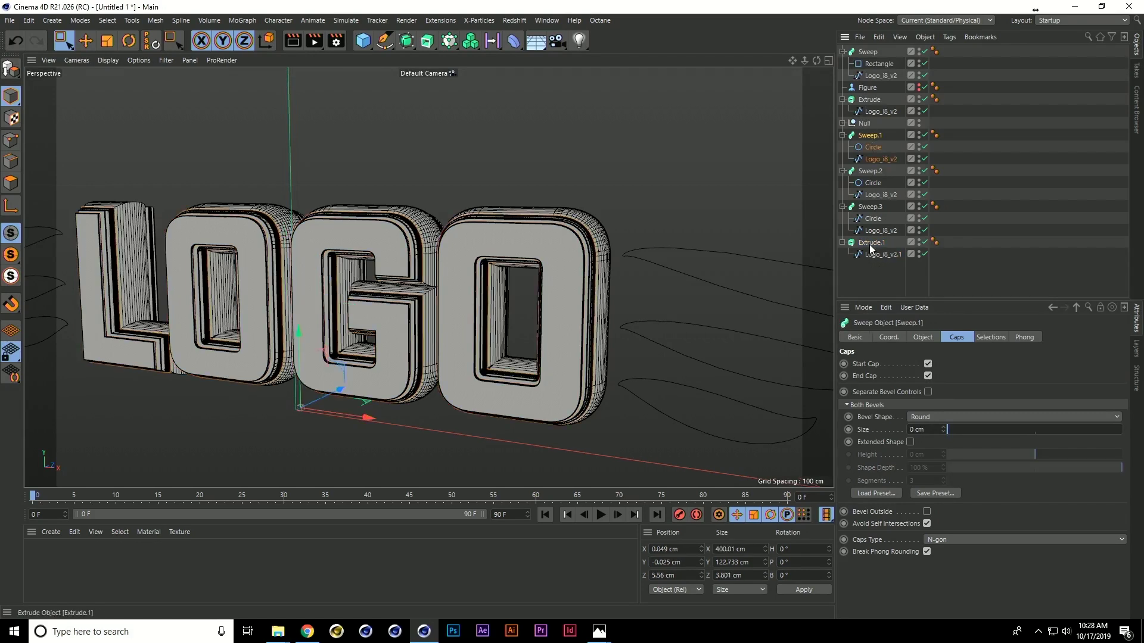
pyautogui.keyDown('shift'); pyautogui.click(870, 243); pyautogui.keyUp('shift')
pyautogui.hotkey('alt', 'g')
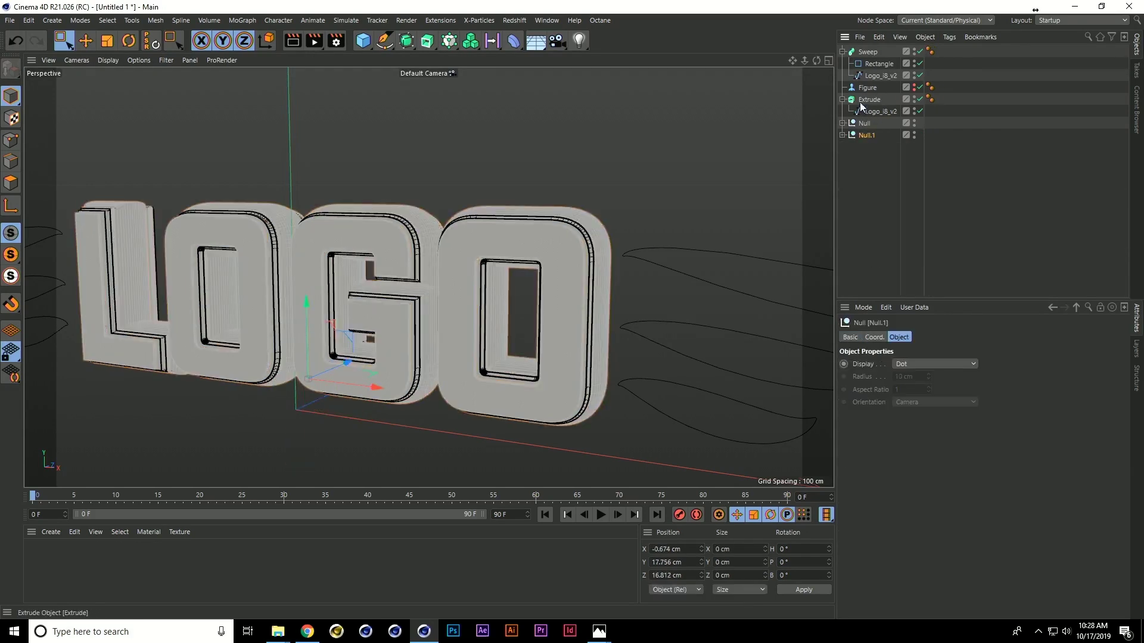
pyautogui.moveTo(867, 134); pyautogui.dragTo(867, 135)
pyautogui.moveTo(864, 52); pyautogui.dragTo(870, 112)
pyautogui.click(842, 75)
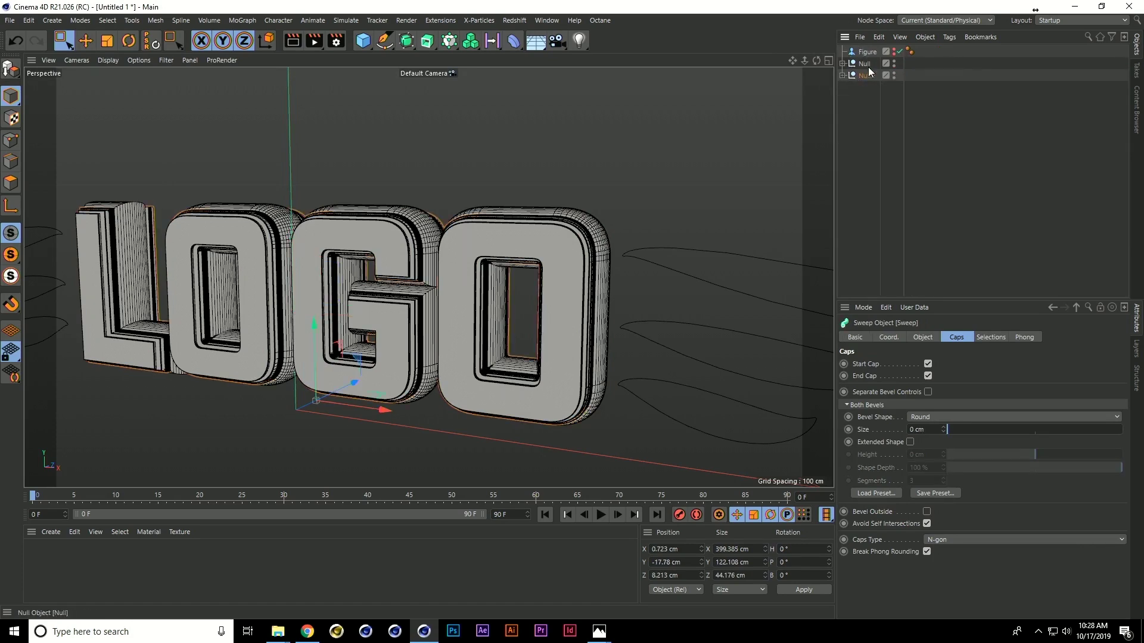
pyautogui.click(861, 64)
# - Put the wing Null under a new Extrude with Hierarchical enabled
pyautogui.keyDown('alt'); pyautogui.moveTo(691, 113); pyautogui.dragTo(573, 132, button='middle'); pyautogui.keyUp('alt')
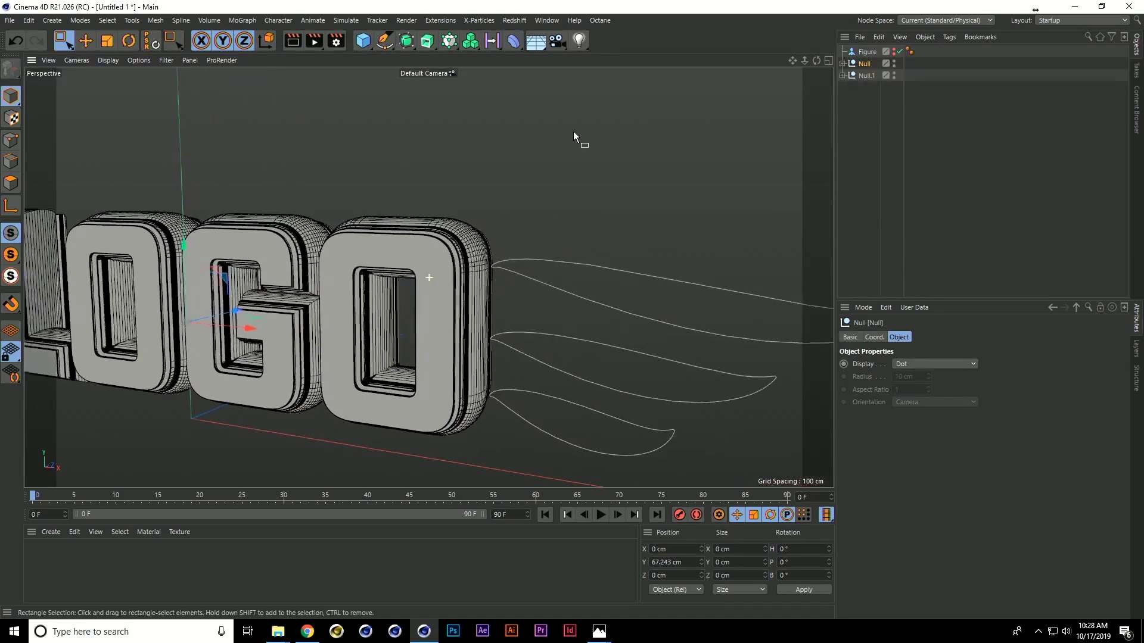
pyautogui.keyDown('alt'); pyautogui.click(427, 41); pyautogui.keyUp('alt')
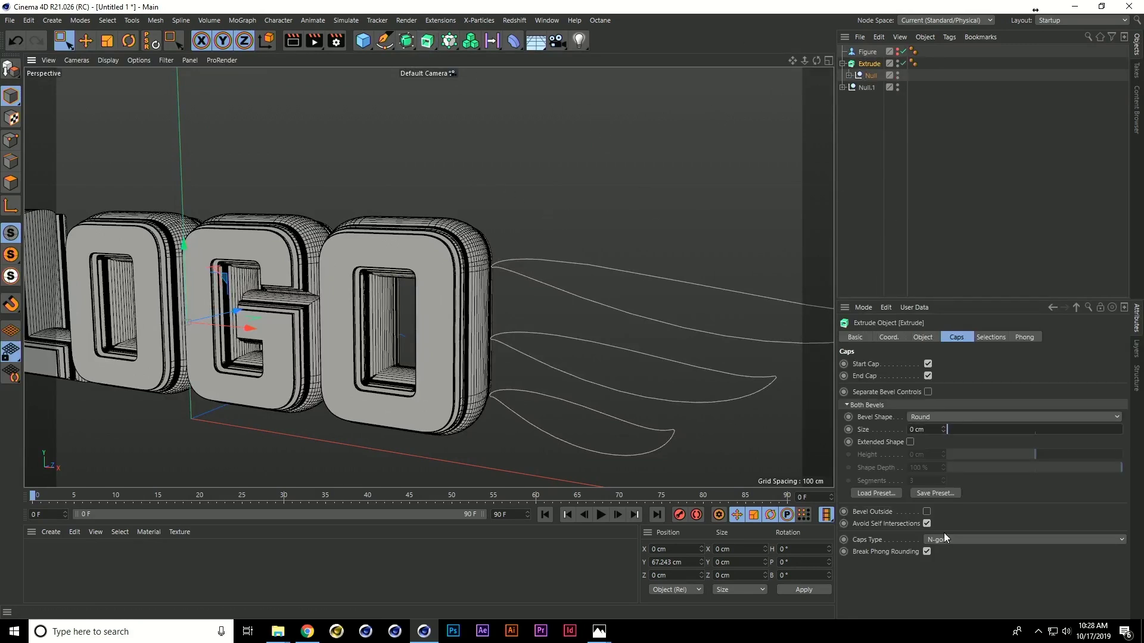
pyautogui.click(921, 337)
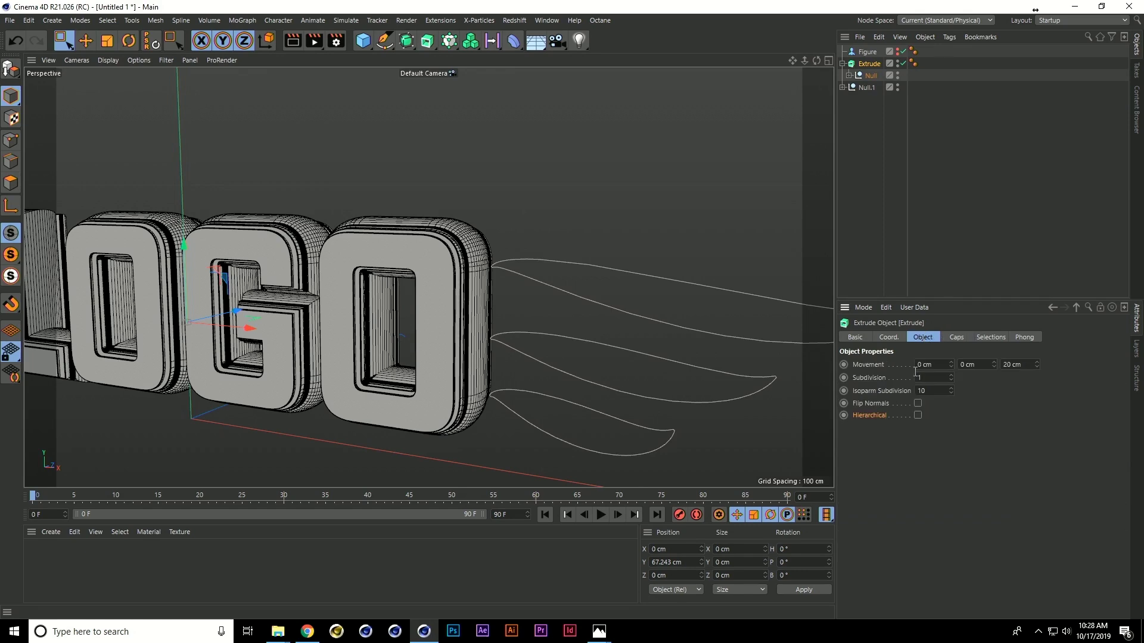
pyautogui.click(918, 415)
pyautogui.keyDown('alt'); pyautogui.moveTo(744, 375); pyautogui.dragTo(520, 358); pyautogui.keyUp('alt')
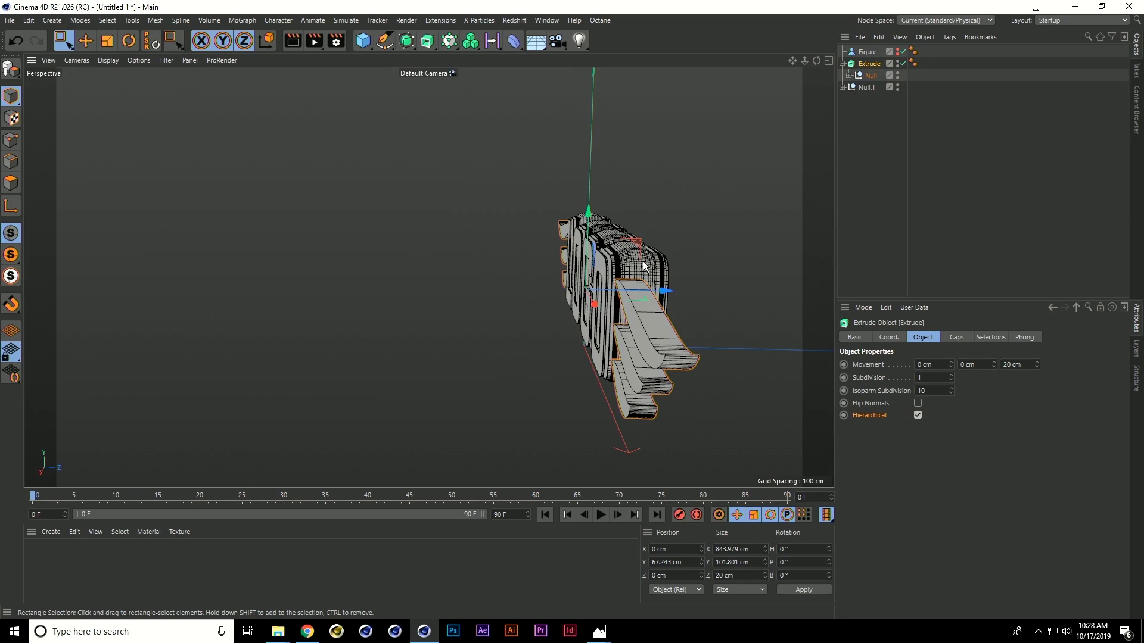
# - Hide the wing extrusion and LOGO group, then pull the wing Null out and delete the Extrude
pyautogui.keyDown('alt'); pyautogui.moveTo(520, 358); pyautogui.dragTo(652, 285); pyautogui.keyUp('alt')
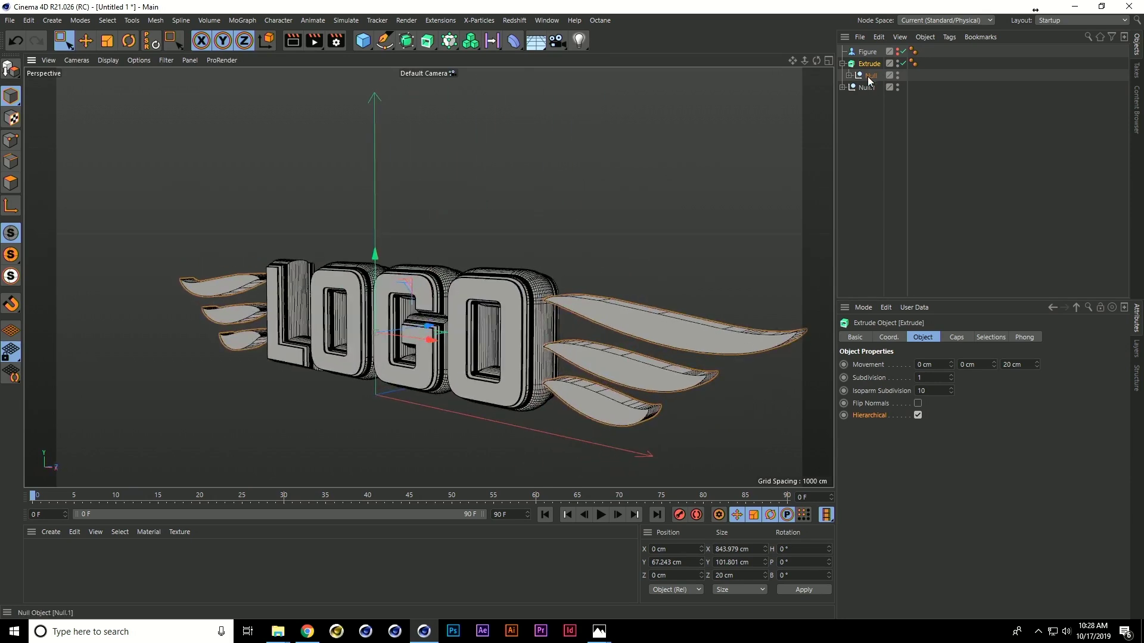
pyautogui.click(852, 122)
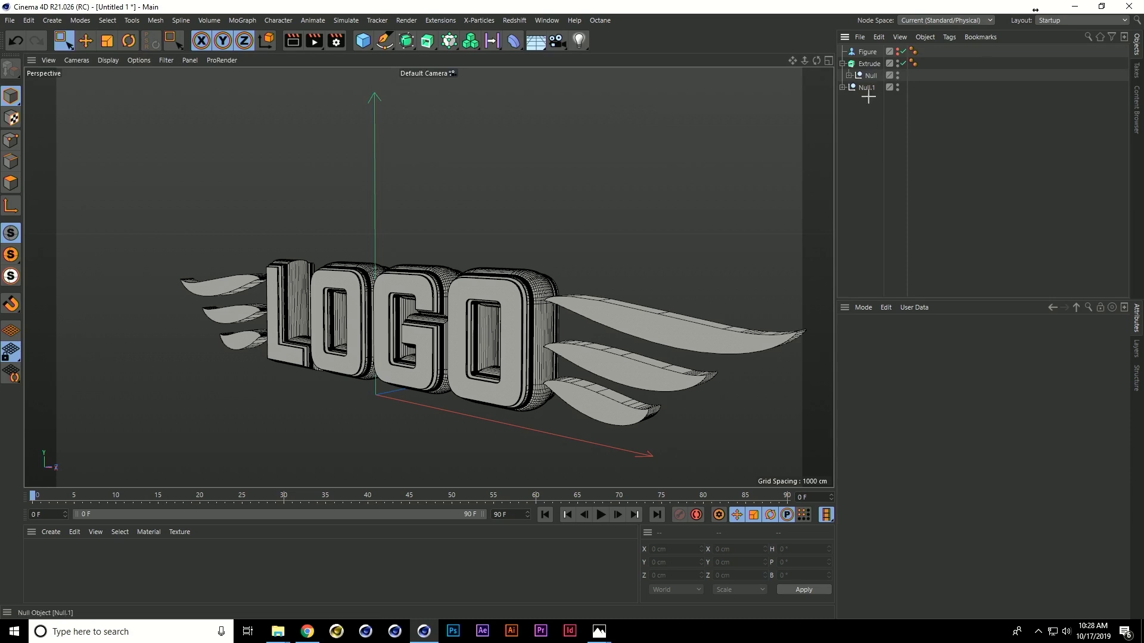
pyautogui.click(864, 64)
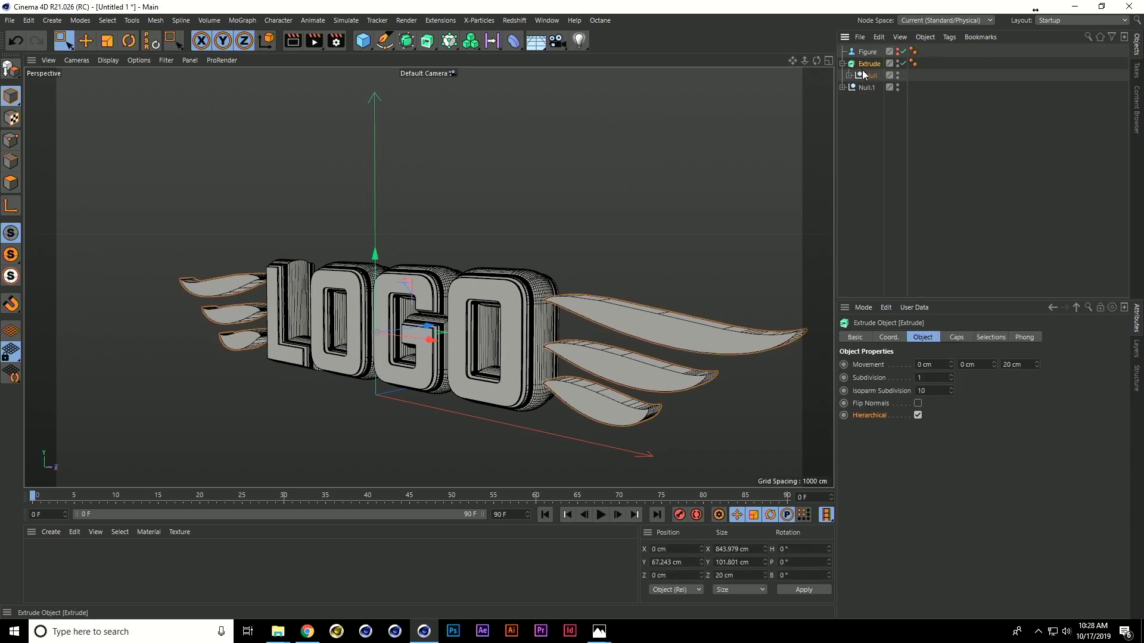
pyautogui.click(900, 66)
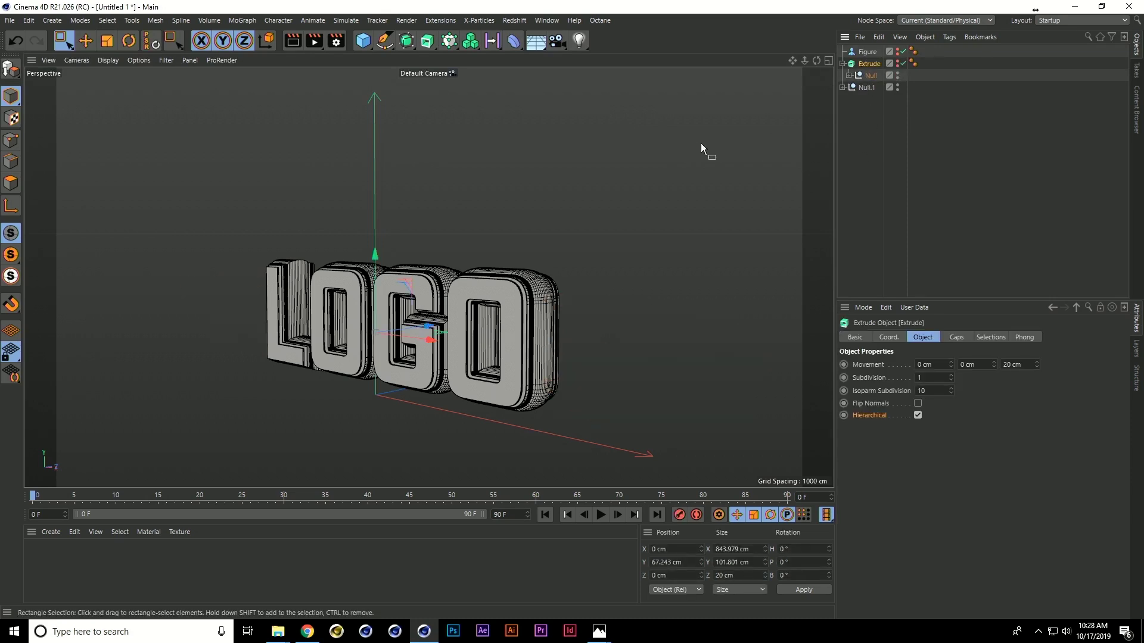
pyautogui.click(898, 87)
pyautogui.scroll(5, 542, 201)
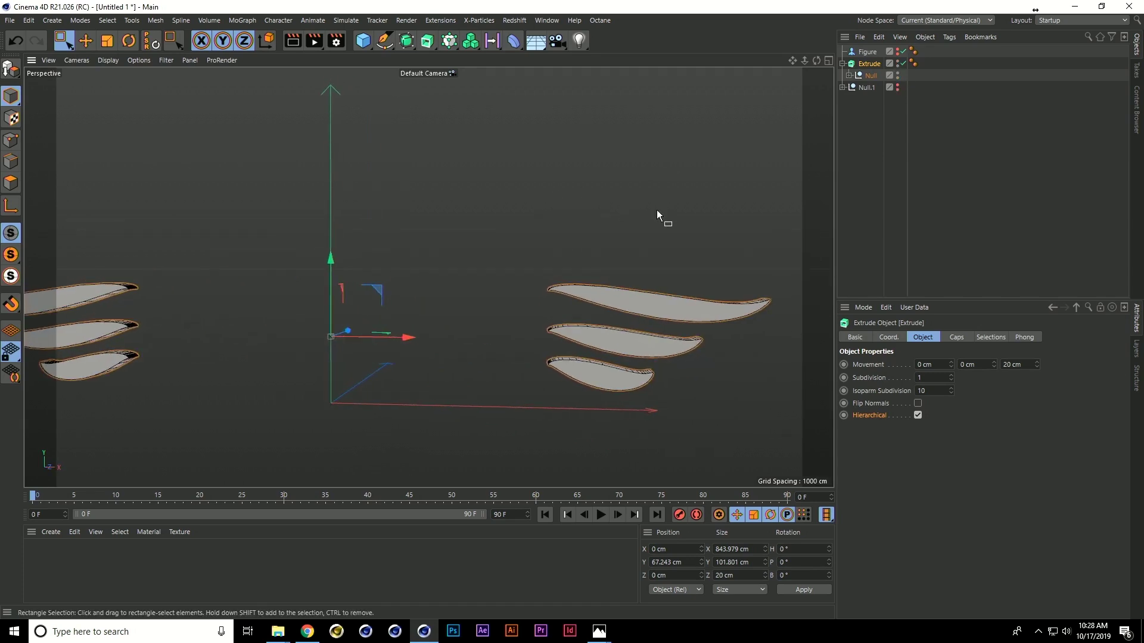
pyautogui.scroll(-4, 626, 218)
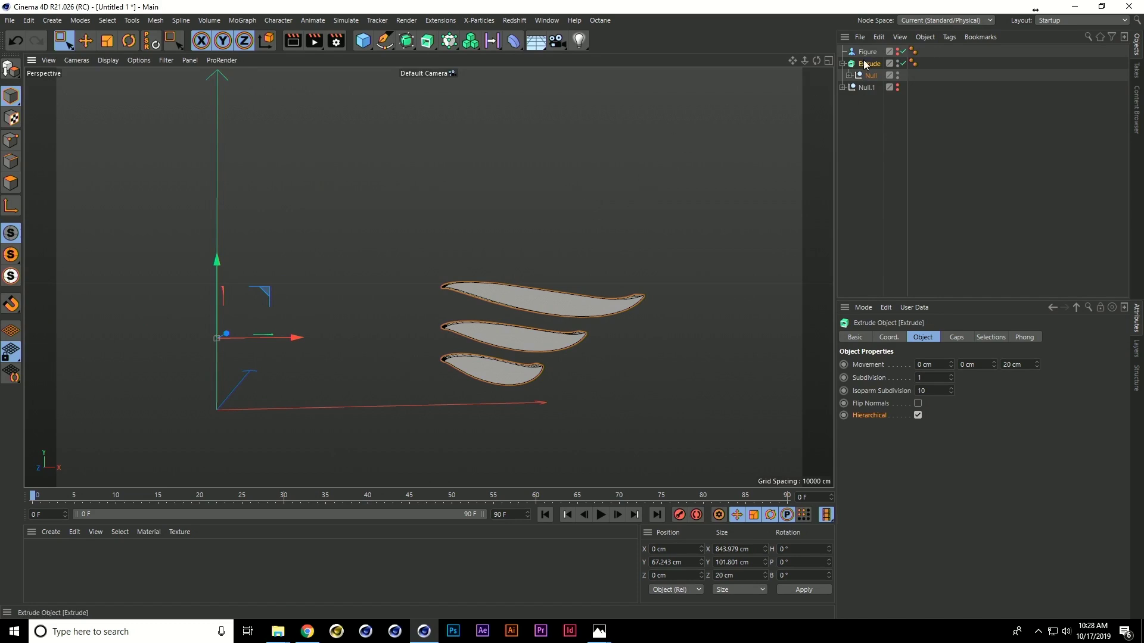
pyautogui.moveTo(870, 75); pyautogui.dragTo(867, 96)
pyautogui.press('Delete')
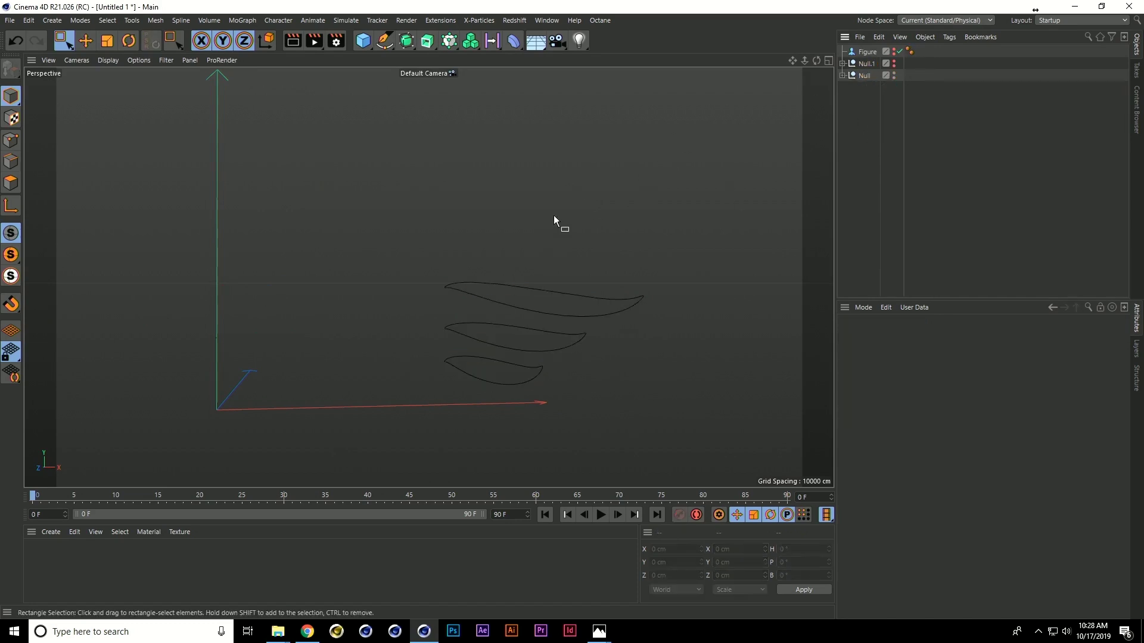
# - Add a cube and set its pitch rotation to 45°
pyautogui.click(363, 41)
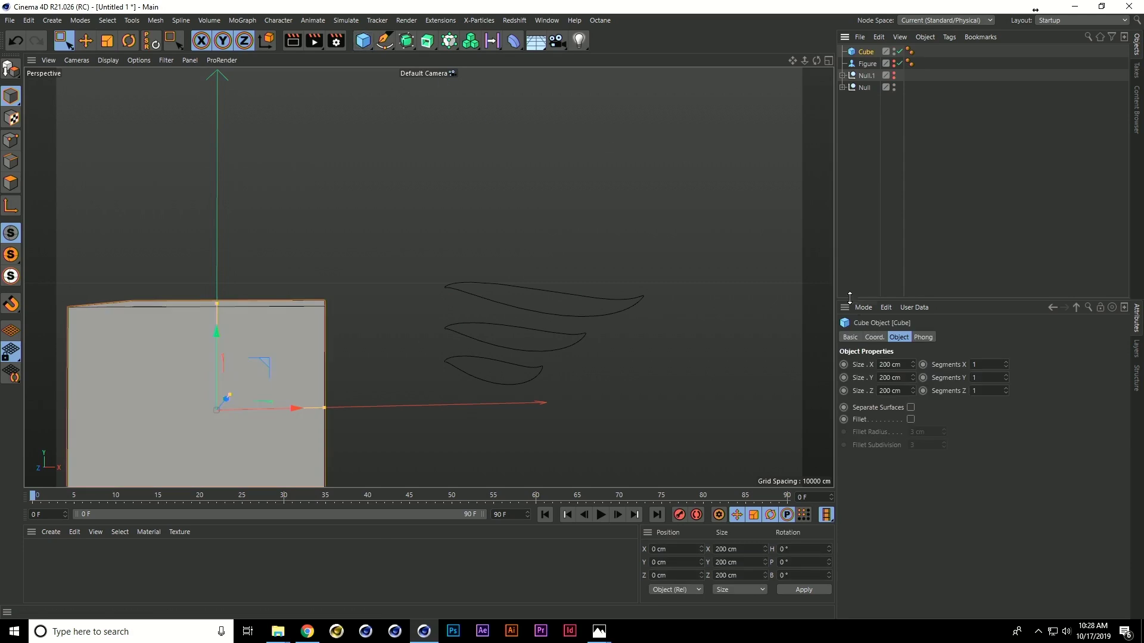
pyautogui.click(874, 337)
pyautogui.click(1022, 378)
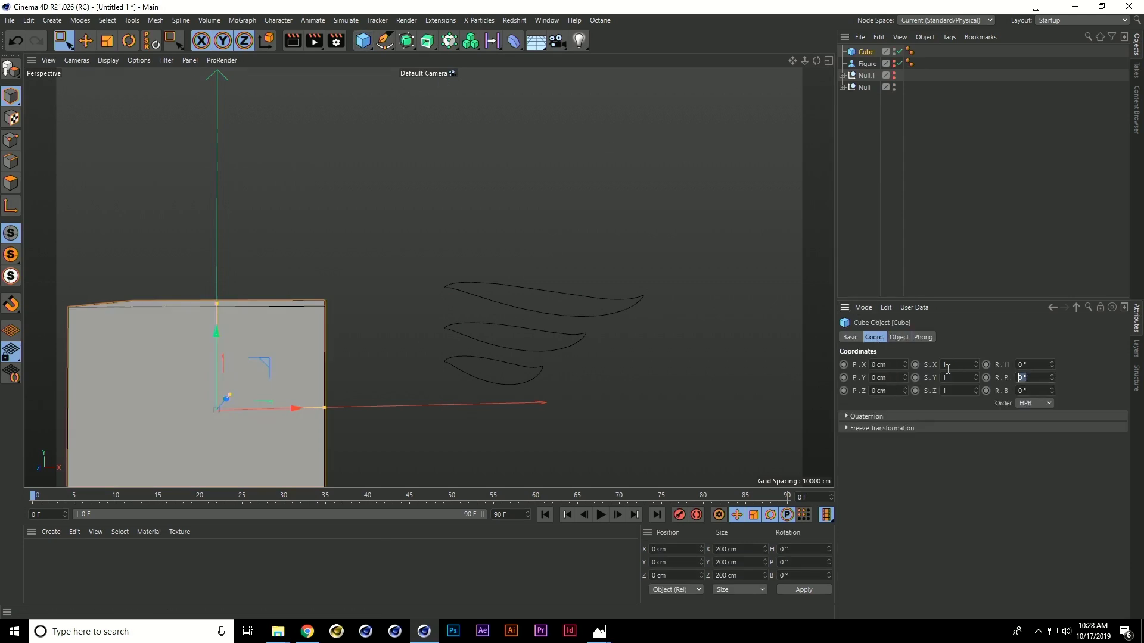
pyautogui.write('45')
pyautogui.press('Return')
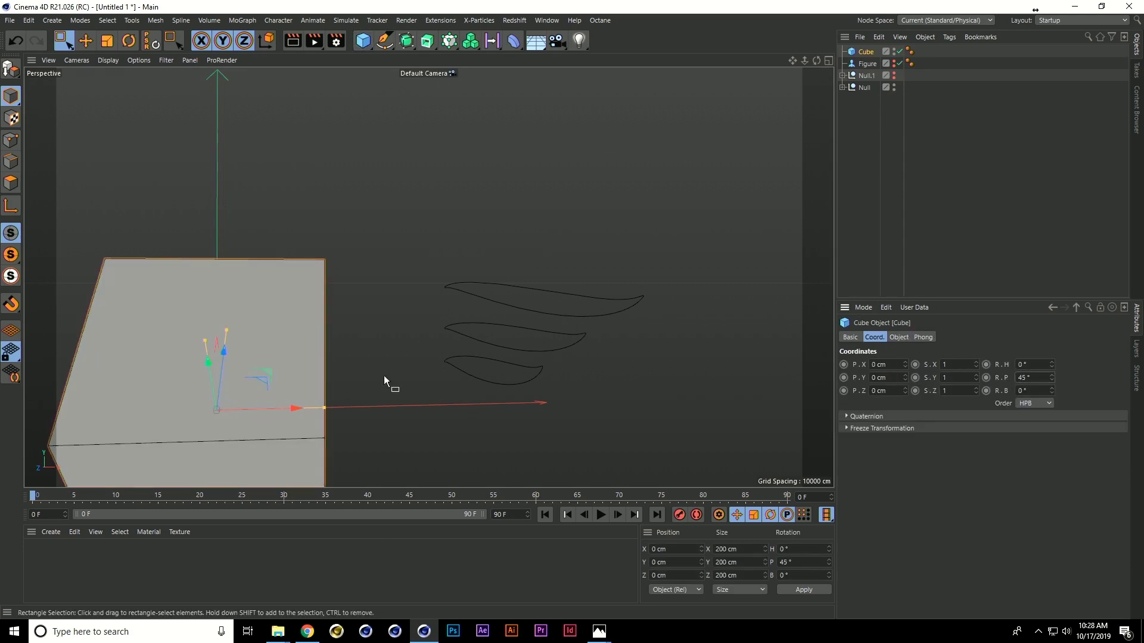
# - In the four-view layout, move the cube up and right toward the wings in world coordinates
pyautogui.press('e')
pyautogui.press('w')
pyautogui.middleClick(331, 352)
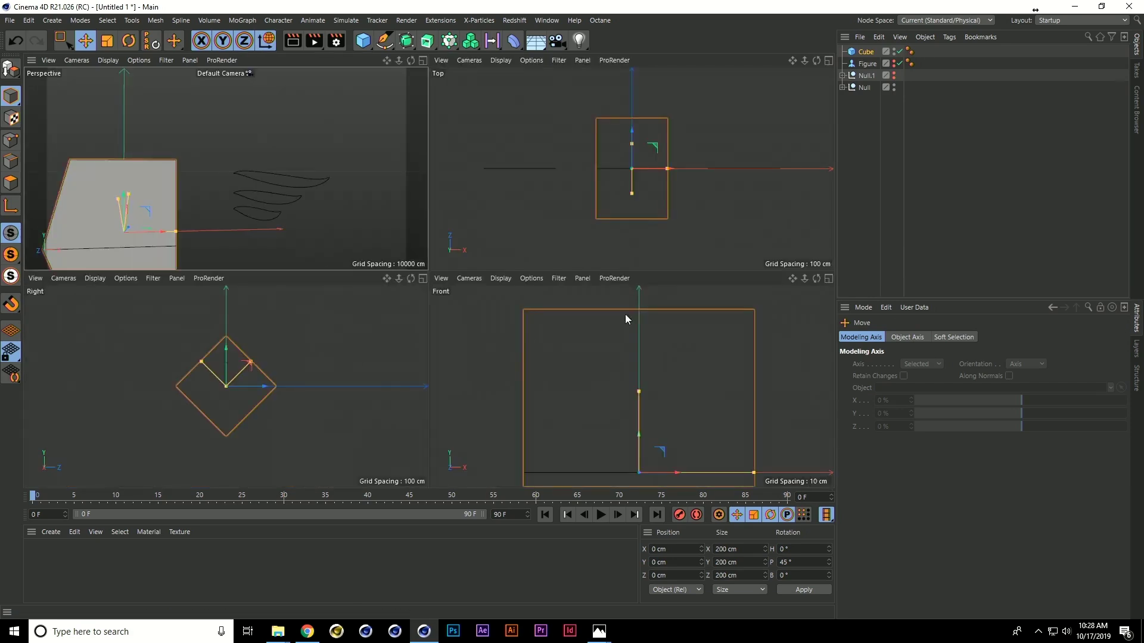
pyautogui.scroll(-4, 612, 391)
pyautogui.keyDown('alt'); pyautogui.moveTo(699, 412); pyautogui.dragTo(546, 361, button='middle'); pyautogui.keyUp('alt')
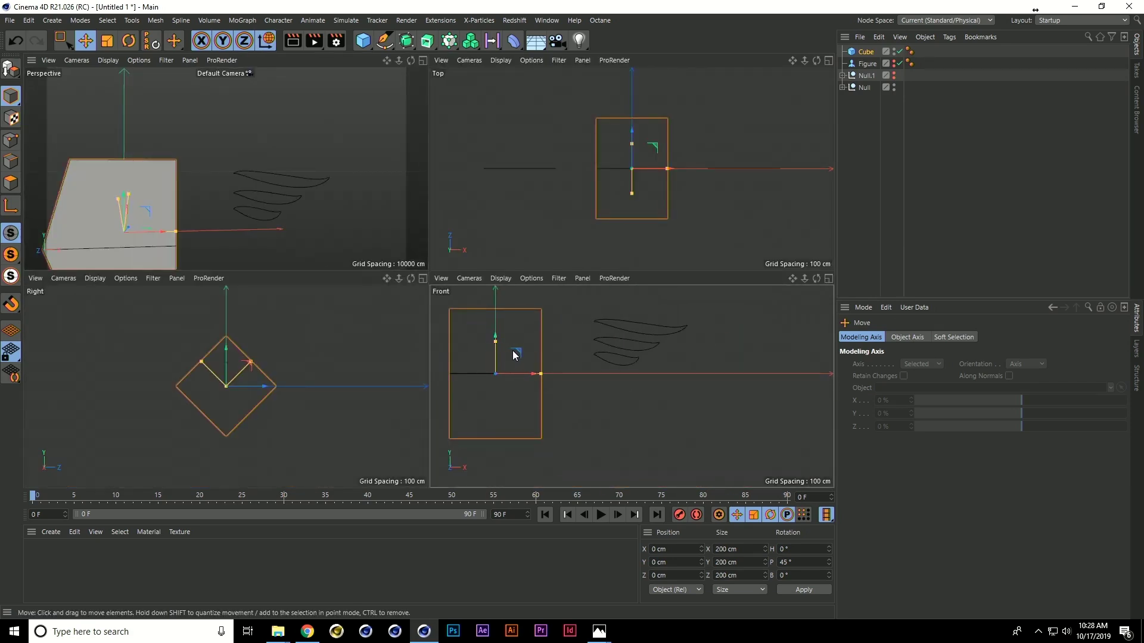
pyautogui.moveTo(516, 354); pyautogui.dragTo(657, 297)
# - Look over the Pyeongchang project page in the browser, then return to Cinema 4D
pyautogui.click(307, 631)
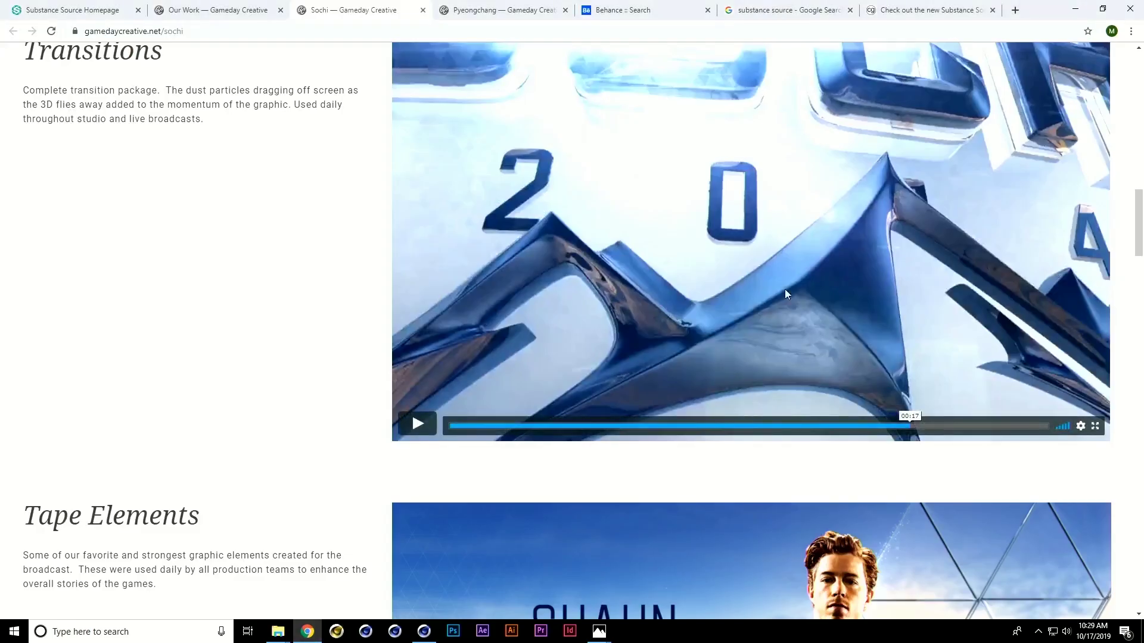
pyautogui.click(471, 10)
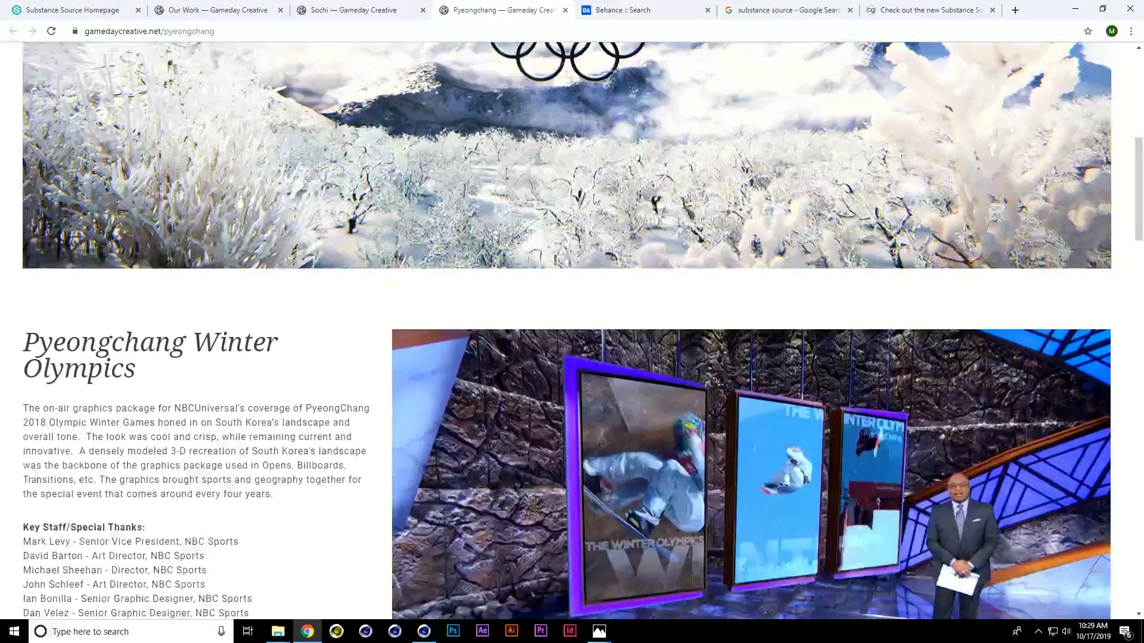
pyautogui.scroll(8, 594, 199)
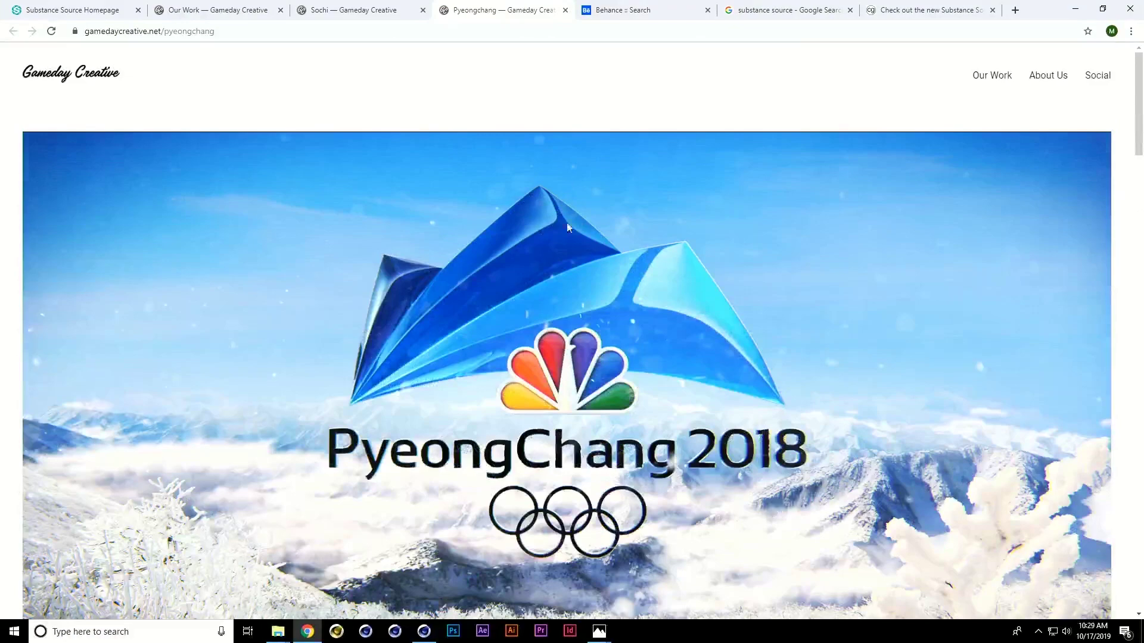
pyautogui.click(423, 631)
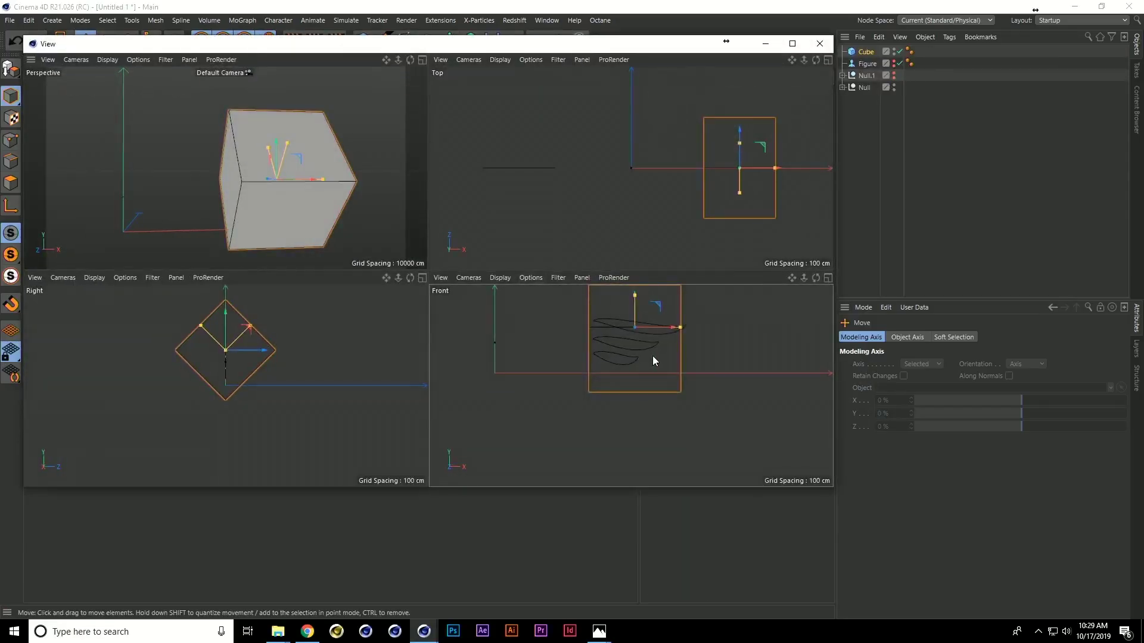
# - Dock the floating four-view window back into the layout and enlarge the viewports
pyautogui.moveTo(253, 46); pyautogui.dragTo(315, 166)
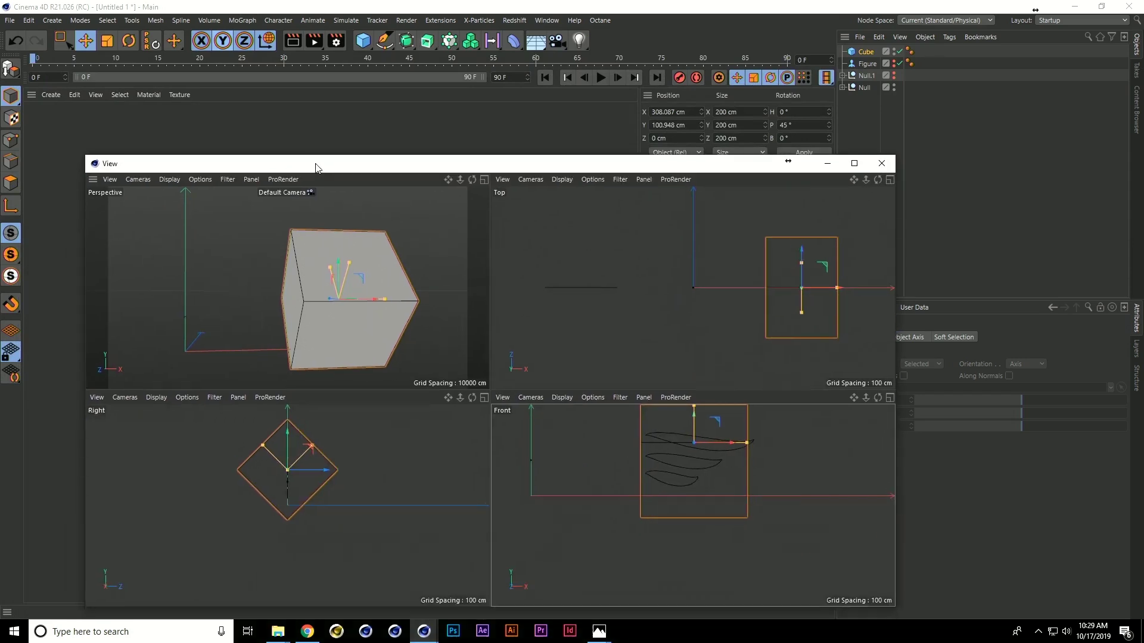
pyautogui.moveTo(47, 67)
pyautogui.mouseDown()
pyautogui.moveTo(48, 41)
pyautogui.moveTo(51, 55)
pyautogui.mouseUp()
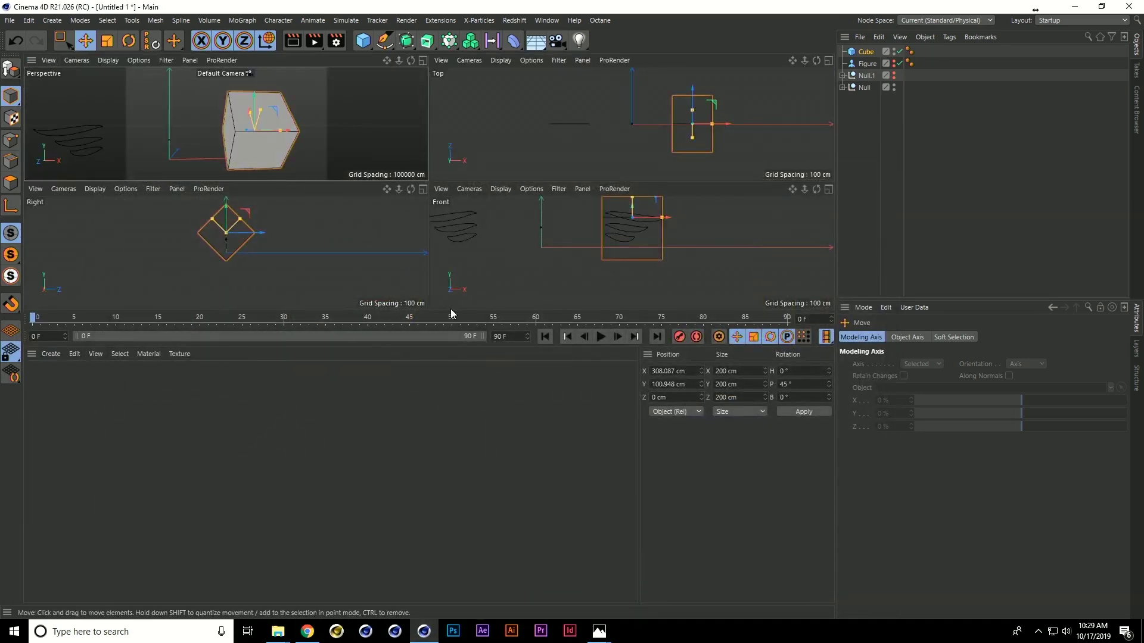
pyautogui.moveTo(449, 311); pyautogui.dragTo(449, 496)
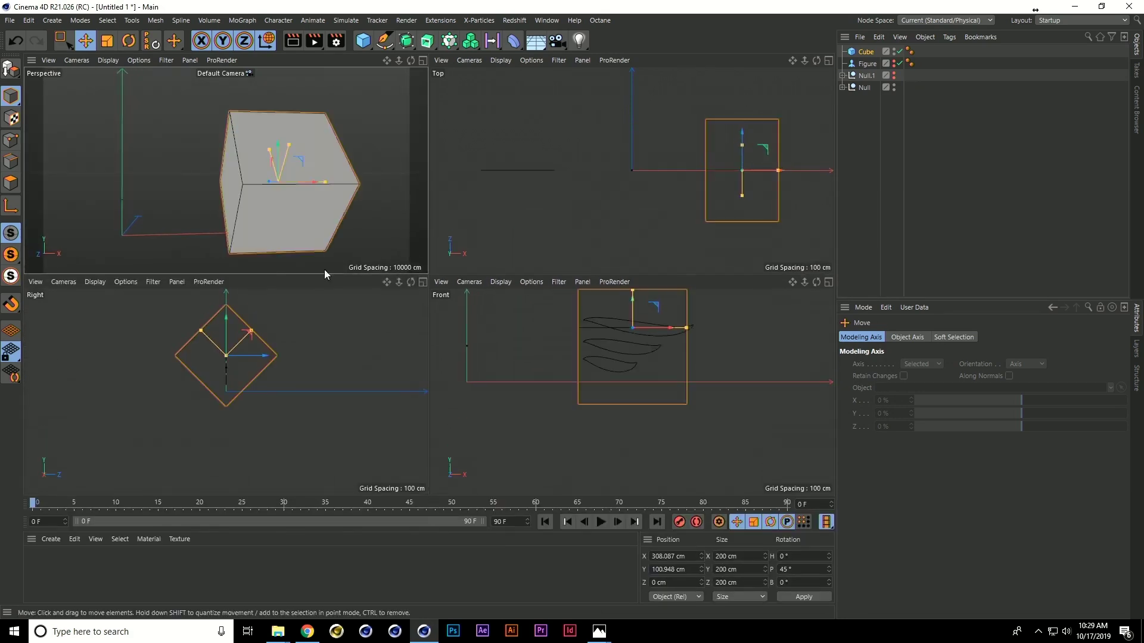
pyautogui.scroll(5, 352, 229)
# - Shrink the cube to 15.4 cm, slide it along the top feather and tilt it to H -8.865°, B 12.588°
pyautogui.moveTo(650, 368); pyautogui.dragTo(219, 383)
pyautogui.scroll(3, 596, 370)
pyautogui.hotkey('ctrl', 'z')
pyautogui.press('t')
pyautogui.press('e')
pyautogui.scroll(2, 645, 389)
pyautogui.scroll(3, 646, 405)
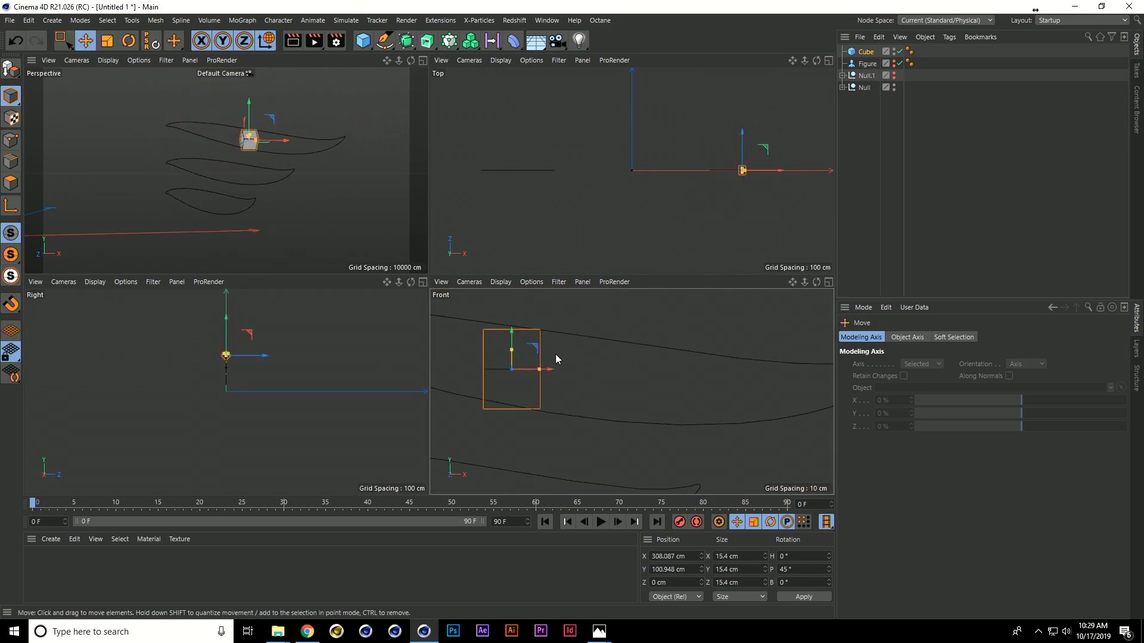
pyautogui.moveTo(537, 344); pyautogui.dragTo(584, 366)
pyautogui.press('r')
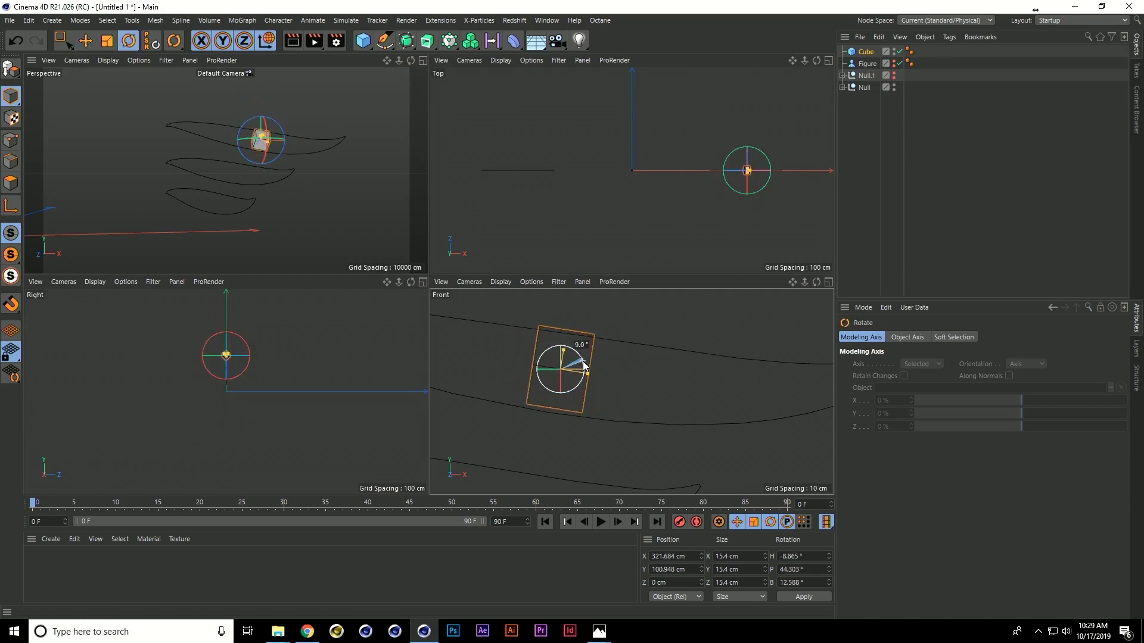
pyautogui.scroll(5, 277, 158)
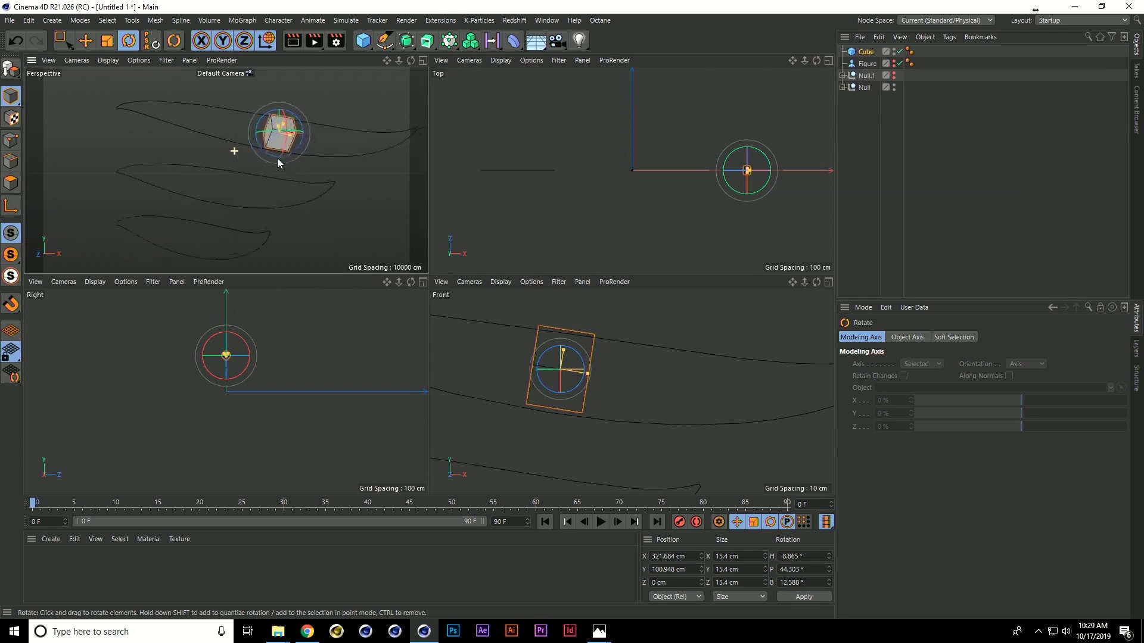
# - View NBA Finals 2.png and NBA Finals.png from the Modern folder, then return to Cinema 4D
pyautogui.click(305, 636)
pyautogui.moveTo(277, 631)
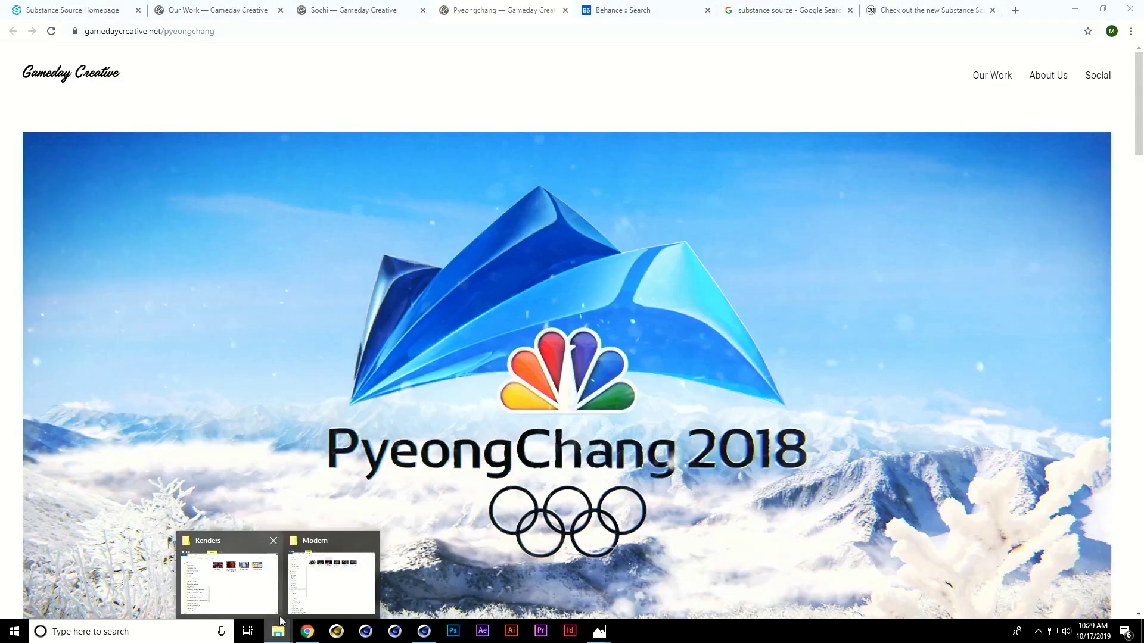
pyautogui.click(242, 582)
pyautogui.moveTo(278, 633)
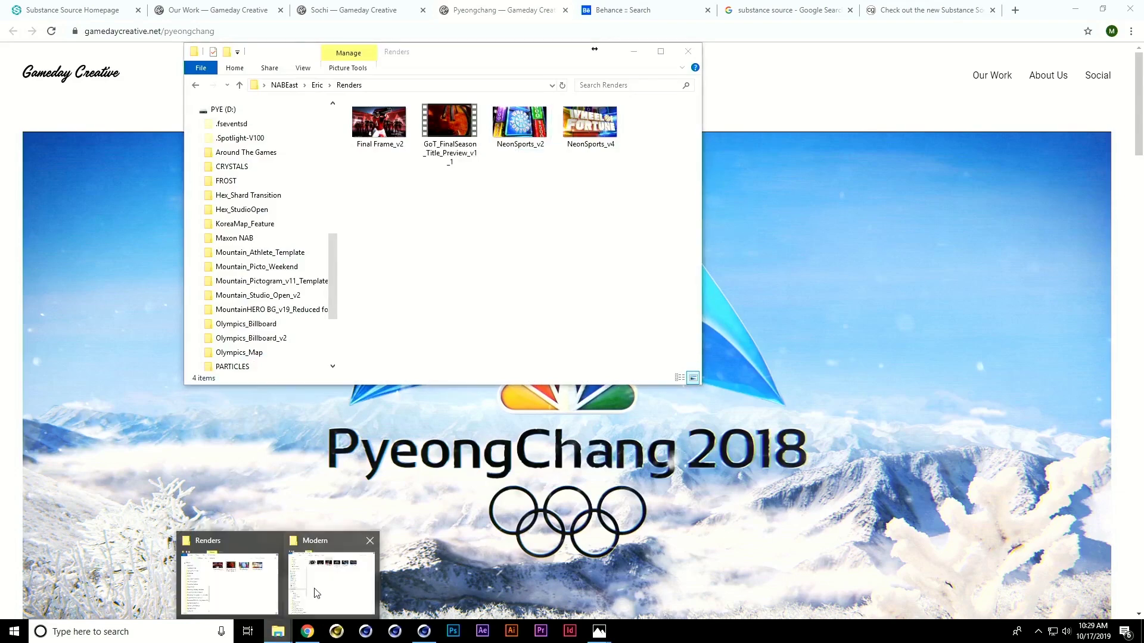
pyautogui.click(317, 594)
pyautogui.doubleClick(427, 179)
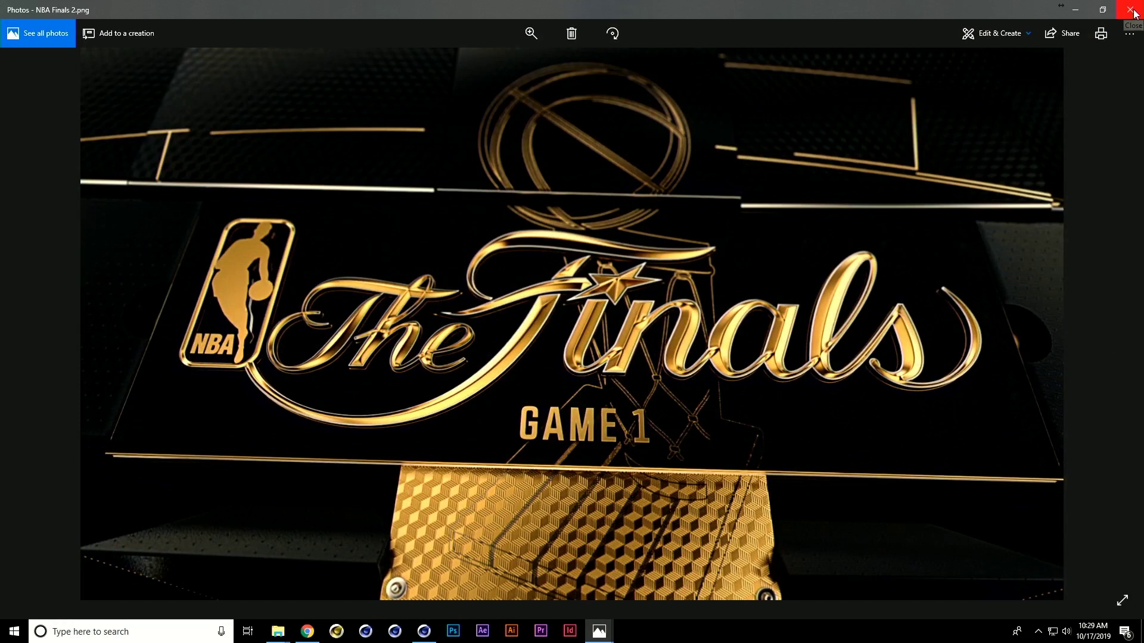
pyautogui.click(1114, 335)
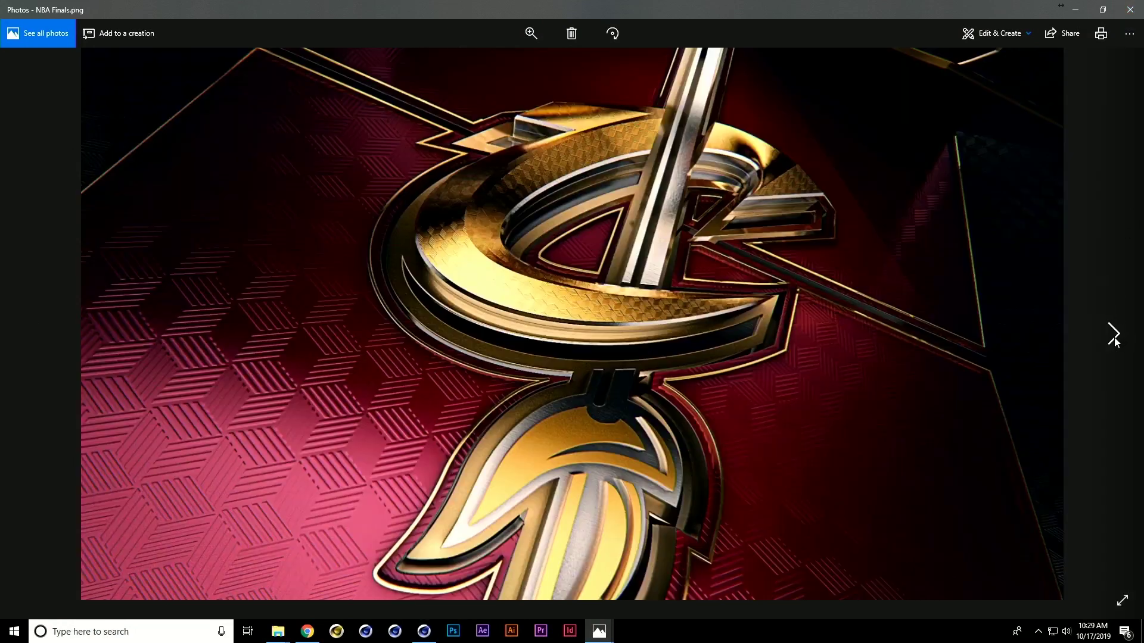
pyautogui.click(424, 631)
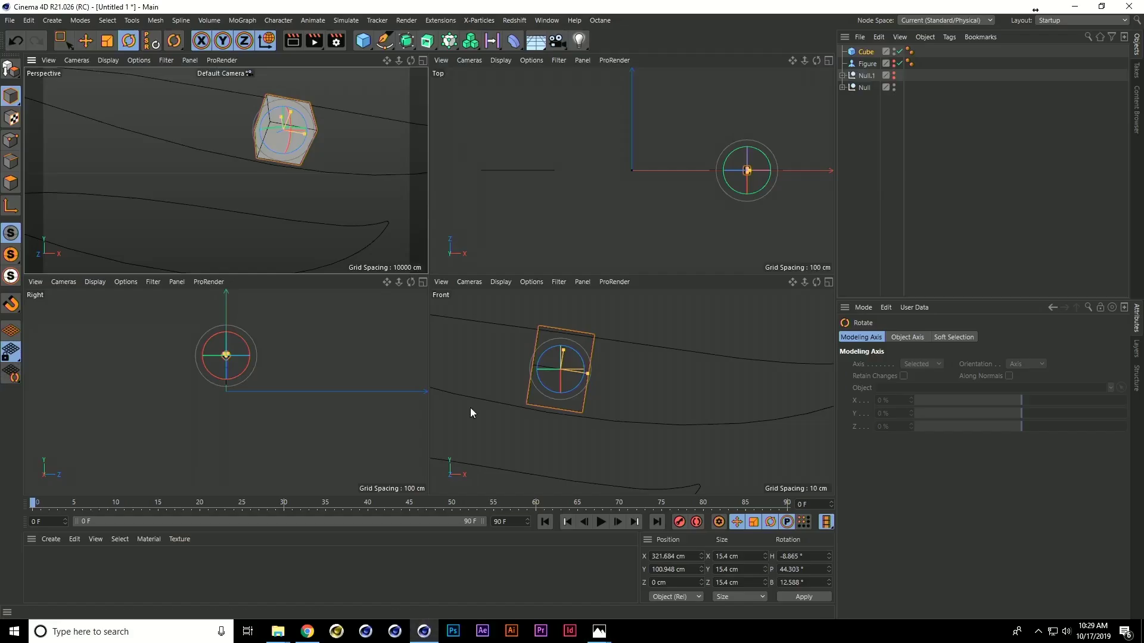
# - Nudge the cube slightly into place on the wing outline in the Front view
pyautogui.press('e')
pyautogui.middleClick(582, 354)
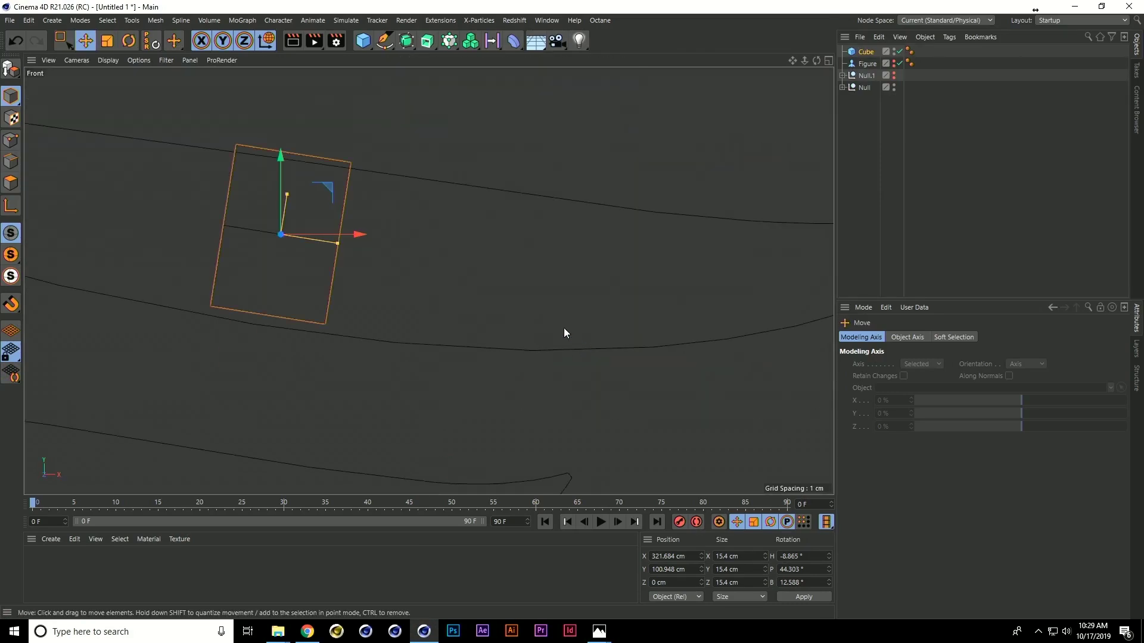
pyautogui.moveTo(321, 176); pyautogui.dragTo(322, 194)
pyautogui.middleClick(321, 167)
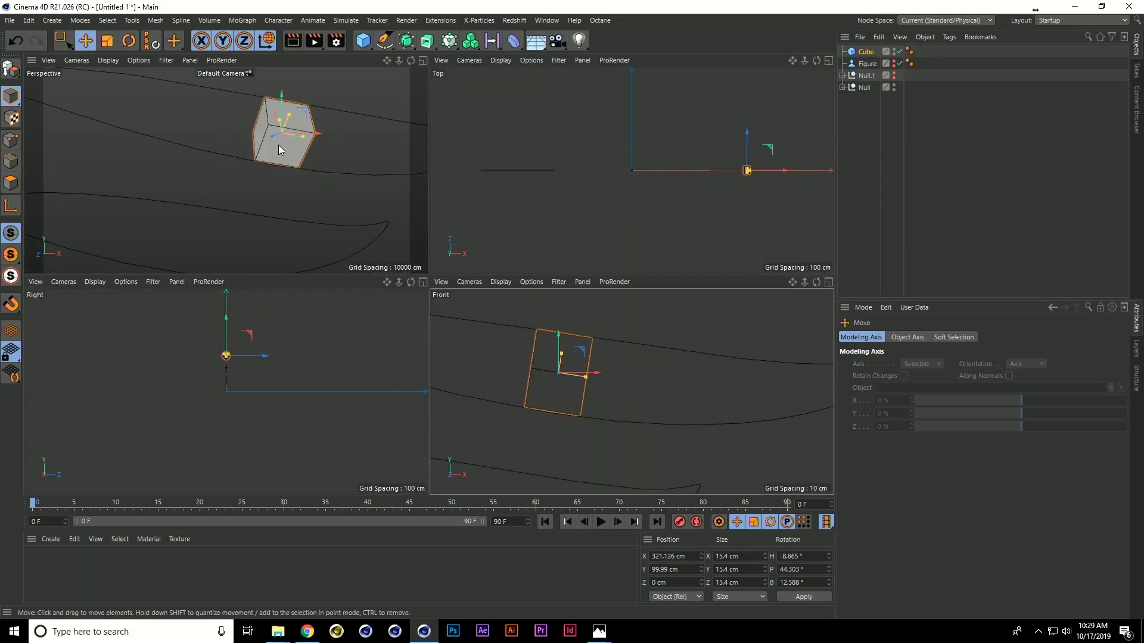
# - In polygon mode, extrude the cube's face left along the curve, scaled to about 87%
pyautogui.click(11, 182)
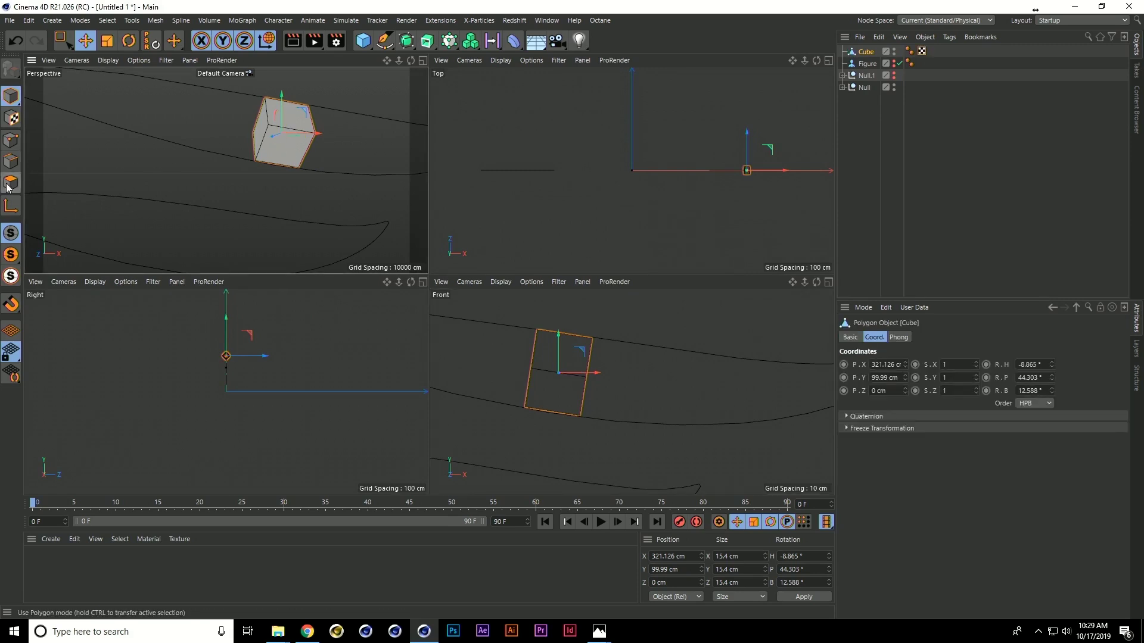
pyautogui.click(259, 118)
pyautogui.click(530, 334)
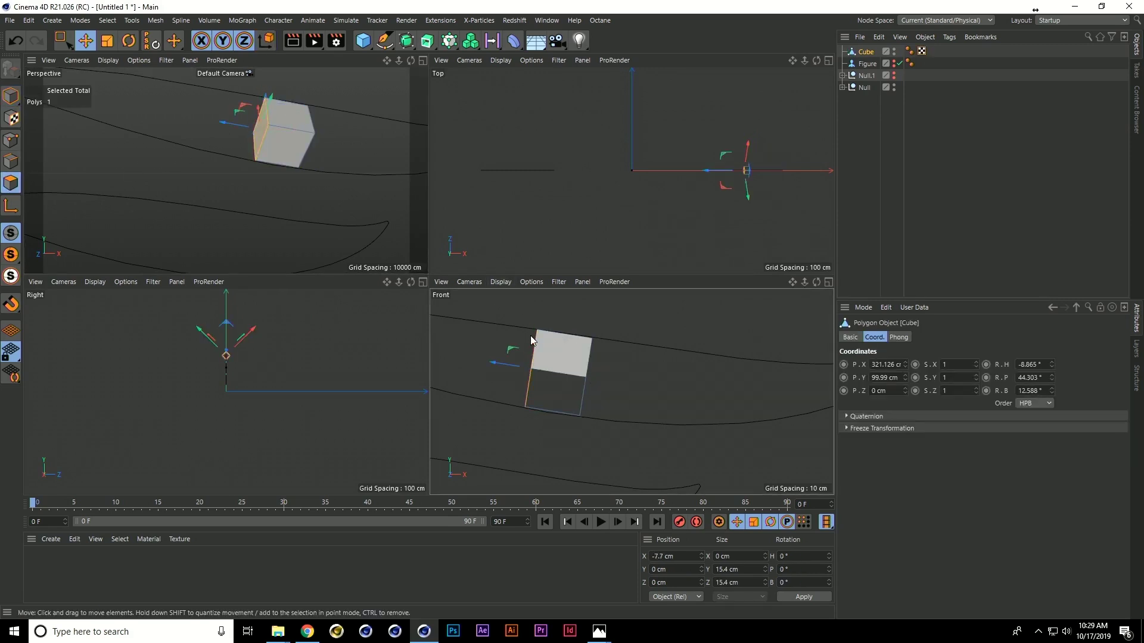
pyautogui.middleClick(551, 346)
pyautogui.scroll(5, 491, 317)
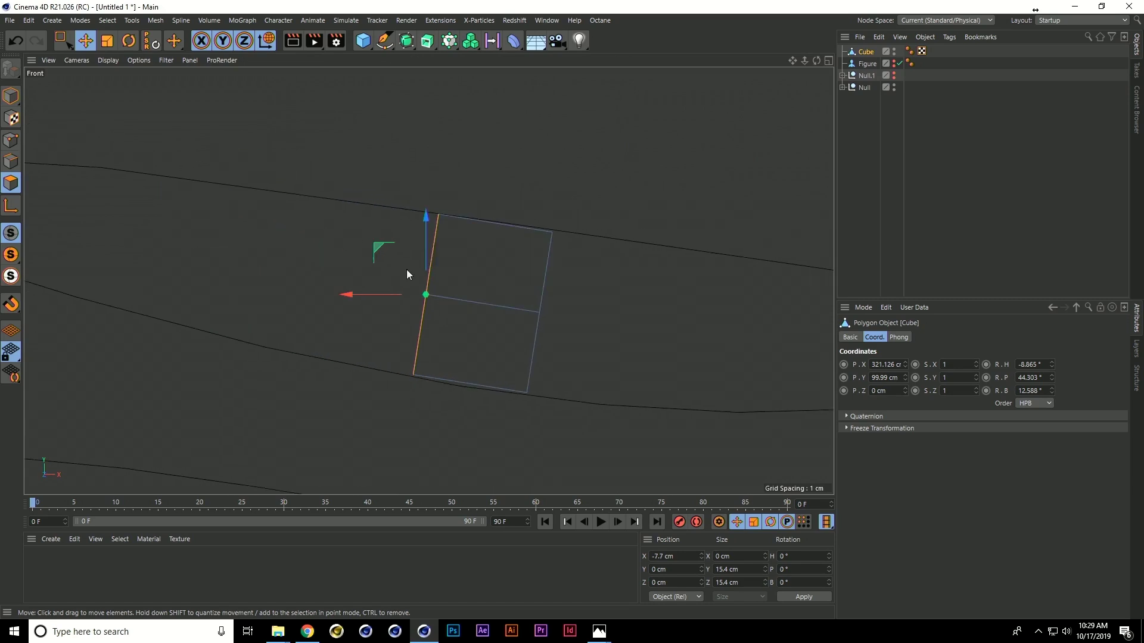
pyautogui.moveTo(378, 249); pyautogui.dragTo(227, 223)
pyautogui.hotkey('ctrl', 'z')
pyautogui.keyDown('alt'); pyautogui.moveTo(227, 224); pyautogui.dragTo(432, 253, button='middle'); pyautogui.keyUp('alt')
pyautogui.moveTo(433, 254); pyautogui.dragTo(255, 213)
pyautogui.press('t')
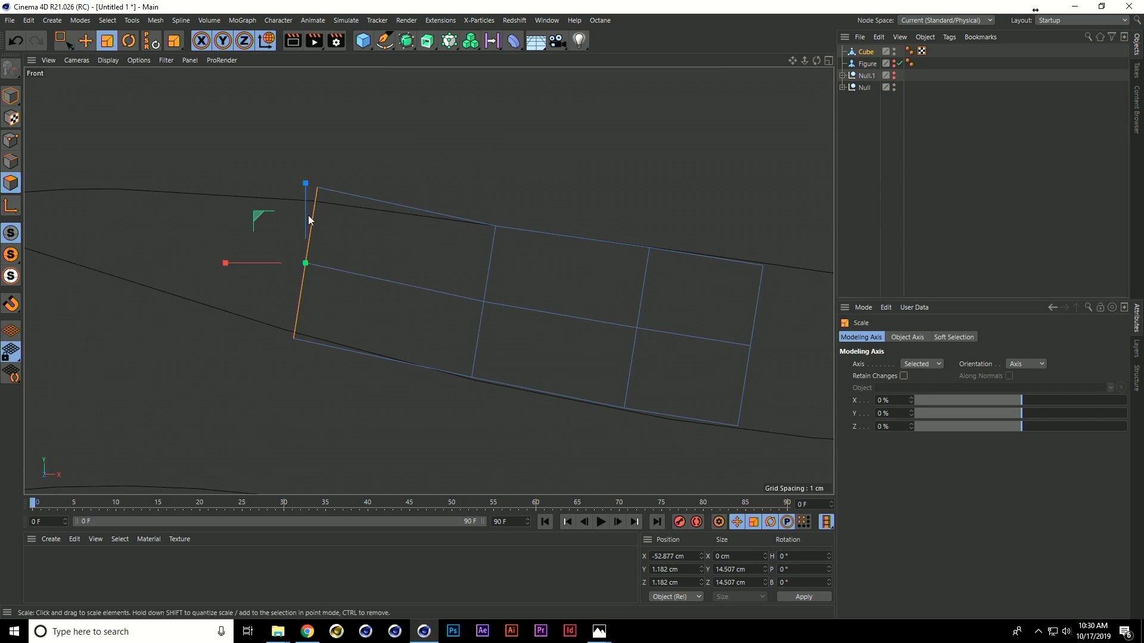
pyautogui.moveTo(463, 224); pyautogui.dragTo(368, 227)
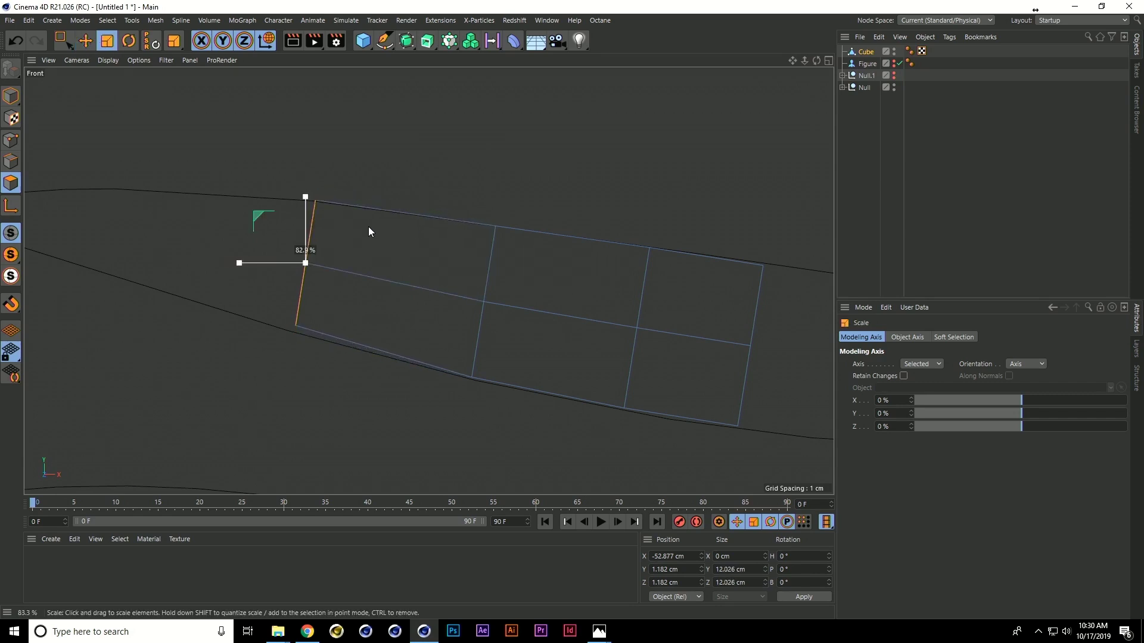
pyautogui.press('e')
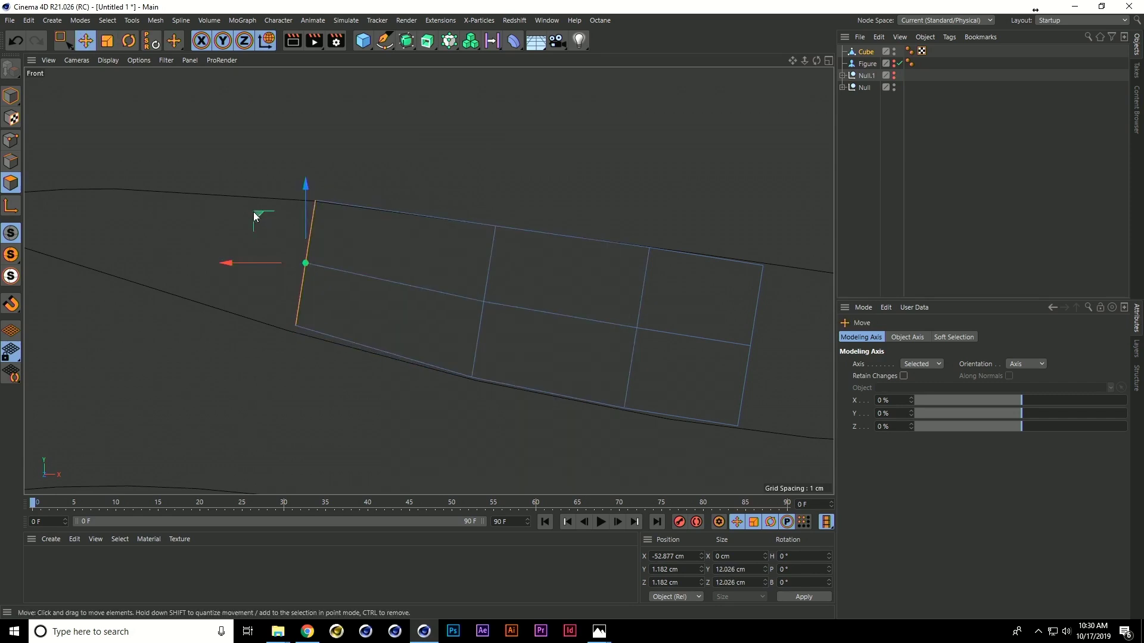
pyautogui.moveTo(256, 216); pyautogui.dragTo(254, 221)
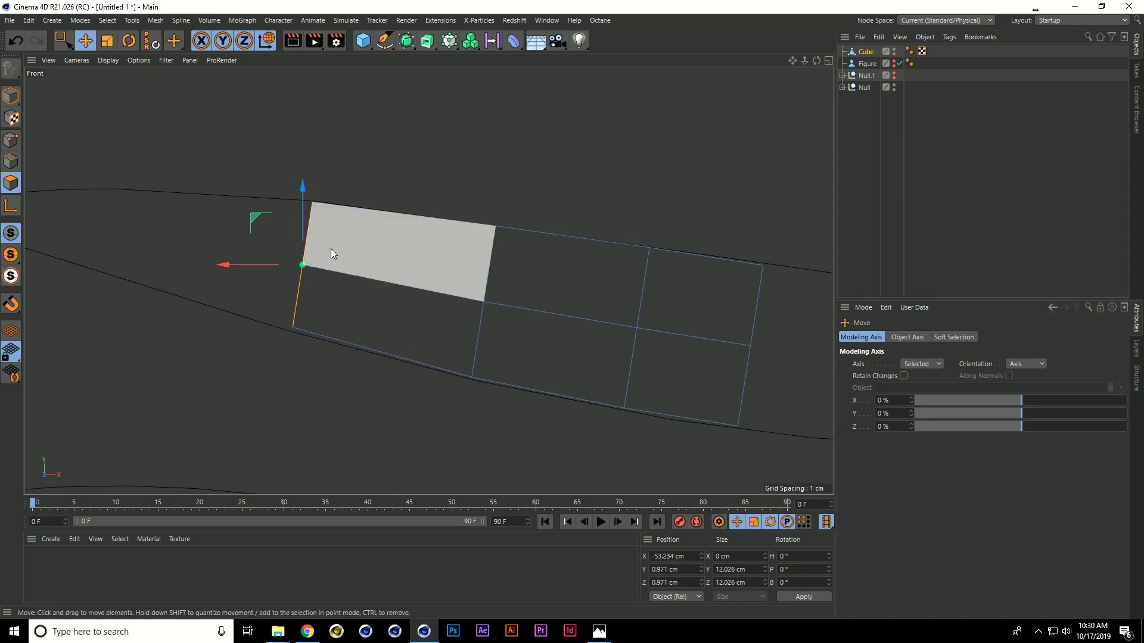
# - Extrude more segments toward the left tip, tapering the end edge to 8.19, 5.078 and 2.56 cm
pyautogui.keyDown('alt'); pyautogui.moveTo(299, 237); pyautogui.dragTo(464, 237, button='middle'); pyautogui.keyUp('alt')
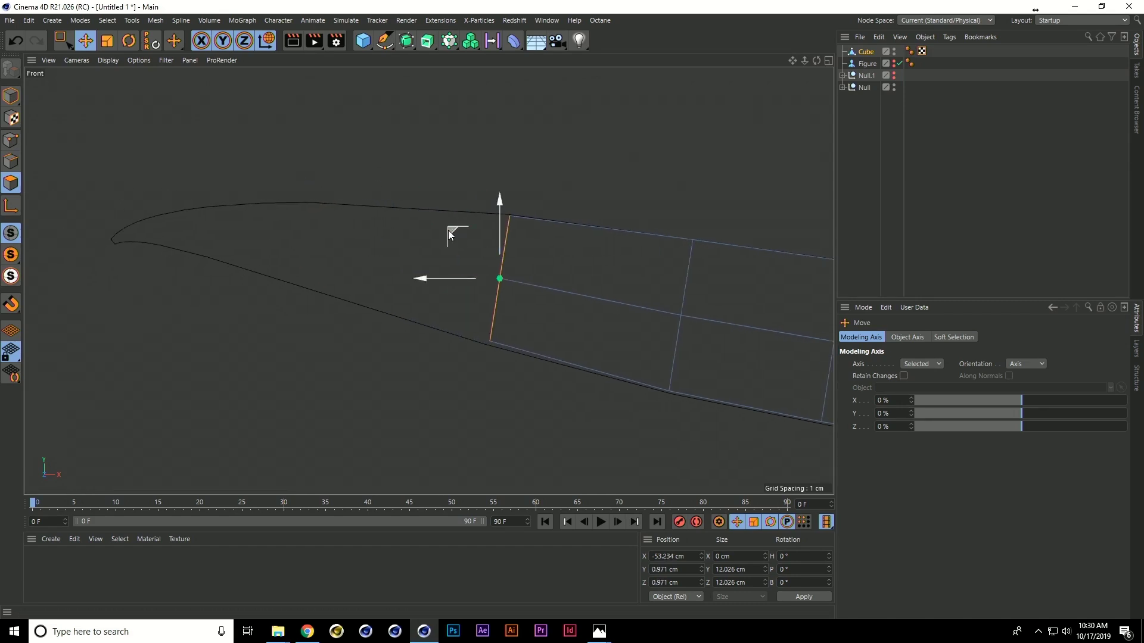
pyautogui.keyDown('ctrl'); pyautogui.moveTo(448, 230); pyautogui.dragTo(268, 194); pyautogui.keyUp('ctrl')
pyautogui.press('t')
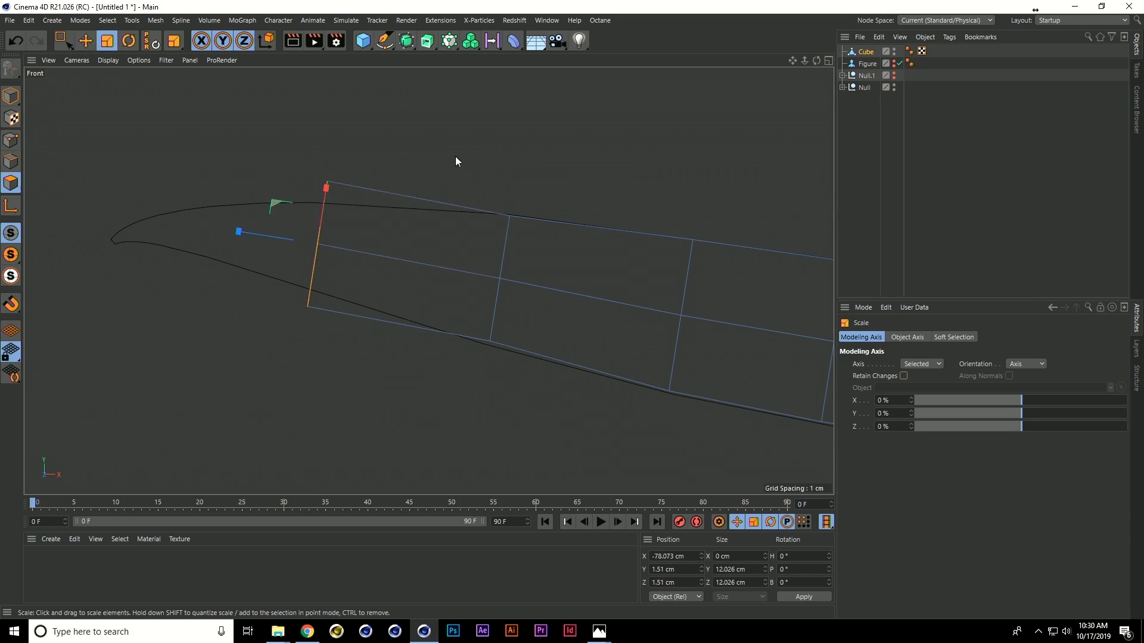
pyautogui.moveTo(455, 156); pyautogui.dragTo(158, 182)
pyautogui.press('w')
pyautogui.press('e')
pyautogui.press('t')
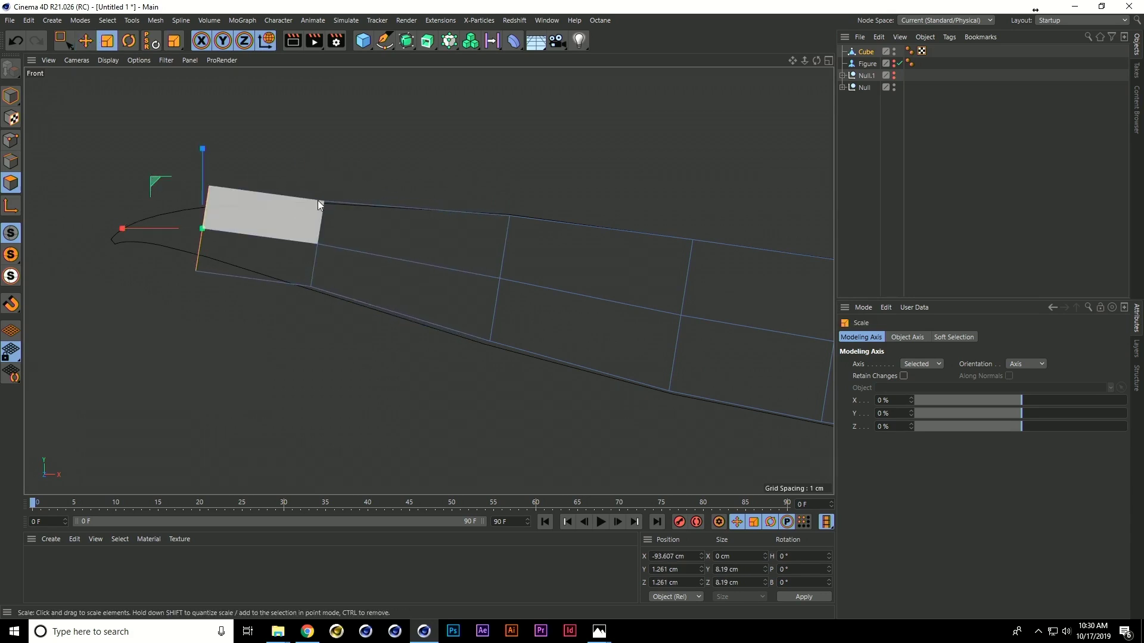
pyautogui.moveTo(316, 177); pyautogui.dragTo(163, 198)
pyautogui.press('e')
pyautogui.press('e')
pyautogui.press('t')
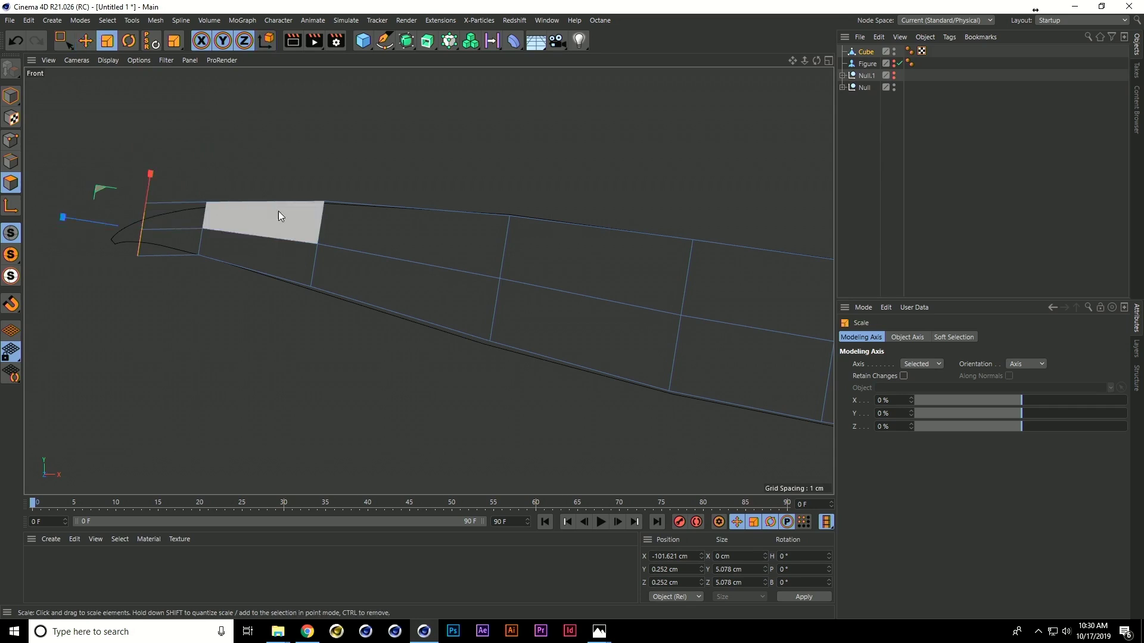
pyautogui.moveTo(277, 211); pyautogui.dragTo(3, 189)
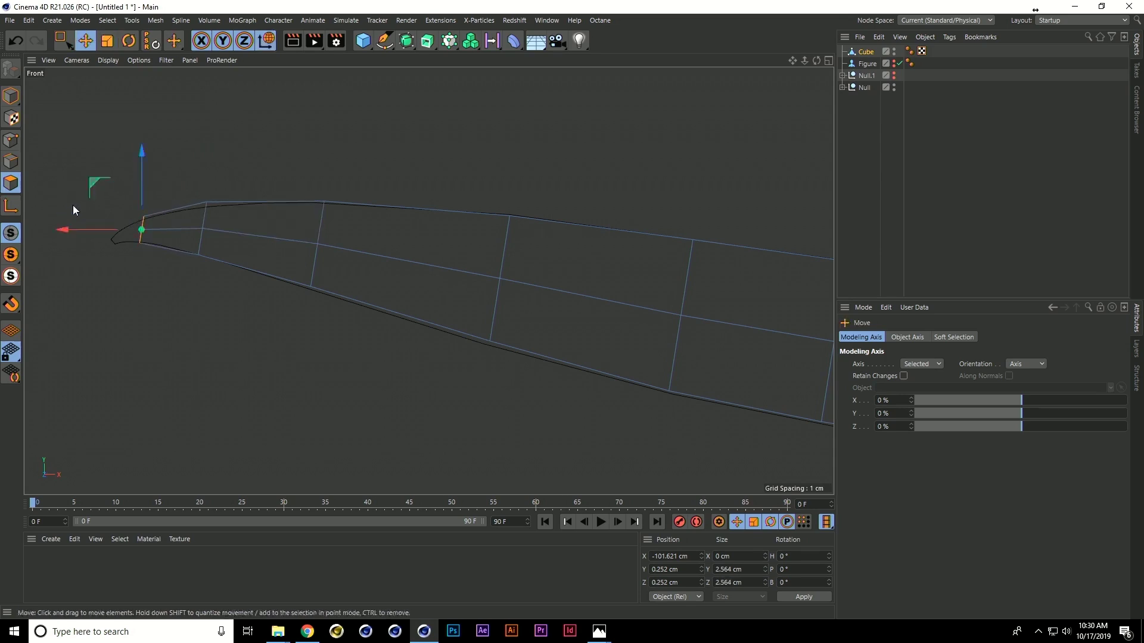
# - Rotate and move the final end edge so it fits the curve's left tip
pyautogui.press('r')
pyautogui.moveTo(178, 195); pyautogui.dragTo(168, 187)
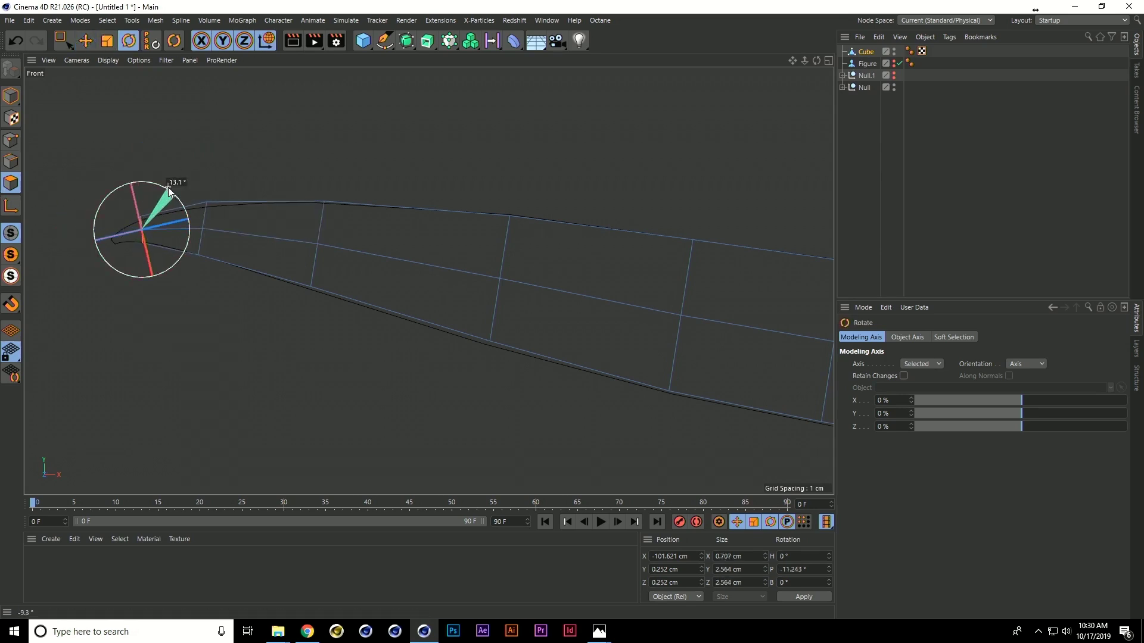
pyautogui.press('e')
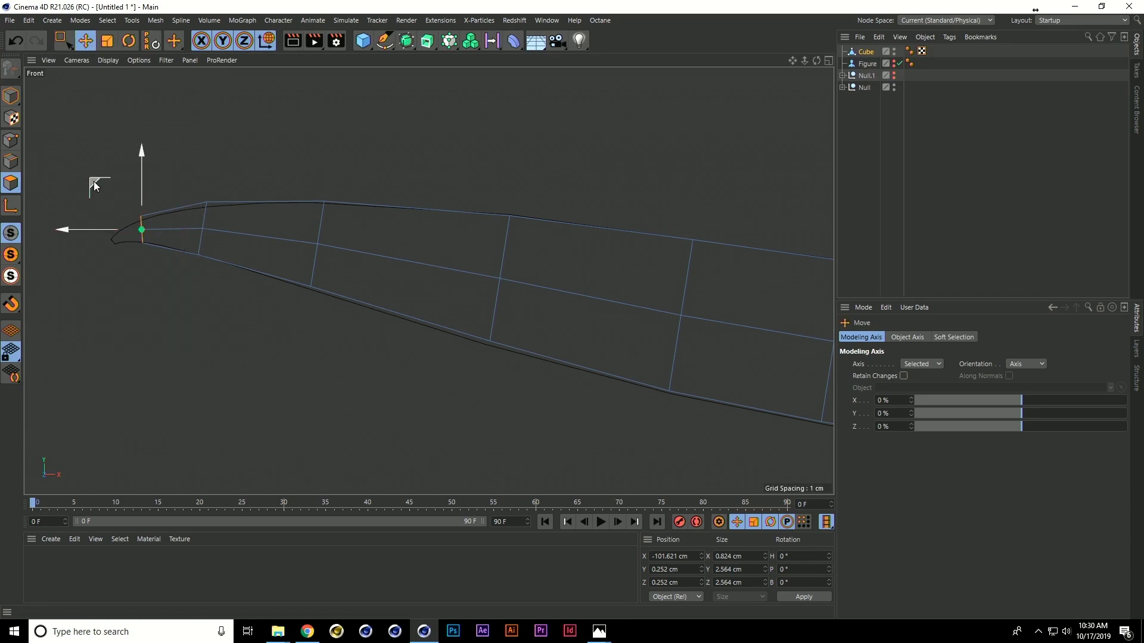
pyautogui.moveTo(92, 178); pyautogui.dragTo(67, 188)
pyautogui.press('r')
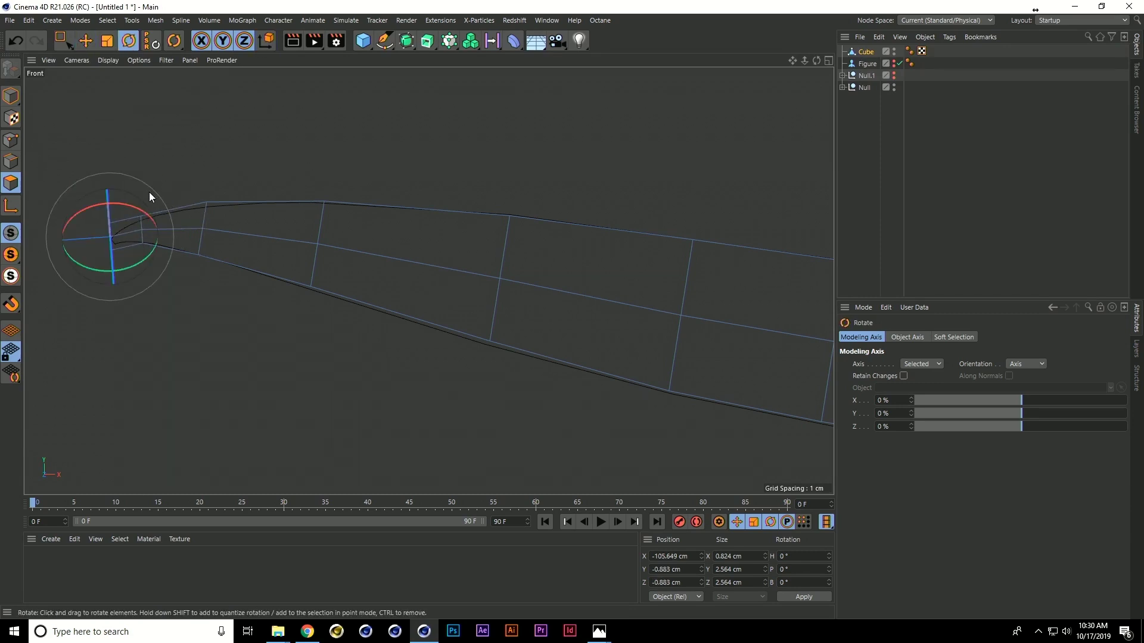
pyautogui.moveTo(148, 202); pyautogui.dragTo(66, 189)
pyautogui.press('e')
pyautogui.scroll(3, 291, 245)
pyautogui.middleClick(291, 245)
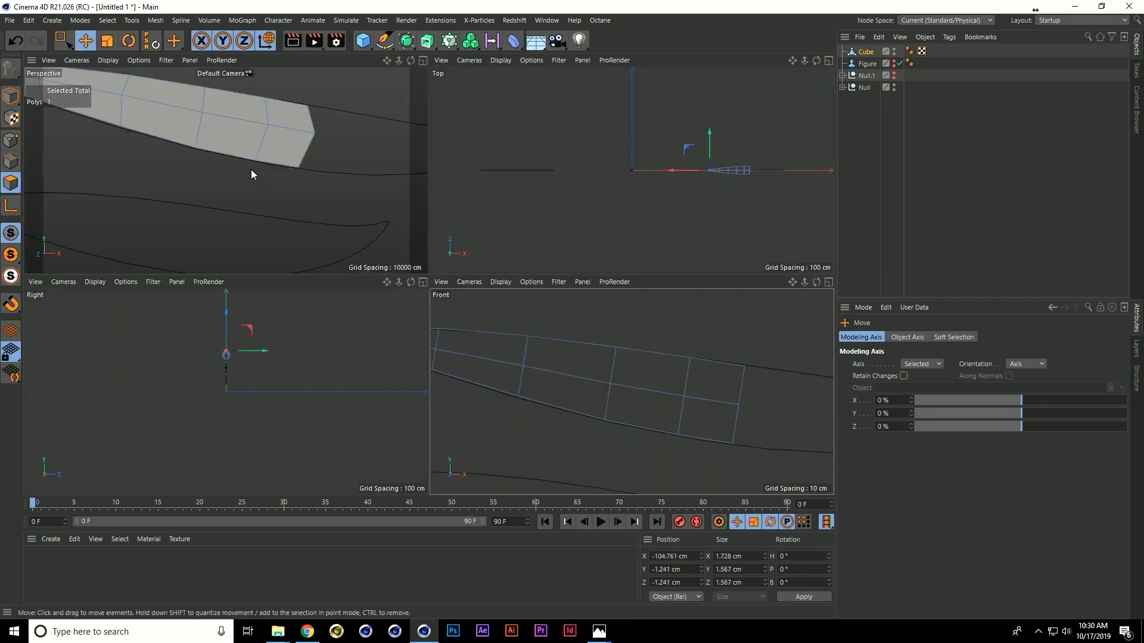
# - Extrude the opposite end polygon right along the curve and shrink it to about 92%
pyautogui.keyDown('alt'); pyautogui.moveTo(288, 165); pyautogui.dragTo(309, 140); pyautogui.keyUp('alt')
pyautogui.click(305, 141)
pyautogui.middleClick(323, 162)
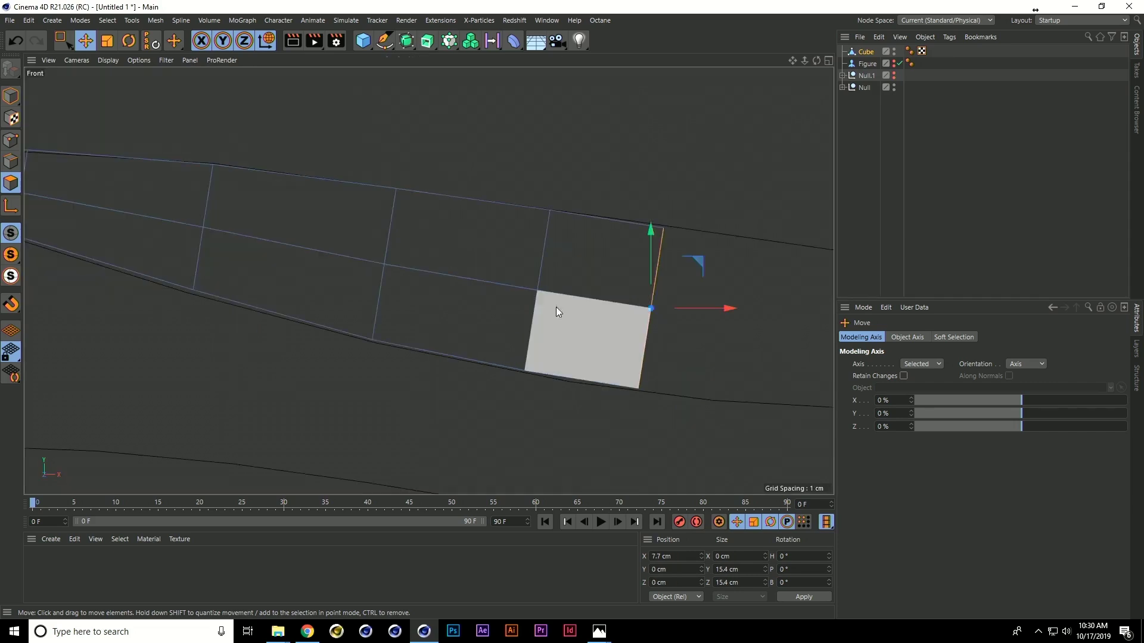
pyautogui.press('F4')
pyautogui.moveTo(508, 255); pyautogui.dragTo(708, 258)
pyautogui.press('r')
pyautogui.press('t')
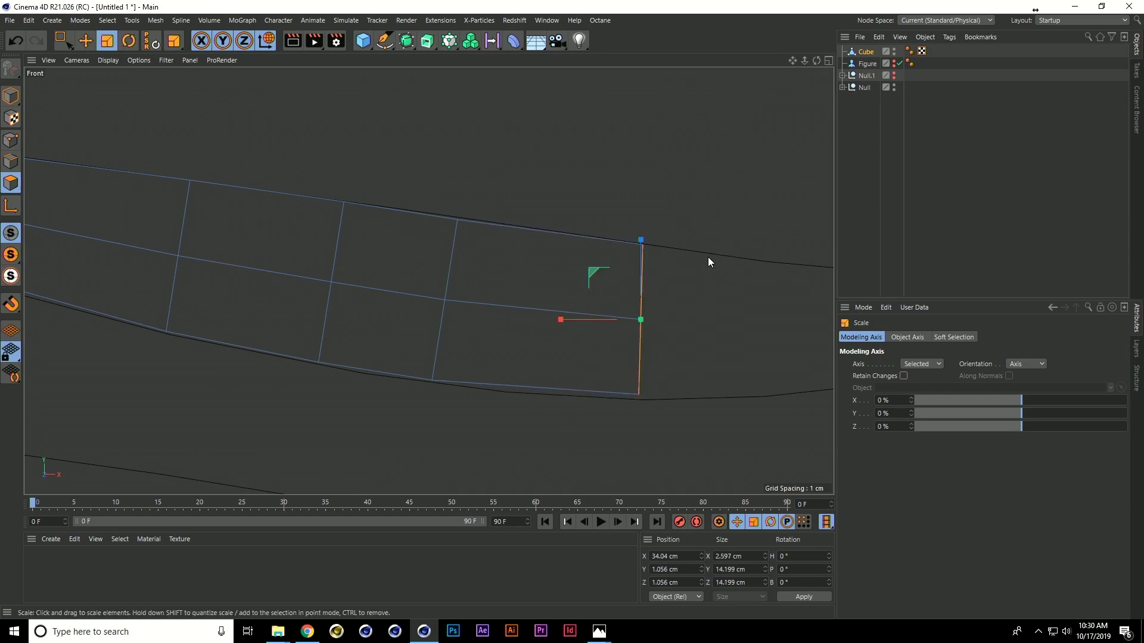
pyautogui.keyDown('alt'); pyautogui.moveTo(708, 257); pyautogui.dragTo(514, 309, button='middle'); pyautogui.keyUp('alt')
pyautogui.middleClick(555, 297)
pyautogui.keyDown('alt'); pyautogui.moveTo(359, 139); pyautogui.dragTo(241, 174); pyautogui.keyUp('alt')
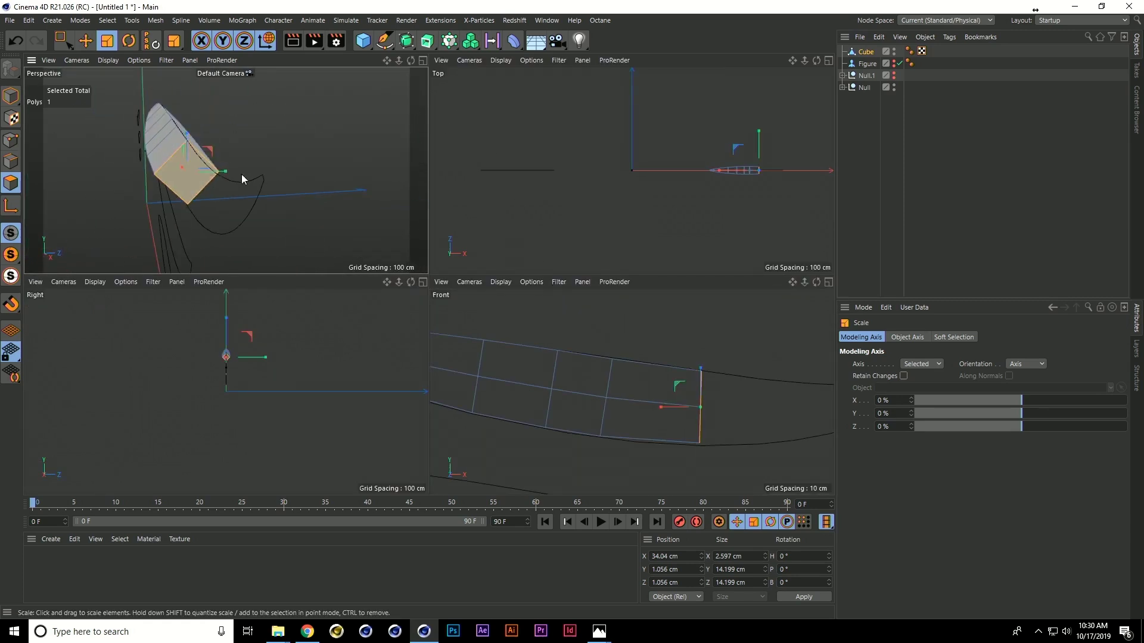
pyautogui.click(208, 163)
pyautogui.moveTo(226, 174); pyautogui.dragTo(248, 157)
pyautogui.hotkey('ctrl', 'z')
pyautogui.hotkey('ctrl', 'z')
pyautogui.hotkey('ctrl', 'z')
# - Extrude two more segments rightward, shrinking the end face to 11.757 cm
pyautogui.keyDown('alt'); pyautogui.moveTo(608, 331); pyautogui.dragTo(631, 354, button='middle'); pyautogui.keyUp('alt')
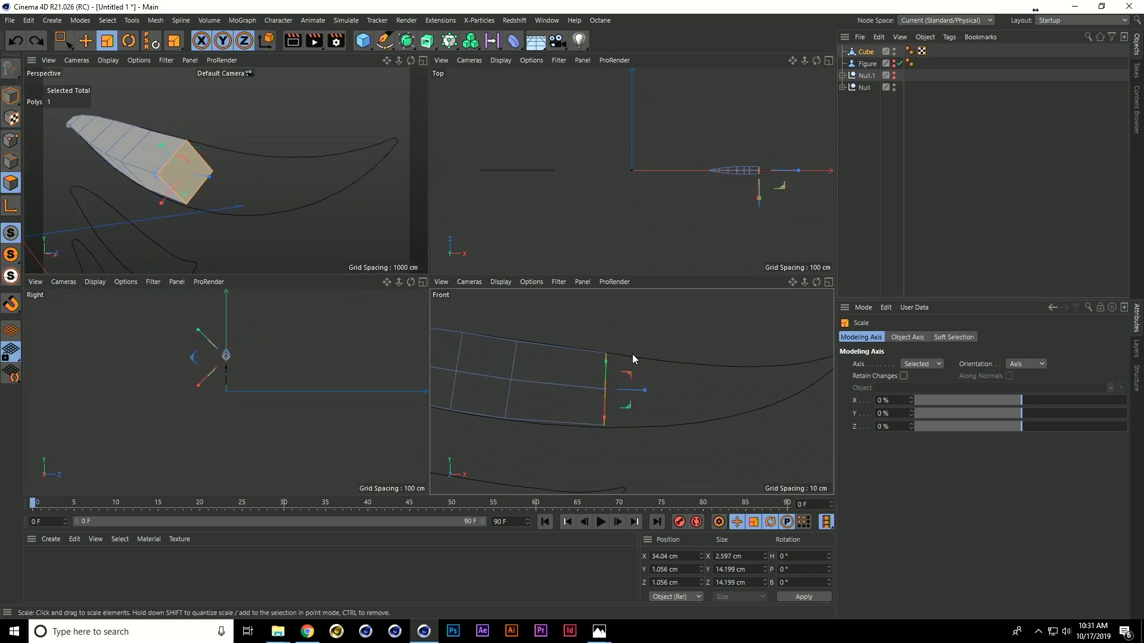
pyautogui.press('e')
pyautogui.click(587, 366)
pyautogui.keyDown('ctrl'); pyautogui.moveTo(585, 367); pyautogui.dragTo(671, 372); pyautogui.keyUp('ctrl')
pyautogui.press('t')
pyautogui.moveTo(777, 370); pyautogui.dragTo(749, 383)
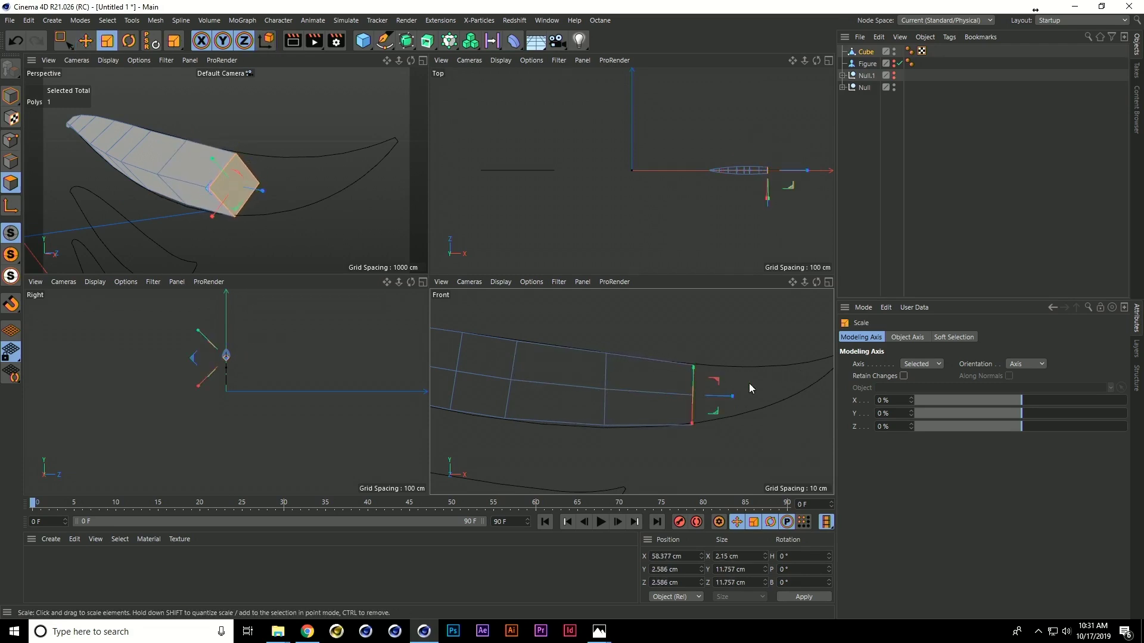
pyautogui.keyDown('alt'); pyautogui.moveTo(749, 384); pyautogui.dragTo(596, 378, button='middle'); pyautogui.keyUp('alt')
pyautogui.press('w')
pyautogui.press('e')
pyautogui.keyDown('ctrl'); pyautogui.moveTo(530, 367); pyautogui.dragTo(488, 376); pyautogui.keyUp('ctrl')
# - Extrude a final segment up toward the right tip, scaled to 57% and tilted to follow the curve
pyautogui.press('t')
pyautogui.press('w')
pyautogui.press('e')
pyautogui.press('w')
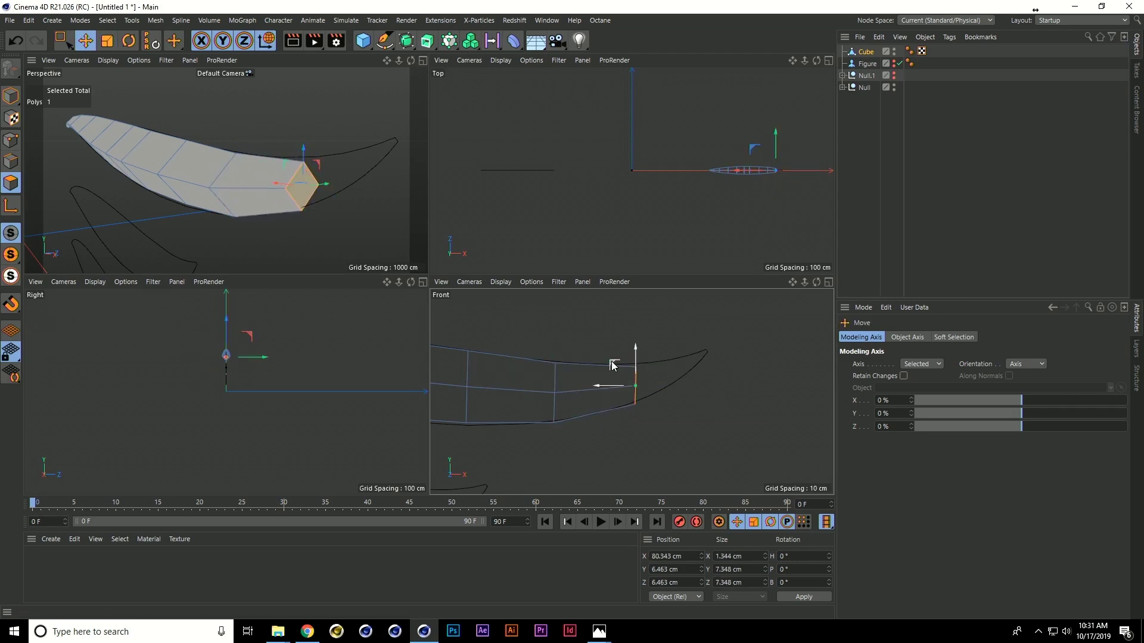
pyautogui.keyDown('ctrl'); pyautogui.moveTo(613, 365); pyautogui.dragTo(665, 343); pyautogui.keyUp('ctrl')
pyautogui.press('r')
pyautogui.press('t')
pyautogui.press('w')
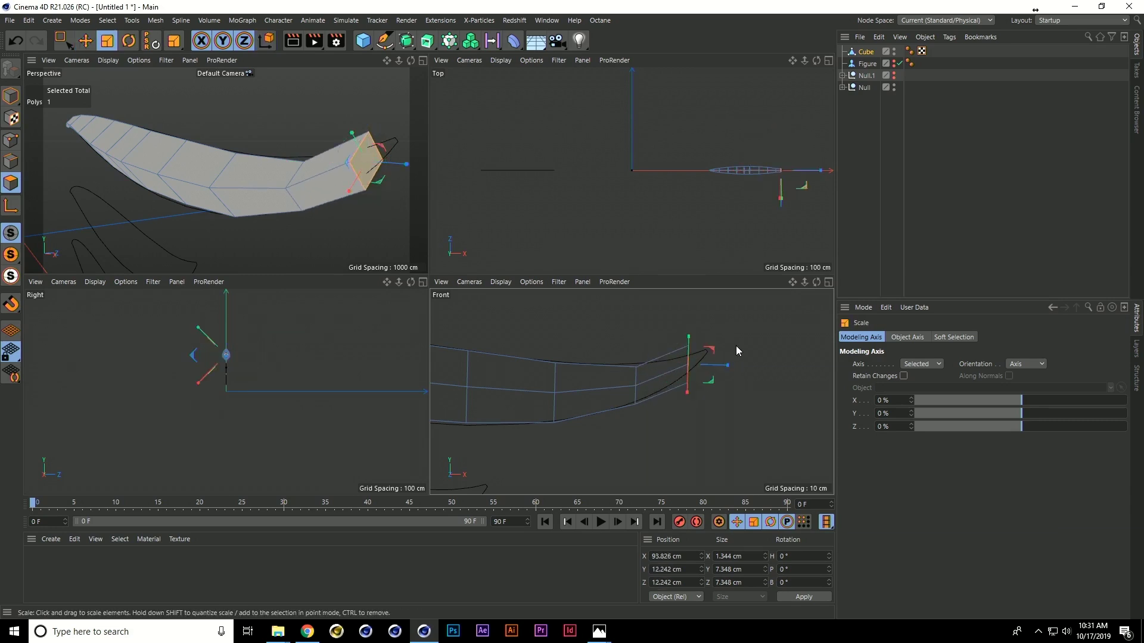
pyautogui.moveTo(735, 345); pyautogui.dragTo(492, 355)
pyautogui.press('r')
pyautogui.press('w')
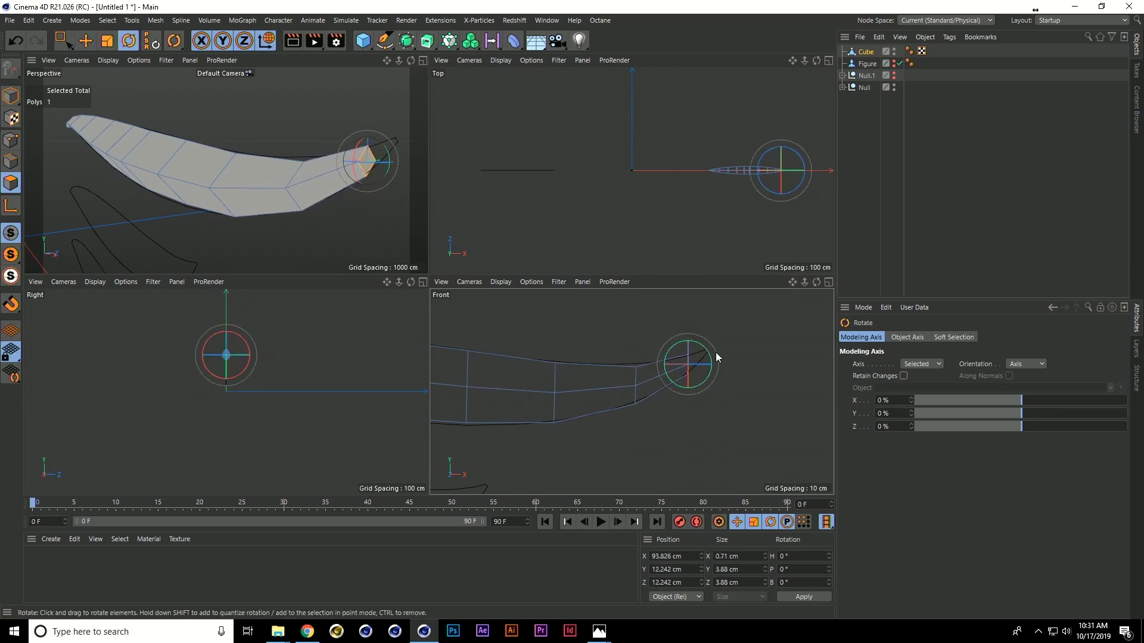
pyautogui.moveTo(712, 358); pyautogui.dragTo(240, 278)
pyautogui.scroll(5, 739, 355)
pyautogui.press('t')
pyautogui.press('w')
pyautogui.press('w')
pyautogui.press('e')
pyautogui.press('t')
pyautogui.scroll(-5, 313, 205)
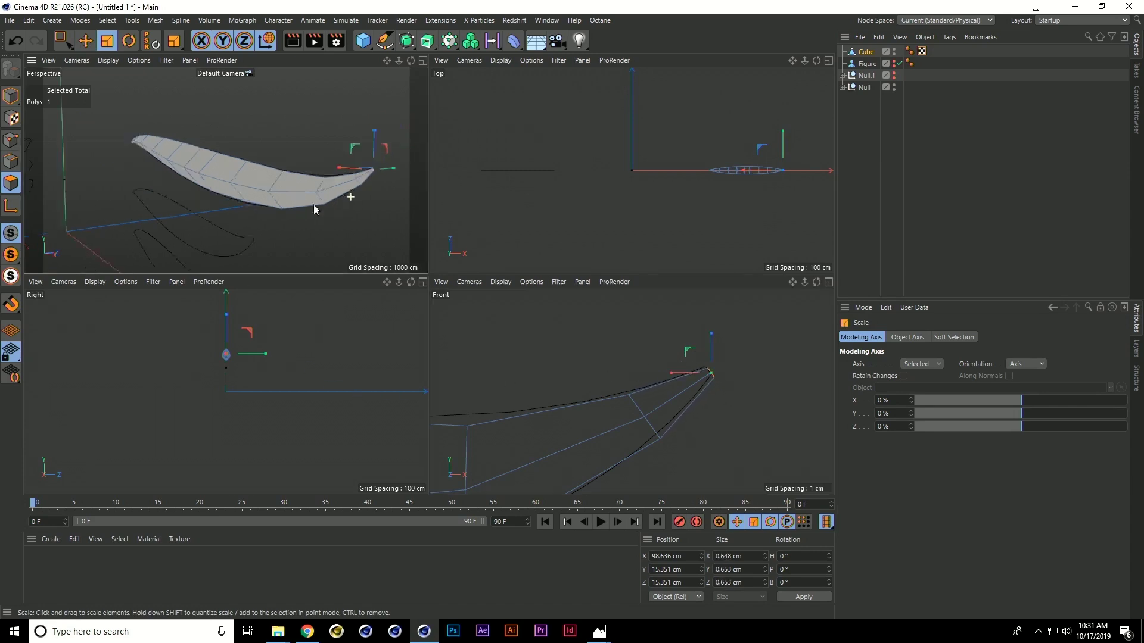
pyautogui.scroll(-3, 315, 188)
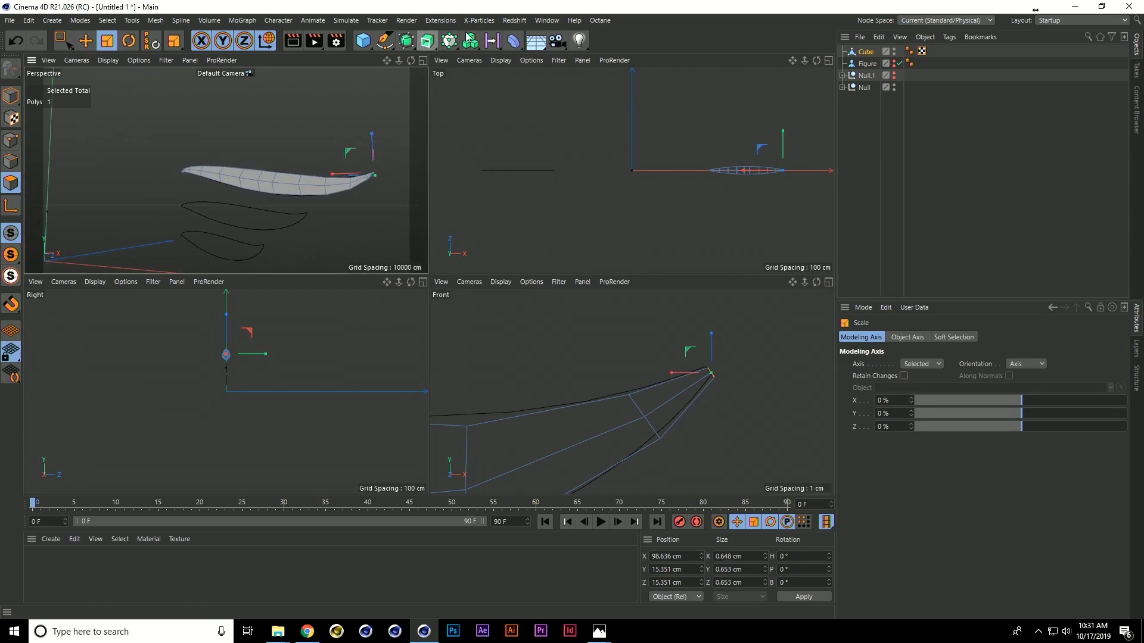
# - Add a Subdivision Surface, turn it off, and select the Cube mesh in the perspective view
pyautogui.keyDown('alt'); pyautogui.click(407, 40); pyautogui.keyUp('alt')
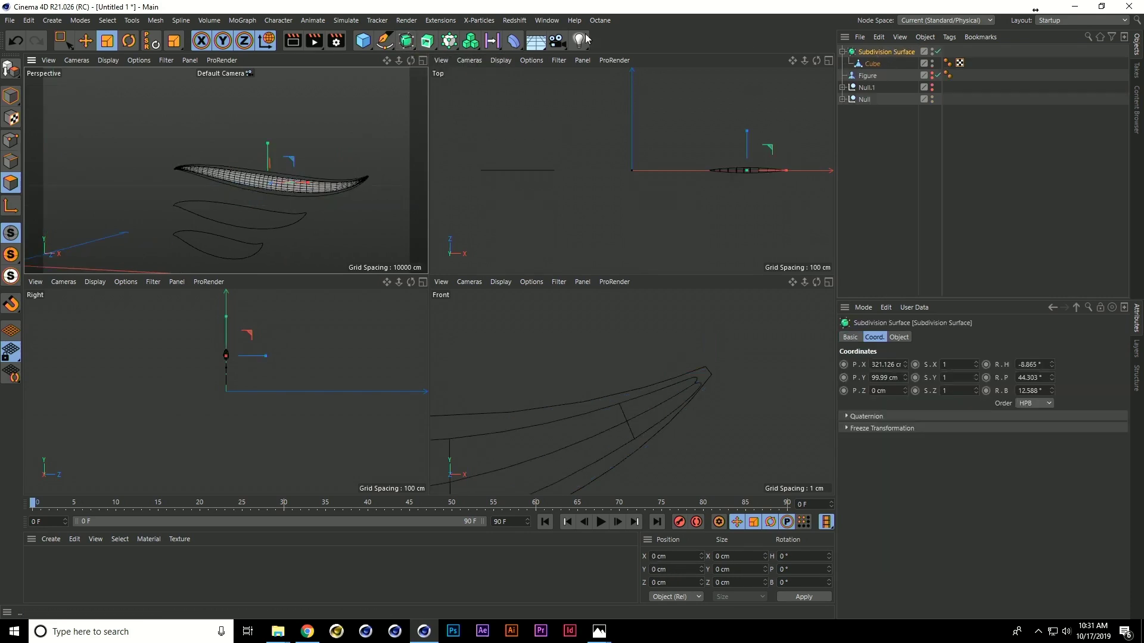
pyautogui.click(880, 62)
pyautogui.click(888, 52)
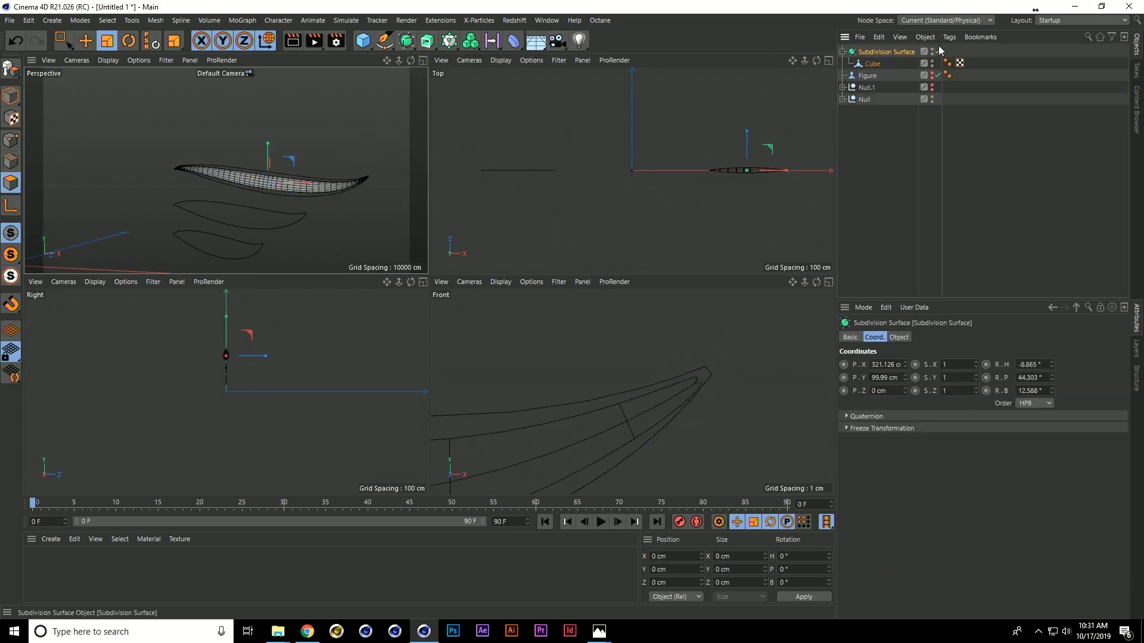
pyautogui.click(937, 52)
pyautogui.click(872, 64)
pyautogui.middleClick(342, 173)
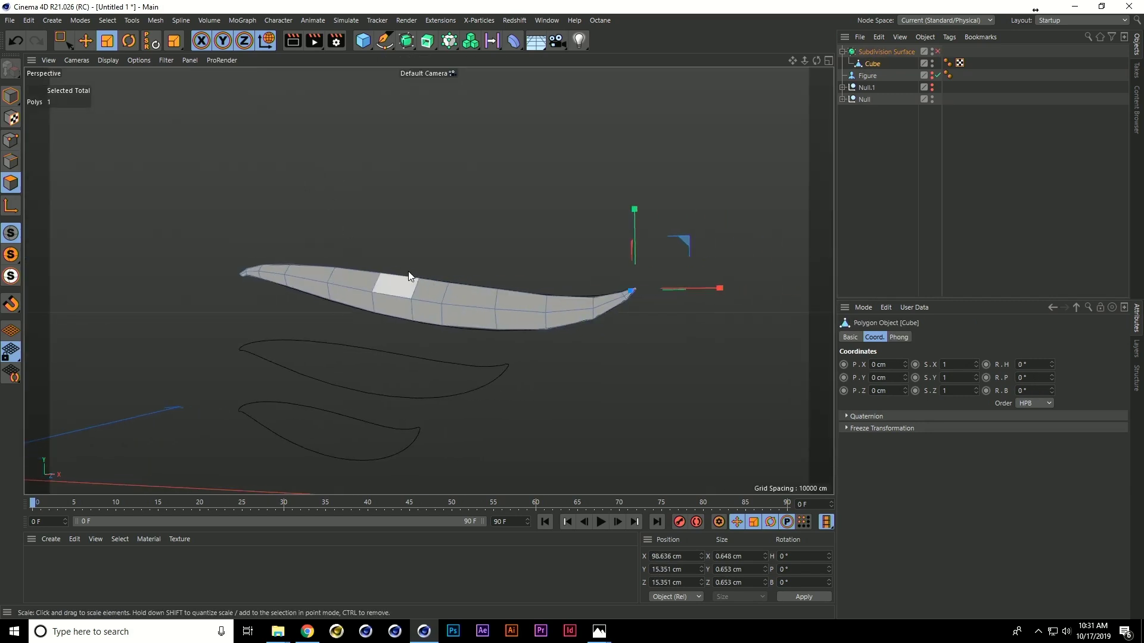
# - Cut three edge loops near the feather's tip with Loop/Path Cut (K, L)
pyautogui.press('k')
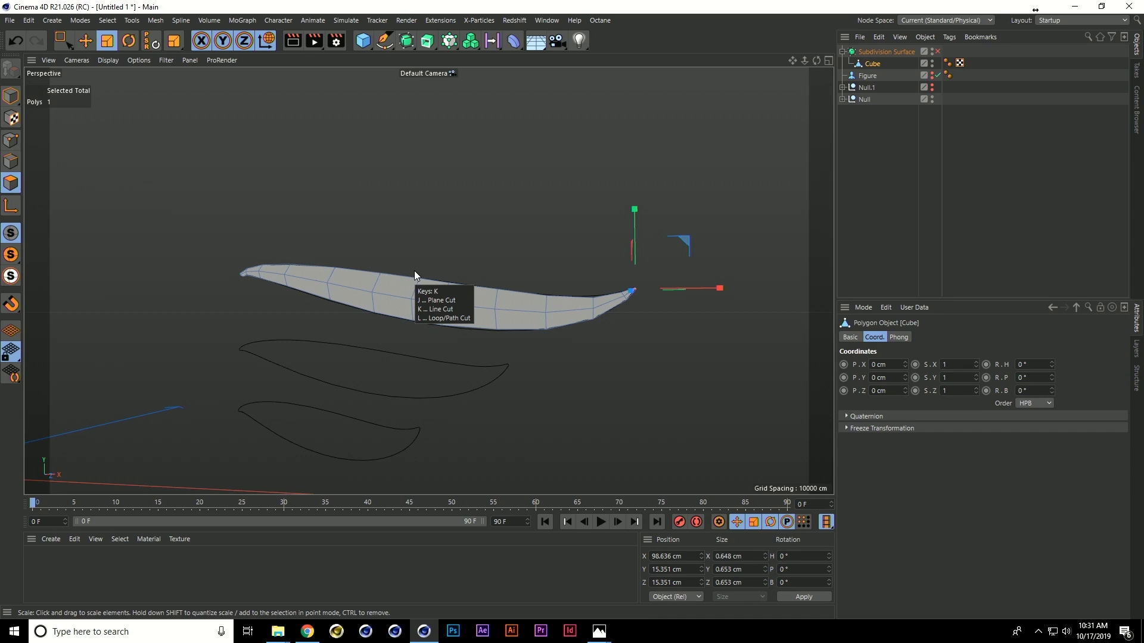
pyautogui.press('l')
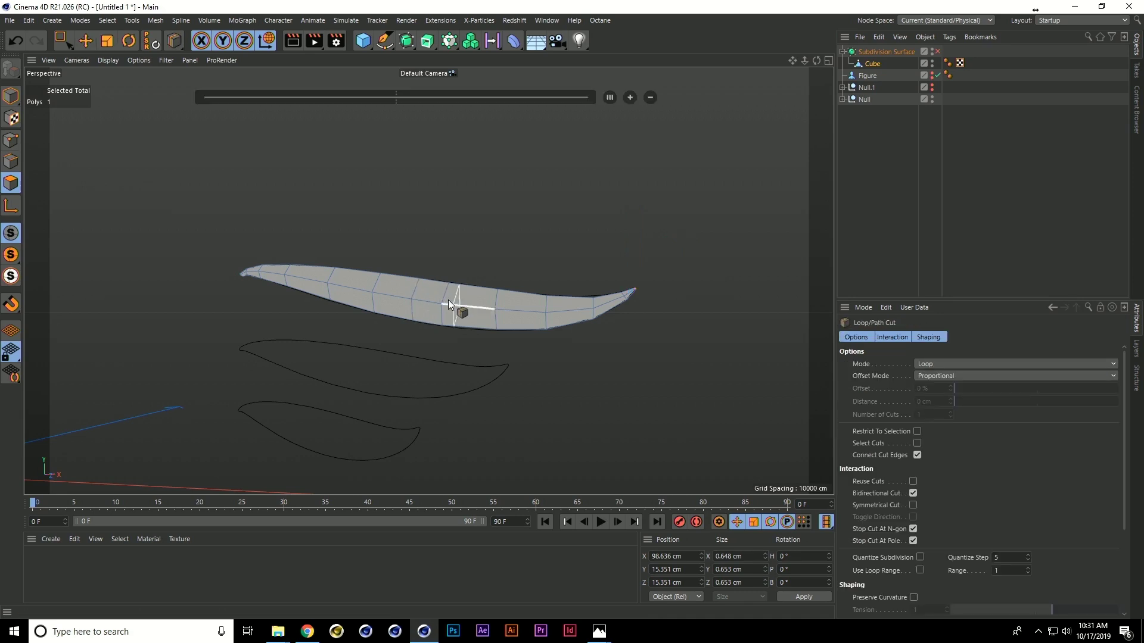
pyautogui.keyDown('alt'); pyautogui.moveTo(410, 295); pyautogui.dragTo(467, 318); pyautogui.keyUp('alt')
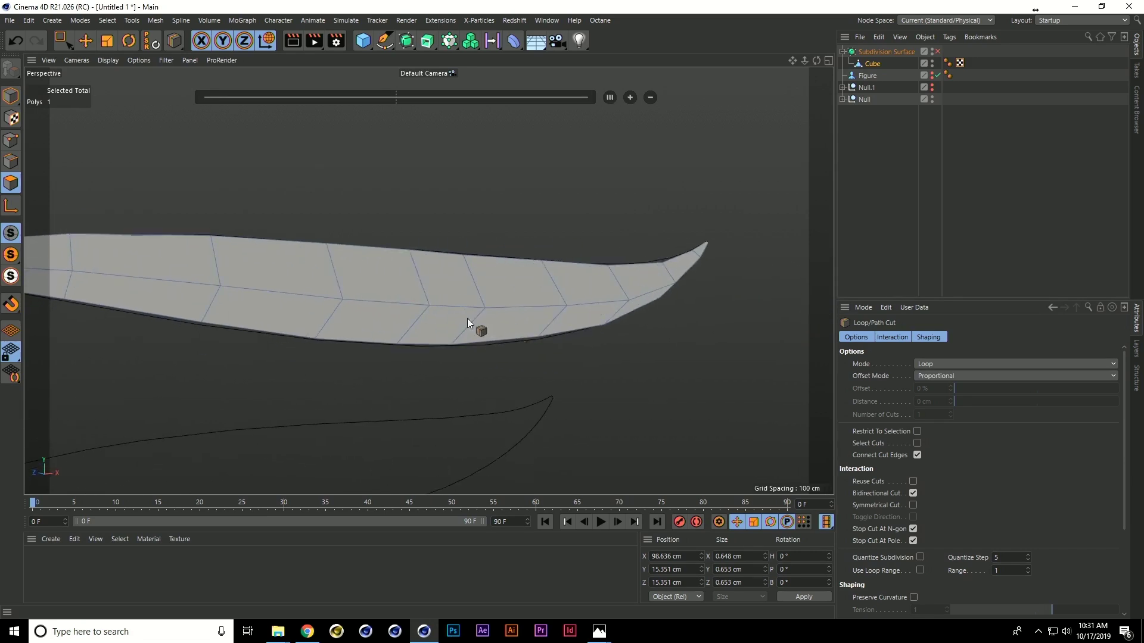
pyautogui.click(424, 295)
pyautogui.click(424, 316)
pyautogui.keyDown('alt'); pyautogui.moveTo(424, 315); pyautogui.dragTo(496, 300); pyautogui.keyUp('alt')
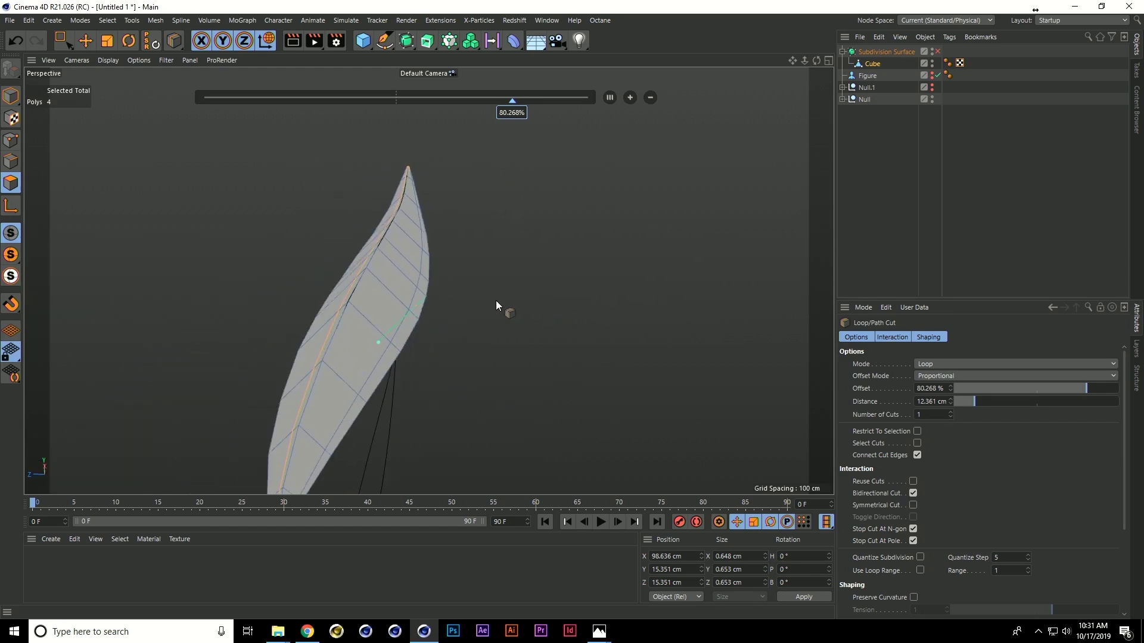
pyautogui.click(385, 252)
# - Re-enable the Subdivision Surface and return to Model mode
pyautogui.click(937, 51)
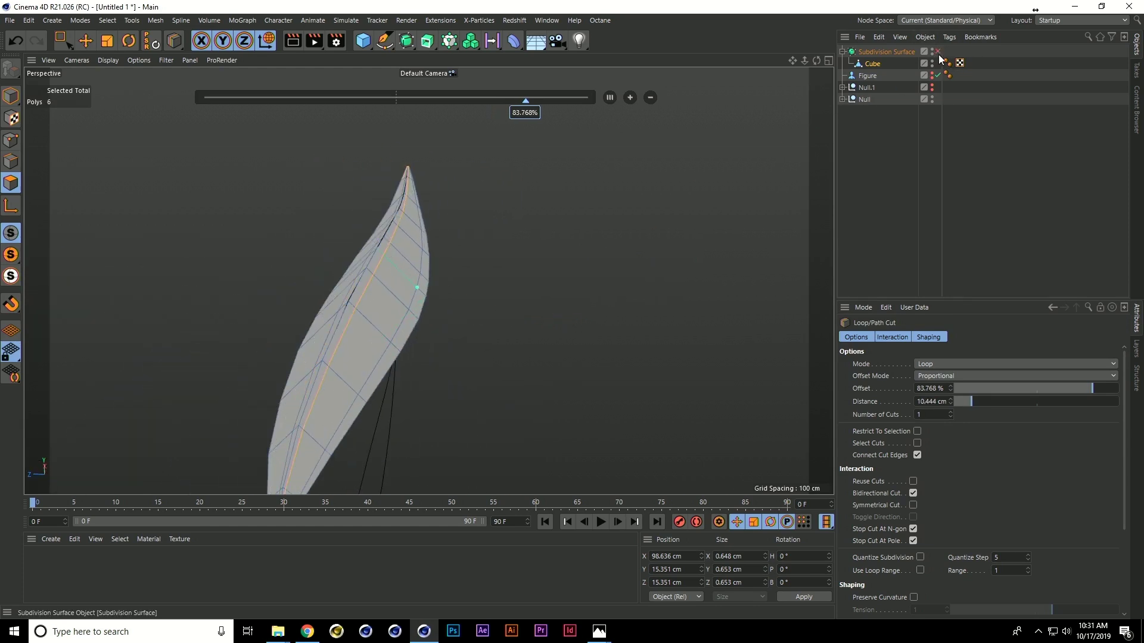
pyautogui.keyDown('alt'); pyautogui.moveTo(646, 194); pyautogui.dragTo(359, 202); pyautogui.keyUp('alt')
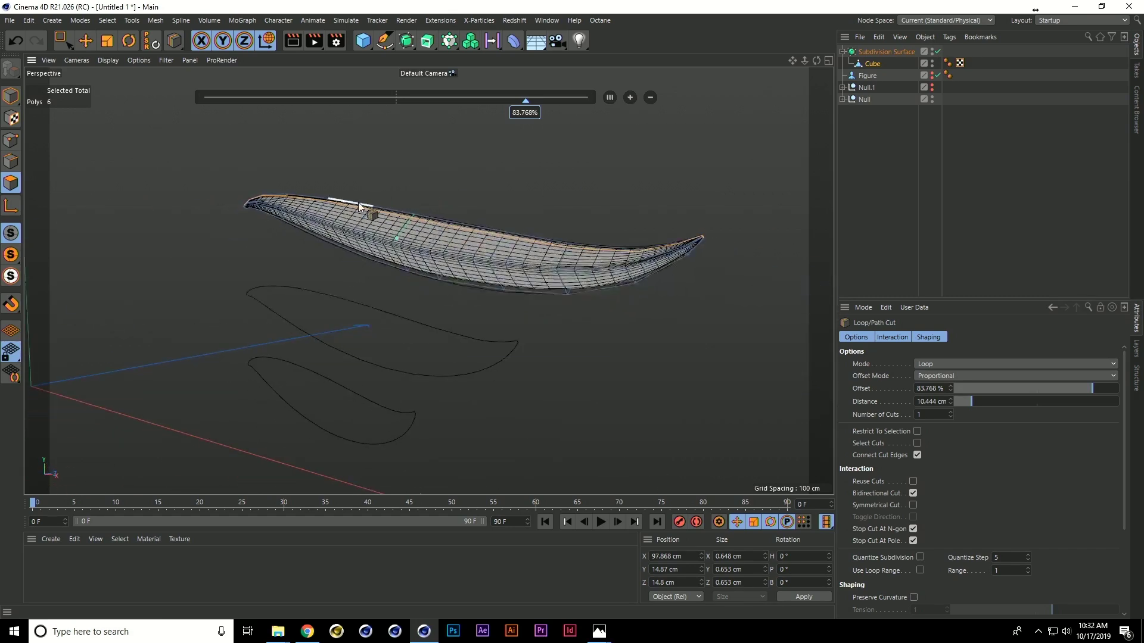
pyautogui.click(11, 95)
pyautogui.keyDown('alt'); pyautogui.moveTo(418, 167); pyautogui.dragTo(446, 194); pyautogui.keyUp('alt')
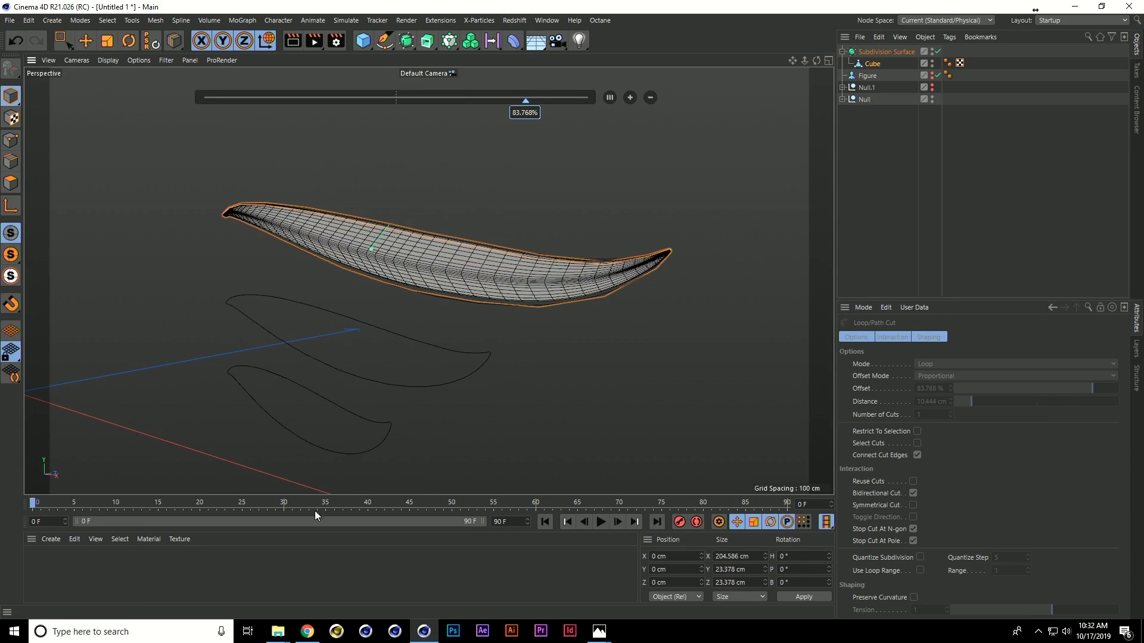
# - Create the default material Mat in the Material Manager, then open and close its editor
pyautogui.doubleClick(289, 562)
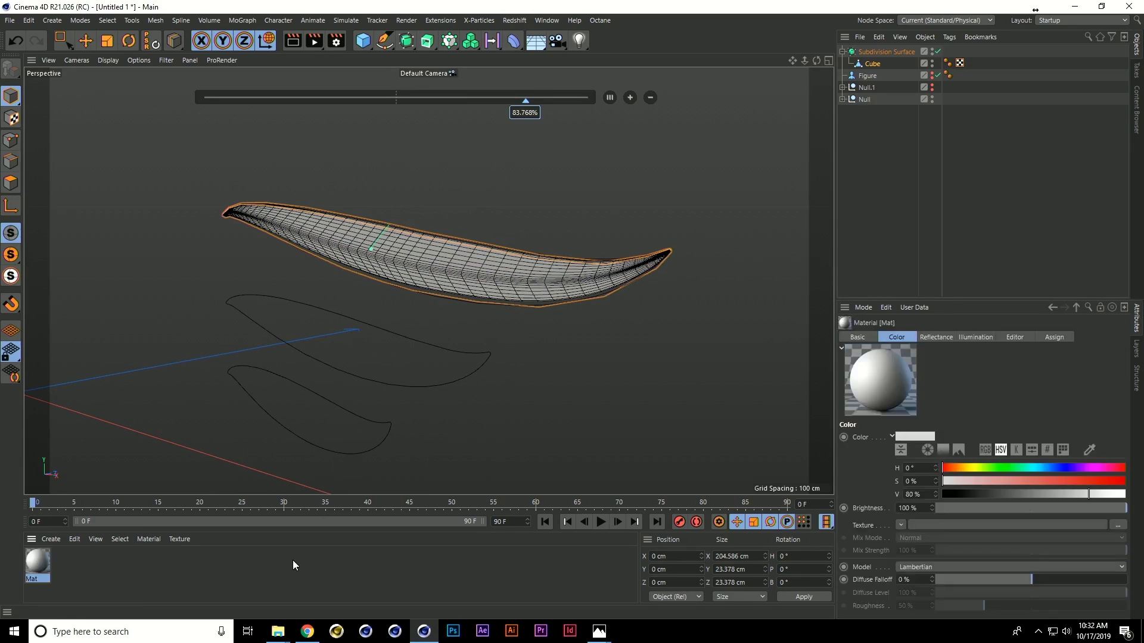
pyautogui.doubleClick(34, 565)
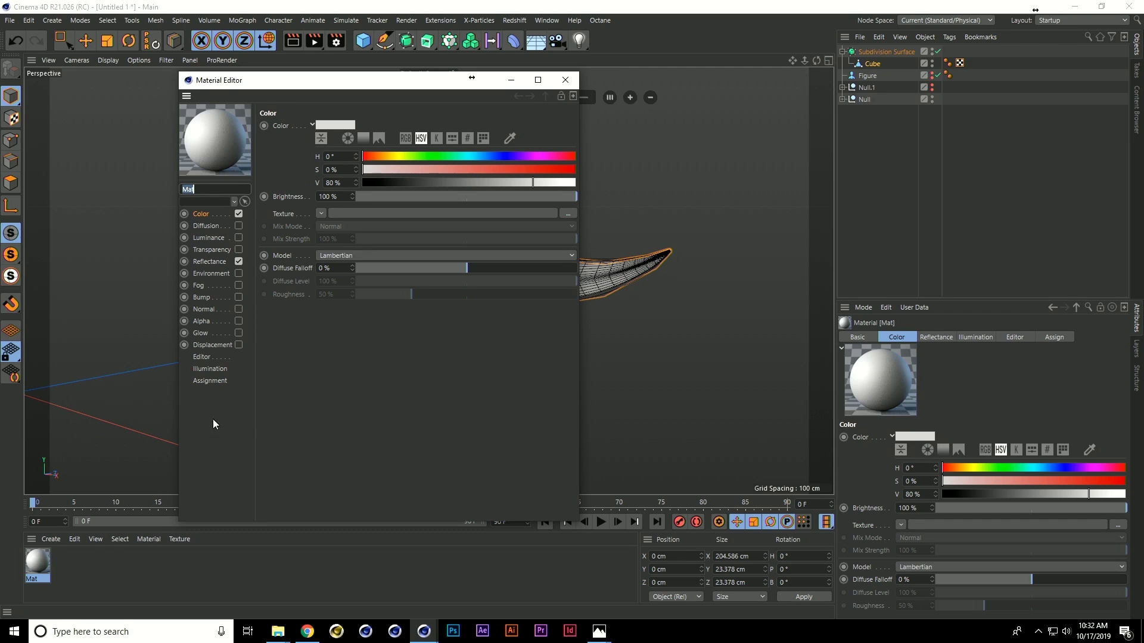
pyautogui.click(565, 80)
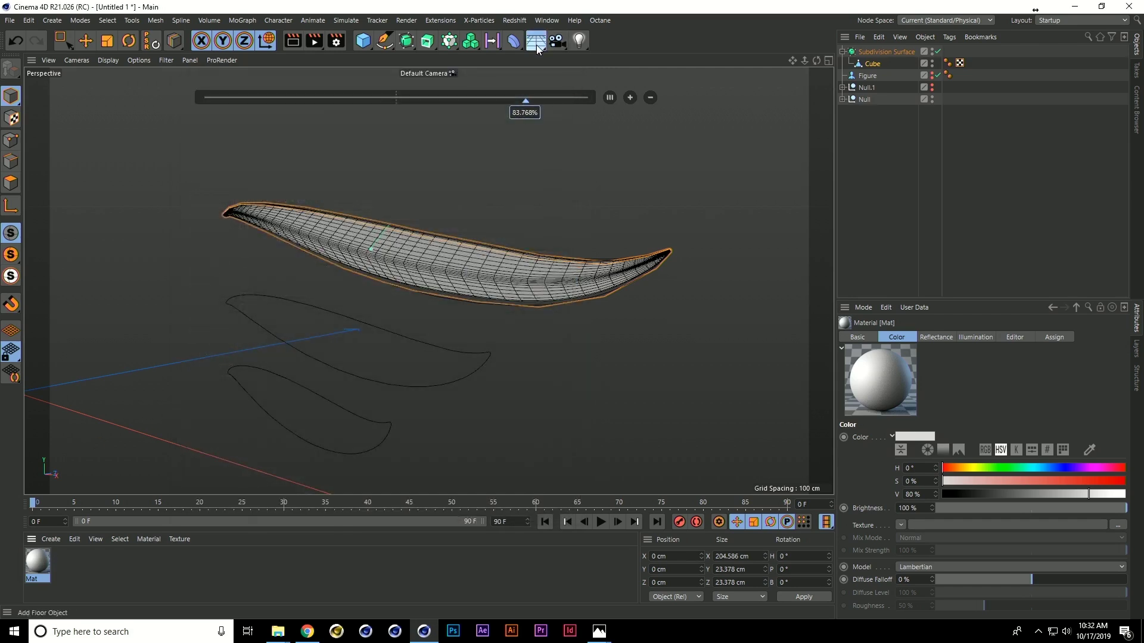
# - Add a Physical Sky set to July at 14:00
pyautogui.click(536, 45)
pyautogui.click(666, 63)
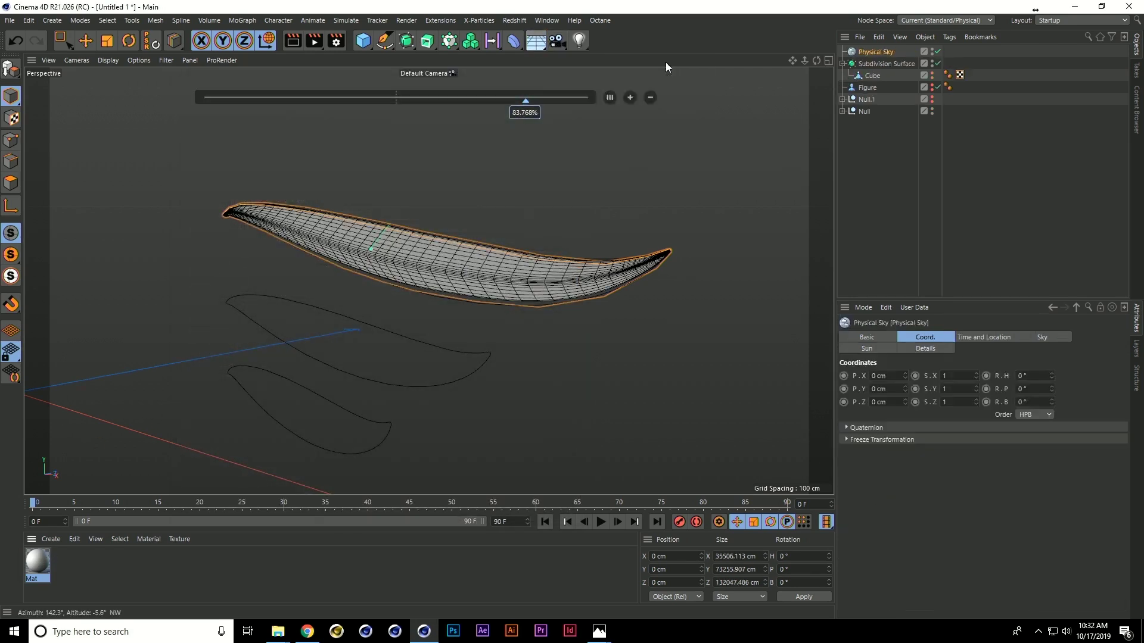
pyautogui.click(987, 335)
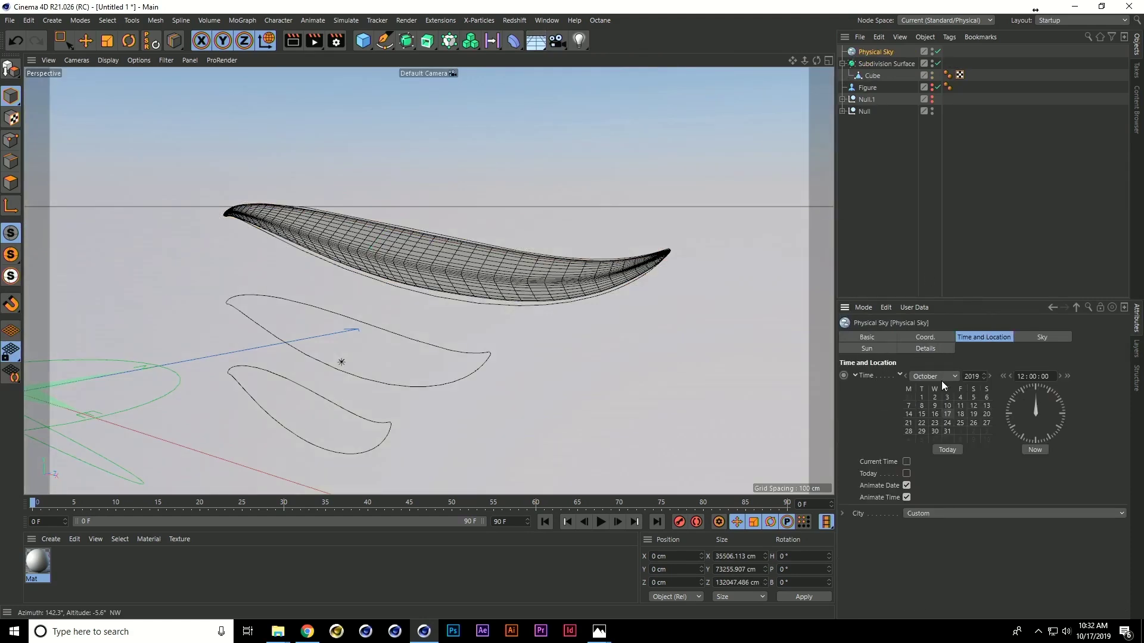
pyautogui.click(941, 377)
pyautogui.click(935, 469)
pyautogui.moveTo(1036, 398); pyautogui.dragTo(1048, 408)
# - Add Global Illumination with lower sample quality and Preview record density in Render Settings
pyautogui.hotkey('ctrl', 'b')
pyautogui.click(656, 490)
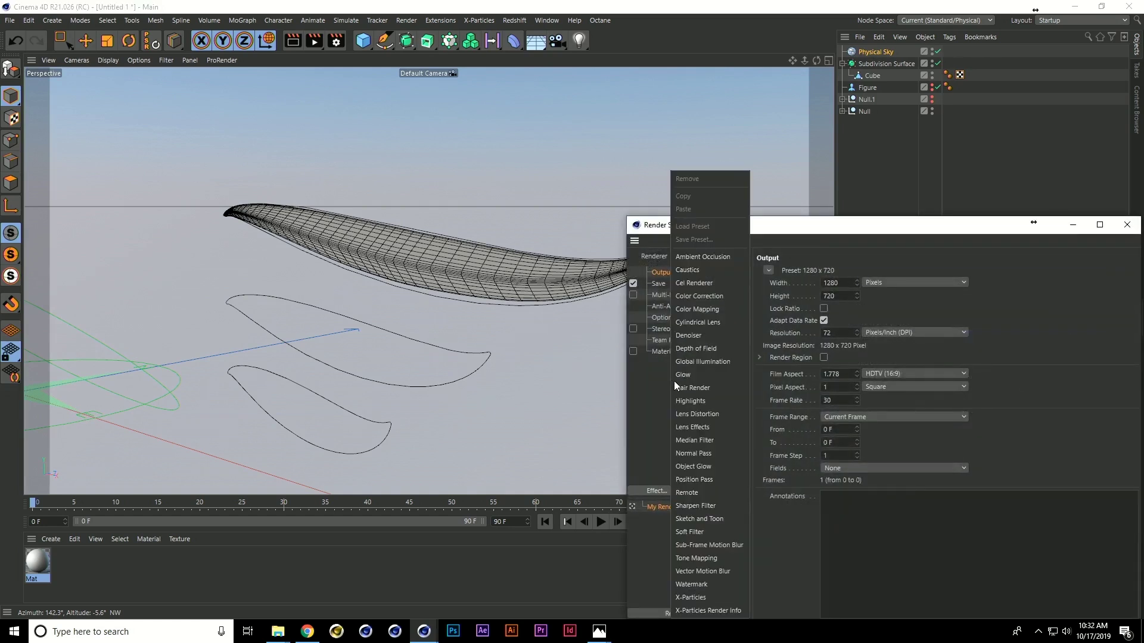
pyautogui.click(702, 364)
pyautogui.click(870, 353)
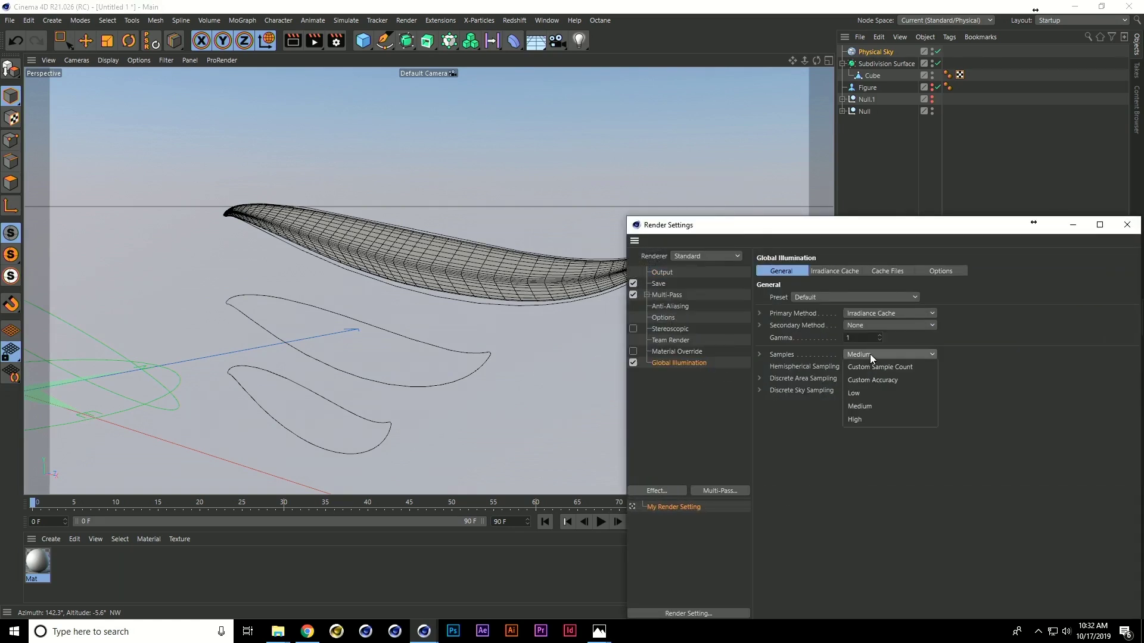
pyautogui.click(874, 396)
pyautogui.click(835, 269)
pyautogui.click(849, 298)
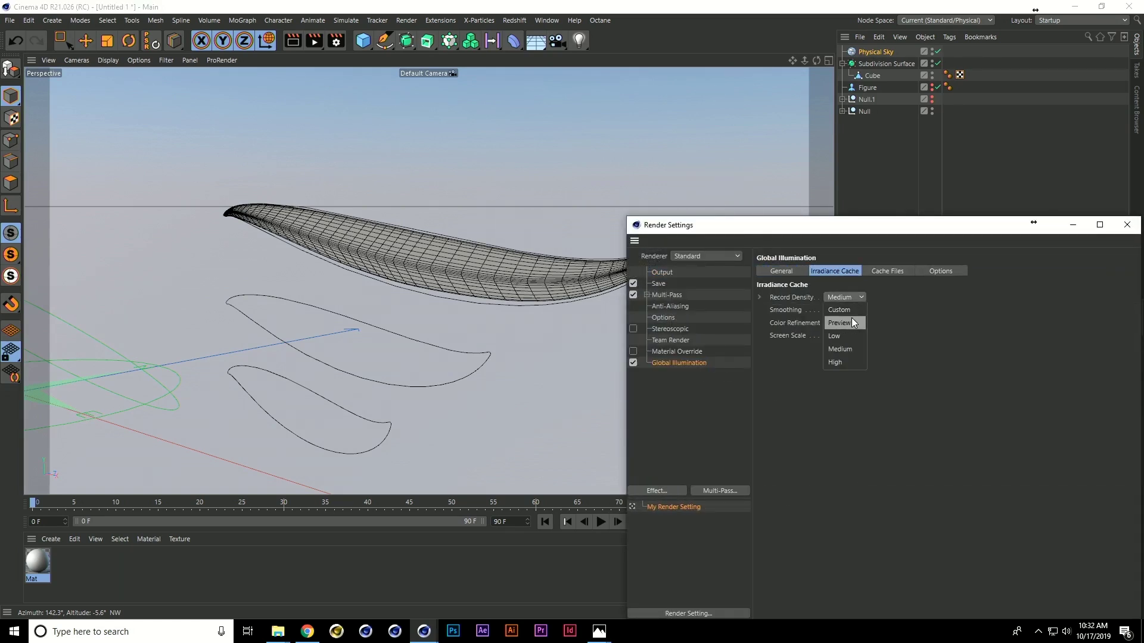
pyautogui.click(852, 317)
pyautogui.click(1127, 225)
# - Add a Plane floor scaled to about 1033 cm and render the scene
pyautogui.keyDown('alt'); pyautogui.moveTo(815, 230); pyautogui.dragTo(508, 231); pyautogui.keyUp('alt')
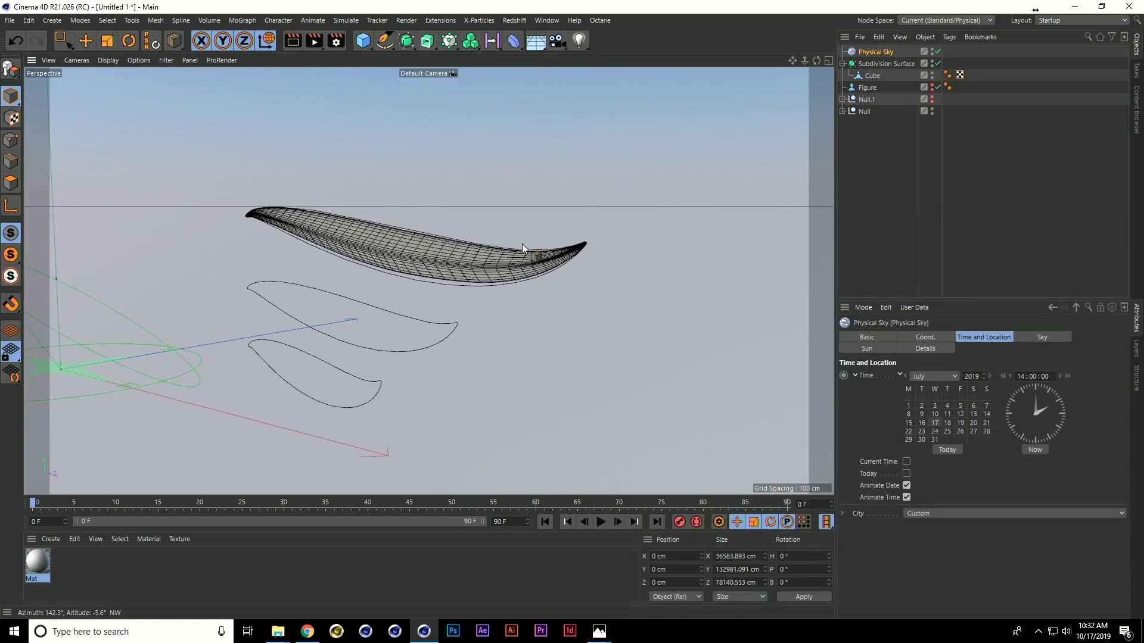
pyautogui.hotkey('ctrl', 'r')
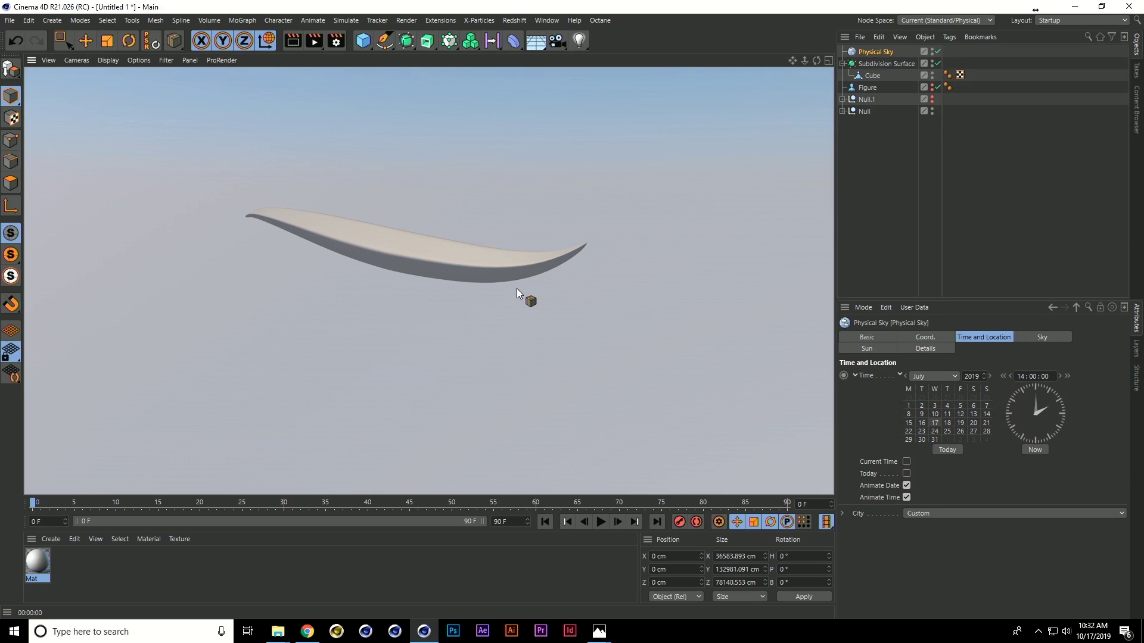
pyautogui.click(889, 163)
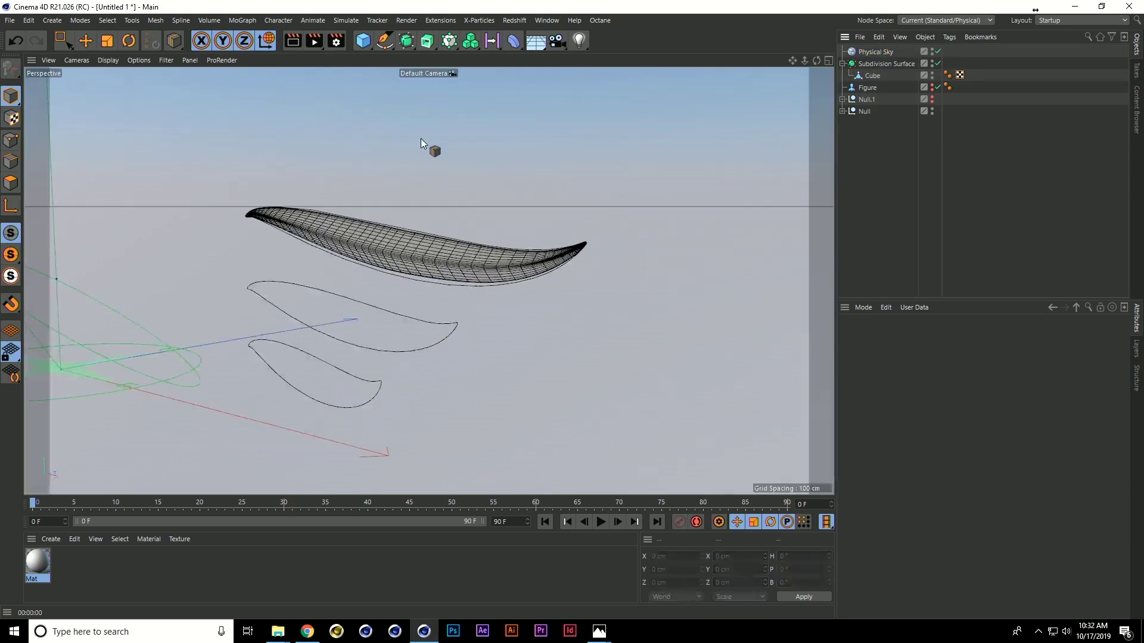
pyautogui.moveTo(364, 42); pyautogui.dragTo(480, 81)
pyautogui.press('t')
pyautogui.moveTo(232, 242); pyautogui.dragTo(953, 250)
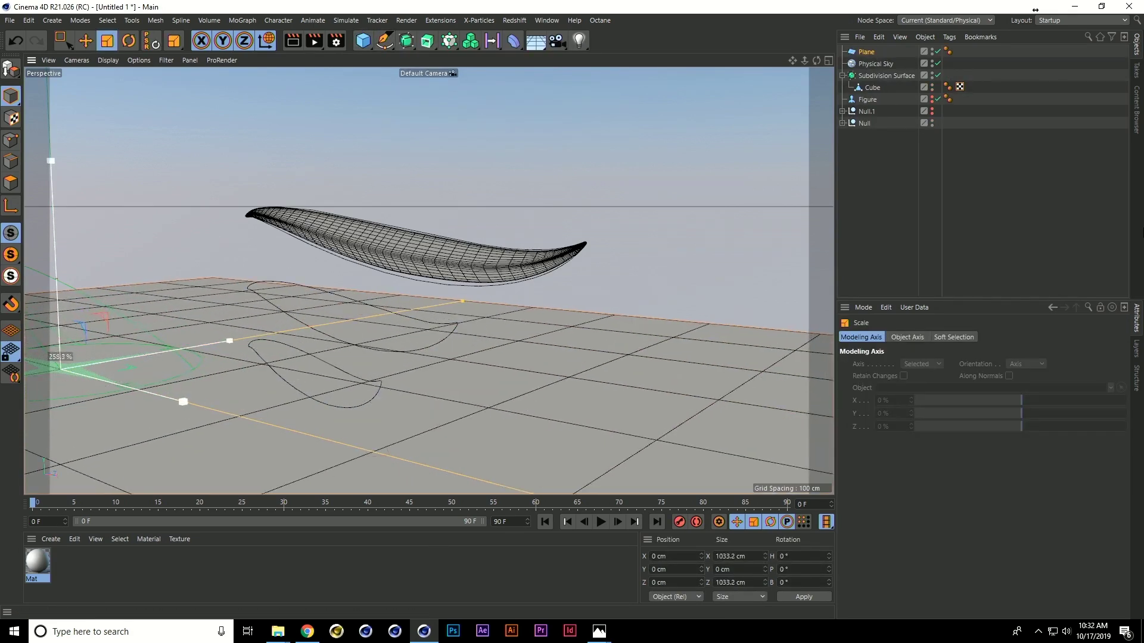
pyautogui.hotkey('ctrl', 'r')
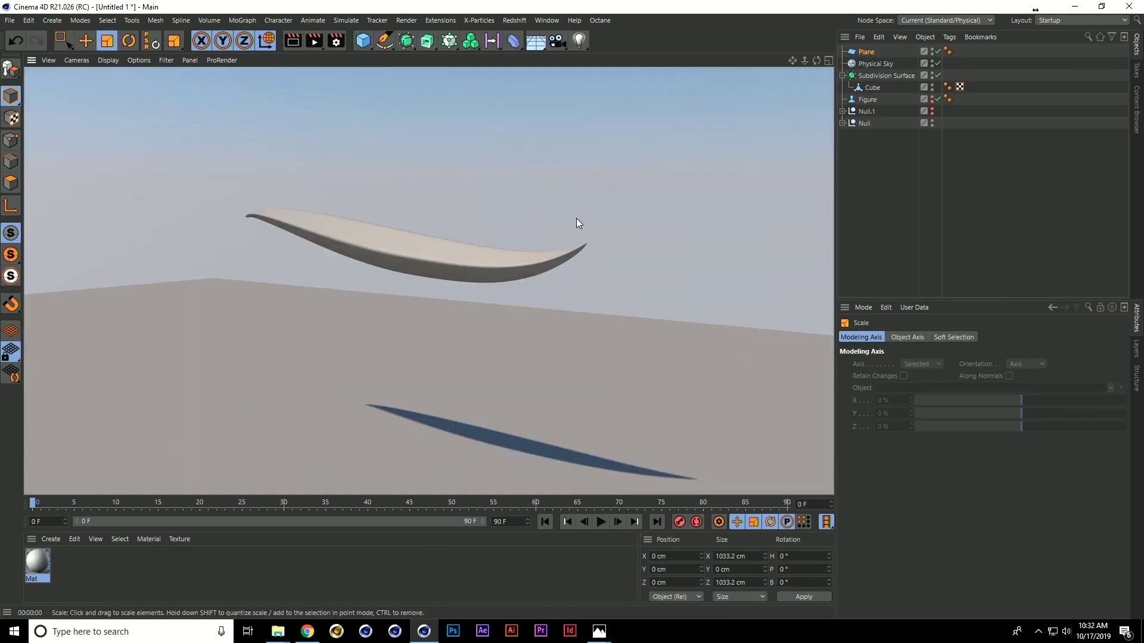
# - Set Mat's Reflectance specular to 100% strength and 10% width
pyautogui.click(583, 263)
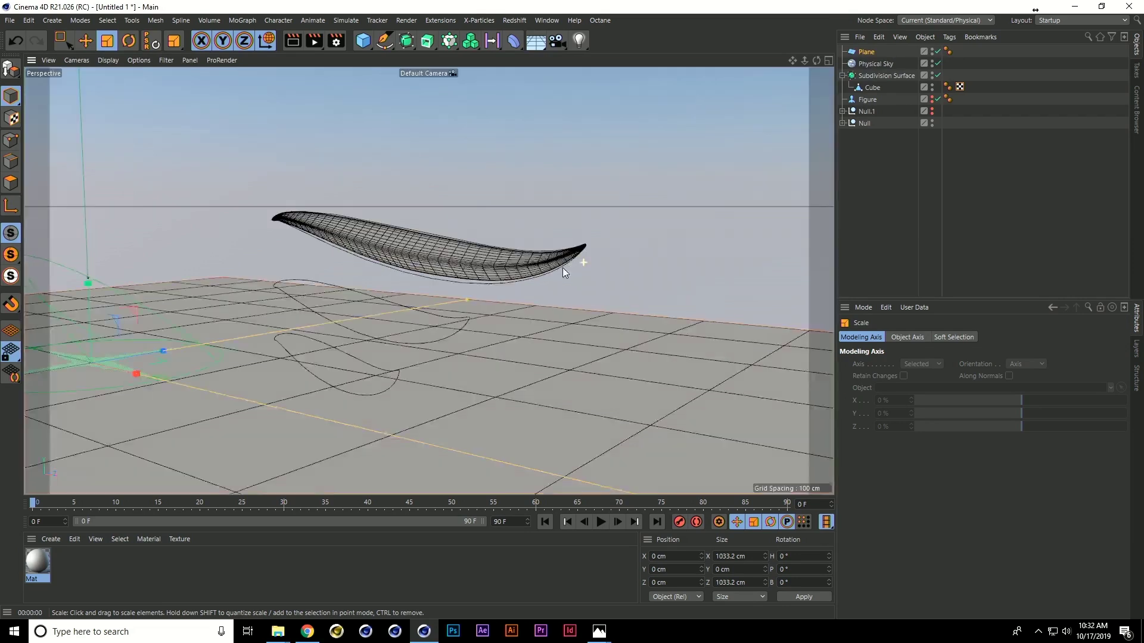
pyautogui.click(41, 562)
pyautogui.doubleClick(41, 562)
pyautogui.click(210, 262)
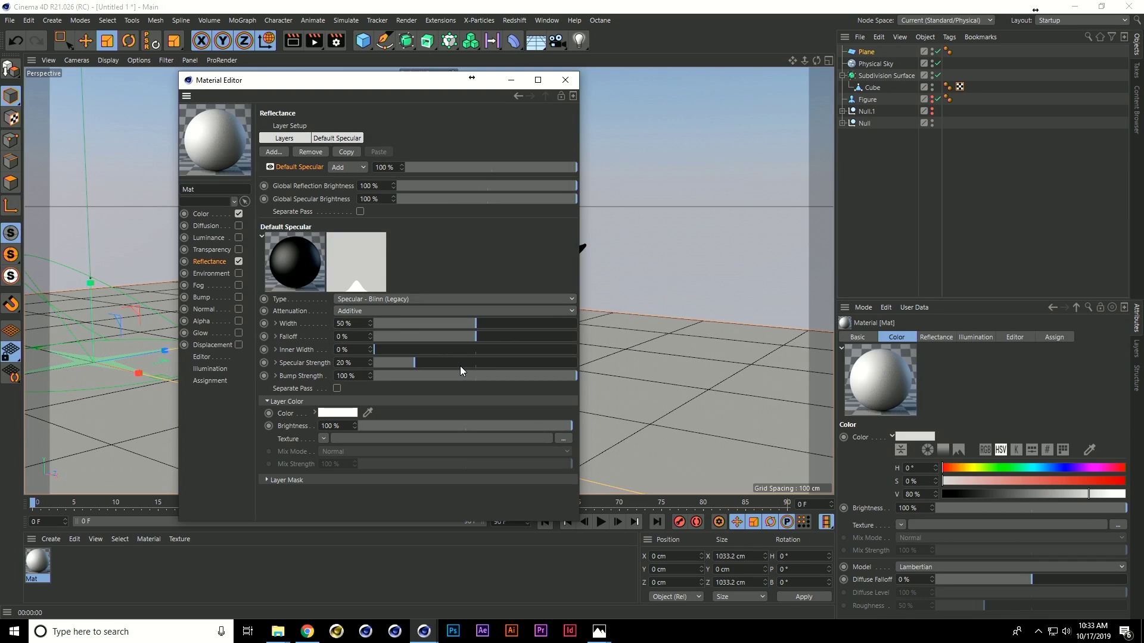
pyautogui.moveTo(460, 366); pyautogui.dragTo(591, 369)
pyautogui.moveTo(457, 326); pyautogui.dragTo(393, 320)
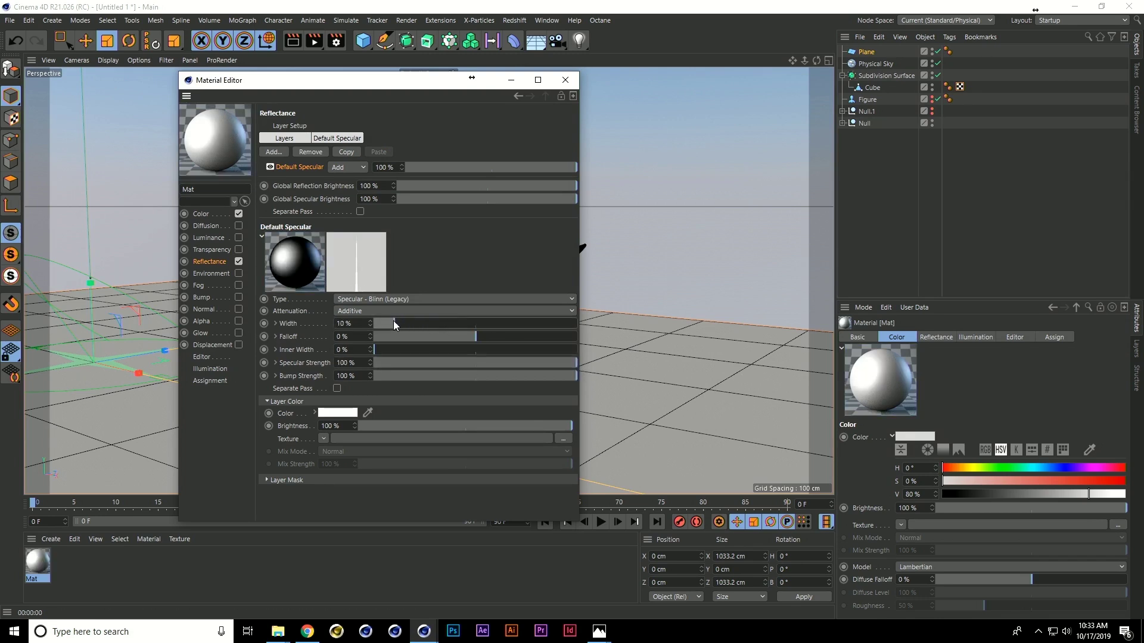
# - Add a Fresnel-textured Reflection (Legacy) layer and move it below Default Specular
pyautogui.click(273, 152)
pyautogui.click(346, 277)
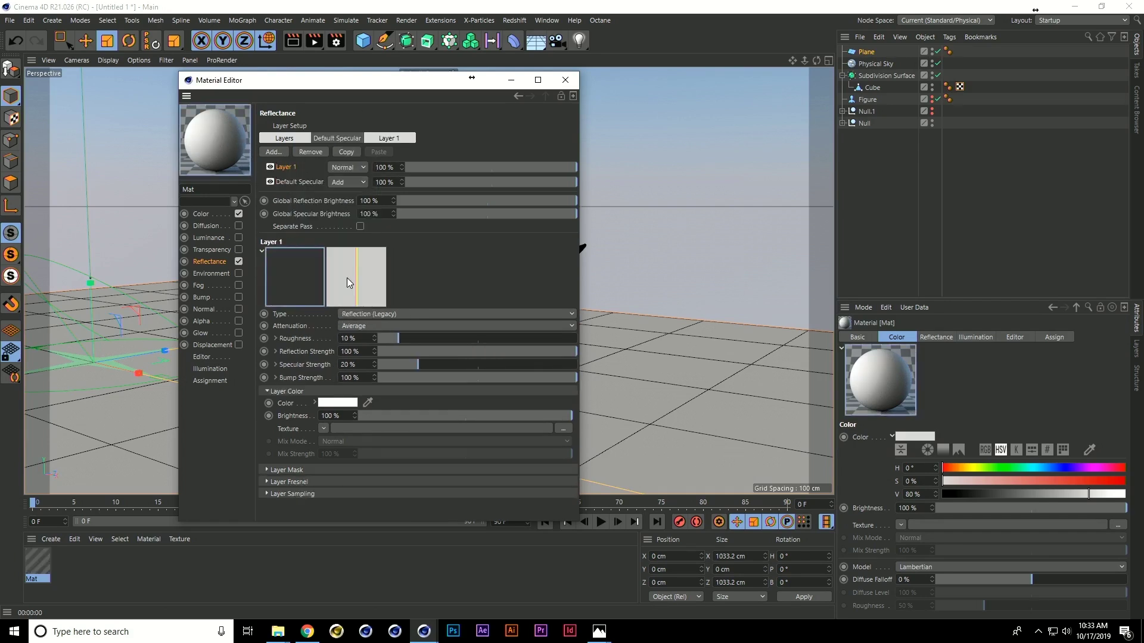
pyautogui.click(326, 429)
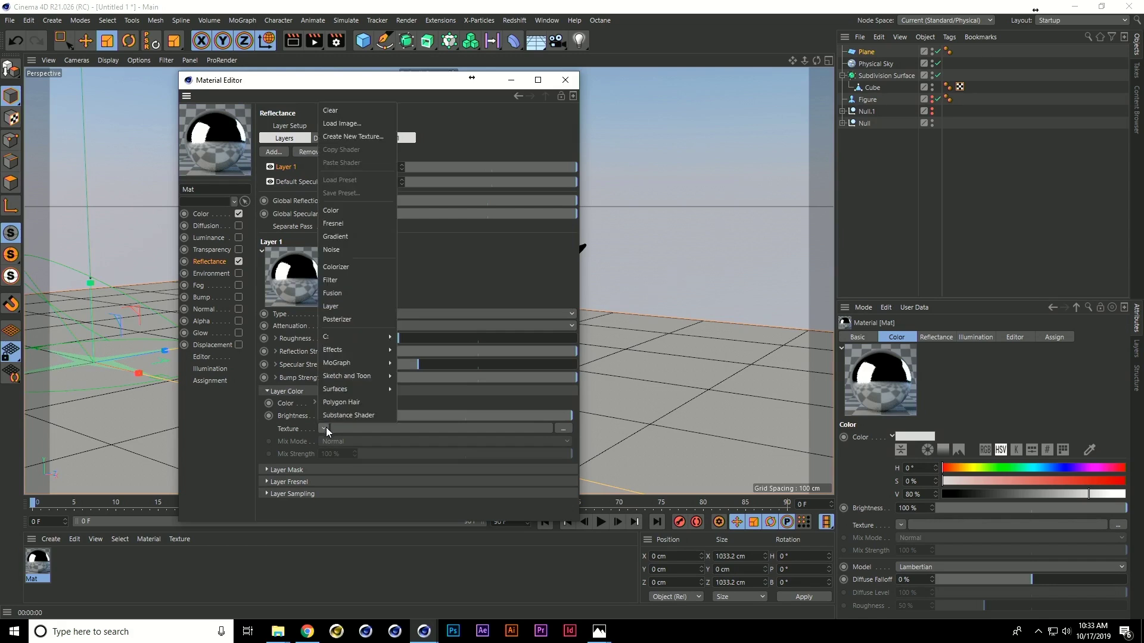
pyautogui.click(333, 224)
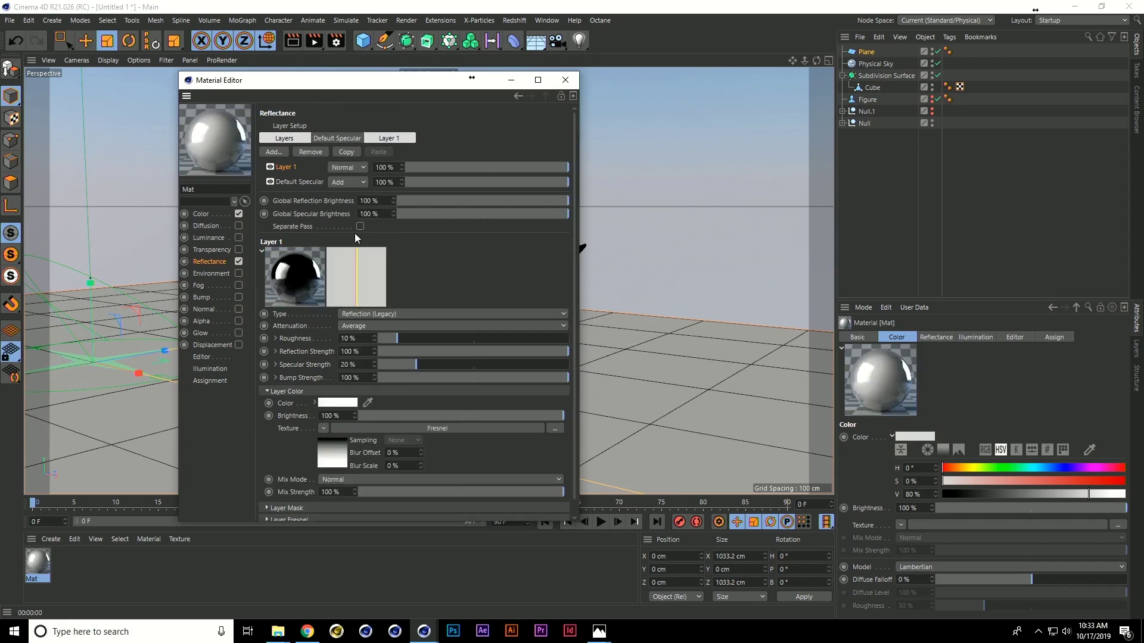
pyautogui.moveTo(287, 168); pyautogui.dragTo(310, 174)
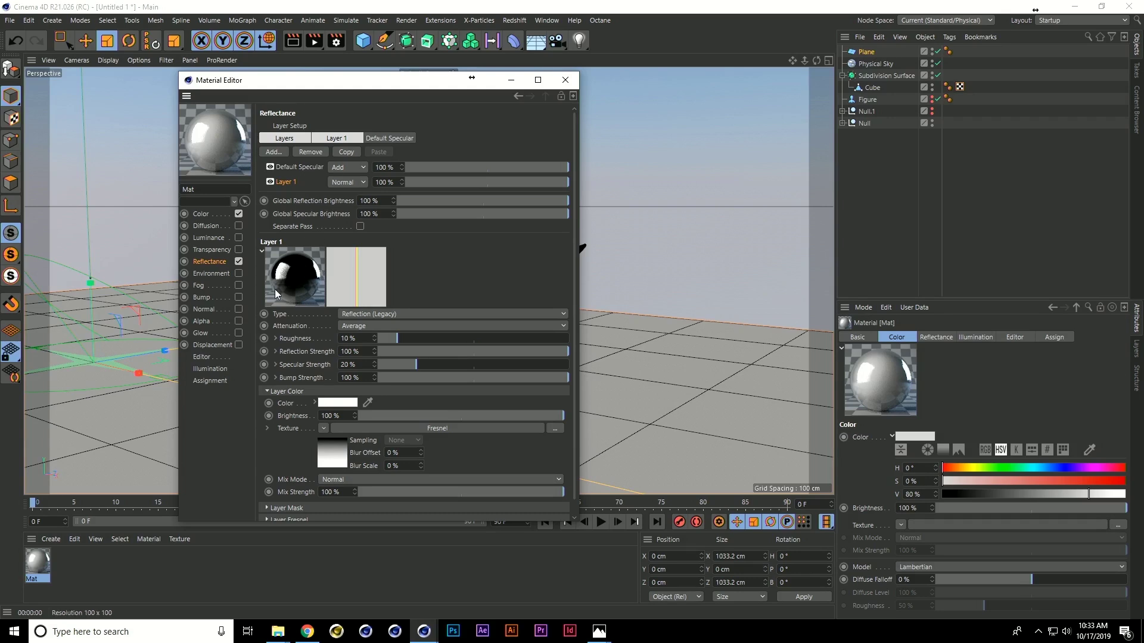
# - Set the Mat material's colour to blue: H 226°, S 79%, V 100%
pyautogui.click(565, 79)
pyautogui.doubleClick(38, 561)
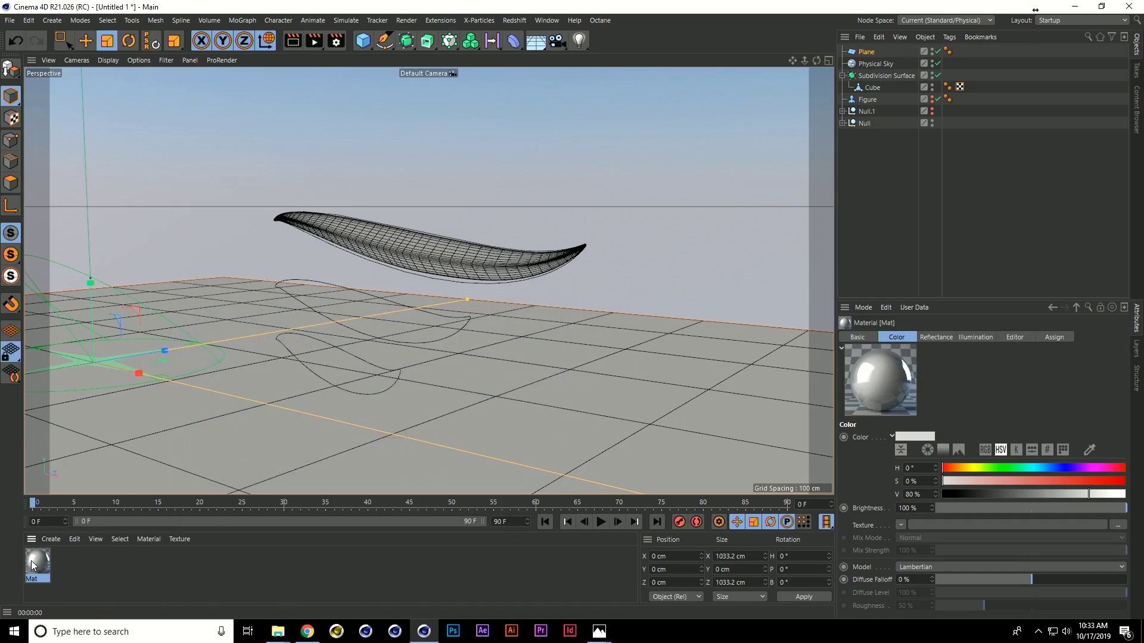
pyautogui.click(203, 214)
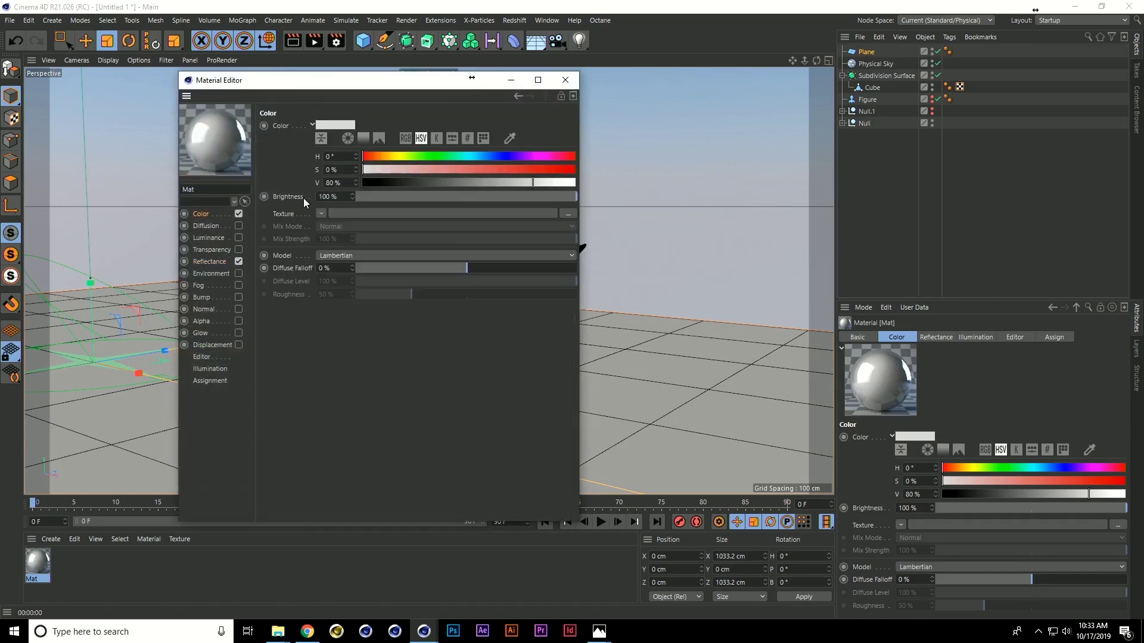
pyautogui.click(497, 160)
pyautogui.moveTo(513, 172); pyautogui.dragTo(546, 170)
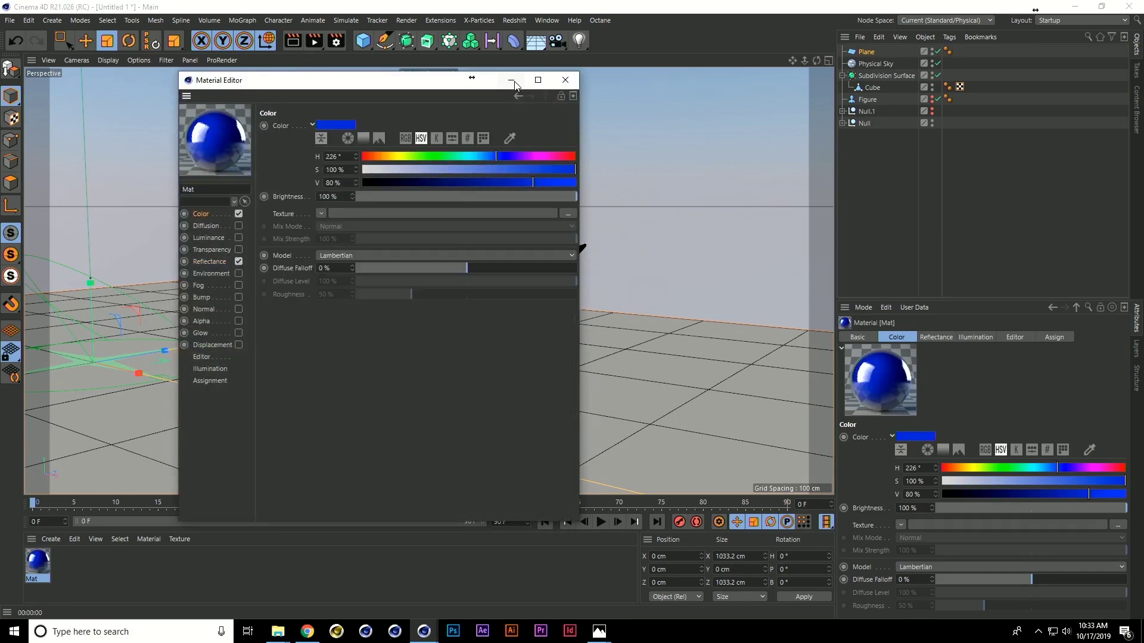
pyautogui.click(530, 169)
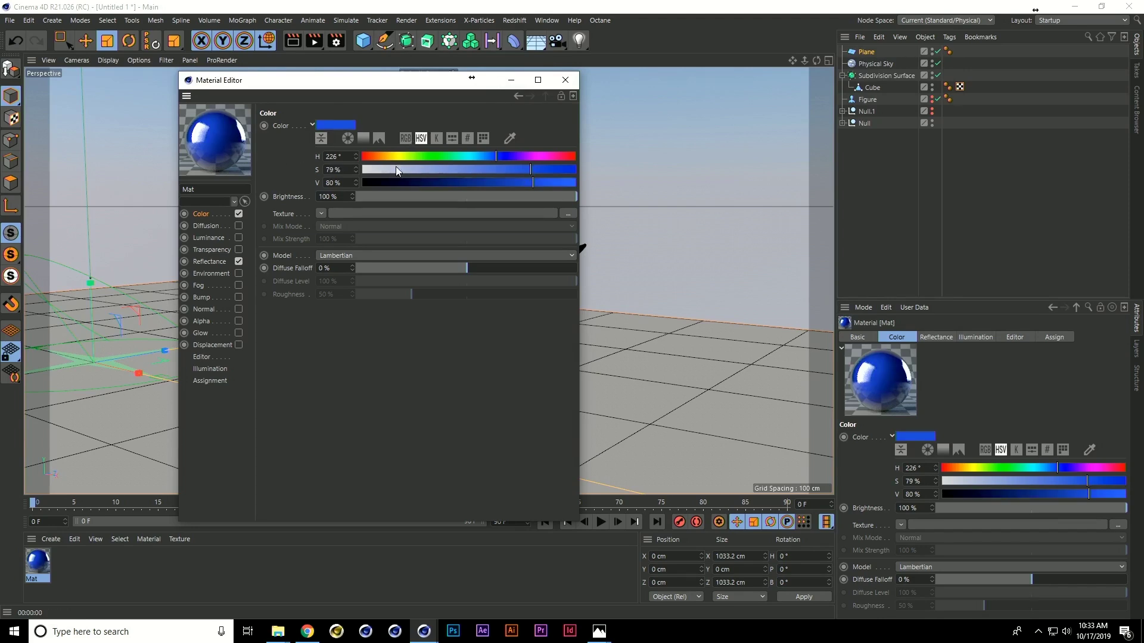
pyautogui.click(571, 183)
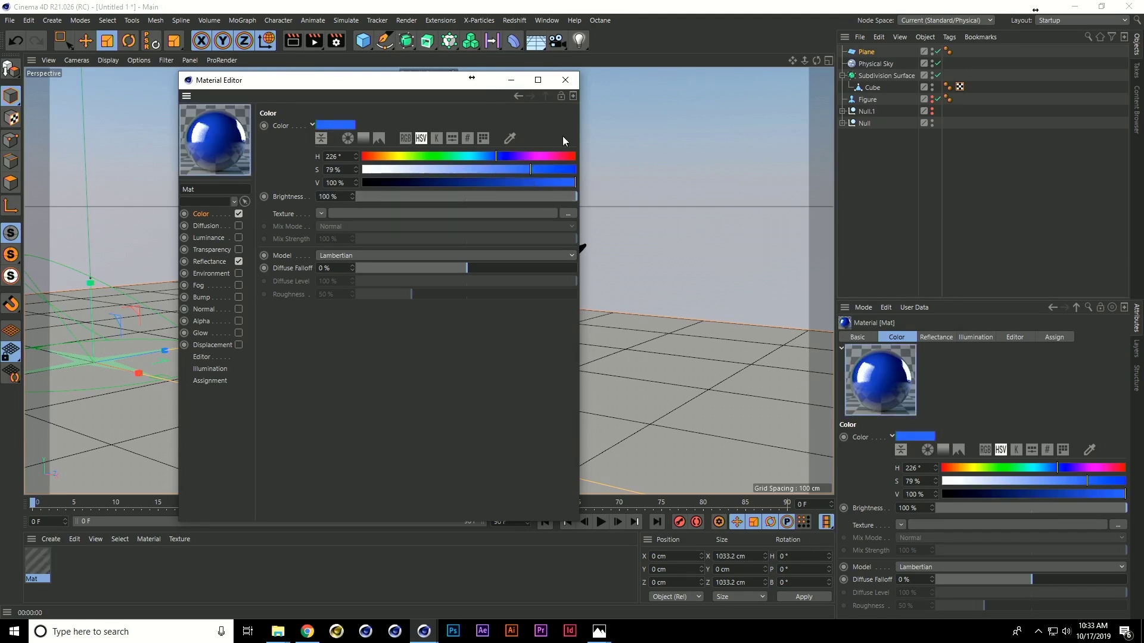
pyautogui.click(565, 79)
# - Apply Mat to the Cube and preview the render close up
pyautogui.moveTo(37, 563); pyautogui.dragTo(421, 243)
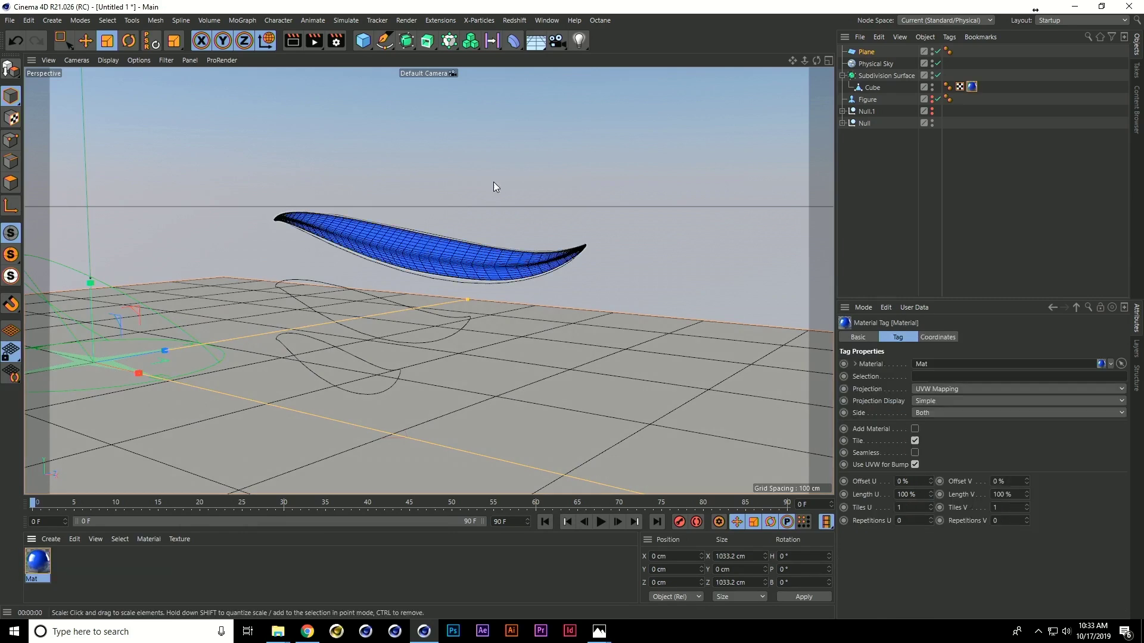
pyautogui.hotkey('ctrl', 'r')
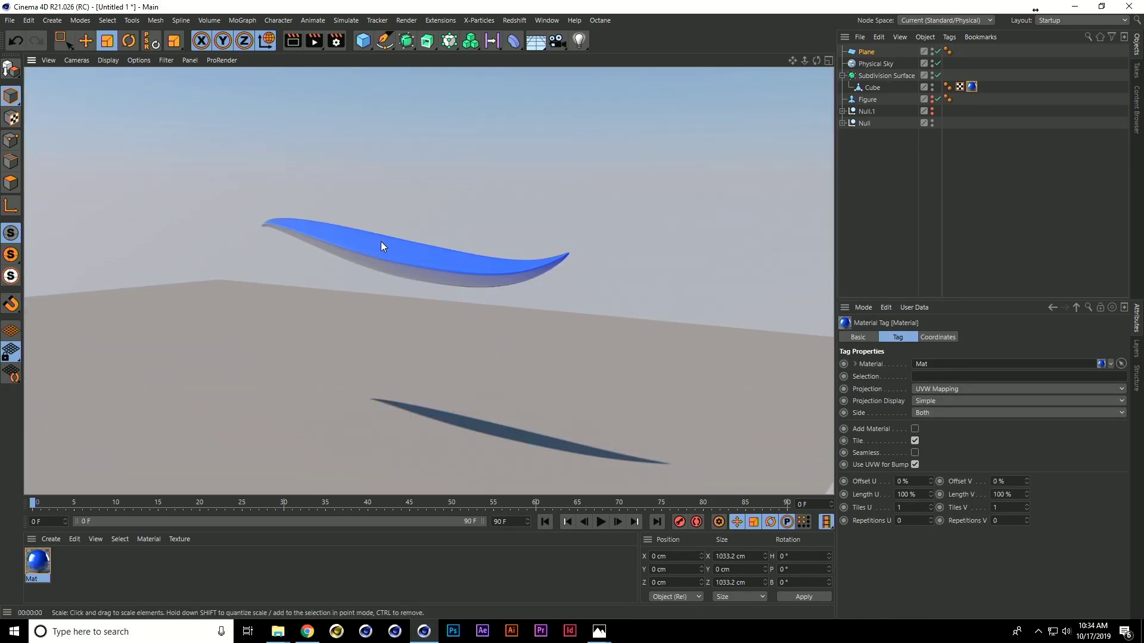
pyautogui.keyDown('alt'); pyautogui.moveTo(380, 241); pyautogui.dragTo(453, 234, button='right'); pyautogui.keyUp('alt')
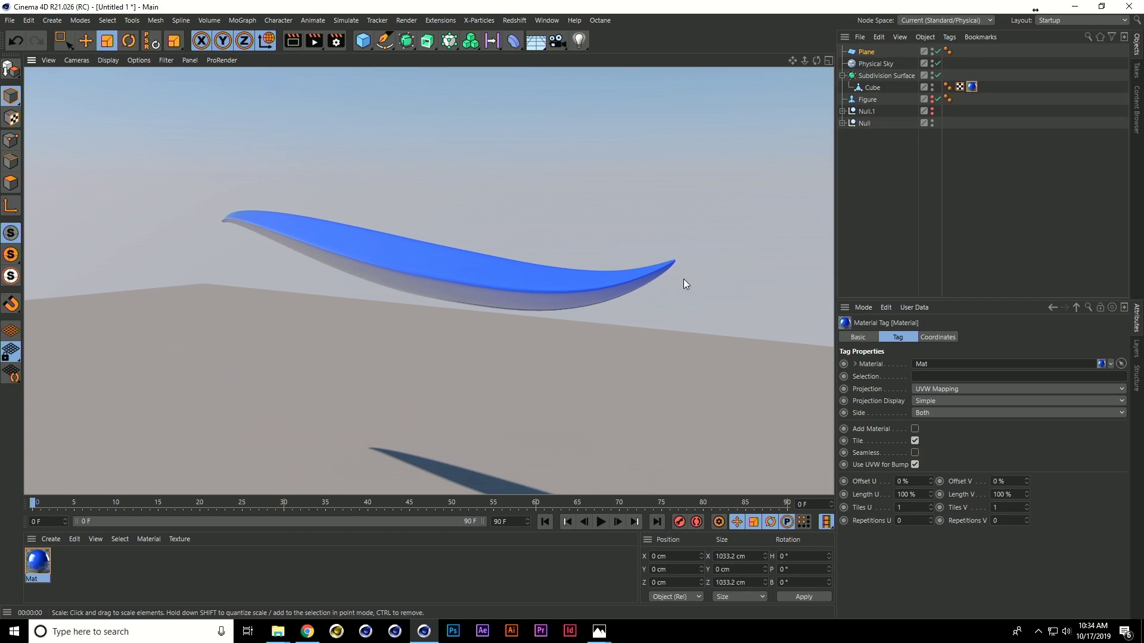
# - Set Mat's Default Specular strength to 250% in Reflectance
pyautogui.doubleClick(38, 561)
pyautogui.click(203, 262)
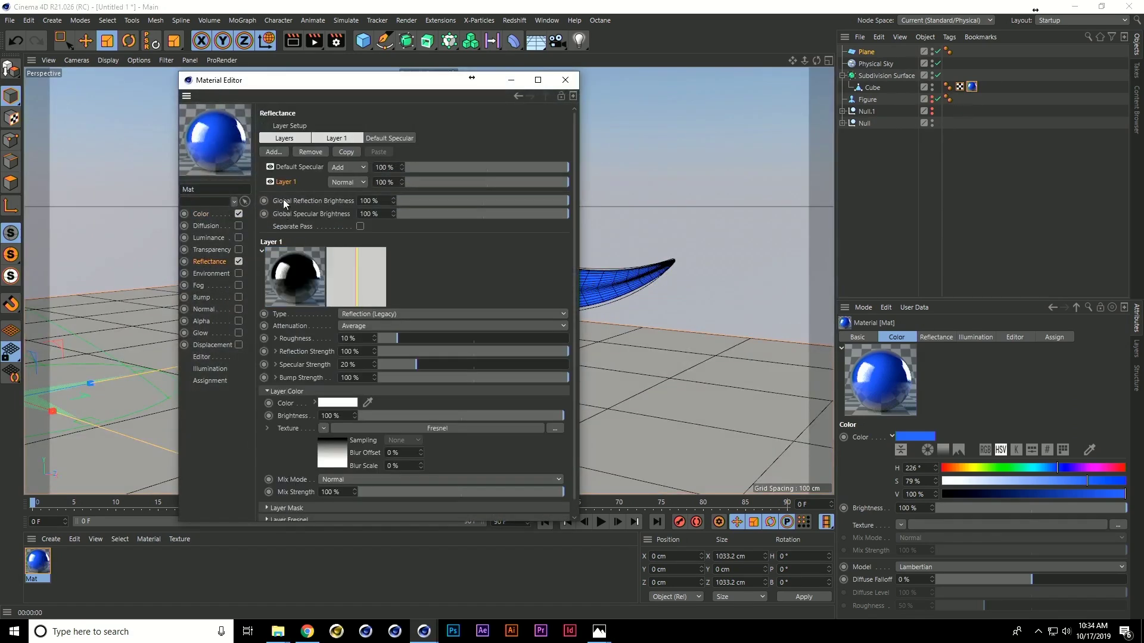
pyautogui.click(287, 167)
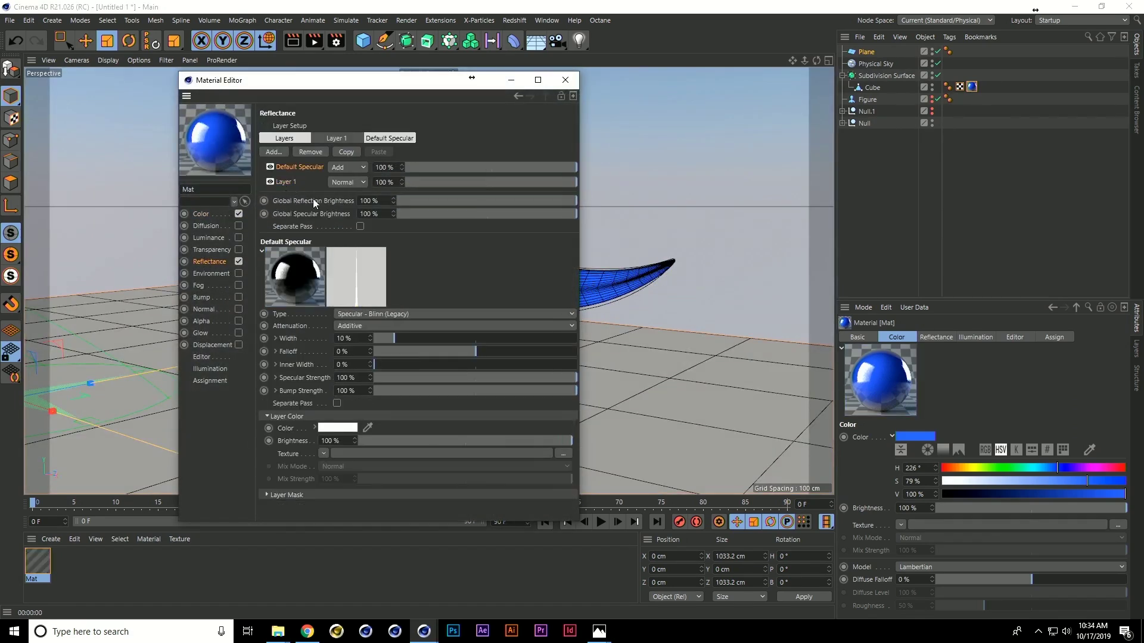
pyautogui.doubleClick(351, 377)
pyautogui.write('250')
pyautogui.press('Return')
pyautogui.click(565, 80)
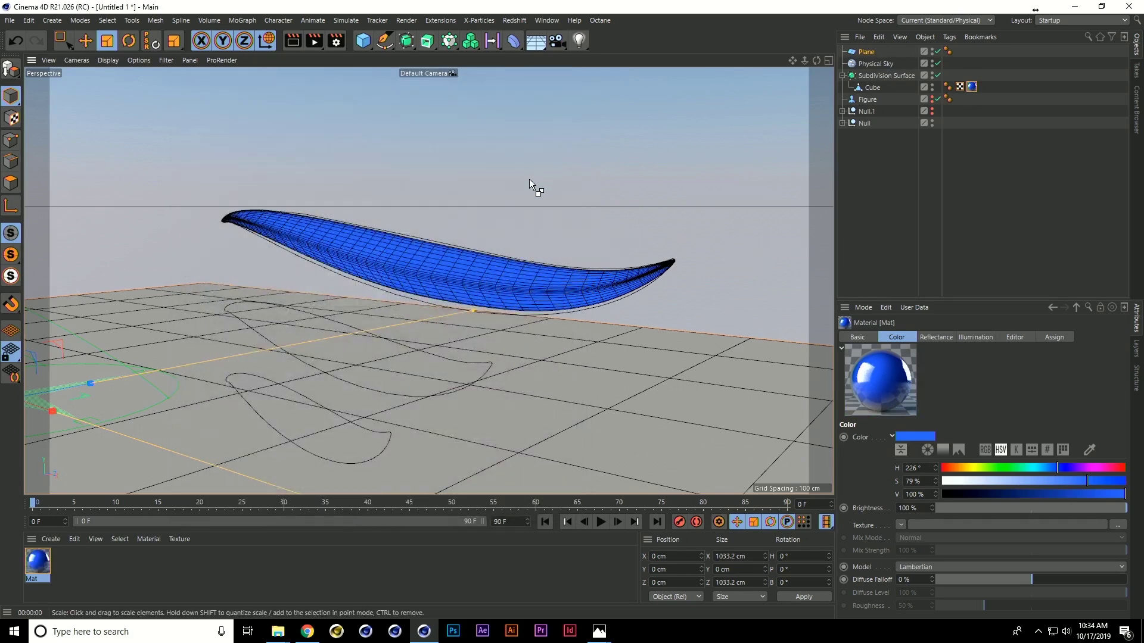
# - Preview the render, then hide the Subdivision Surface in the viewport
pyautogui.hotkey('ctrl', 'r')
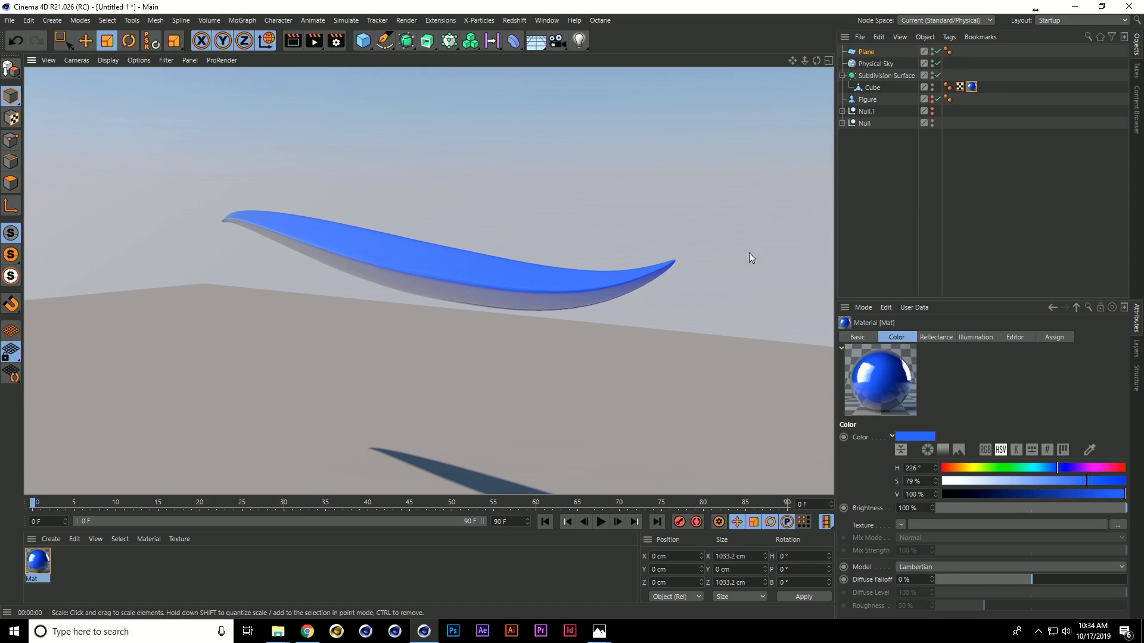
pyautogui.click(886, 153)
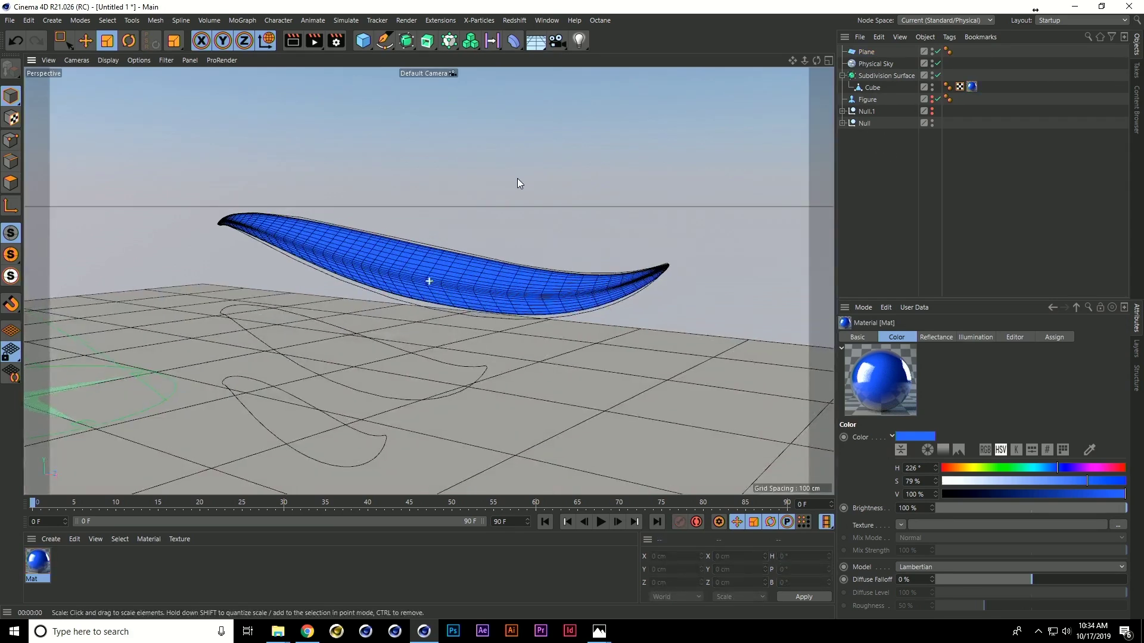
pyautogui.click(933, 75)
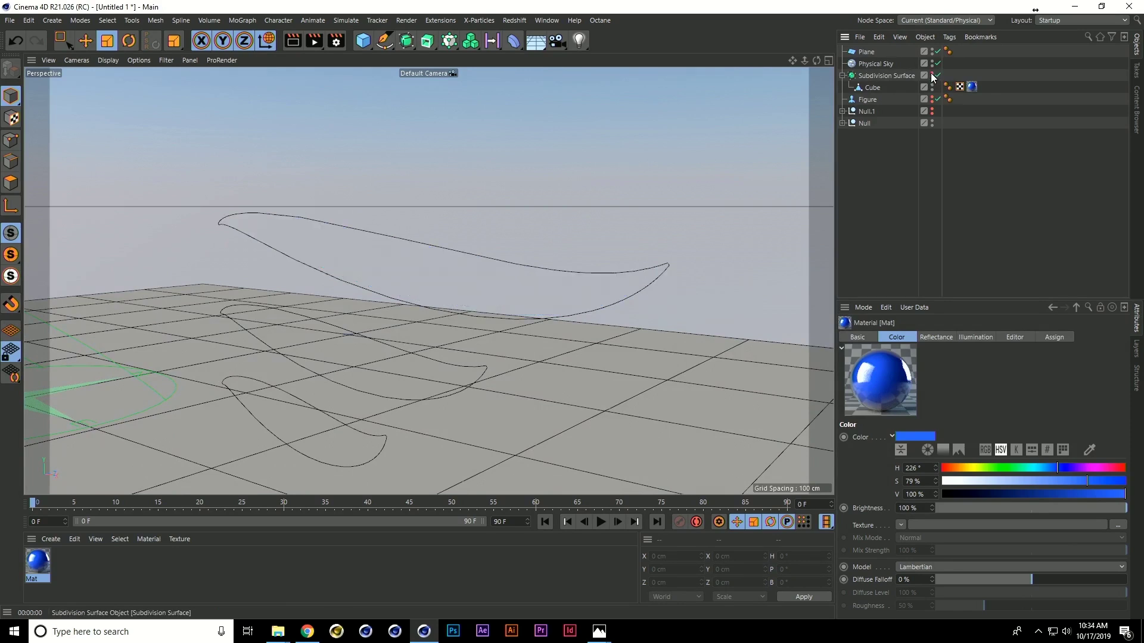
# - In the maximized Front view, sketch a freehand spline along the top leaf
pyautogui.middleClick(304, 156)
pyautogui.middleClick(606, 369)
pyautogui.scroll(-5, 520, 349)
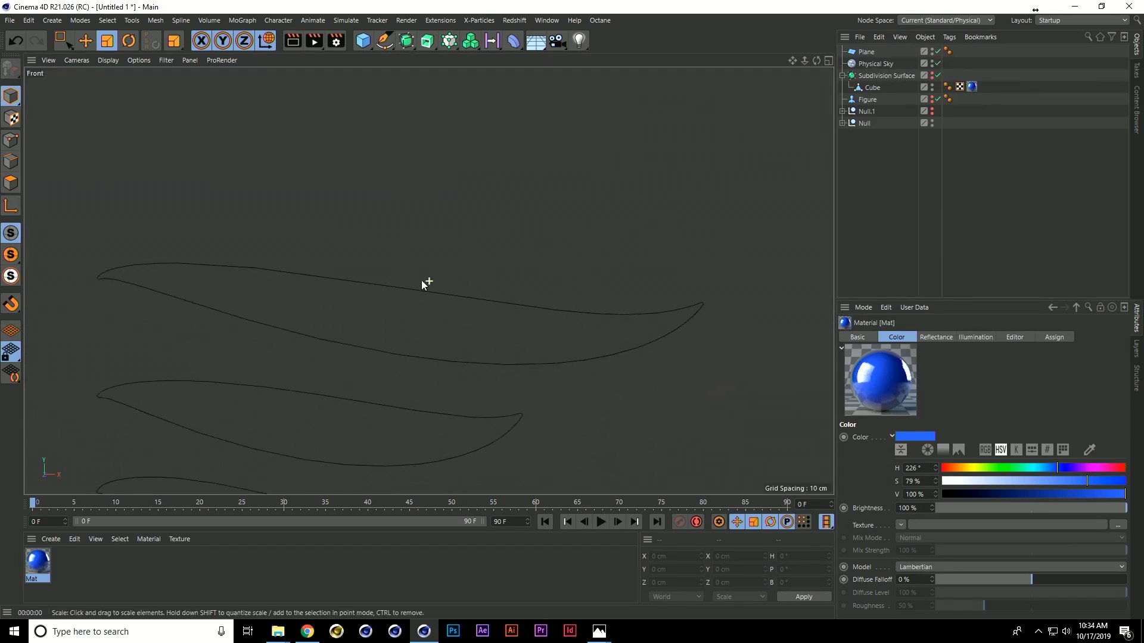
pyautogui.click(385, 40)
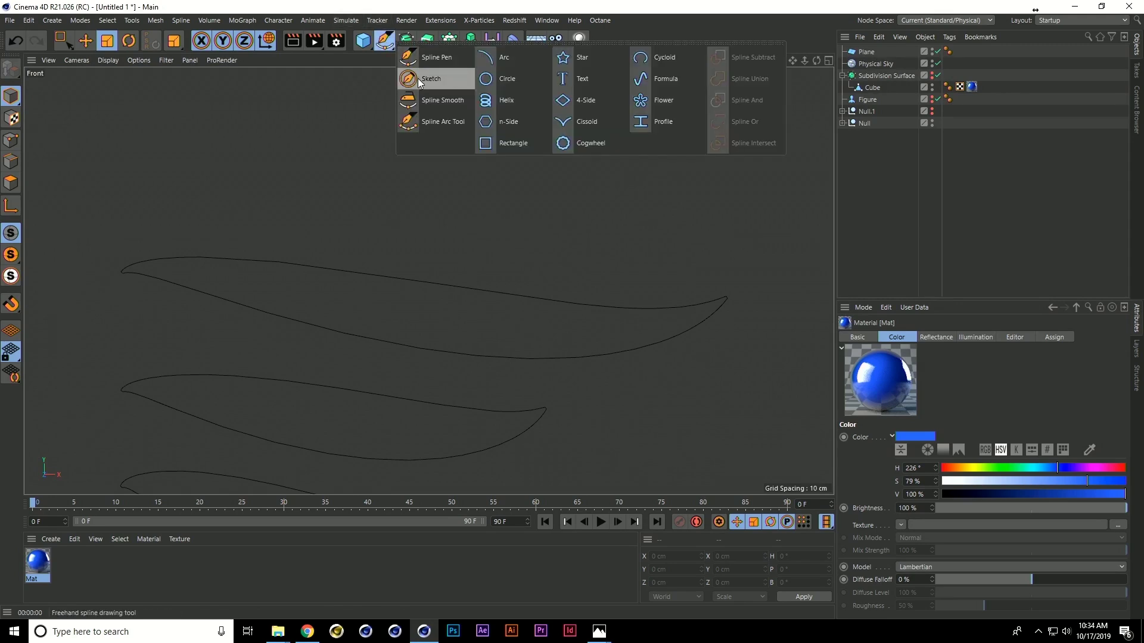
pyautogui.click(417, 67)
pyautogui.moveTo(122, 276); pyautogui.dragTo(265, 258)
pyautogui.hotkey('ctrl', 'z')
pyautogui.click(376, 45)
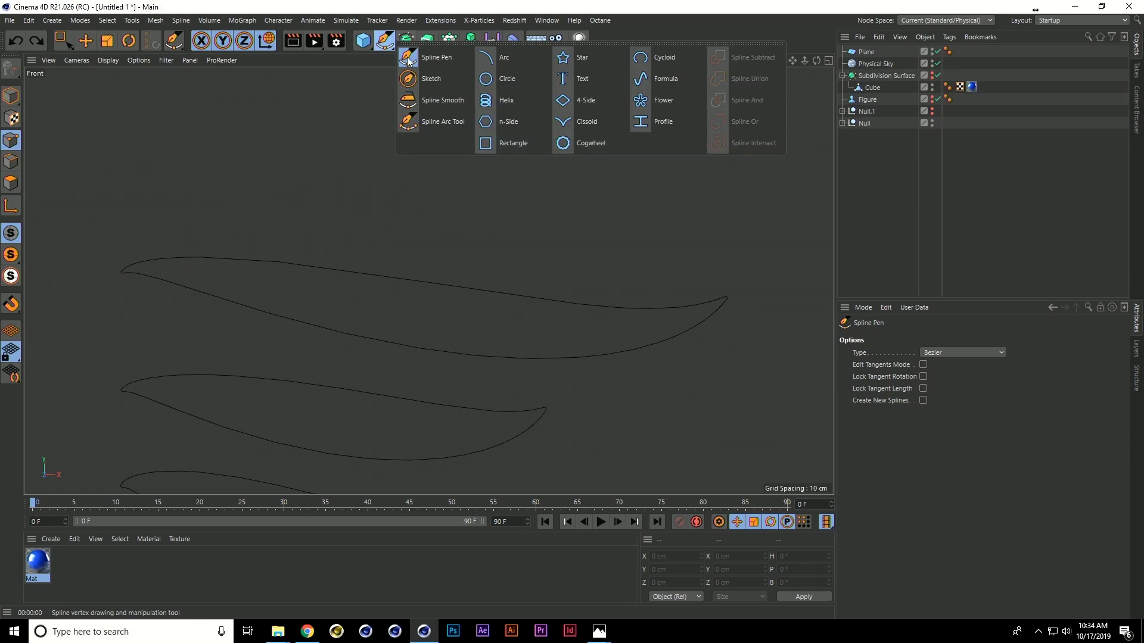
pyautogui.click(423, 77)
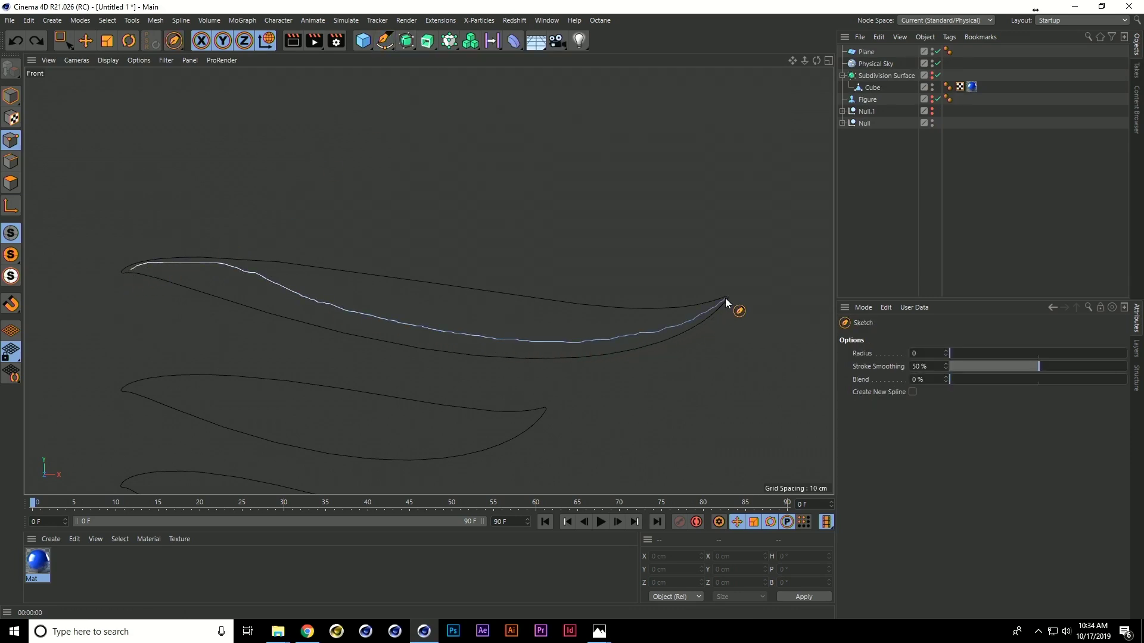
pyautogui.moveTo(725, 298); pyautogui.dragTo(725, 298)
# - Smooth the sketched spline with the Spline Smooth brush at radius 186
pyautogui.click(383, 43)
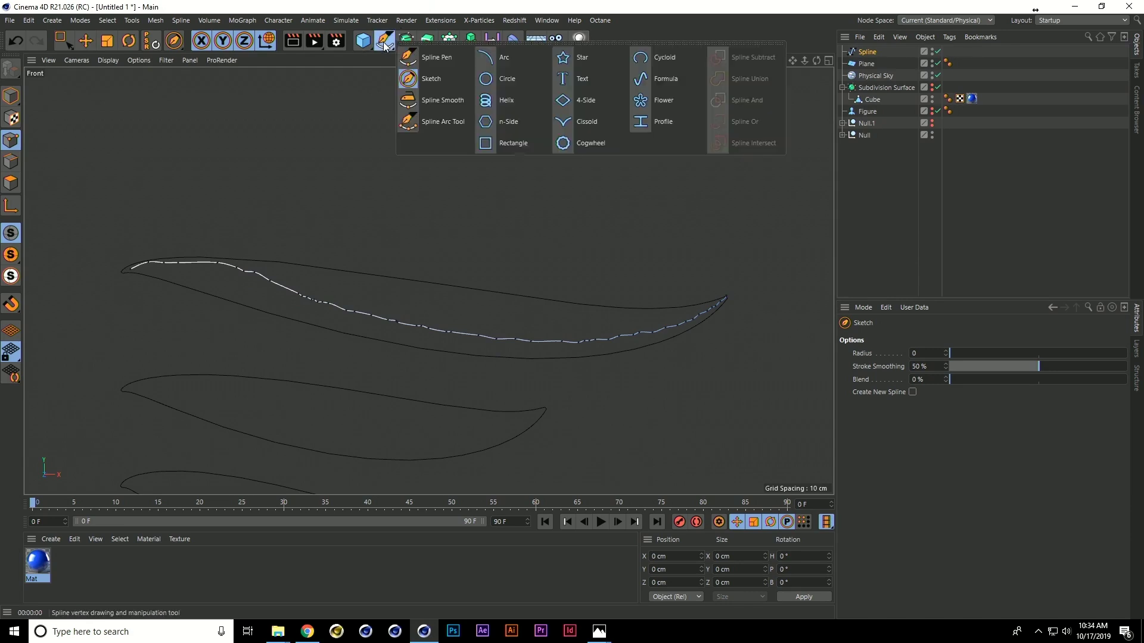
pyautogui.click(442, 99)
pyautogui.moveTo(472, 228); pyautogui.dragTo(560, 208, button='middle')
pyautogui.scroll(-3, 649, 232)
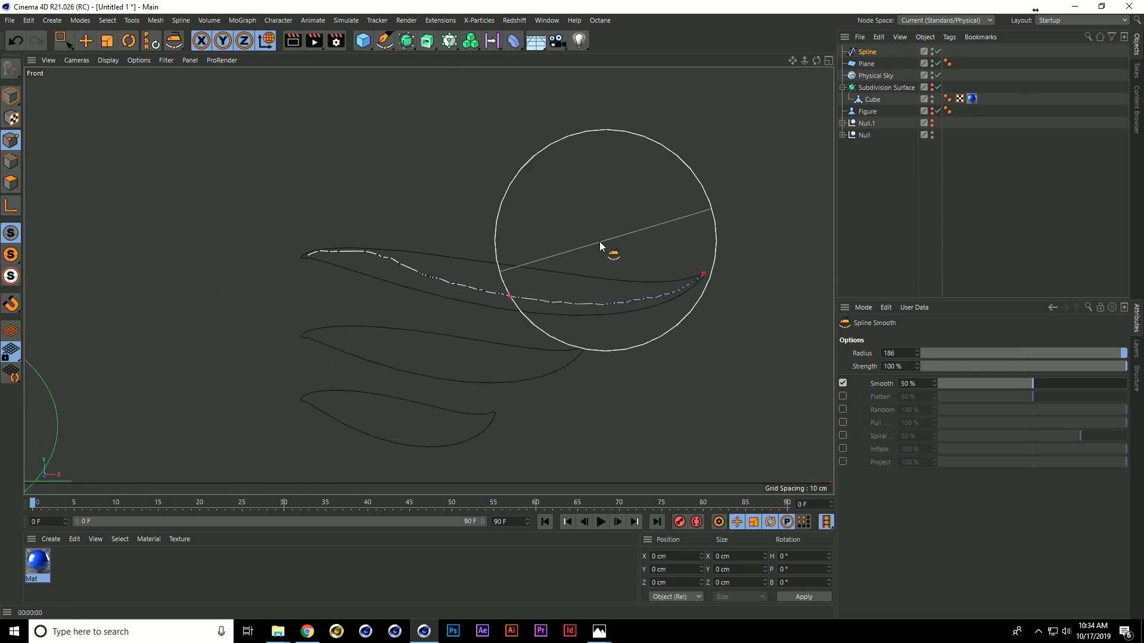
pyautogui.moveTo(685, 263)
pyautogui.mouseDown()
pyautogui.moveTo(549, 282)
pyautogui.moveTo(276, 247)
pyautogui.mouseUp()
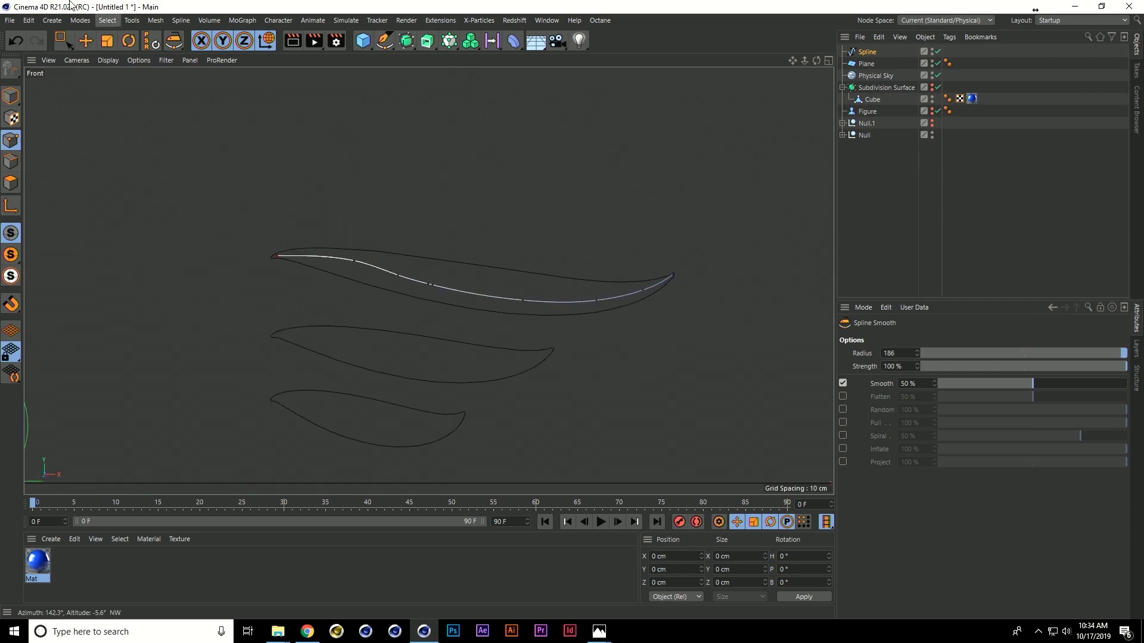
# - Set the Spline's intermediate-point Angle to 0°
pyautogui.click(867, 52)
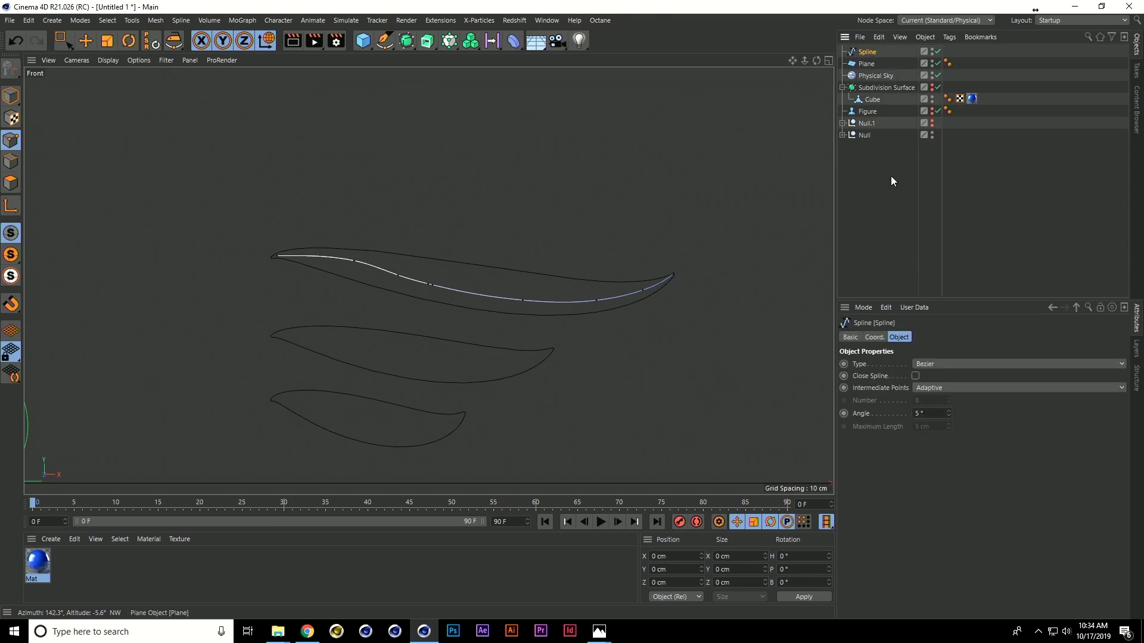
pyautogui.doubleClick(920, 414)
pyautogui.write('0')
pyautogui.press('Return')
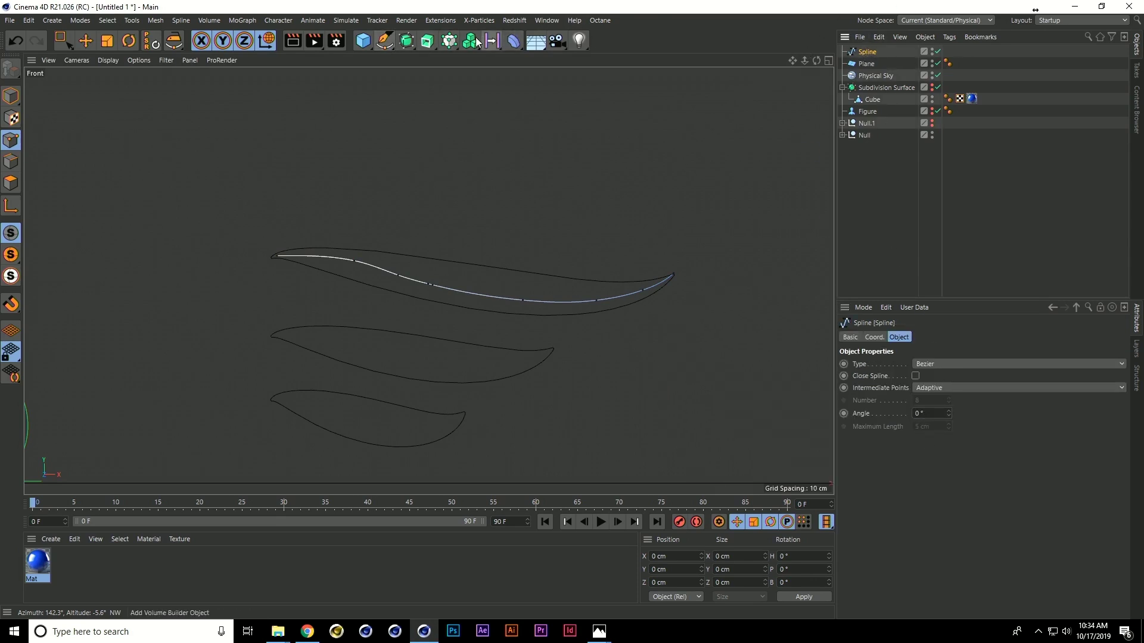
# - Wrap the spline in a Sweep with a Rectangle profile nested inside
pyautogui.click(423, 42)
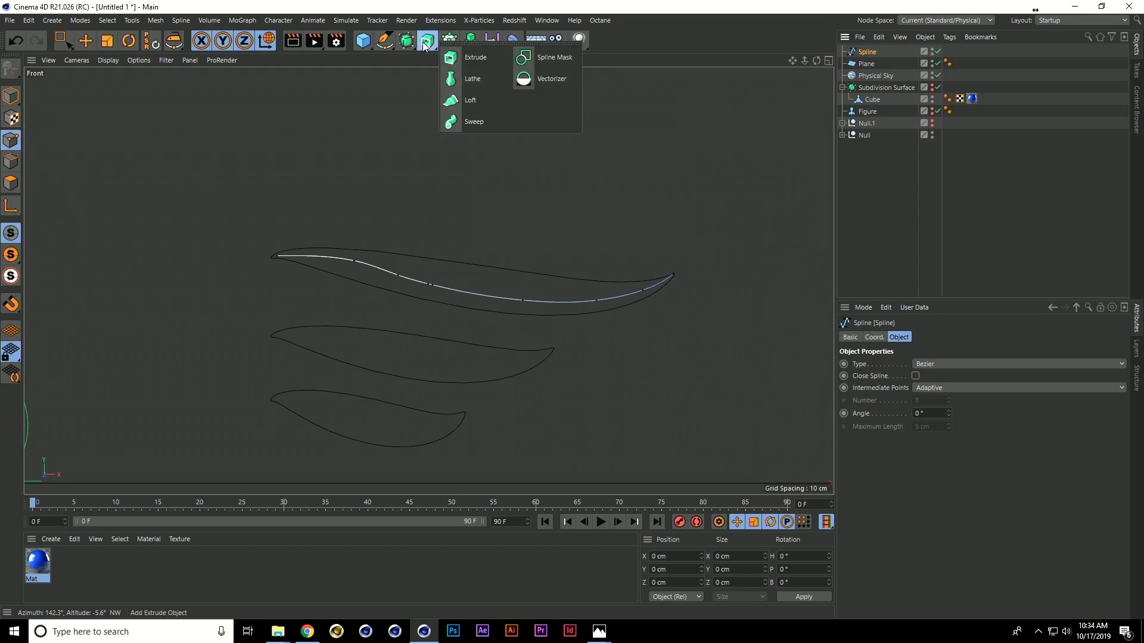
pyautogui.click(474, 124)
pyautogui.click(384, 41)
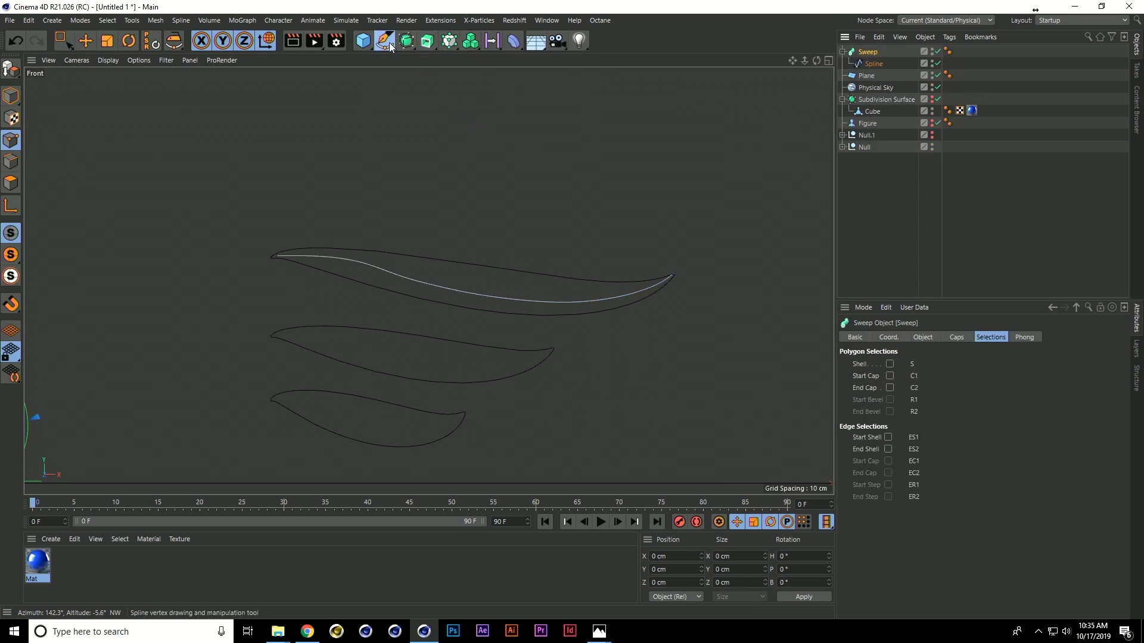
pyautogui.click(509, 143)
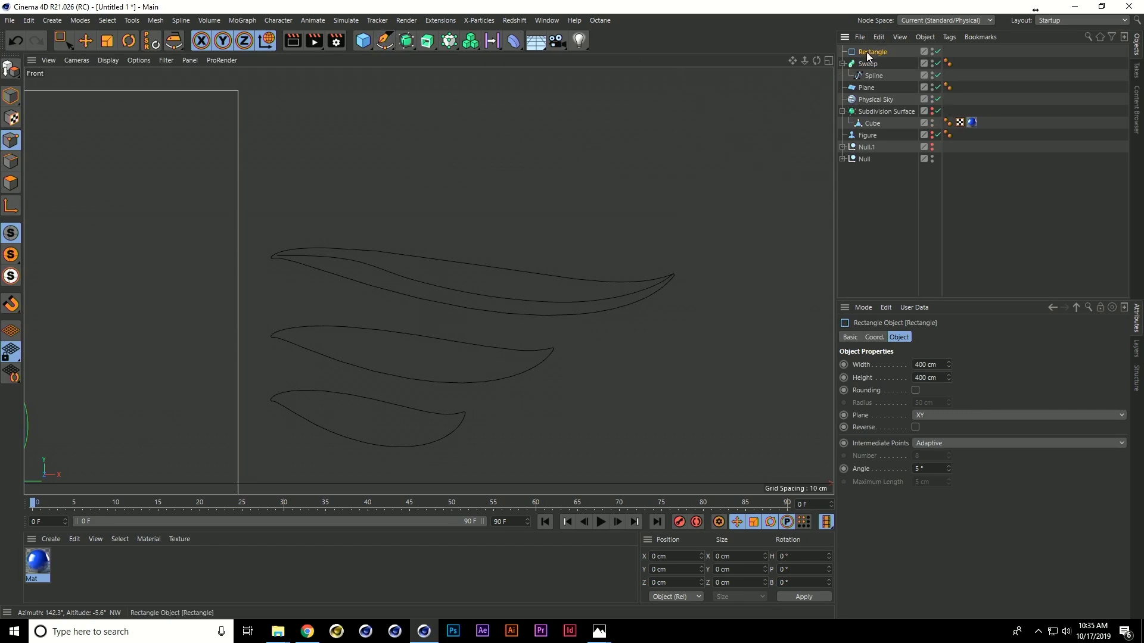
pyautogui.moveTo(866, 51); pyautogui.dragTo(869, 70)
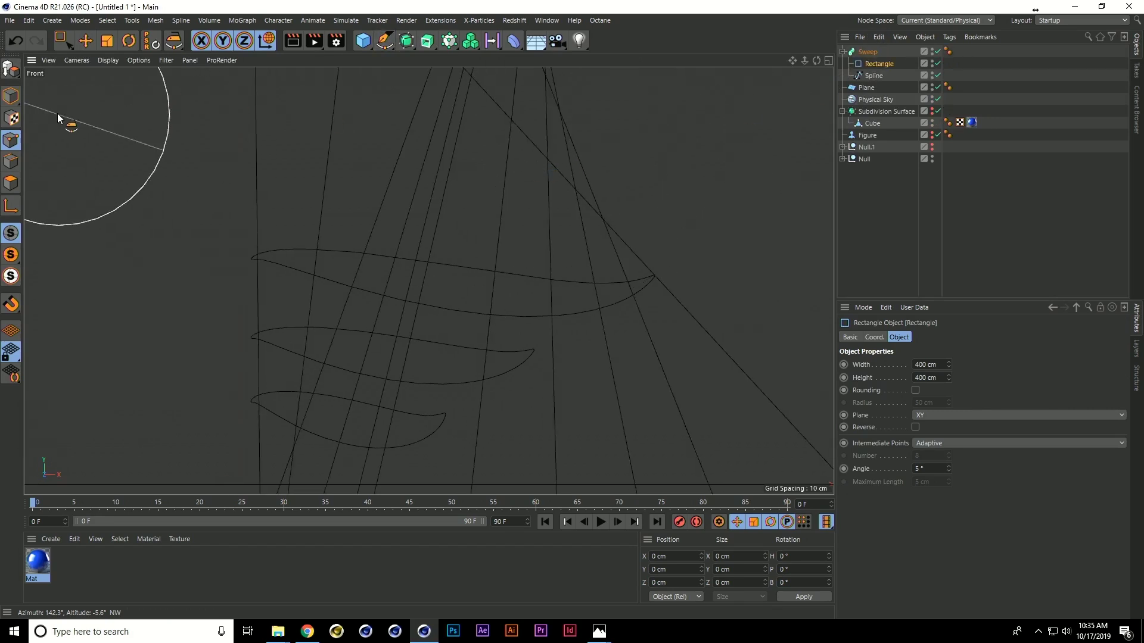
# - Scale the Rectangle profile down to about 29 cm in the Perspective view
pyautogui.middleClick(223, 129)
pyautogui.middleClick(316, 123)
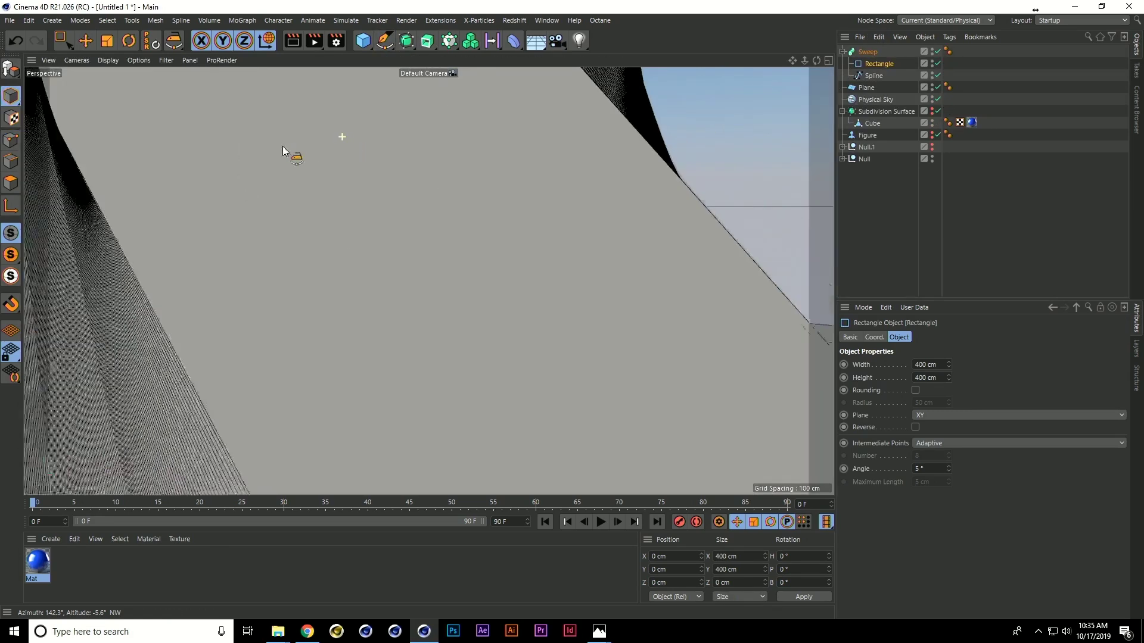
pyautogui.press('t')
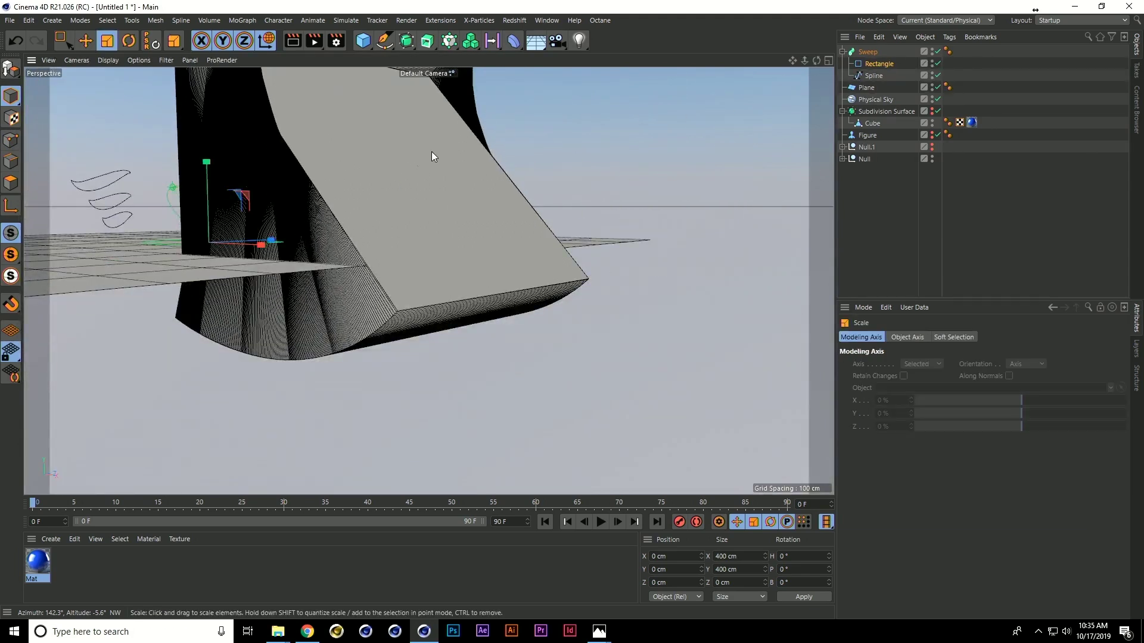
pyautogui.moveTo(431, 151); pyautogui.dragTo(51, 255)
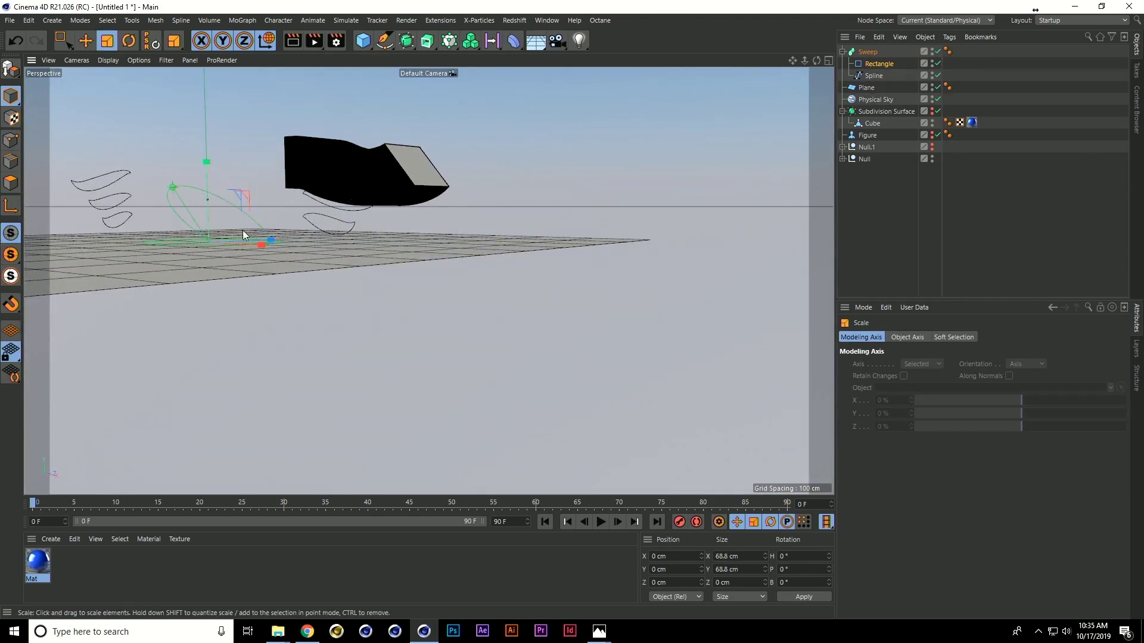
pyautogui.scroll(2, 362, 274)
pyautogui.scroll(-3, 363, 274)
pyautogui.keyDown('alt'); pyautogui.moveTo(385, 272); pyautogui.dragTo(213, 294); pyautogui.keyUp('alt')
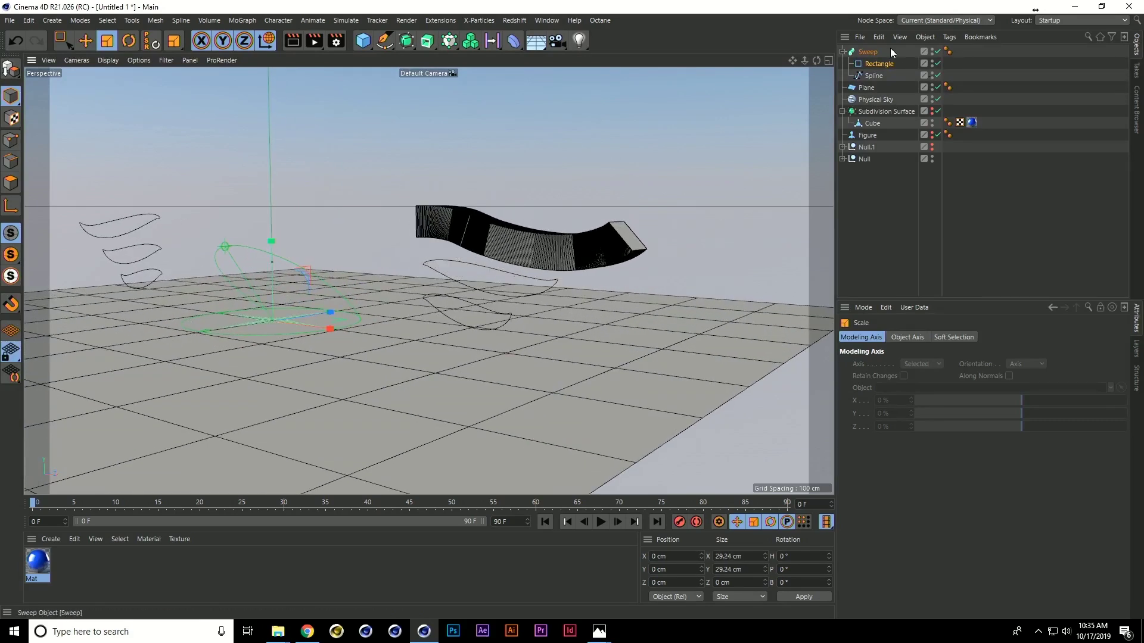
# - Add a middle point to the Sweep's Scale curve and lower both ends to taper it
pyautogui.click(868, 52)
pyautogui.click(923, 337)
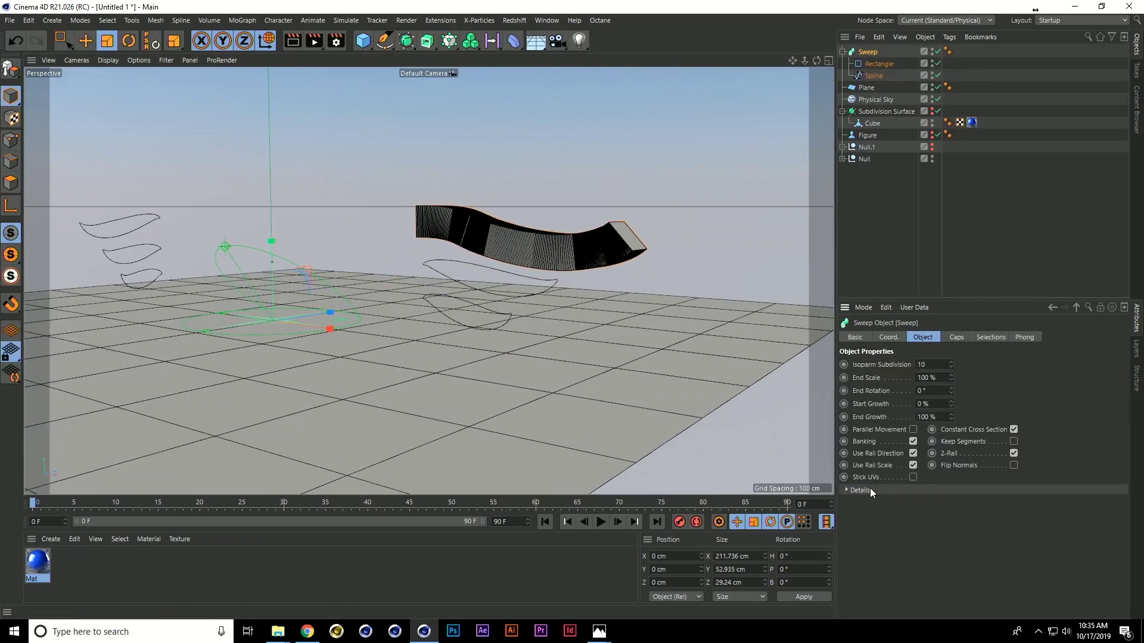
pyautogui.click(848, 490)
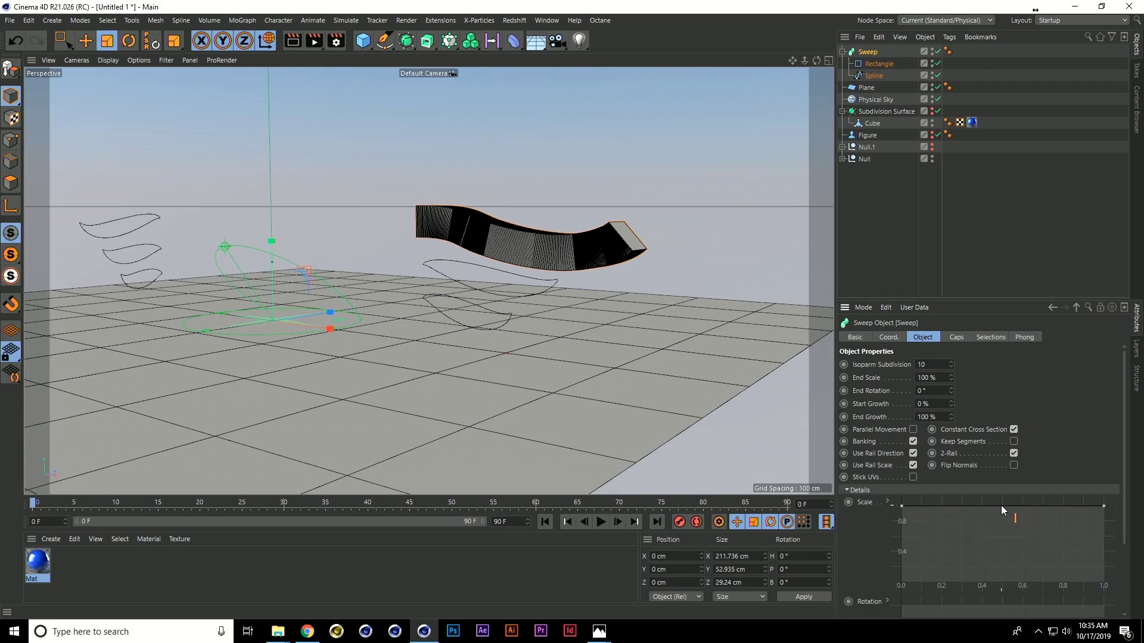
pyautogui.keyDown('ctrl'); pyautogui.click(1000, 505); pyautogui.keyUp('ctrl')
pyautogui.click(902, 505)
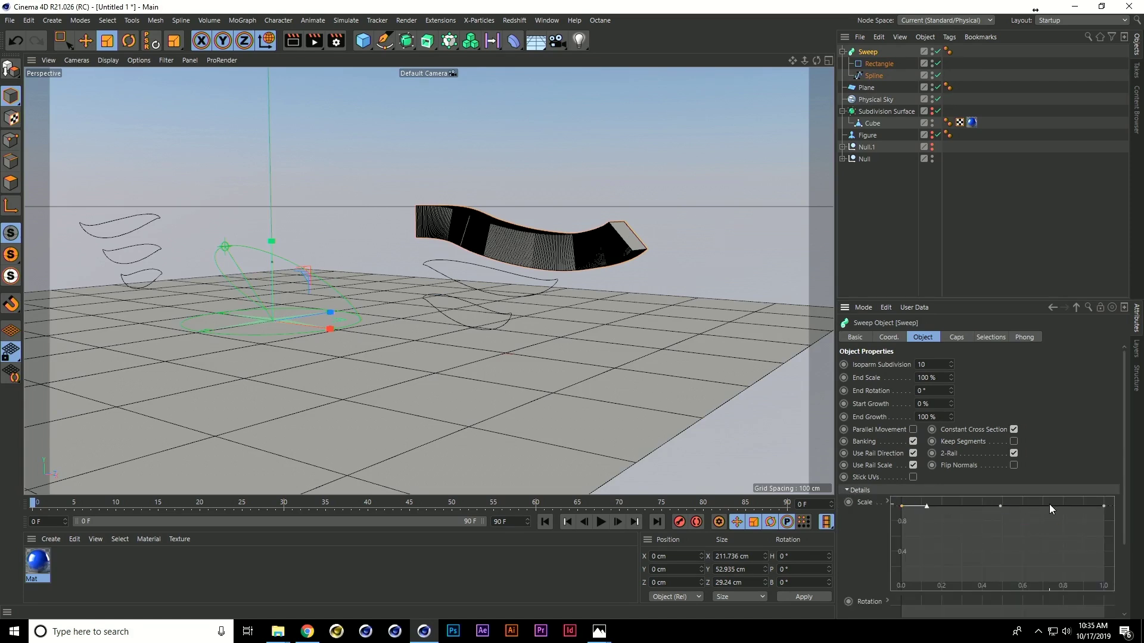
pyautogui.keyDown('shift'); pyautogui.click(1104, 506); pyautogui.keyUp('shift')
pyautogui.moveTo(1104, 505); pyautogui.dragTo(1129, 613)
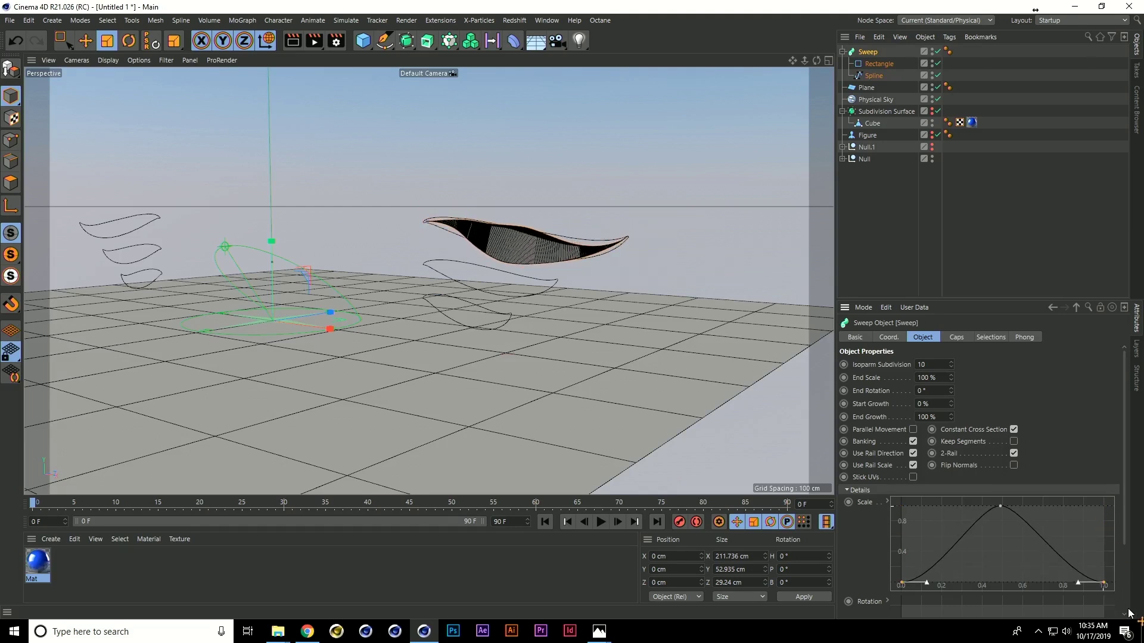
# - Adjust the Rotation curve points for a slight twist and review the Rectangle profile
pyautogui.keyDown('alt'); pyautogui.moveTo(832, 391); pyautogui.dragTo(871, 449, button='middle'); pyautogui.keyUp('alt')
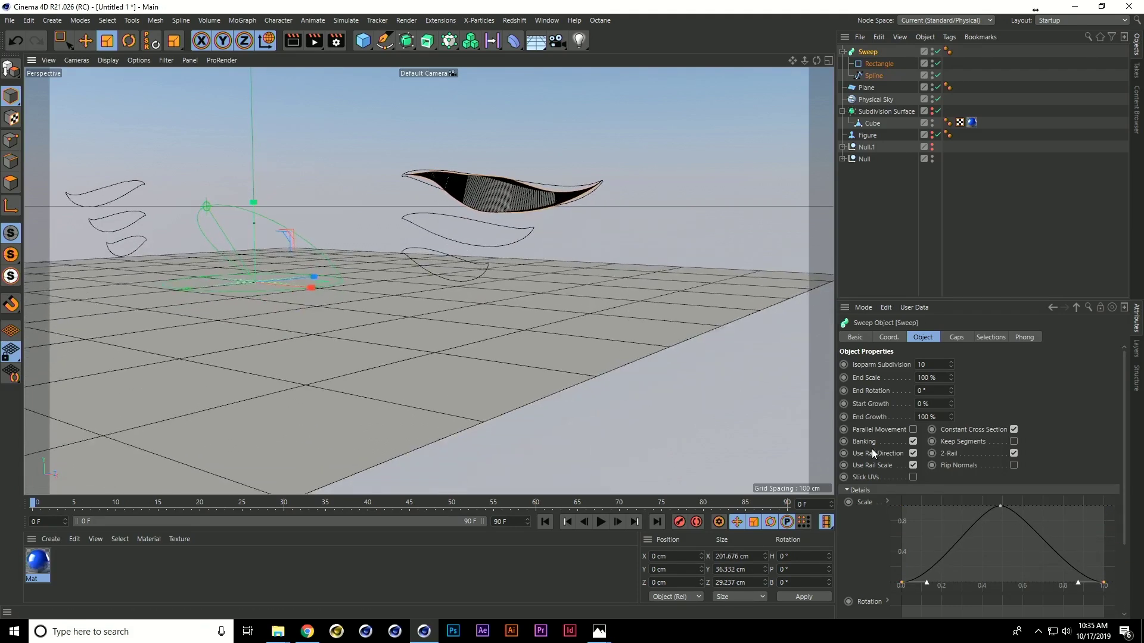
pyautogui.scroll(-3, 1124, 461)
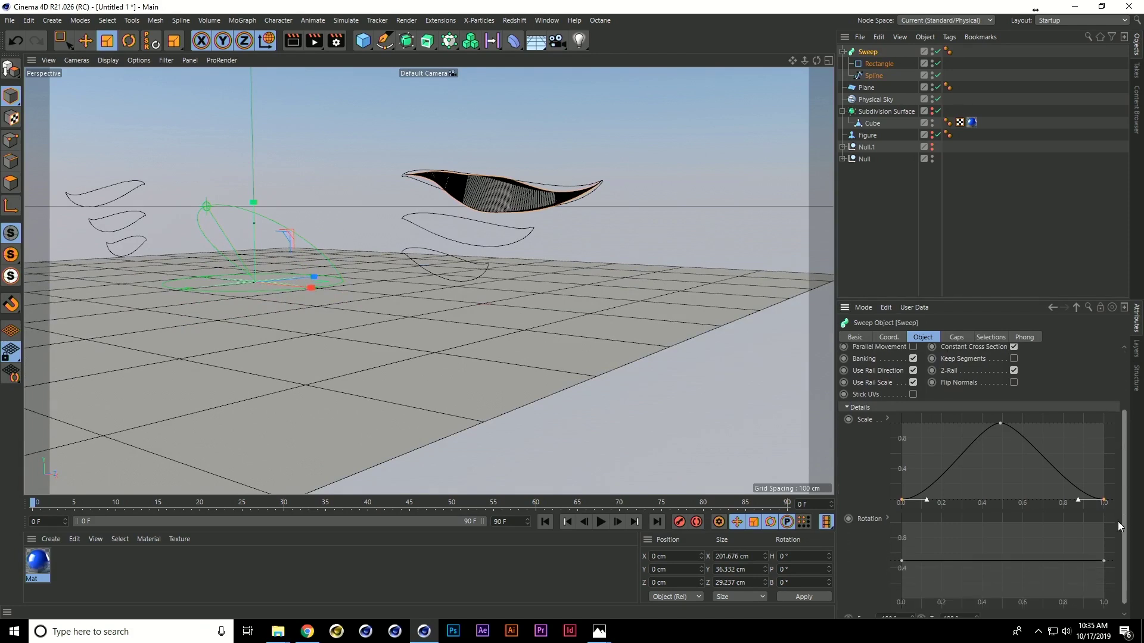
pyautogui.moveTo(898, 548); pyautogui.dragTo(1103, 570)
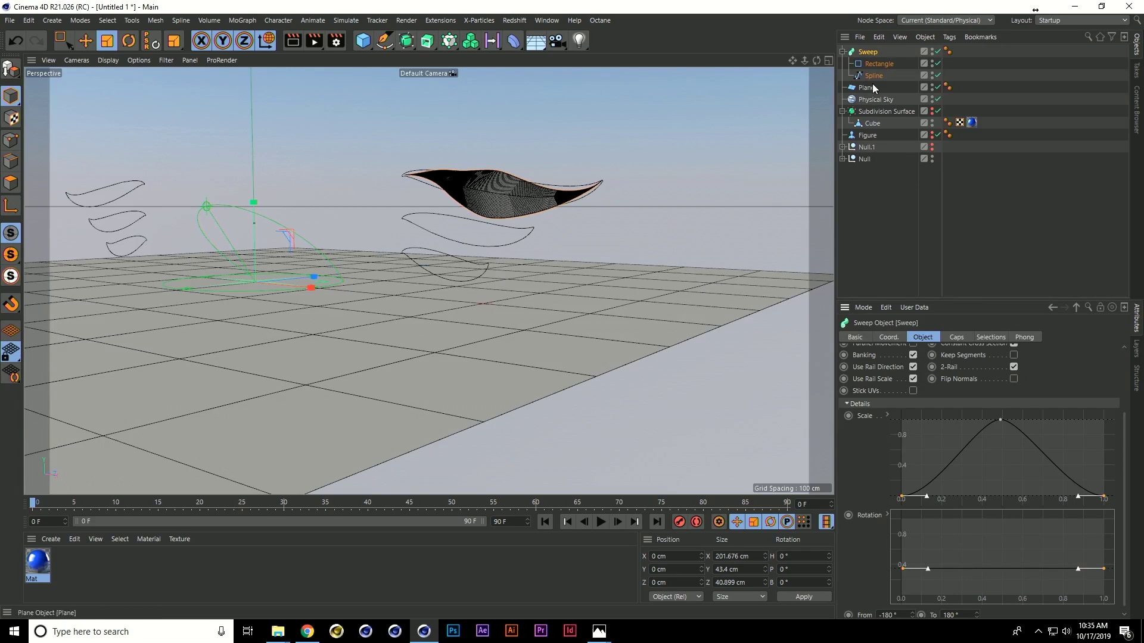
pyautogui.scroll(3, 903, 381)
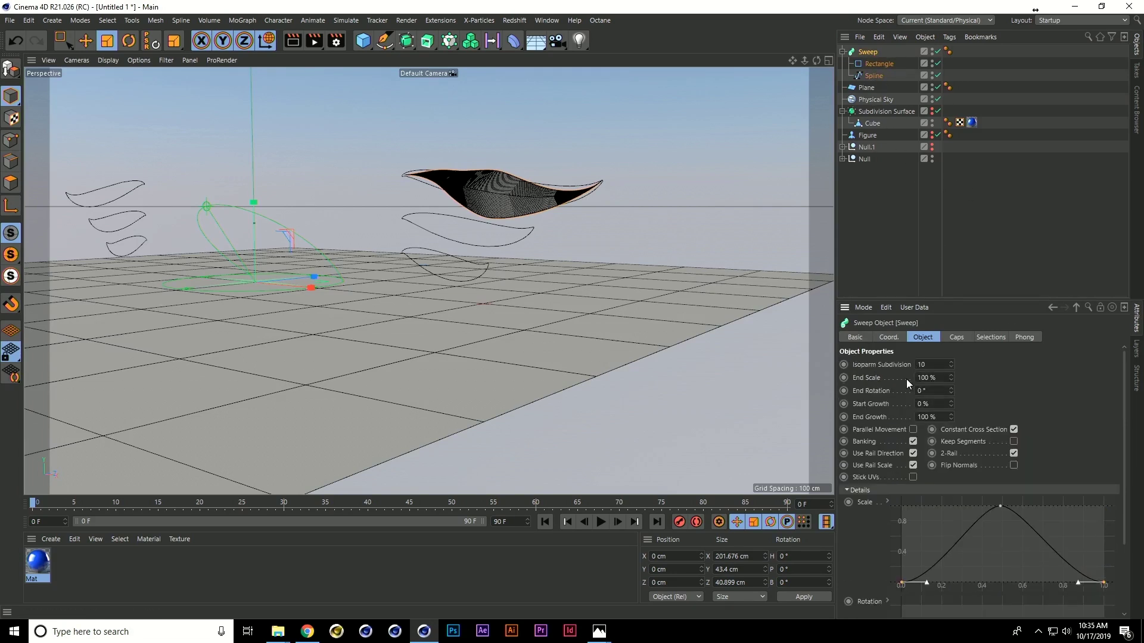
pyautogui.click(880, 64)
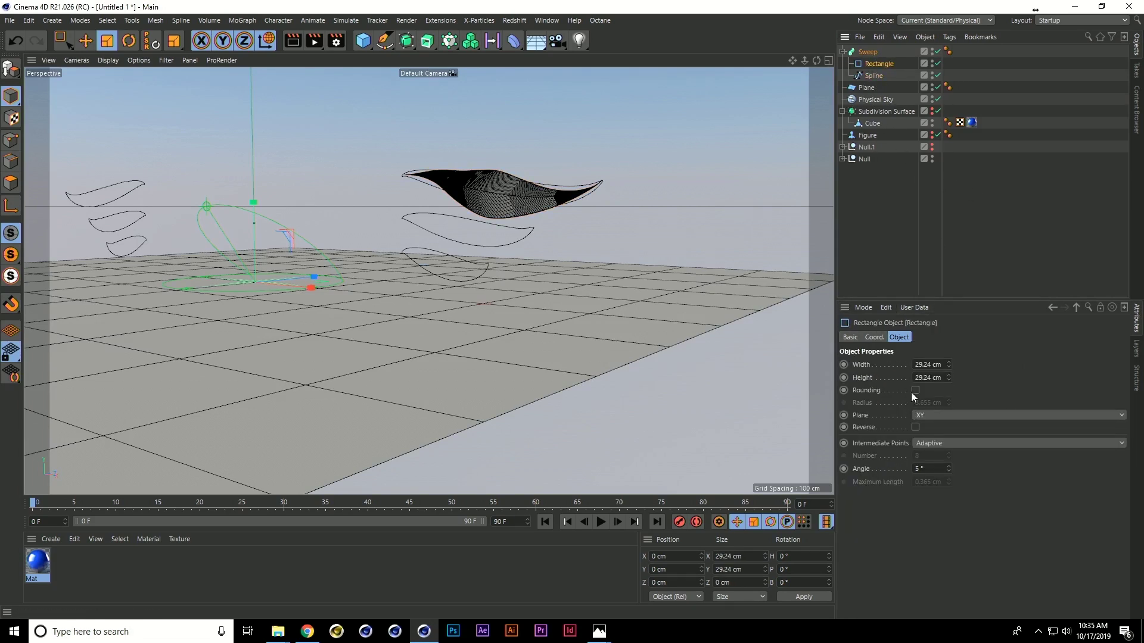
pyautogui.scroll(3, 624, 235)
# - Lift the Sweep leaf up to Y 46.764 cm
pyautogui.click(868, 53)
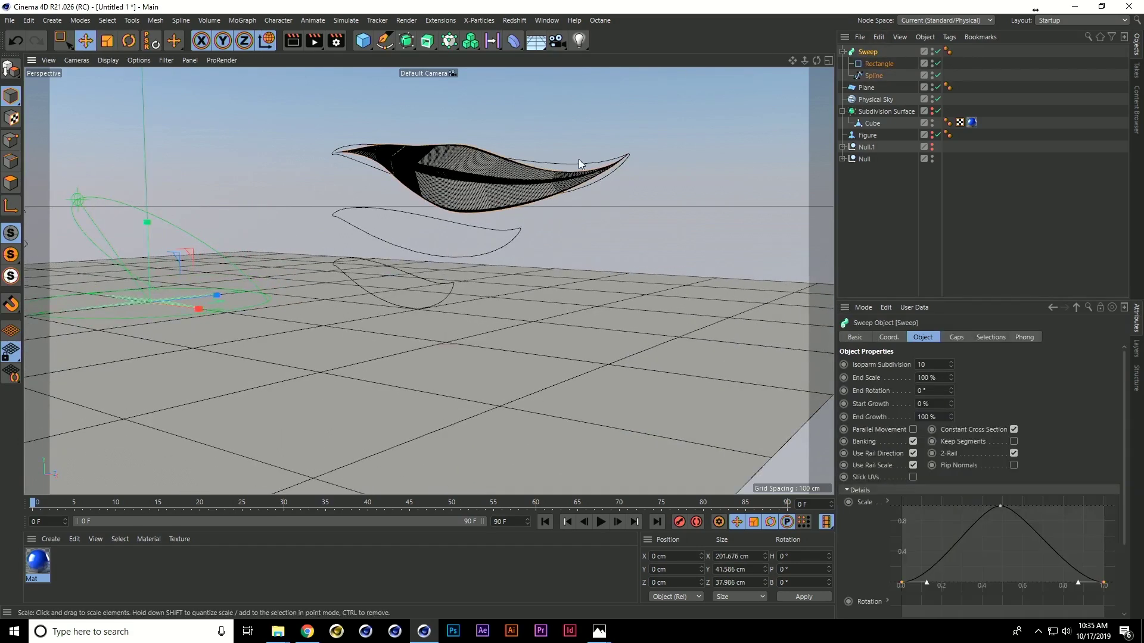
pyautogui.press('e')
pyautogui.moveTo(148, 230); pyautogui.dragTo(147, 166)
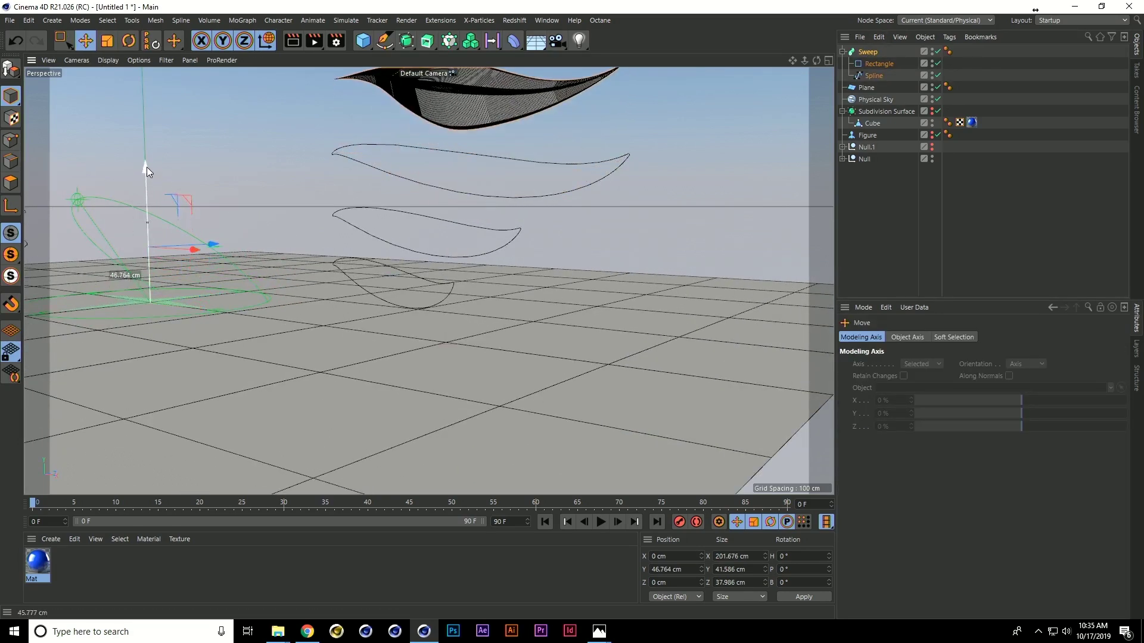
pyautogui.moveTo(146, 166); pyautogui.dragTo(319, 215, button='middle')
pyautogui.keyDown('alt'); pyautogui.moveTo(320, 212); pyautogui.dragTo(476, 170); pyautogui.keyUp('alt')
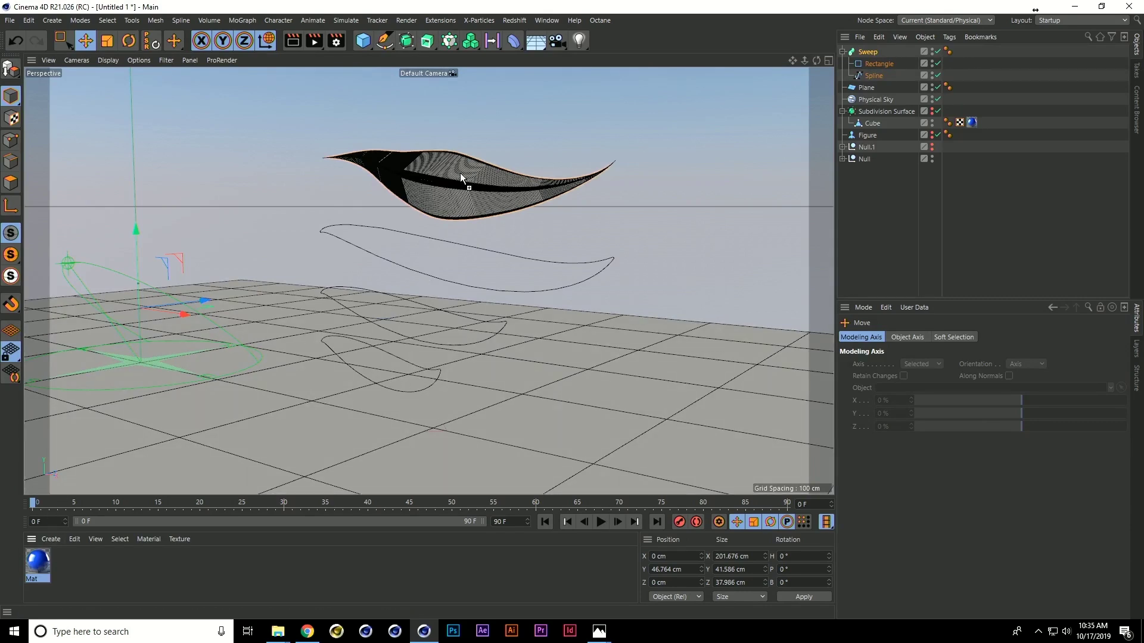
# - Apply blue Mat to the Sweep, unhide the Subdivision Surface leaf, and render interactively
pyautogui.moveTo(460, 173); pyautogui.dragTo(459, 173)
pyautogui.scroll(4, 460, 185)
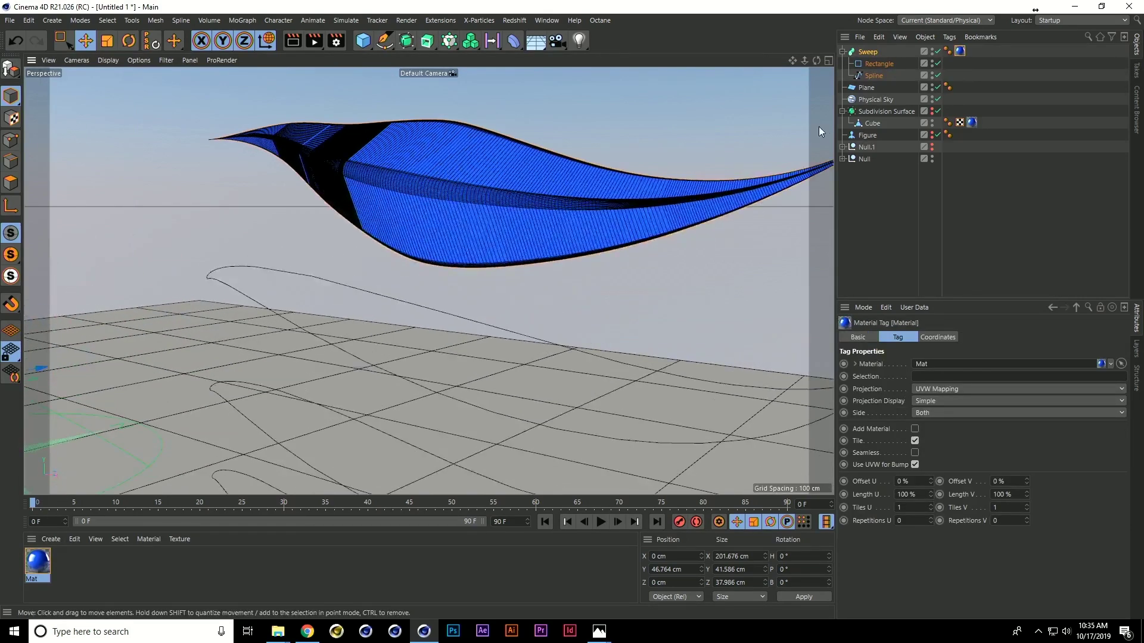
pyautogui.click(932, 111)
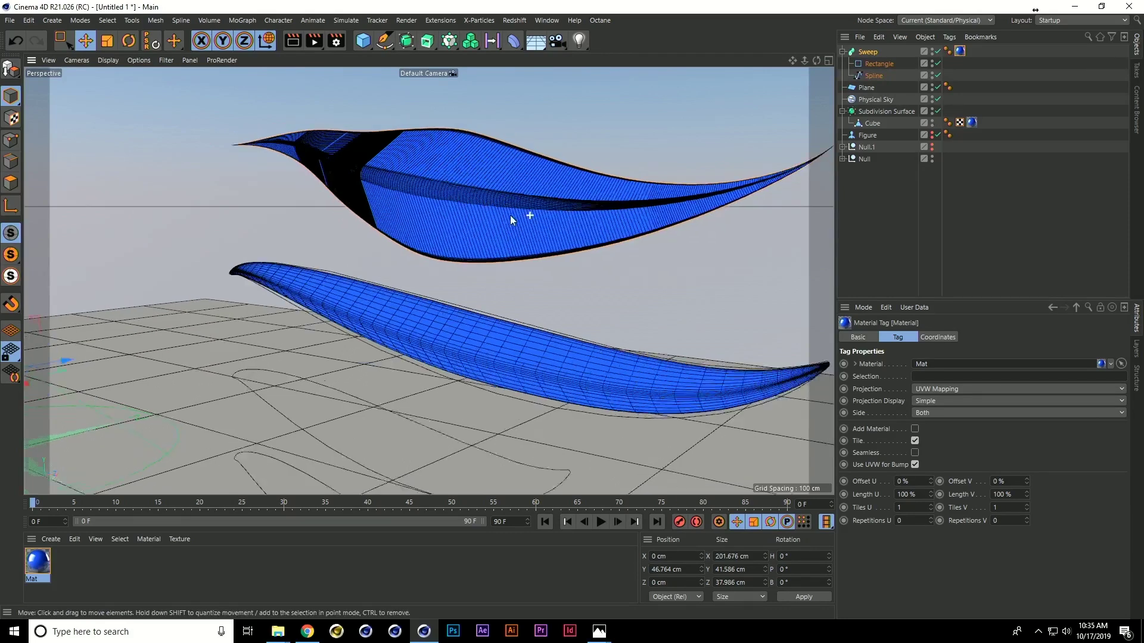
pyautogui.scroll(-1, 510, 221)
pyautogui.keyDown('alt'); pyautogui.moveTo(405, 207); pyautogui.dragTo(446, 227); pyautogui.keyUp('alt')
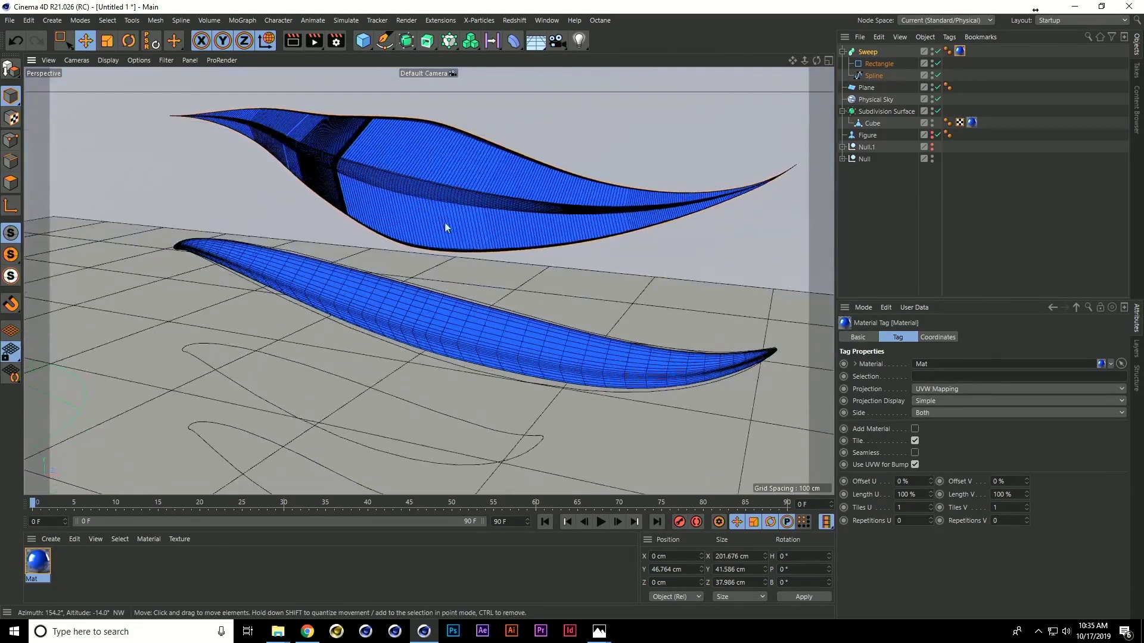
pyautogui.hotkey('ctrl', 'r')
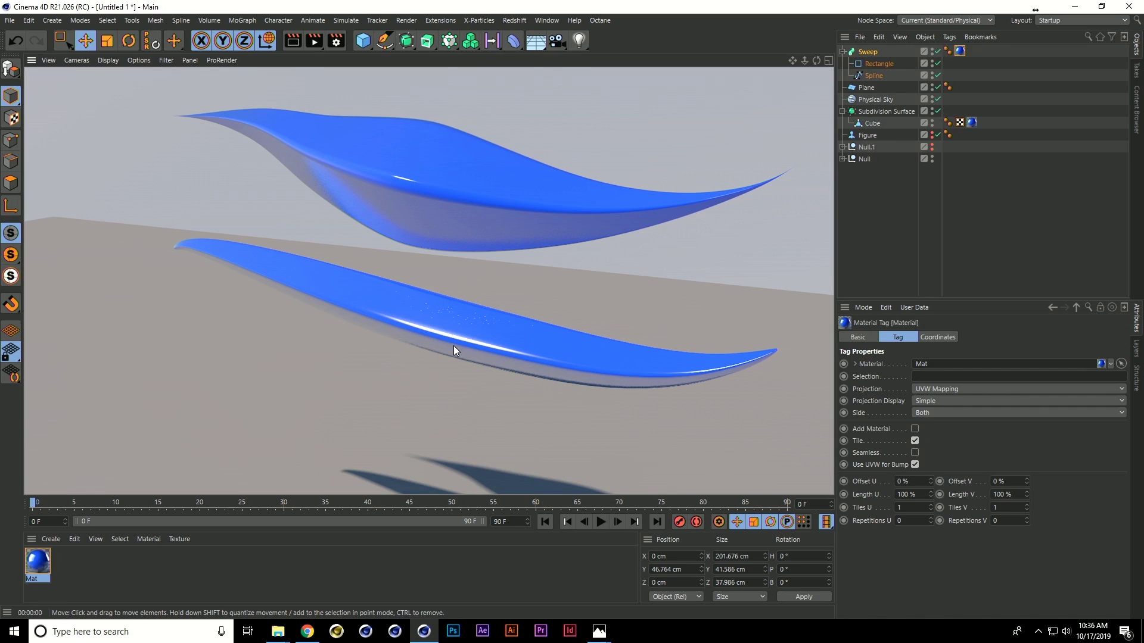
pyautogui.click(307, 631)
pyautogui.scroll(-15, 563, 396)
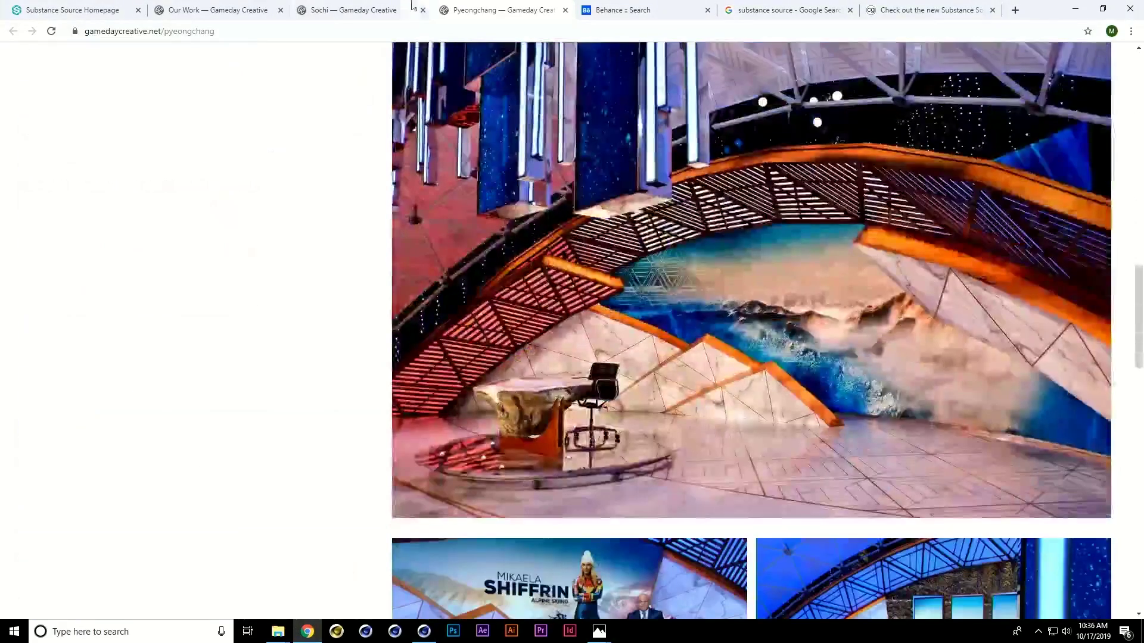
pyautogui.click(363, 10)
pyautogui.scroll(5, 538, 211)
pyautogui.scroll(-5, 538, 212)
pyautogui.scroll(5, 664, 220)
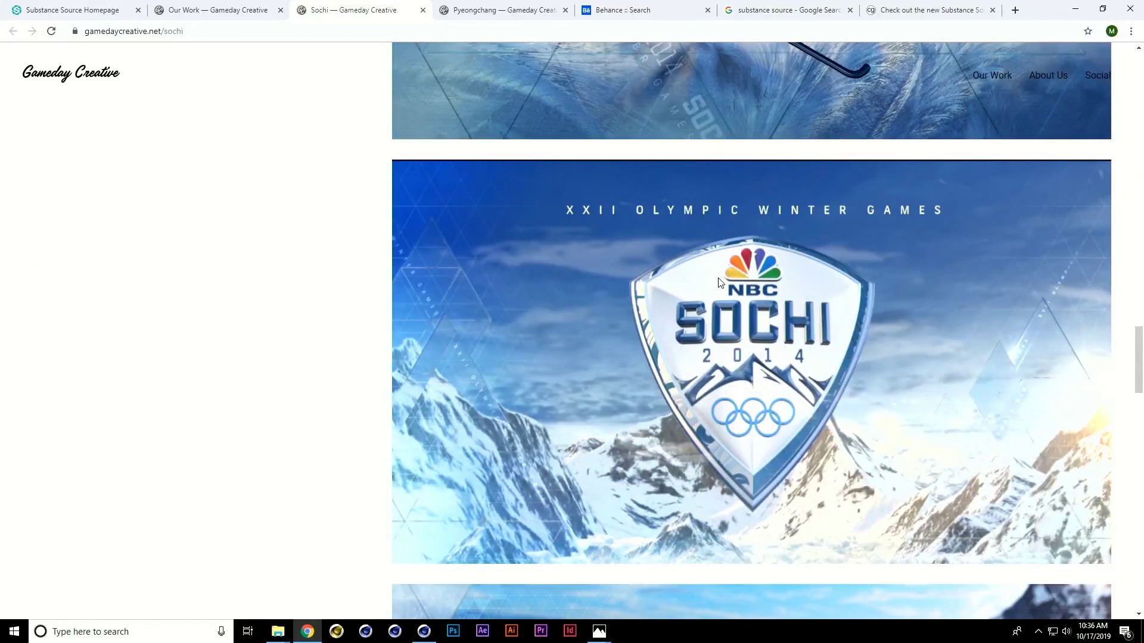
pyautogui.click(423, 632)
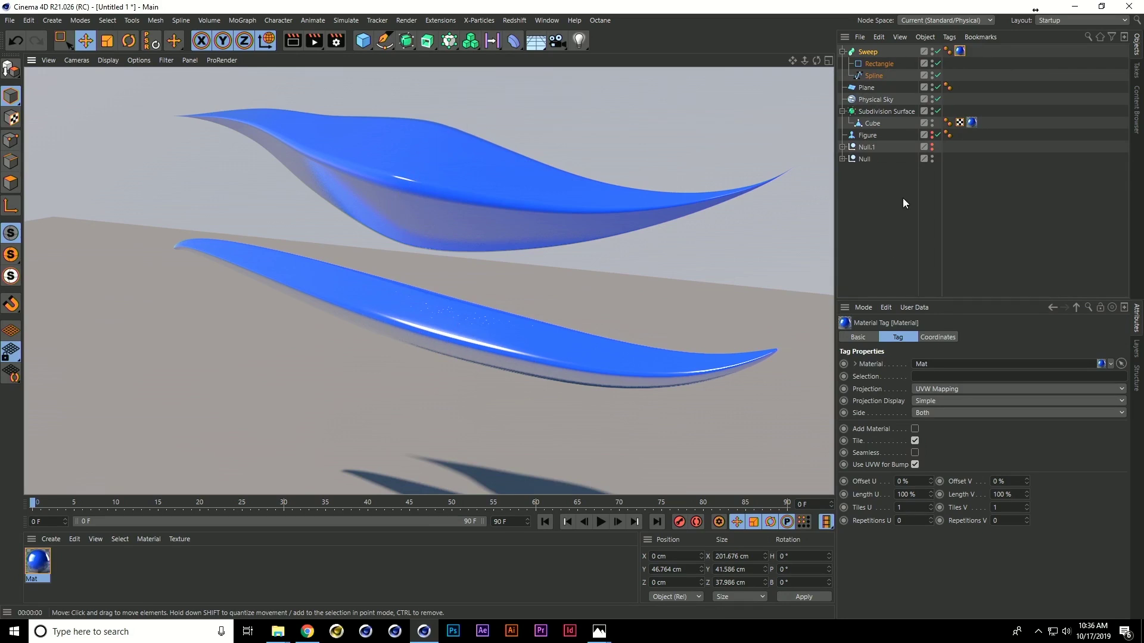
# - Delete the Sweep leaf and select the Subdivision Surface leaf
pyautogui.click(872, 51)
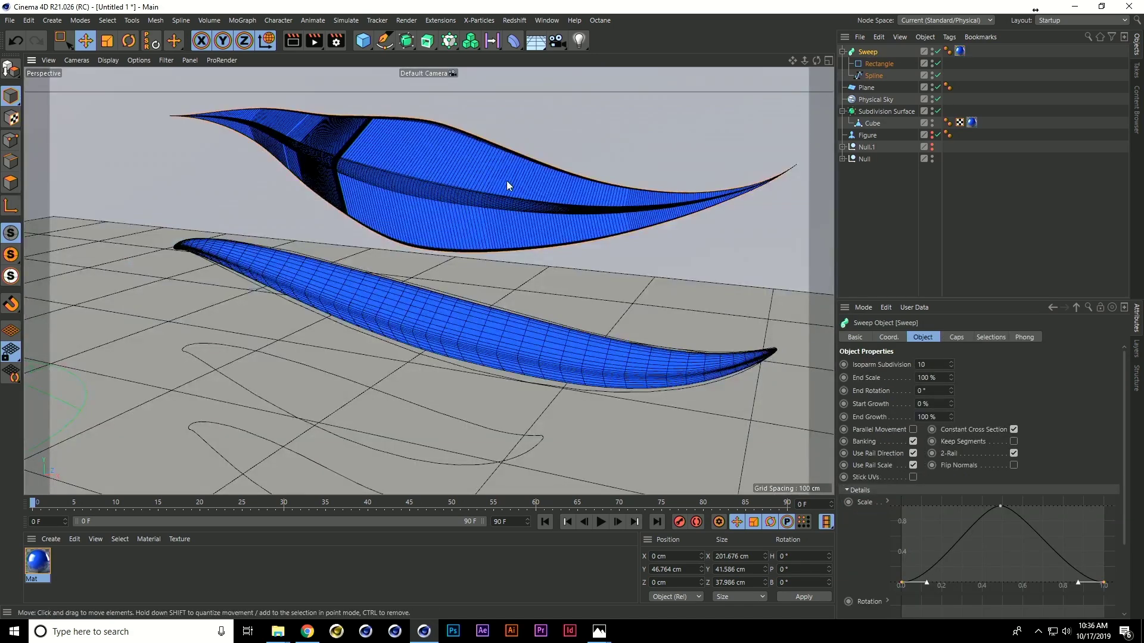
pyautogui.press('Delete')
pyautogui.click(882, 76)
# - Make a lower copy of the leaf scaled to about 72%
pyautogui.keyDown('alt'); pyautogui.moveTo(669, 152); pyautogui.dragTo(500, 244); pyautogui.keyUp('alt')
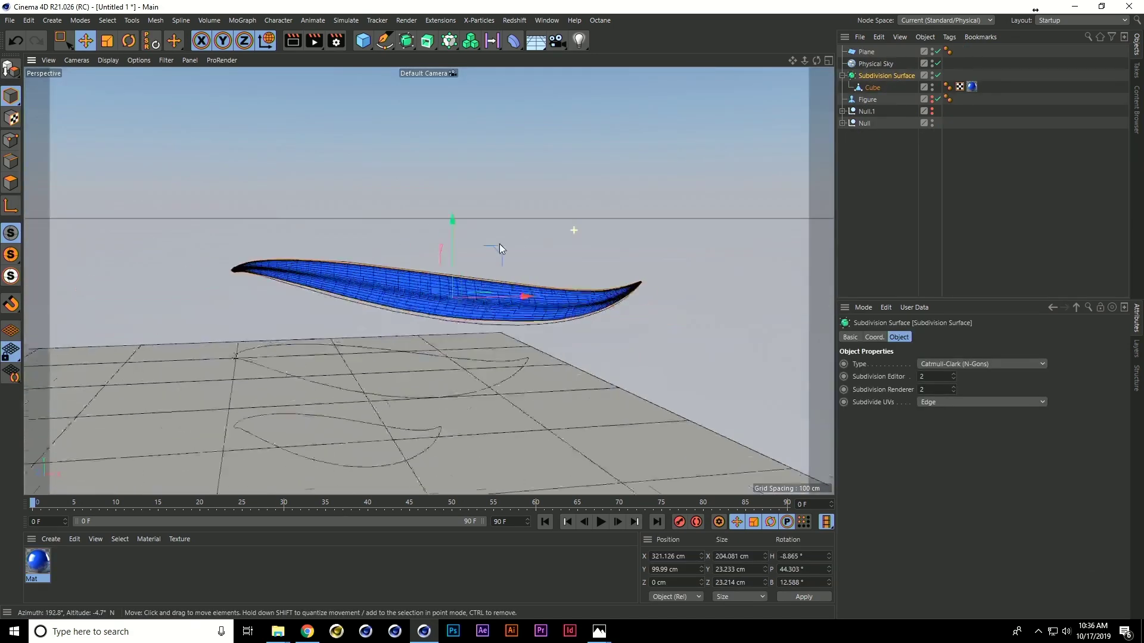
pyautogui.keyDown('alt'); pyautogui.moveTo(500, 244); pyautogui.dragTo(427, 202, button='right'); pyautogui.keyUp('alt')
pyautogui.keyDown('ctrl'); pyautogui.moveTo(473, 223); pyautogui.dragTo(463, 295); pyautogui.keyUp('ctrl')
pyautogui.press('t')
pyautogui.press('w')
pyautogui.moveTo(502, 354); pyautogui.dragTo(470, 343)
# - Place a third leaf copy lower left, shrunk to 112.6 cm wide
pyautogui.press('e')
pyautogui.keyDown('alt'); pyautogui.moveTo(542, 342); pyautogui.dragTo(410, 353); pyautogui.keyUp('alt')
pyautogui.press('t')
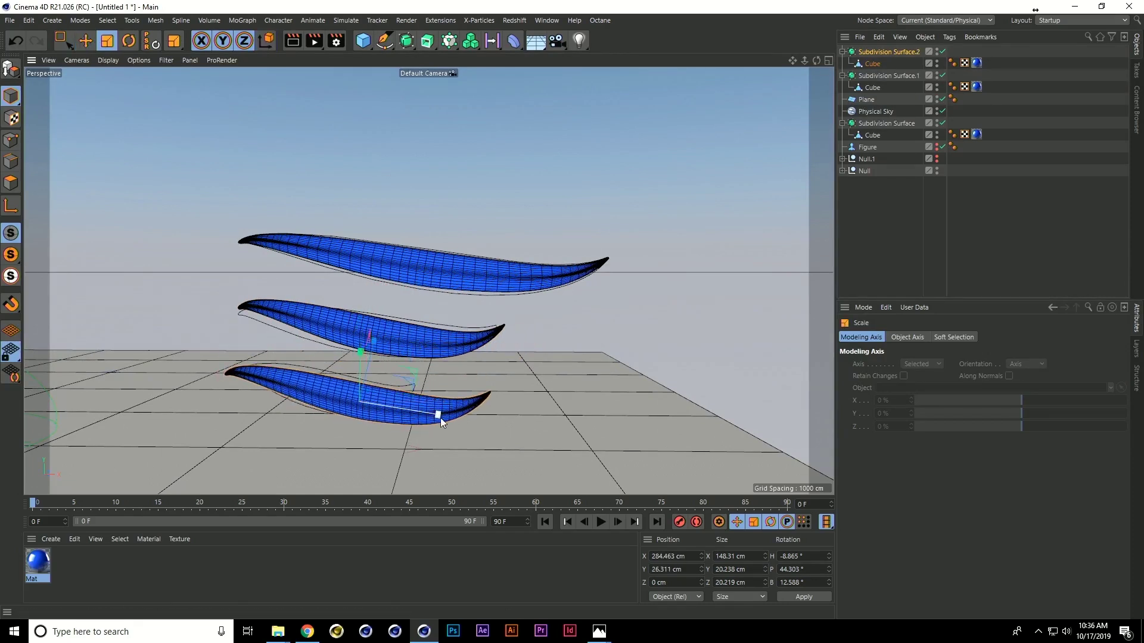
pyautogui.moveTo(438, 404); pyautogui.dragTo(418, 396)
pyautogui.press('e')
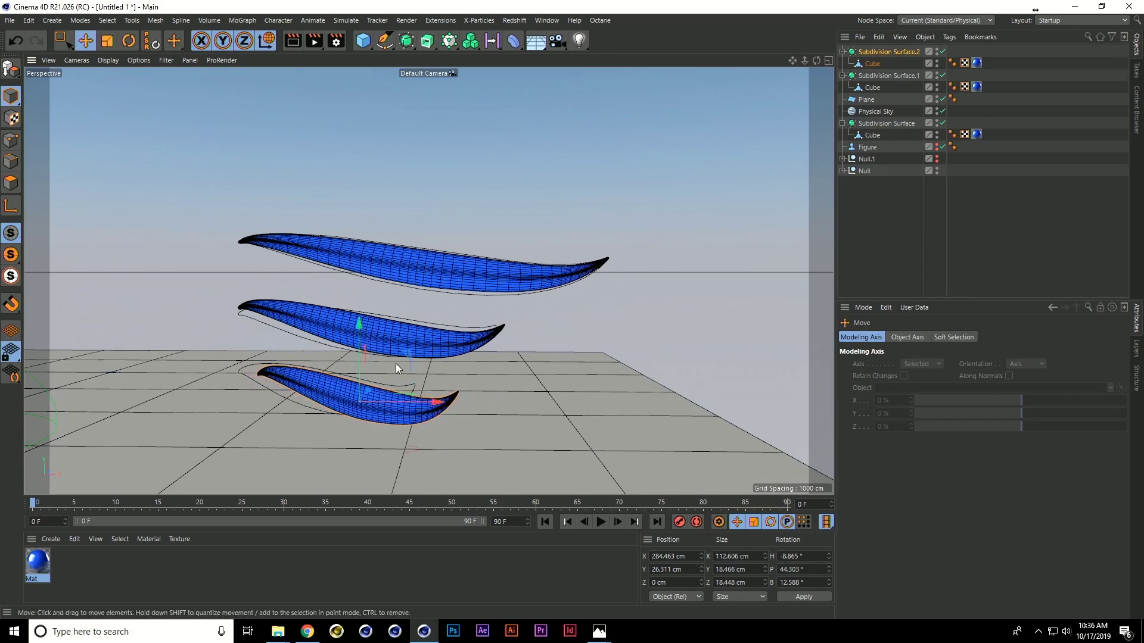
pyautogui.moveTo(410, 353); pyautogui.dragTo(388, 344)
pyautogui.keyDown('alt'); pyautogui.moveTo(456, 187); pyautogui.dragTo(449, 248); pyautogui.keyUp('alt')
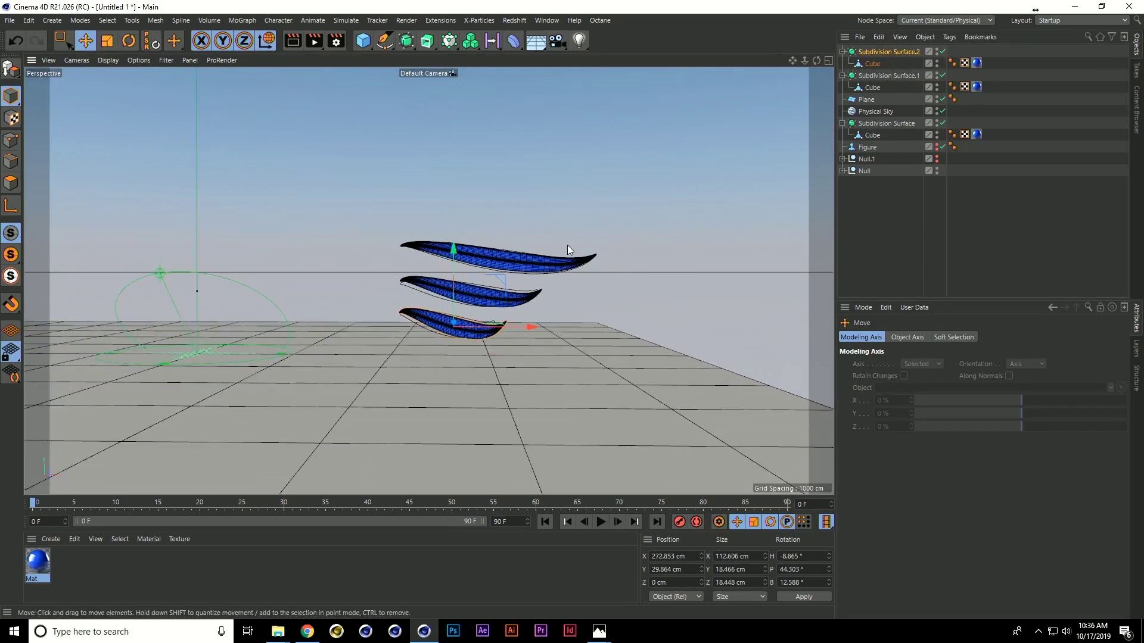
# - Select all three leaves and group them under a Null with Alt+G
pyautogui.click(523, 262)
pyautogui.keyDown('shift'); pyautogui.click(472, 295); pyautogui.keyUp('shift')
pyautogui.keyDown('shift'); pyautogui.click(458, 330); pyautogui.keyUp('shift')
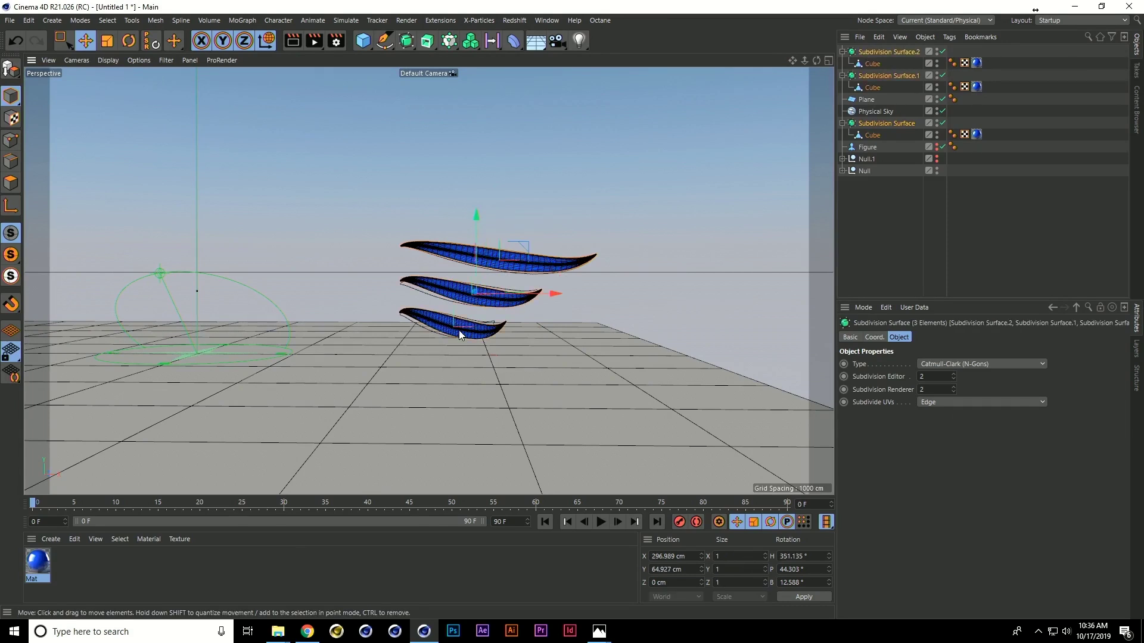
pyautogui.hotkey('alt', 'g')
pyautogui.click(395, 74)
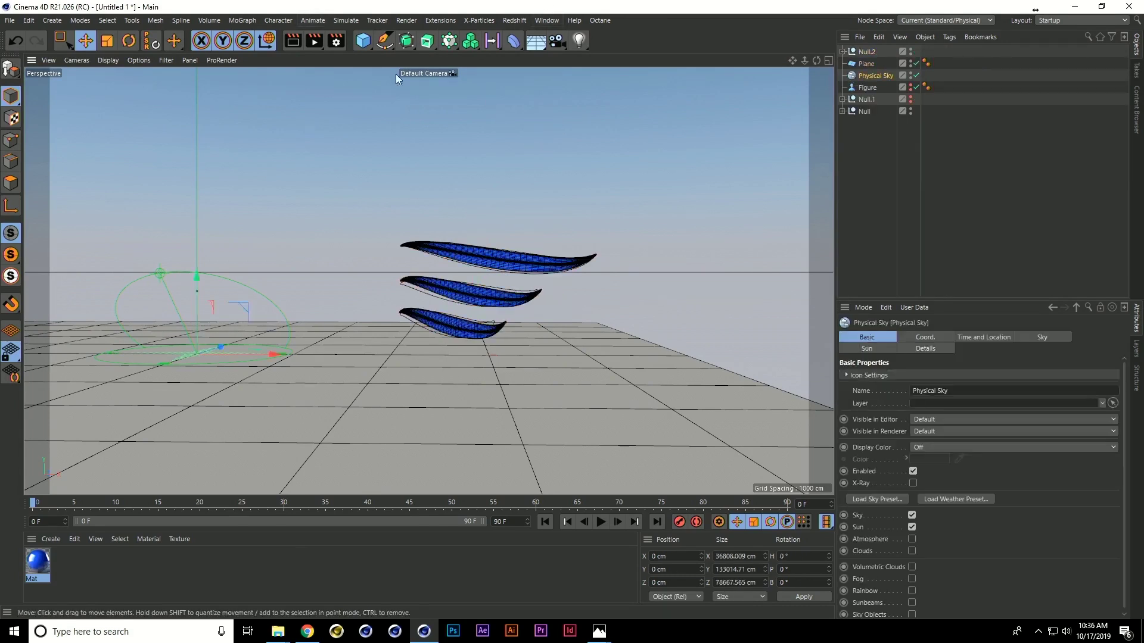
# - Add a Symmetry generator and nest the leaf group Null.2 inside it
pyautogui.click(406, 41)
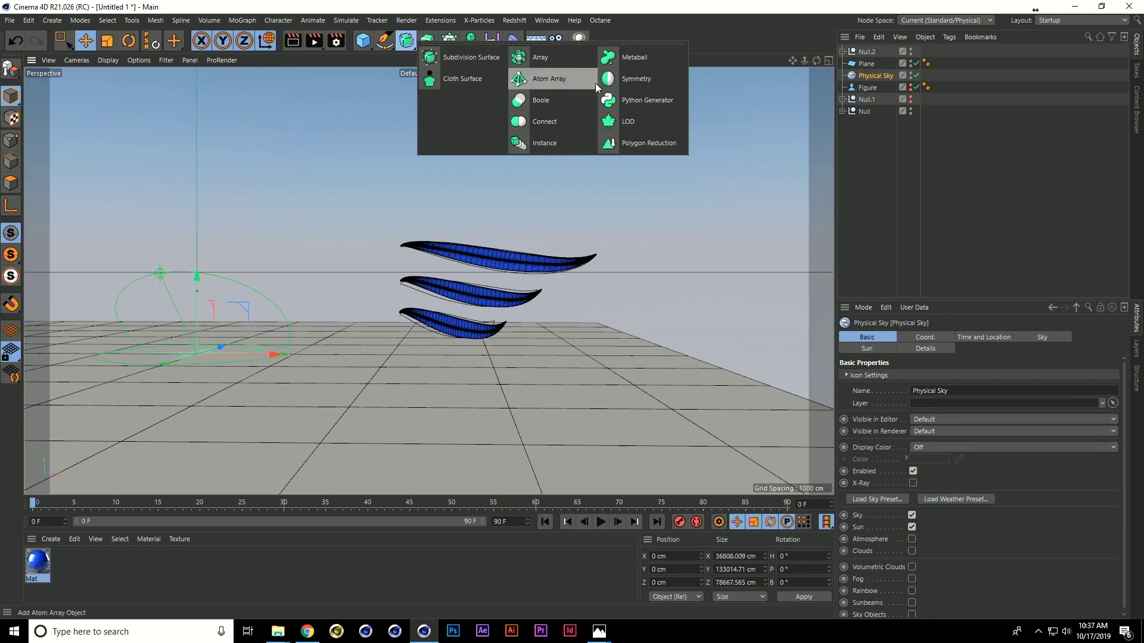
pyautogui.click(632, 79)
pyautogui.click(867, 64)
pyautogui.moveTo(866, 66)
pyautogui.mouseDown()
pyautogui.moveTo(886, 51)
pyautogui.moveTo(875, 52)
pyautogui.mouseUp()
pyautogui.keyDown('alt'); pyautogui.moveTo(593, 159); pyautogui.dragTo(495, 189, button='middle'); pyautogui.keyUp('alt')
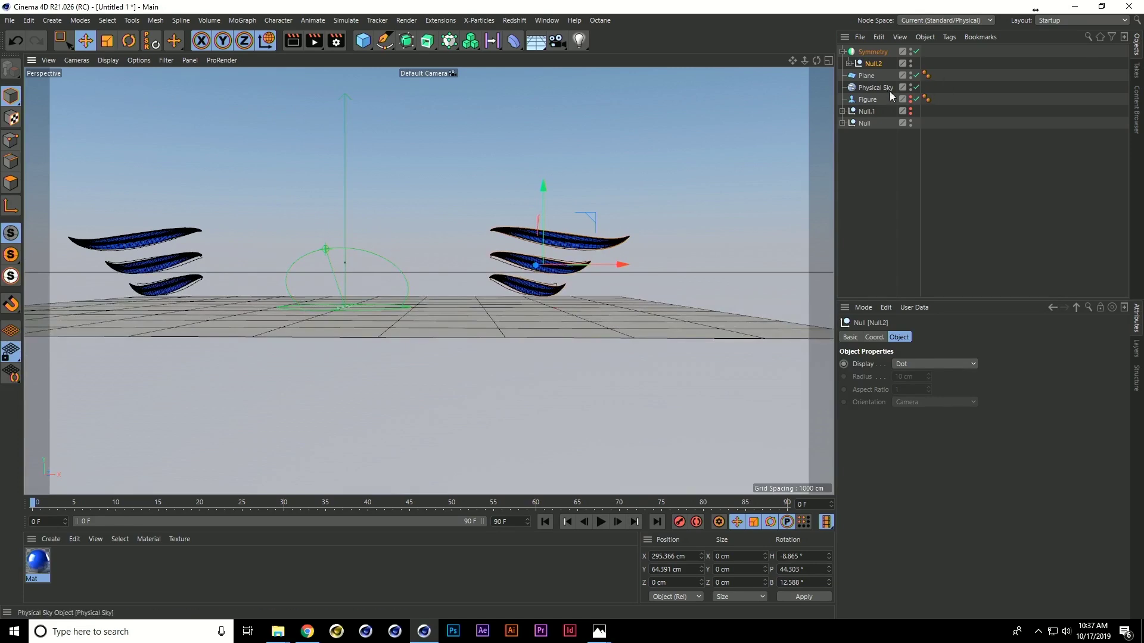
# - Make the 3D LOGO text visible again and render a shaded preview
pyautogui.click(910, 108)
pyautogui.moveTo(572, 146)
pyautogui.keyDown('alt'); pyautogui.mouseDown(button='middle')
pyautogui.moveTo(519, 150)
pyautogui.moveTo(366, 223)
pyautogui.moveTo(589, 231)
pyautogui.moveTo(494, 223)
pyautogui.moveTo(514, 205)
pyautogui.mouseUp(button='middle'); pyautogui.keyUp('alt')
pyautogui.hotkey('ctrl', 'r')
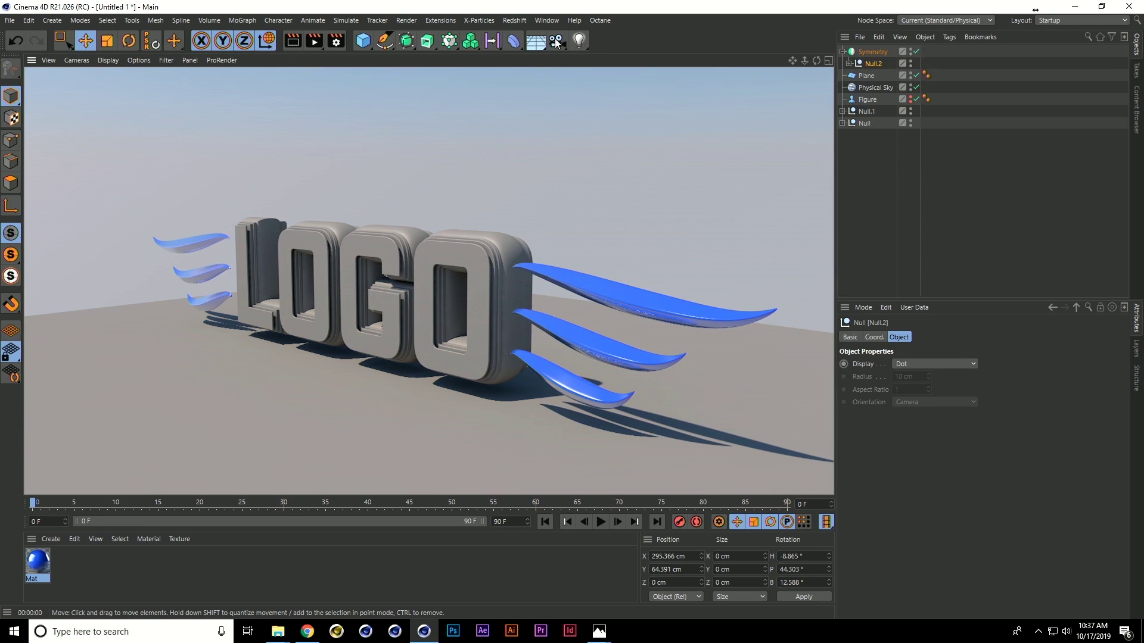
pyautogui.click(385, 43)
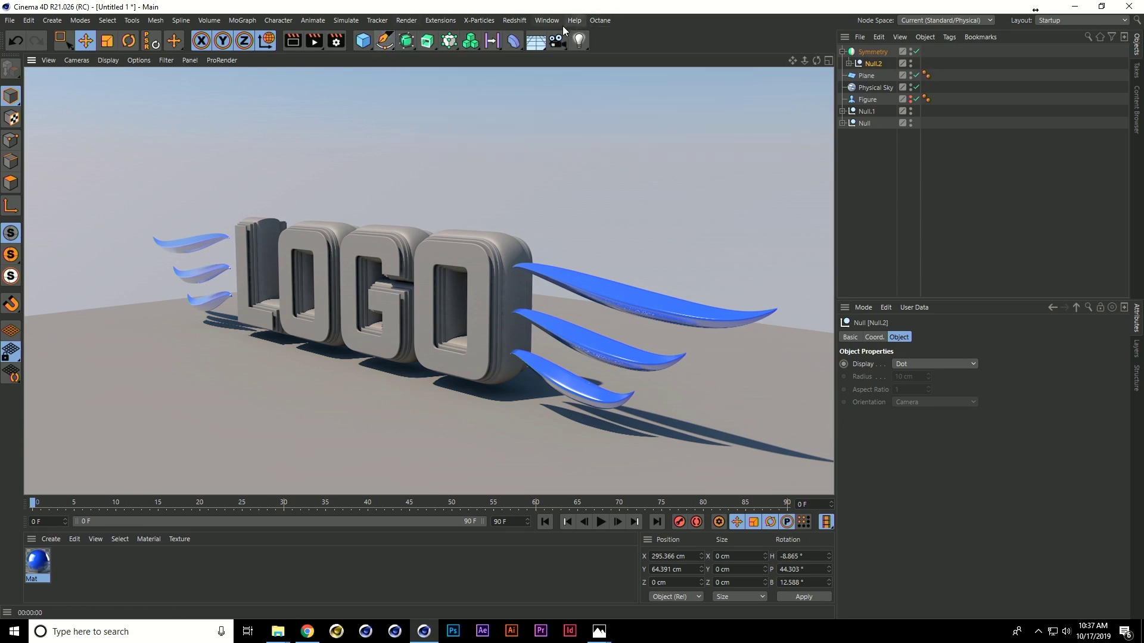
# - Add a Light with soft shadow maps and position it above the LOGO
pyautogui.click(579, 41)
pyautogui.click(628, 58)
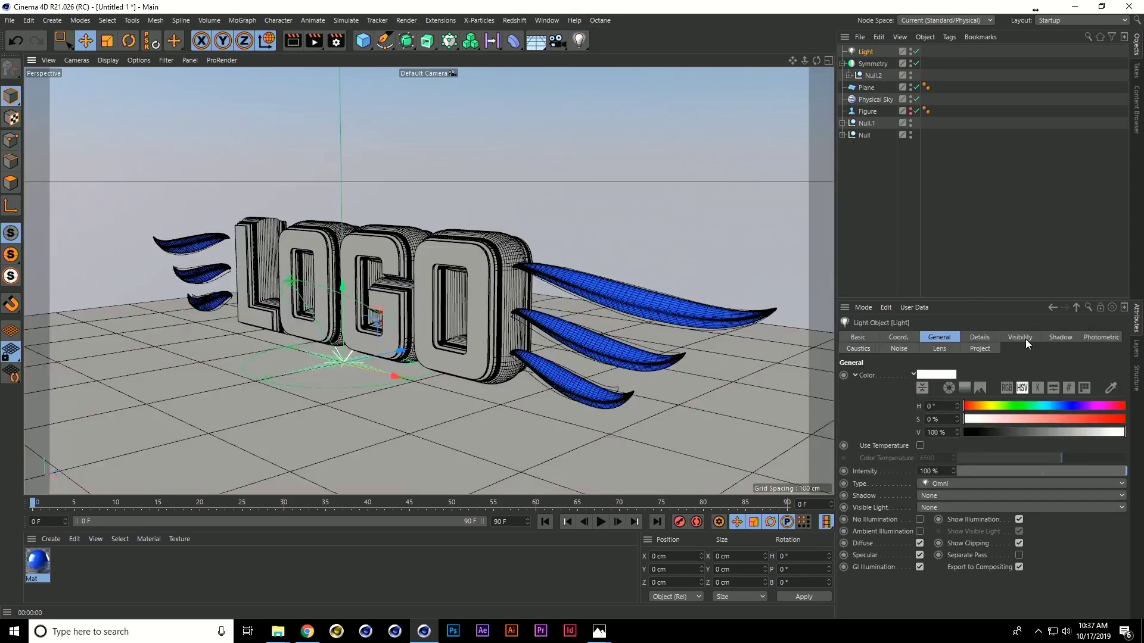
pyautogui.click(1061, 338)
pyautogui.click(925, 374)
pyautogui.click(921, 401)
pyautogui.press('w')
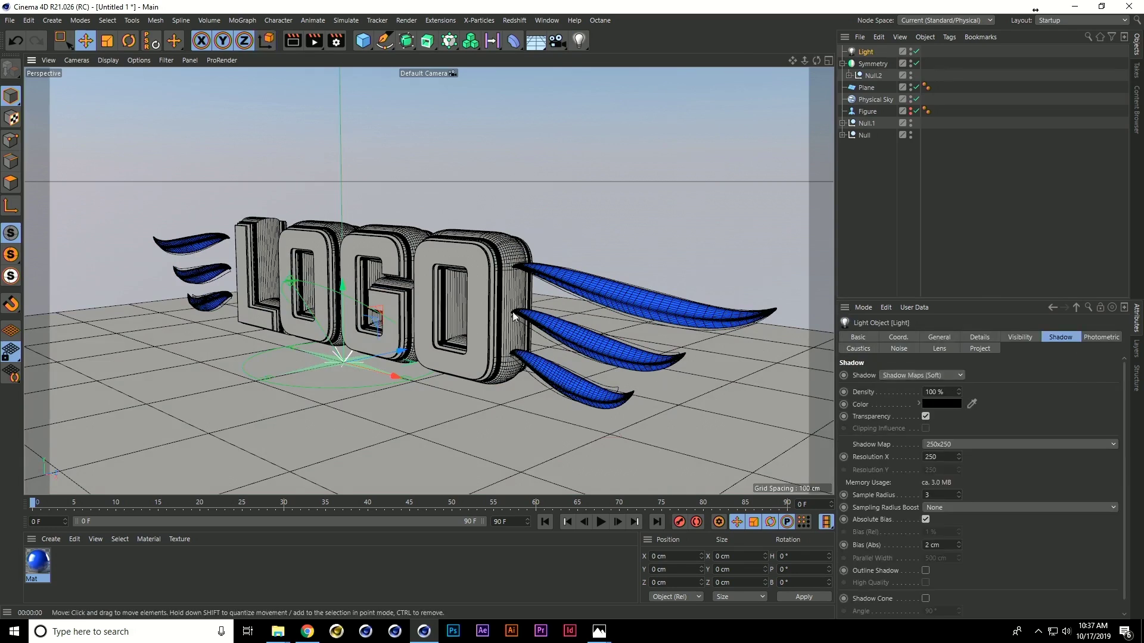
pyautogui.press('e')
pyautogui.moveTo(334, 281); pyautogui.dragTo(208, 166)
pyautogui.scroll(-3, 179, 155)
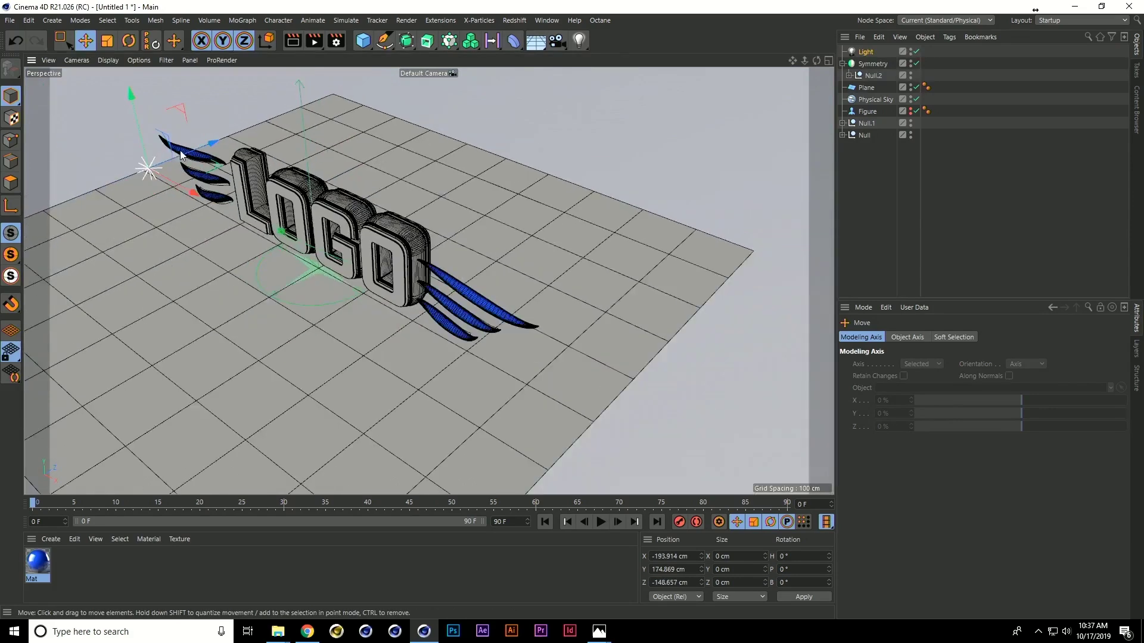
pyautogui.moveTo(142, 119); pyautogui.dragTo(135, 68)
# - Turn off the Physical Sky, test-render, then delete the light and re-render
pyautogui.click(917, 99)
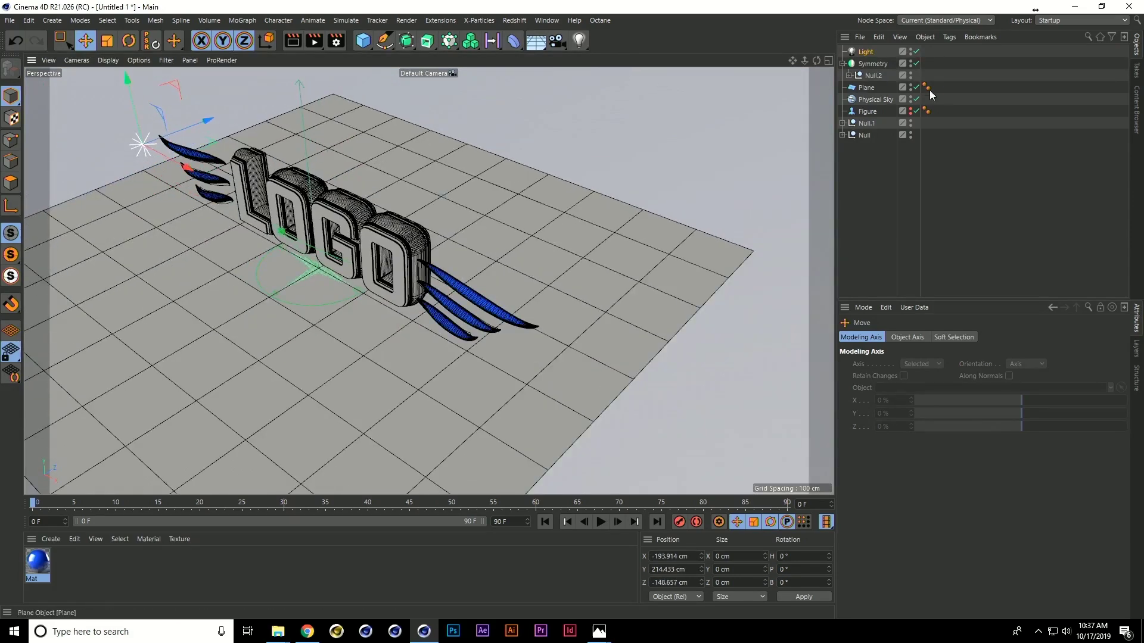
pyautogui.keyDown('alt'); pyautogui.moveTo(632, 107); pyautogui.dragTo(535, 146); pyautogui.keyUp('alt')
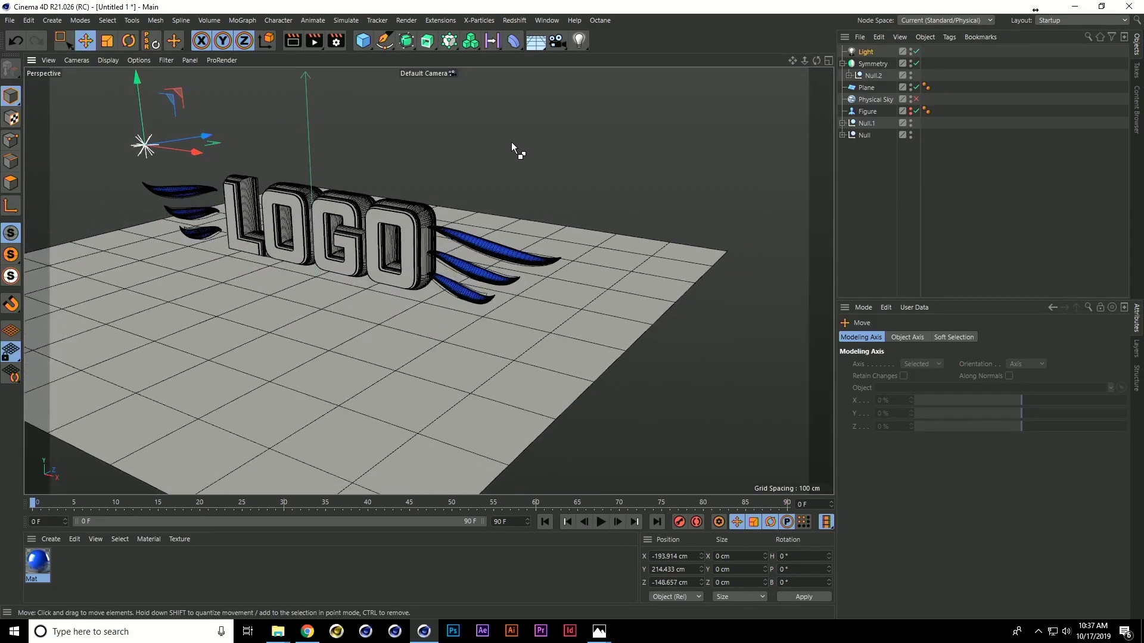
pyautogui.hotkey('ctrl', 'r')
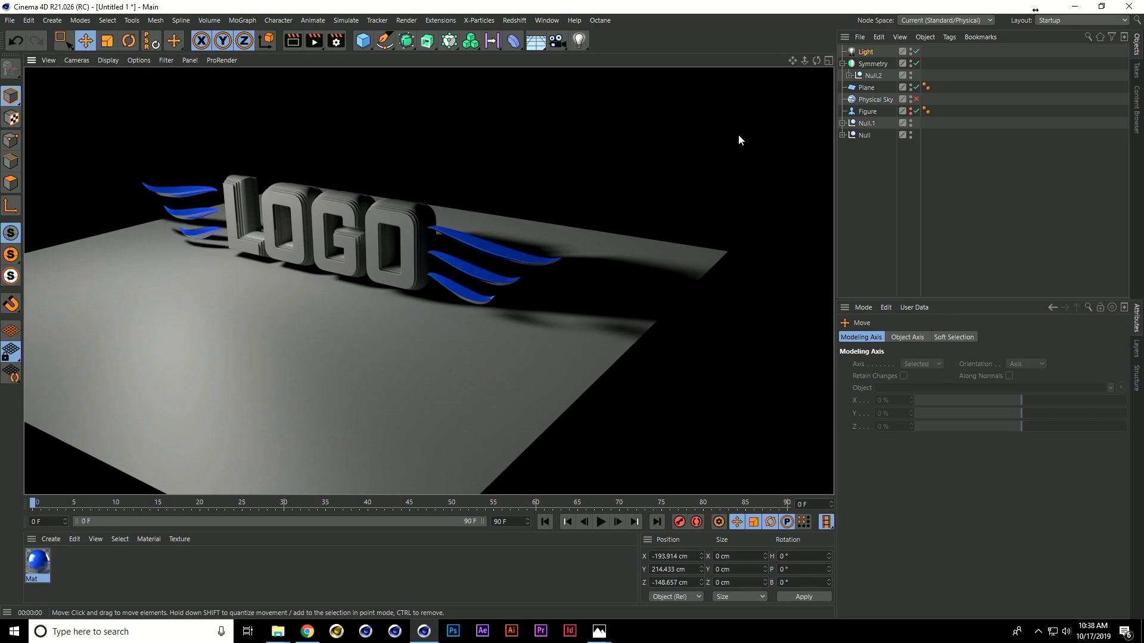
pyautogui.click(865, 51)
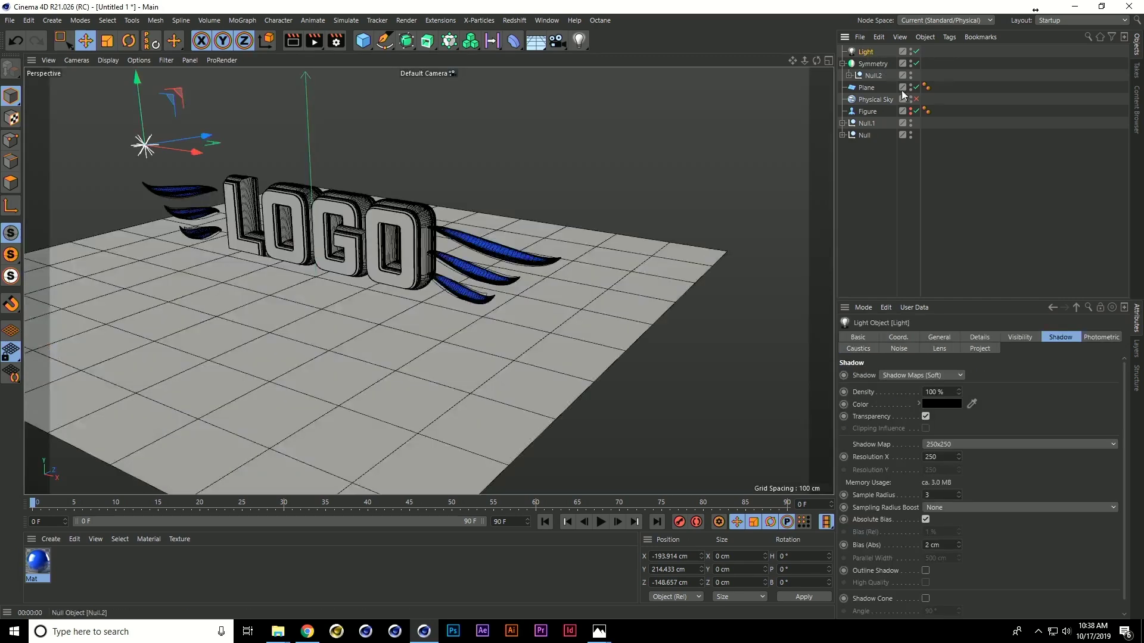
pyautogui.press('Delete')
pyautogui.keyDown('alt'); pyautogui.moveTo(717, 123); pyautogui.dragTo(499, 192); pyautogui.keyUp('alt')
pyautogui.hotkey('ctrl', 'r')
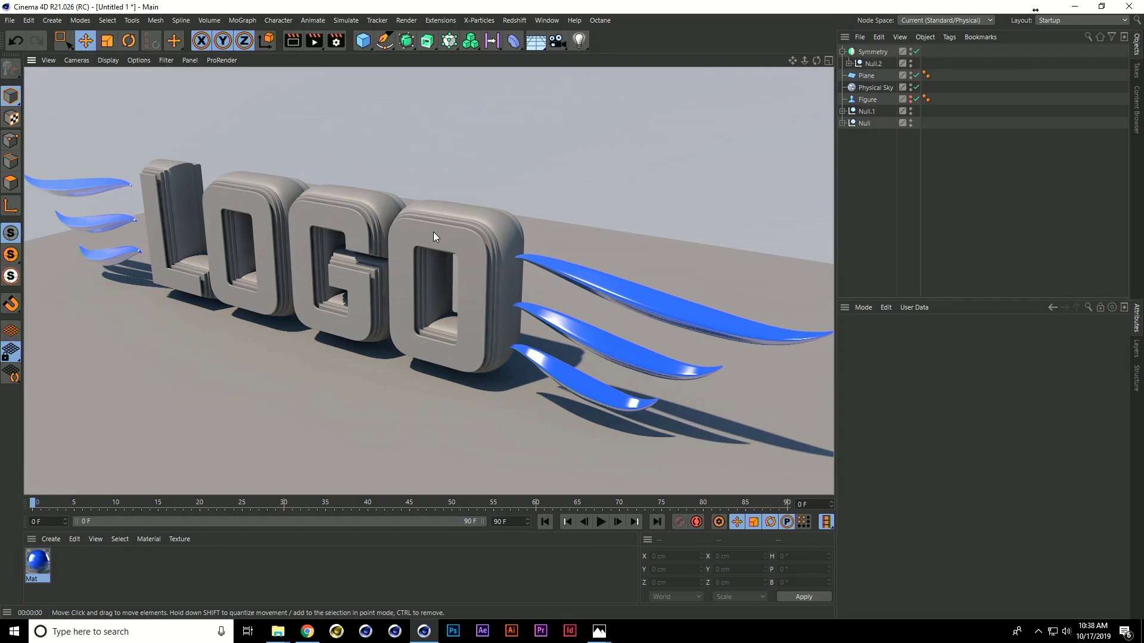
# - Delete the blue Mat material and the Physical Sky object
pyautogui.click(434, 233)
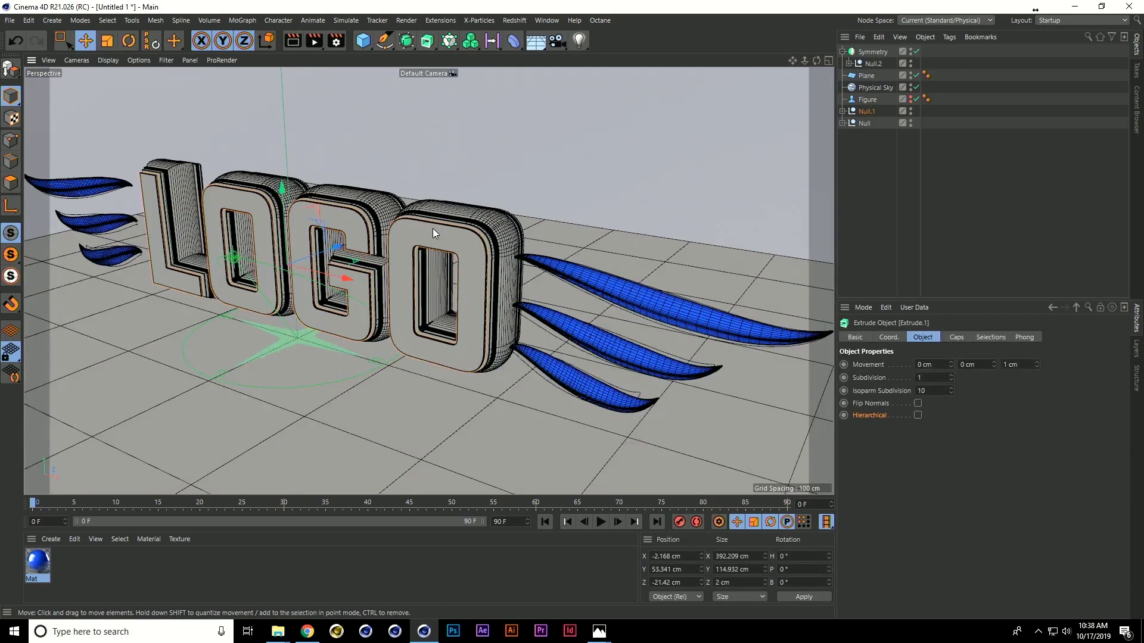
pyautogui.click(37, 563)
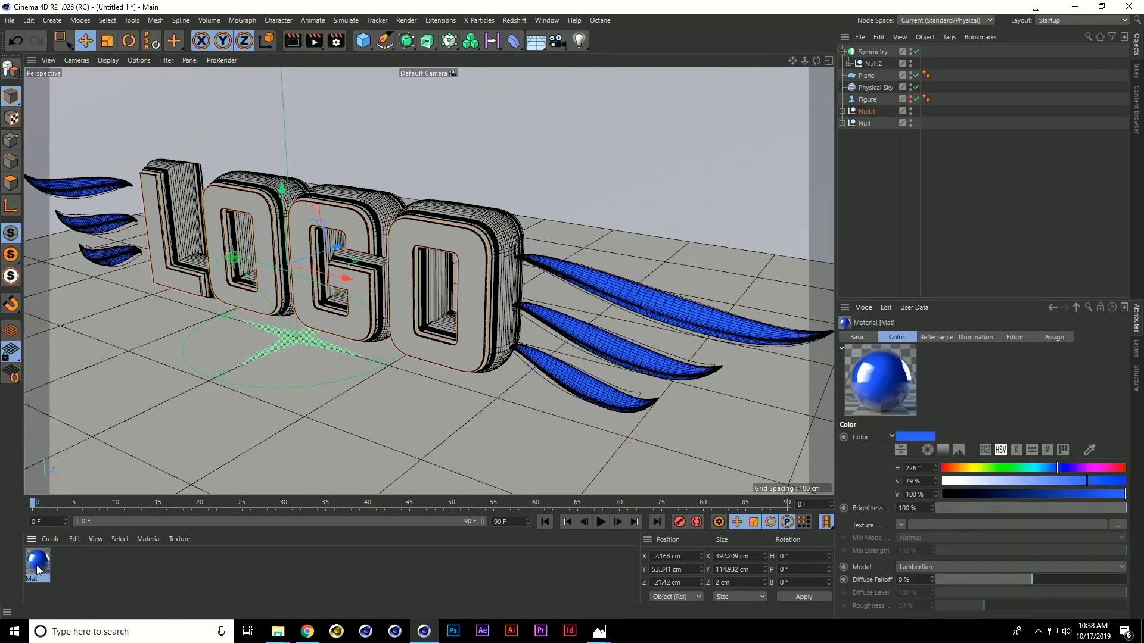
pyautogui.press('Delete')
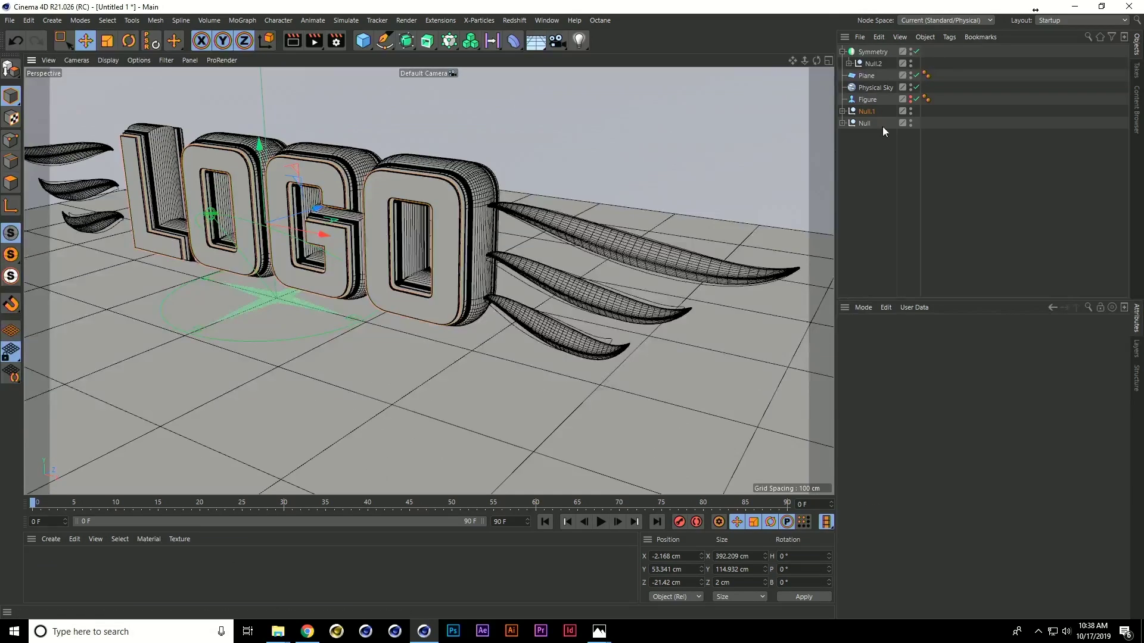
pyautogui.click(875, 87)
pyautogui.press('Delete')
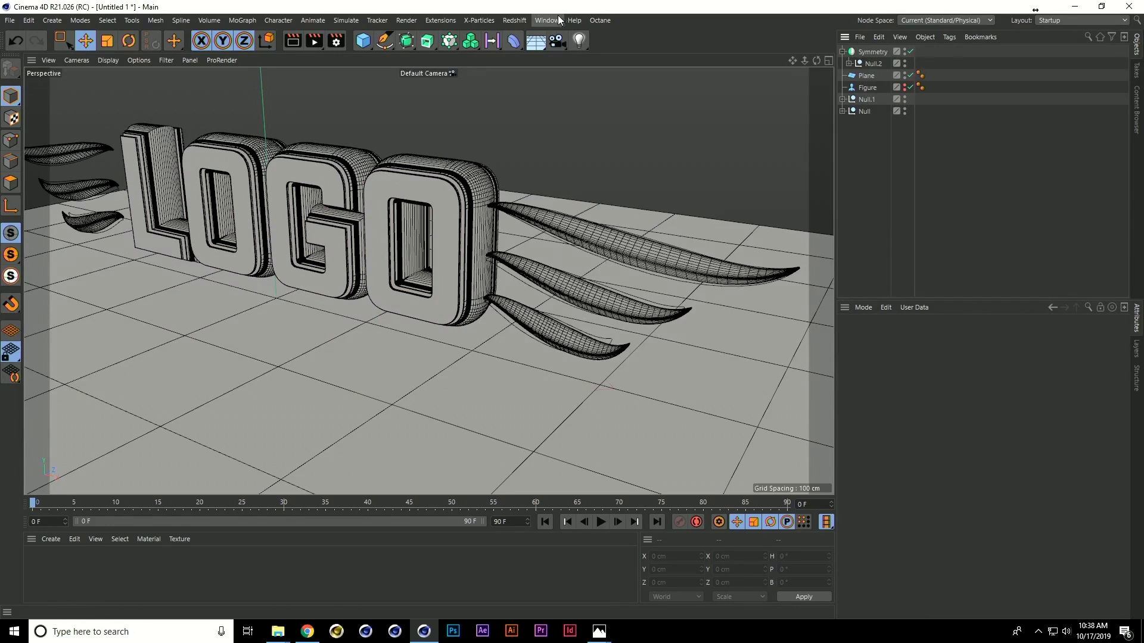
# - Add a Redshift Dome Light to the scene
pyautogui.click(515, 21)
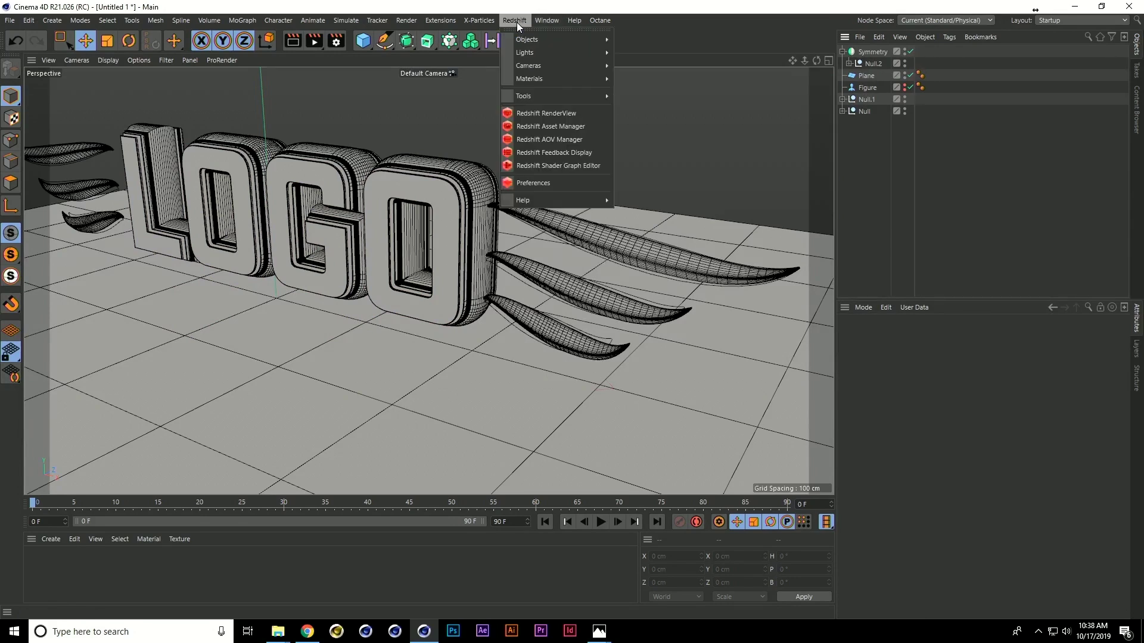
pyautogui.click(334, 337)
pyautogui.click(337, 345)
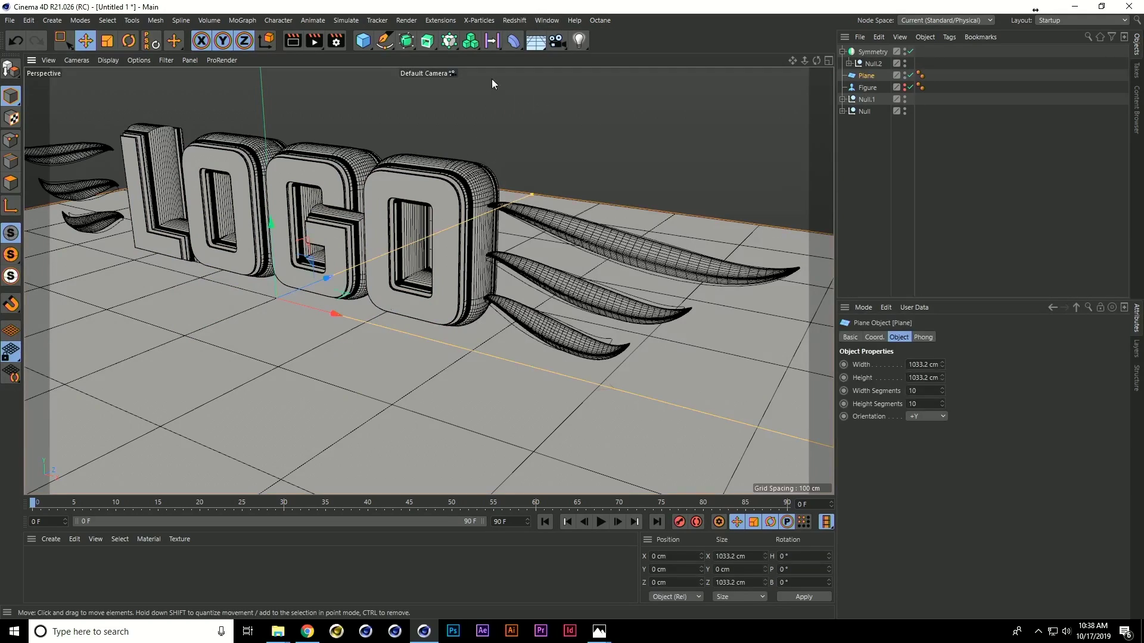
pyautogui.click(515, 21)
pyautogui.moveTo(536, 52)
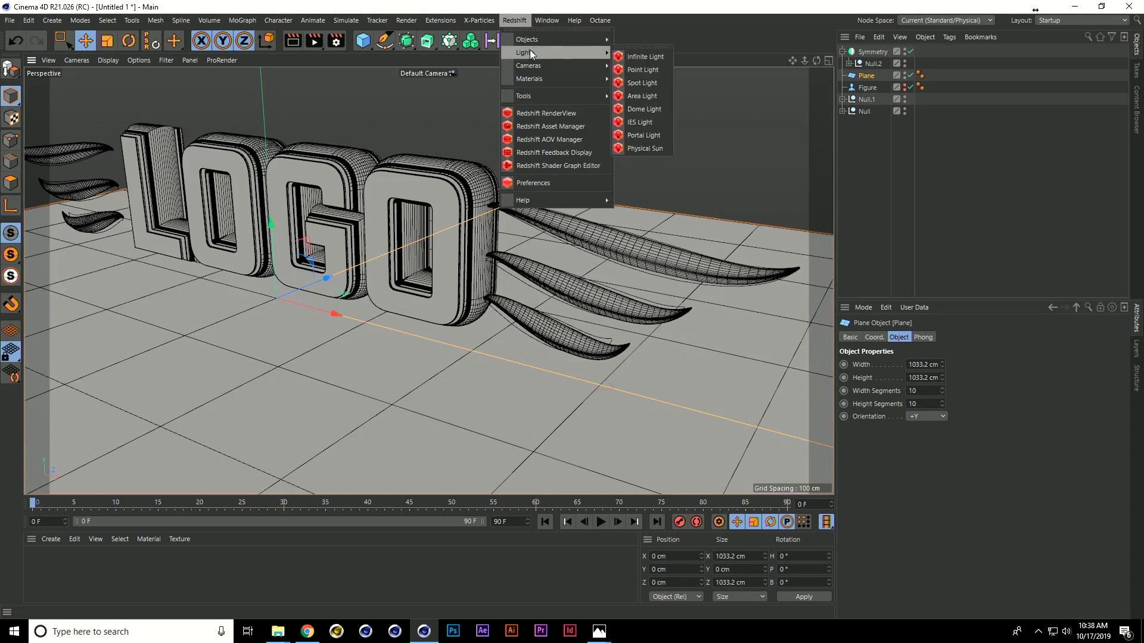
pyautogui.click(651, 107)
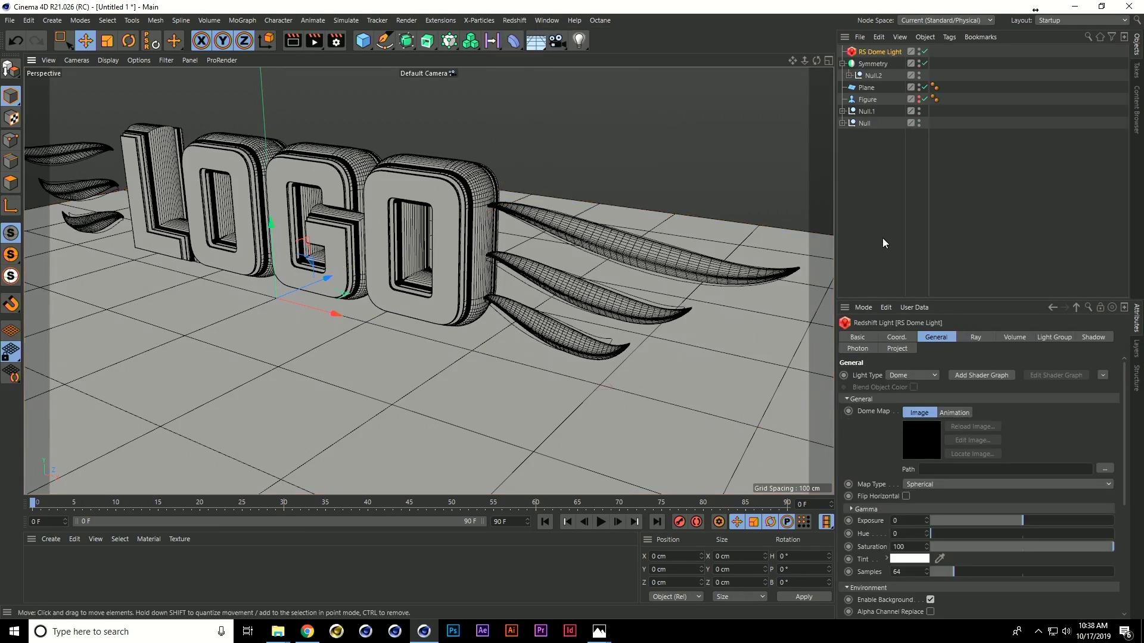
# - Load OldIndustrialHall.exr from the NABEast Assets folder as the dome map
pyautogui.click(1105, 469)
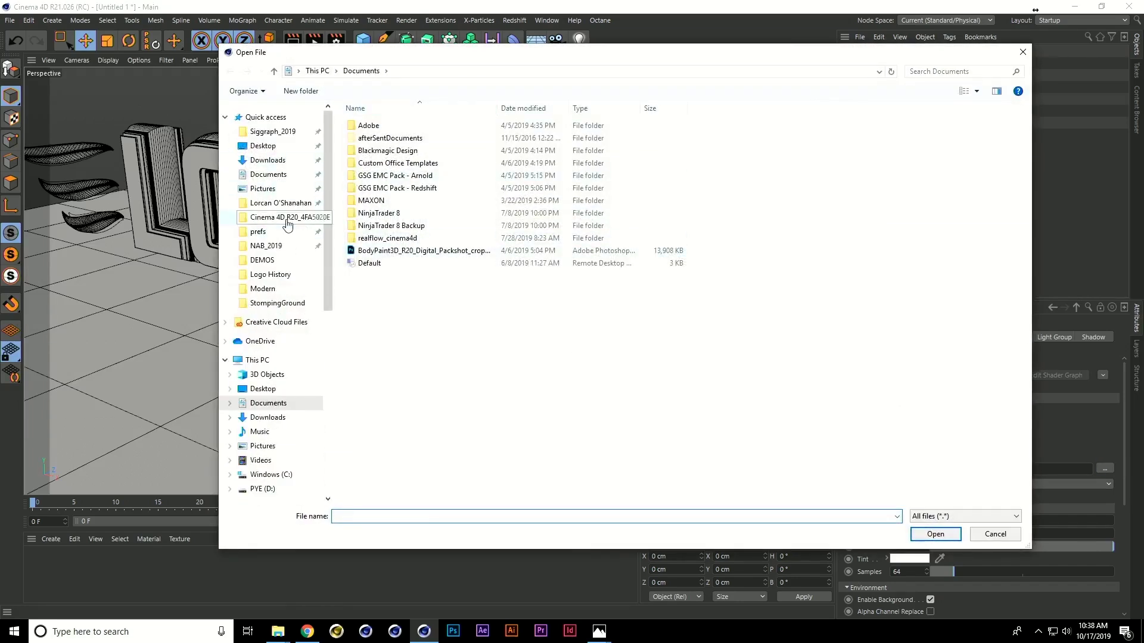
pyautogui.click(262, 146)
pyautogui.click(575, 144)
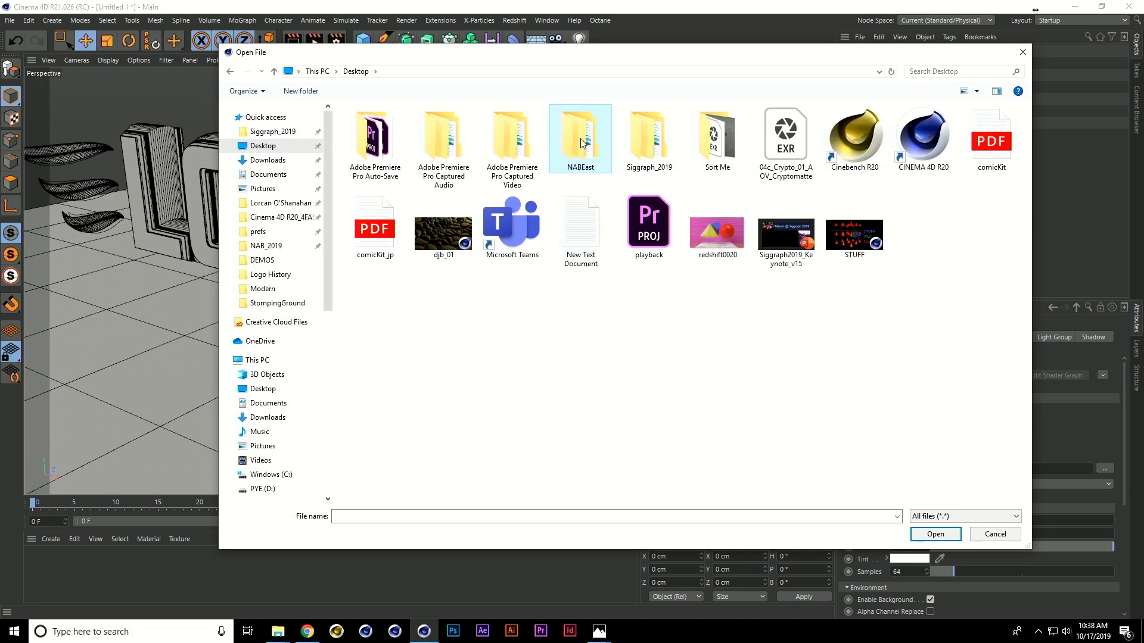
pyautogui.doubleClick(582, 143)
pyautogui.doubleClick(377, 141)
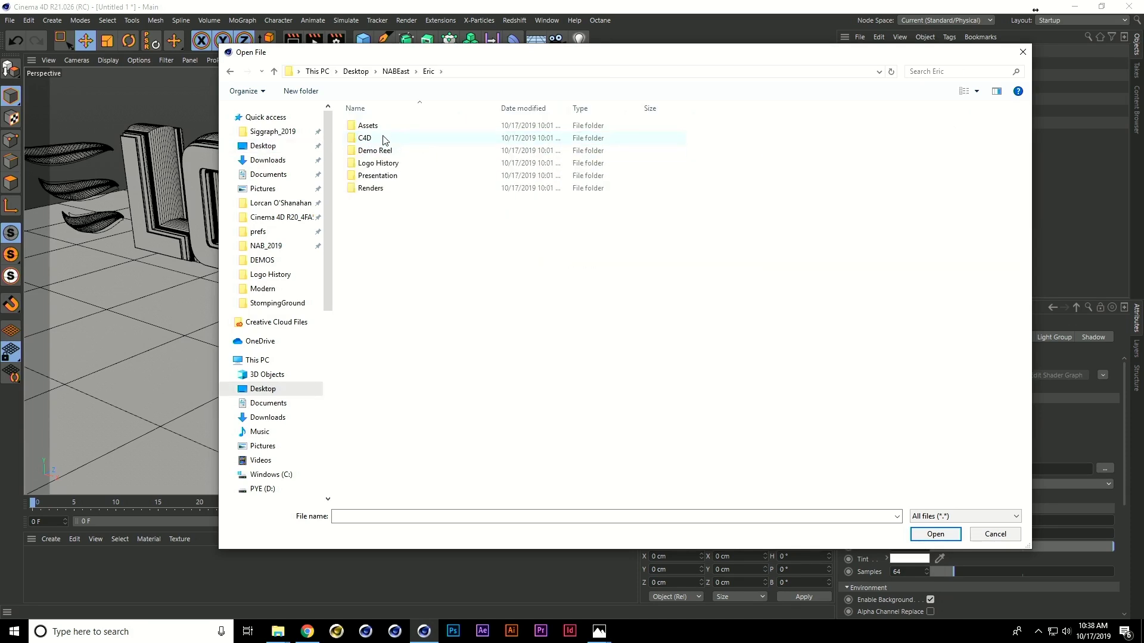
pyautogui.doubleClick(373, 127)
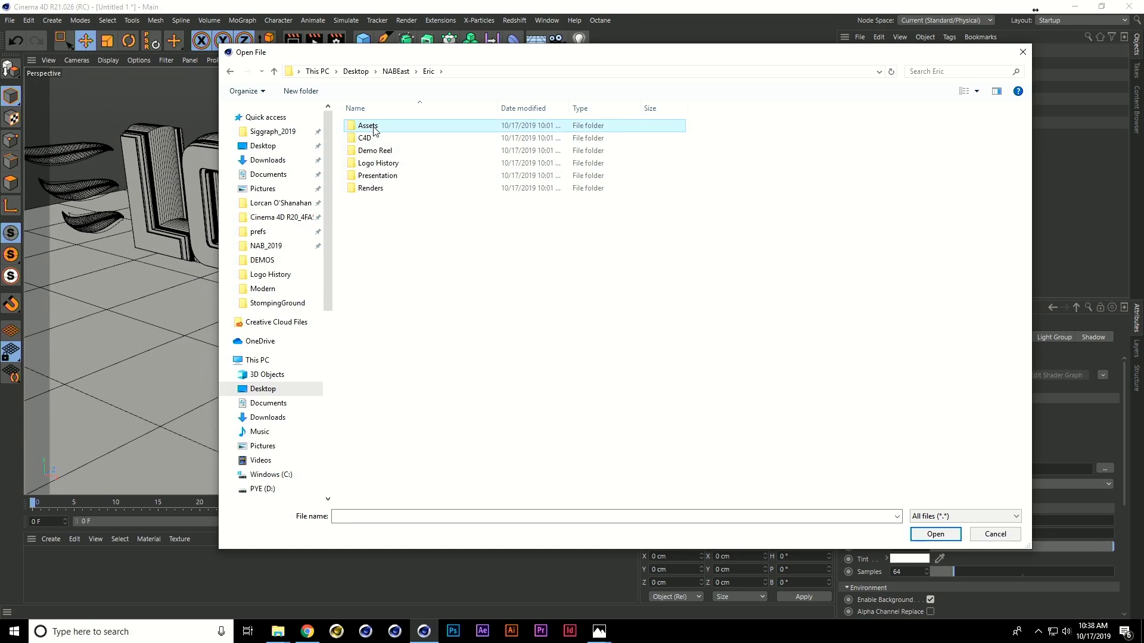
pyautogui.click(791, 149)
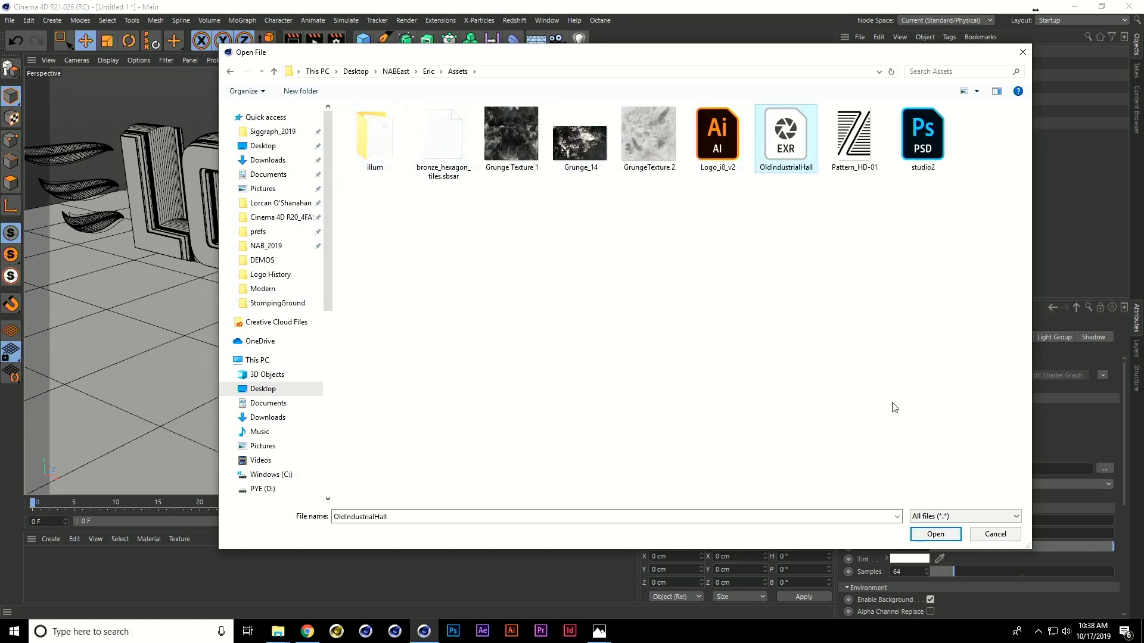
pyautogui.click(936, 535)
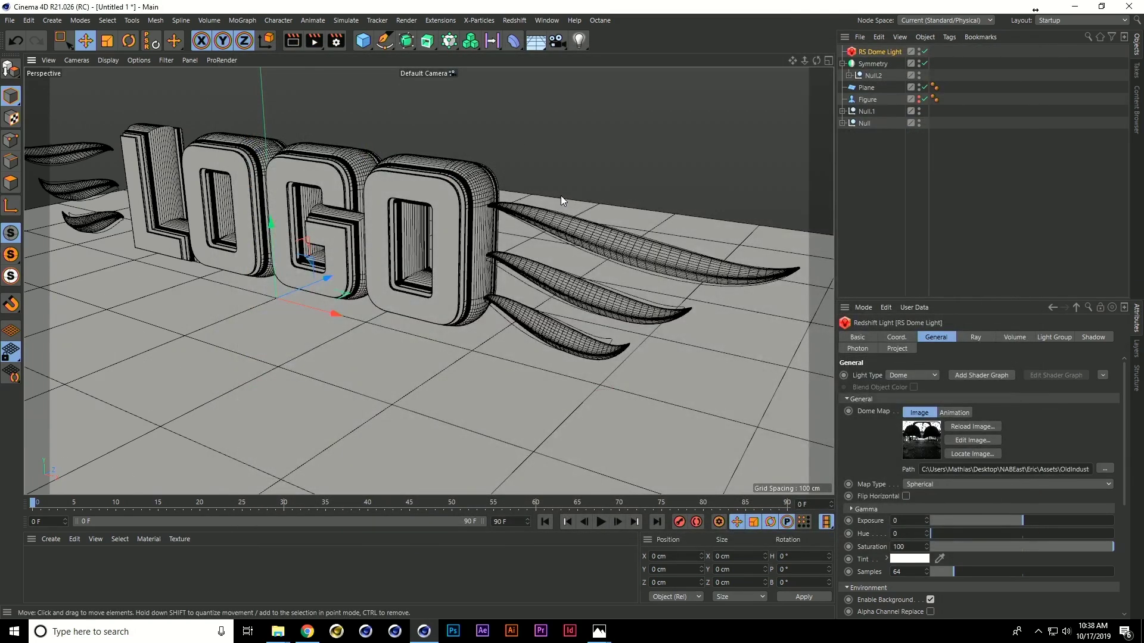
pyautogui.keyDown('alt'); pyautogui.moveTo(560, 196); pyautogui.dragTo(362, 580); pyautogui.keyUp('alt')
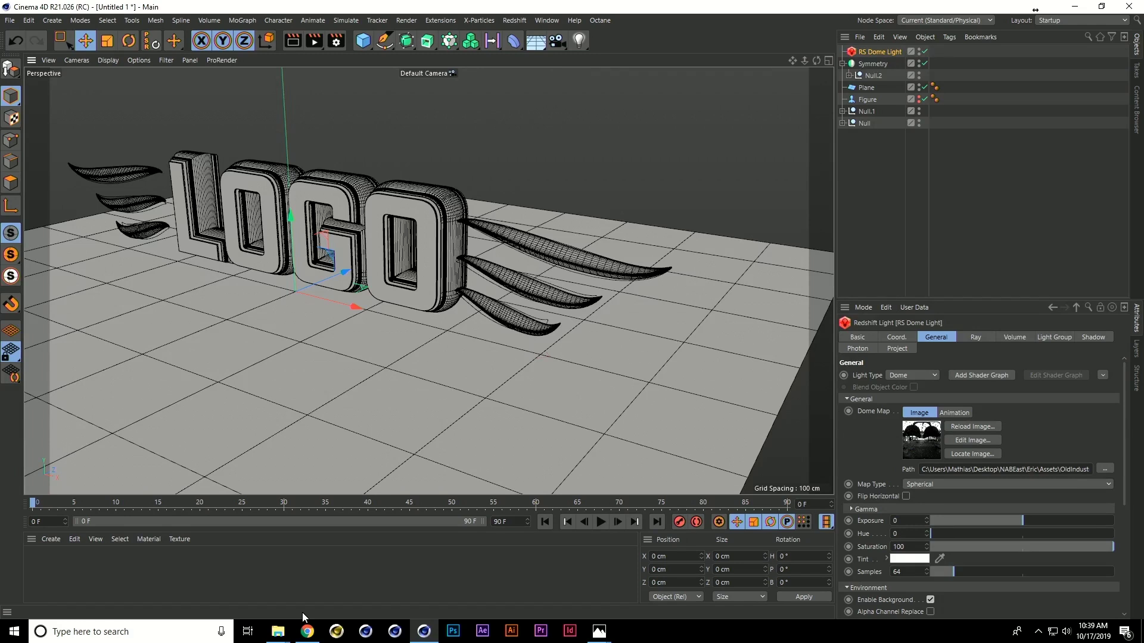
# - In File Explorer, go up to the Eric folder and look inside the C4D folder
pyautogui.click(307, 630)
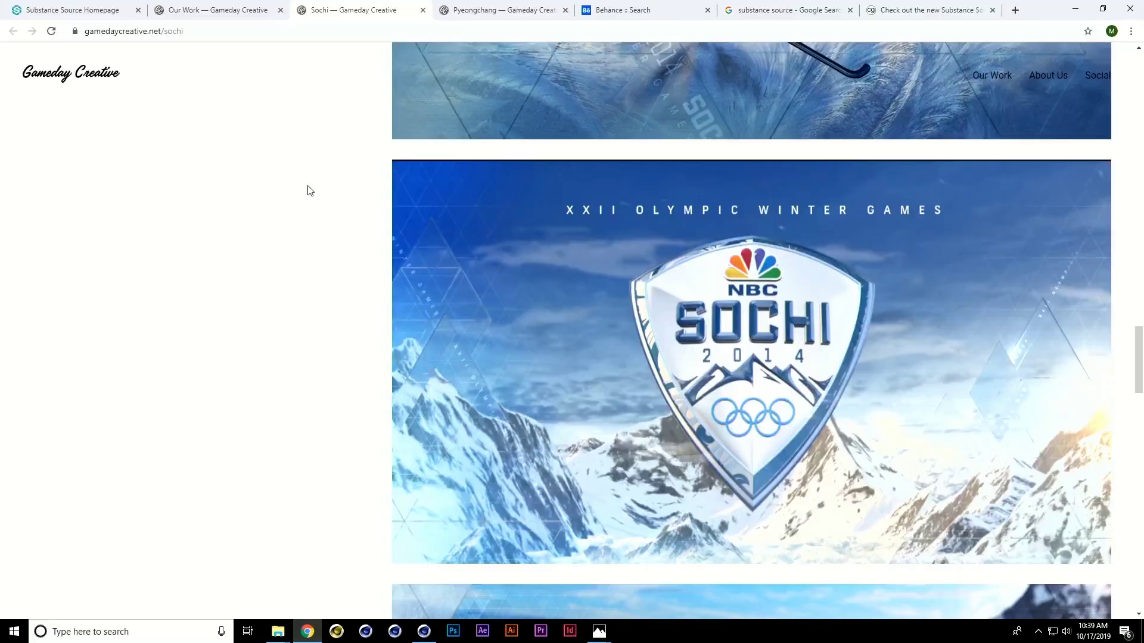
pyautogui.click(277, 630)
pyautogui.click(239, 581)
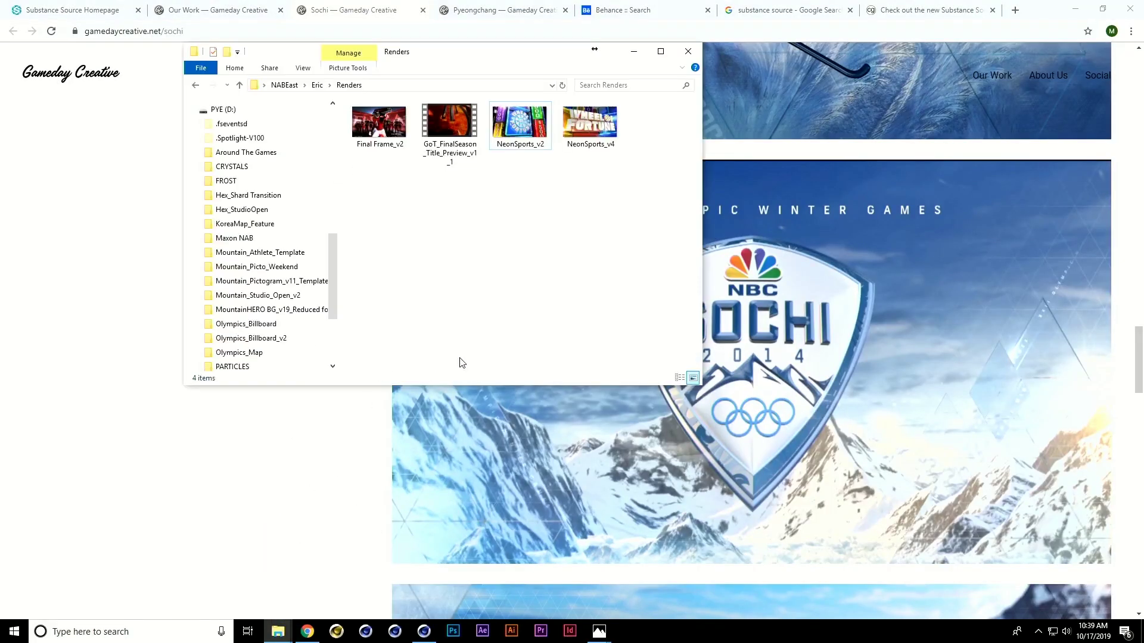
pyautogui.click(318, 85)
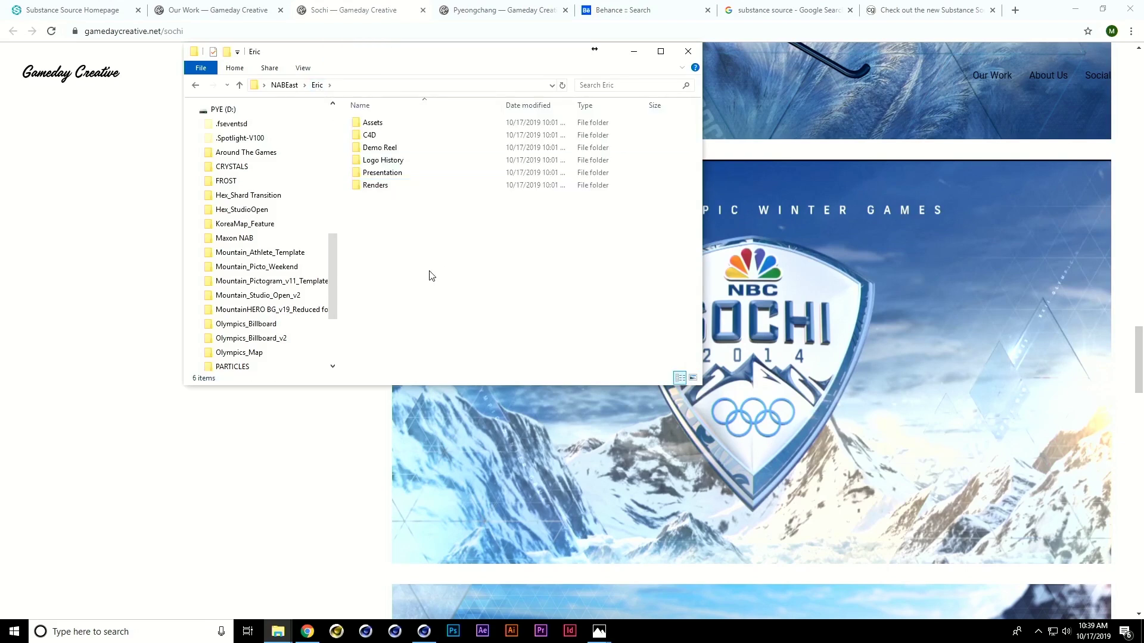
pyautogui.doubleClick(389, 136)
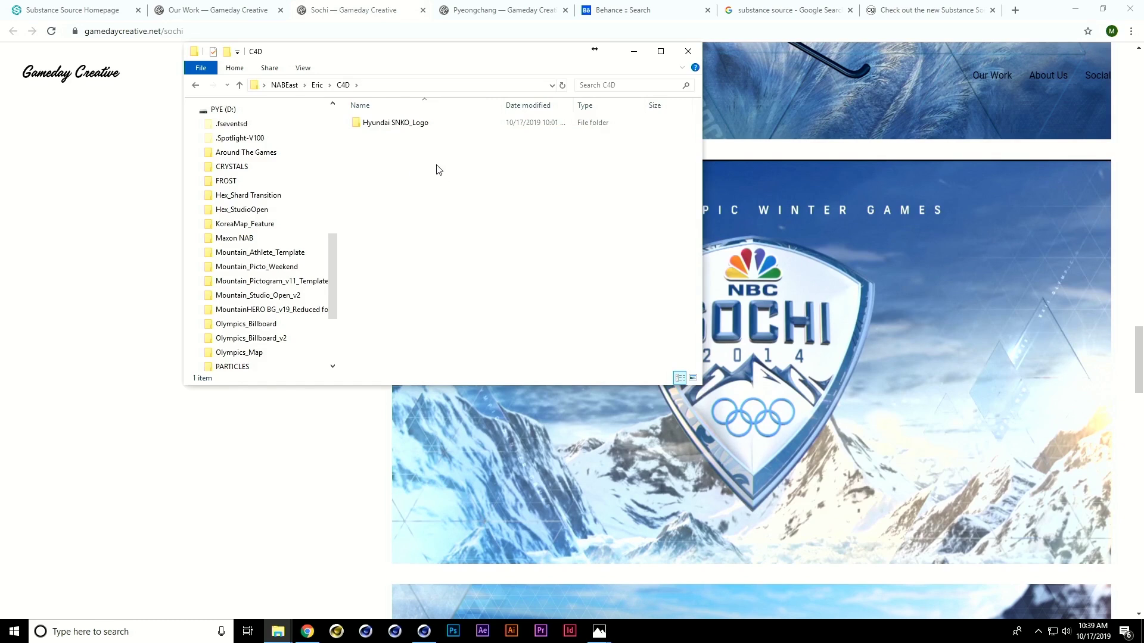
pyautogui.press('BackSpace')
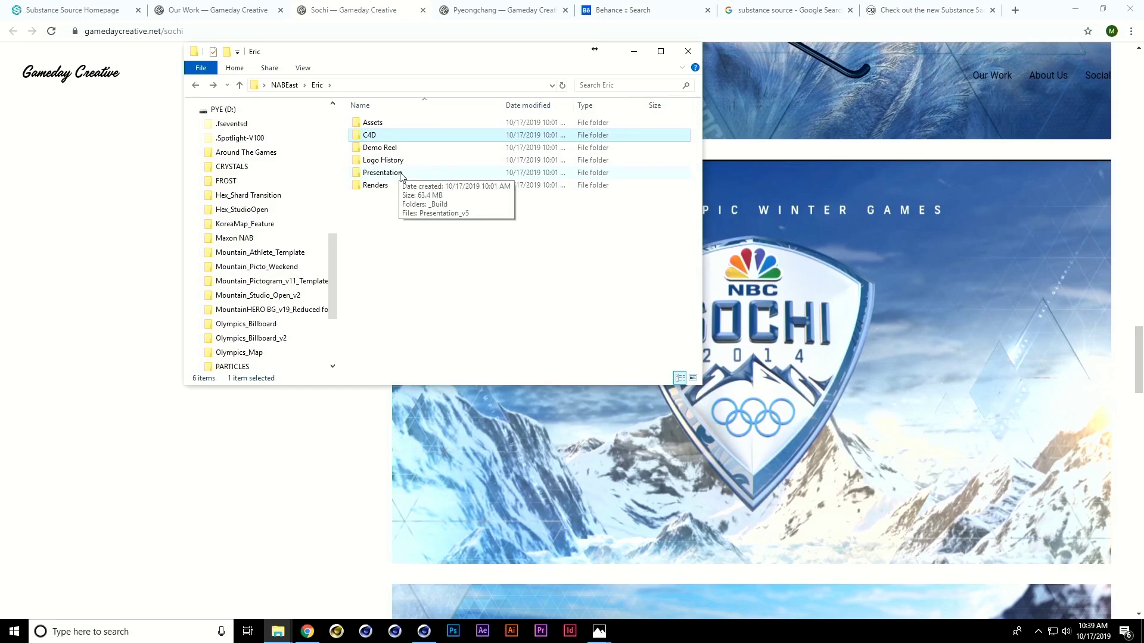
# - Browse the Renders folder, then return to Eric and open Demo Reel
pyautogui.click(401, 186)
pyautogui.rightClick(401, 186)
pyautogui.click(390, 190)
pyautogui.doubleClick(390, 190)
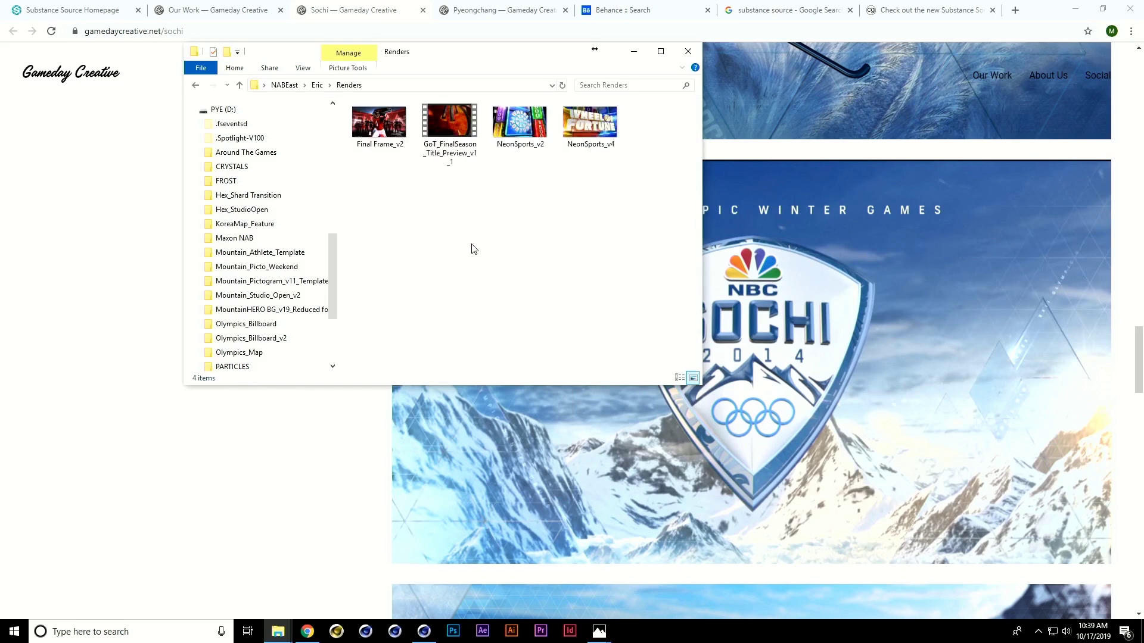
pyautogui.click(316, 85)
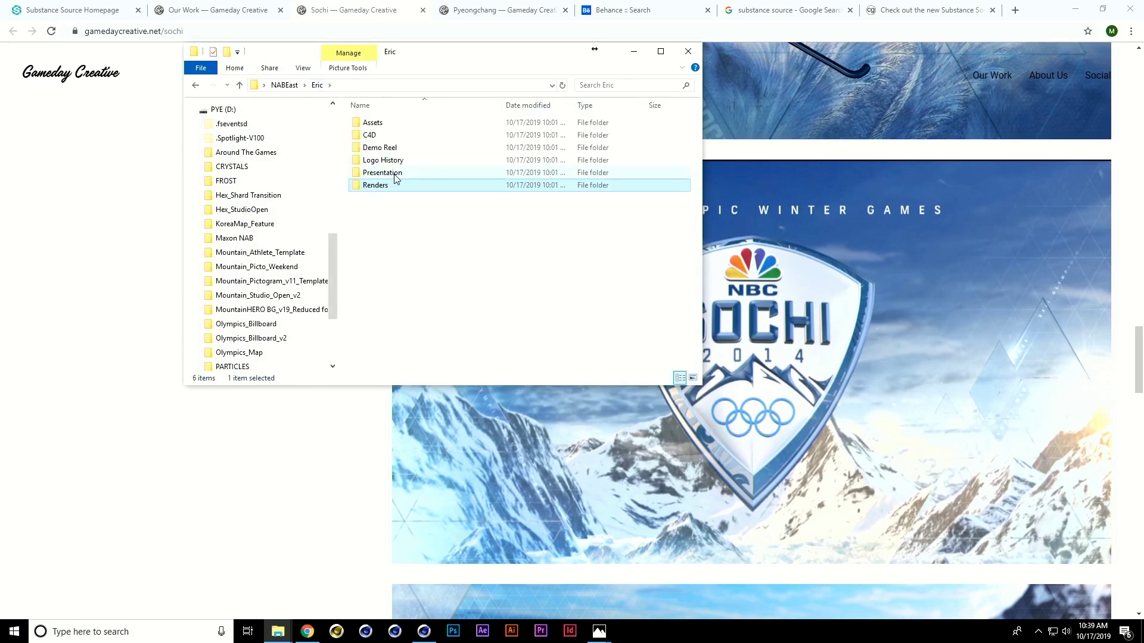
pyautogui.doubleClick(386, 147)
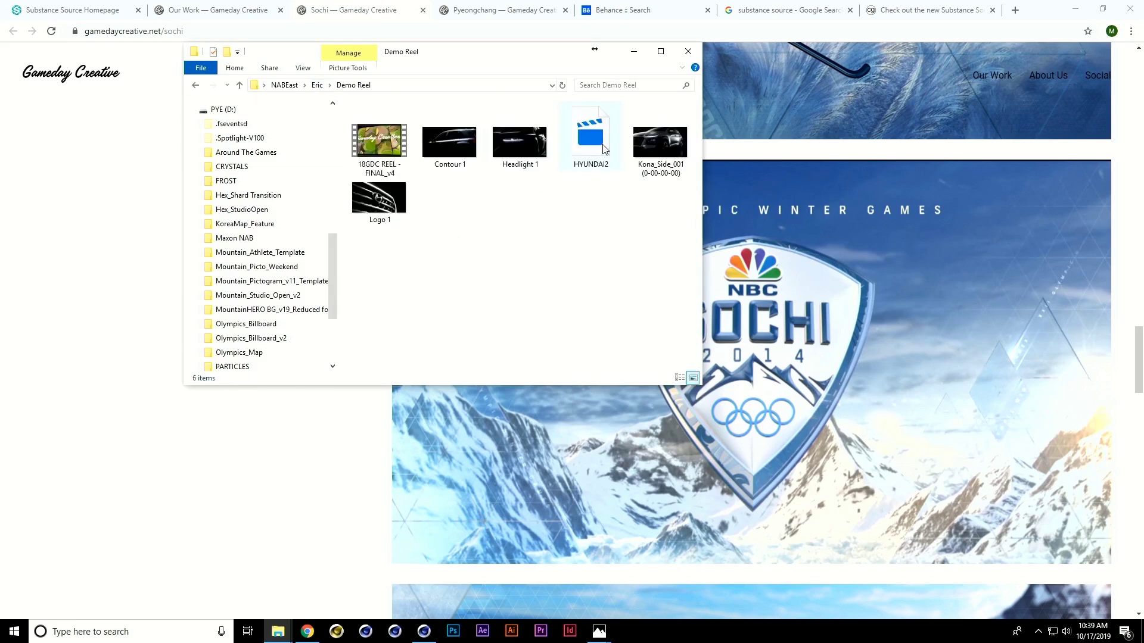
# - Open the HYUNDAI demo and pause the Hyundai 2019 kickoff video in Chrome
pyautogui.click(603, 149)
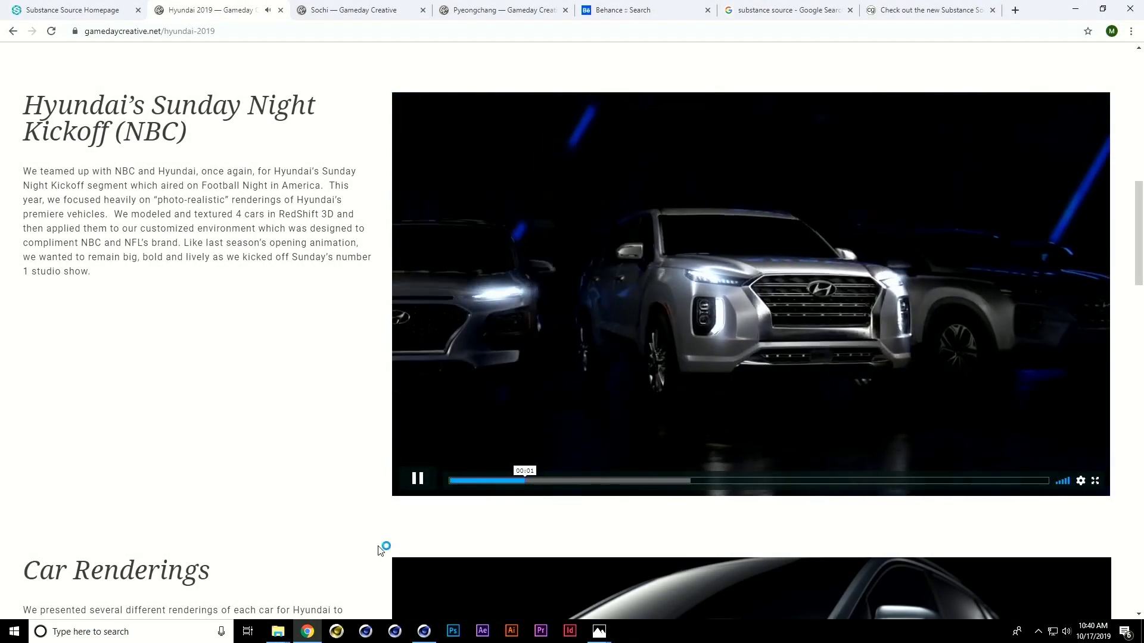
pyautogui.scroll(-4, 380, 551)
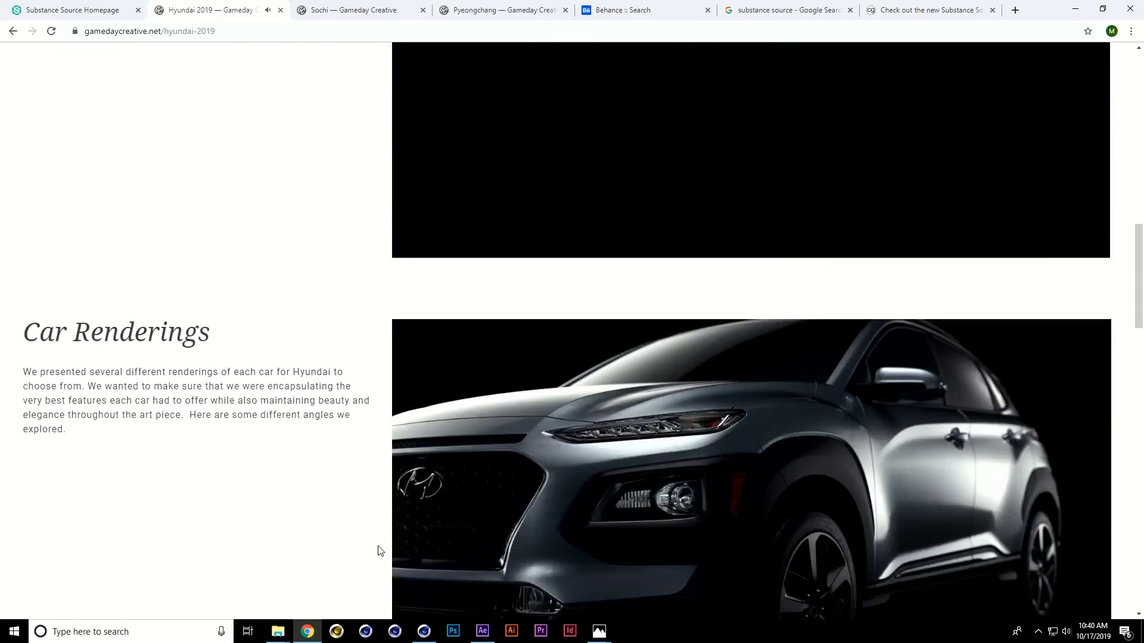
pyautogui.scroll(4, 356, 503)
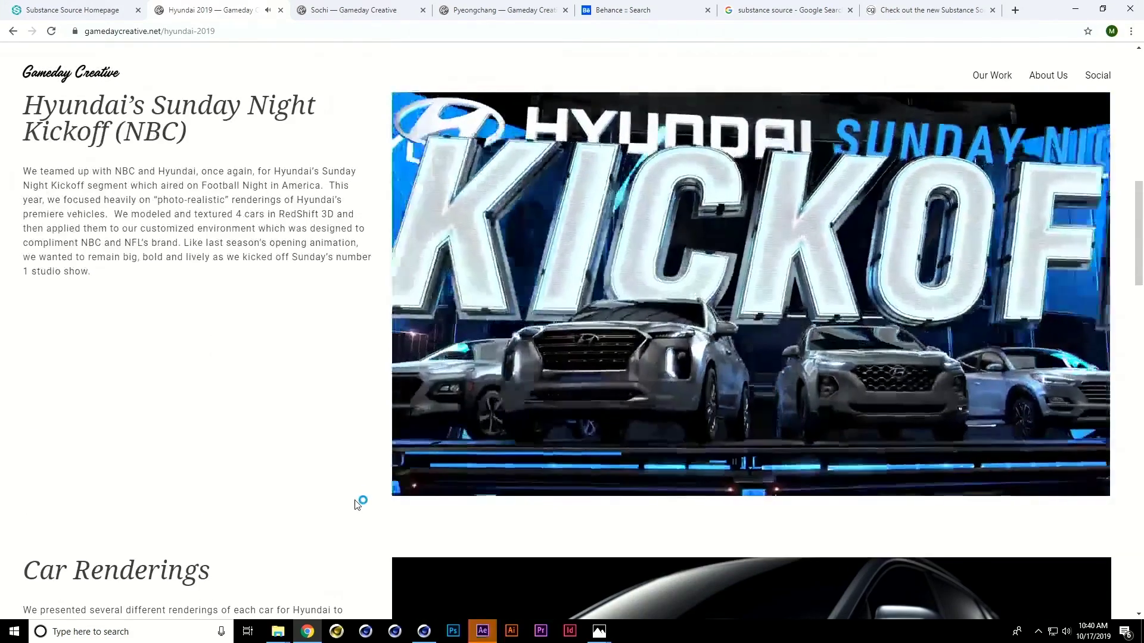
pyautogui.moveTo(417, 483)
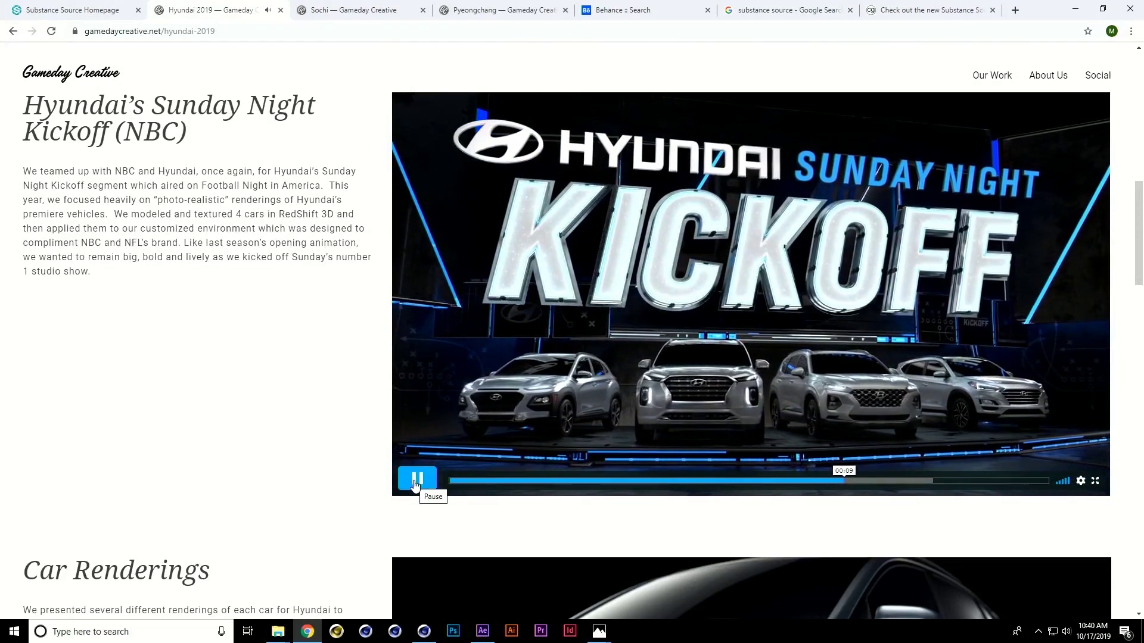
pyautogui.click(417, 483)
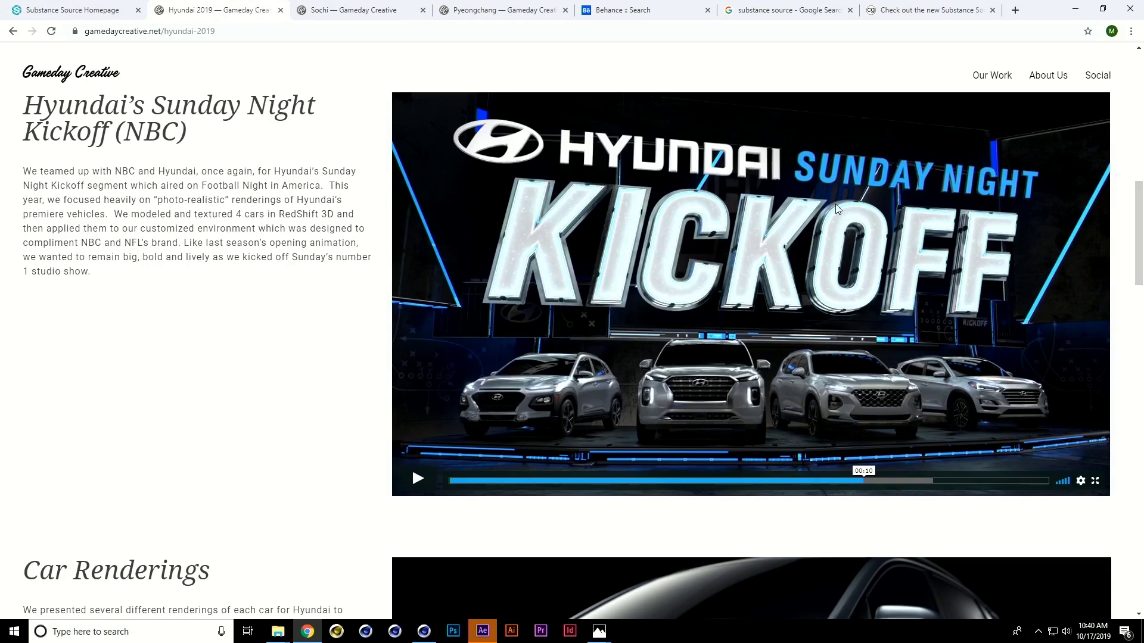
pyautogui.scroll(4, 834, 206)
pyautogui.scroll(-4, 767, 384)
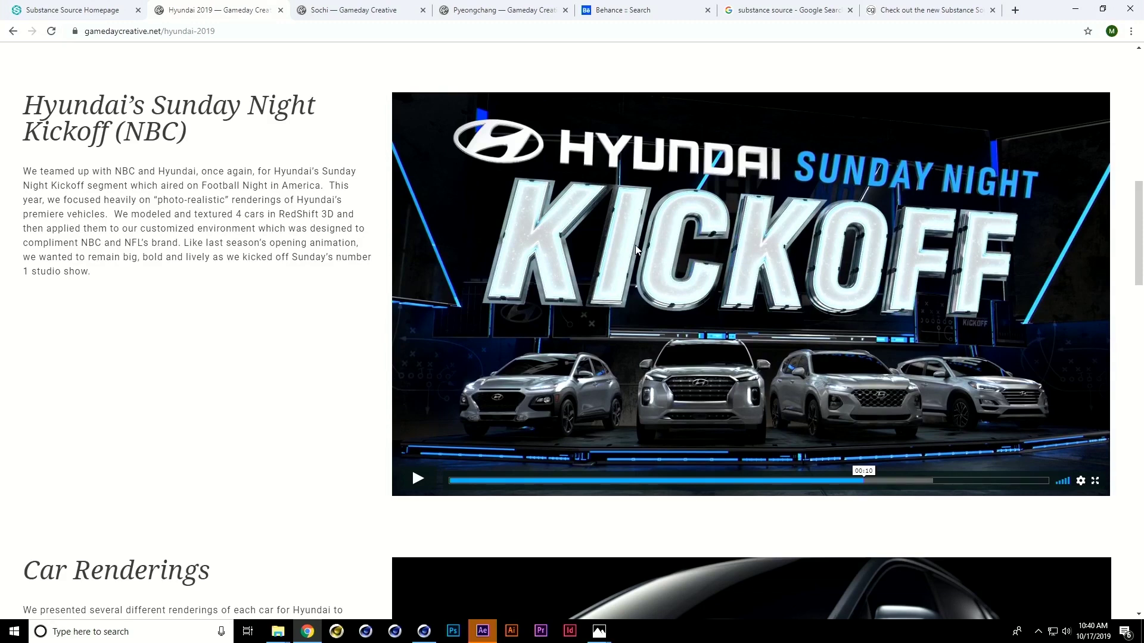
# - Glance at the Cinema 4D scene, then scroll through the Hyundai project page
pyautogui.click(427, 635)
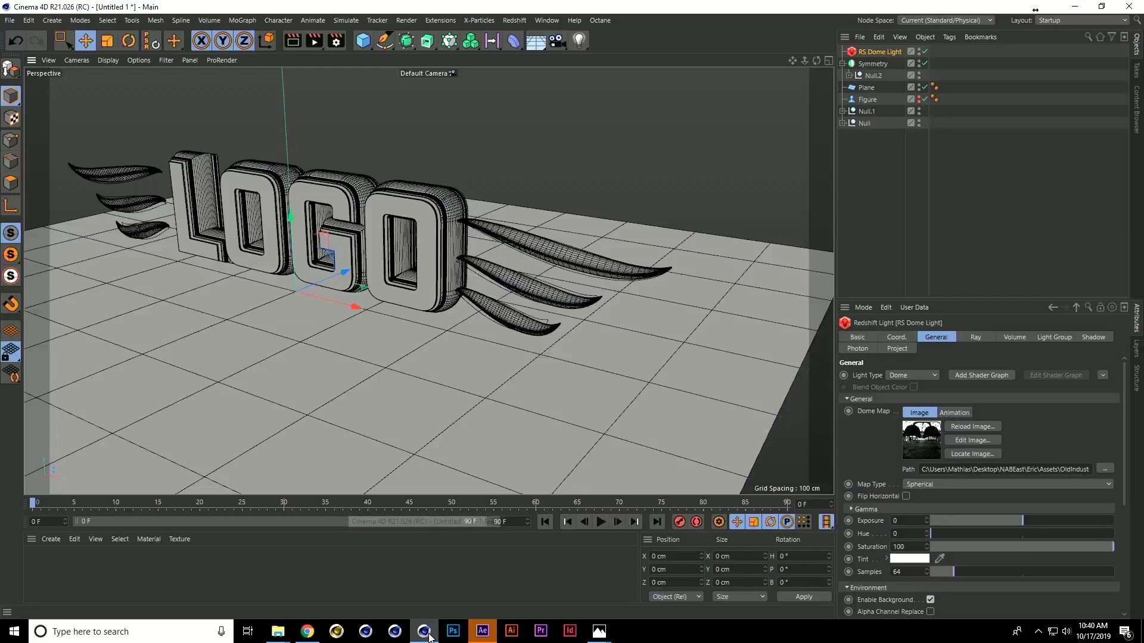
pyautogui.click(321, 634)
pyautogui.scroll(-15, 570, 455)
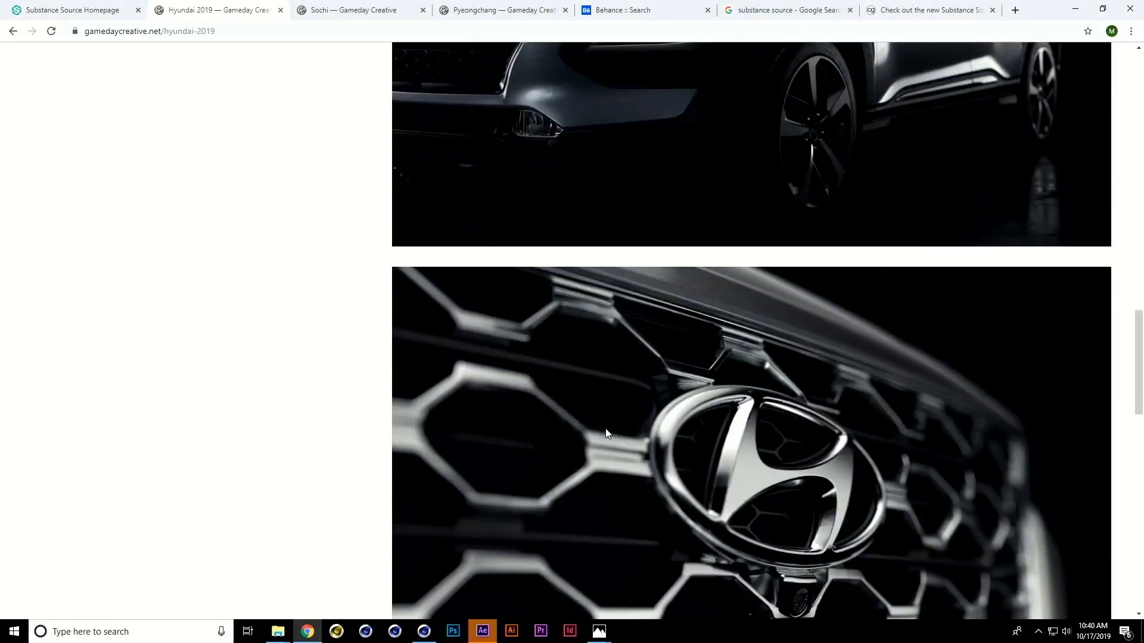
pyautogui.scroll(12, 674, 405)
pyautogui.scroll(-4, 675, 409)
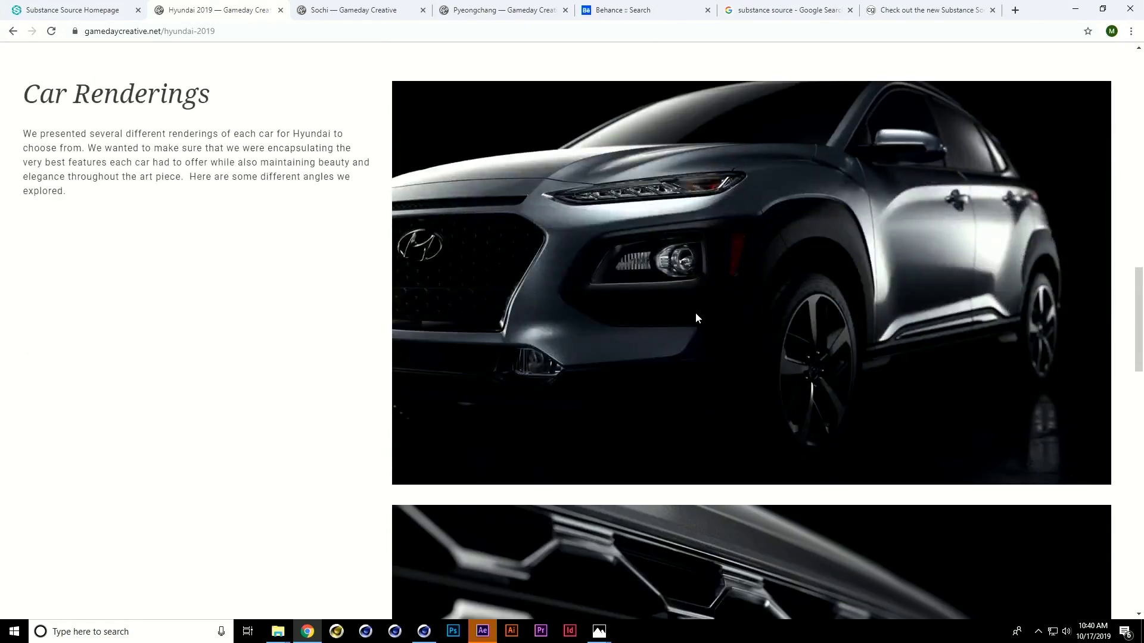
pyautogui.scroll(-16, 703, 317)
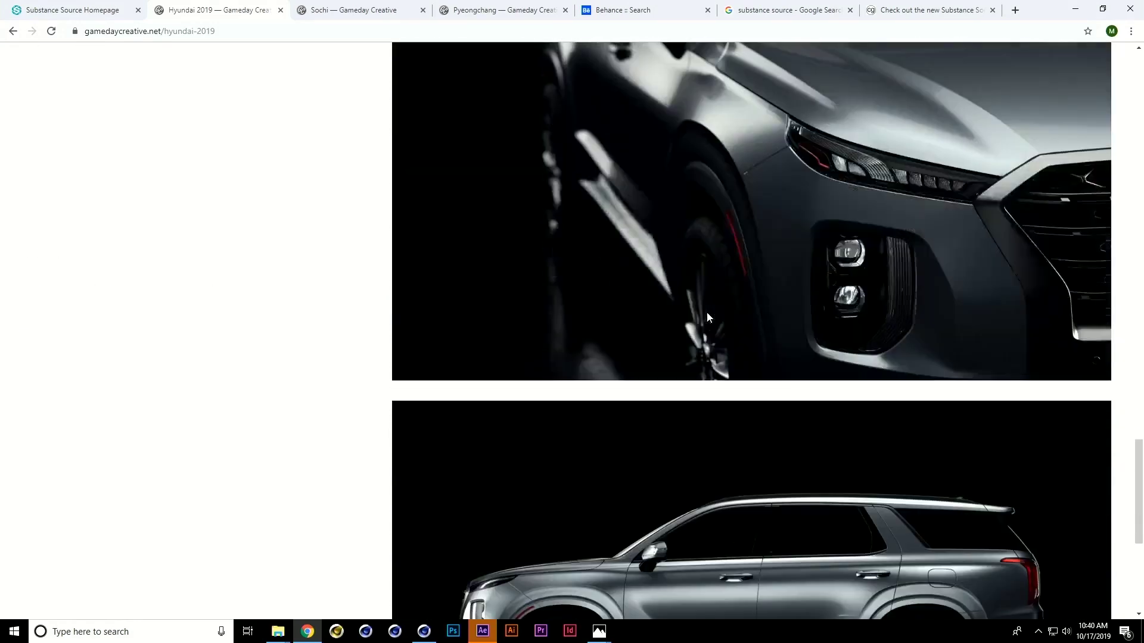
pyautogui.scroll(-6, 707, 312)
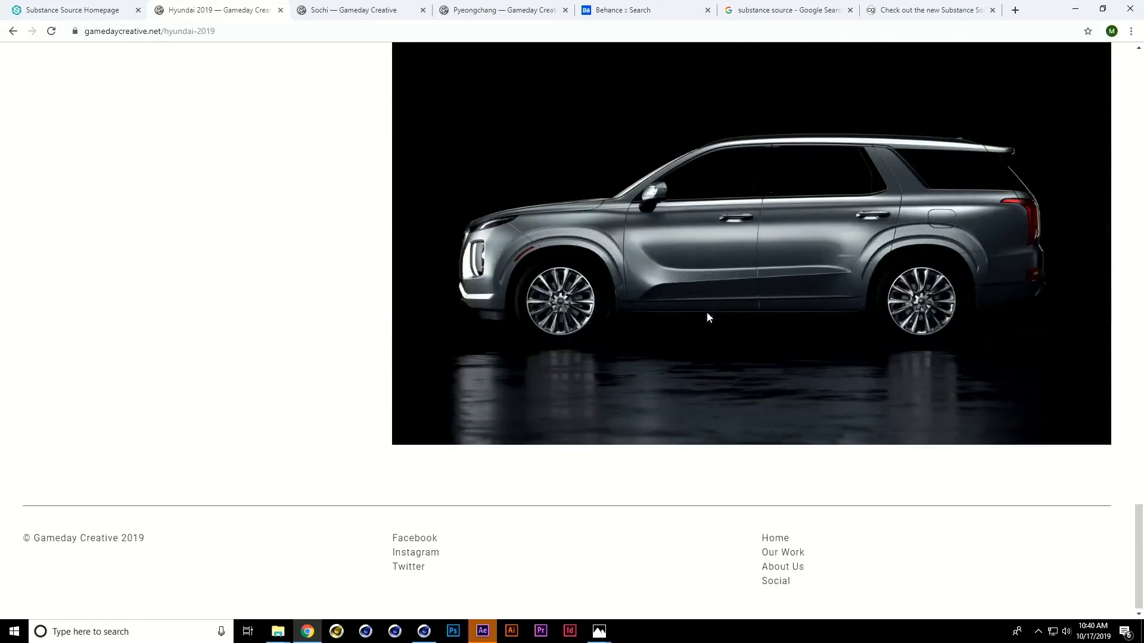
# - Back in Cinema 4D, select RS Dome Light and open the Redshift RenderView window
pyautogui.click(487, 635)
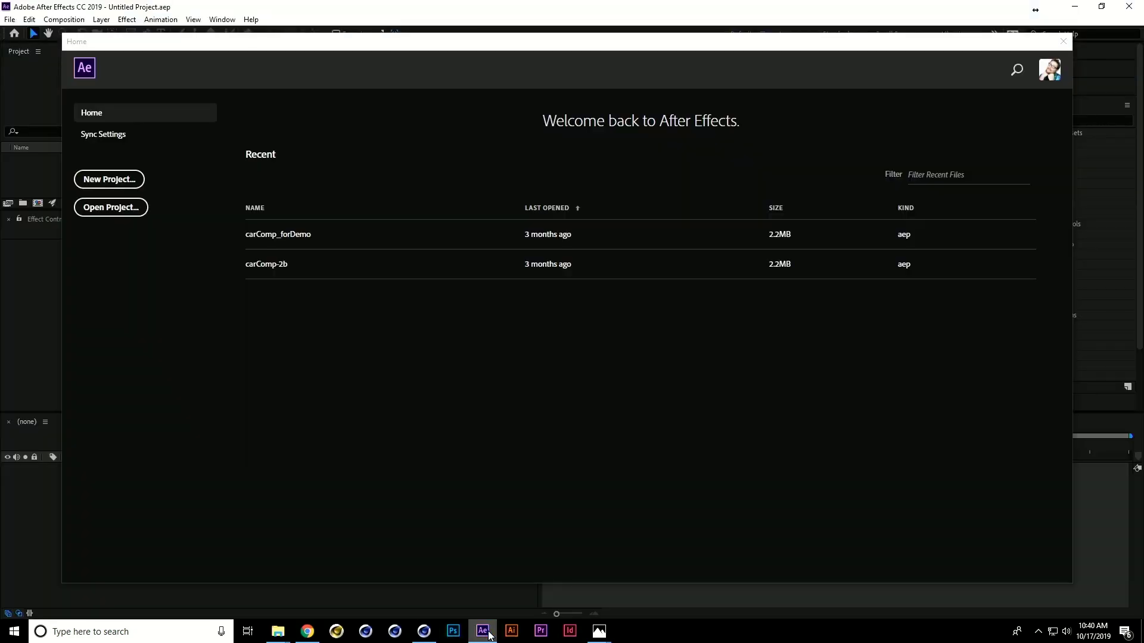
pyautogui.click(423, 631)
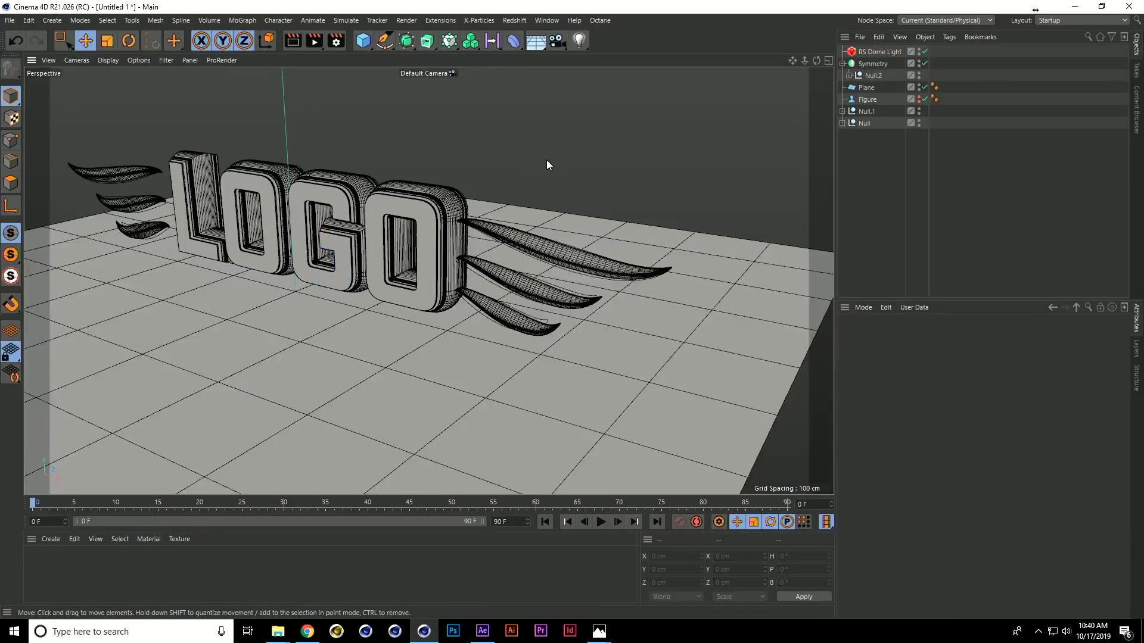
pyautogui.click(880, 52)
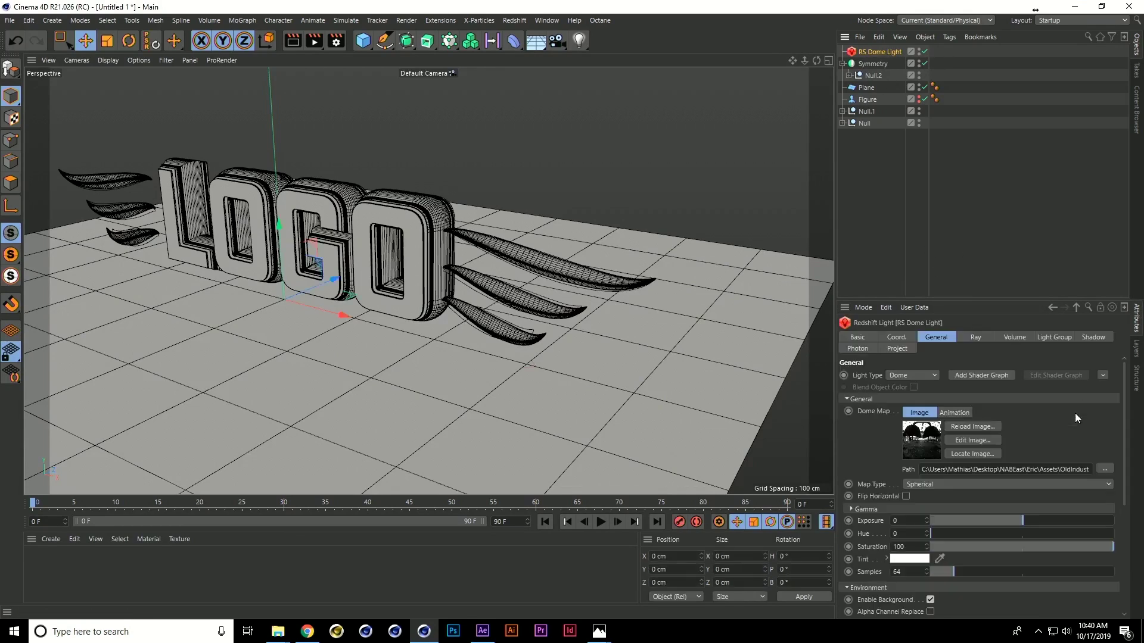
pyautogui.click(516, 22)
pyautogui.click(549, 113)
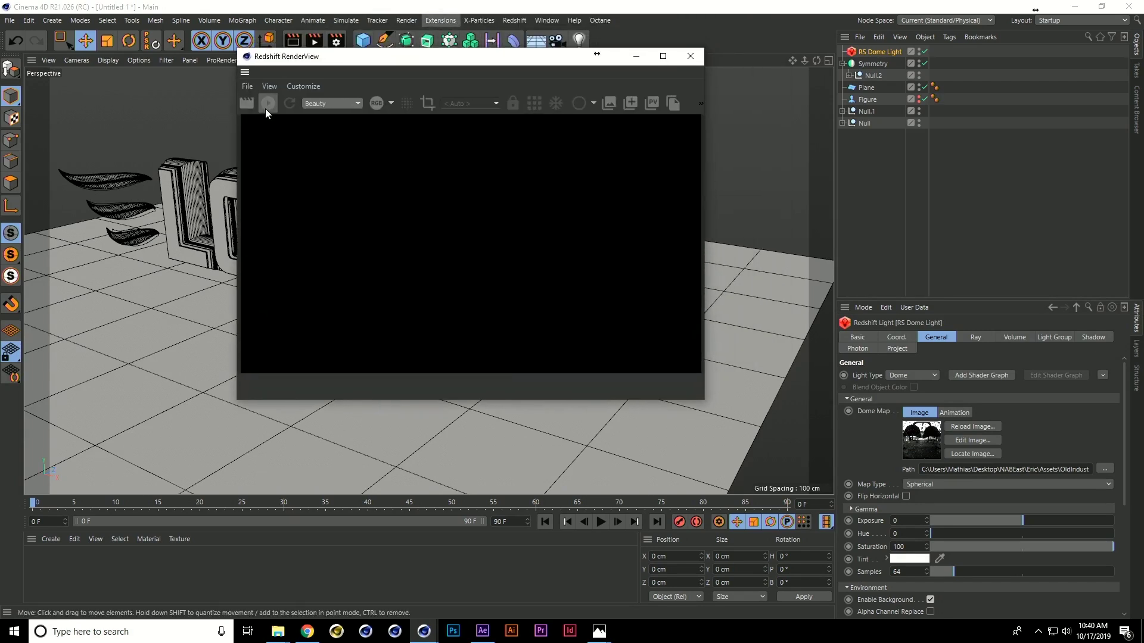
# - Render the dome-lit LOGO, enlarge the preview, and hide the dome image background
pyautogui.click(266, 106)
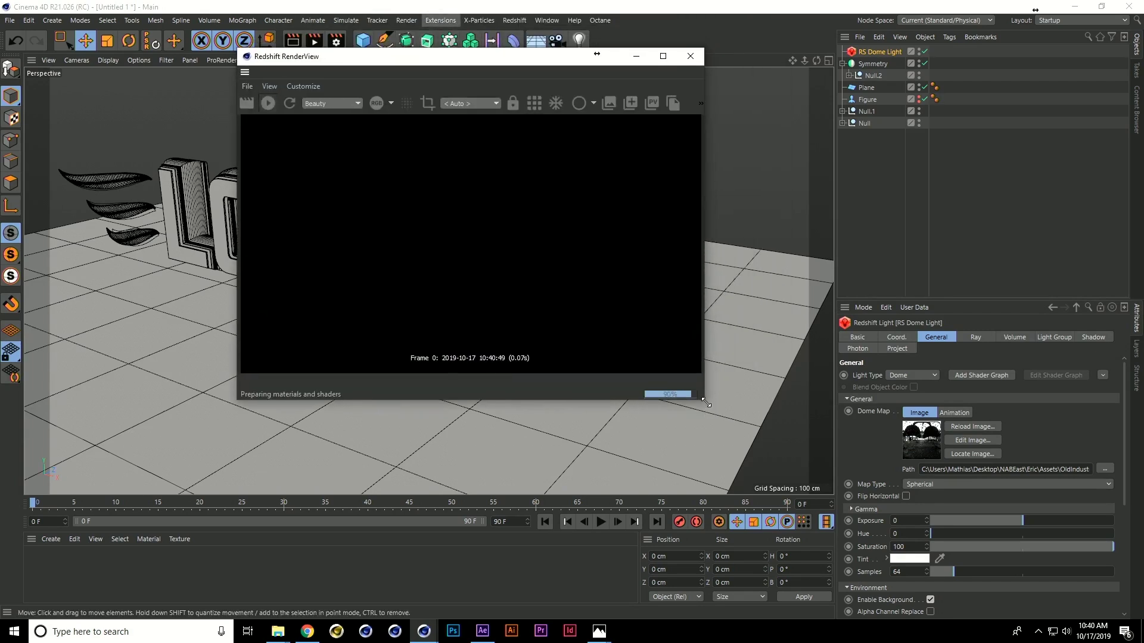
pyautogui.moveTo(705, 402); pyautogui.dragTo(812, 500)
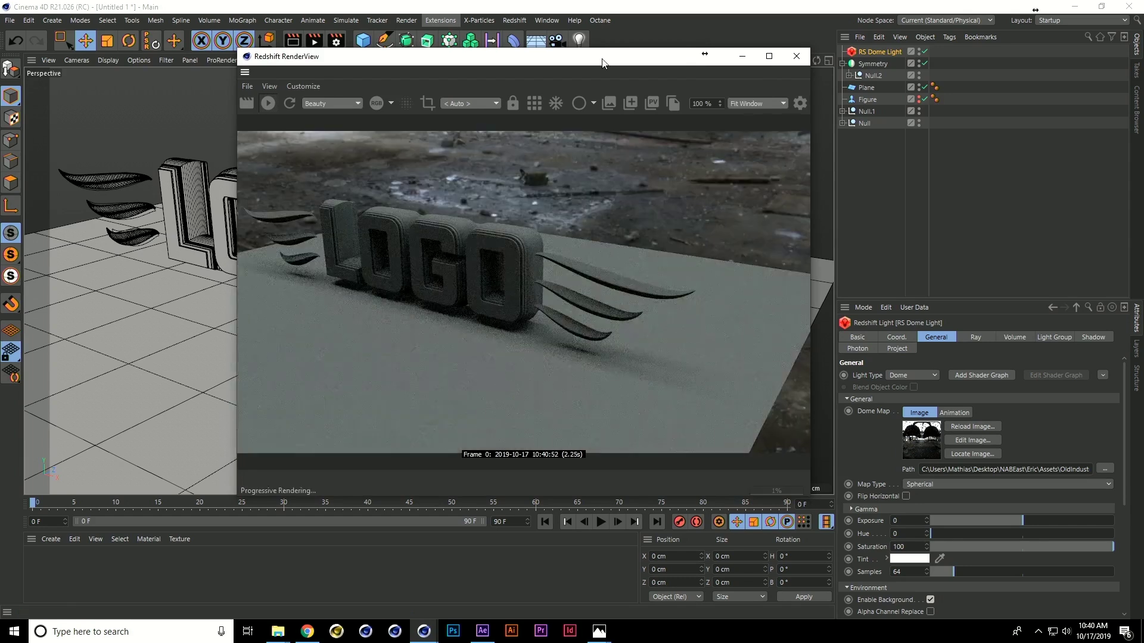
pyautogui.moveTo(601, 56); pyautogui.dragTo(525, 51)
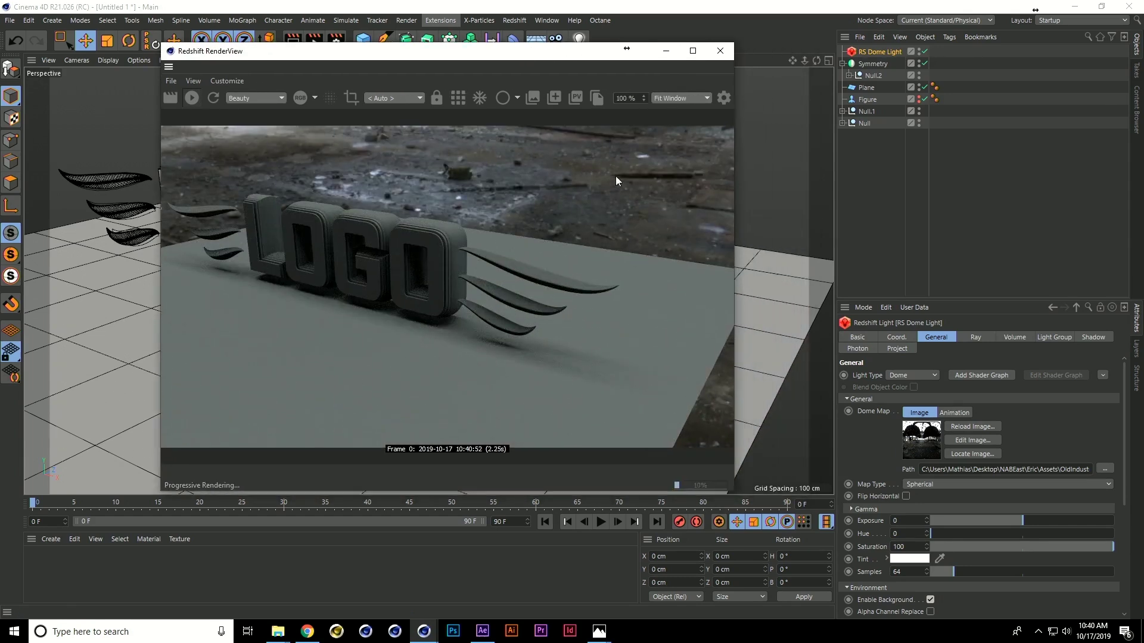
pyautogui.click(931, 600)
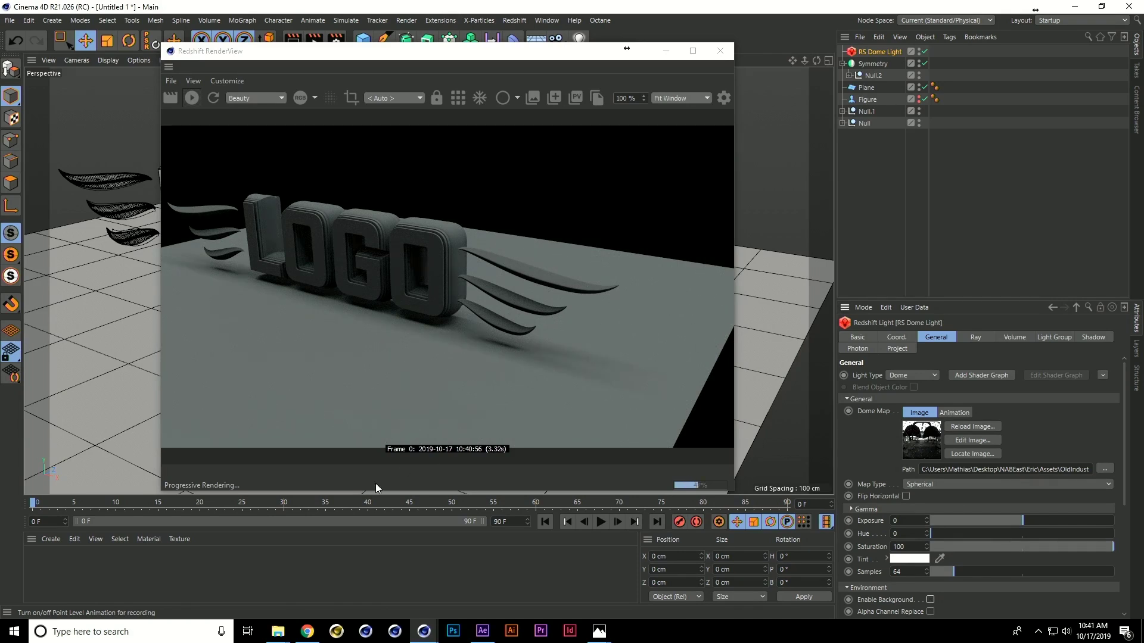
# - Replace the default material with a new RS Material and open its Shader Graph
pyautogui.doubleClick(263, 570)
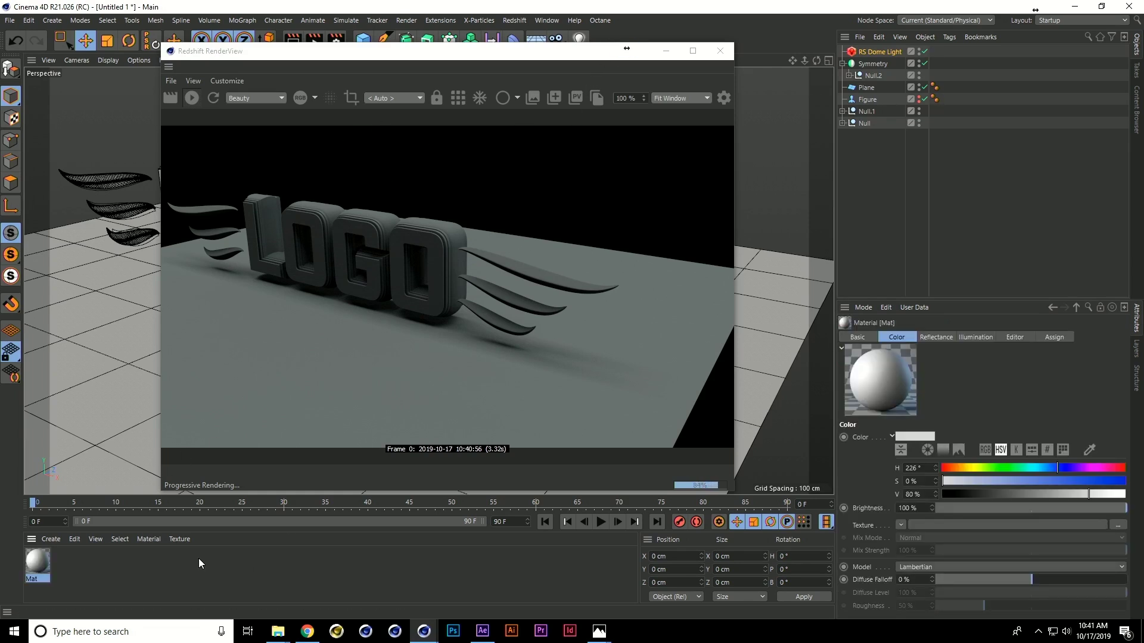
pyautogui.press('Delete')
pyautogui.click(50, 539)
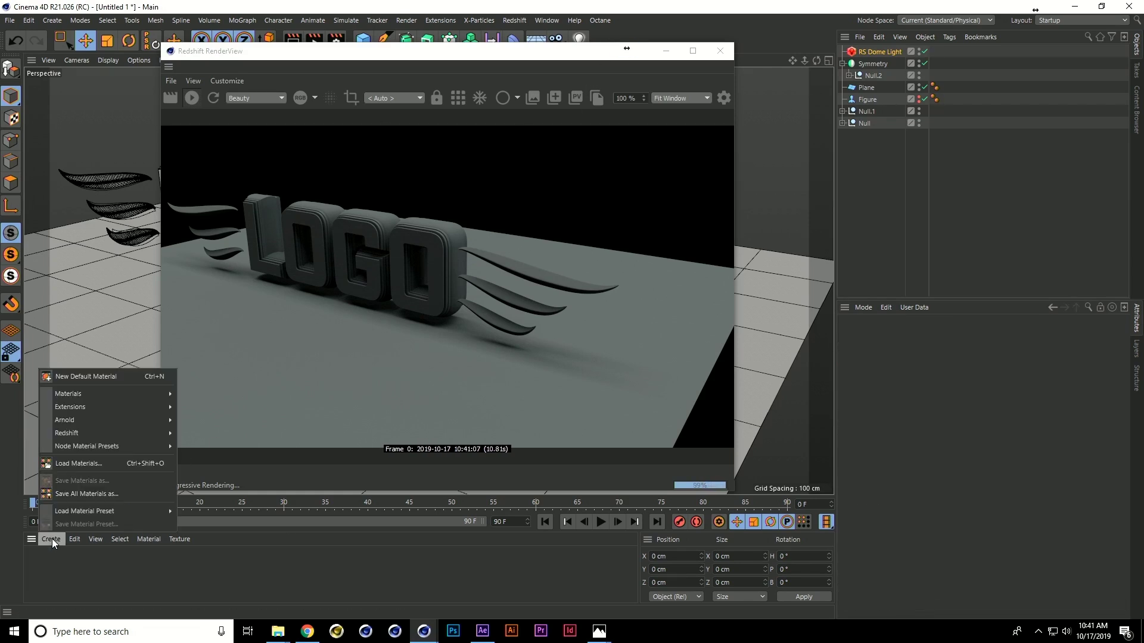
pyautogui.moveTo(84, 419)
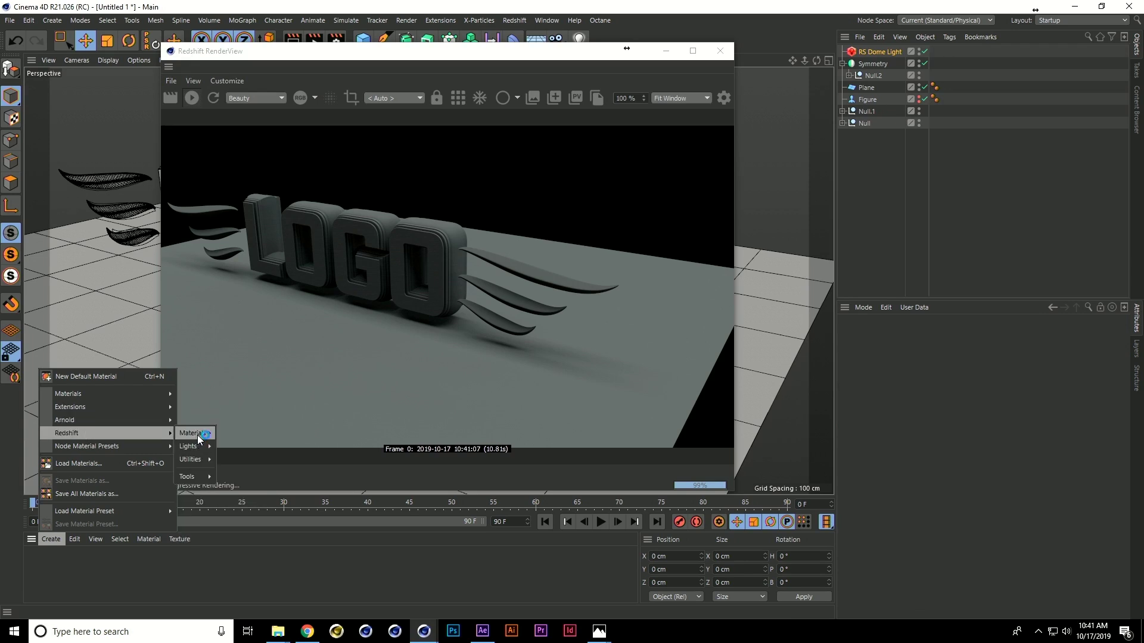
pyautogui.moveTo(198, 434)
pyautogui.click(245, 437)
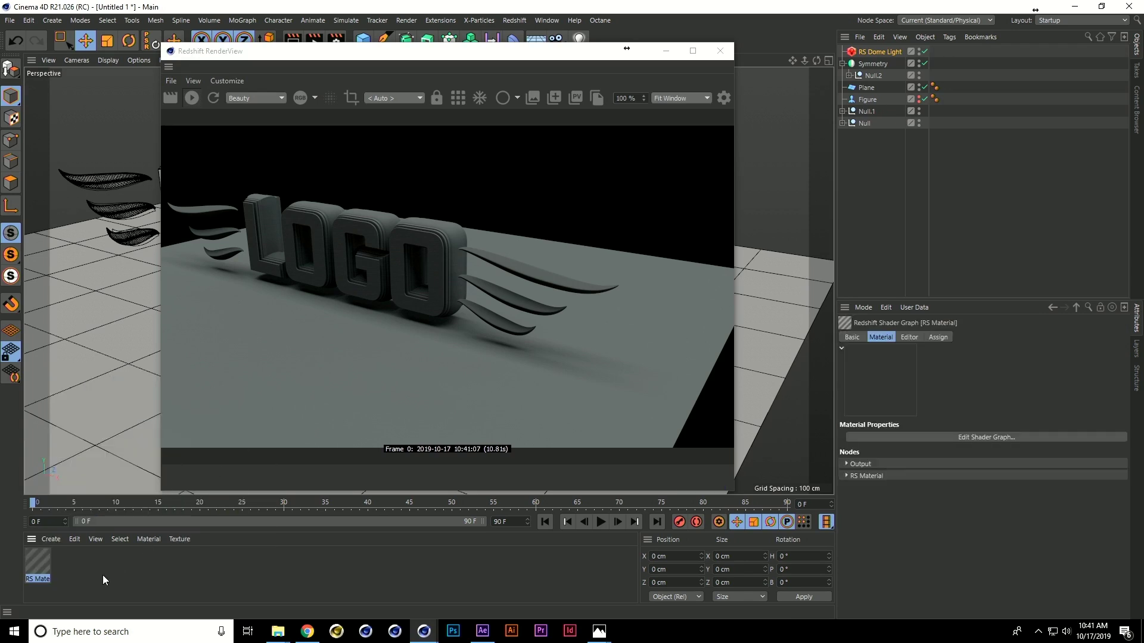
pyautogui.doubleClick(46, 563)
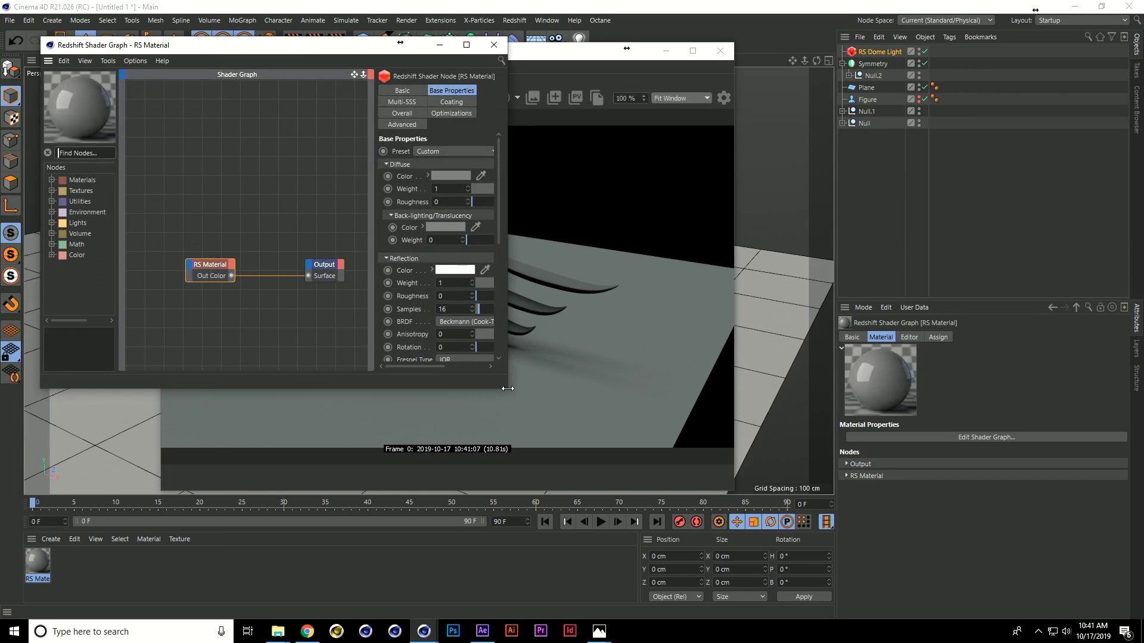
# - Give the RS Material diffuse weight 0, GGX BRDF and IOR 3, then apply it to Null.1
pyautogui.moveTo(506, 388); pyautogui.dragTo(933, 543)
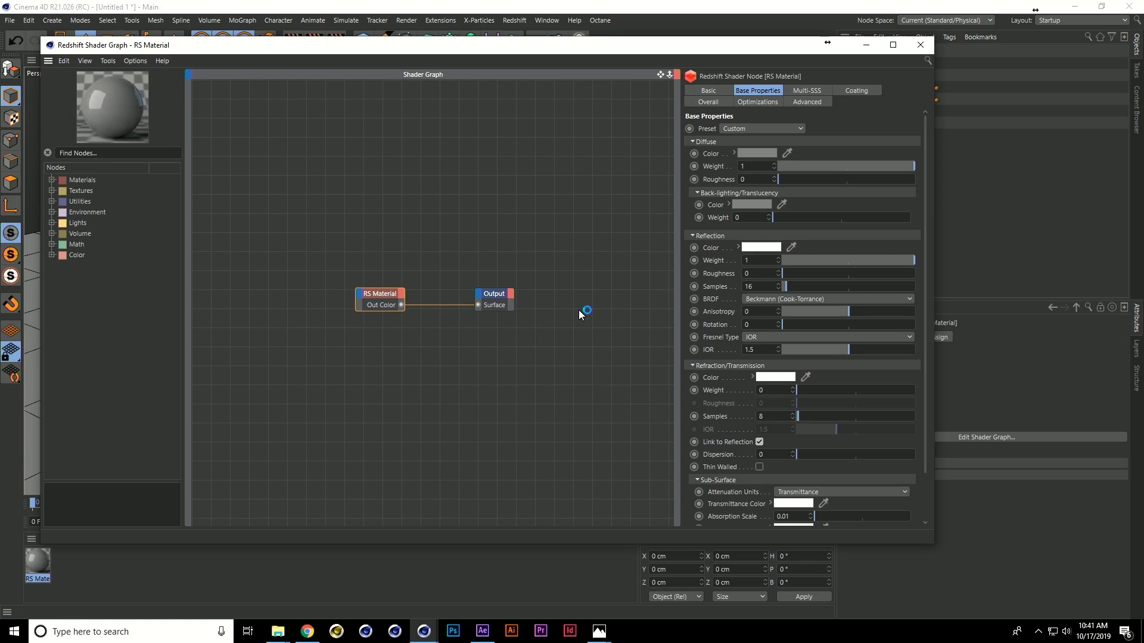
pyautogui.click(376, 240)
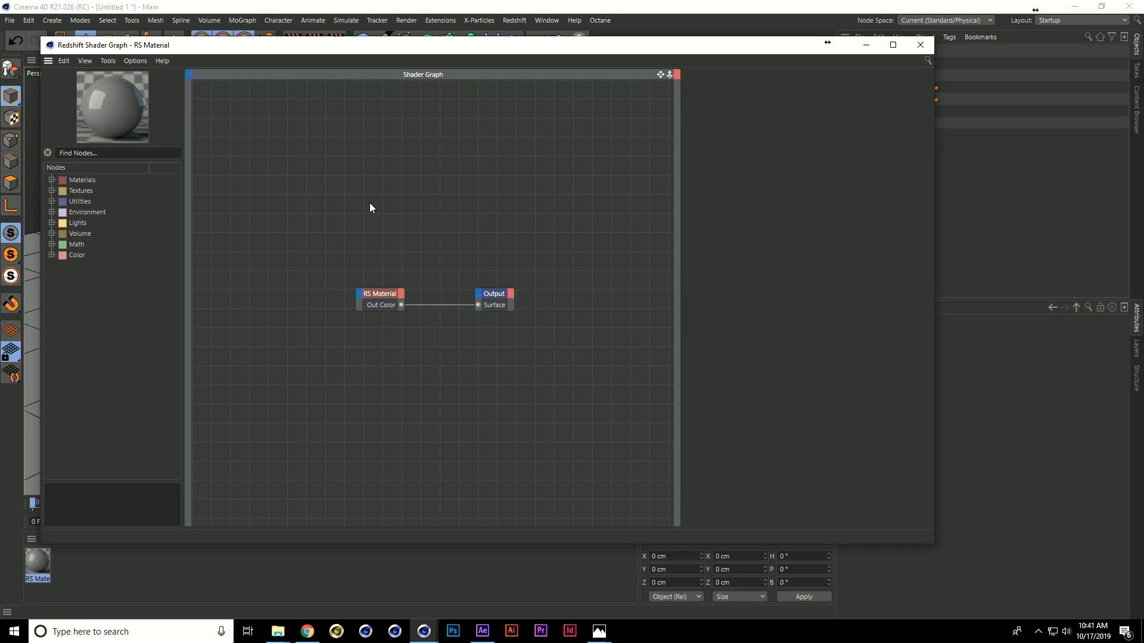
pyautogui.moveTo(385, 290); pyautogui.dragTo(392, 260)
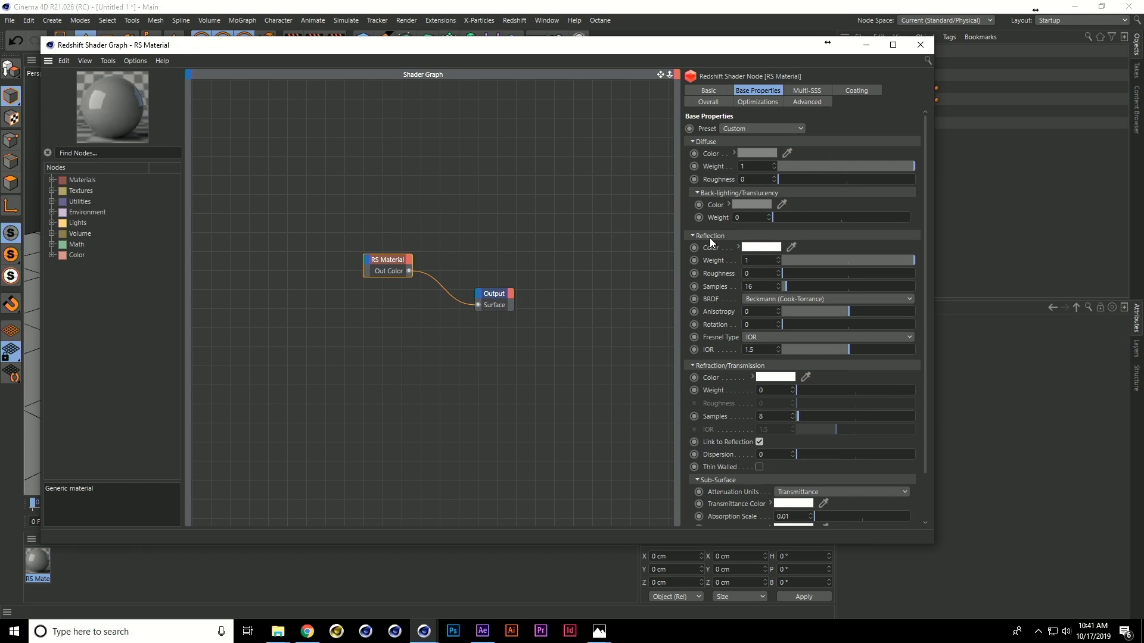
pyautogui.moveTo(881, 163); pyautogui.dragTo(754, 161)
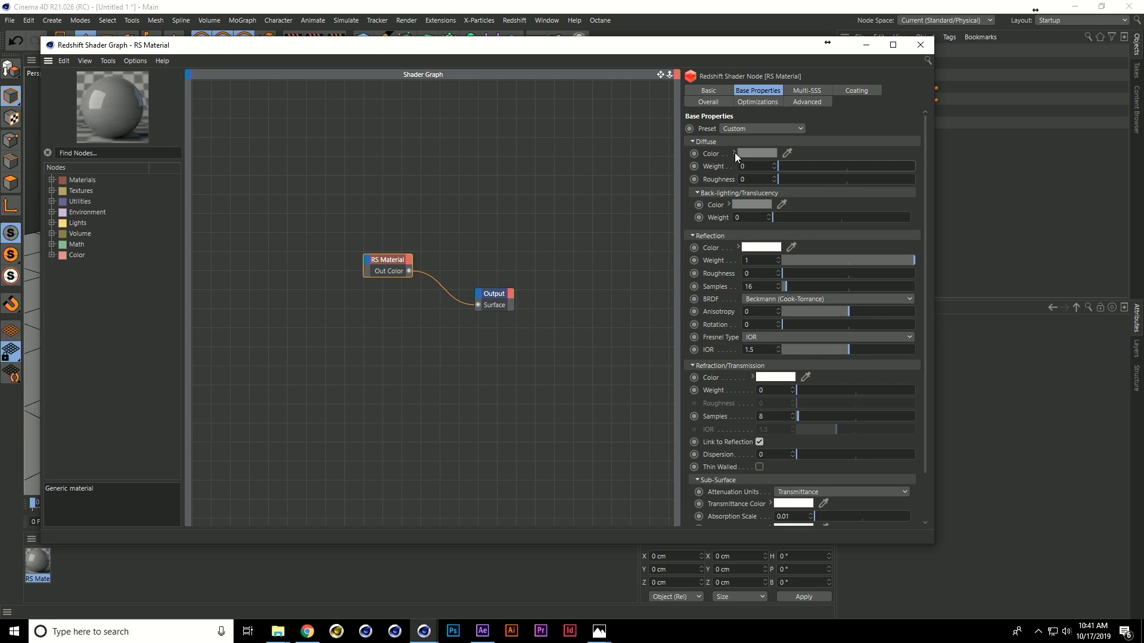
pyautogui.click(804, 298)
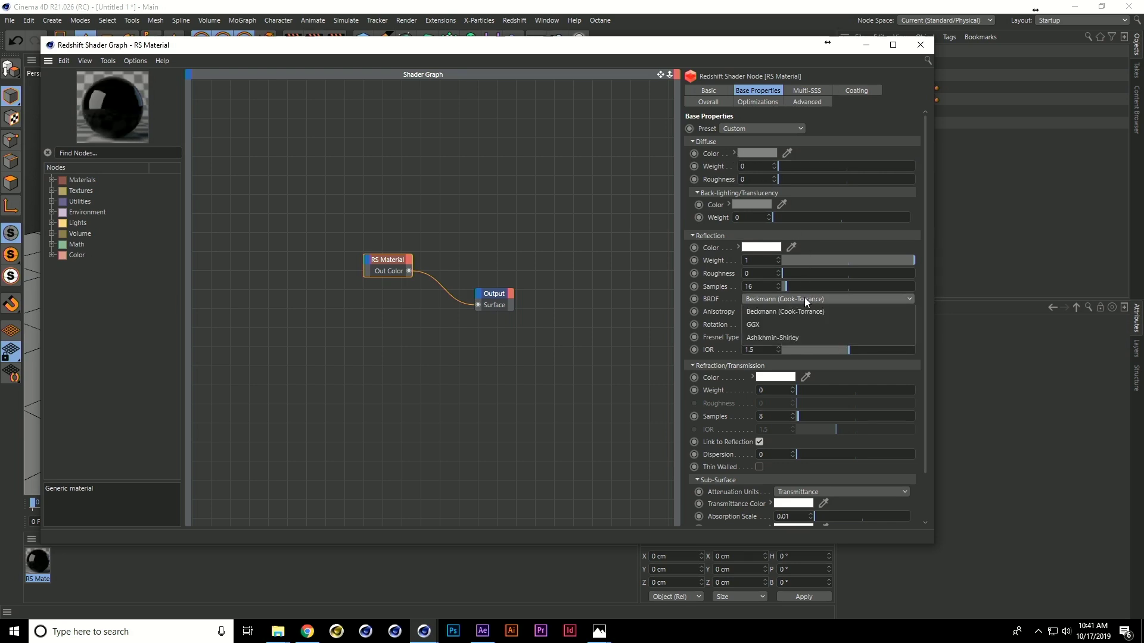
pyautogui.click(791, 325)
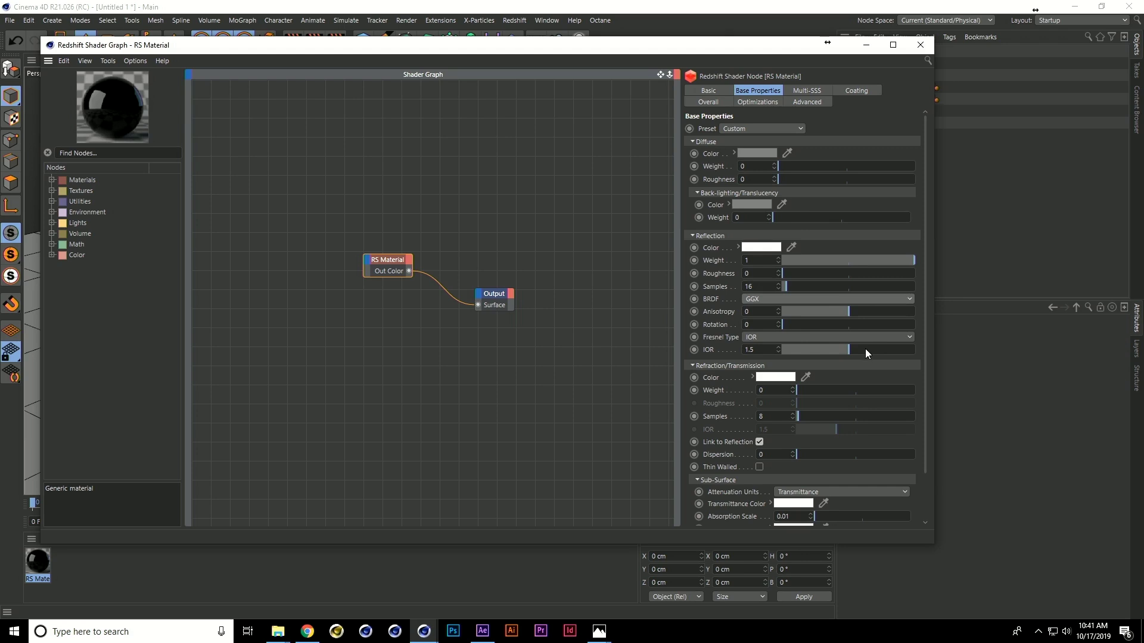
pyautogui.moveTo(866, 349); pyautogui.dragTo(915, 350)
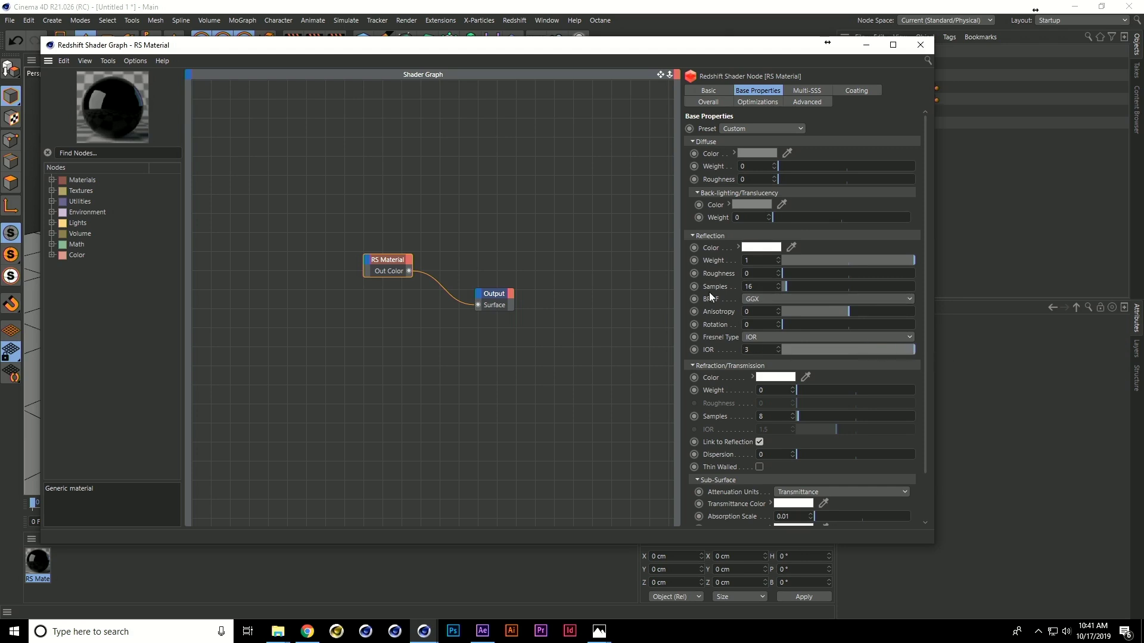
pyautogui.click(921, 44)
pyautogui.moveTo(43, 563); pyautogui.dragTo(868, 122)
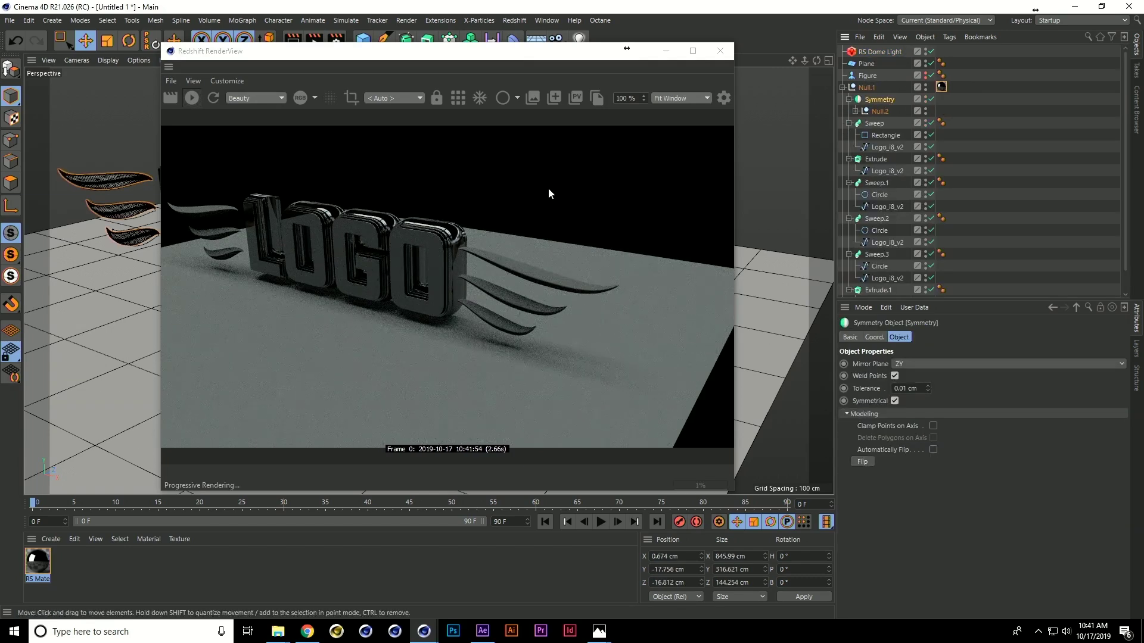
# - Delete the three unknown '?' tags from the Cube objects under Null.1
pyautogui.click(843, 87)
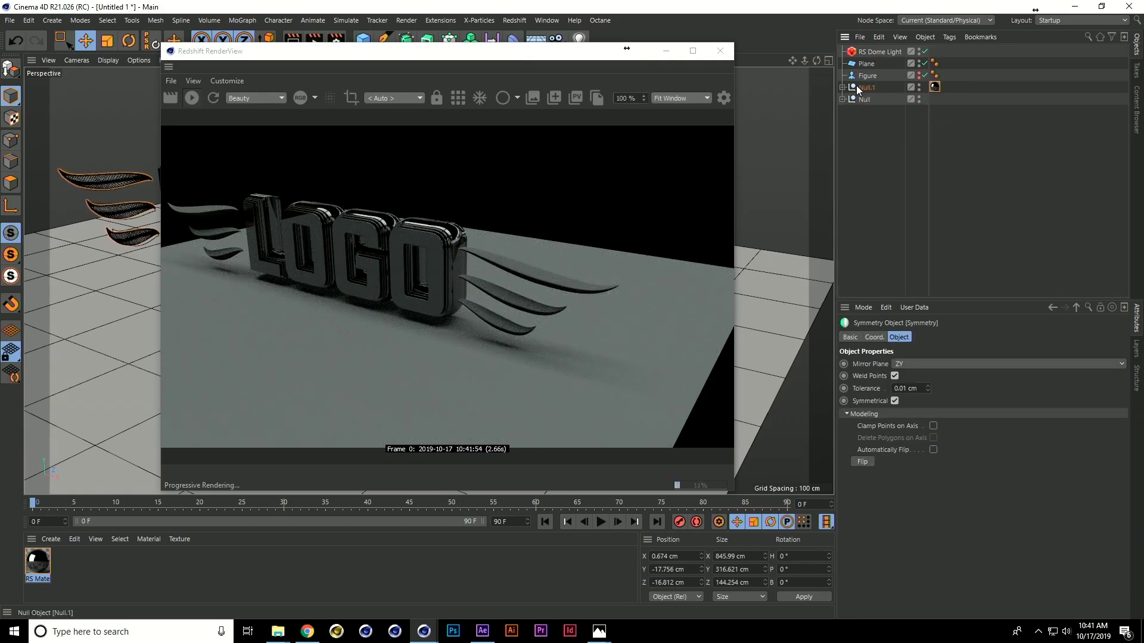
pyautogui.click(842, 87)
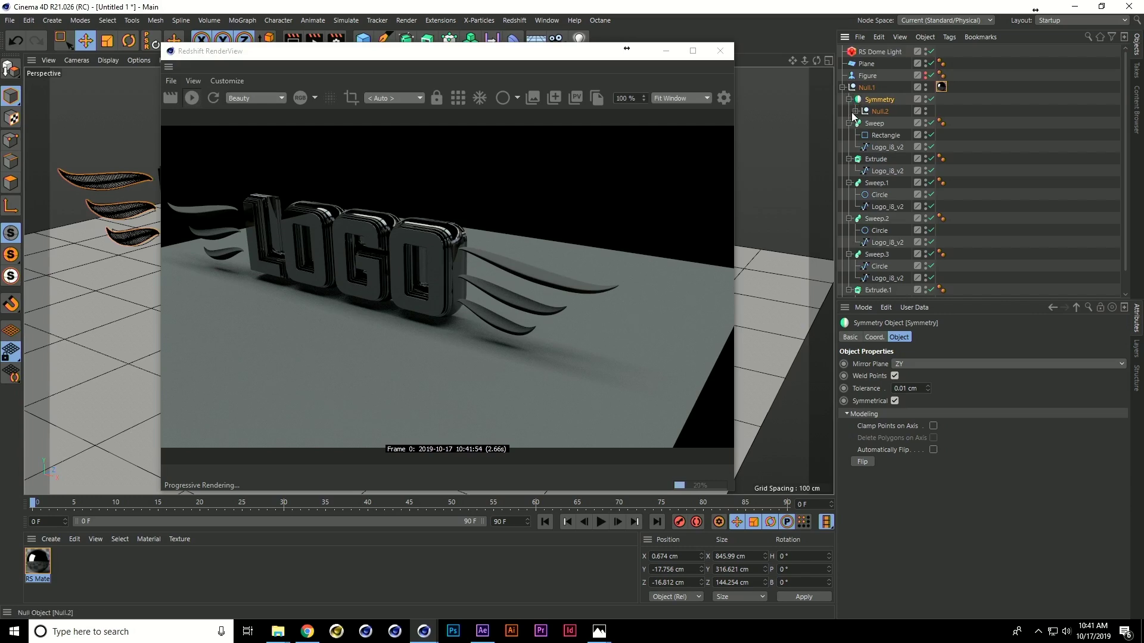
pyautogui.moveTo(1030, 122); pyautogui.dragTo(992, 201)
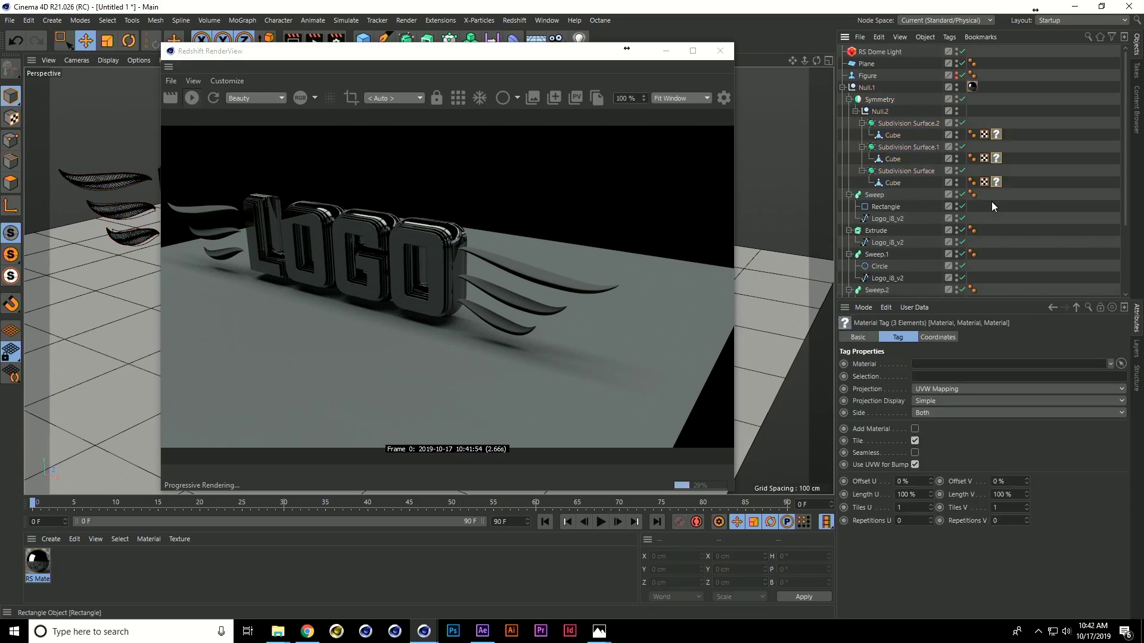
pyautogui.press('Delete')
# - Reposition and zoom the RenderView, and orbit the camera to face the LOGO letters
pyautogui.click(395, 255)
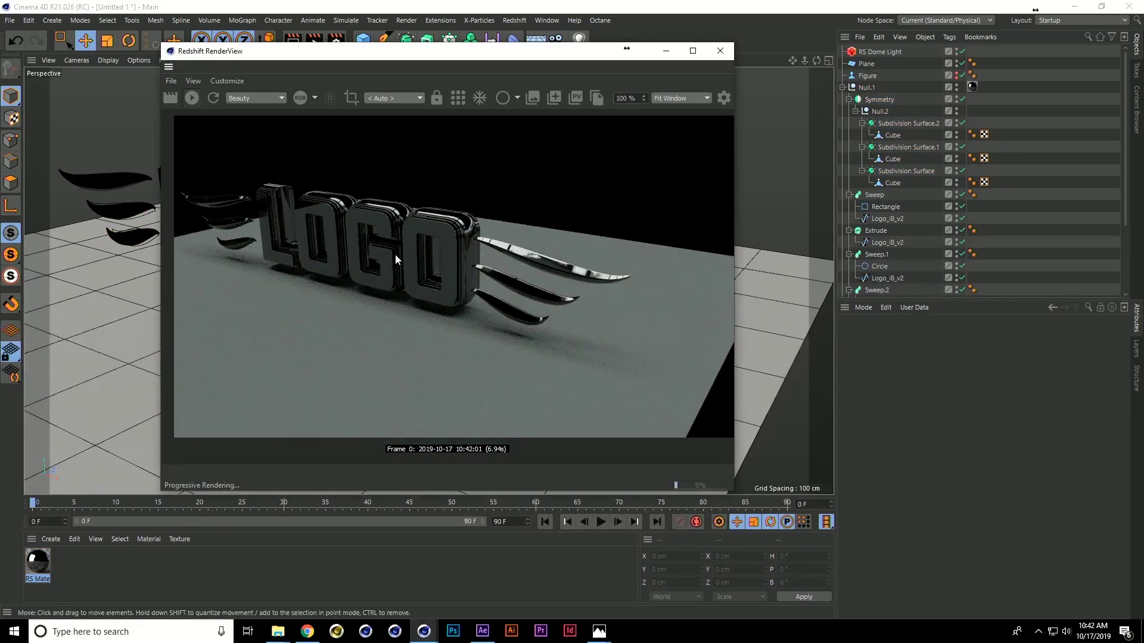
pyautogui.moveTo(616, 52); pyautogui.dragTo(717, 82)
pyautogui.click(203, 216)
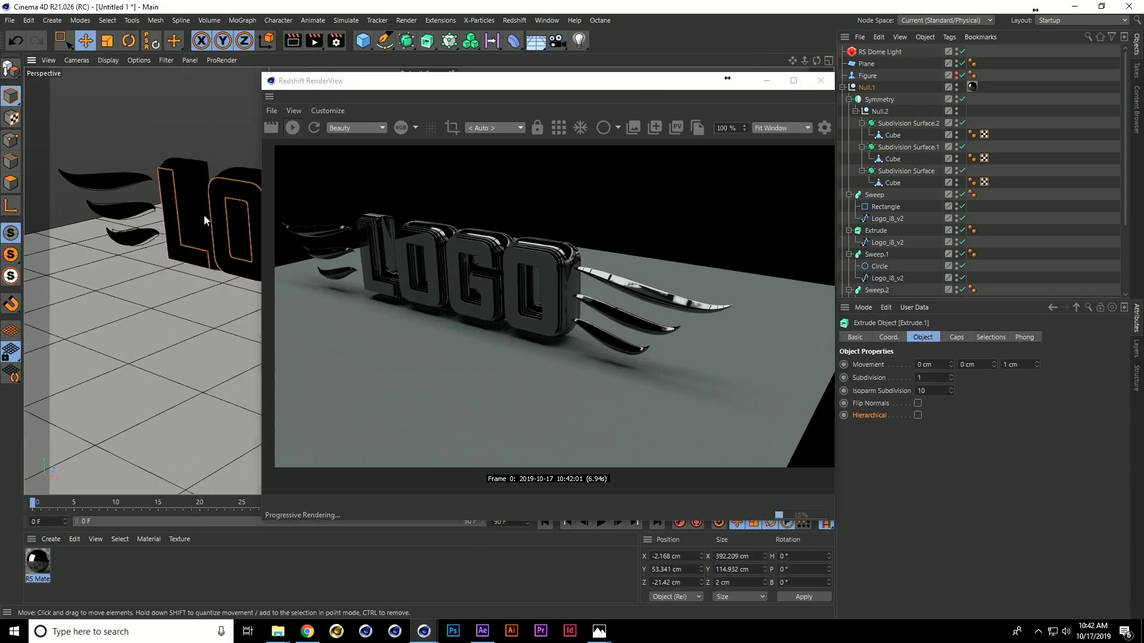
pyautogui.scroll(1, 472, 226)
pyautogui.moveTo(471, 226); pyautogui.dragTo(437, 263, button='middle')
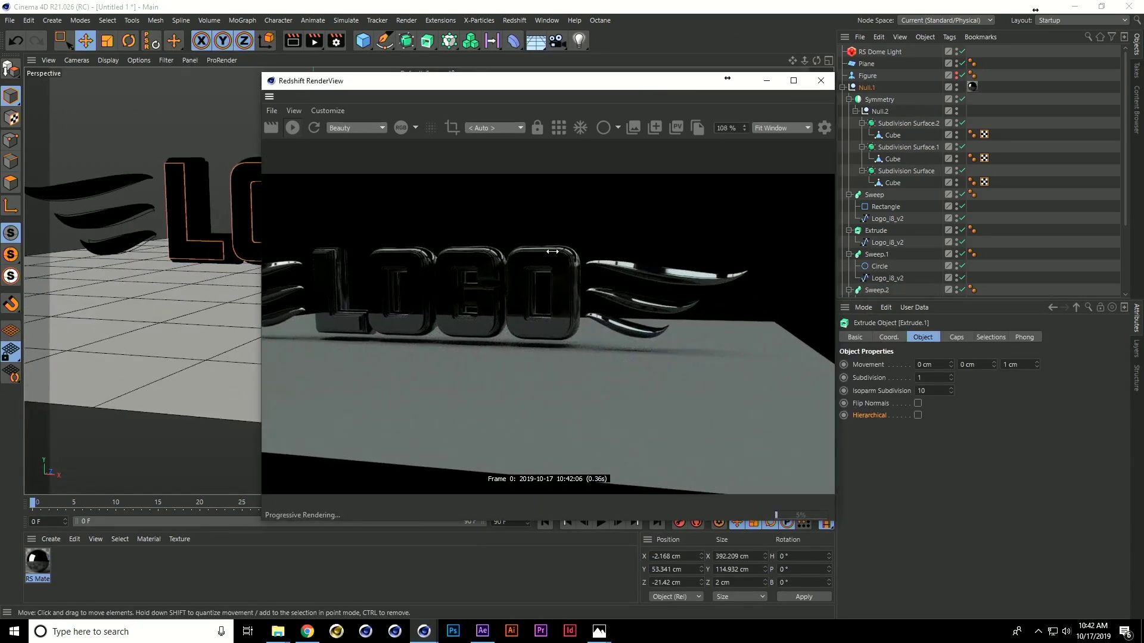
pyautogui.scroll(5, 178, 215)
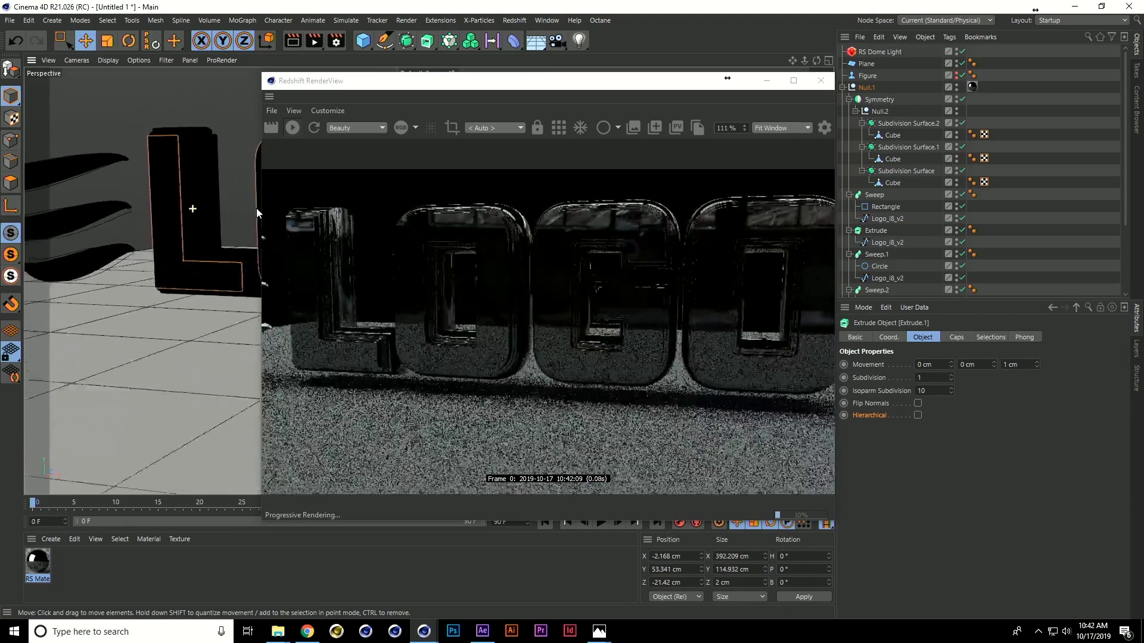
pyautogui.keyDown('alt'); pyautogui.moveTo(157, 221); pyautogui.dragTo(144, 255); pyautogui.keyUp('alt')
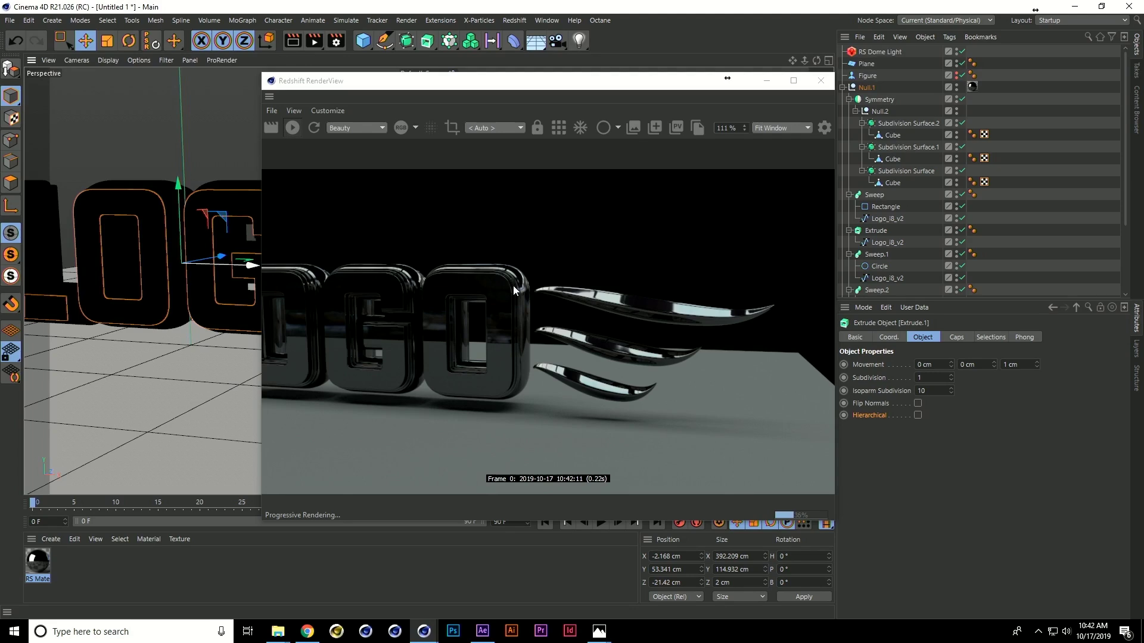
# - Set the RS Material's reflection roughness to 0.288, then lower it to 0.114
pyautogui.doubleClick(40, 563)
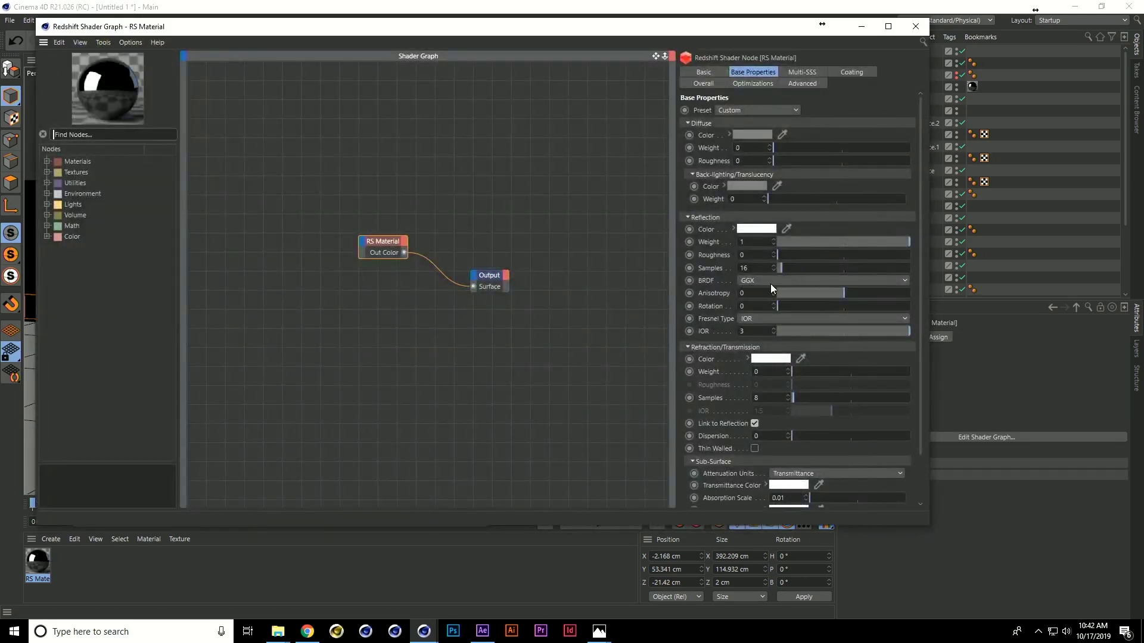
pyautogui.moveTo(799, 255); pyautogui.dragTo(816, 255)
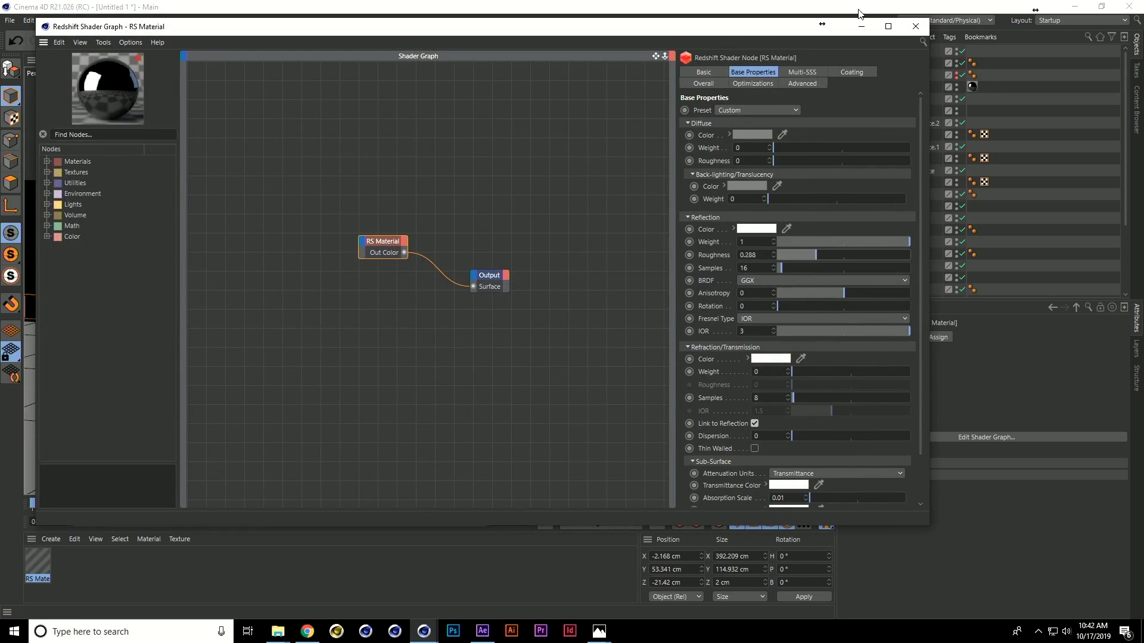
pyautogui.click(915, 26)
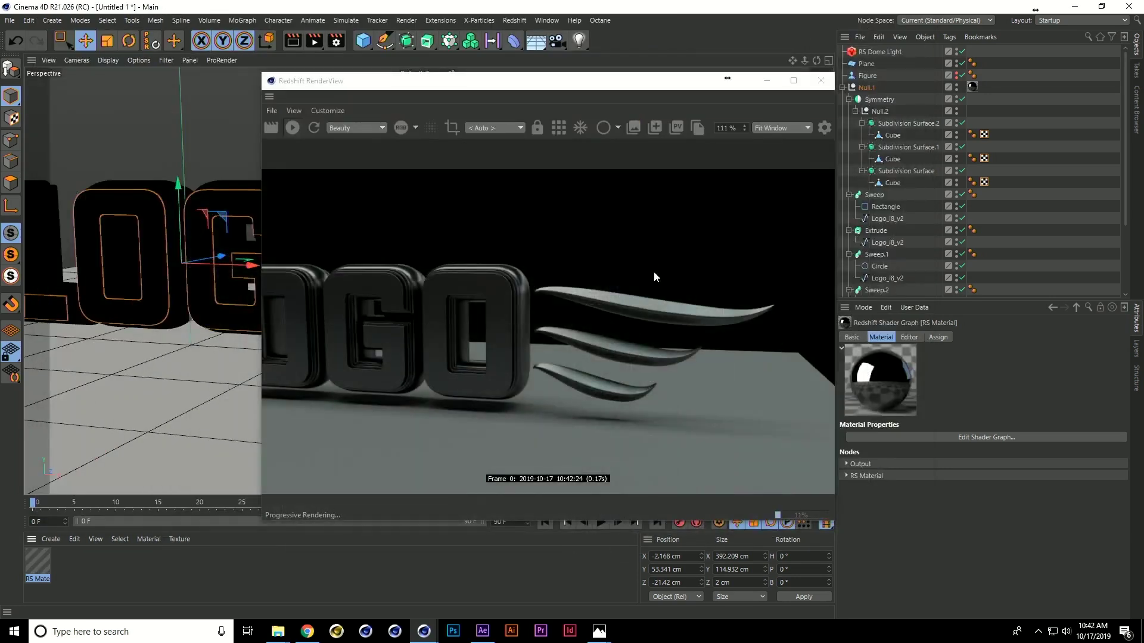
pyautogui.doubleClick(34, 561)
pyautogui.click(794, 252)
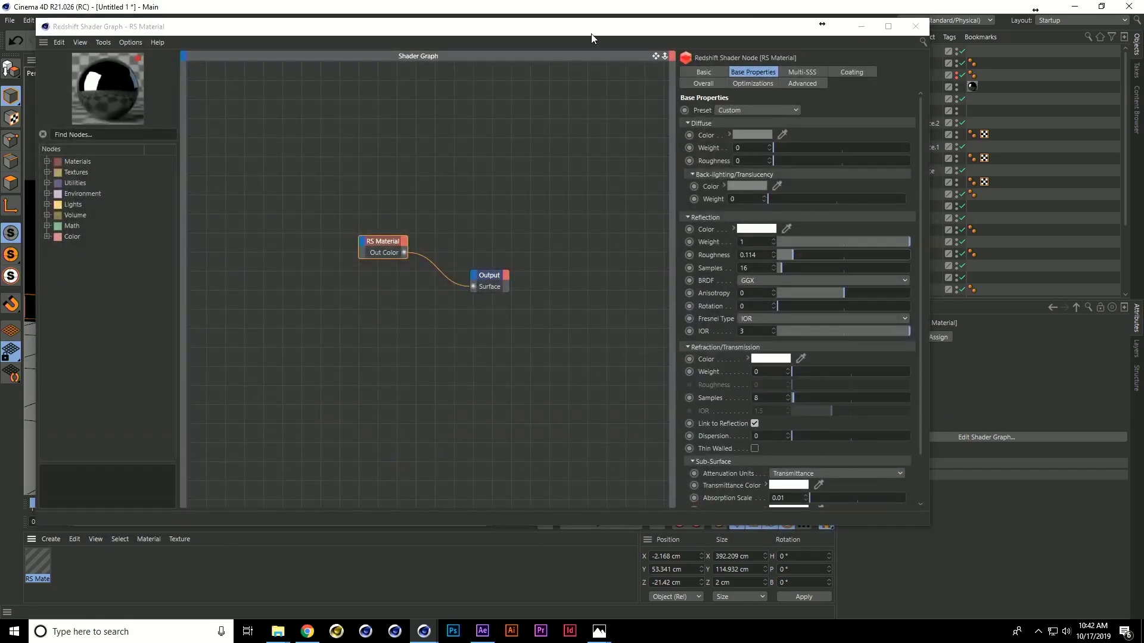
# - Rearrange the Shader Graph and RenderView windows, then switch to Chrome
pyautogui.moveTo(582, 30); pyautogui.dragTo(617, 228)
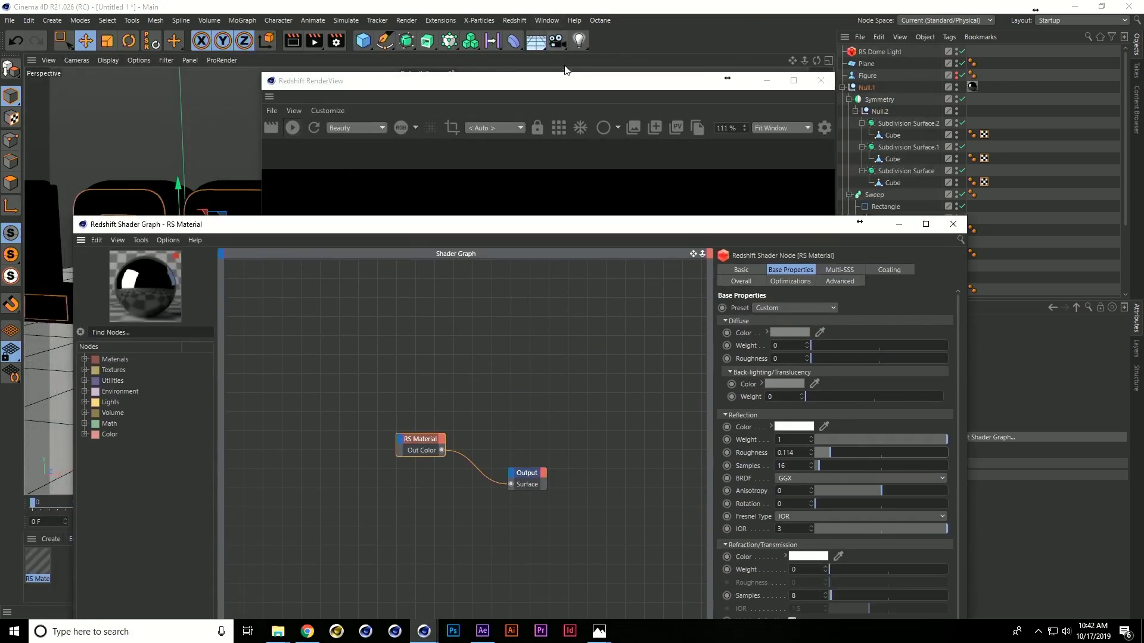
pyautogui.click(566, 81)
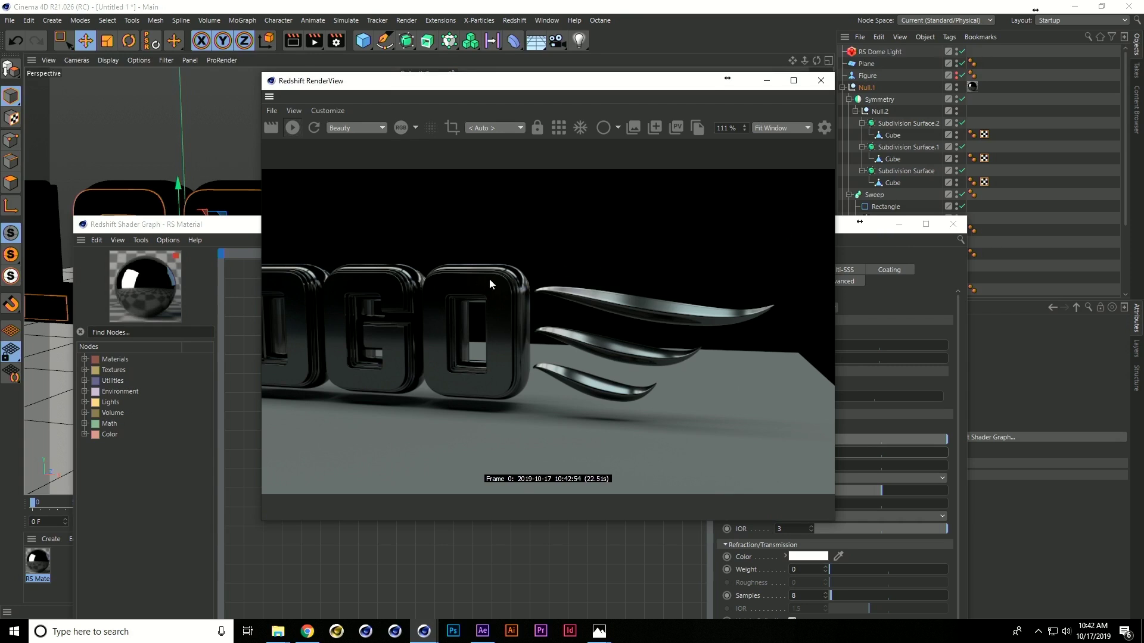
pyautogui.click(895, 243)
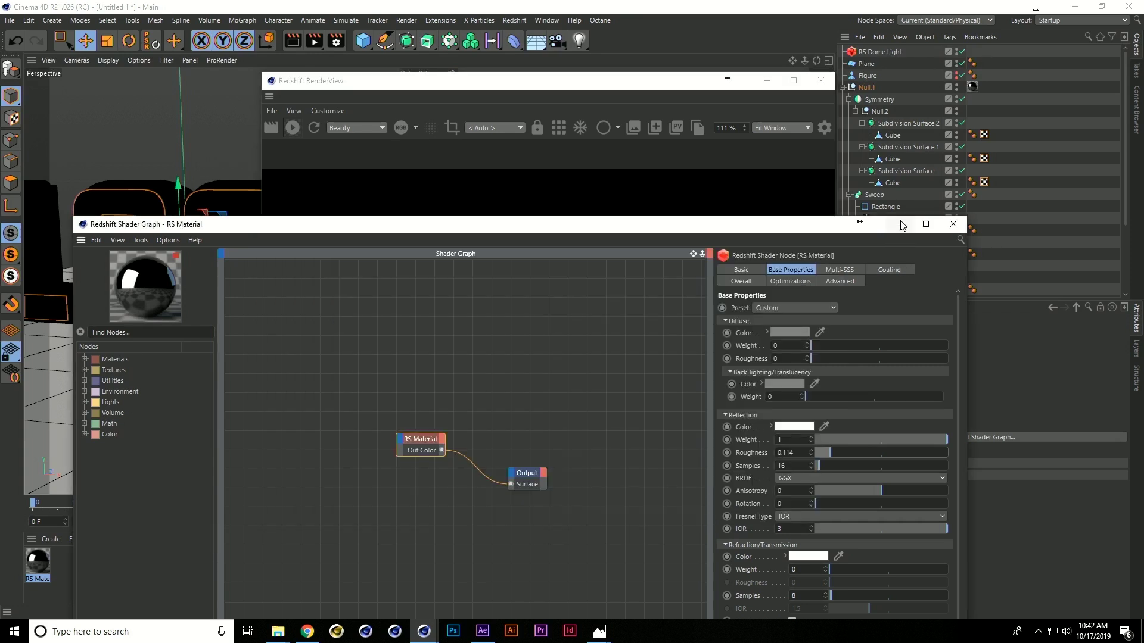
pyautogui.moveTo(605, 230); pyautogui.dragTo(618, 88)
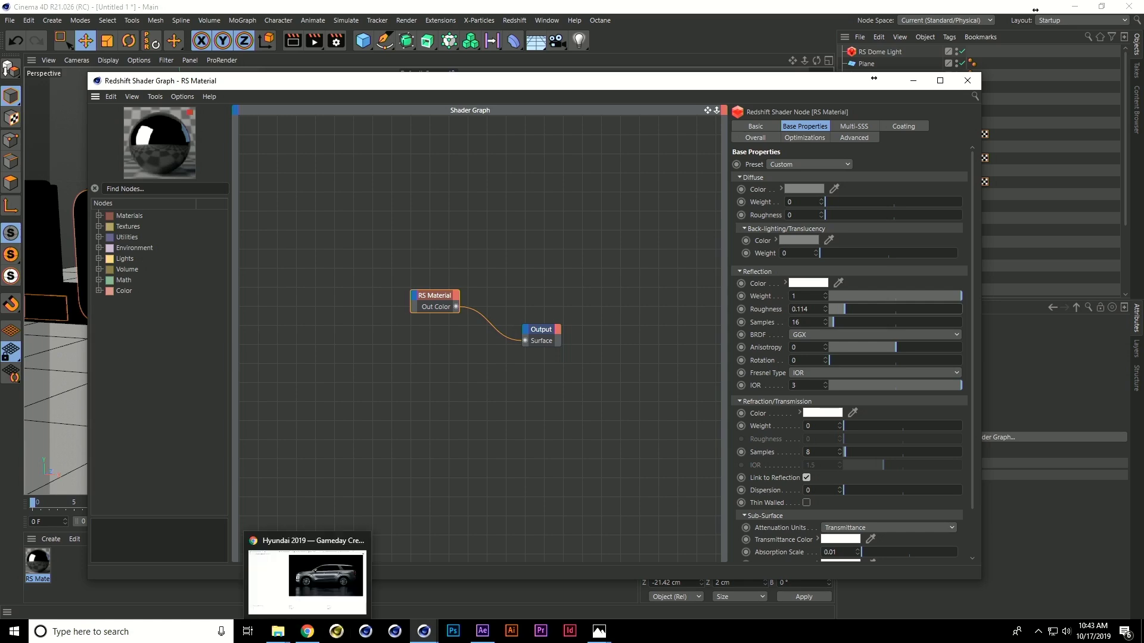
pyautogui.click(310, 639)
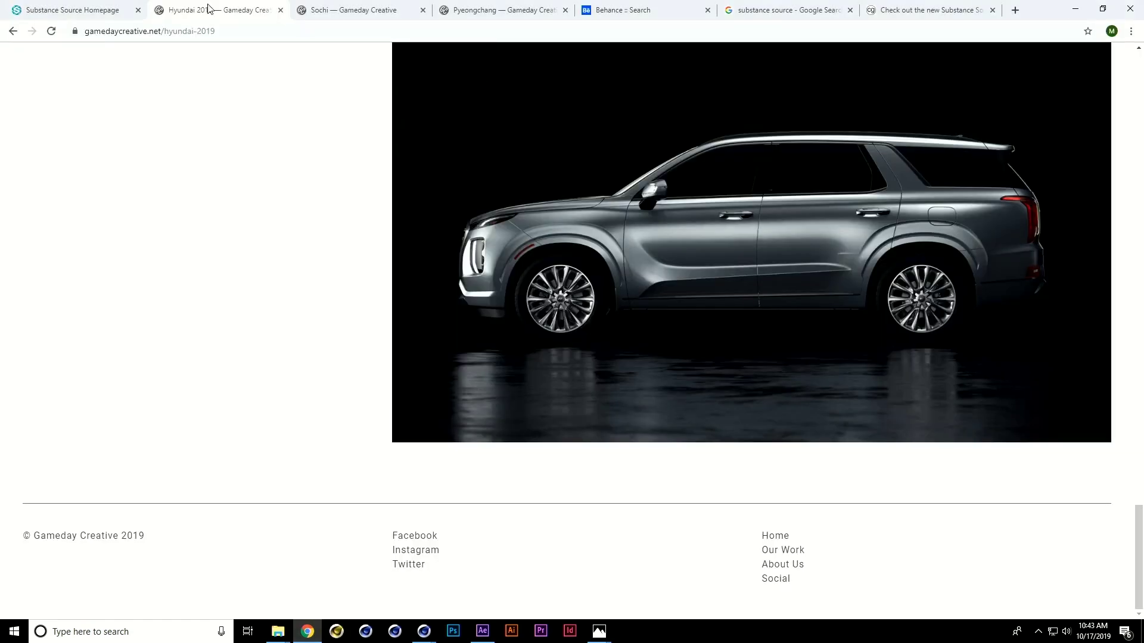
# - On the Substance Source homepage, open the Kinetic Wall Steel Blades asset details
pyautogui.click(90, 11)
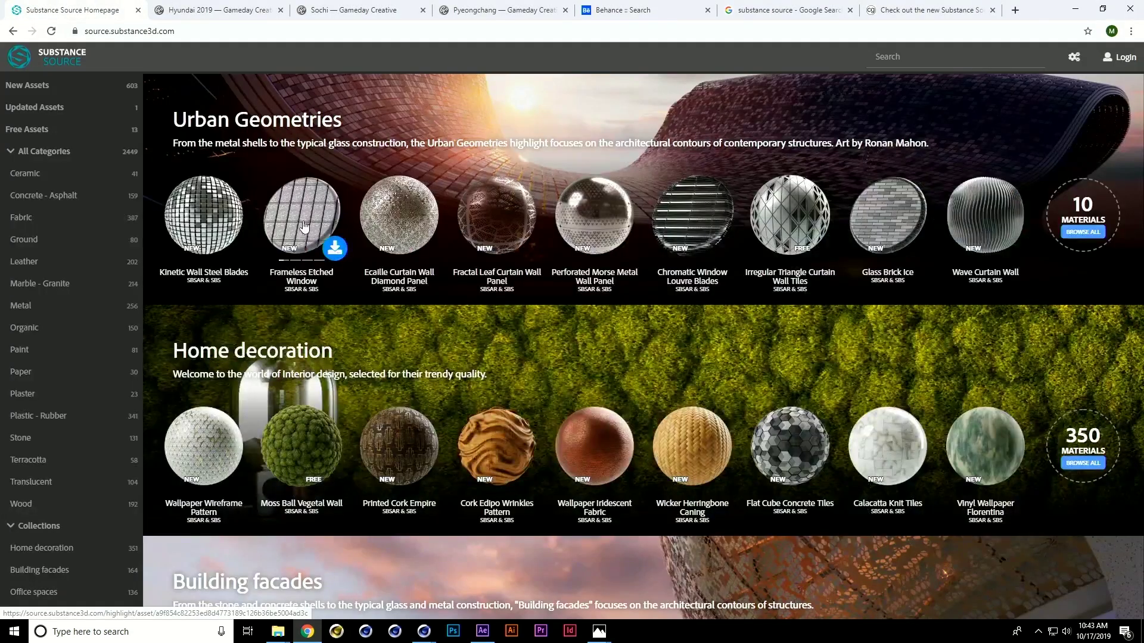
pyautogui.scroll(-2, 309, 221)
pyautogui.scroll(-6, 309, 221)
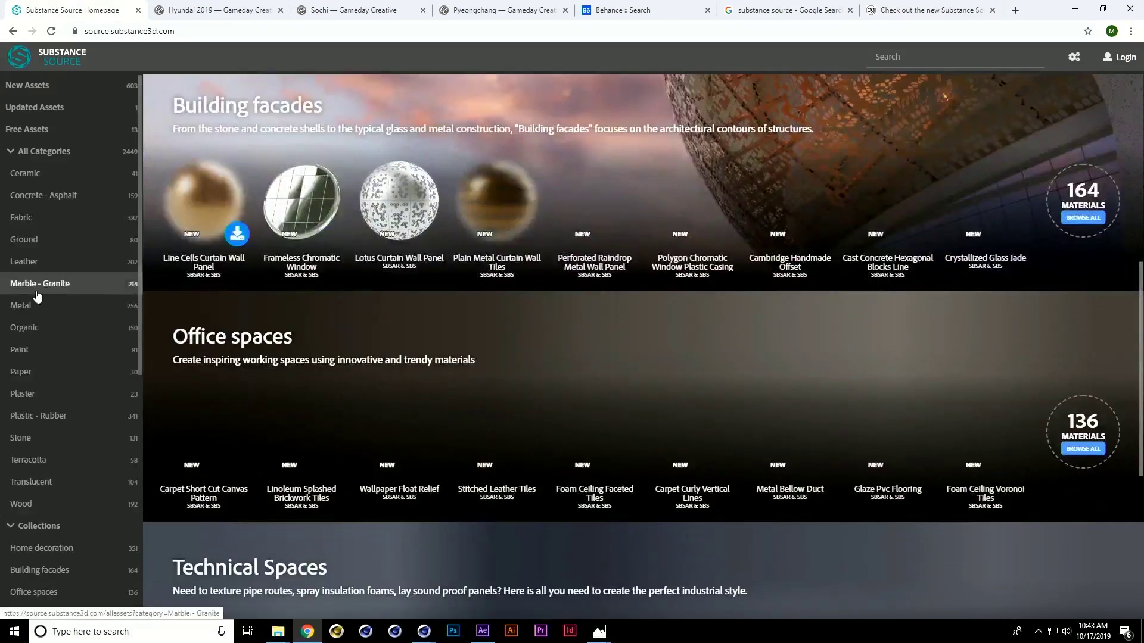
pyautogui.scroll(8, 371, 287)
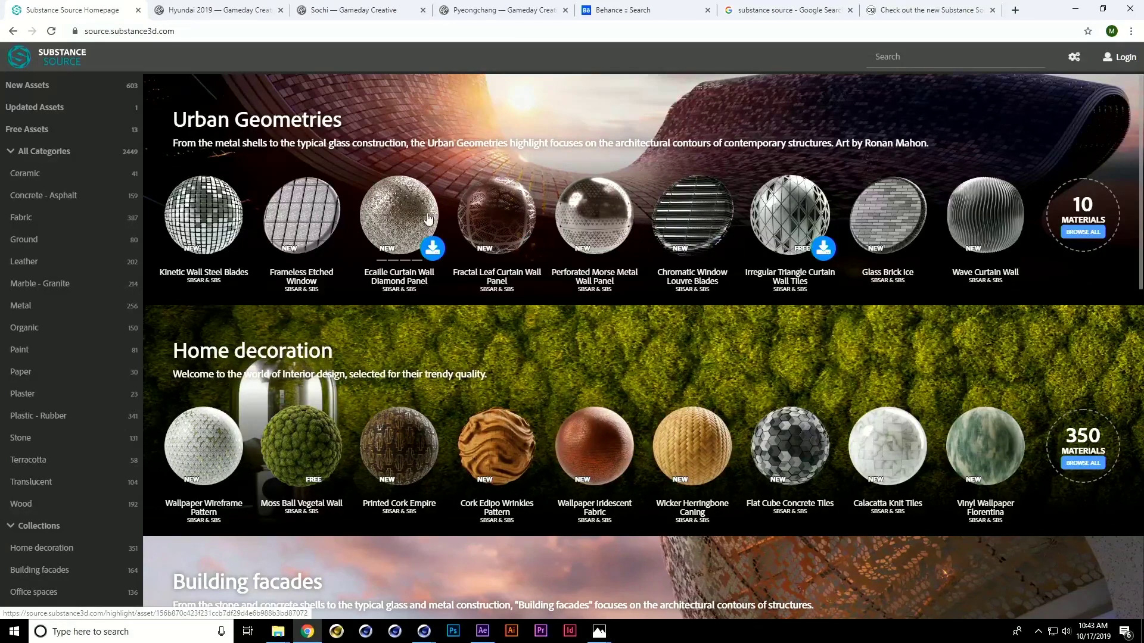
pyautogui.click(212, 217)
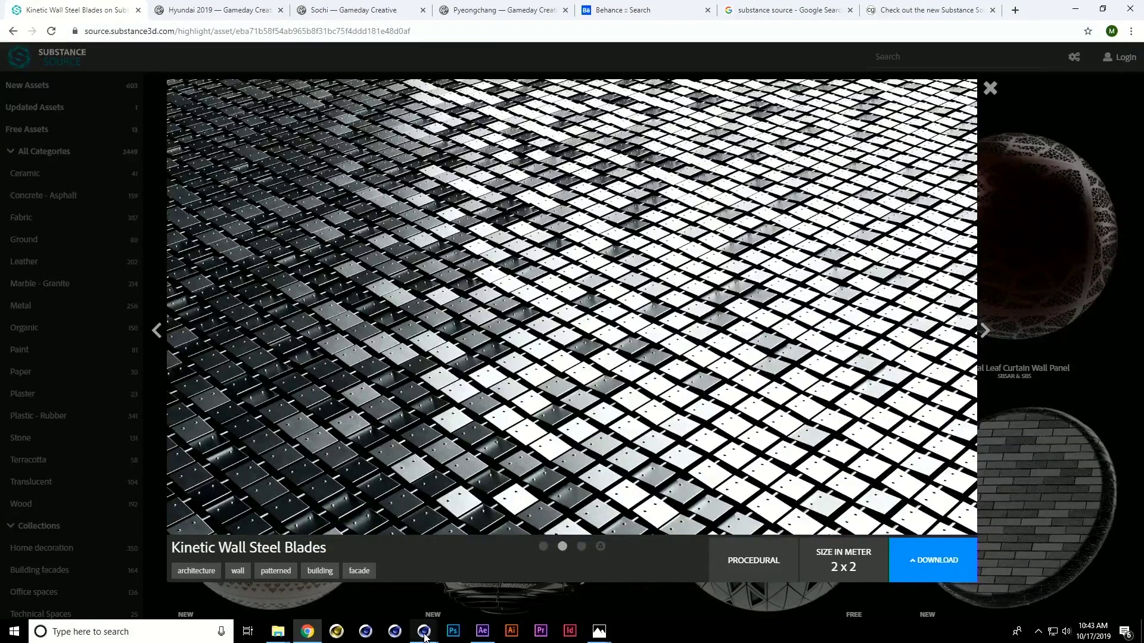
# - Back in Cinema 4D, hide the Shader Graph and open Substance Engine's Substance Asset Manager
pyautogui.moveTo(425, 633)
pyautogui.moveTo(446, 584)
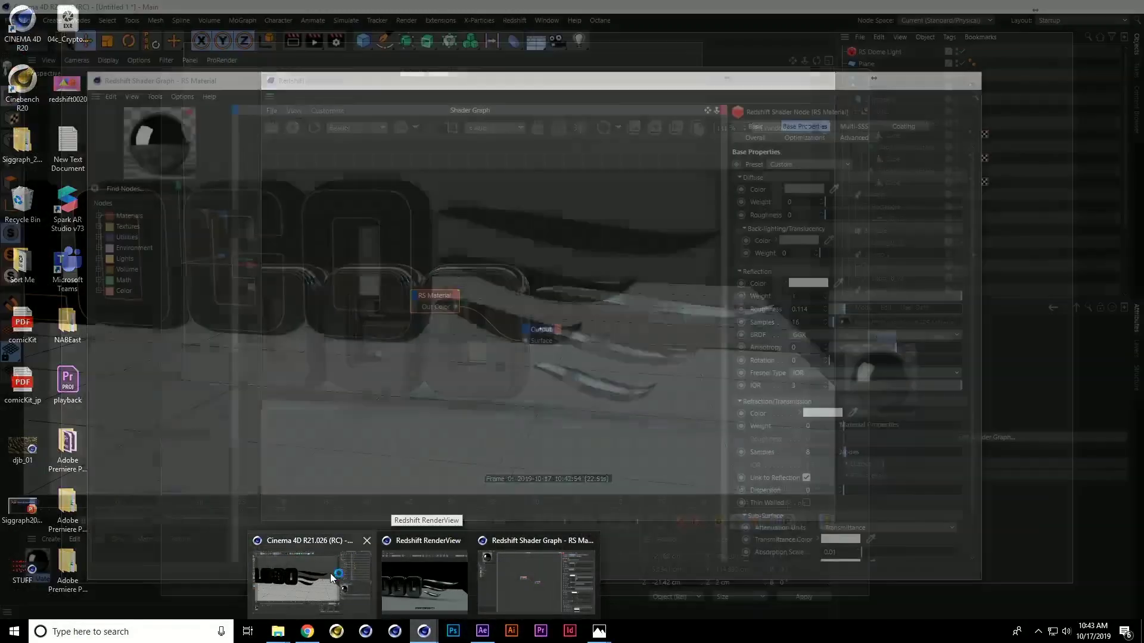
pyautogui.click(330, 574)
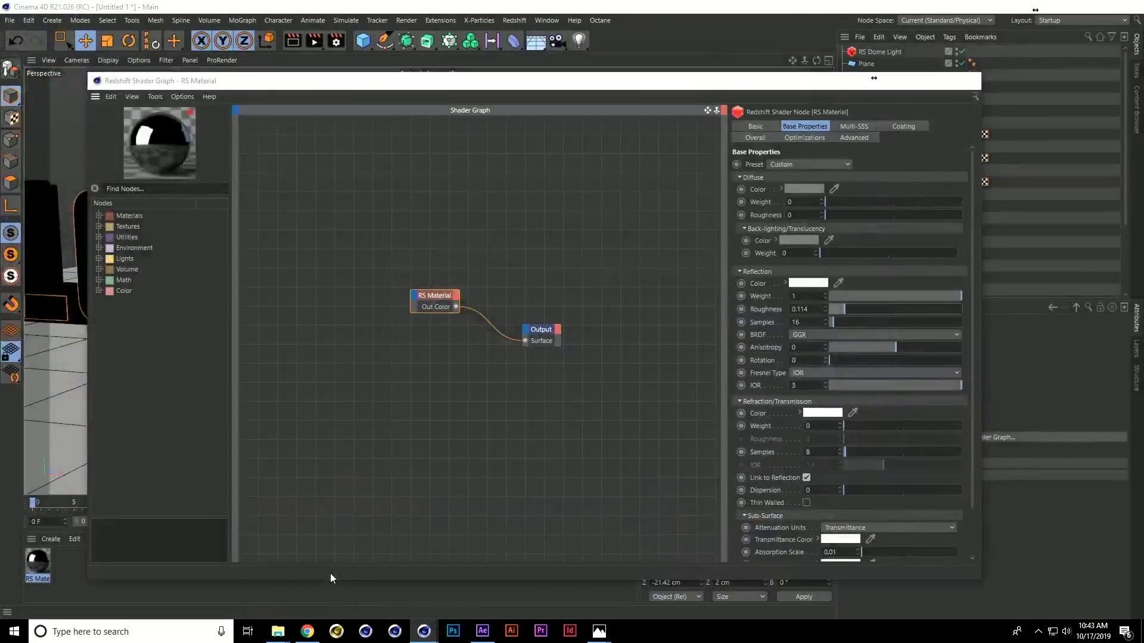
pyautogui.click(914, 82)
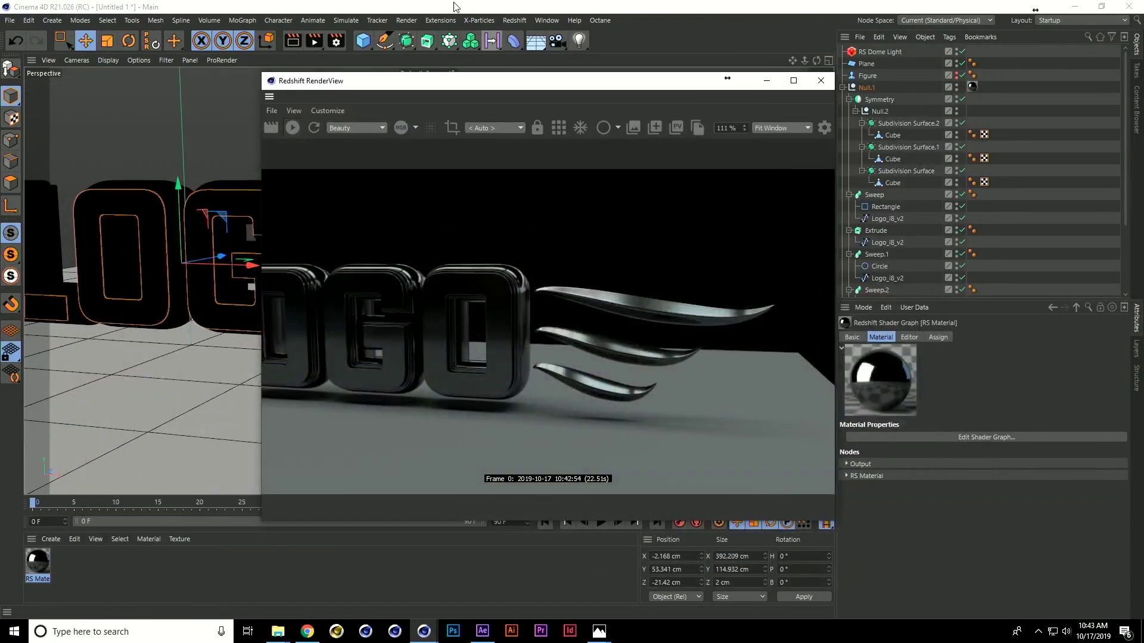
pyautogui.click(546, 20)
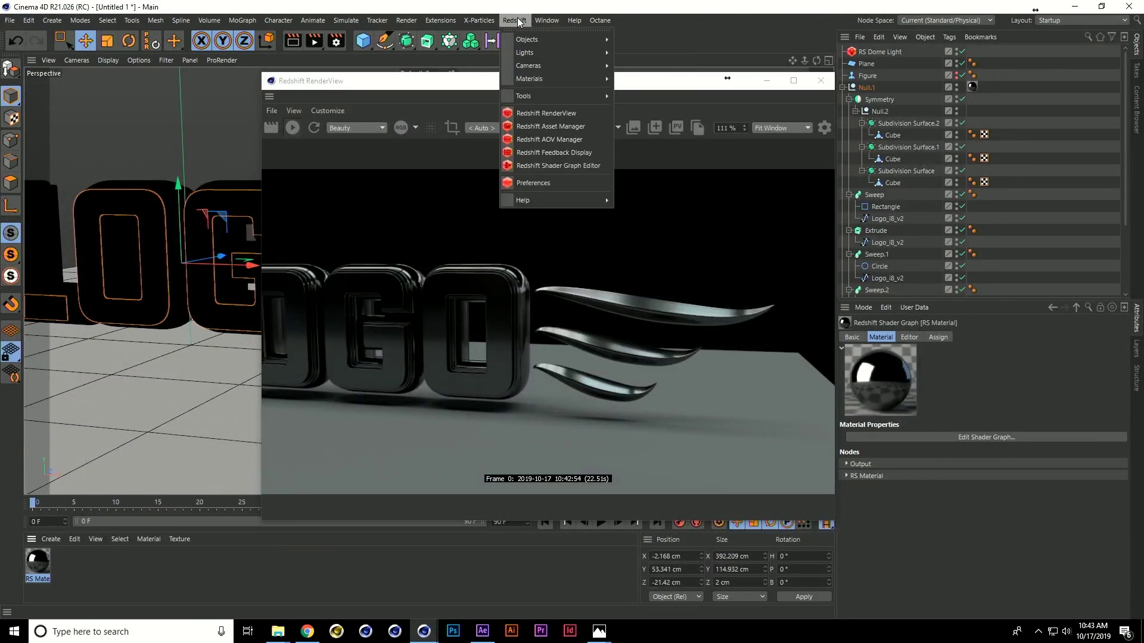
pyautogui.click(444, 20)
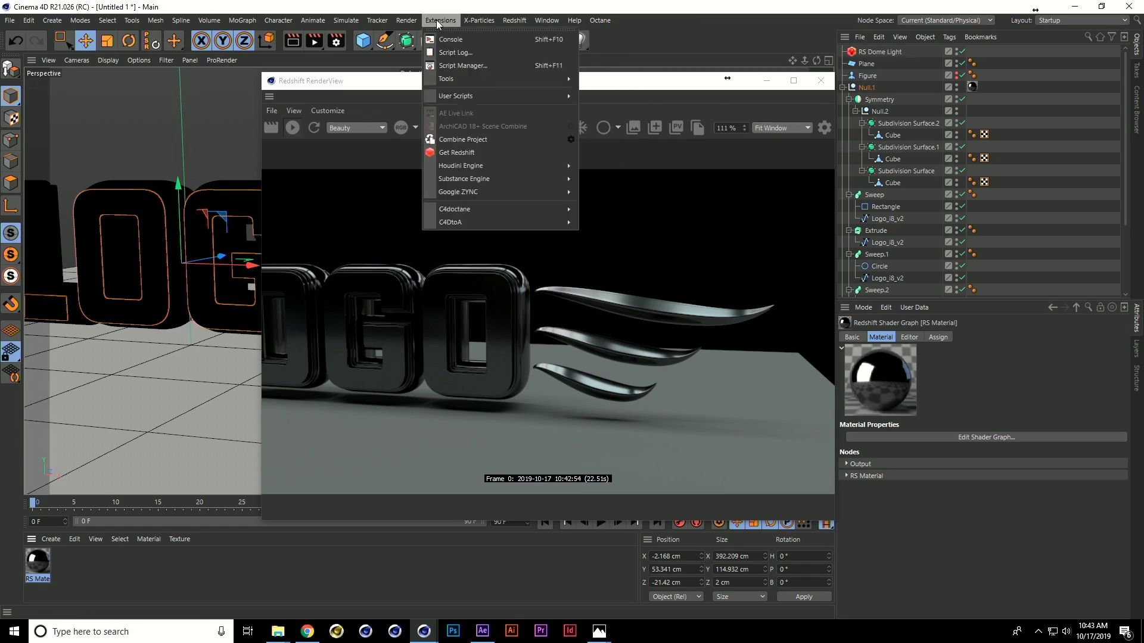
pyautogui.moveTo(501, 184)
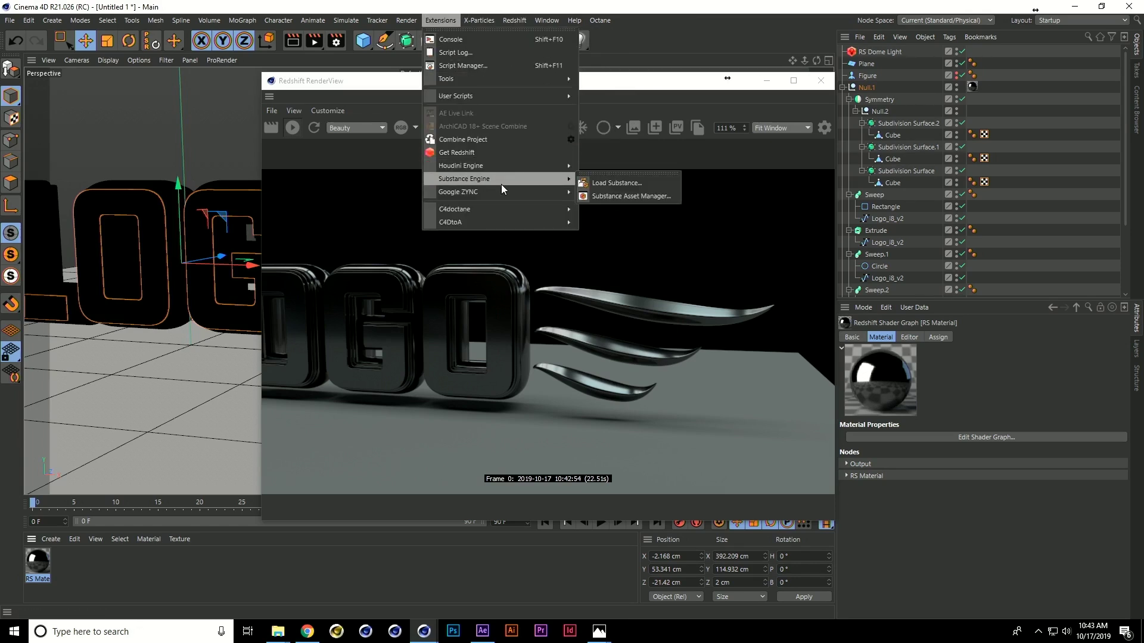
pyautogui.click(629, 196)
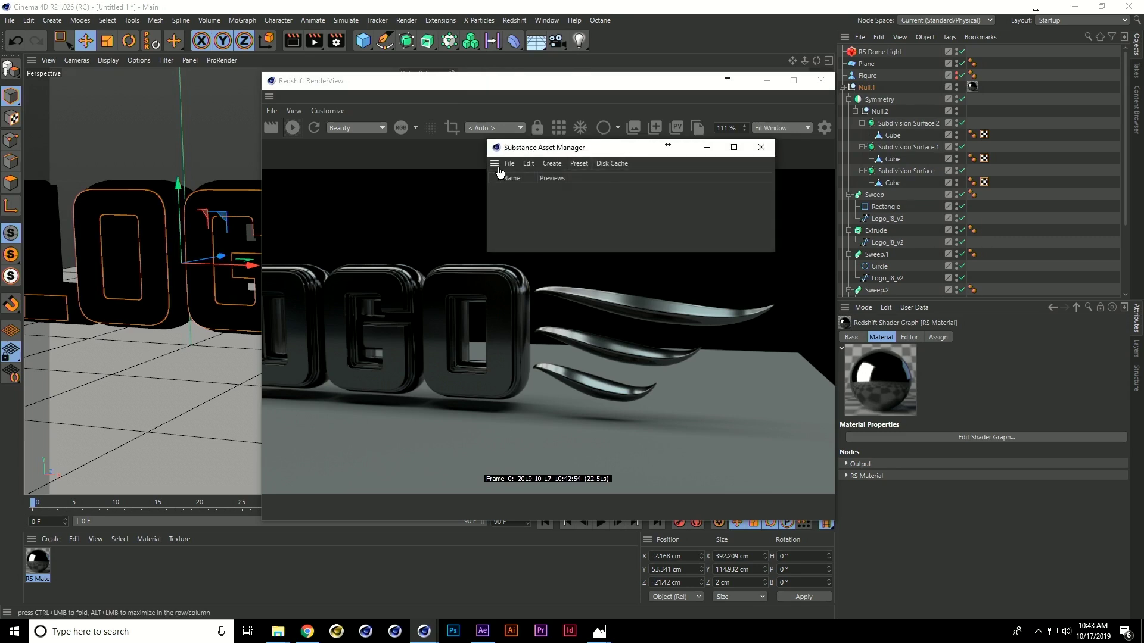
# - Dock the Substance Asset Manager in the bottom panel, resize the dividers, and close RenderView
pyautogui.moveTo(638, 561); pyautogui.dragTo(638, 556)
pyautogui.moveTo(565, 566); pyautogui.dragTo(703, 563)
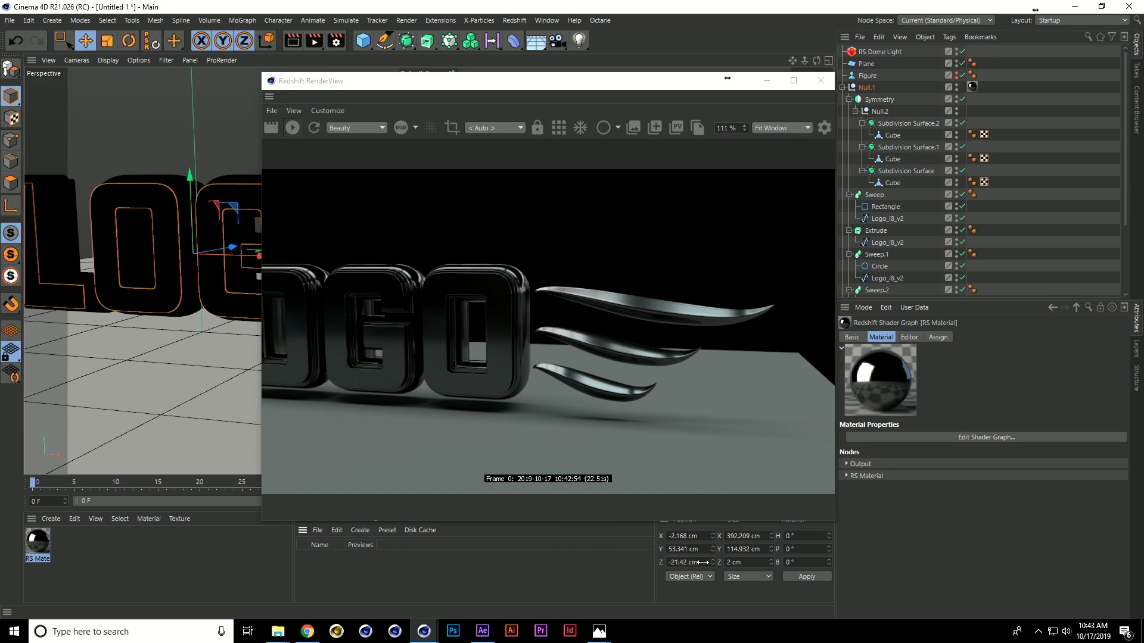
pyautogui.moveTo(295, 568); pyautogui.dragTo(425, 568)
pyautogui.click(441, 20)
pyautogui.moveTo(474, 180)
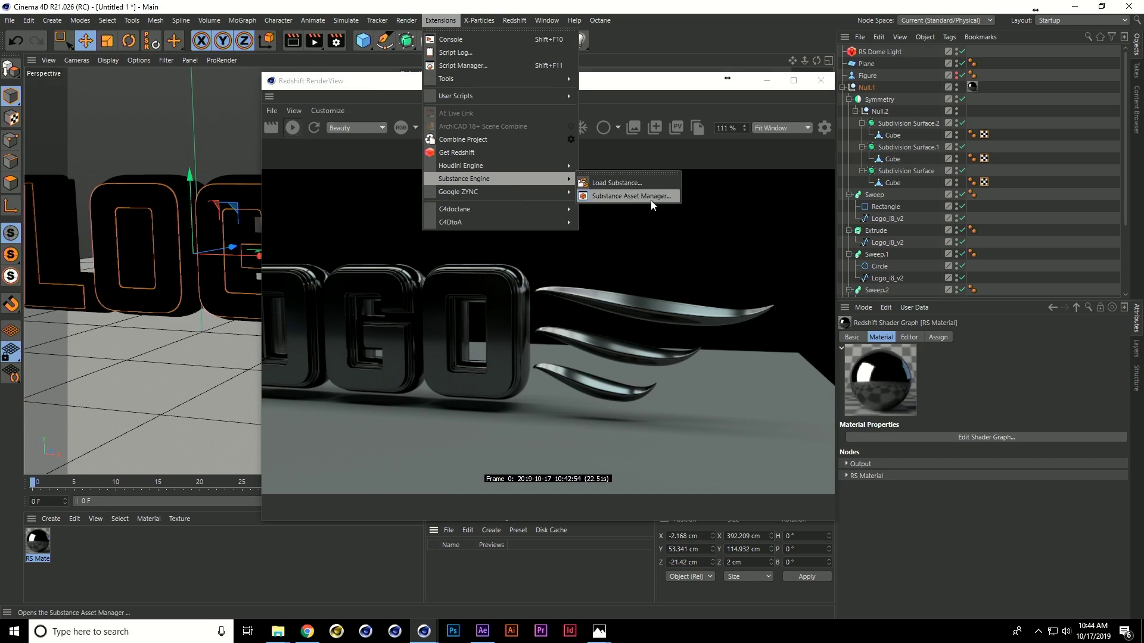
pyautogui.click(568, 294)
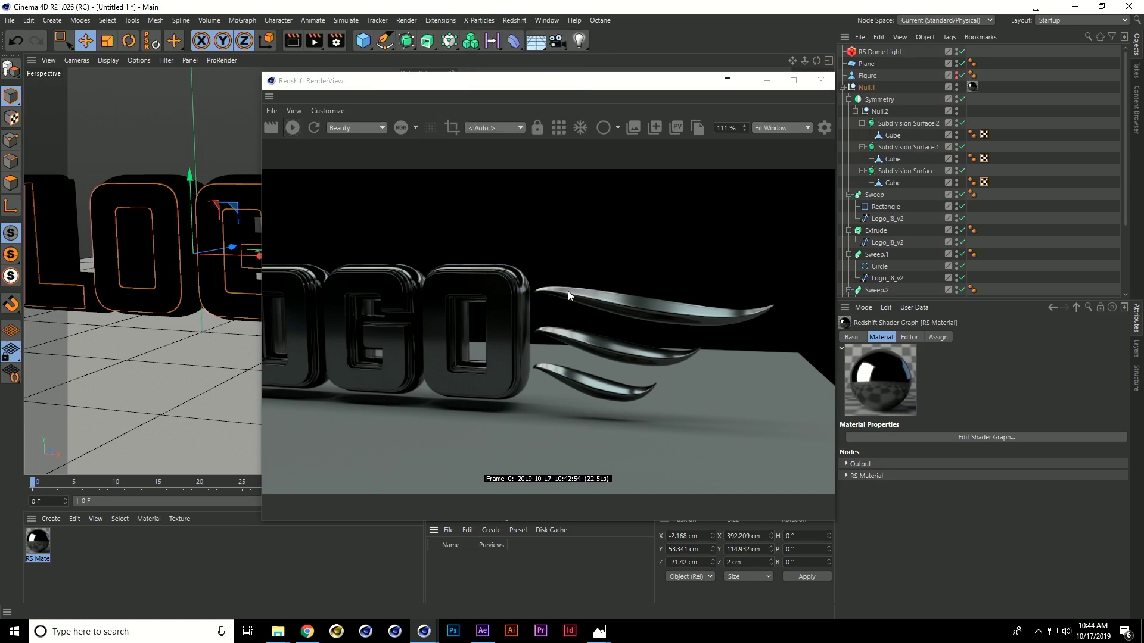
pyautogui.click(824, 83)
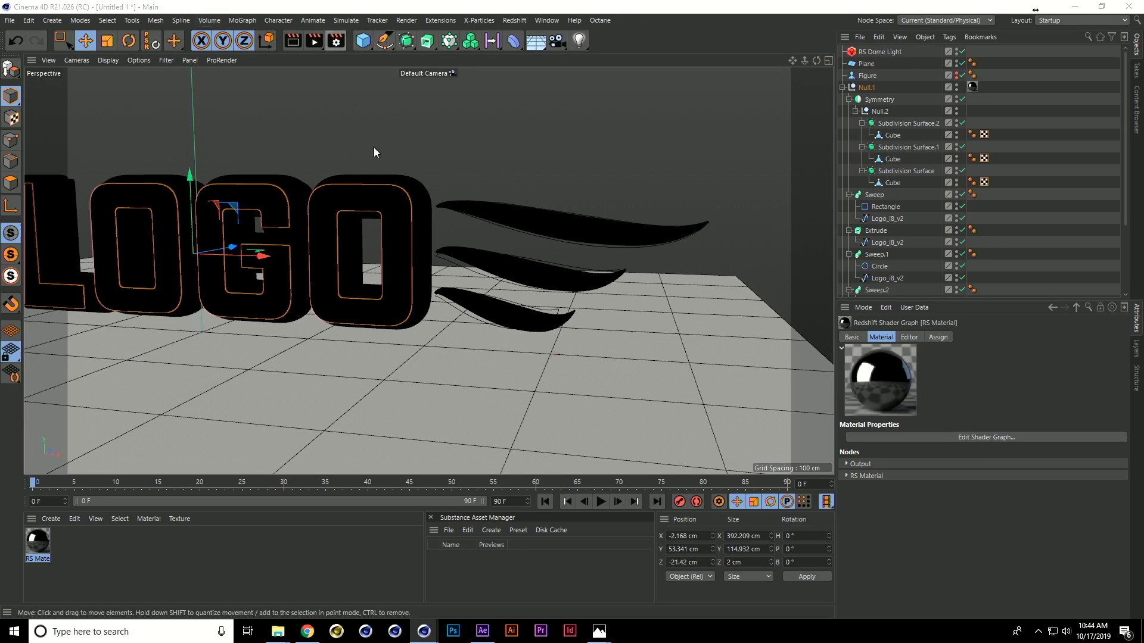
pyautogui.click(512, 160)
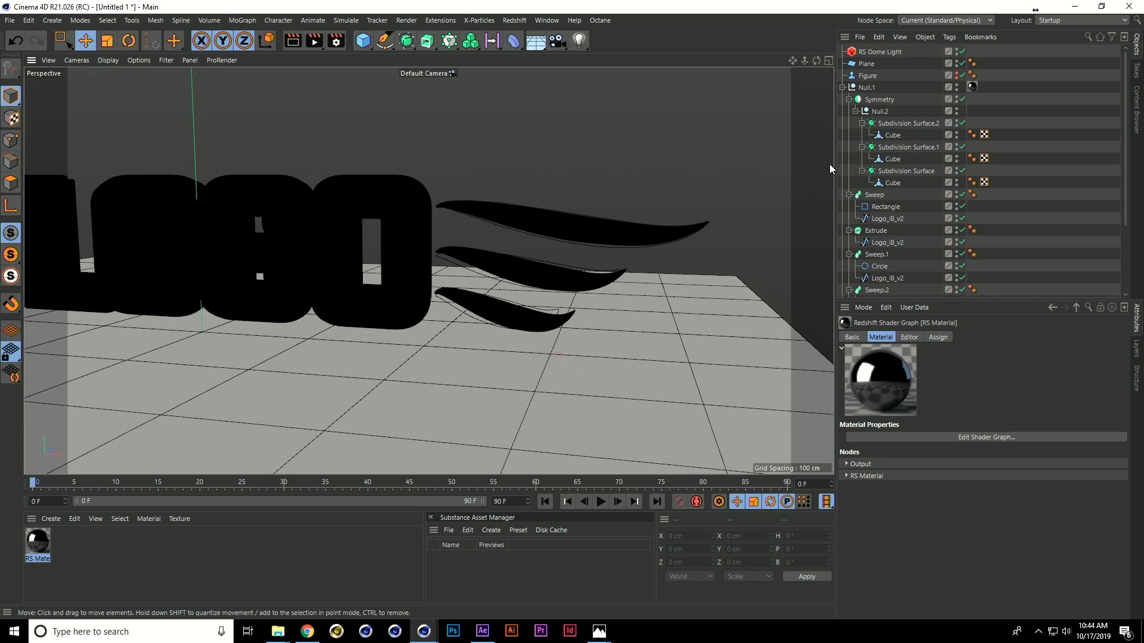
pyautogui.hotkey('ctrl', 'e')
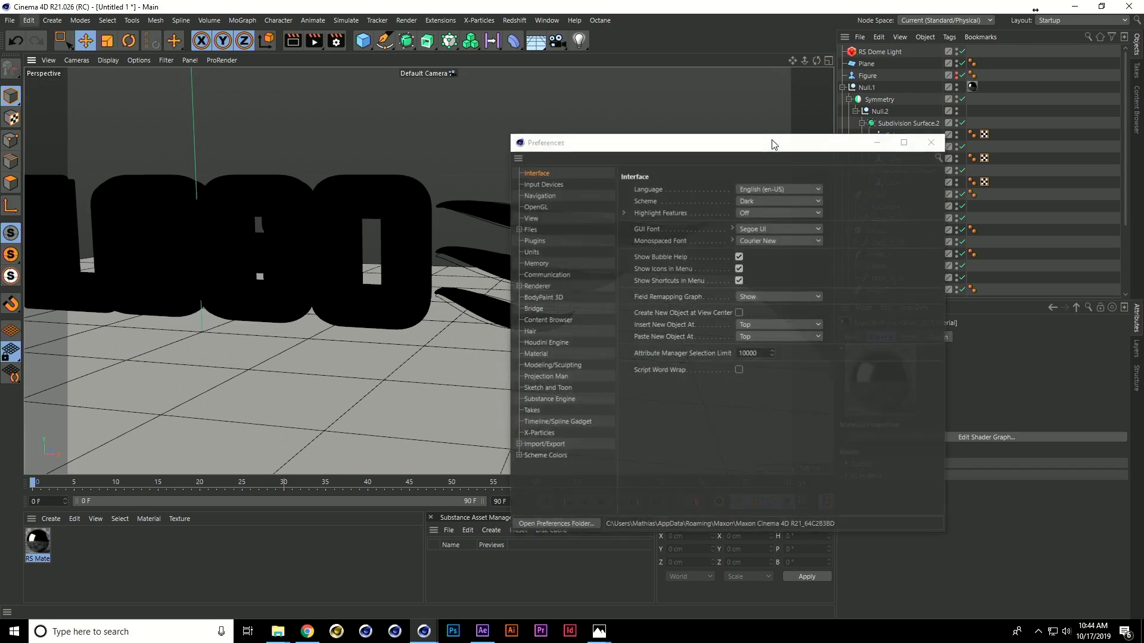
pyautogui.click(550, 399)
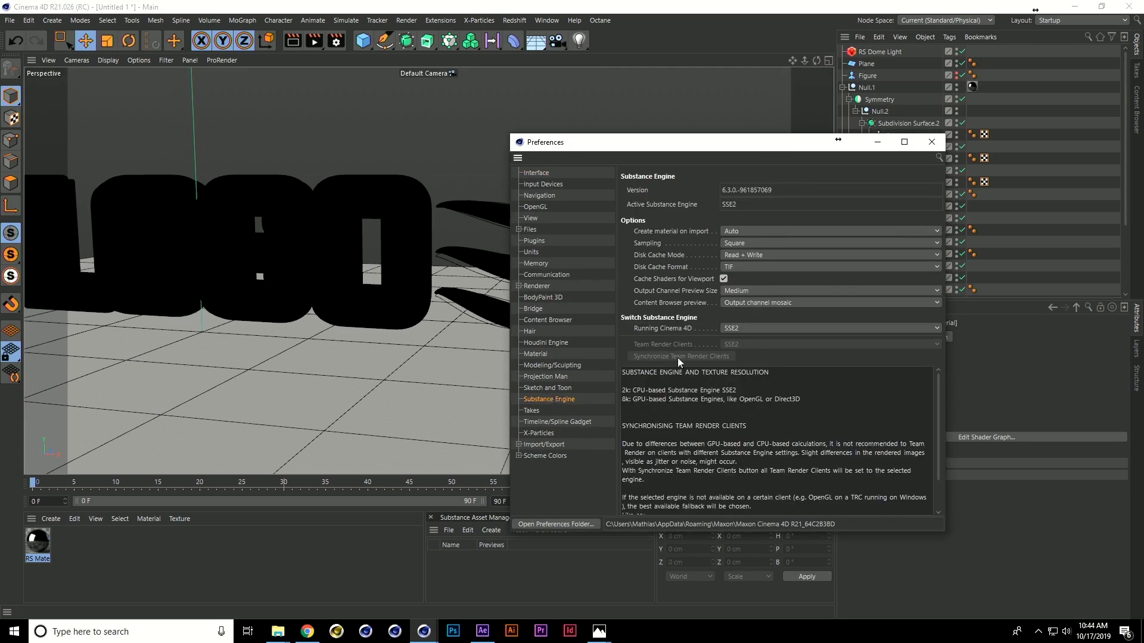
pyautogui.click(749, 329)
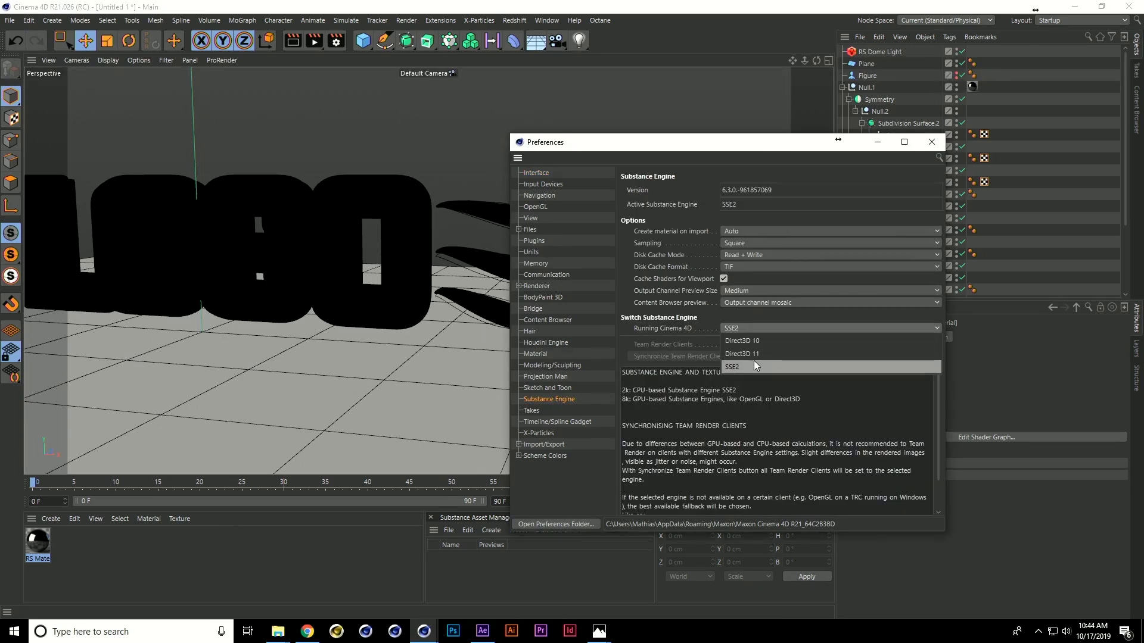
pyautogui.click(930, 147)
pyautogui.click(933, 146)
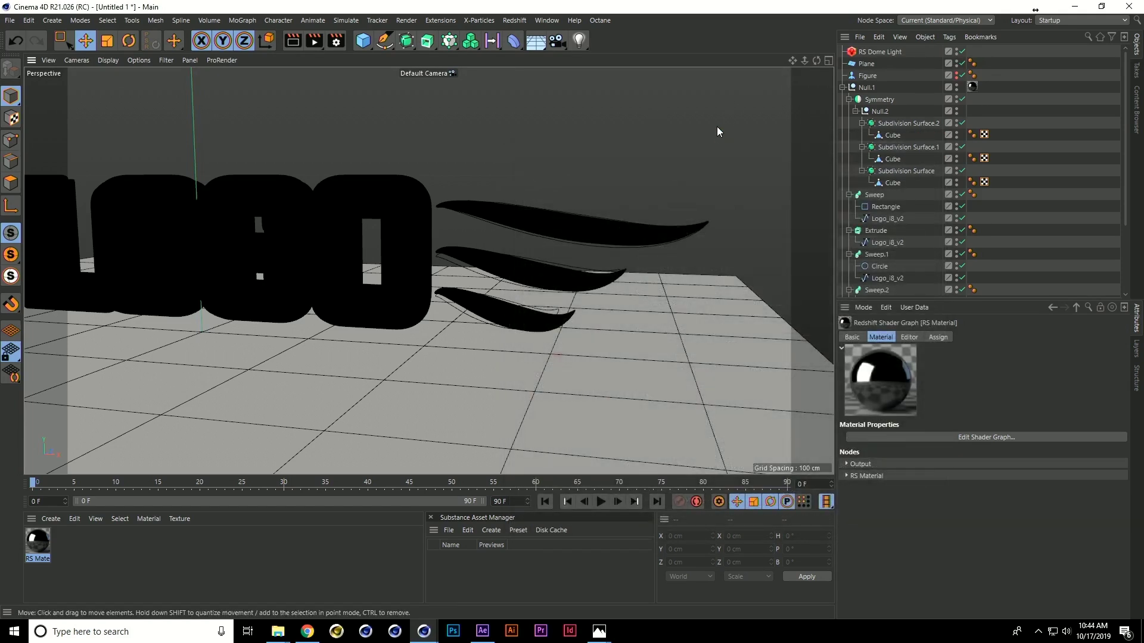
# - Load bronze_hexagon_tiles.sbsar from the Assets folder, answering No to the copy prompt
pyautogui.click(447, 530)
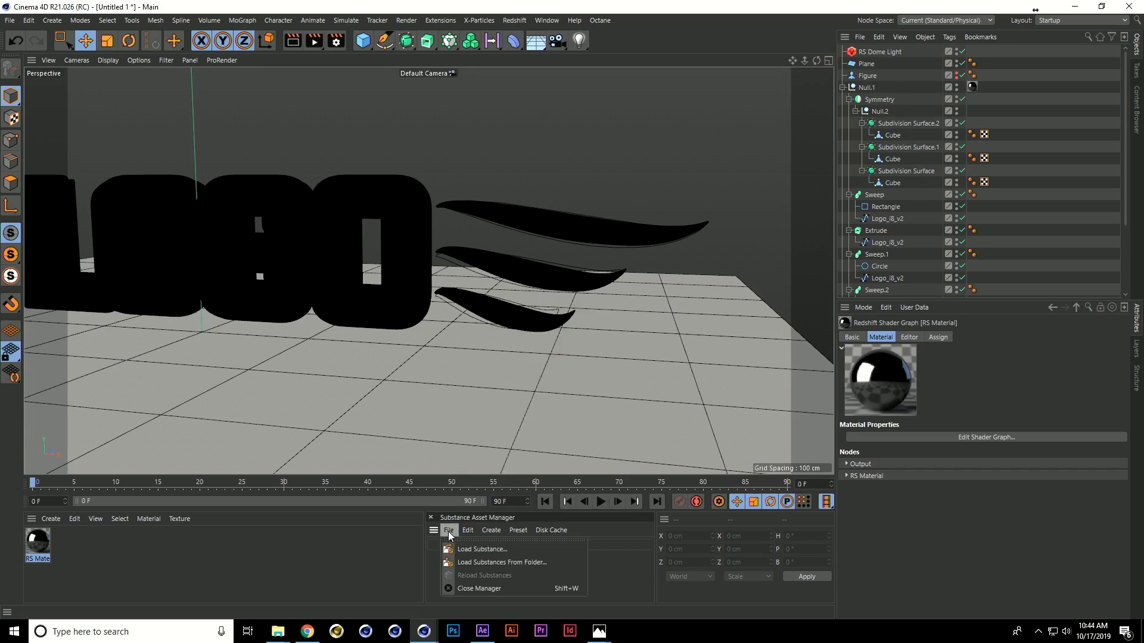
pyautogui.click(476, 554)
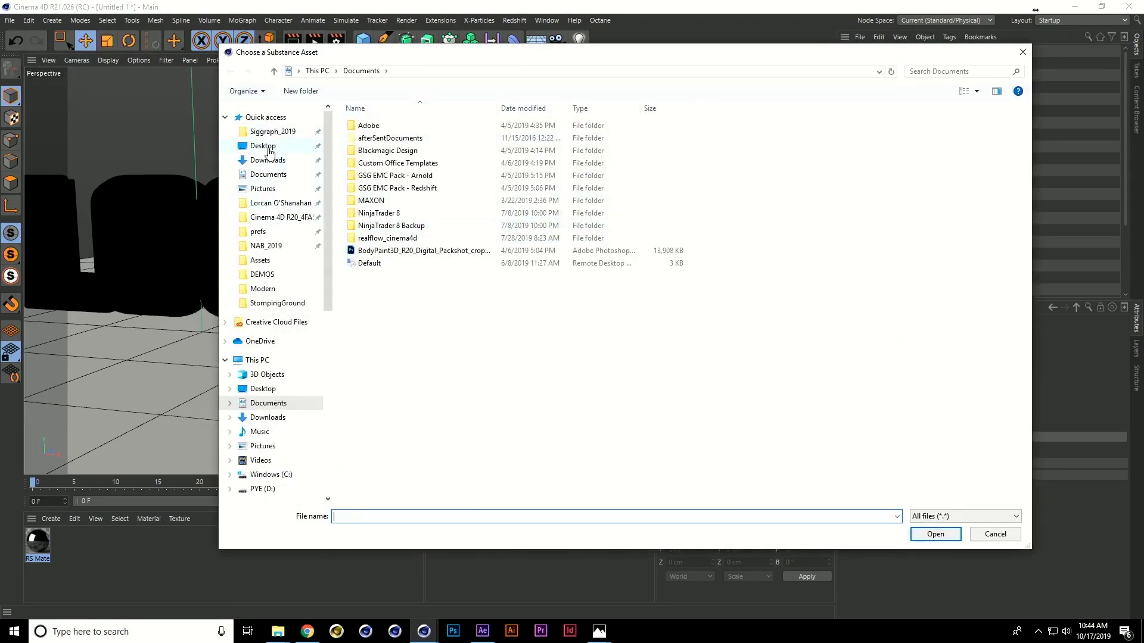
pyautogui.click(267, 148)
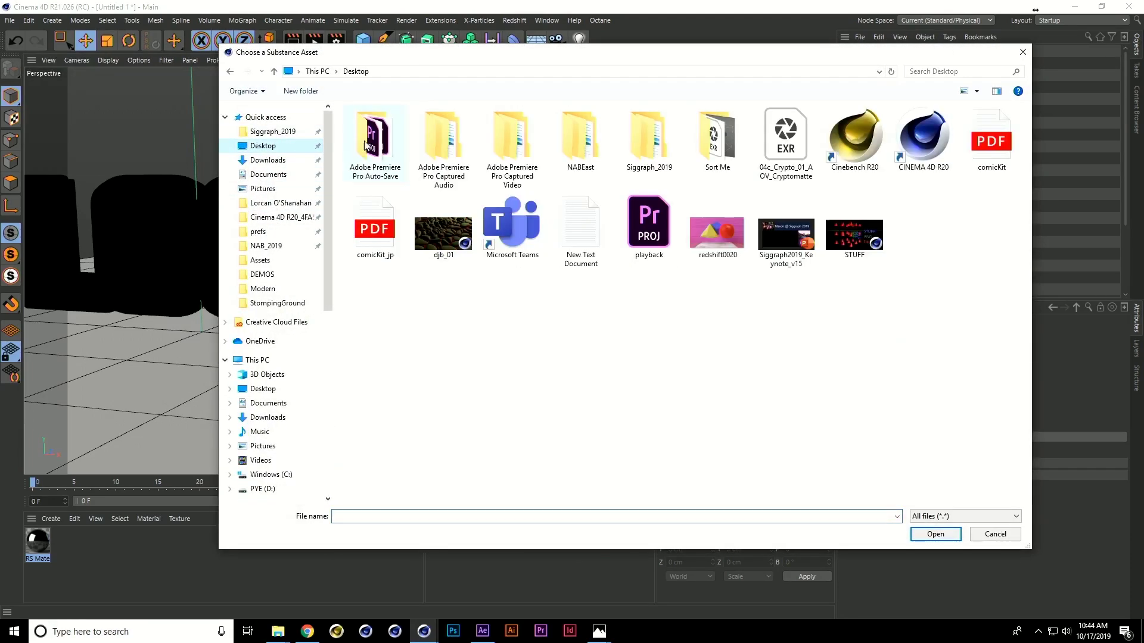
pyautogui.doubleClick(563, 146)
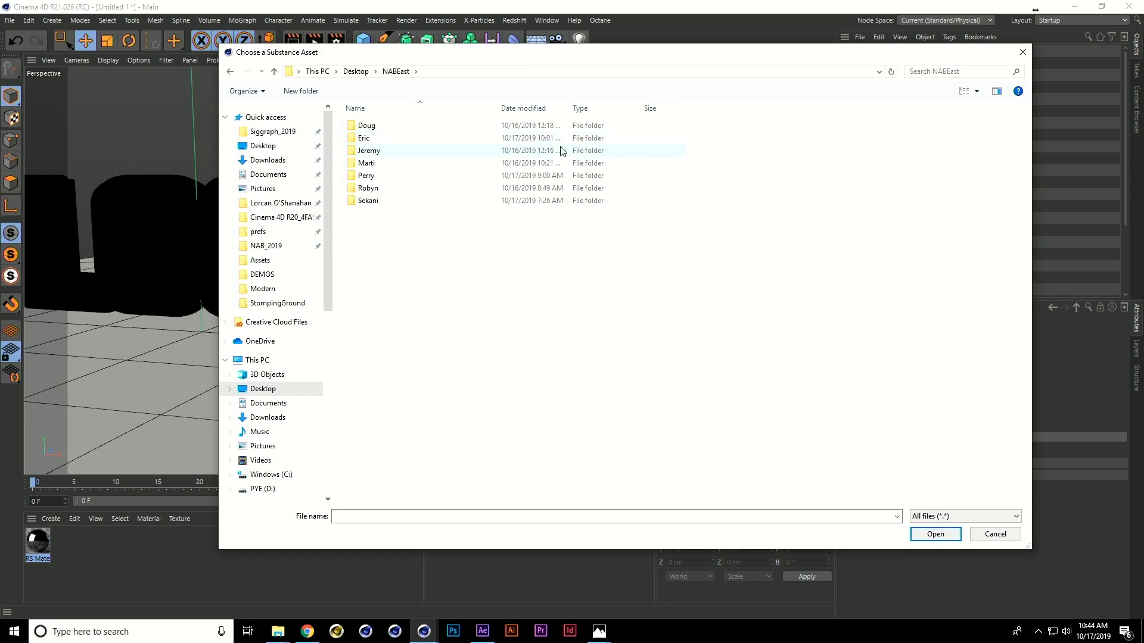
pyautogui.doubleClick(364, 138)
pyautogui.doubleClick(366, 126)
pyautogui.click(463, 148)
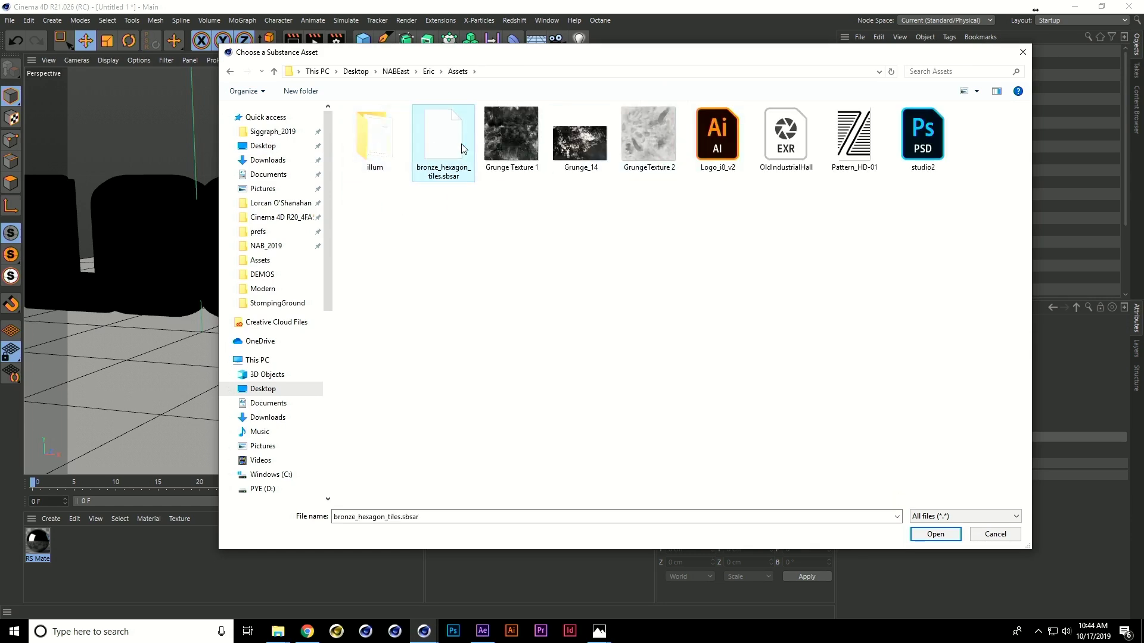
pyautogui.click(936, 534)
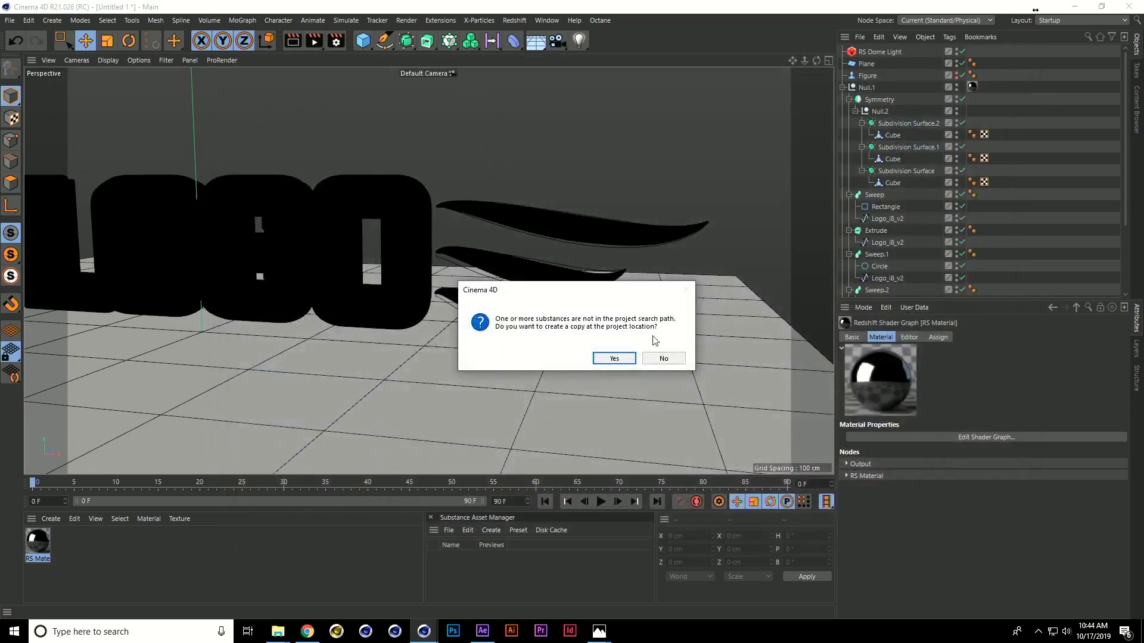
pyautogui.click(668, 363)
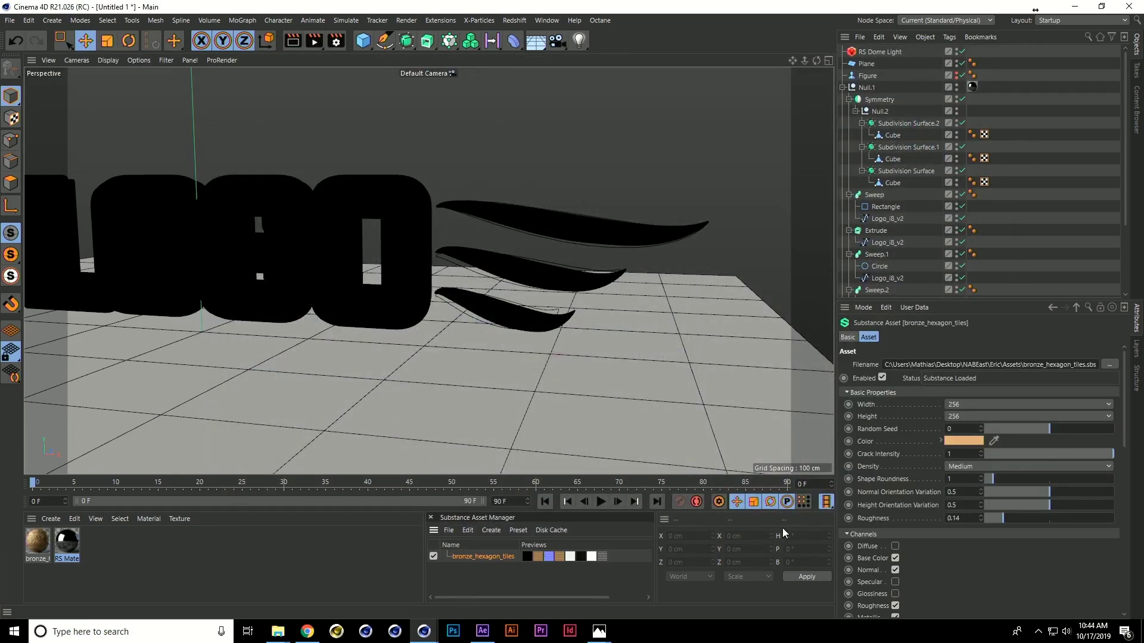
# - Set the substance width to 2048 and apply the bronze hexagon material to the LOGO
pyautogui.click(968, 405)
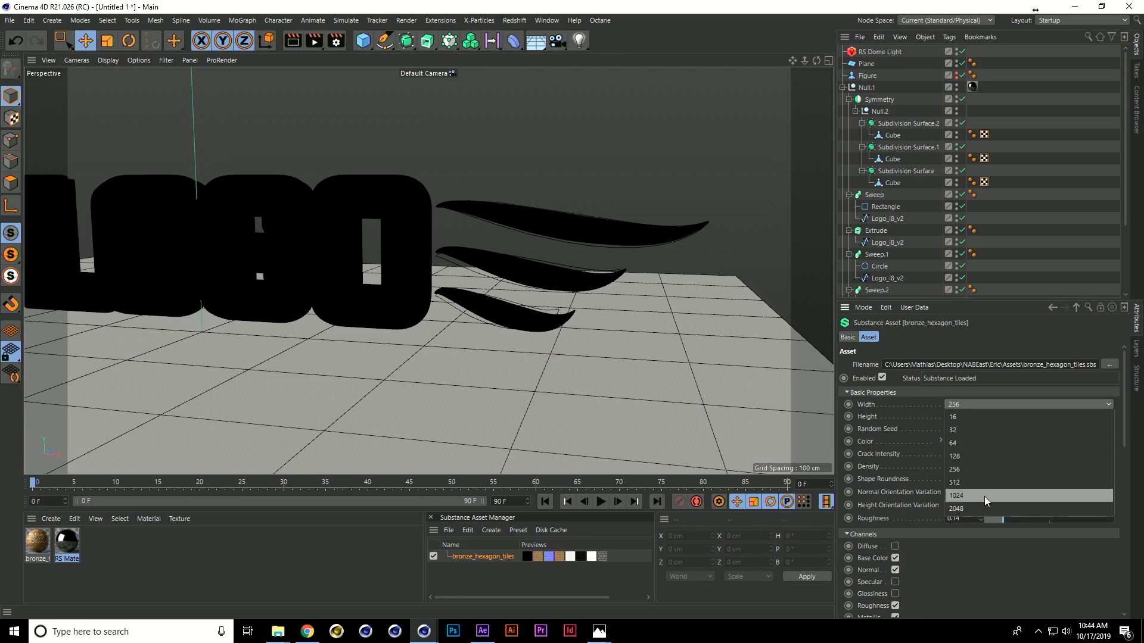
pyautogui.click(978, 512)
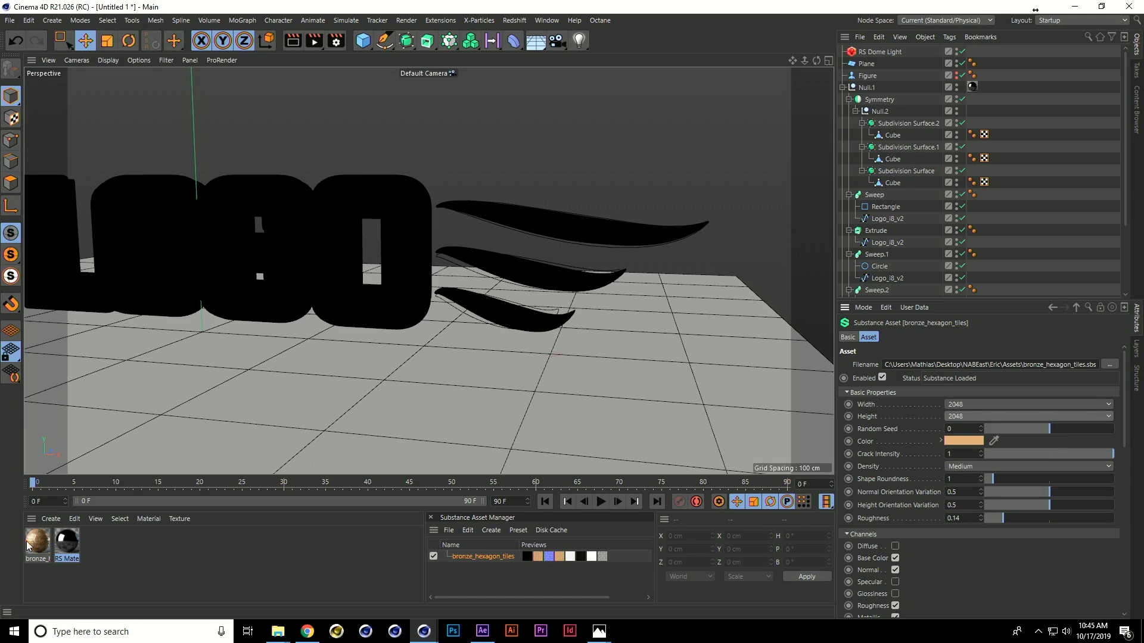
pyautogui.moveTo(38, 546); pyautogui.dragTo(210, 214)
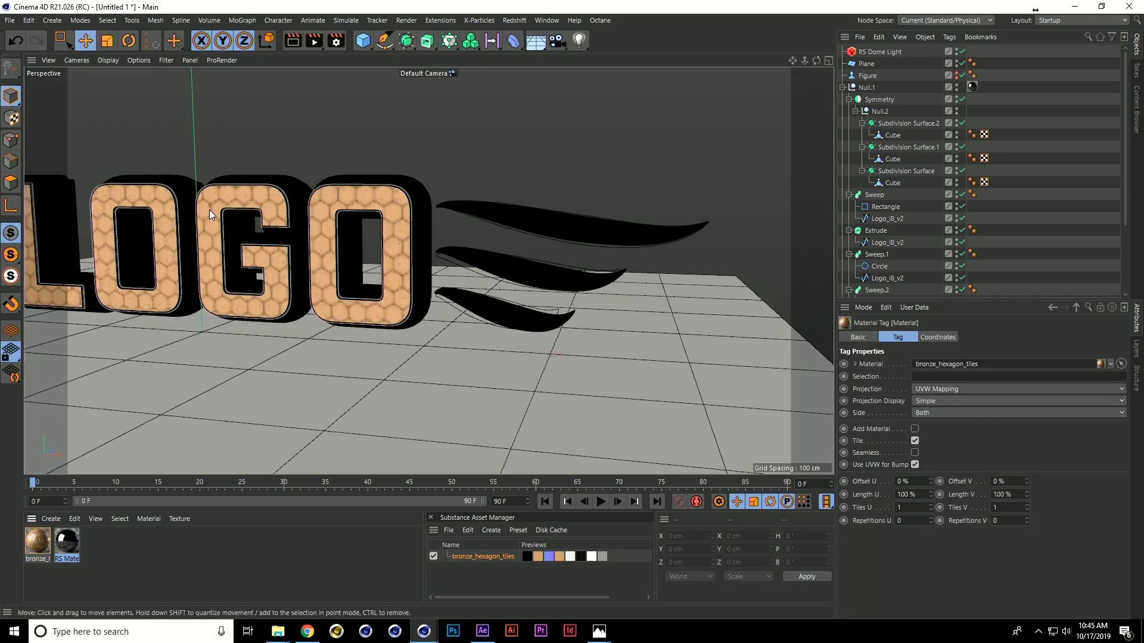
# - Reopen Redshift RenderView and restart the render to inspect the bronze hexagon-tiled LOGO
pyautogui.click(513, 20)
pyautogui.click(556, 113)
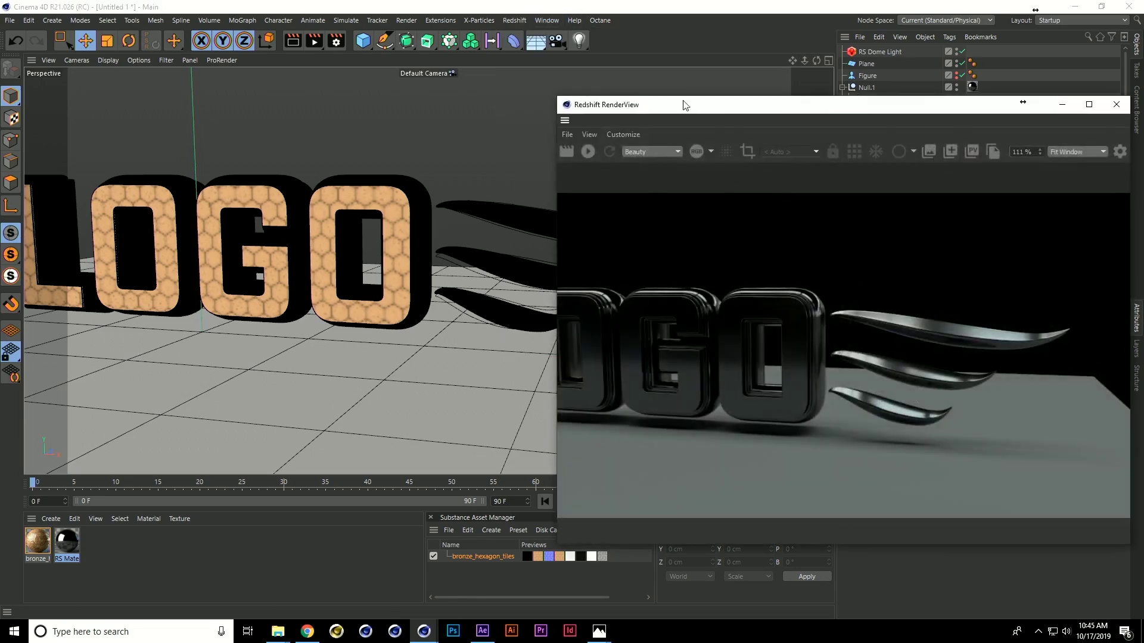
pyautogui.moveTo(678, 101); pyautogui.dragTo(551, 107)
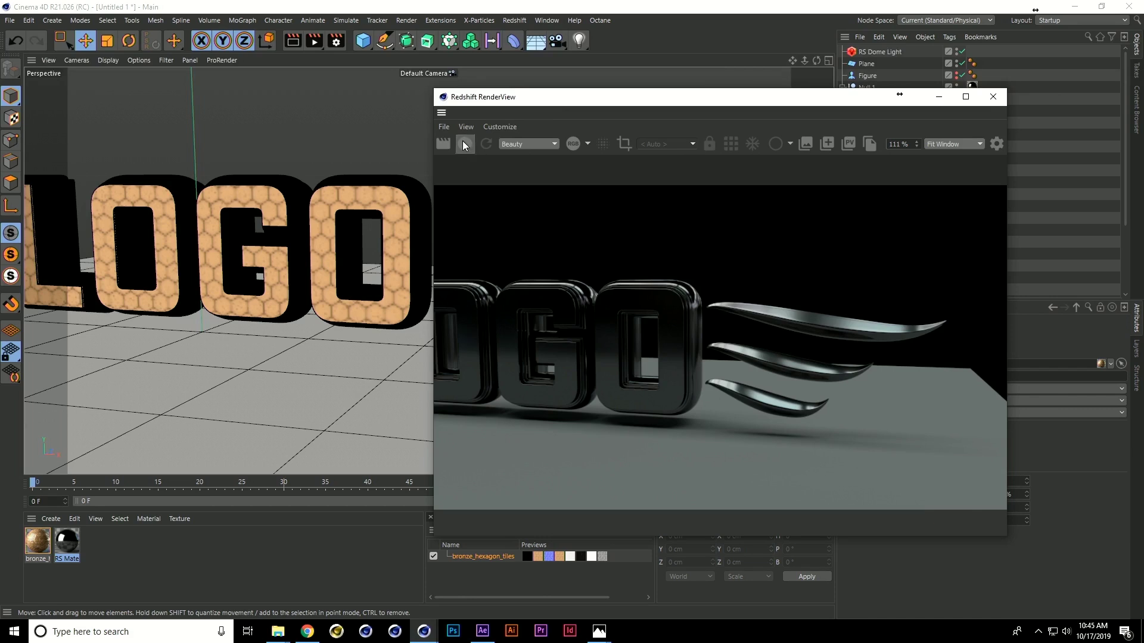
pyautogui.click(464, 142)
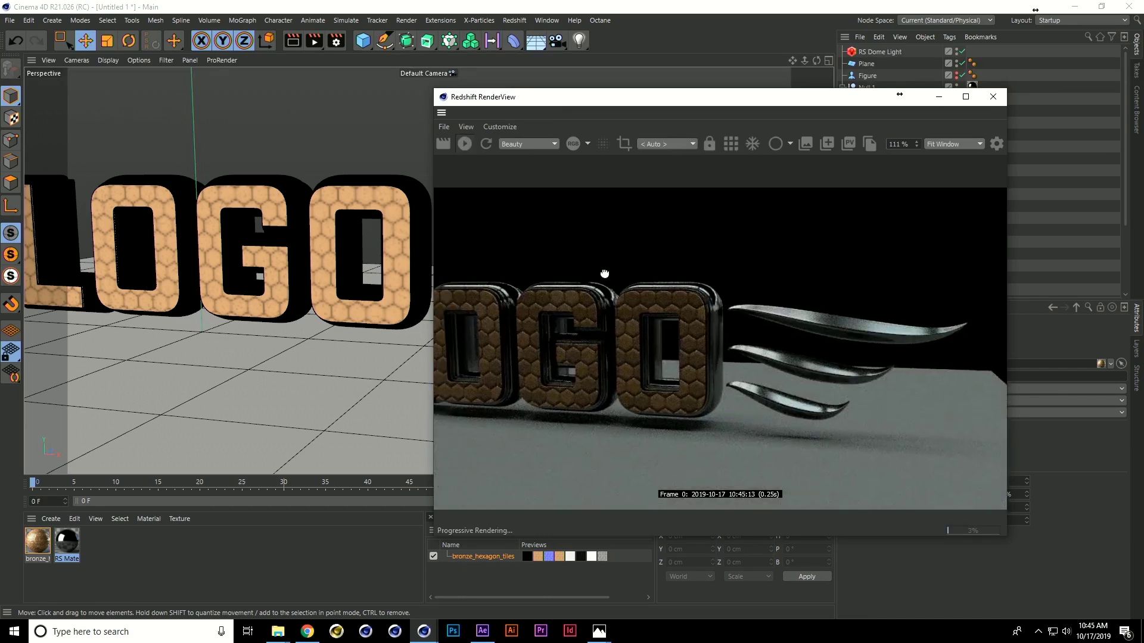
pyautogui.moveTo(605, 273); pyautogui.dragTo(697, 267)
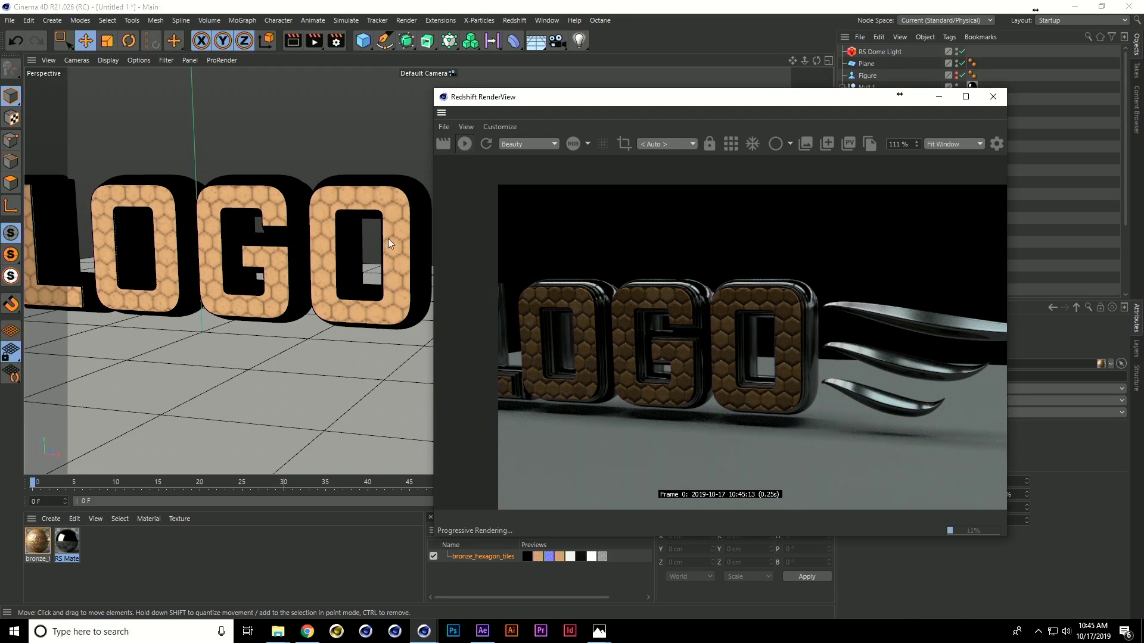
pyautogui.click(391, 192)
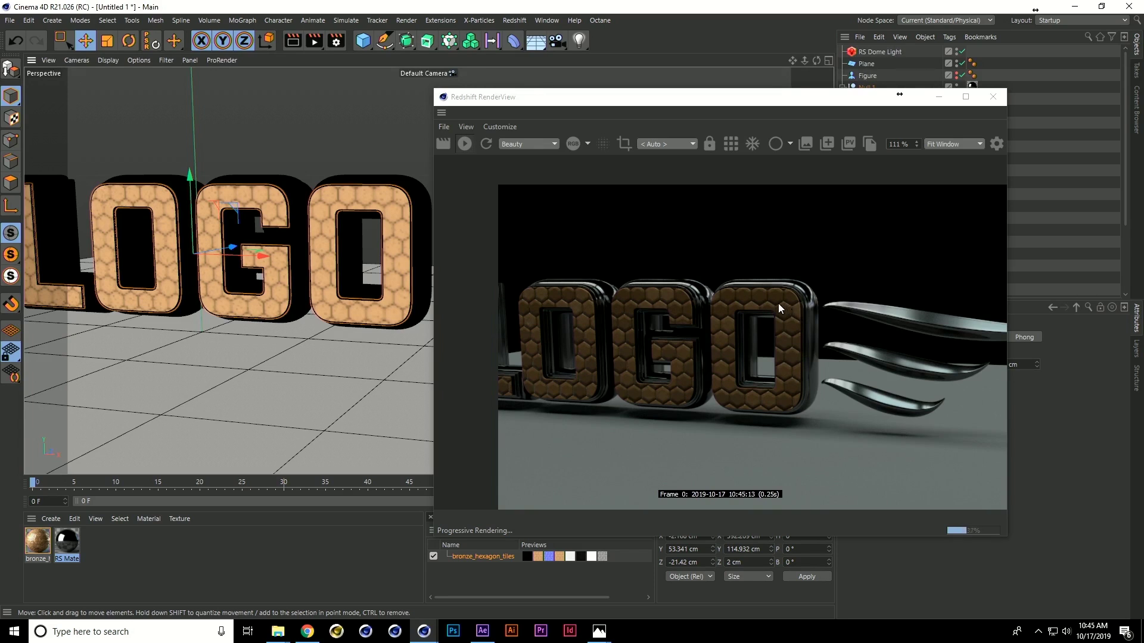
# - Move the render preview to the lower left and minimize it
pyautogui.moveTo(927, 97); pyautogui.dragTo(465, 206)
pyautogui.scroll(-2, 936, 242)
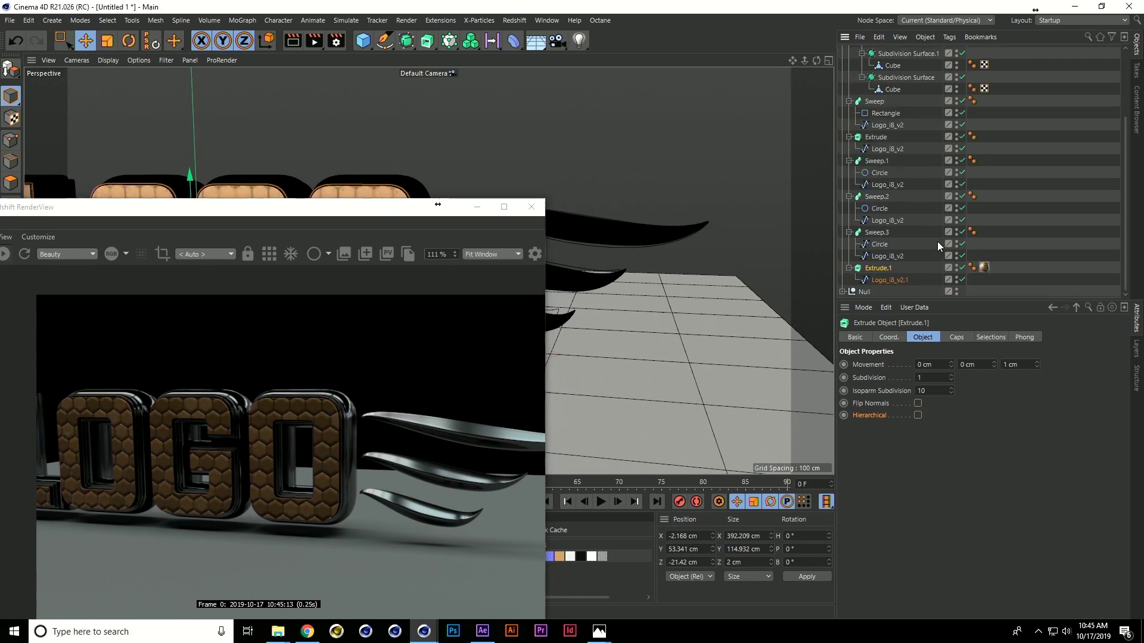
pyautogui.click(476, 208)
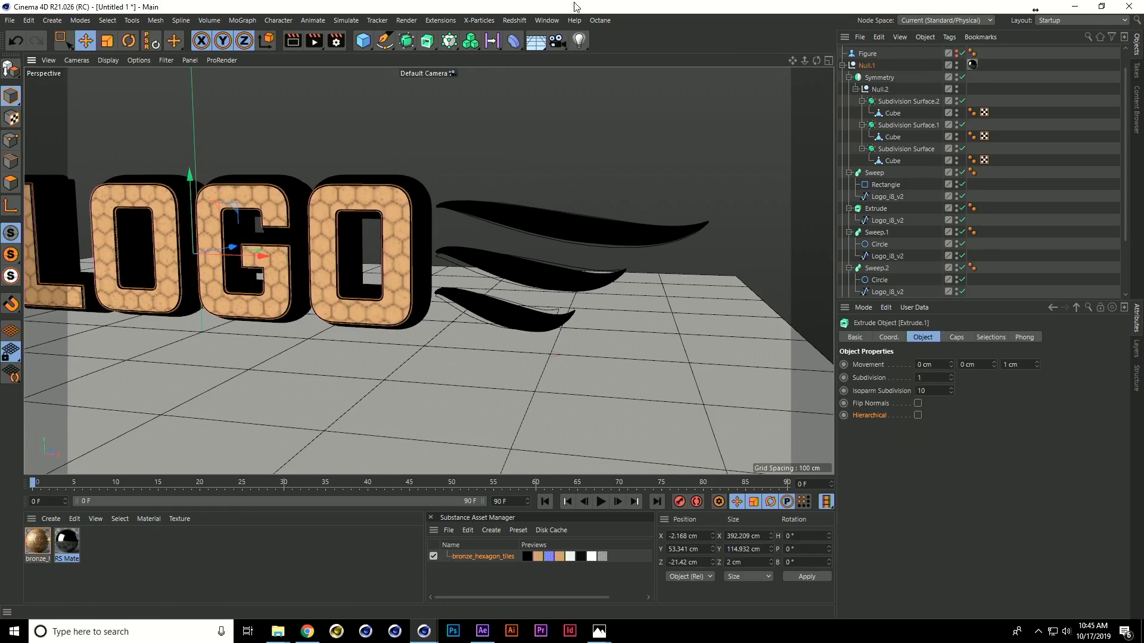
# - Add the Scroll to First Active command to the toolbar using the 'Scro' command filter
pyautogui.click(547, 20)
pyautogui.moveTo(560, 40)
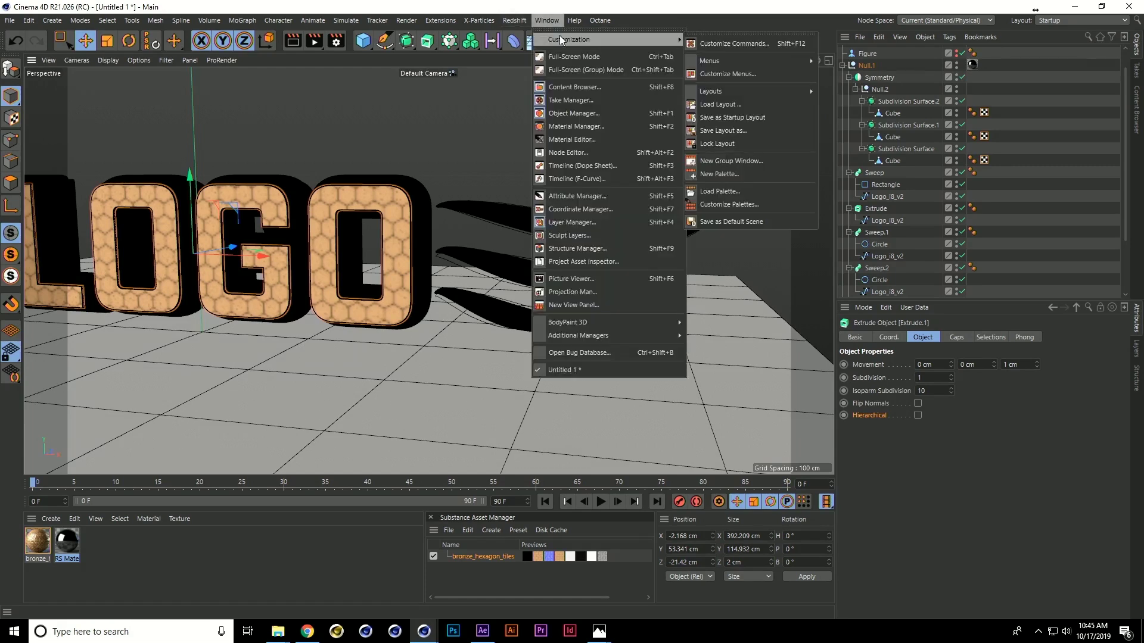
pyautogui.click(713, 44)
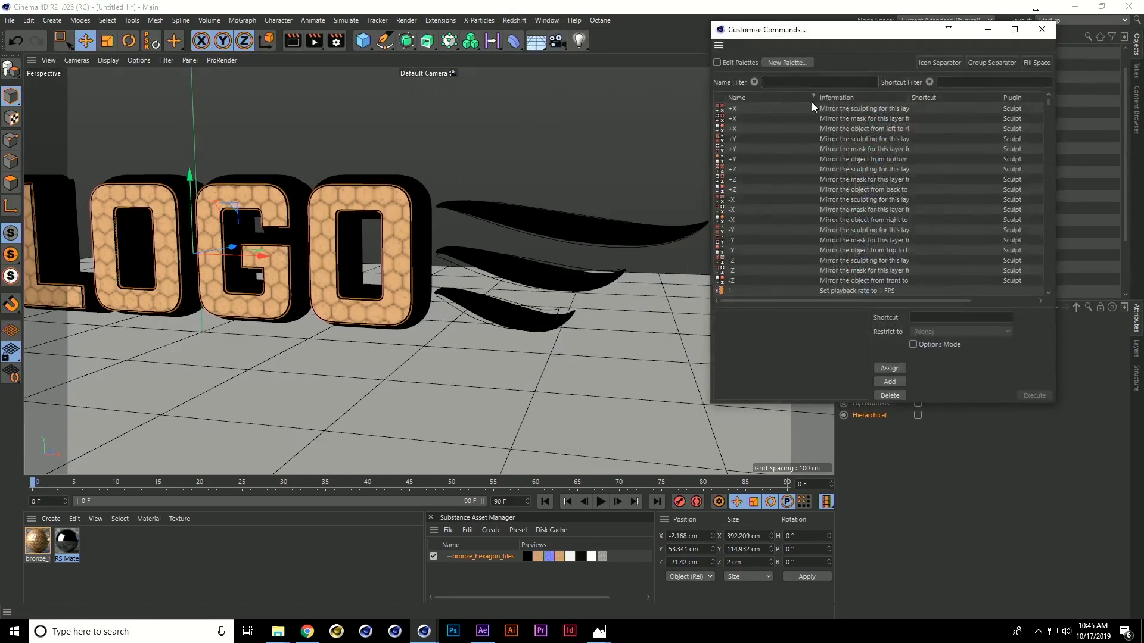
pyautogui.write('Scor')
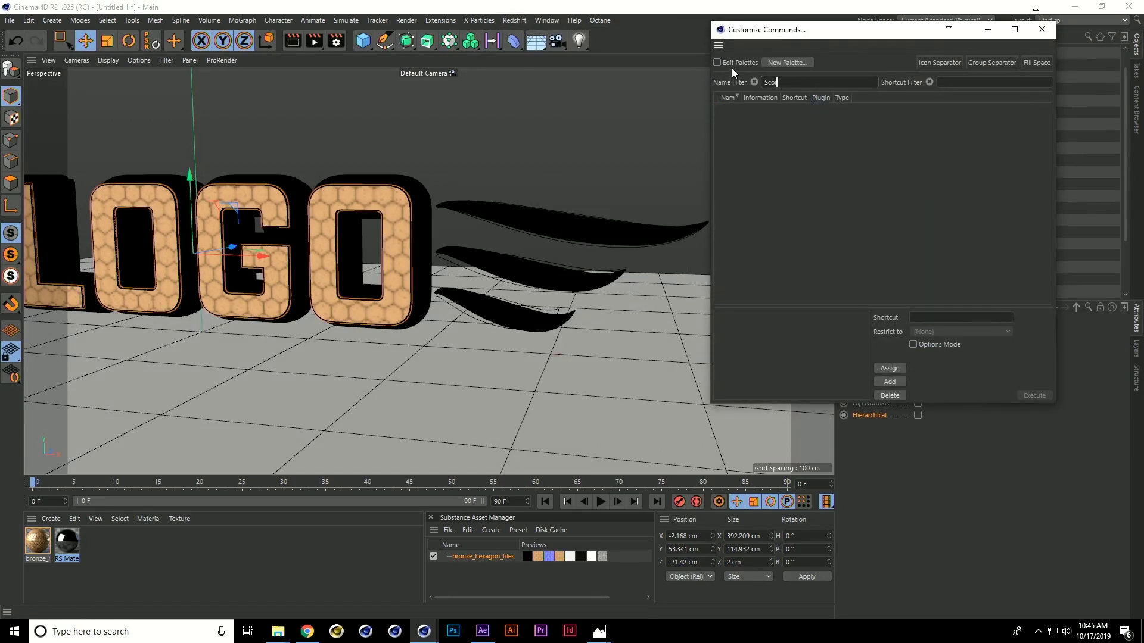
pyautogui.press('BackSpace')
pyautogui.press('BackSpace')
pyautogui.write('ro')
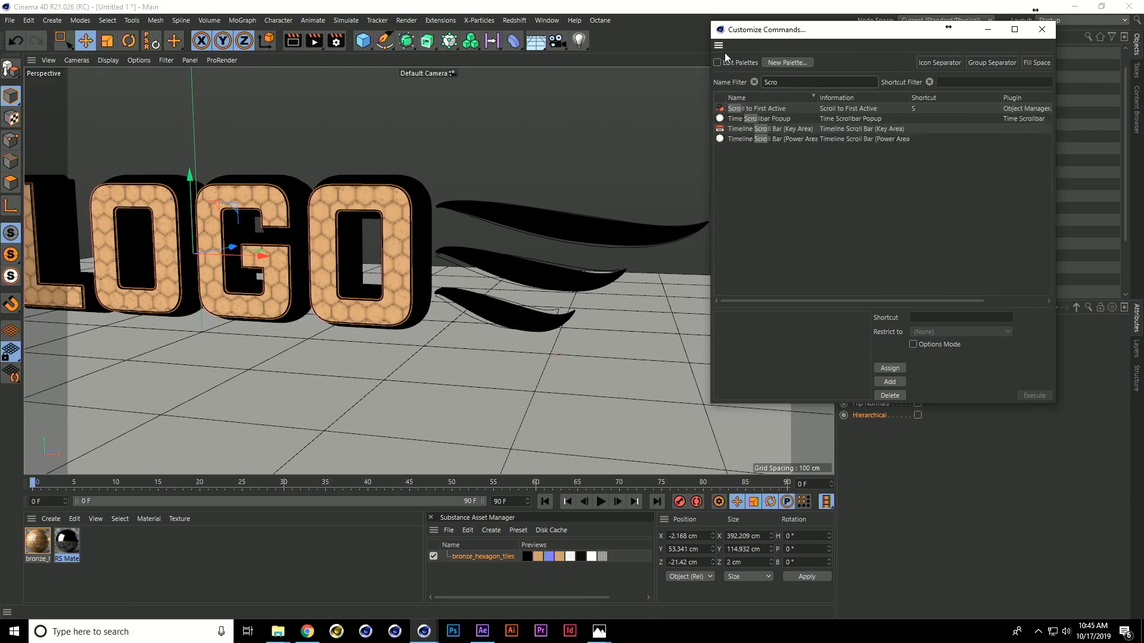
pyautogui.moveTo(757, 28); pyautogui.dragTo(526, 55)
pyautogui.click(485, 90)
pyautogui.moveTo(682, 135); pyautogui.dragTo(827, 34)
pyautogui.click(811, 58)
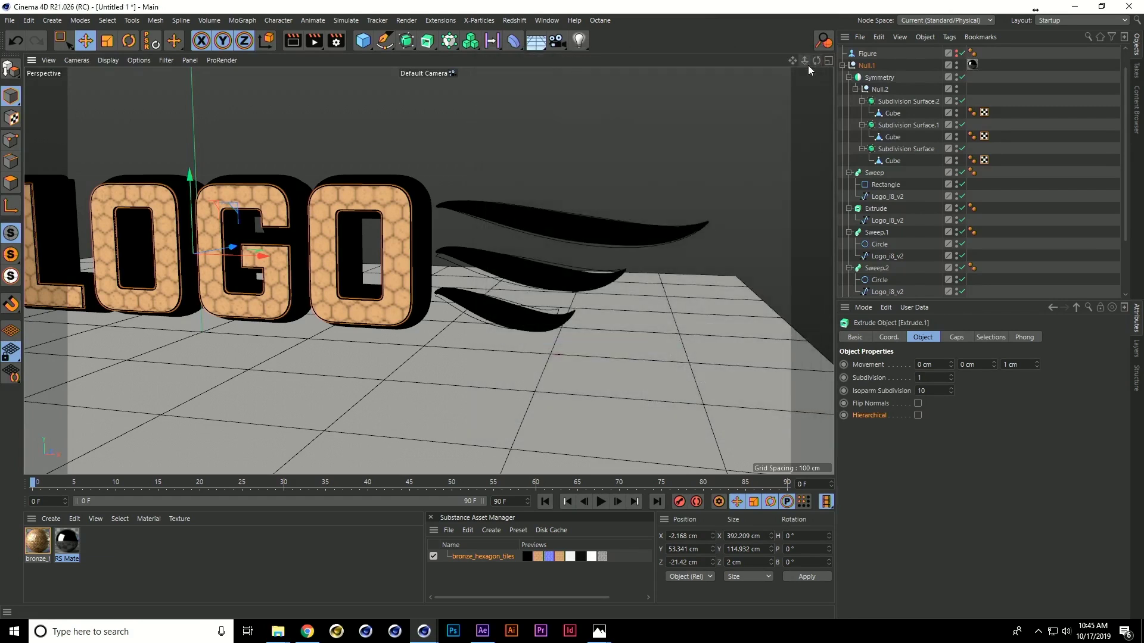
# - Set Tiles U and V to 8 in Extrude.1's bronze_hexagon_tiles material tag
pyautogui.click(824, 42)
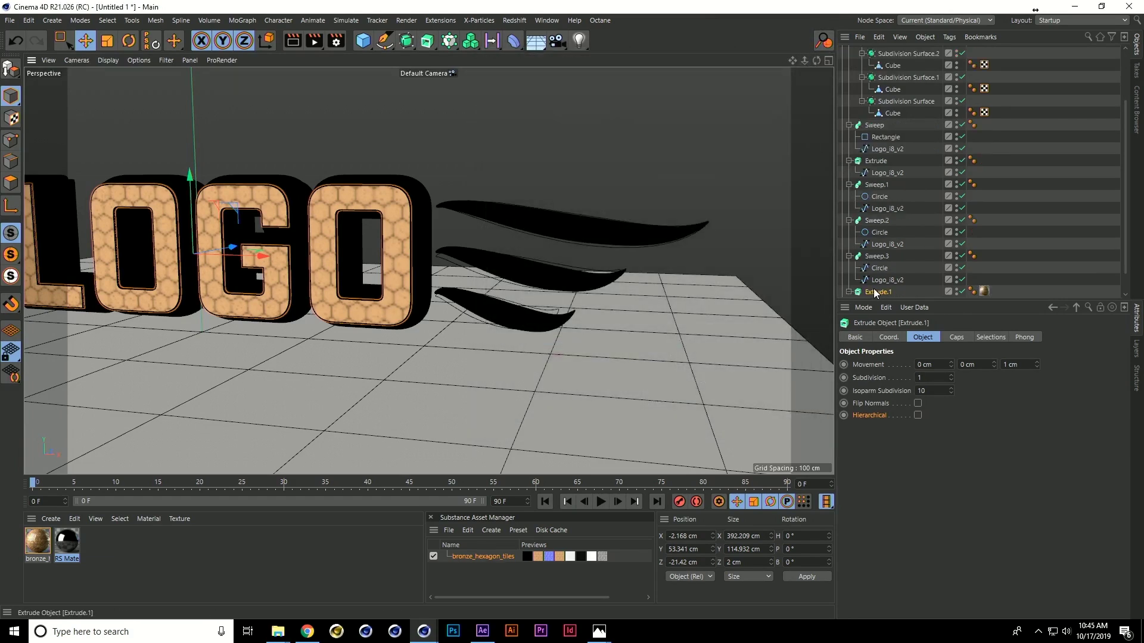
pyautogui.scroll(2, 927, 272)
pyautogui.scroll(-3, 926, 272)
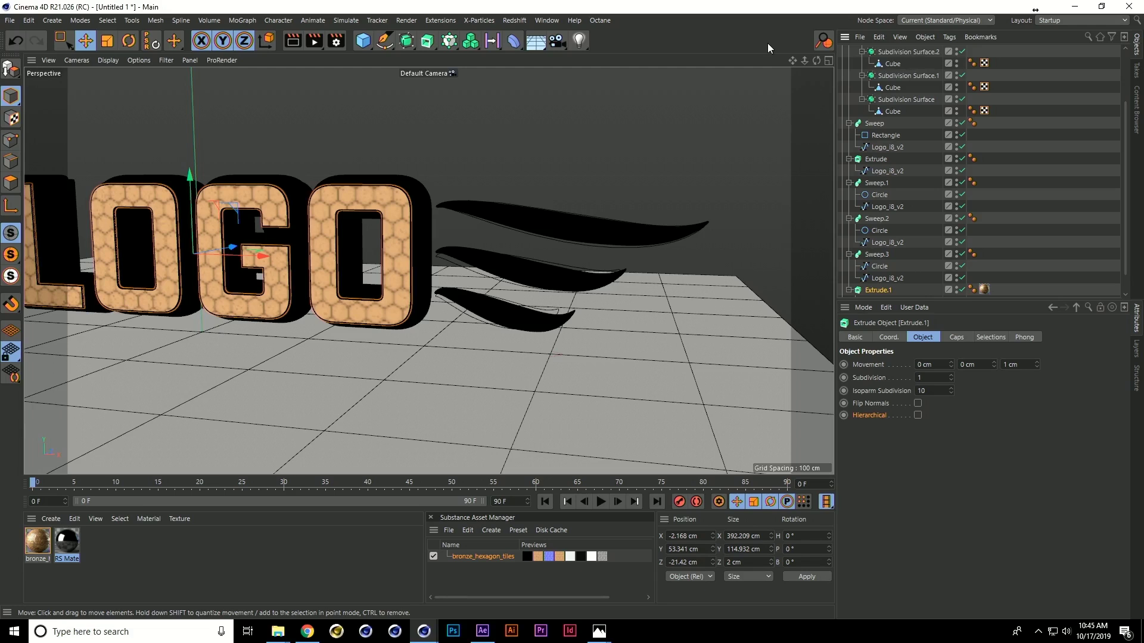
pyautogui.click(981, 292)
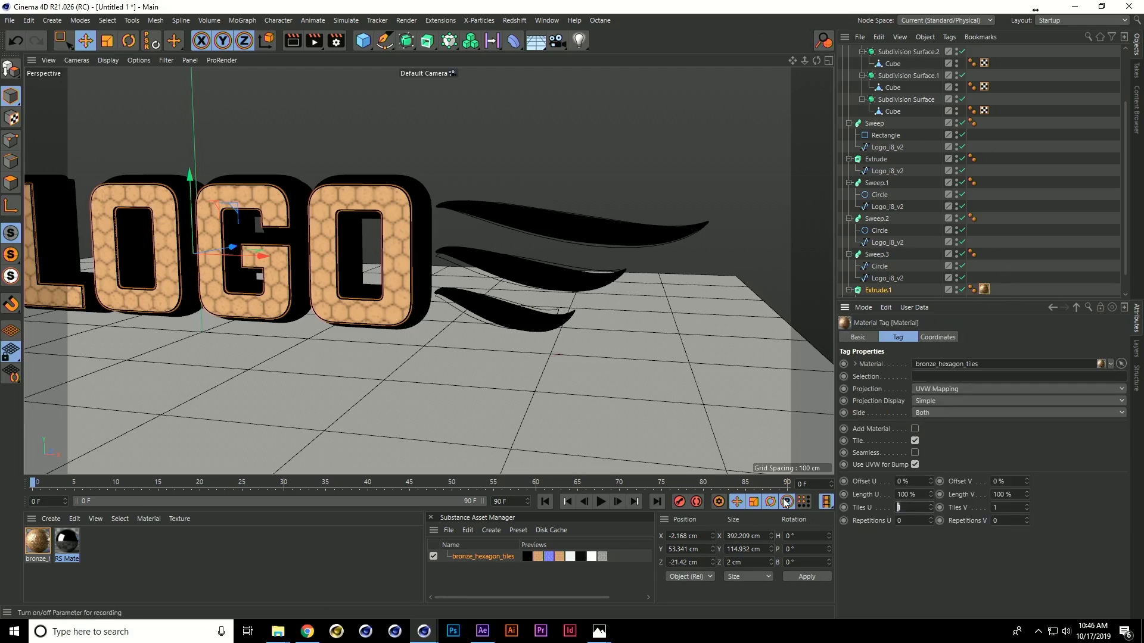
pyautogui.press('8')
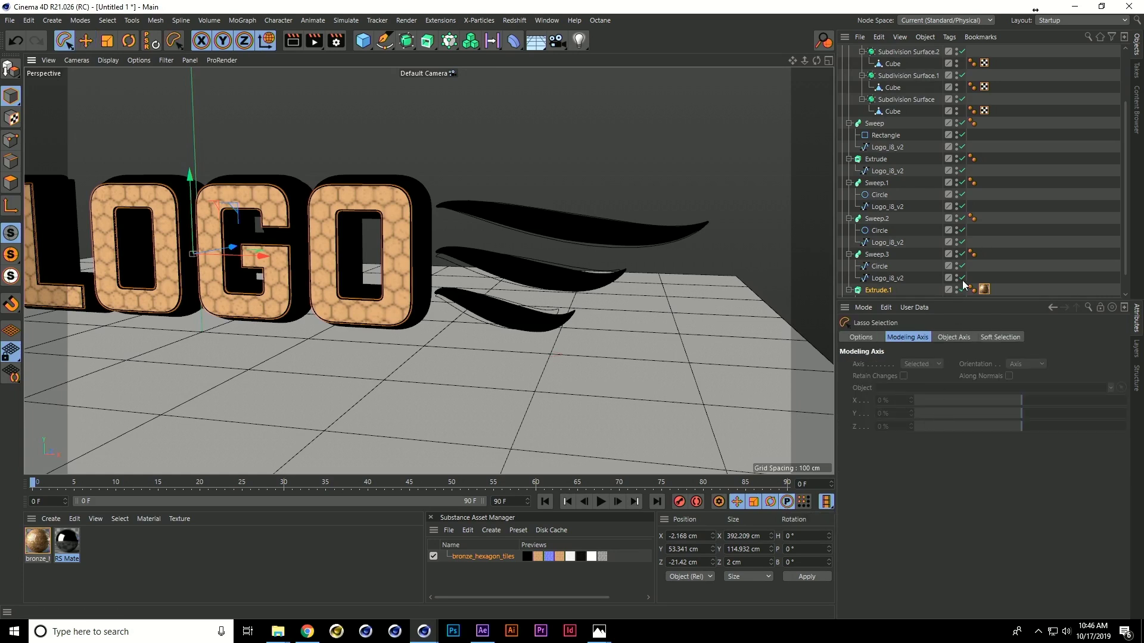
pyautogui.click(983, 290)
pyautogui.click(913, 511)
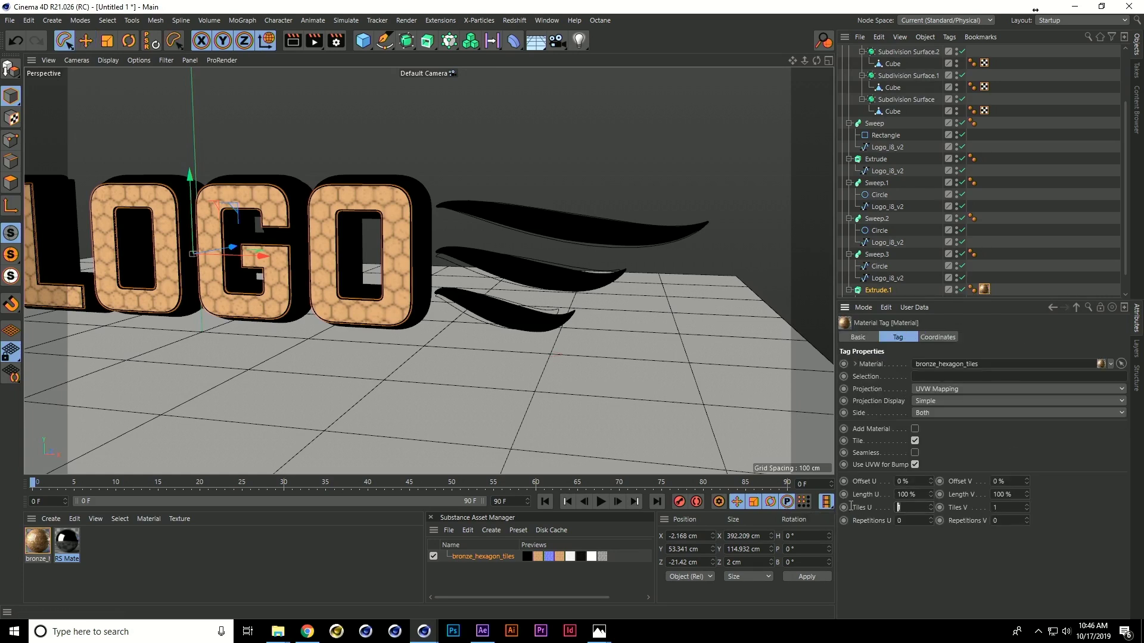
pyautogui.press('Tab')
pyautogui.write('8')
pyautogui.press('Return')
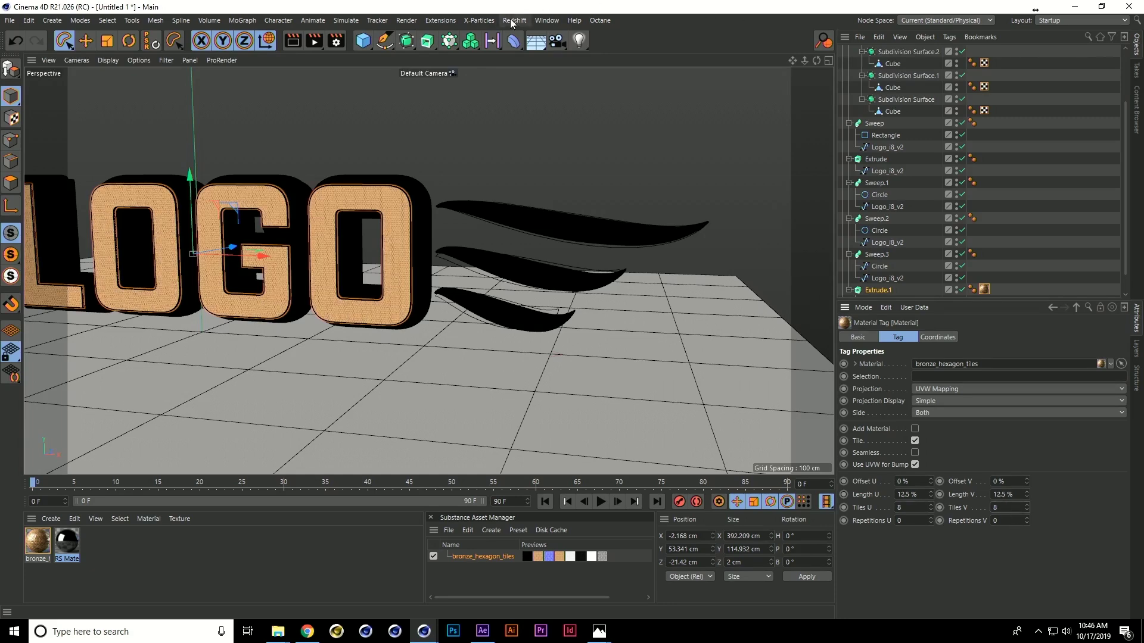
# - Render the 8 × 8 tiled LOGO in Redshift RenderView and maximize the main window
pyautogui.click(515, 21)
pyautogui.click(557, 114)
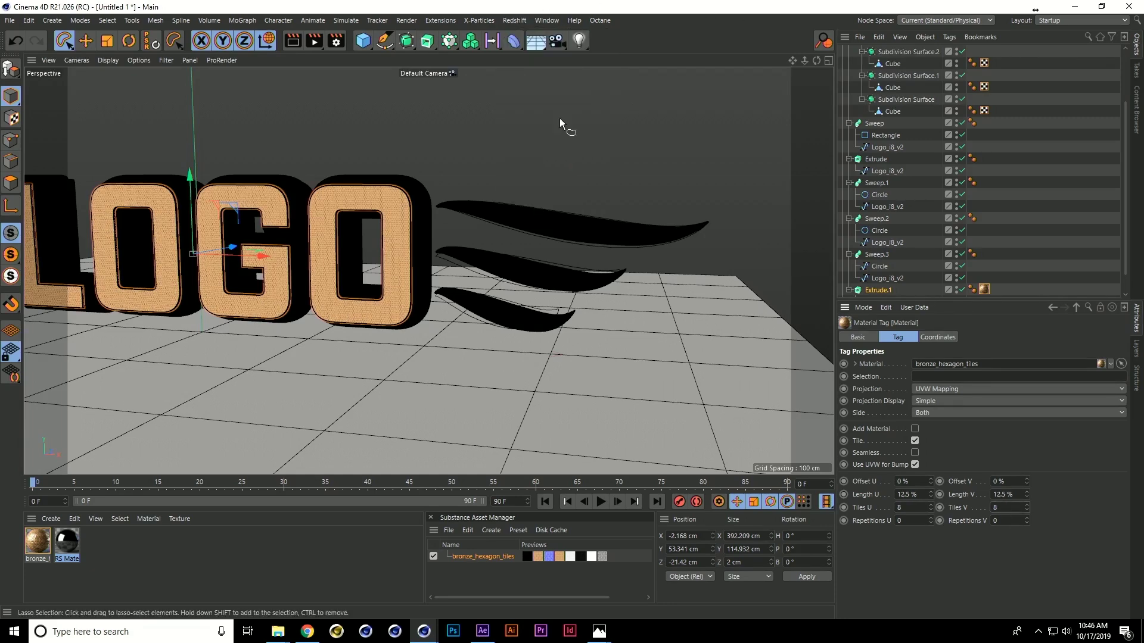
pyautogui.moveTo(353, 210); pyautogui.dragTo(419, 138)
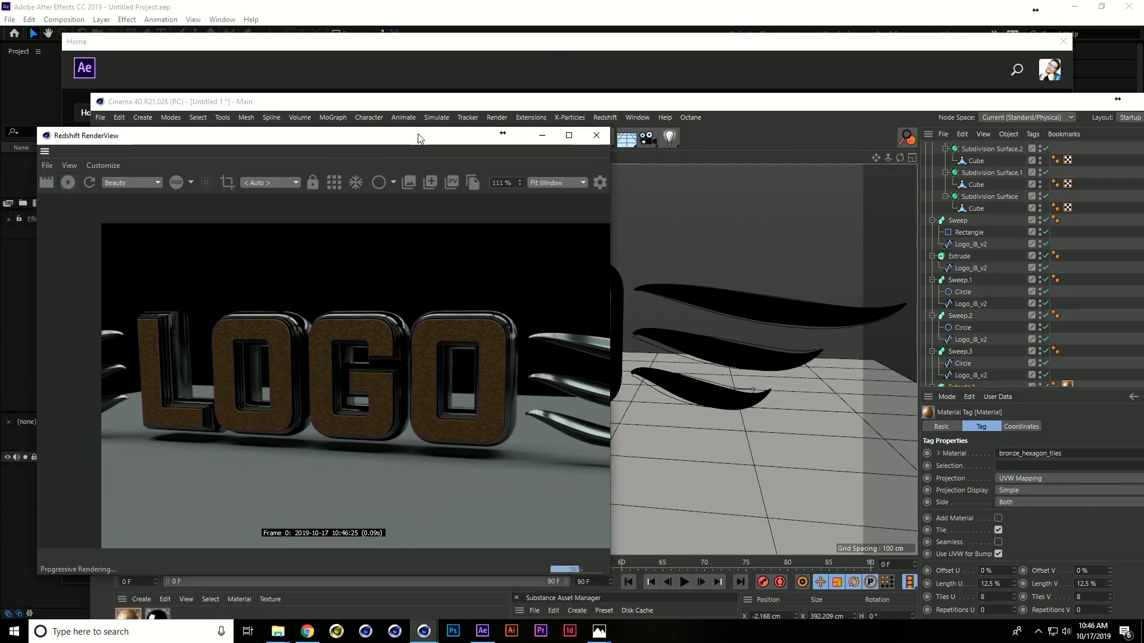
pyautogui.moveTo(991, 107); pyautogui.dragTo(949, 81)
pyautogui.doubleClick(950, 80)
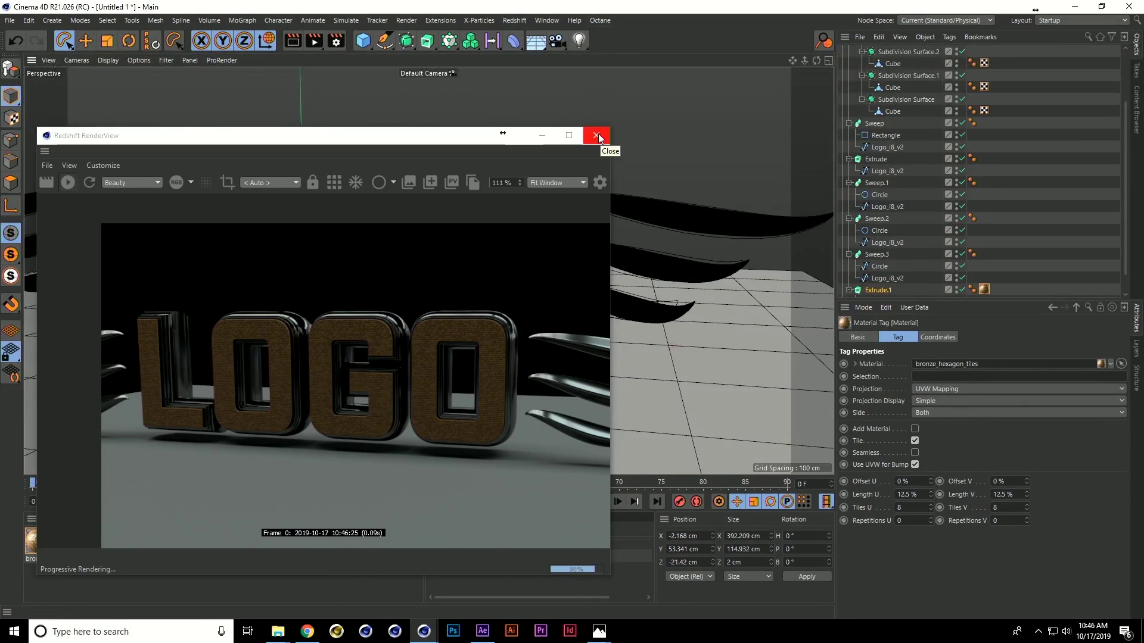
# - Add a Redshift Area Light, enlarge and raise it above the LOGO's front, then re-render
pyautogui.click(597, 136)
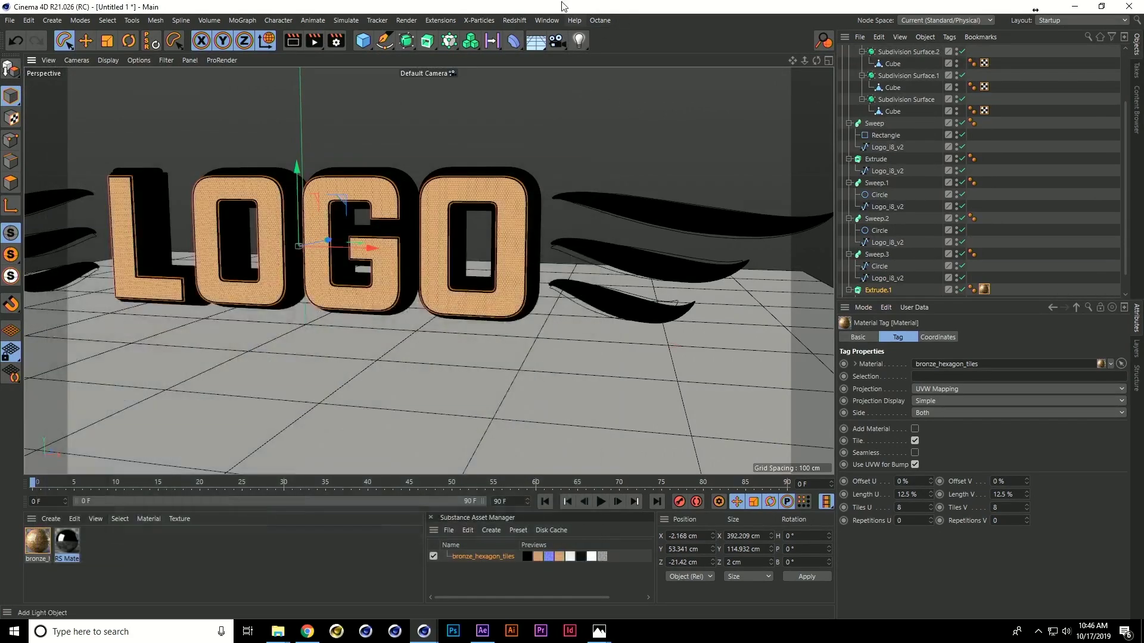
pyautogui.click(516, 20)
pyautogui.moveTo(538, 52)
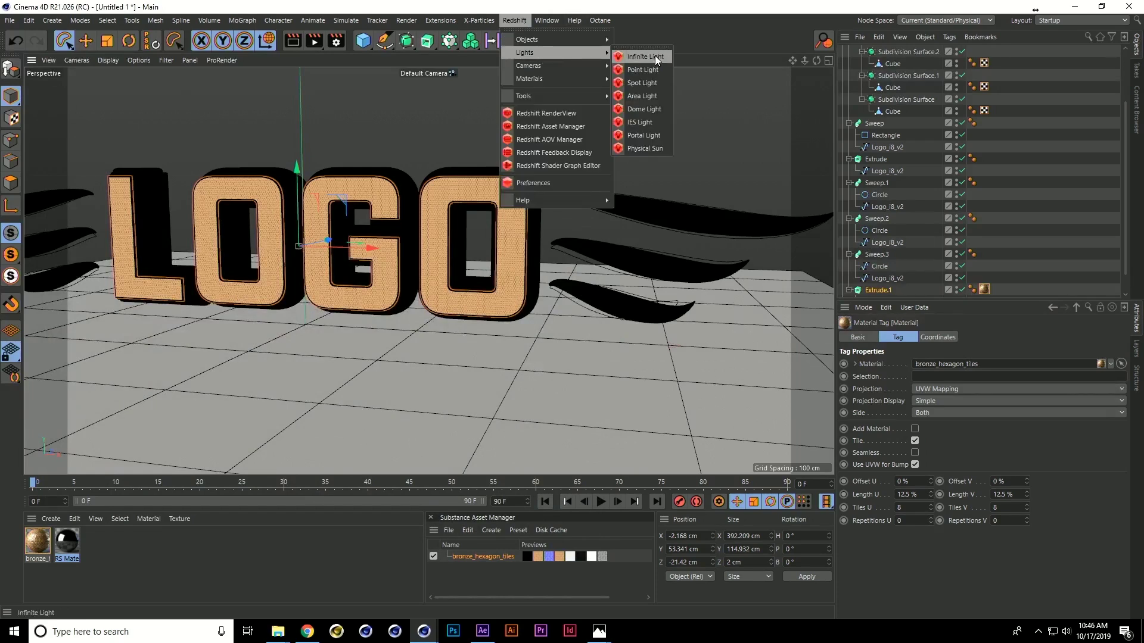
pyautogui.click(642, 96)
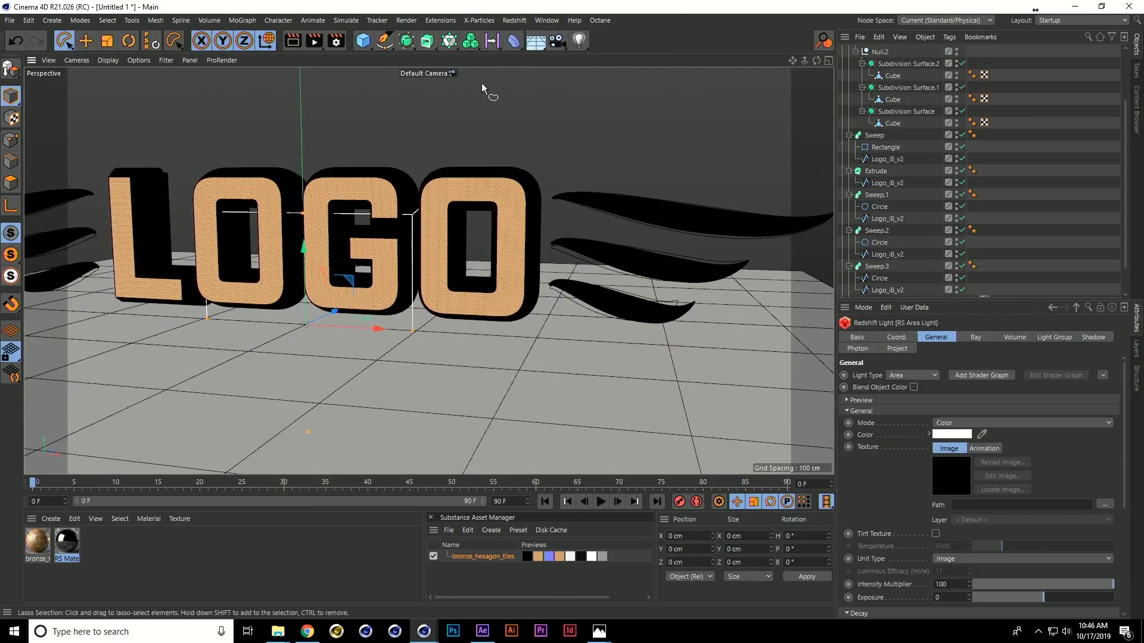
pyautogui.moveTo(310, 327); pyautogui.dragTo(271, 338)
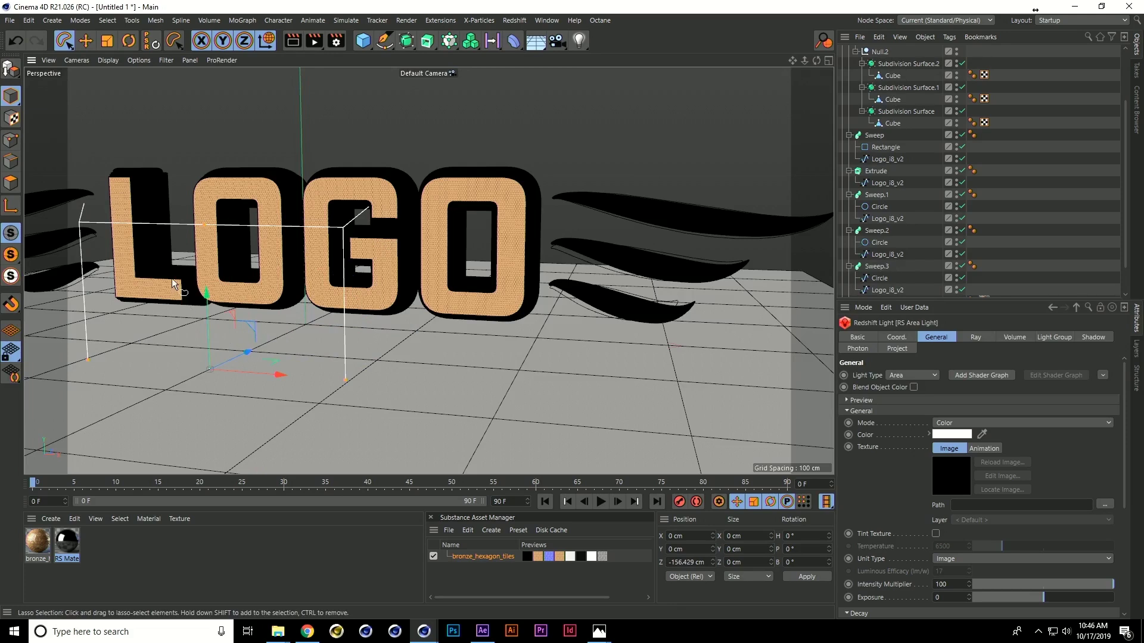
pyautogui.moveTo(210, 298); pyautogui.dragTo(219, 113)
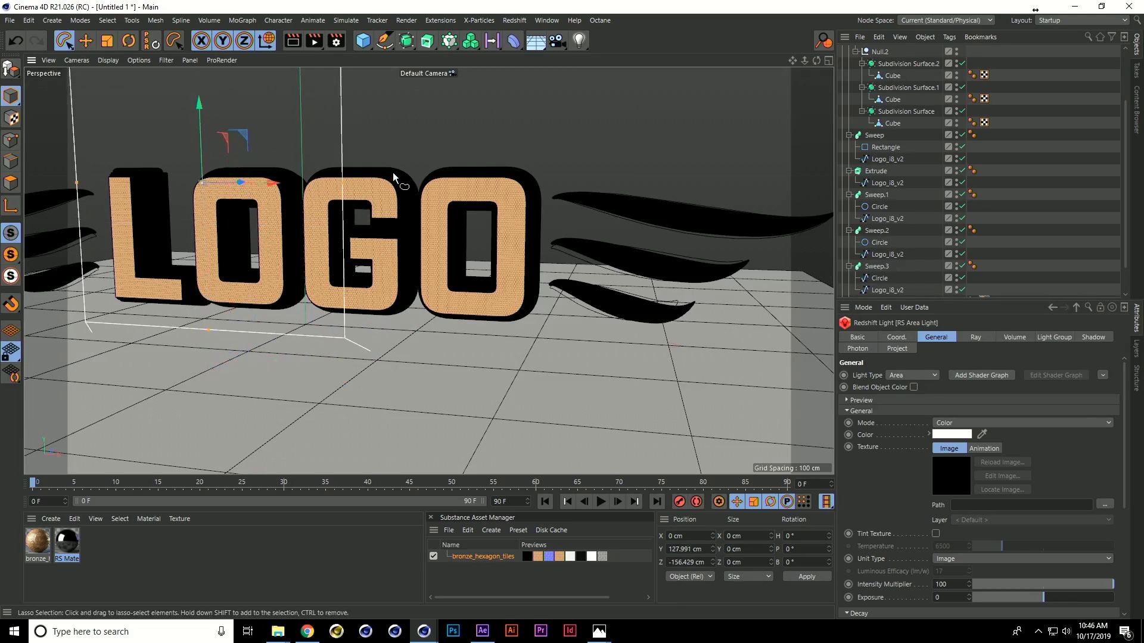
pyautogui.moveTo(345, 187); pyautogui.dragTo(538, 136)
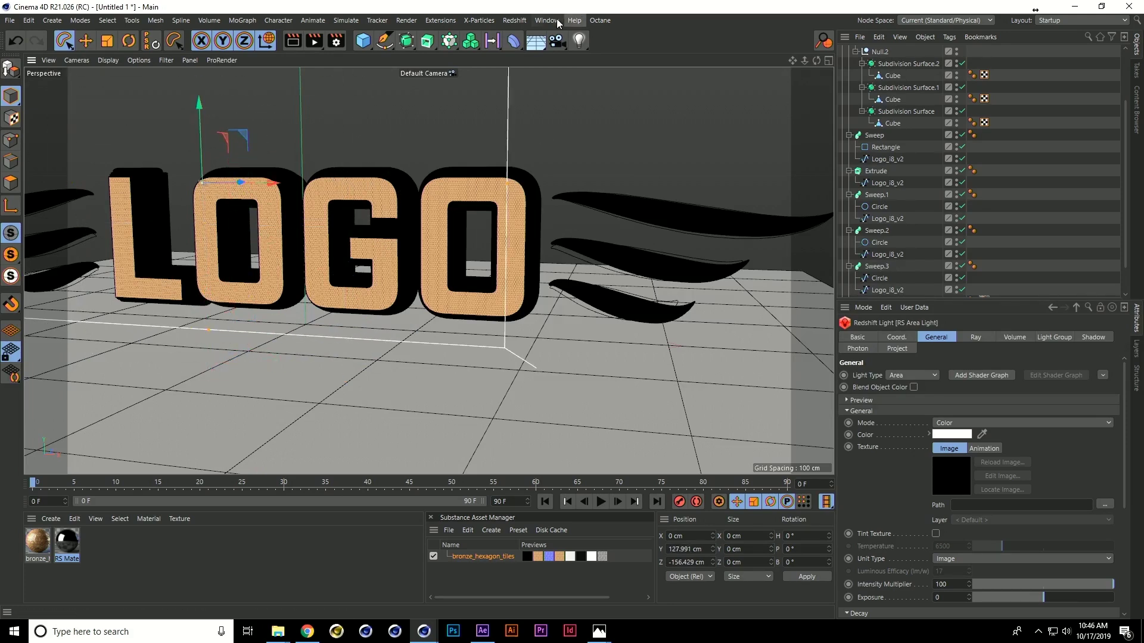
pyautogui.click(538, 21)
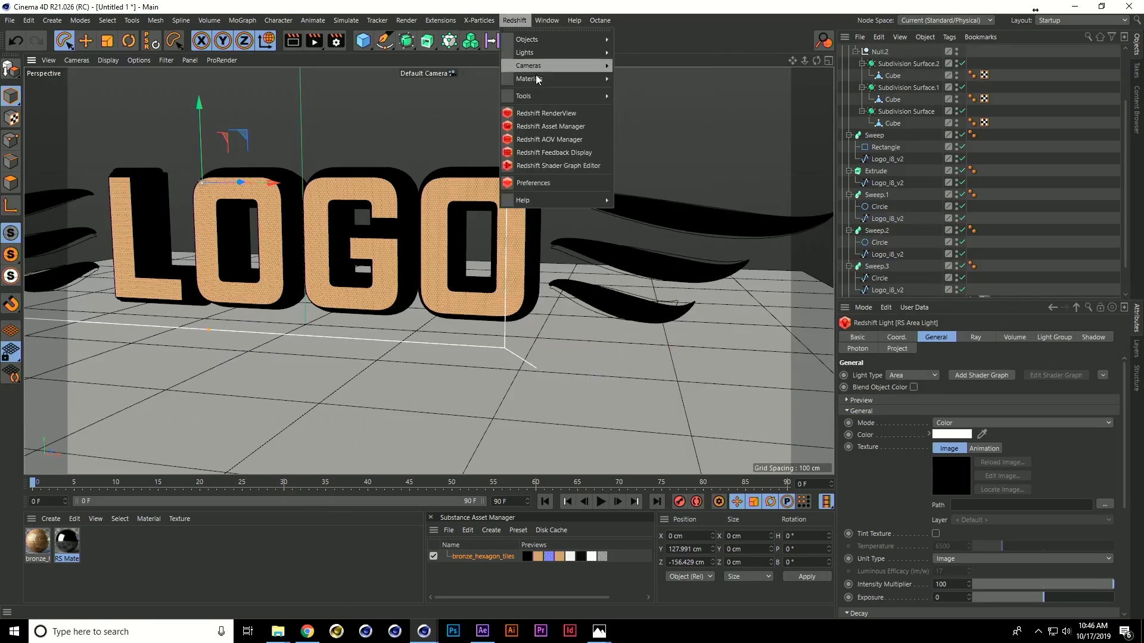
pyautogui.click(528, 116)
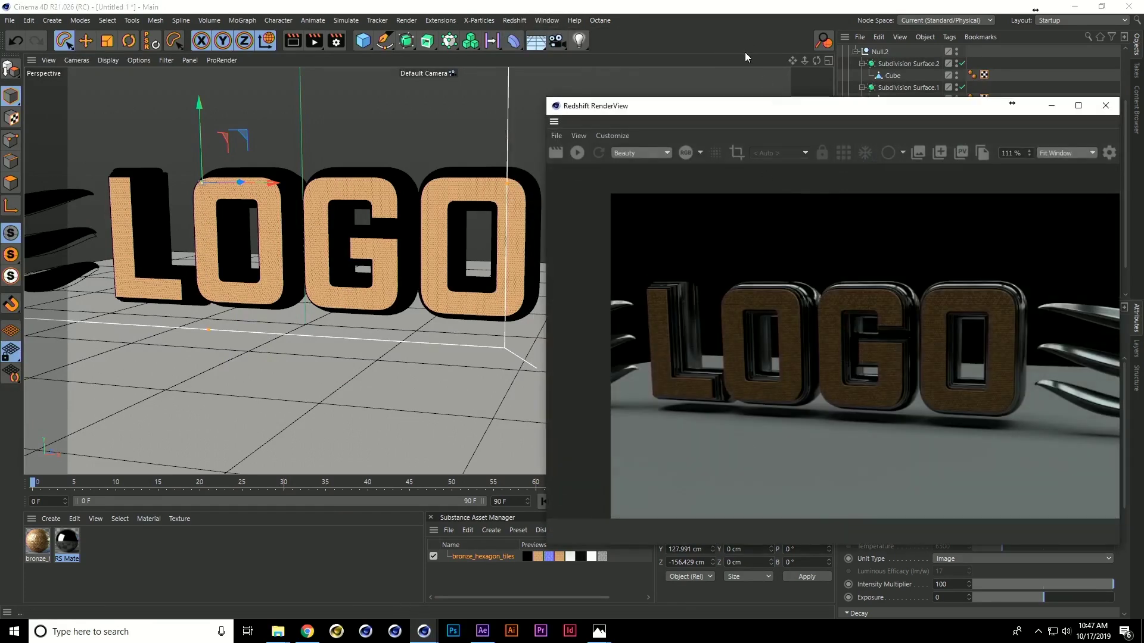
# - Start a live Redshift render and orbit the viewport to face the LOGO
pyautogui.moveTo(745, 105); pyautogui.dragTo(566, 113)
pyautogui.scroll(5, 863, 68)
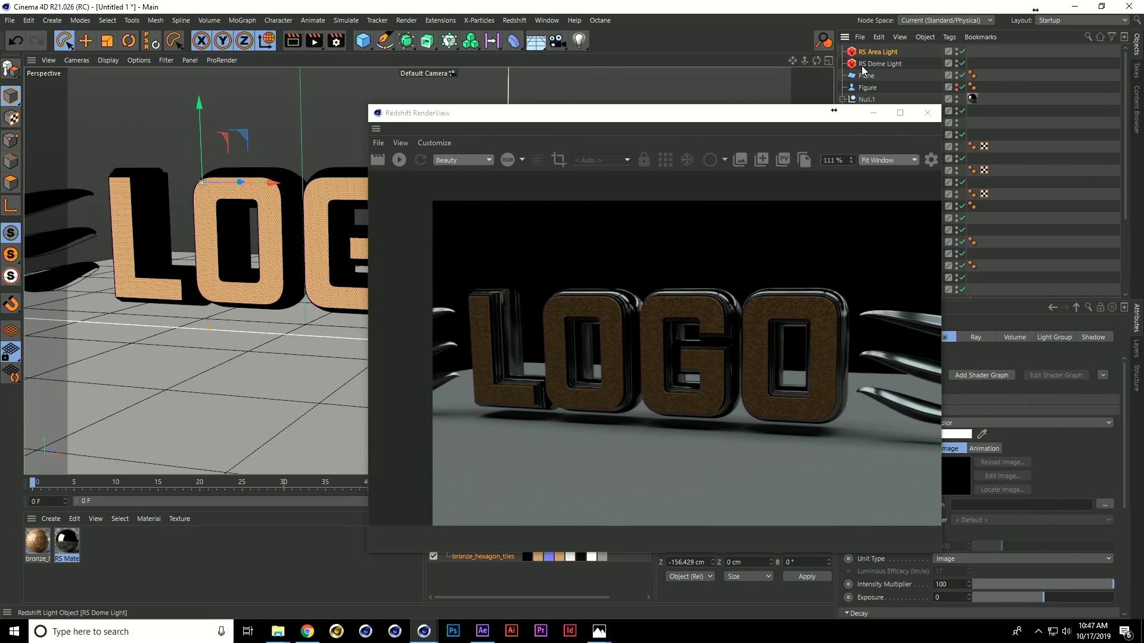
pyautogui.keyDown('alt'); pyautogui.moveTo(231, 134); pyautogui.dragTo(384, 162); pyautogui.keyUp('alt')
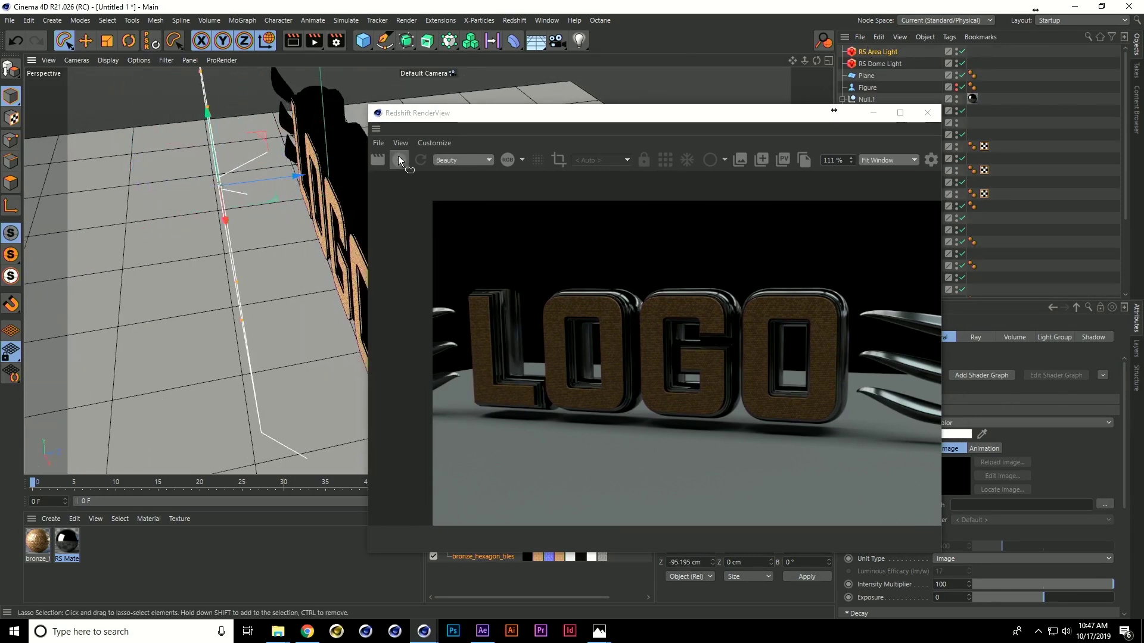
pyautogui.click(399, 159)
pyautogui.keyDown('alt'); pyautogui.moveTo(192, 194); pyautogui.dragTo(224, 155); pyautogui.keyUp('alt')
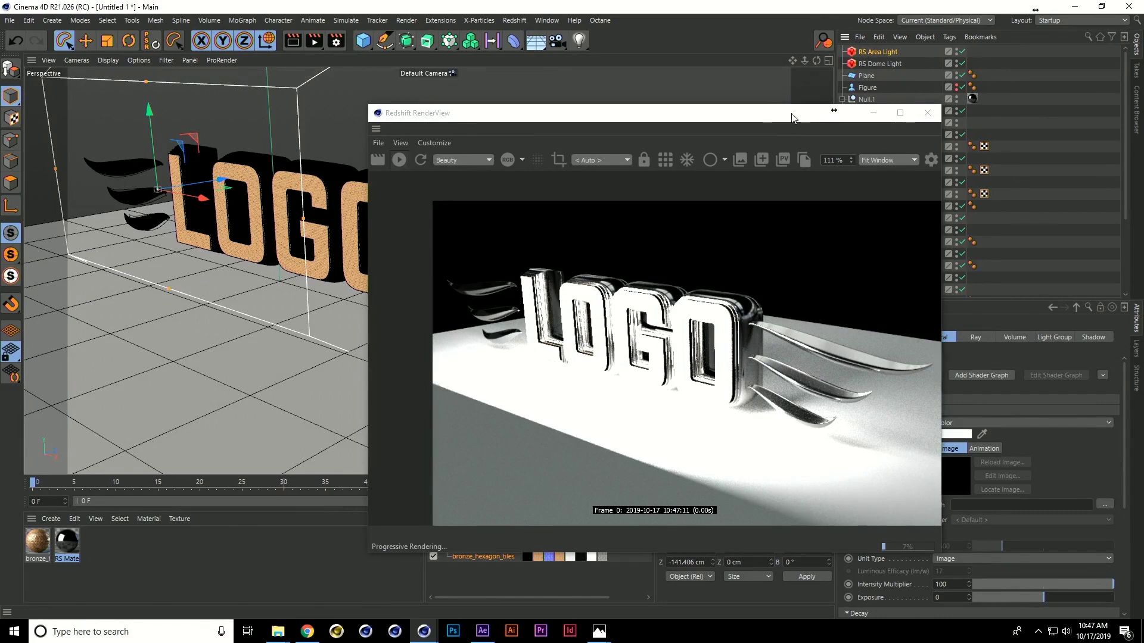
# - Drop the area light intensity far below 100, frame the OGO letters, and scale the light to about 78.8%
pyautogui.moveTo(791, 117); pyautogui.dragTo(730, 114)
pyautogui.moveTo(1012, 582); pyautogui.dragTo(978, 583)
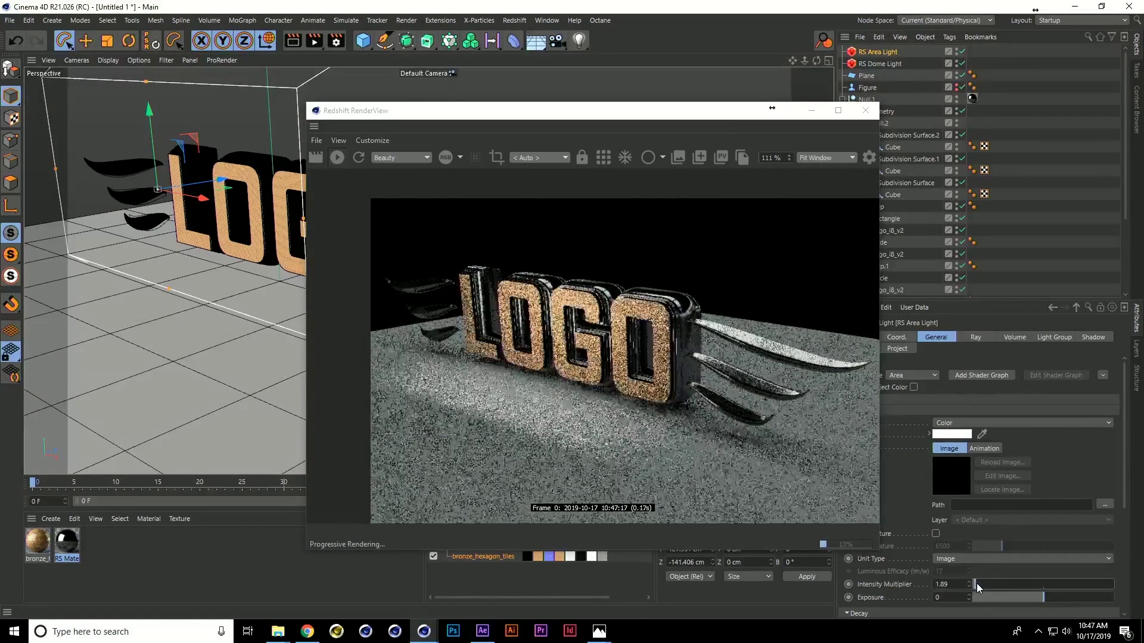
pyautogui.moveTo(197, 256)
pyautogui.keyDown('alt'); pyautogui.mouseDown()
pyautogui.moveTo(171, 248)
pyautogui.moveTo(194, 257)
pyautogui.mouseUp(); pyautogui.keyUp('alt')
pyautogui.keyDown('alt'); pyautogui.moveTo(194, 257); pyautogui.dragTo(137, 278, button='right'); pyautogui.keyUp('alt')
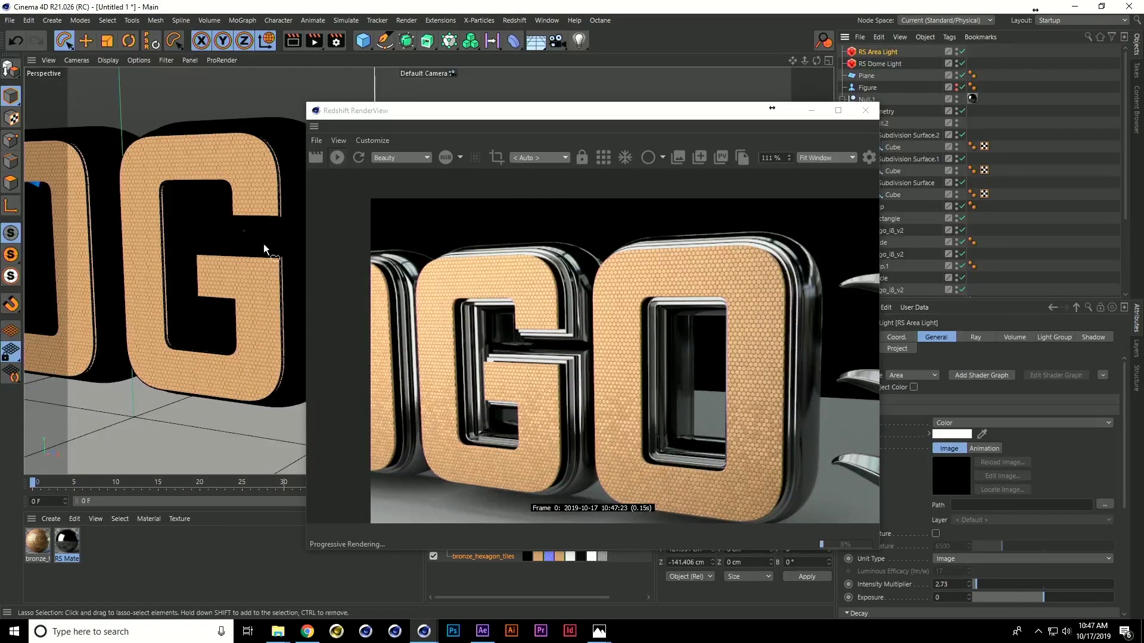
pyautogui.press('t')
pyautogui.moveTo(248, 167); pyautogui.dragTo(76, 189)
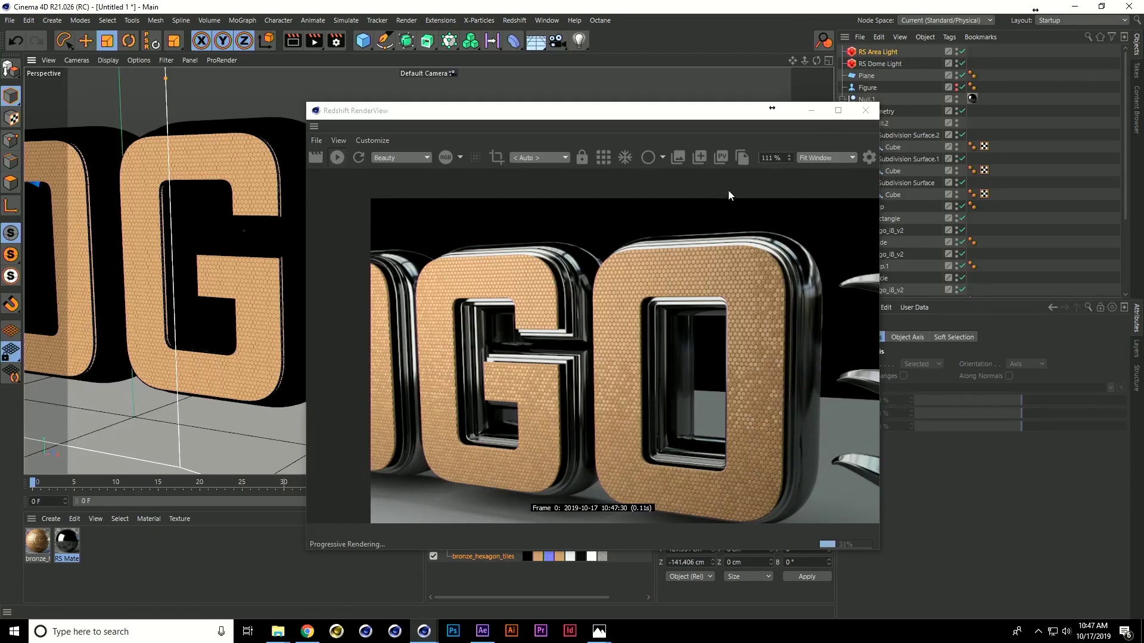
# - Change the bronze_hexagon_tiles Substance colour to deep blue (H 246°, S 100%)
pyautogui.click(866, 110)
pyautogui.click(491, 559)
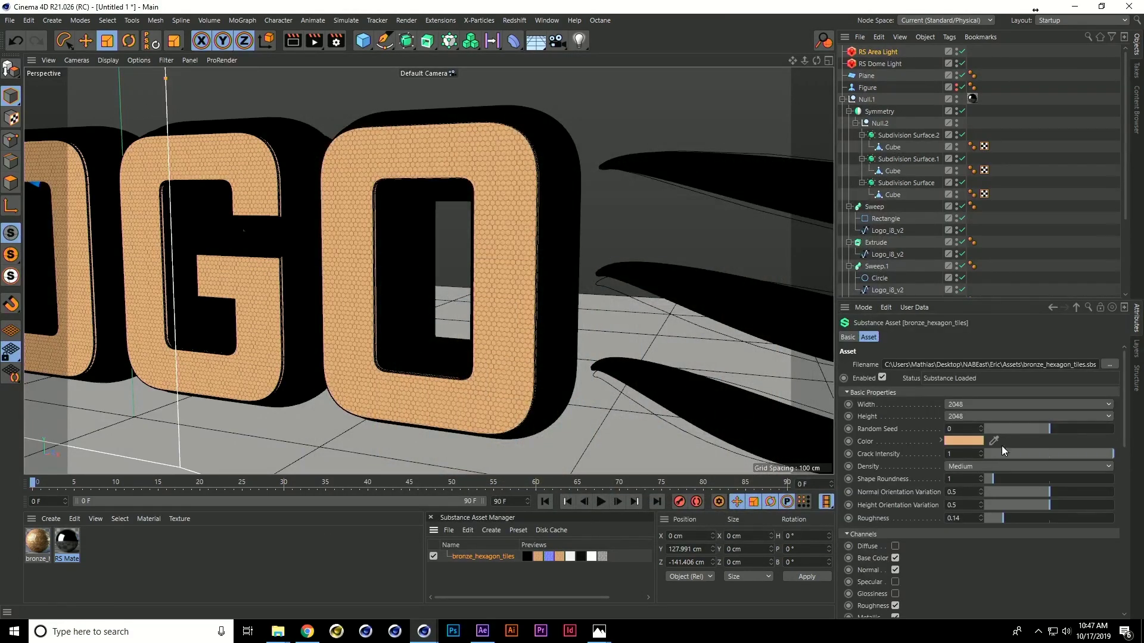
pyautogui.click(969, 440)
pyautogui.moveTo(1022, 436); pyautogui.dragTo(1093, 449)
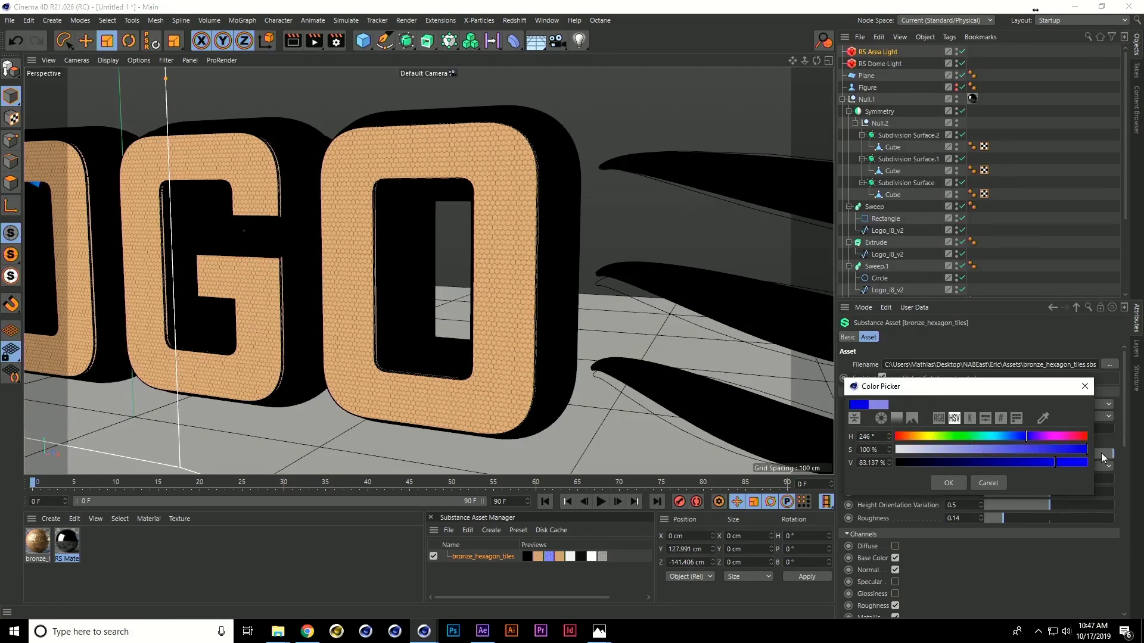
pyautogui.click(950, 483)
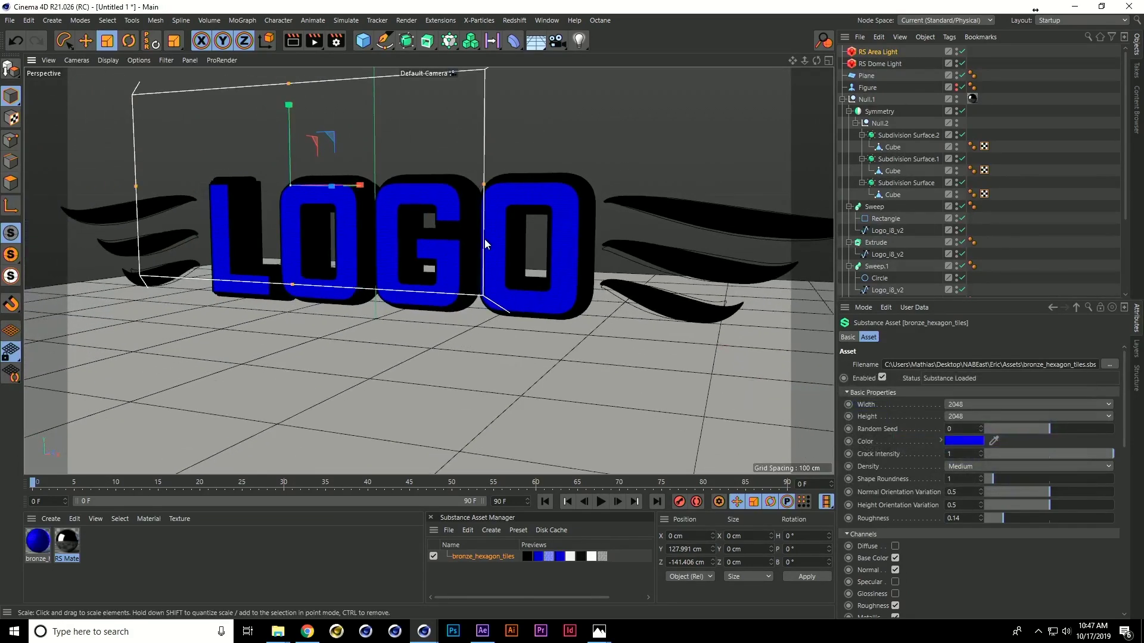
pyautogui.keyDown('alt'); pyautogui.moveTo(484, 243); pyautogui.dragTo(421, 264, button='middle'); pyautogui.keyUp('alt')
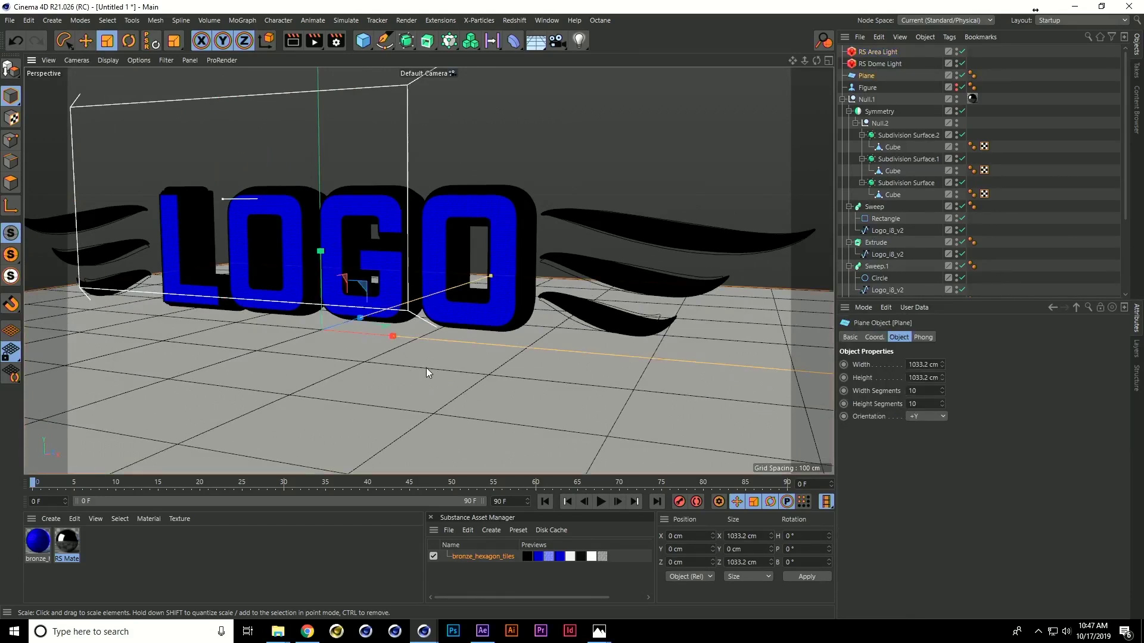
# - Create a new Redshift Material and open its Shader Graph
pyautogui.click(53, 519)
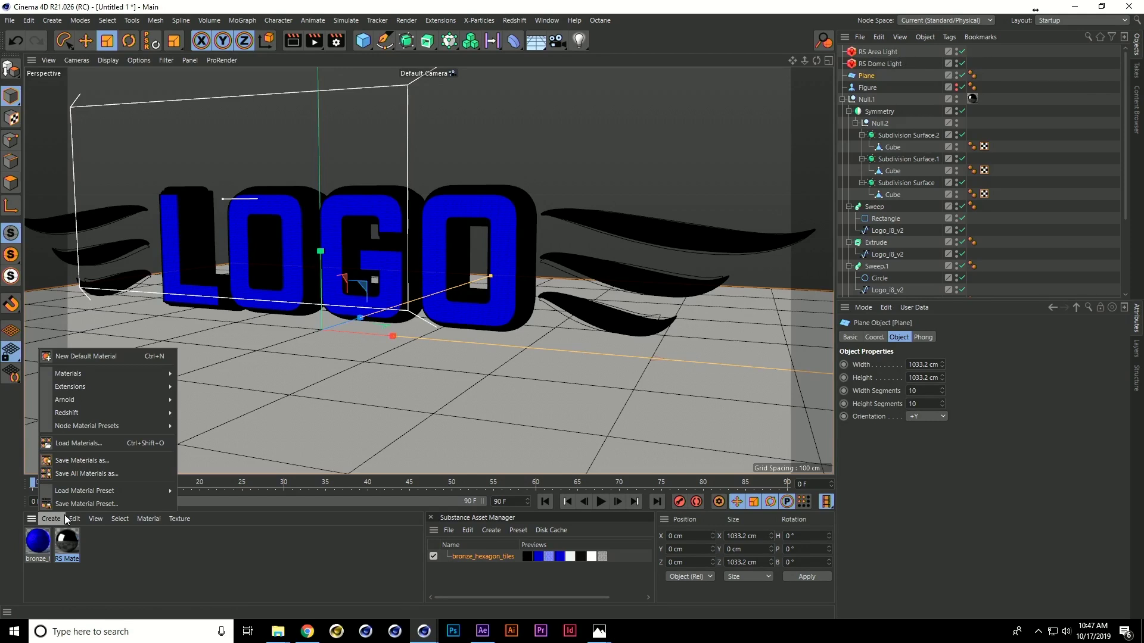
pyautogui.moveTo(82, 410)
pyautogui.moveTo(194, 416)
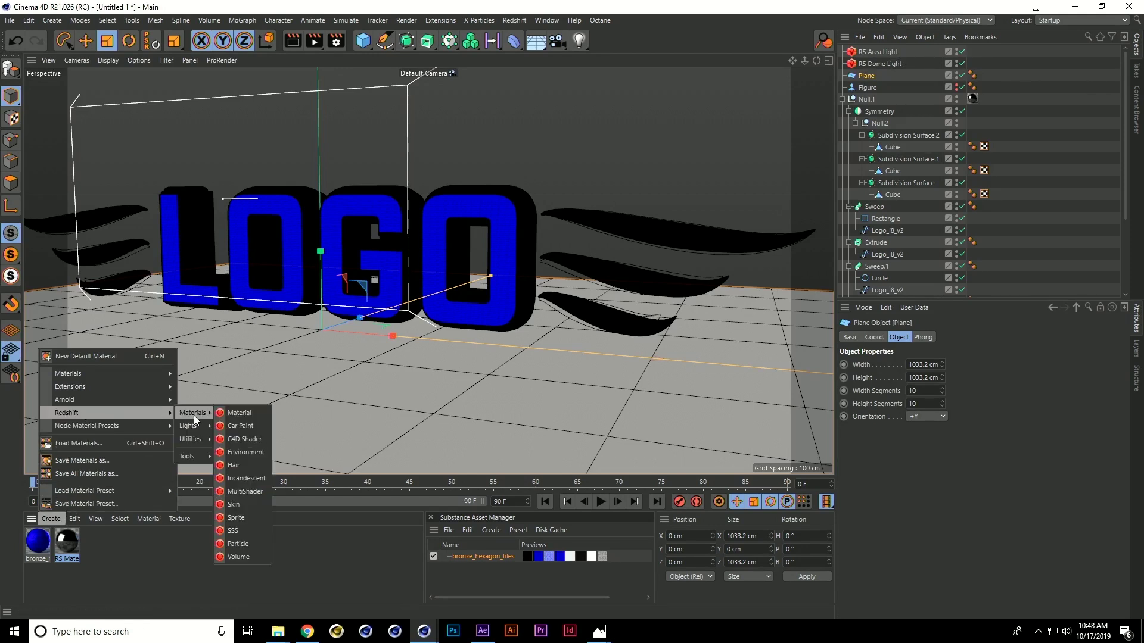
pyautogui.click(257, 412)
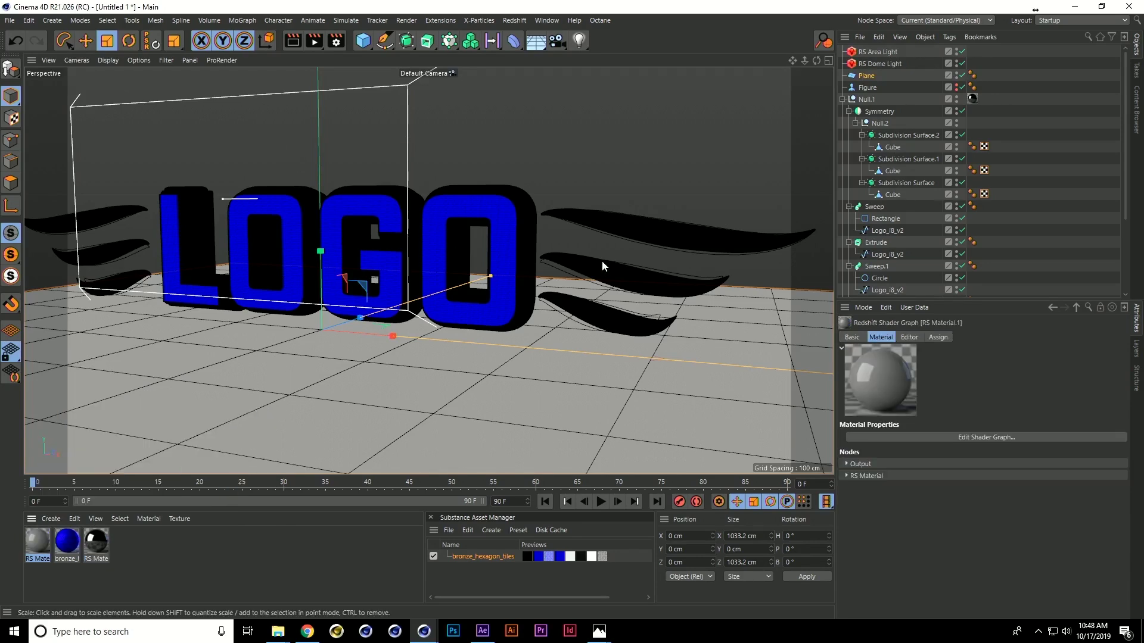
pyautogui.doubleClick(38, 538)
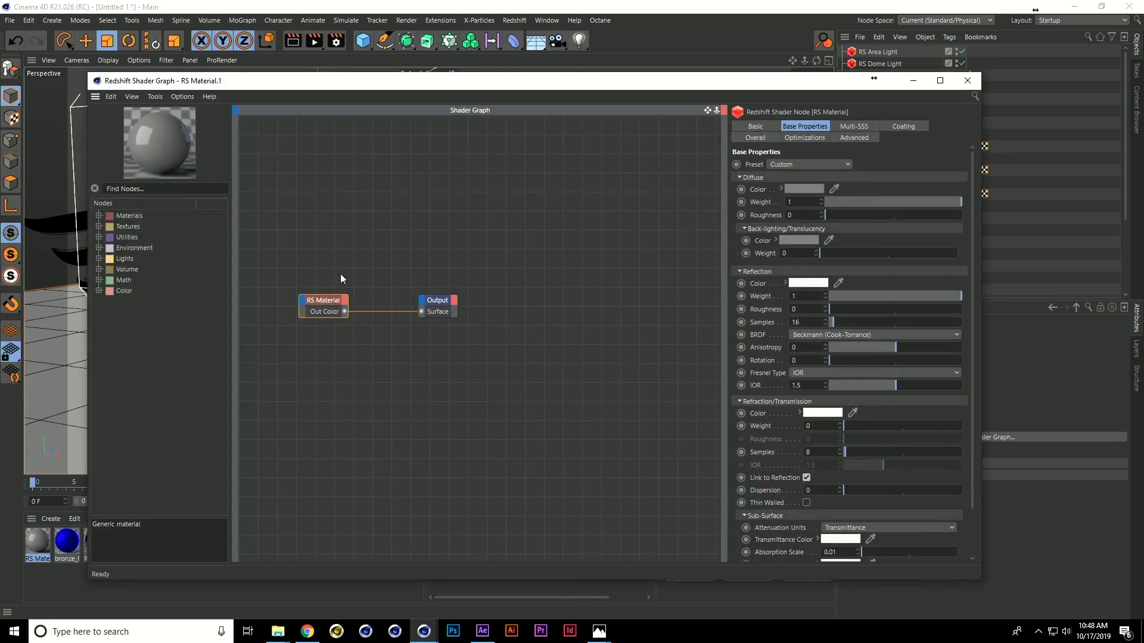
pyautogui.moveTo(322, 305); pyautogui.dragTo(352, 265)
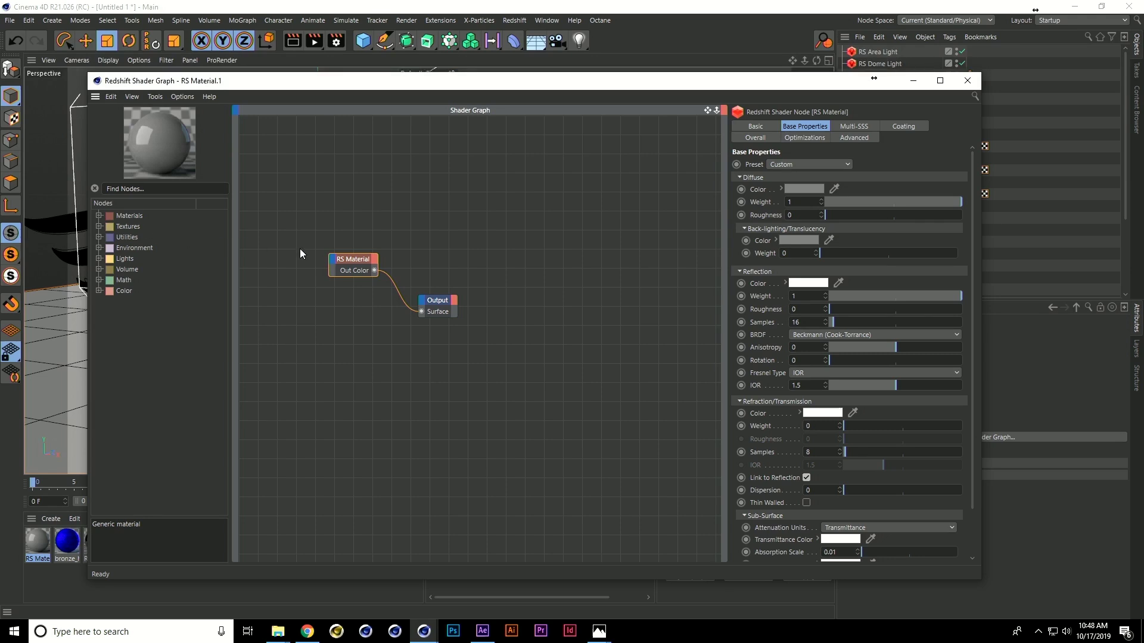
# - Load Grunge Texture 1 into an RS Texture node and feed it through an RS Ramp into Refl Roughness
pyautogui.click(99, 227)
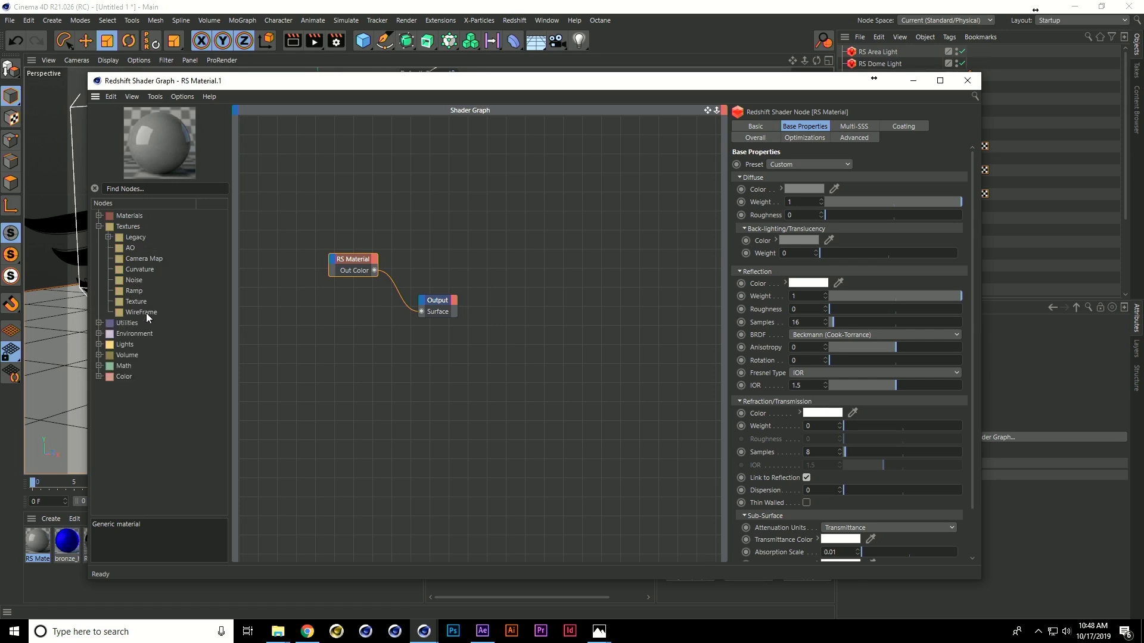
pyautogui.moveTo(135, 301); pyautogui.dragTo(280, 196)
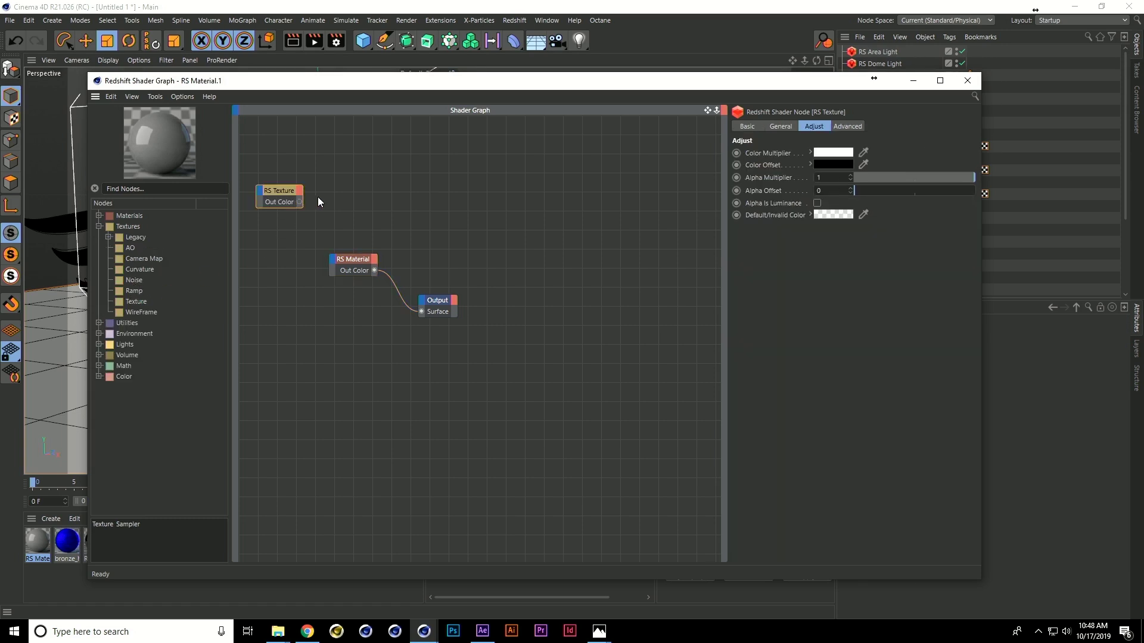
pyautogui.click(777, 124)
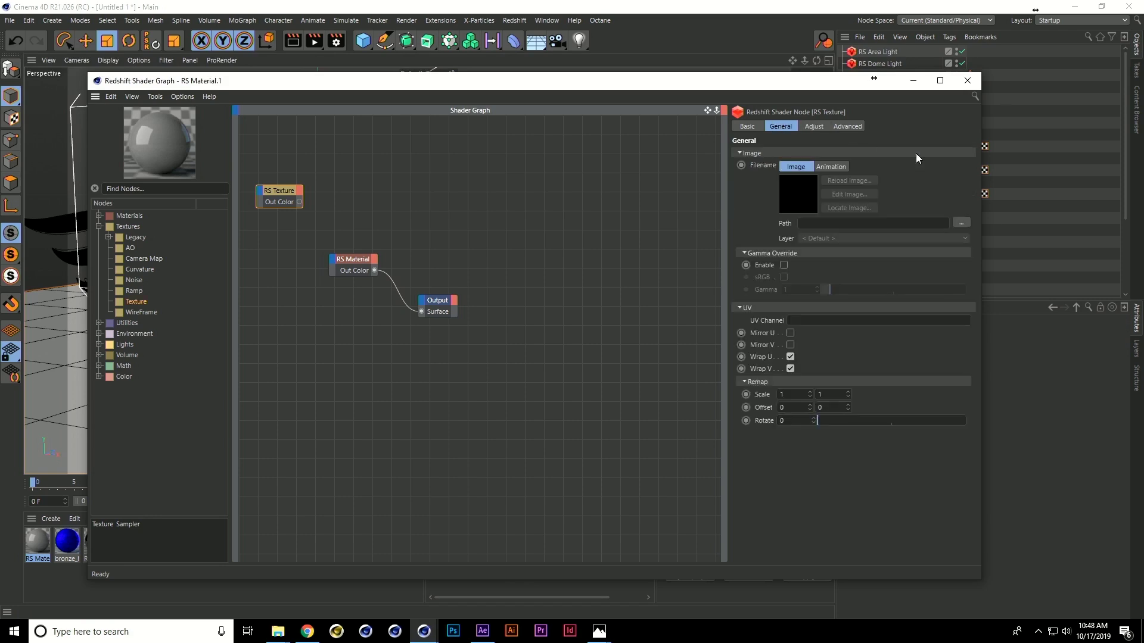
pyautogui.click(961, 223)
pyautogui.click(391, 184)
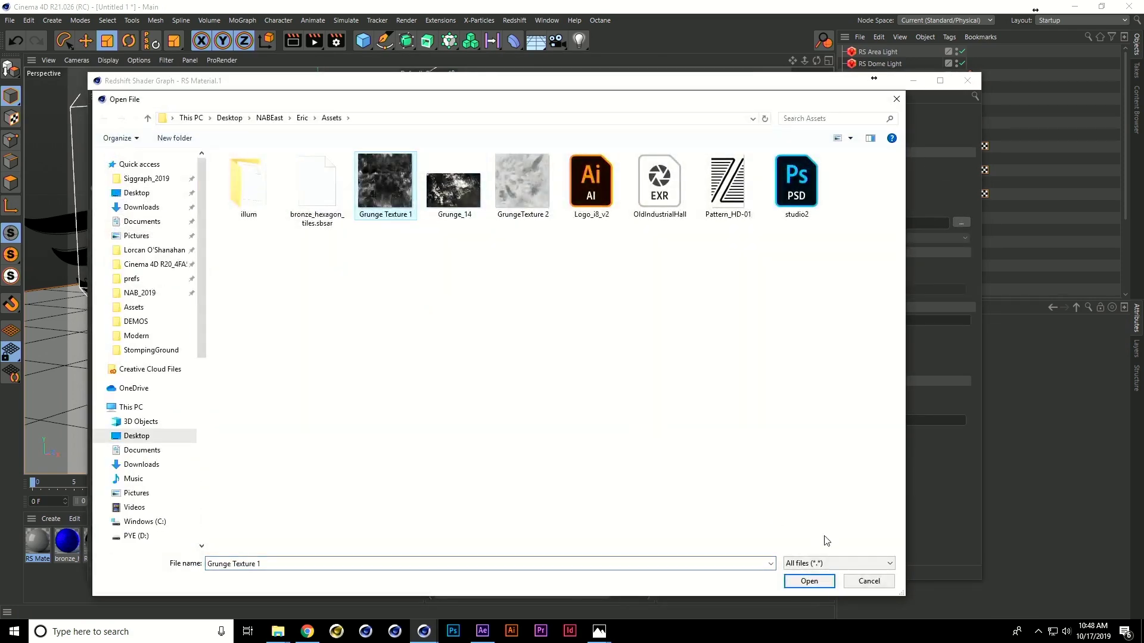
pyautogui.click(803, 585)
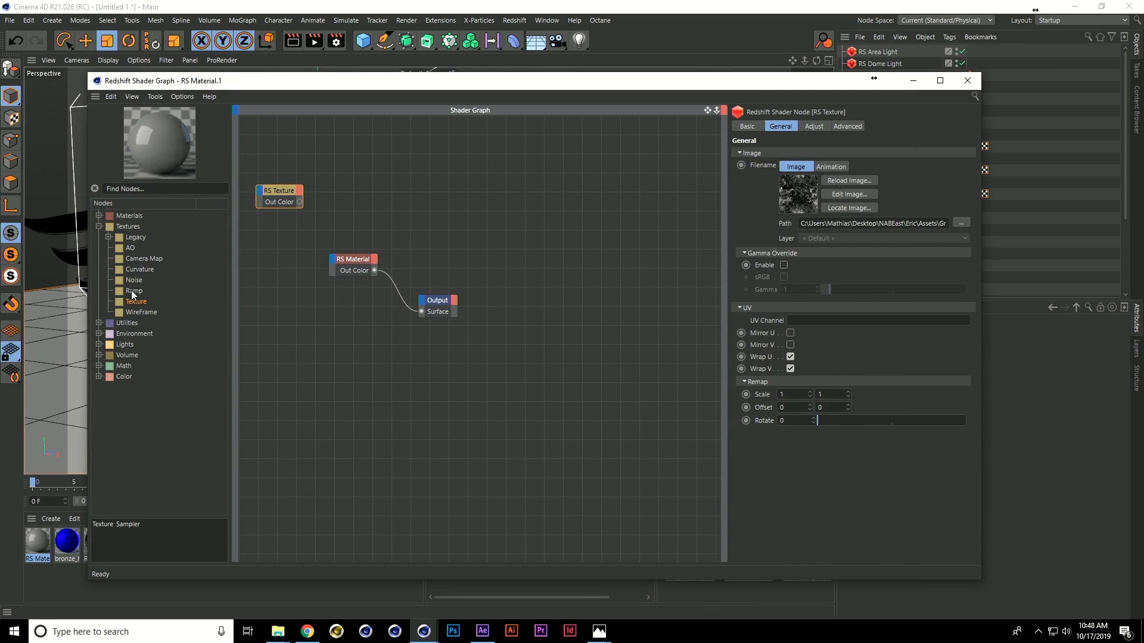
pyautogui.moveTo(131, 290); pyautogui.dragTo(555, 317)
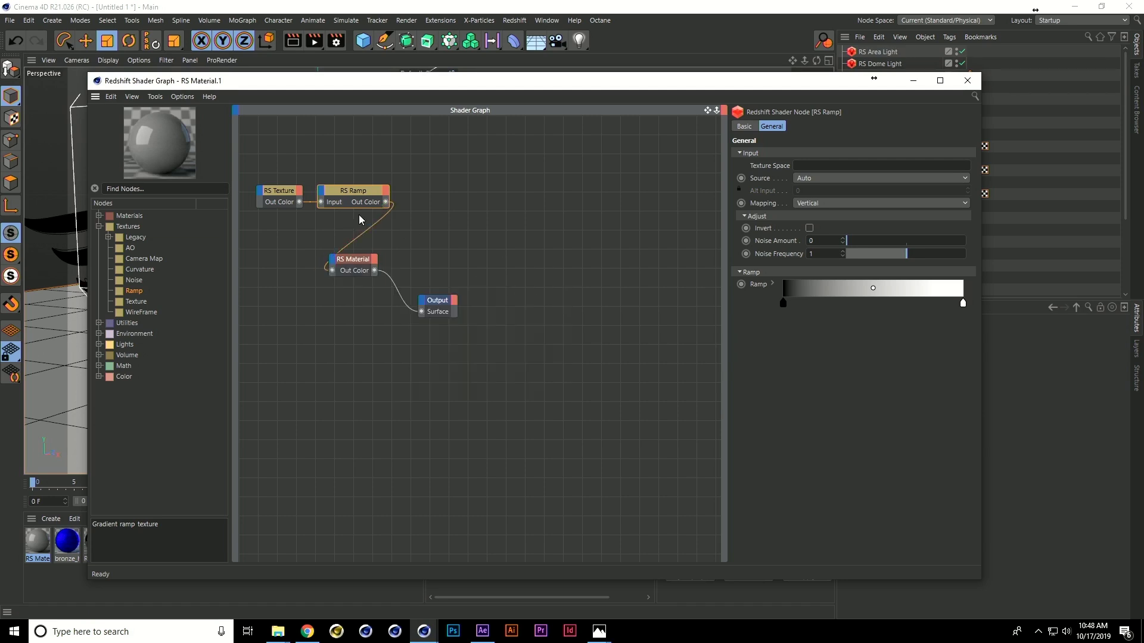
pyautogui.click(358, 256)
# - Set Diffuse Weight to 0, reflection IOR to 3 and the BRDF to GGX
pyautogui.moveTo(863, 204); pyautogui.dragTo(841, 199)
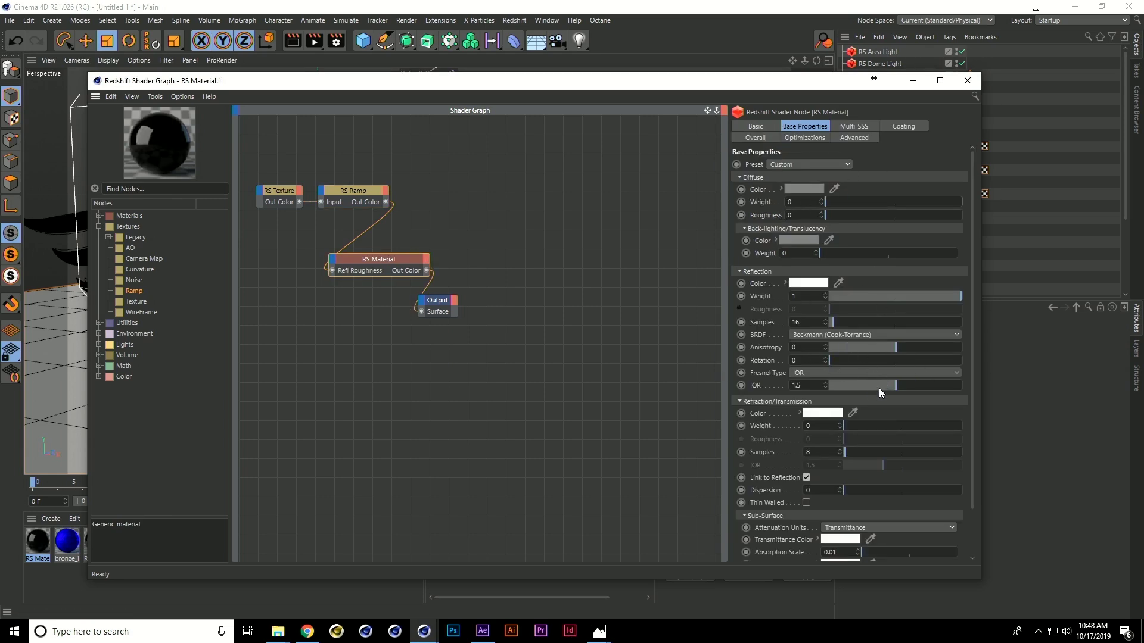
pyautogui.moveTo(913, 388); pyautogui.dragTo(961, 388)
pyautogui.click(843, 332)
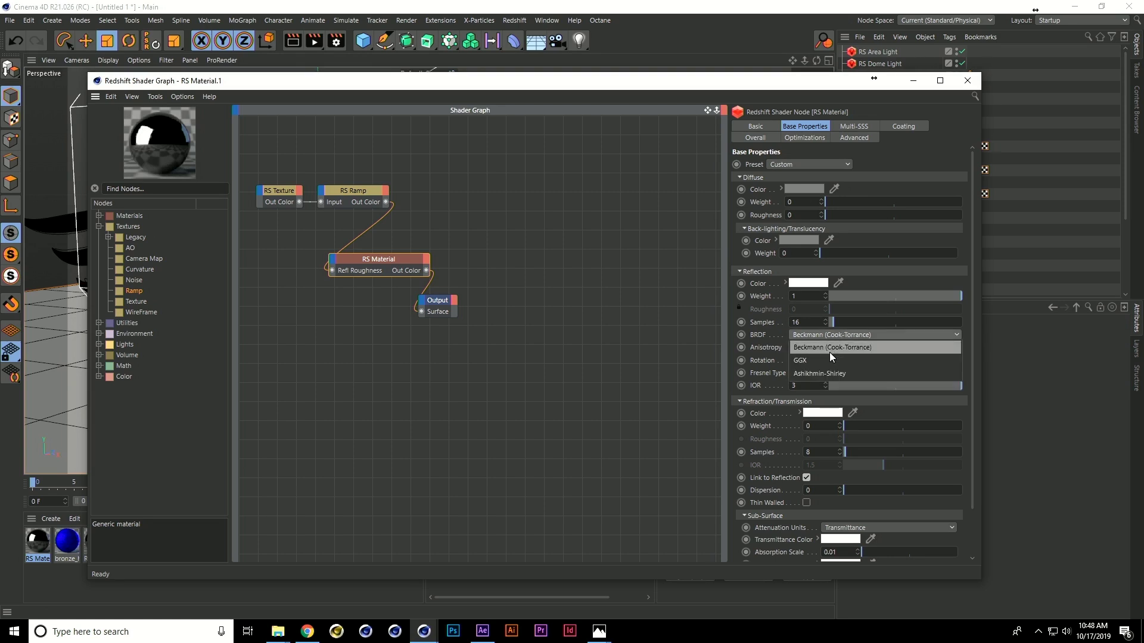
pyautogui.click(828, 360)
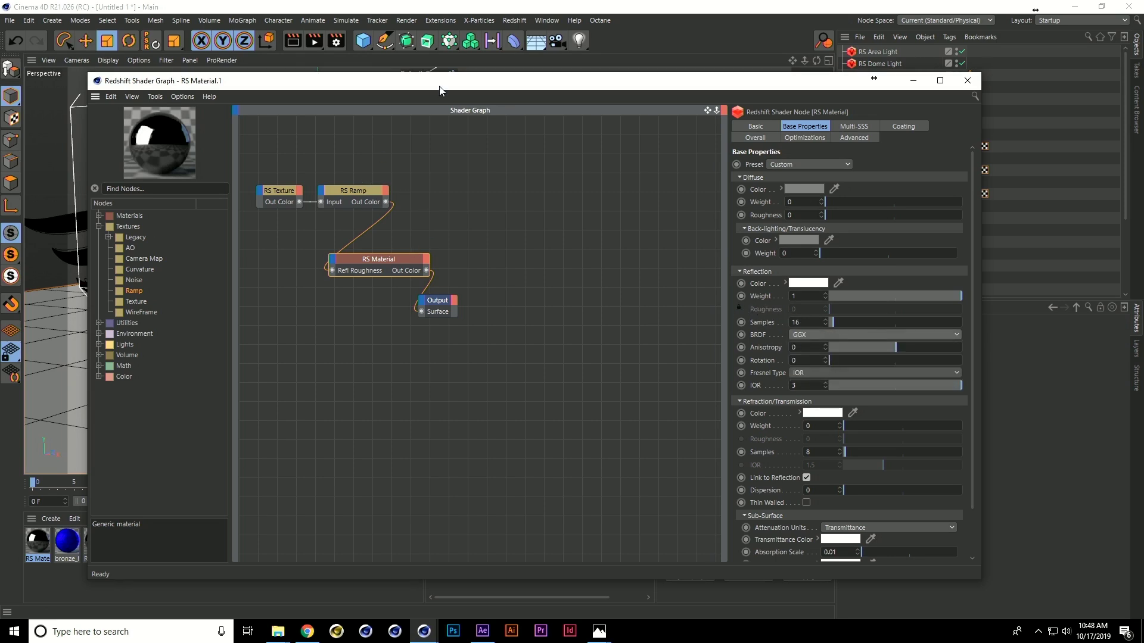
pyautogui.moveTo(338, 84); pyautogui.dragTo(572, 97)
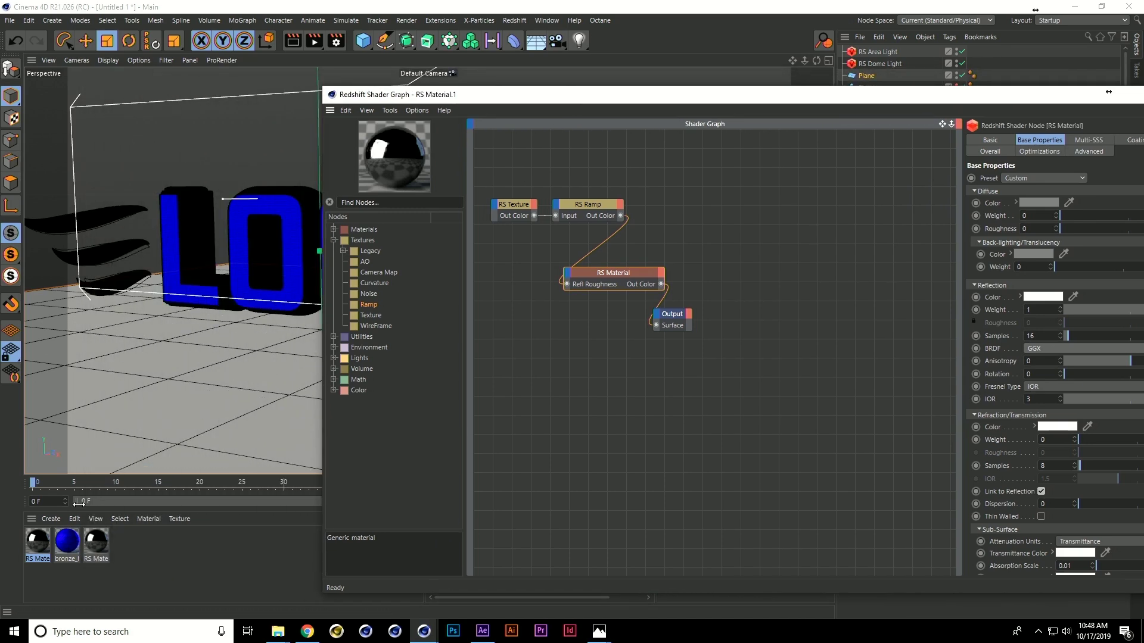
# - Apply the grunge RS Material to the floor Plane and start a Redshift RenderView render
pyautogui.moveTo(35, 537); pyautogui.dragTo(249, 228)
pyautogui.scroll(-2, 219, 238)
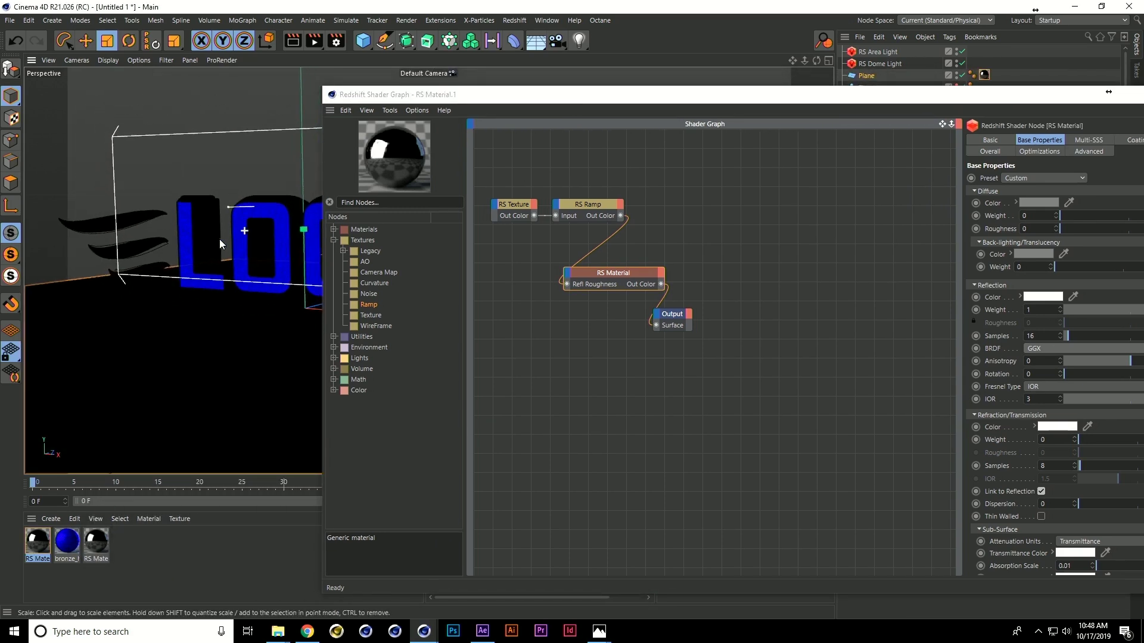
pyautogui.click(514, 20)
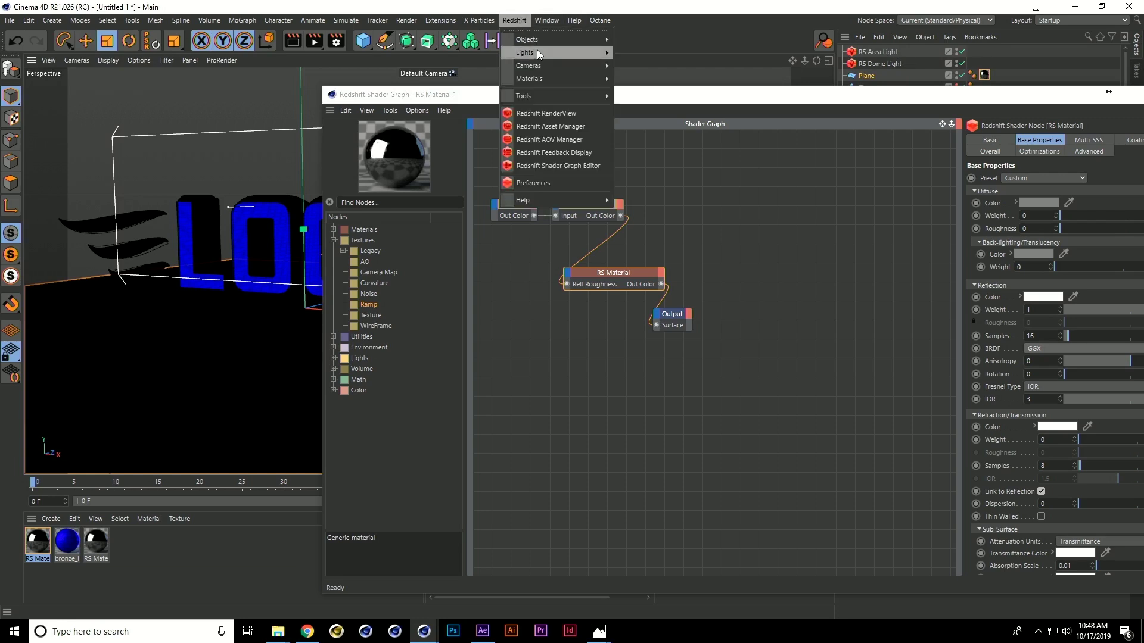
pyautogui.click(563, 113)
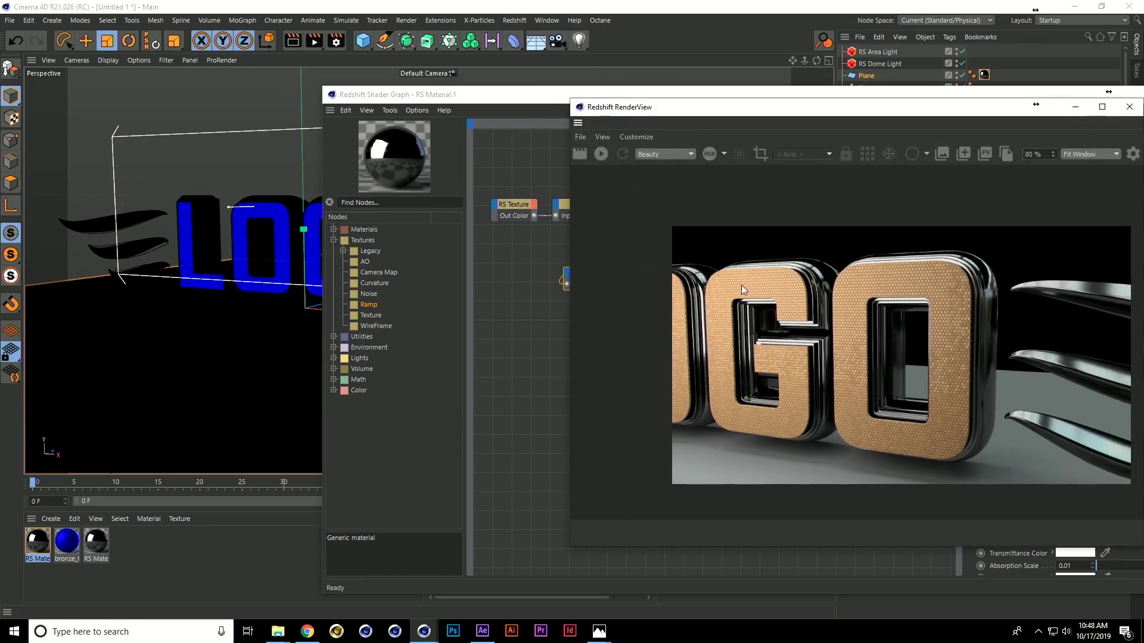
pyautogui.click(603, 155)
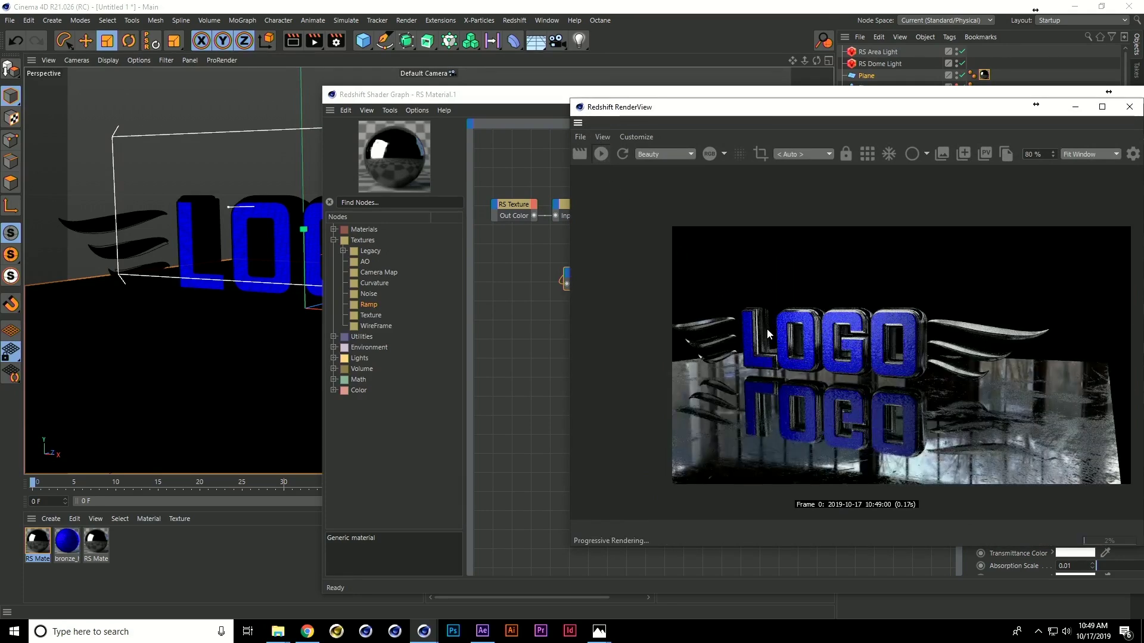
pyautogui.scroll(3, 910, 435)
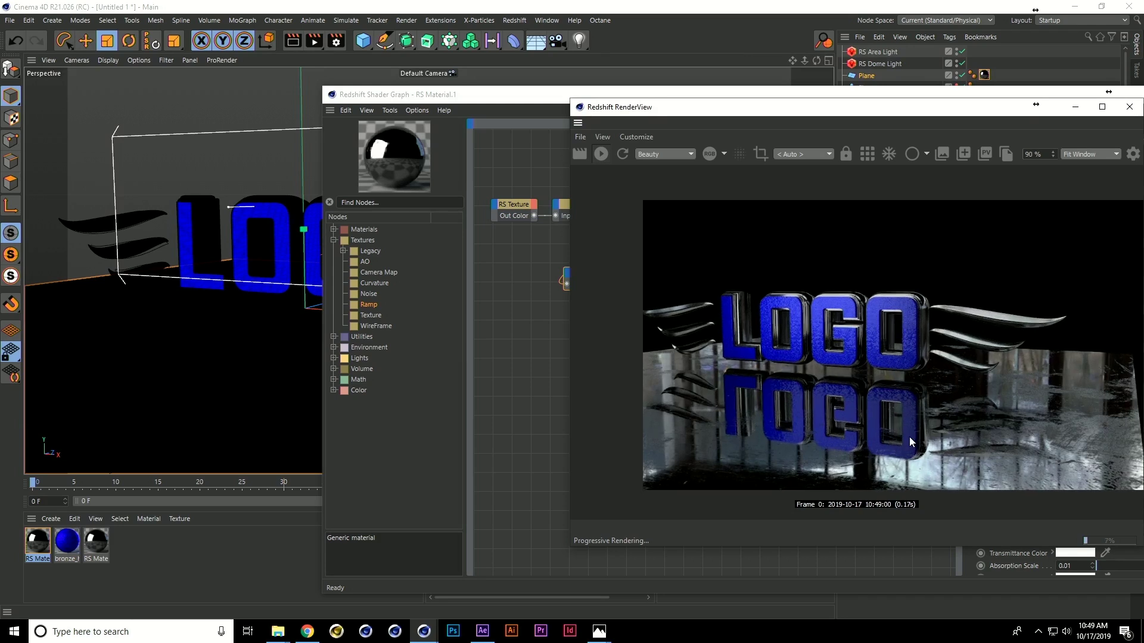
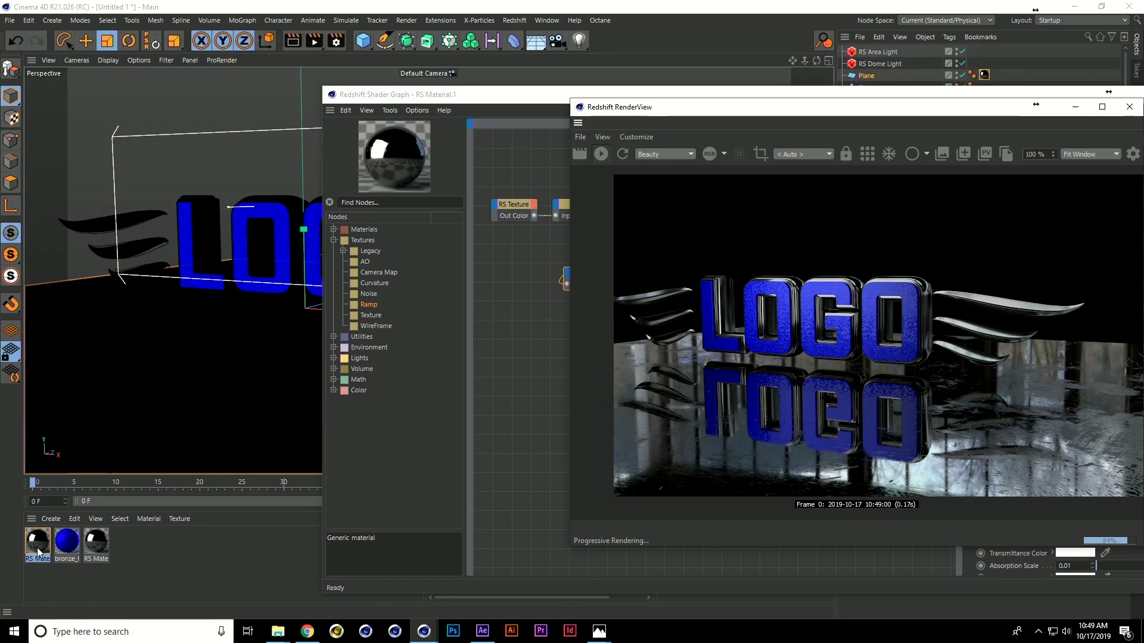
# - Set the Plane's RS Material.1 tag to Tiles U 5 and Tiles V 5
pyautogui.moveTo(762, 108); pyautogui.dragTo(461, 109)
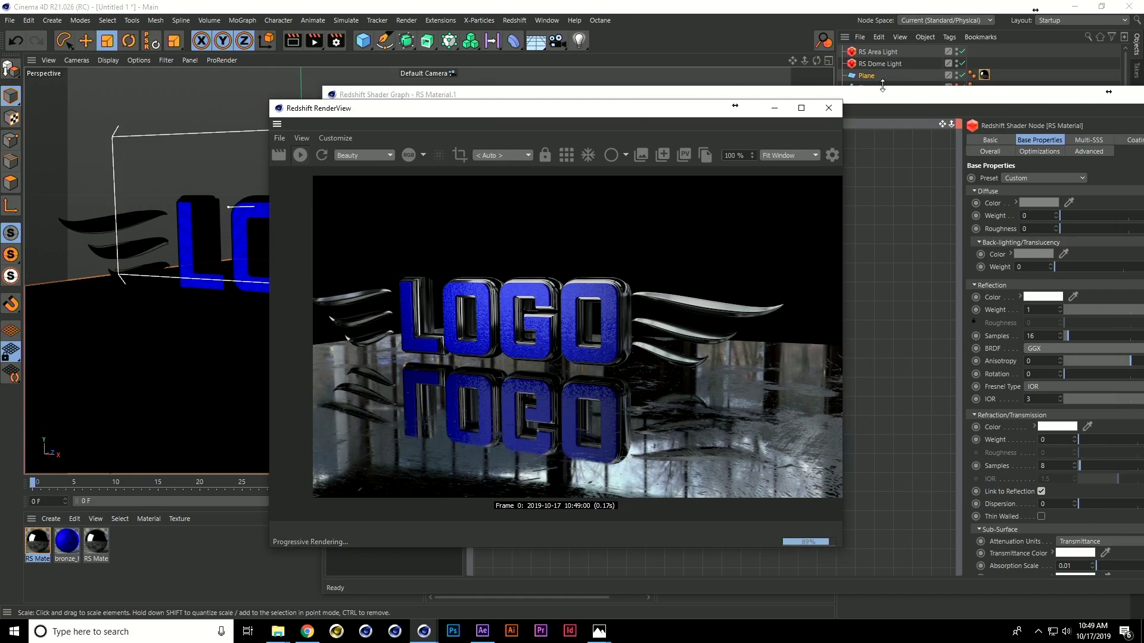
pyautogui.doubleClick(947, 94)
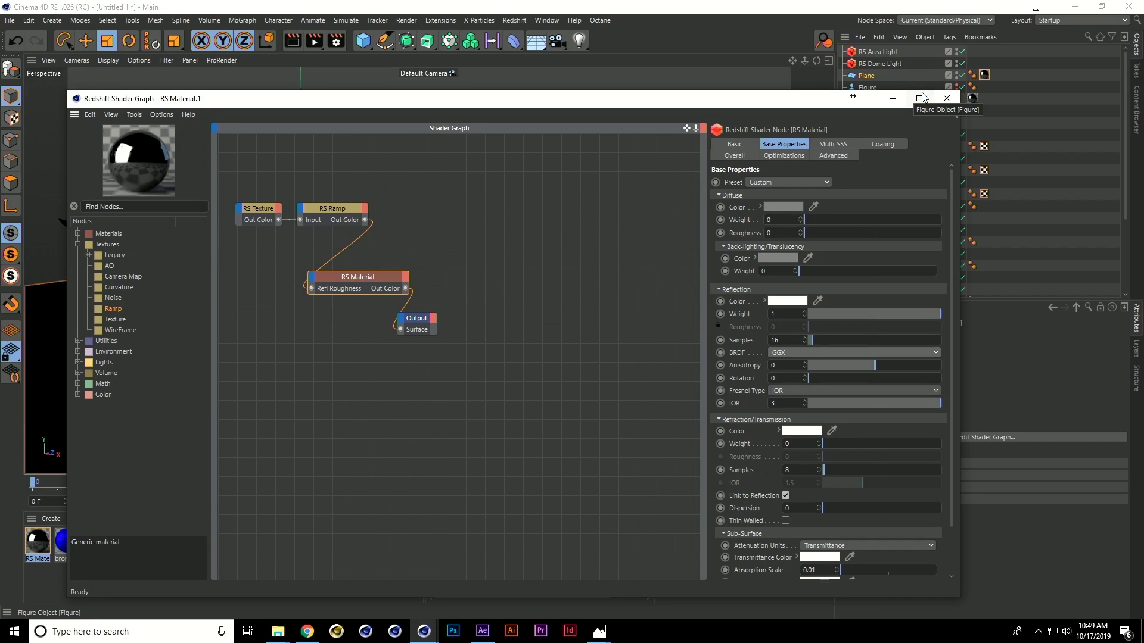
pyautogui.click(984, 74)
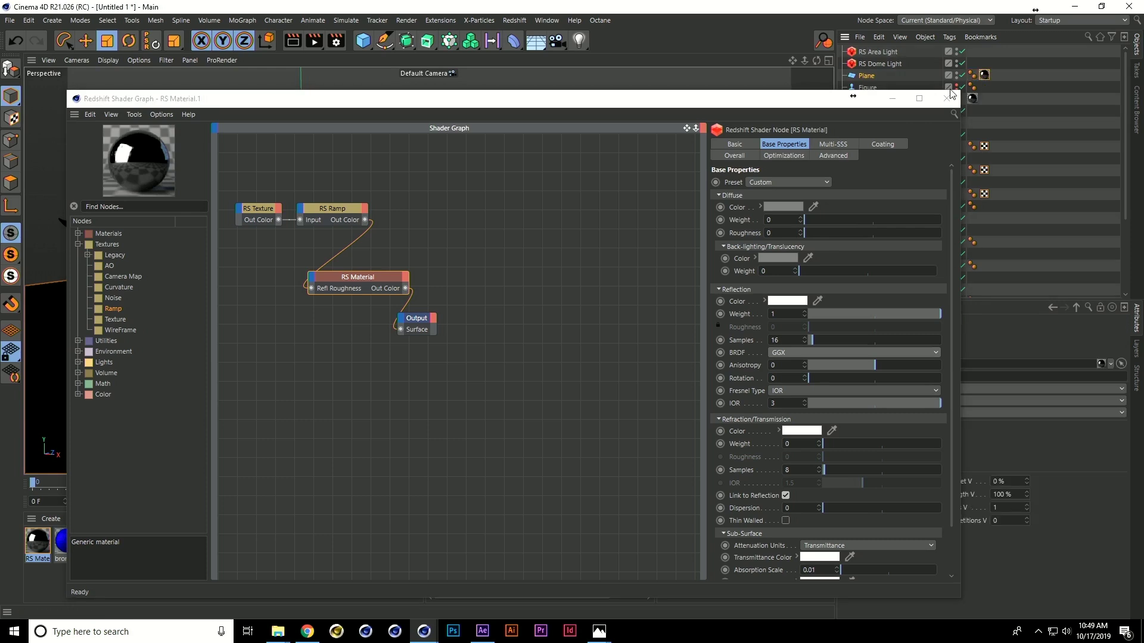
pyautogui.moveTo(784, 104); pyautogui.dragTo(684, 76)
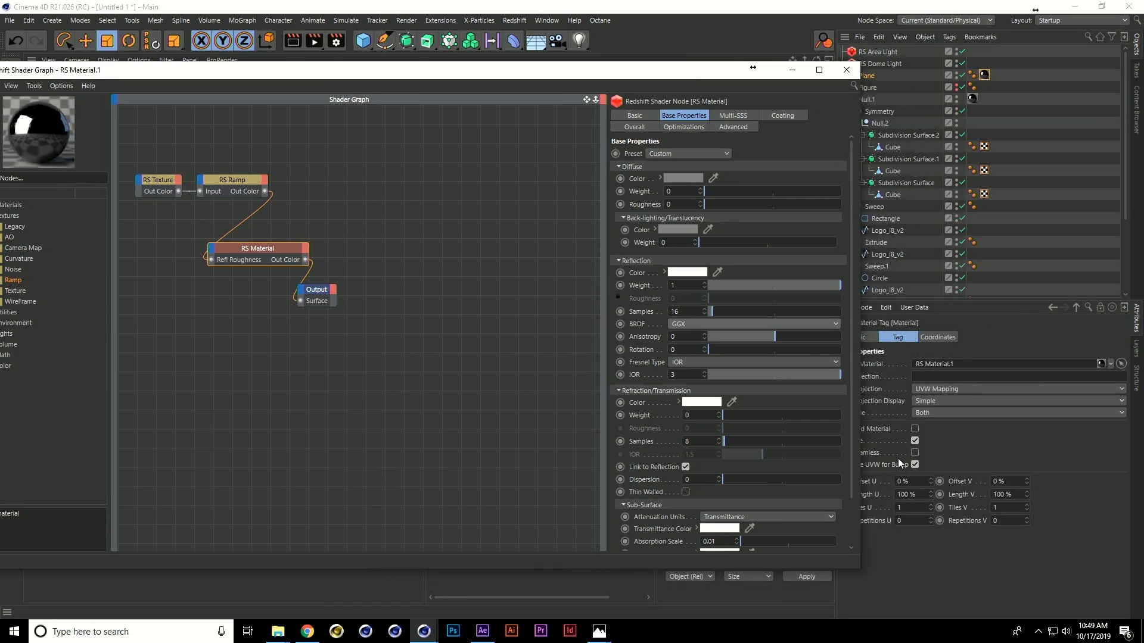
pyautogui.write('5')
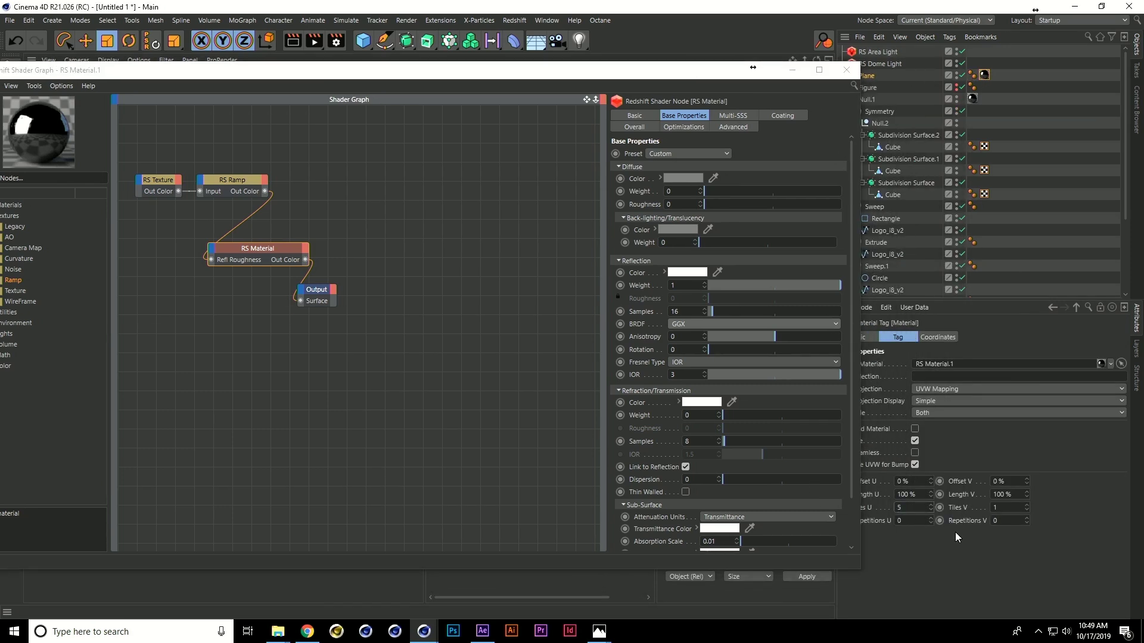
pyautogui.press('Tab')
pyautogui.write('5')
pyautogui.press('Return')
pyautogui.moveTo(154, 69); pyautogui.dragTo(482, 84)
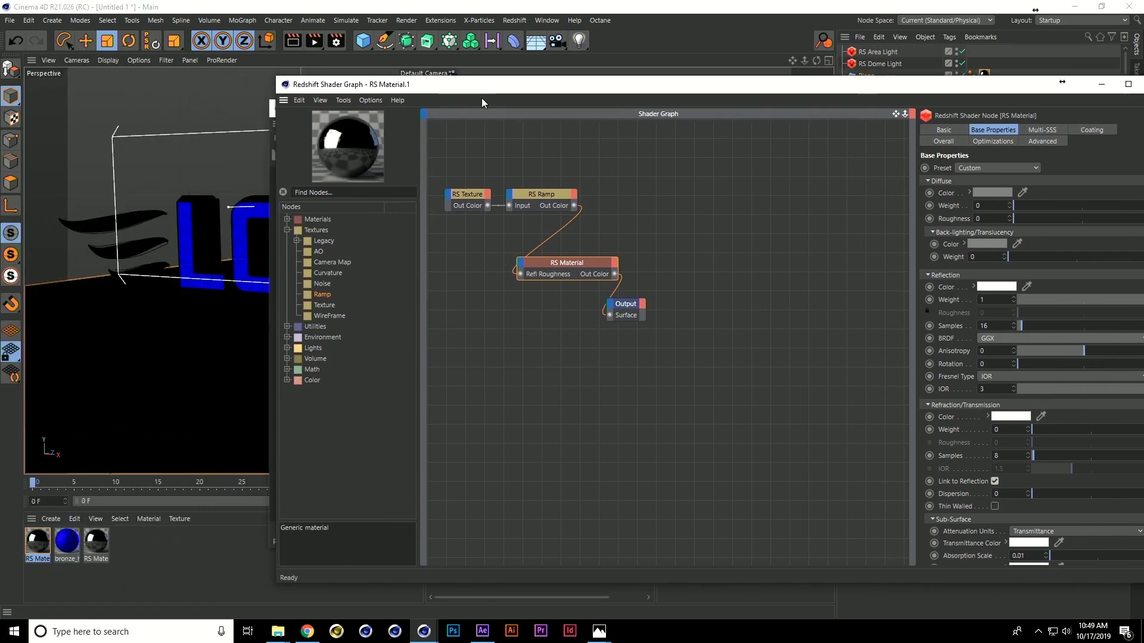
# - Place the shader graph beside the render preview and drag the RS Ramp knot so roughness runs dark to white
pyautogui.moveTo(284, 138); pyautogui.dragTo(700, 138)
pyautogui.moveTo(587, 112); pyautogui.dragTo(383, 112)
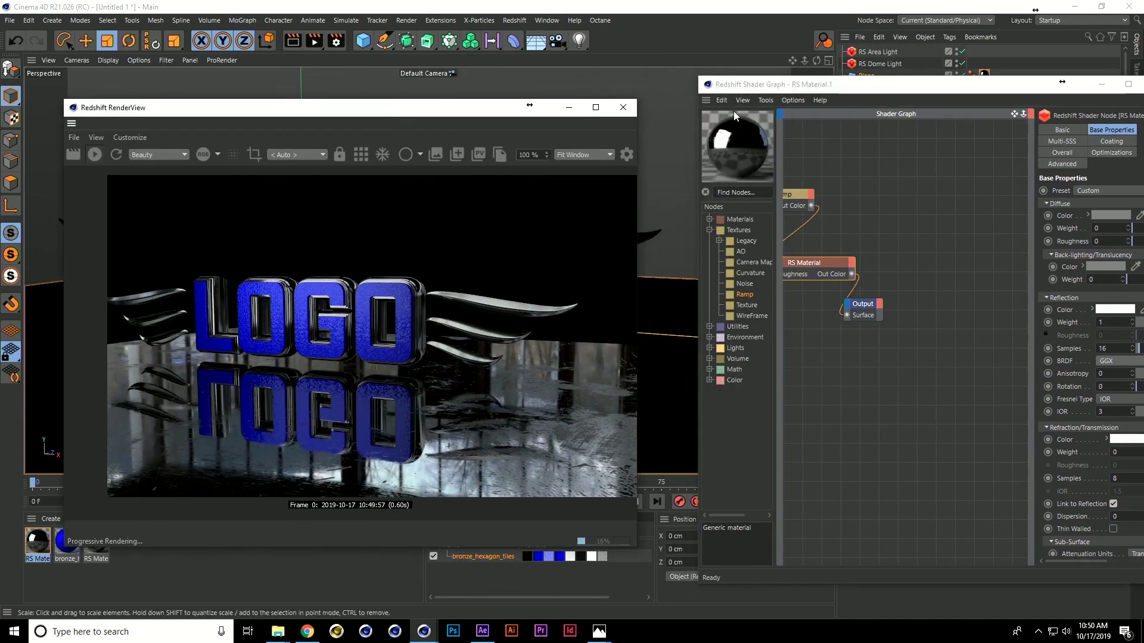
pyautogui.moveTo(807, 84); pyautogui.dragTo(751, 81)
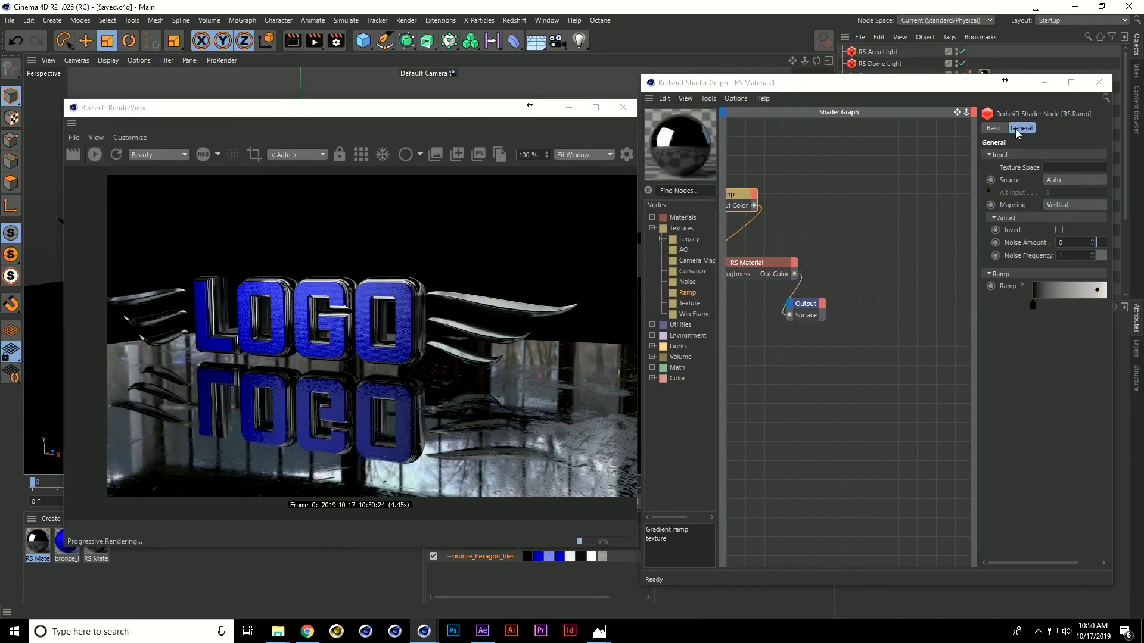
pyautogui.moveTo(951, 83); pyautogui.dragTo(888, 87)
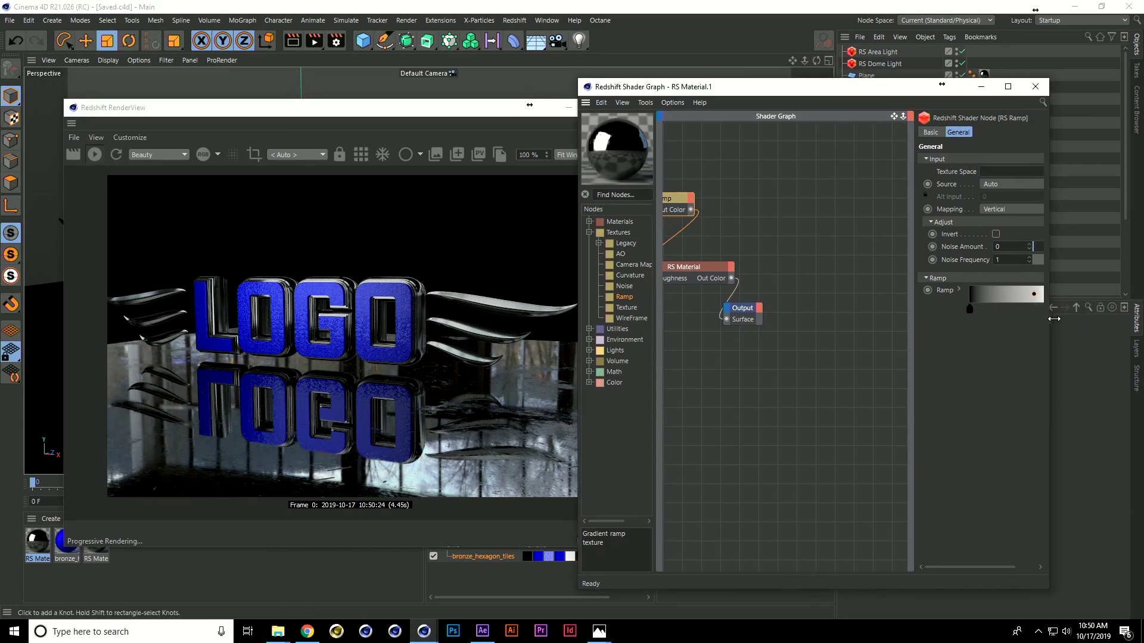
pyautogui.moveTo(1055, 318)
pyautogui.mouseDown()
pyautogui.moveTo(1128, 319)
pyautogui.moveTo(1041, 302)
pyautogui.mouseUp()
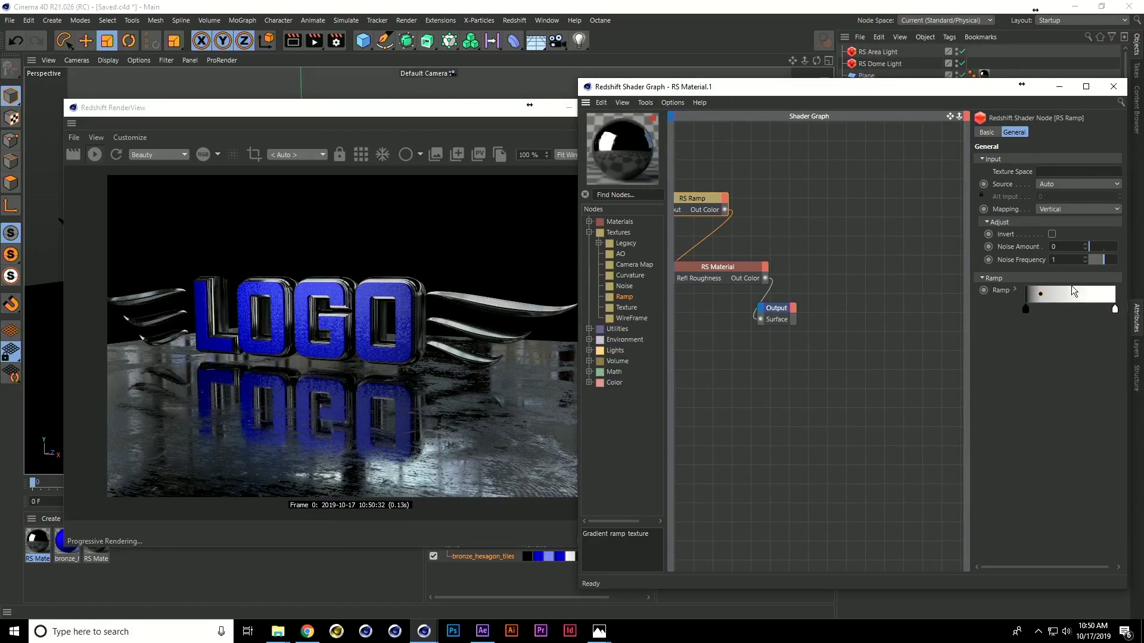
pyautogui.moveTo(1041, 299)
pyautogui.mouseDown()
pyautogui.moveTo(1128, 299)
pyautogui.moveTo(1036, 309)
pyautogui.mouseUp()
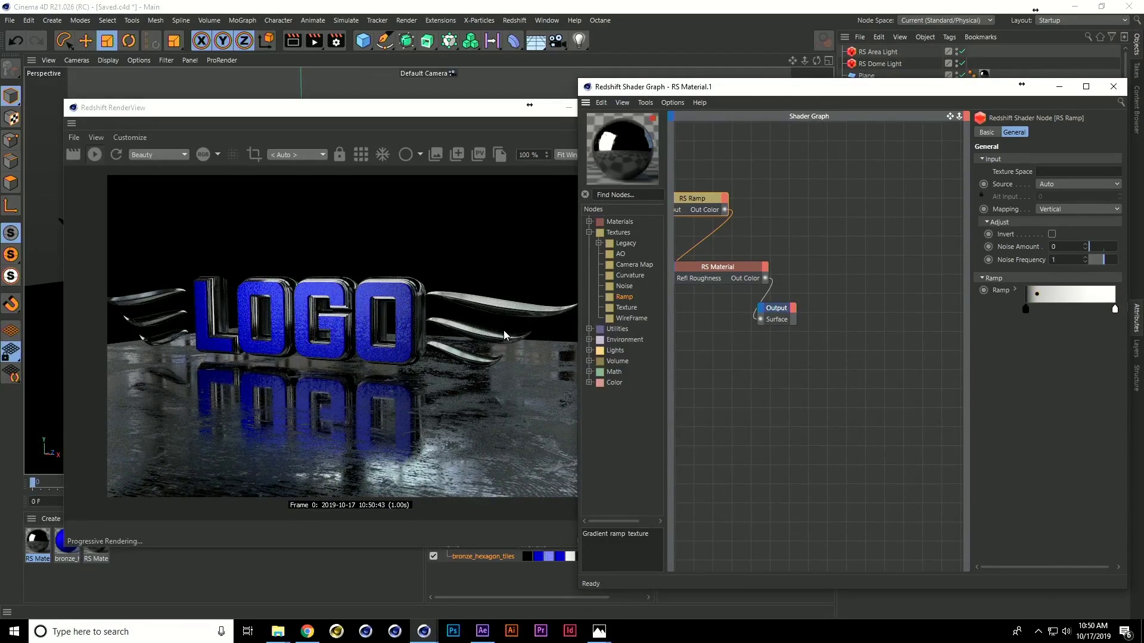
# - Brighten the ramp's black knot and shift the ramp bias to the right
pyautogui.doubleClick(1026, 308)
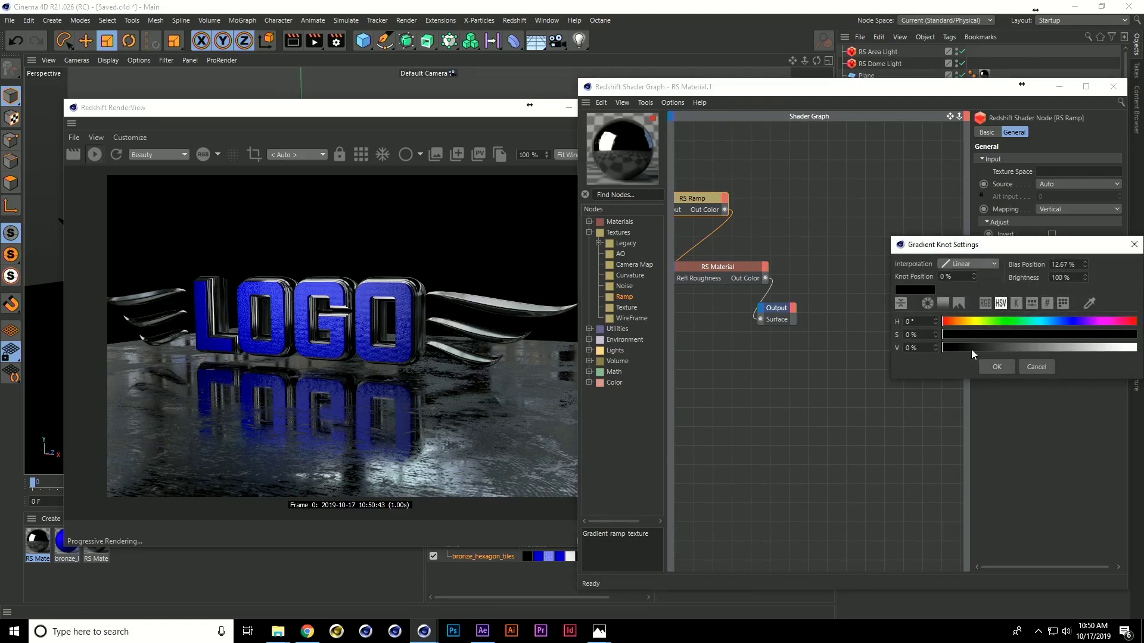
pyautogui.moveTo(972, 349); pyautogui.dragTo(981, 349)
pyautogui.click(996, 367)
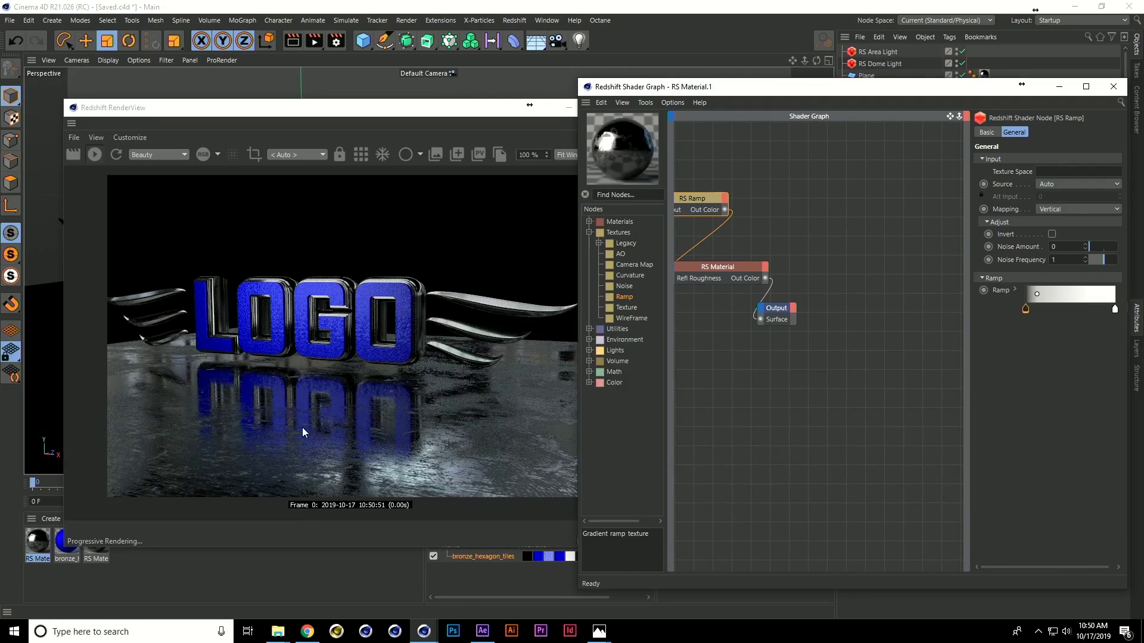
pyautogui.moveTo(1037, 294)
pyautogui.mouseDown()
pyautogui.moveTo(1055, 295)
pyautogui.moveTo(1038, 294)
pyautogui.mouseUp()
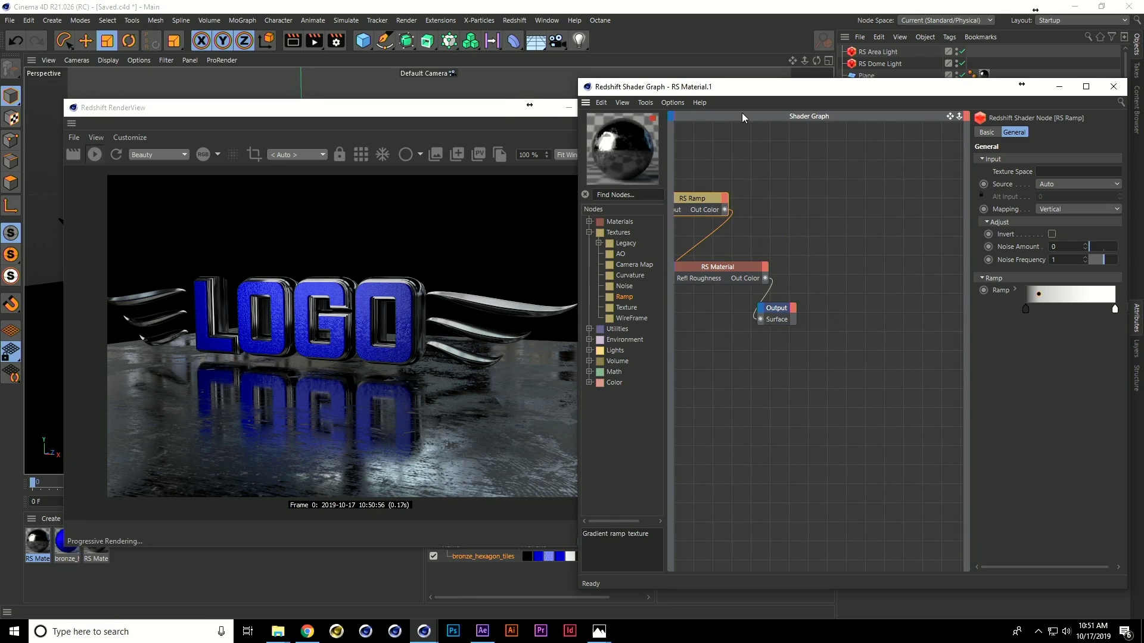
# - Close the shader graph to leave the RenderView showing the LOGO reflected in the floor
pyautogui.moveTo(955, 89); pyautogui.dragTo(778, 79)
pyautogui.click(875, 76)
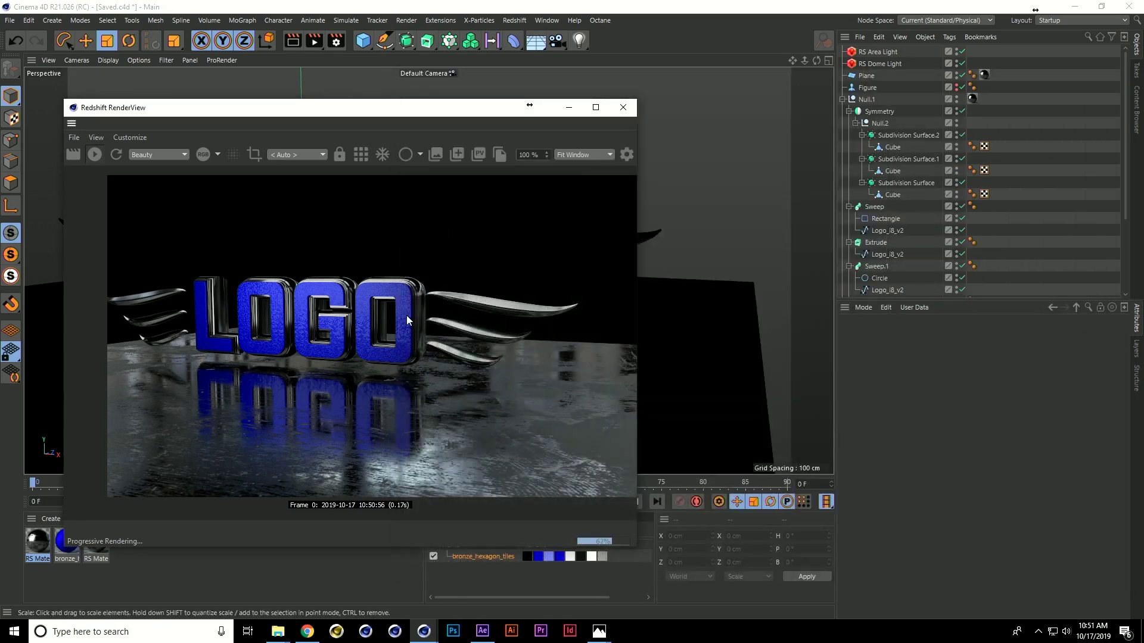
pyautogui.scroll(2, 383, 260)
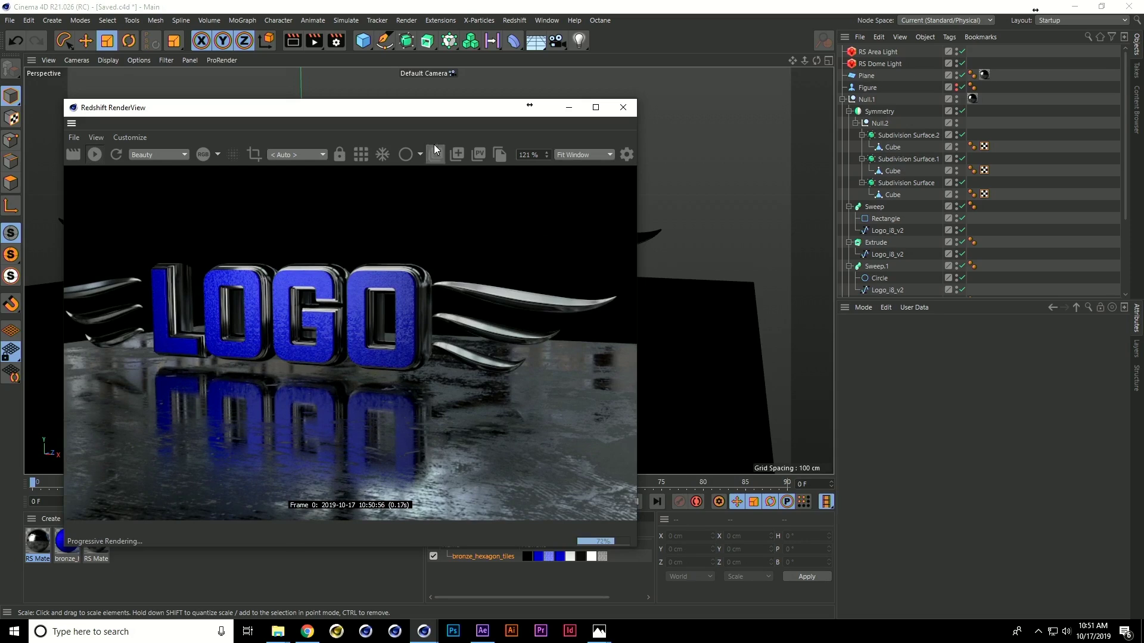
# - Close the render preview and create a new Redshift material from the Material Manager
pyautogui.click(623, 108)
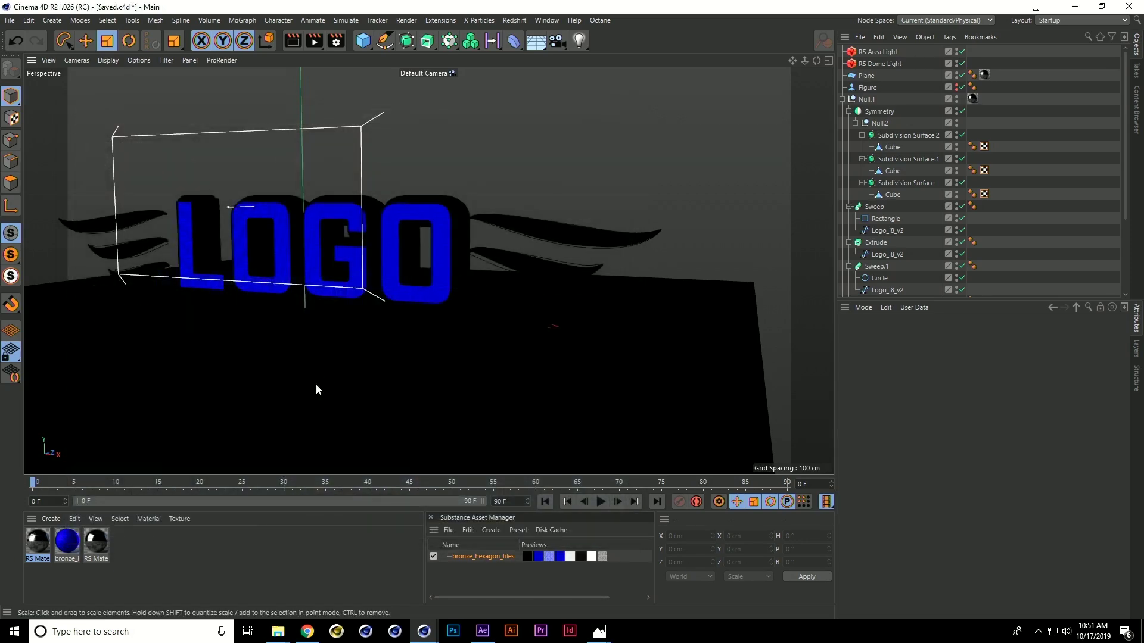
pyautogui.click(48, 519)
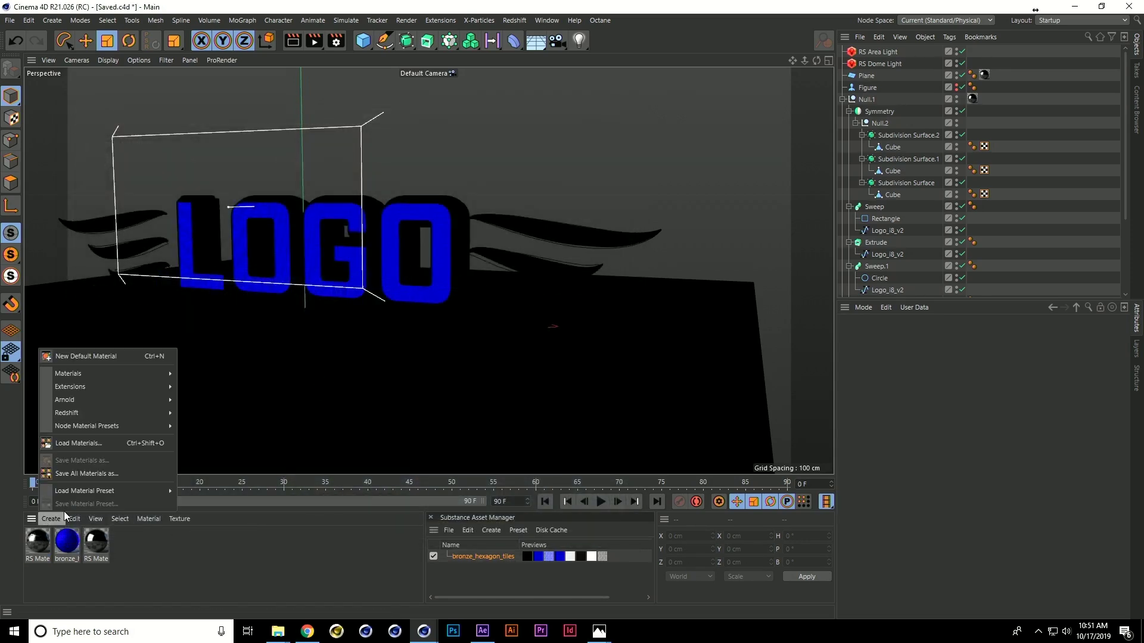
pyautogui.moveTo(83, 412)
pyautogui.moveTo(206, 414)
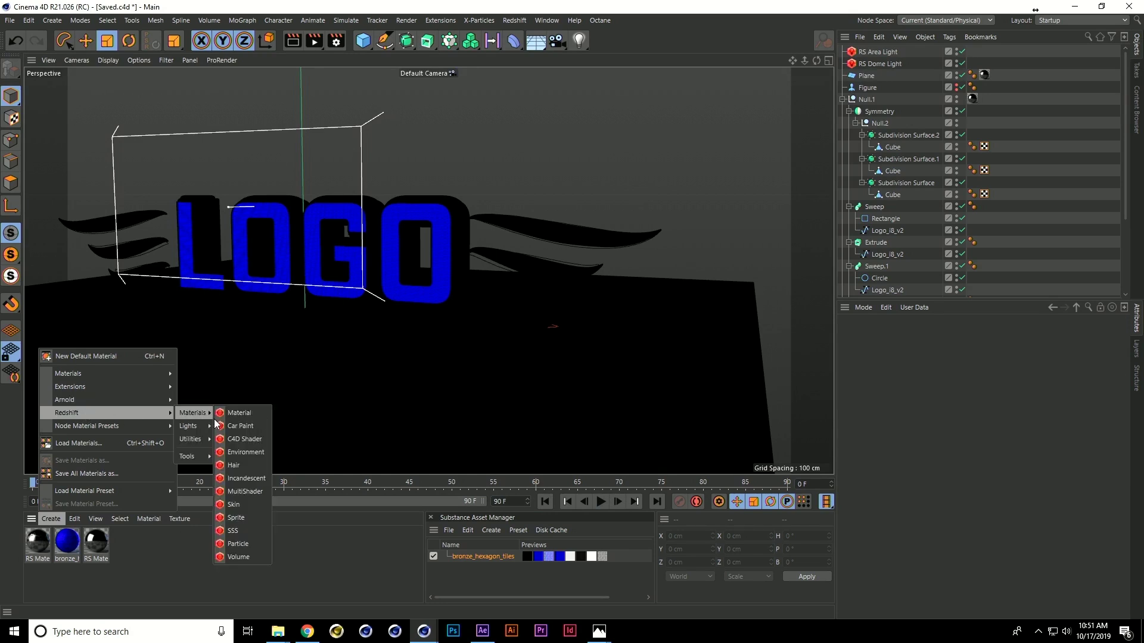
pyautogui.click(248, 416)
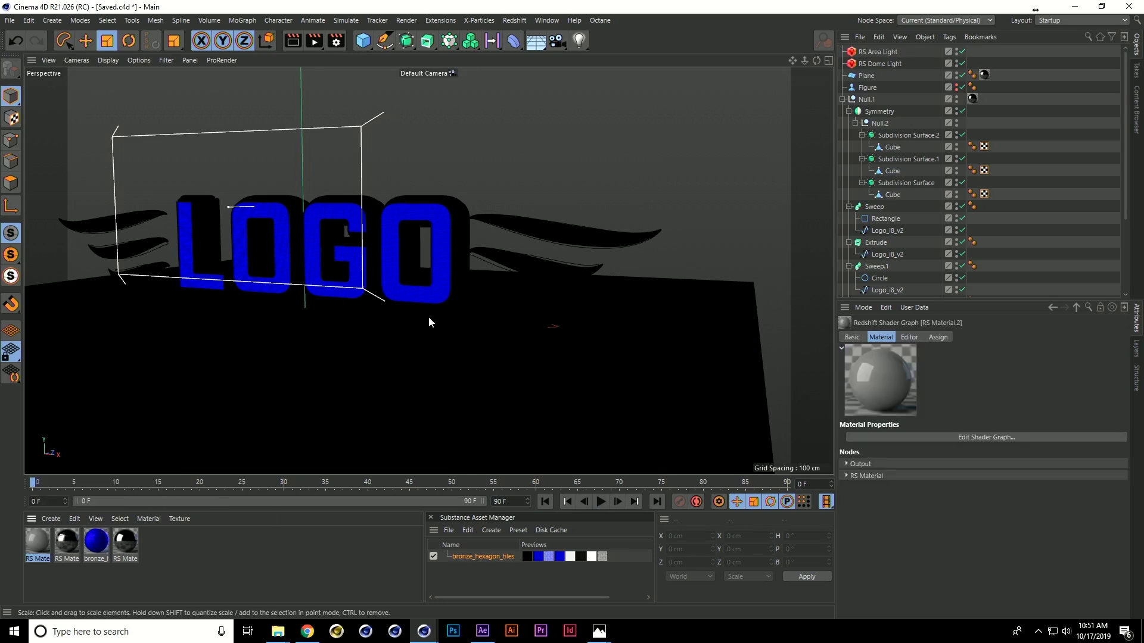
# - Open RS Material.2's shader graph and reposition its RS Material node
pyautogui.doubleClick(37, 540)
pyautogui.click(548, 188)
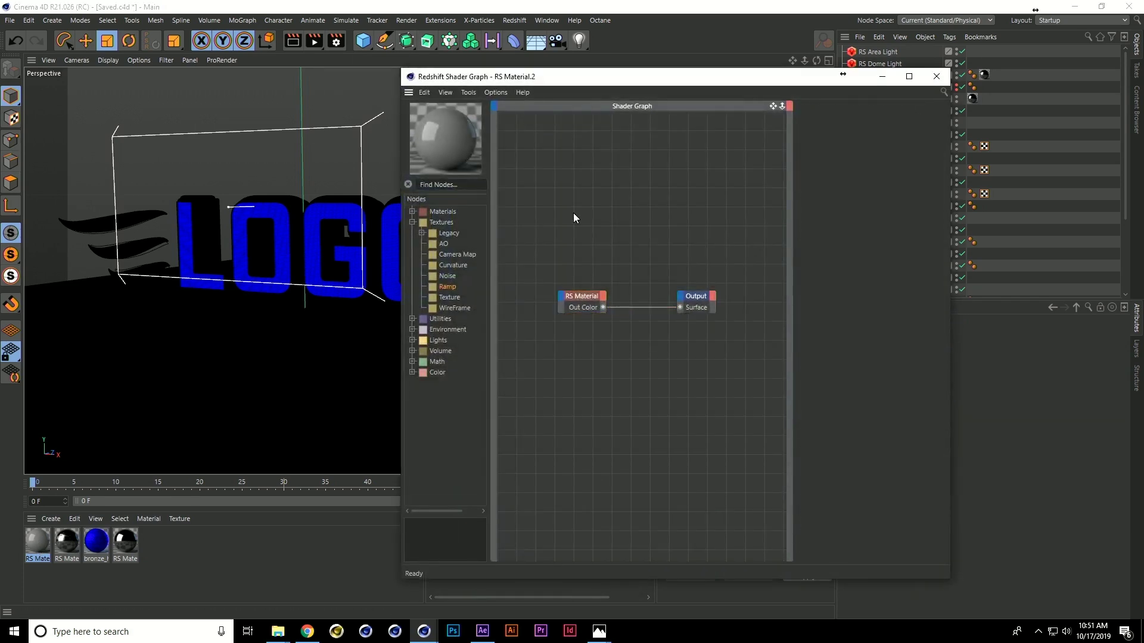
pyautogui.moveTo(581, 301); pyautogui.dragTo(592, 233)
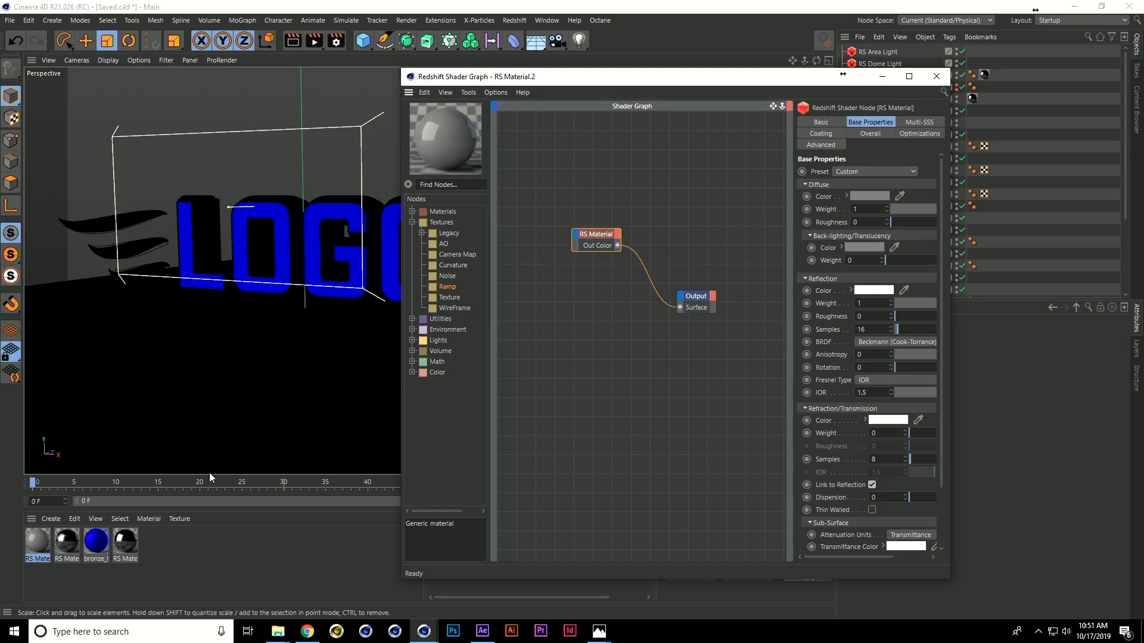
pyautogui.click(48, 519)
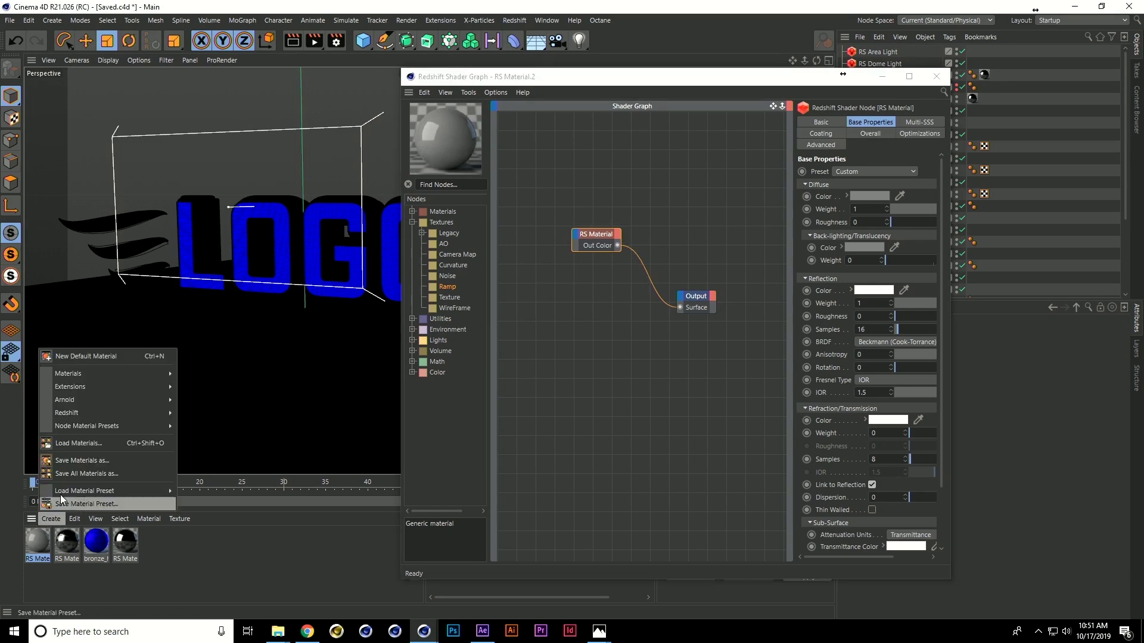
pyautogui.moveTo(99, 411)
pyautogui.moveTo(202, 417)
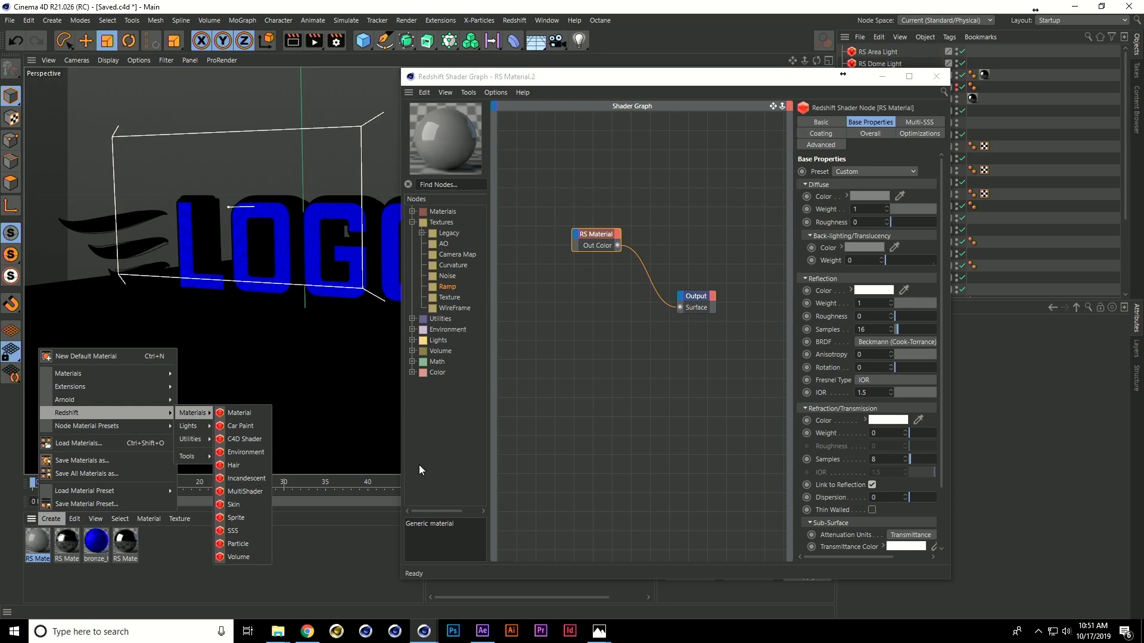
pyautogui.click(616, 395)
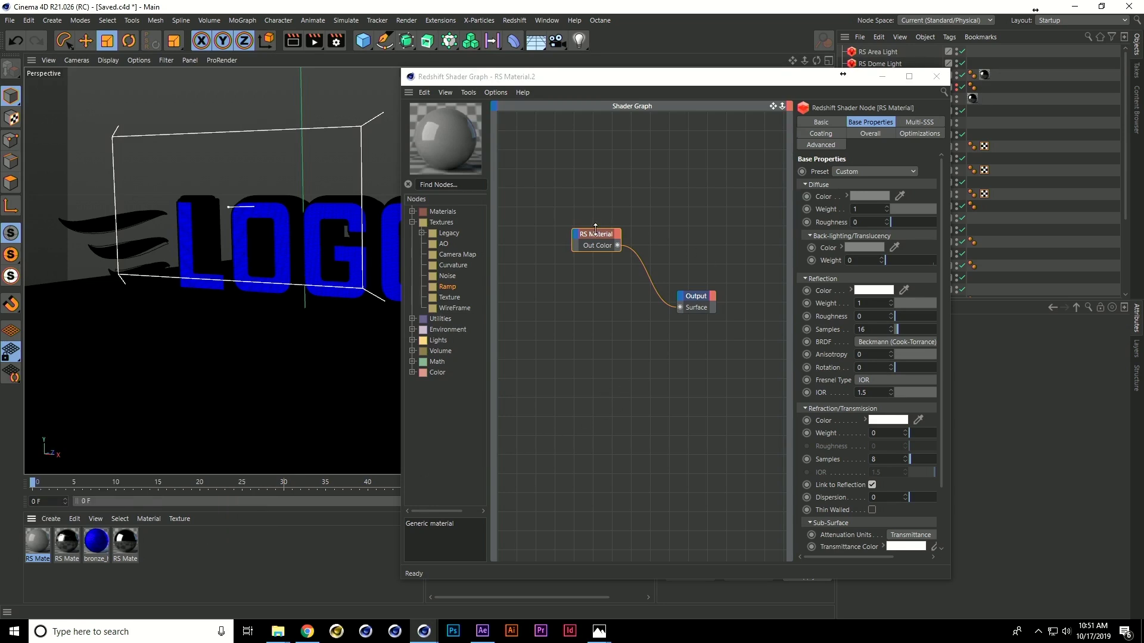
# - Set the RS Material's emission colour to pure white
pyautogui.click(871, 134)
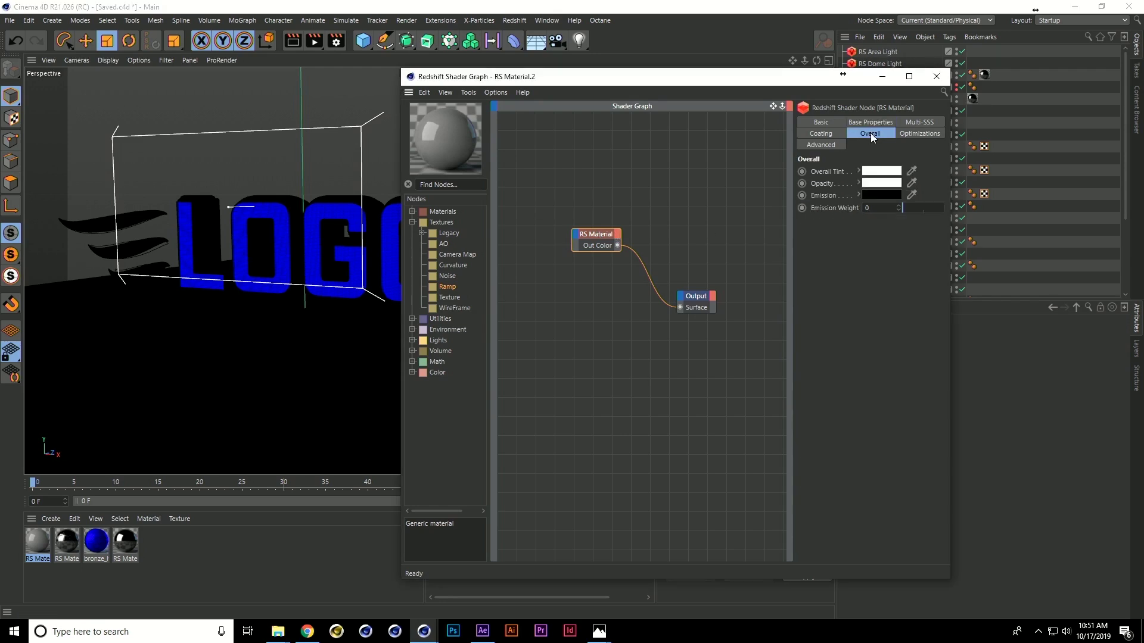
pyautogui.click(875, 208)
pyautogui.click(885, 195)
pyautogui.moveTo(930, 216); pyautogui.dragTo(1035, 222)
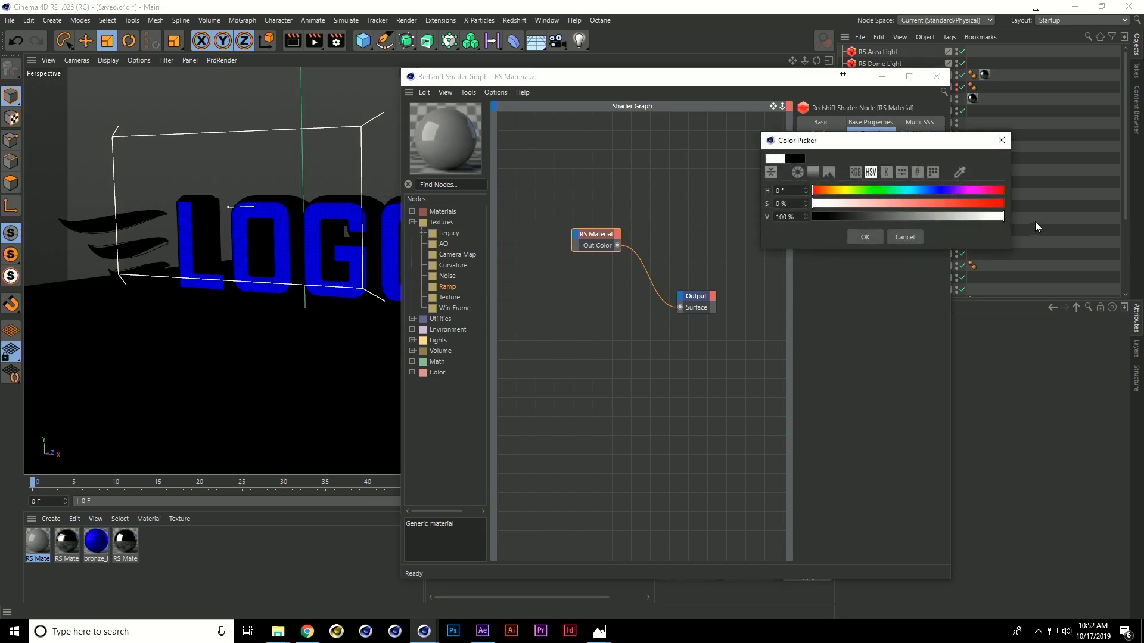
pyautogui.click(867, 236)
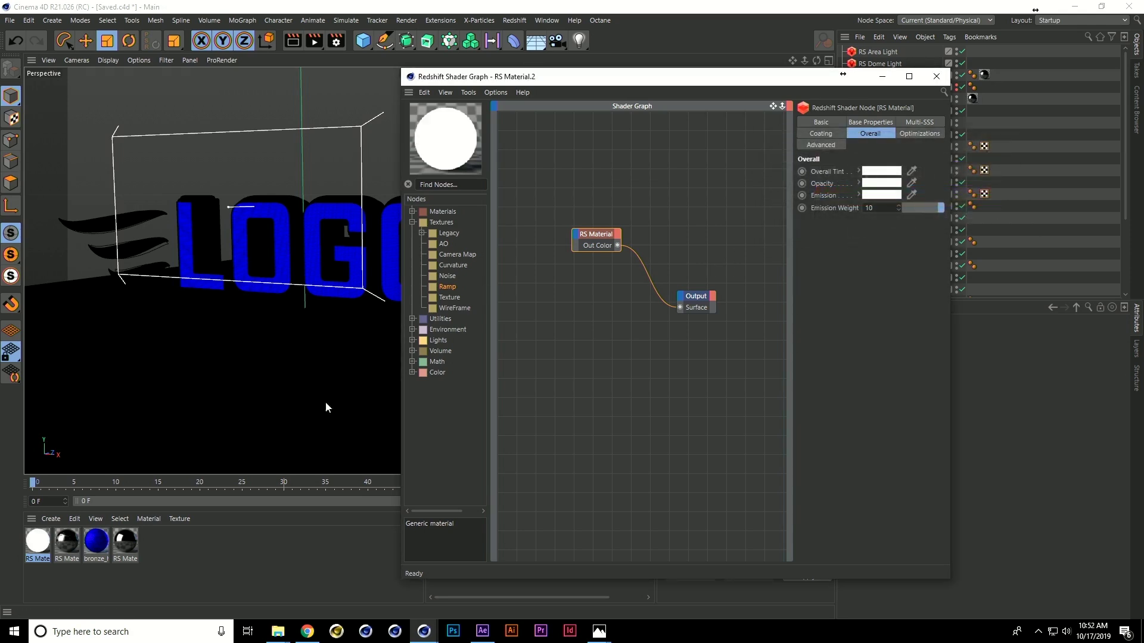
# - Apply the material to the LOGO and start a Redshift RenderView progressive render
pyautogui.moveTo(47, 539); pyautogui.dragTo(198, 219)
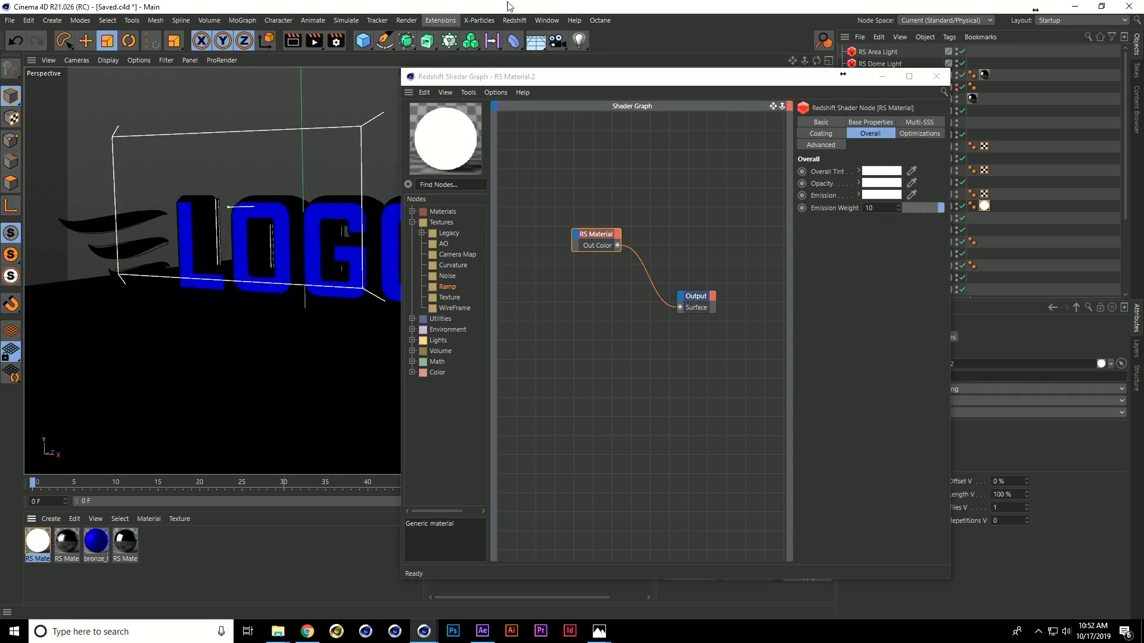
pyautogui.click(514, 21)
pyautogui.click(542, 113)
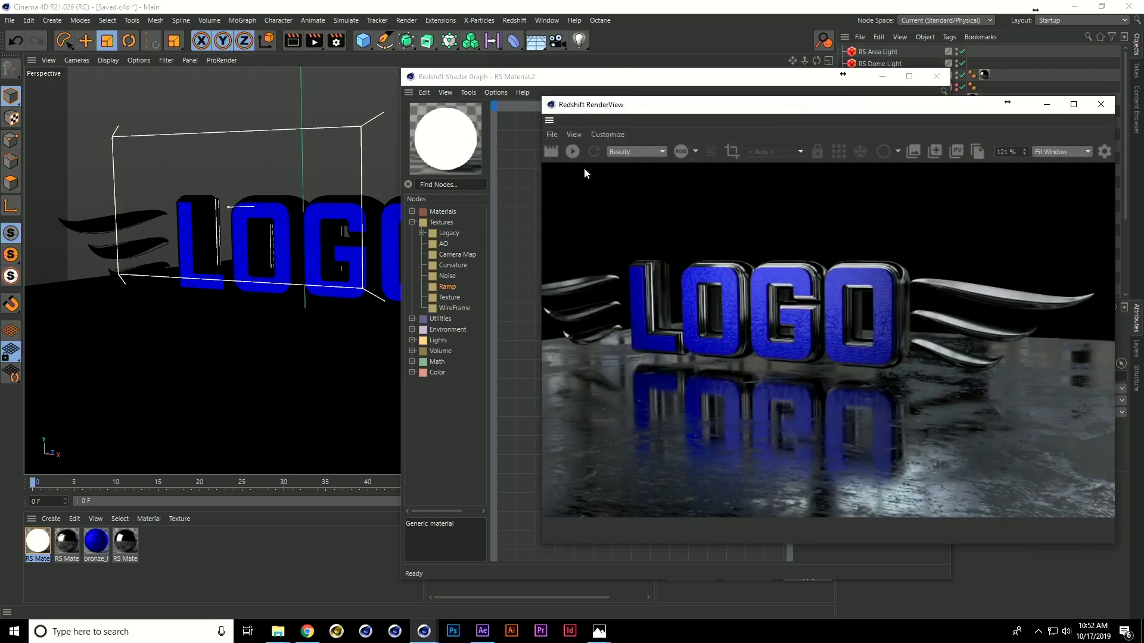
pyautogui.click(574, 151)
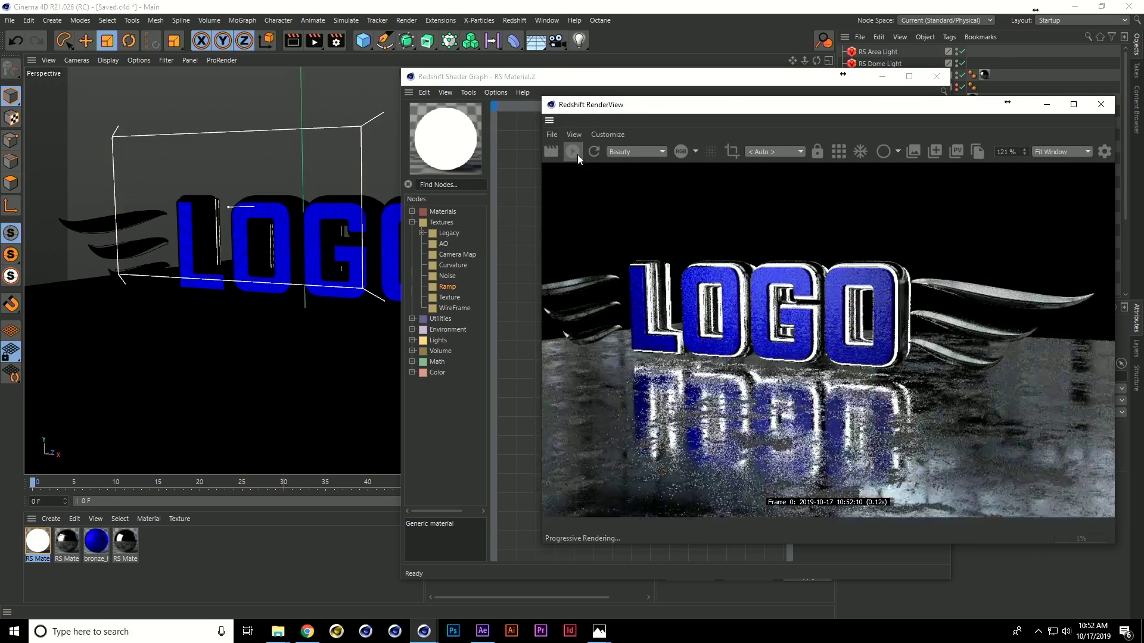
# - Set Emission Weight to 5, then settle on 2
pyautogui.moveTo(765, 108); pyautogui.dragTo(298, 101)
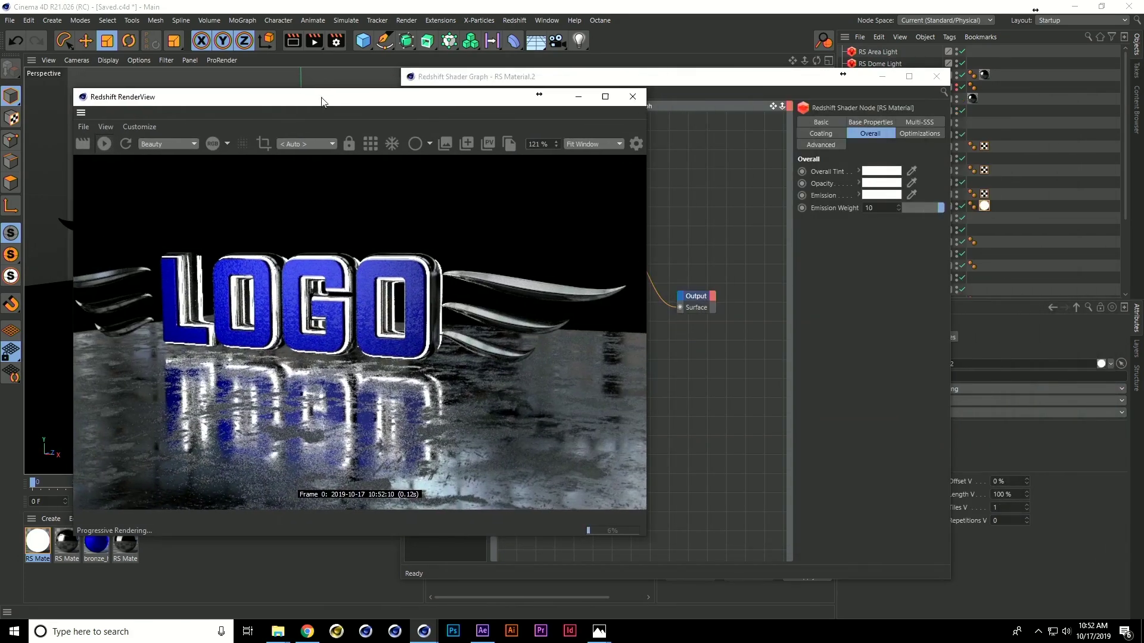
pyautogui.doubleClick(886, 205)
pyautogui.write('5')
pyautogui.press('Return')
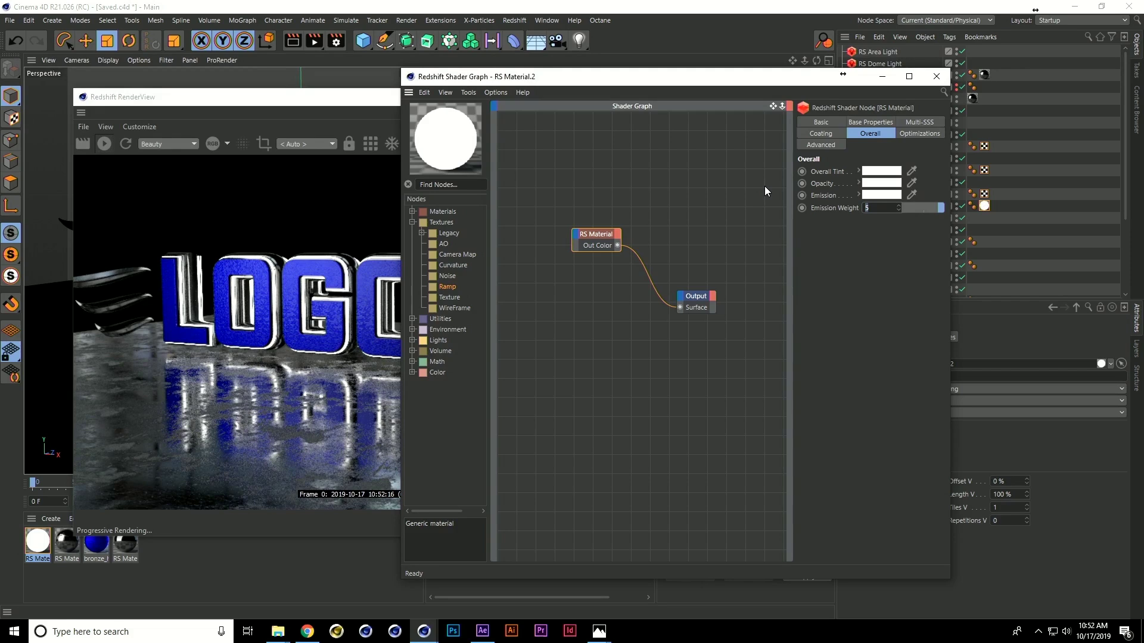
pyautogui.write('2')
pyautogui.press('Return')
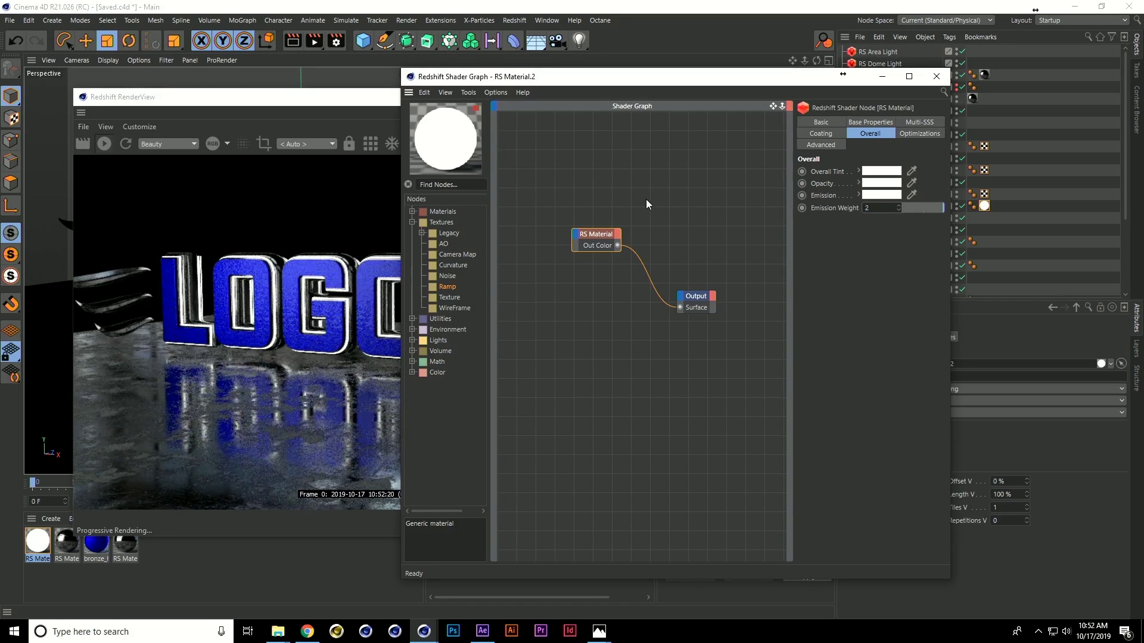
pyautogui.click(653, 192)
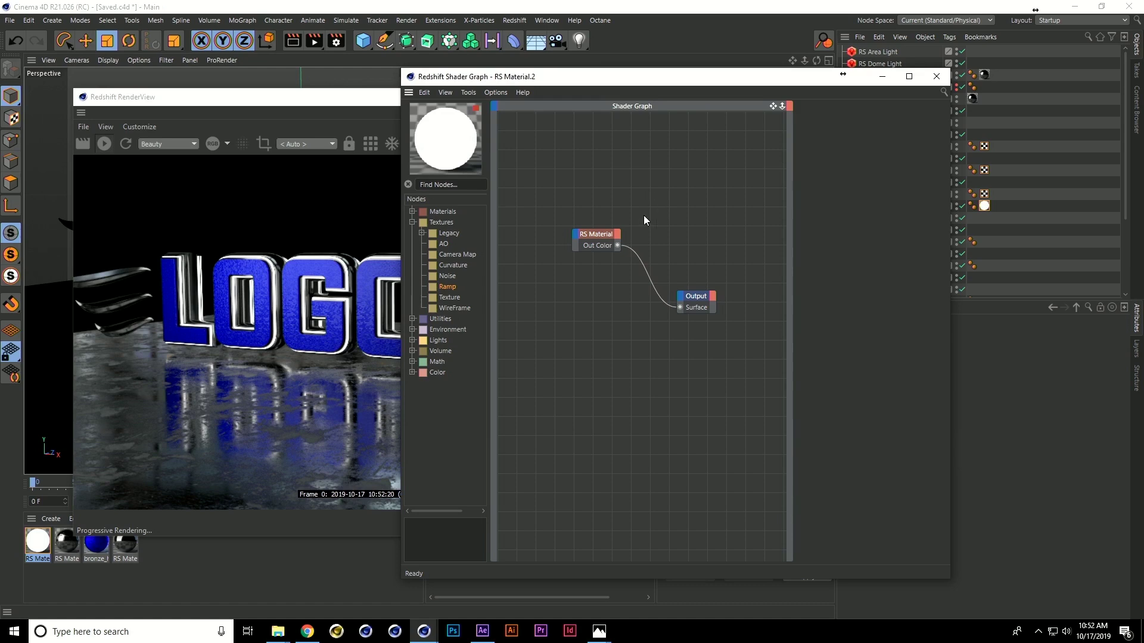
# - Raise the RS Material's Coating Weight from 0 to 1 and expand the Utilities node group
pyautogui.click(608, 234)
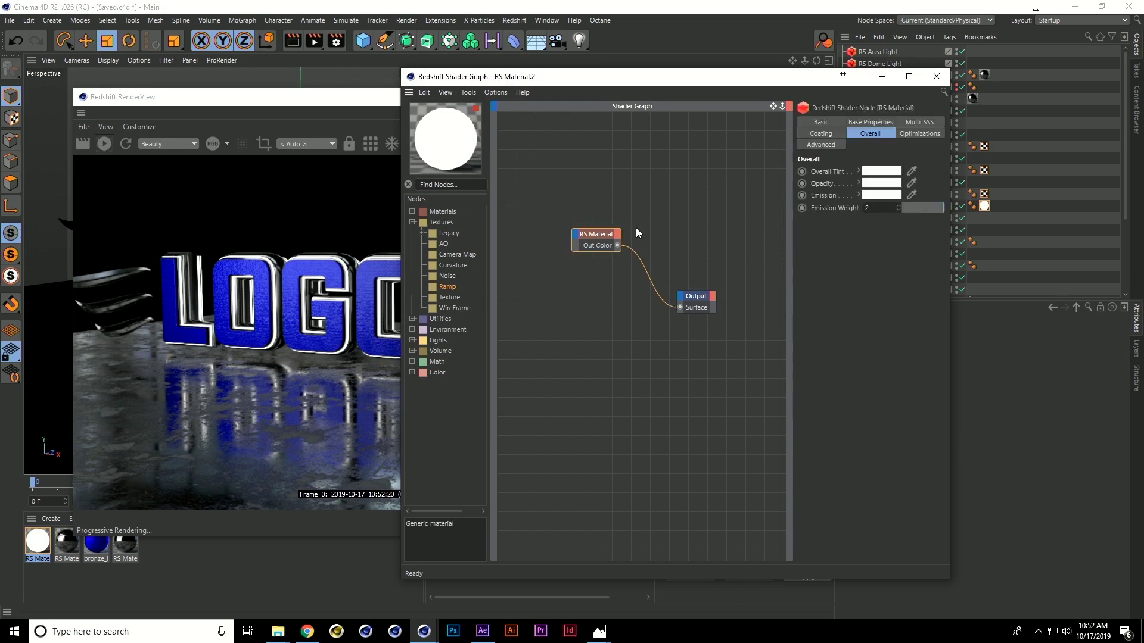
pyautogui.click(820, 134)
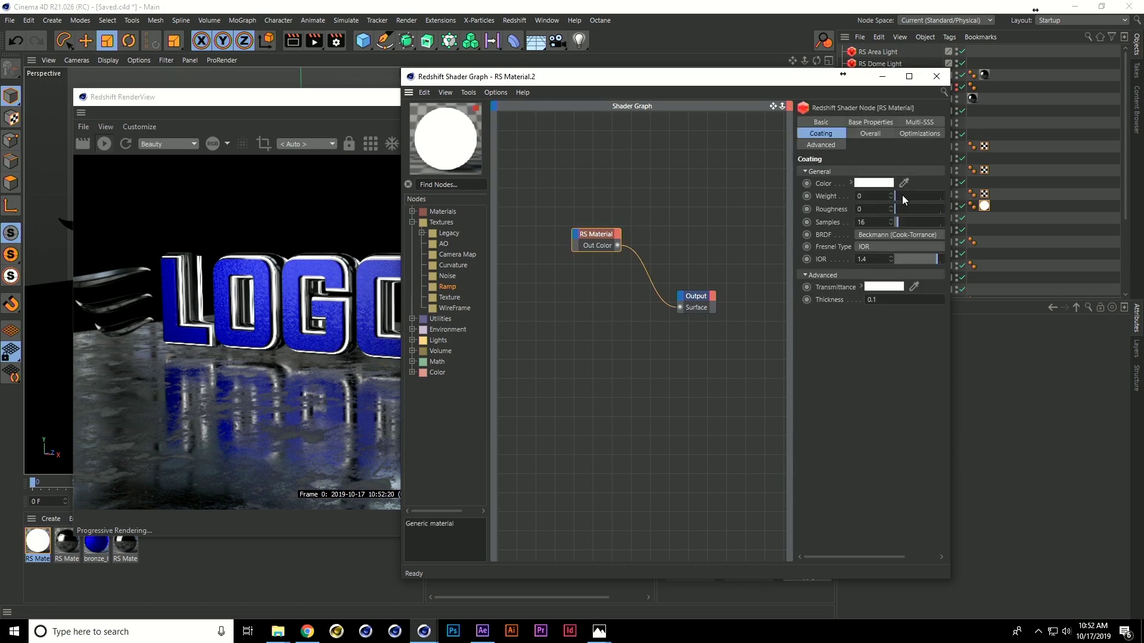
pyautogui.moveTo(903, 195); pyautogui.dragTo(946, 198)
pyautogui.click(412, 319)
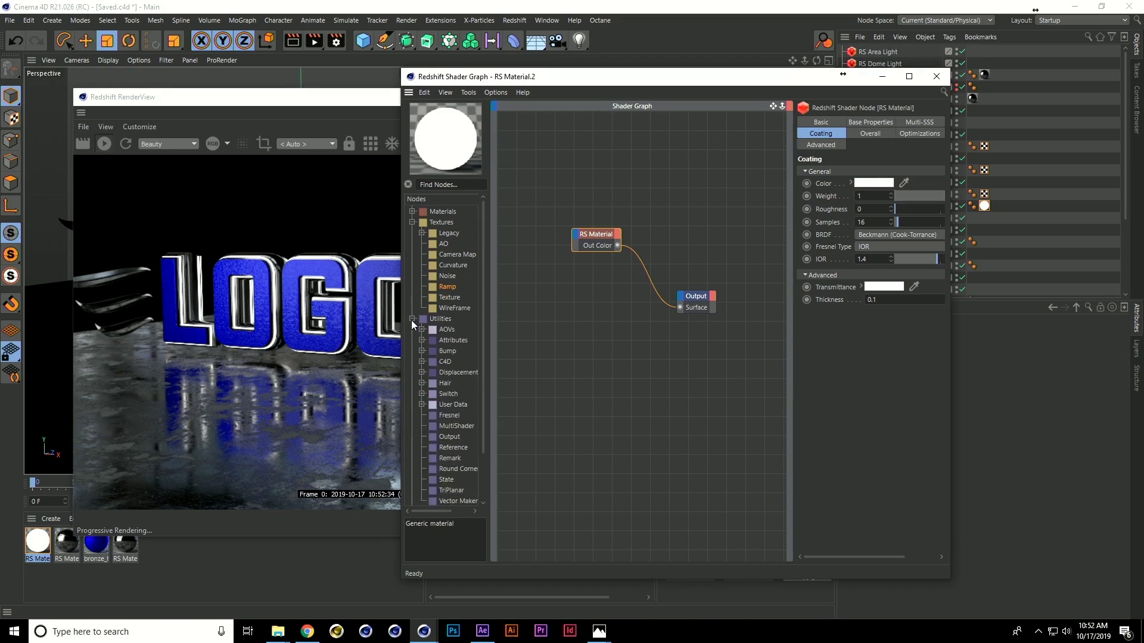
# - Add an RS Fresnel node to the graph and set its Curve Falloff to 2
pyautogui.click(453, 416)
pyautogui.click(524, 157)
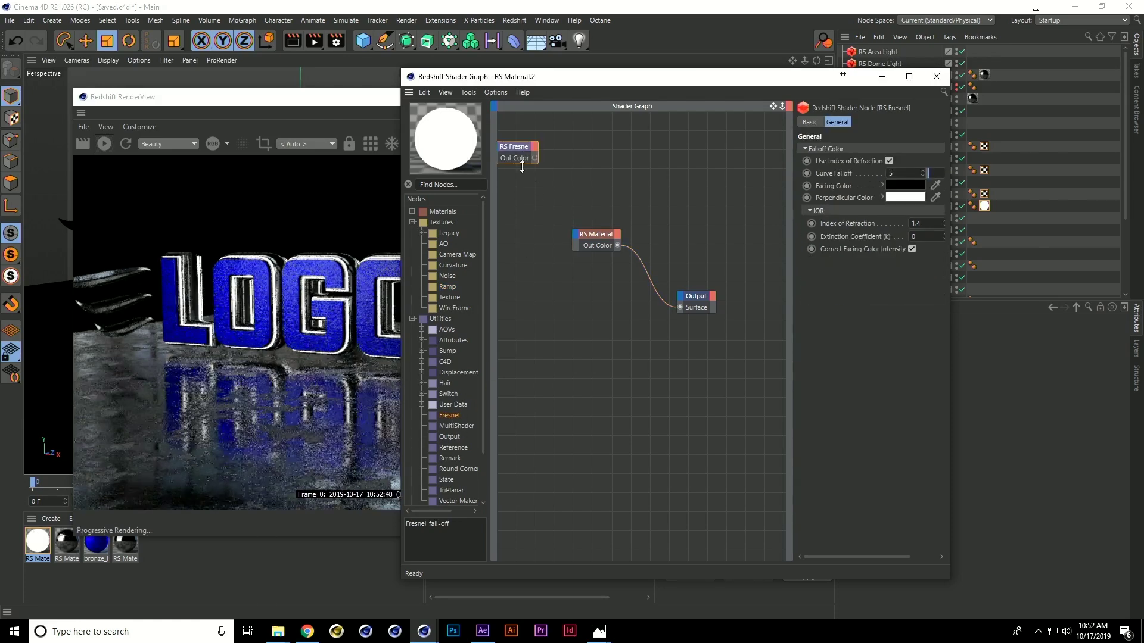
pyautogui.click(592, 237)
pyautogui.click(867, 123)
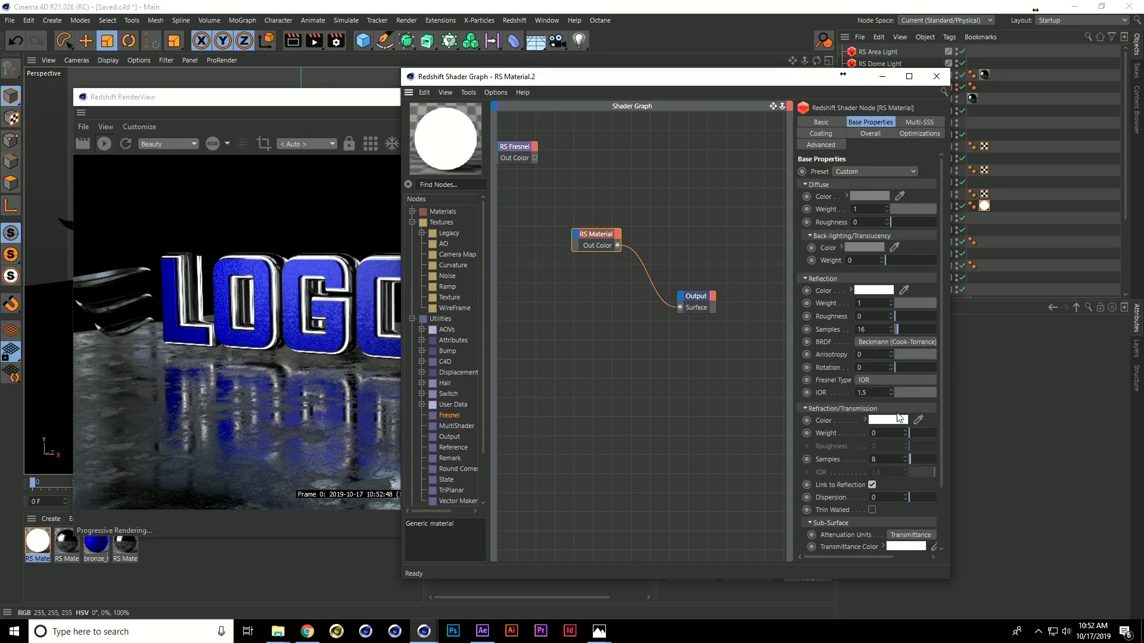
pyautogui.click(516, 145)
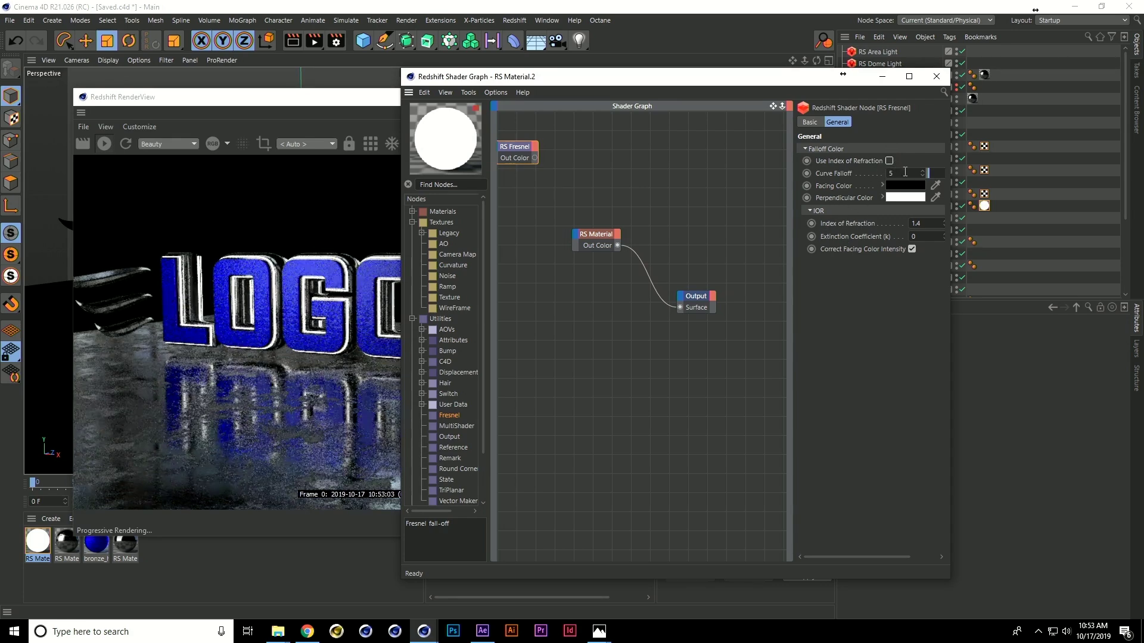
pyautogui.moveTo(905, 173); pyautogui.dragTo(835, 177)
pyautogui.write('2')
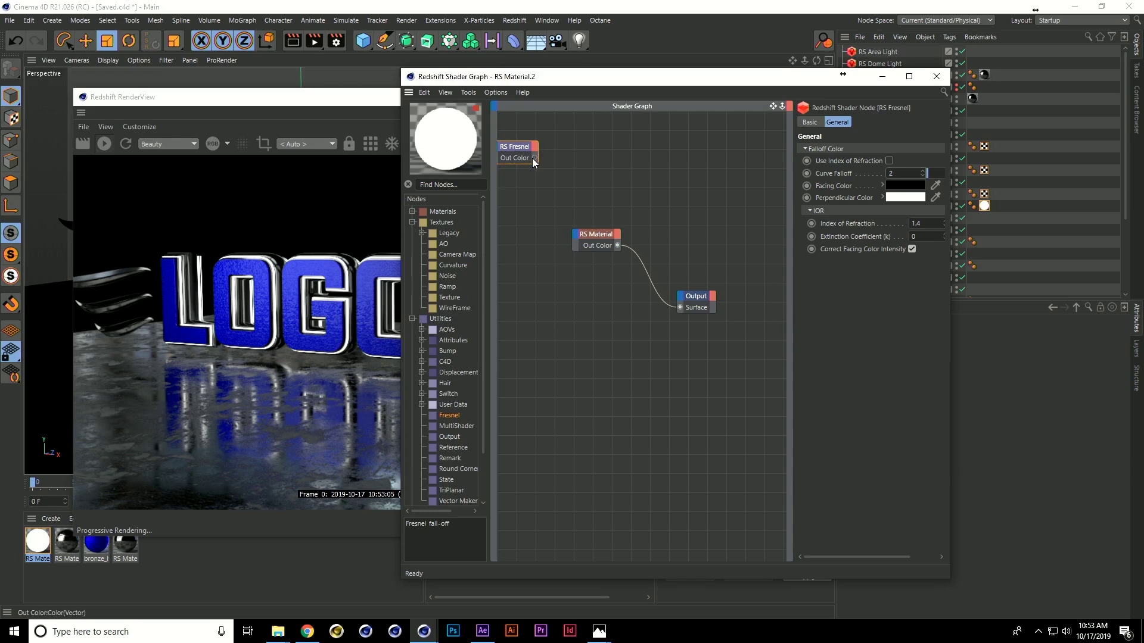
# - Drag the Fresnel's Out Color onto the RS Material node
pyautogui.moveTo(533, 159); pyautogui.dragTo(554, 181)
pyautogui.moveTo(567, 220); pyautogui.dragTo(578, 234)
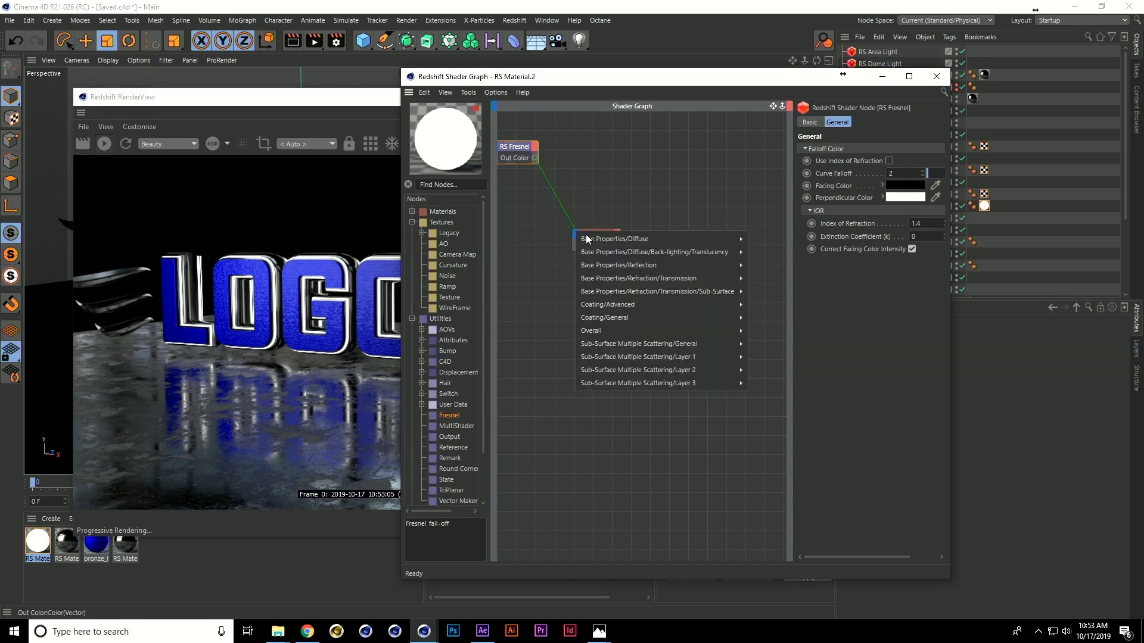
pyautogui.moveTo(662, 241)
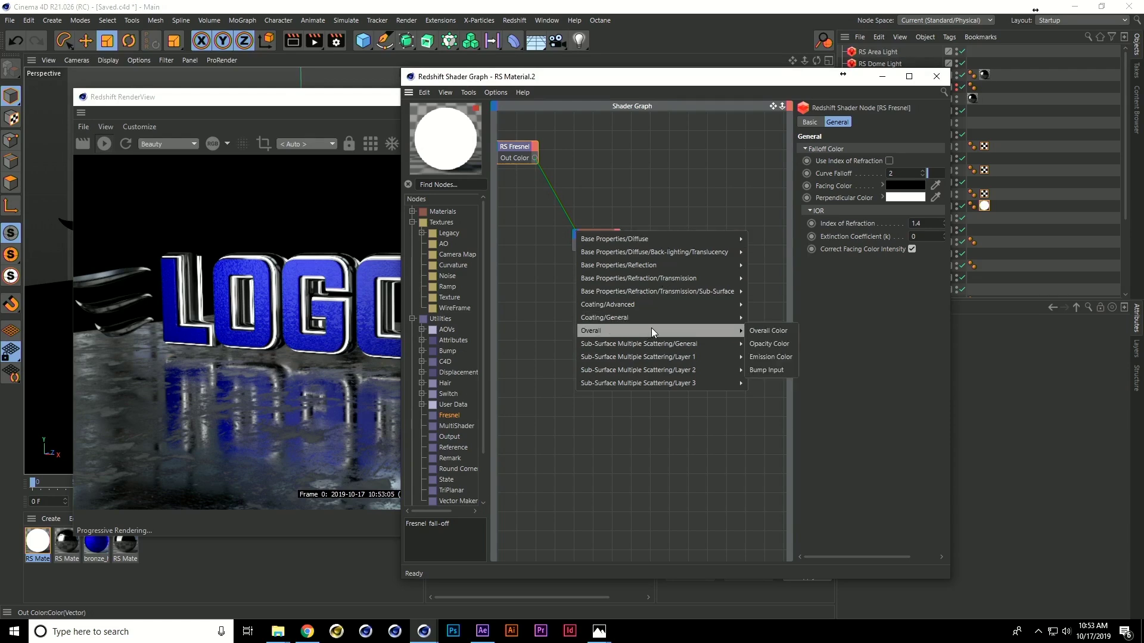
# - Connect the Fresnel output to the RS Material's Emission Color and tidy the node layout
pyautogui.moveTo(713, 329)
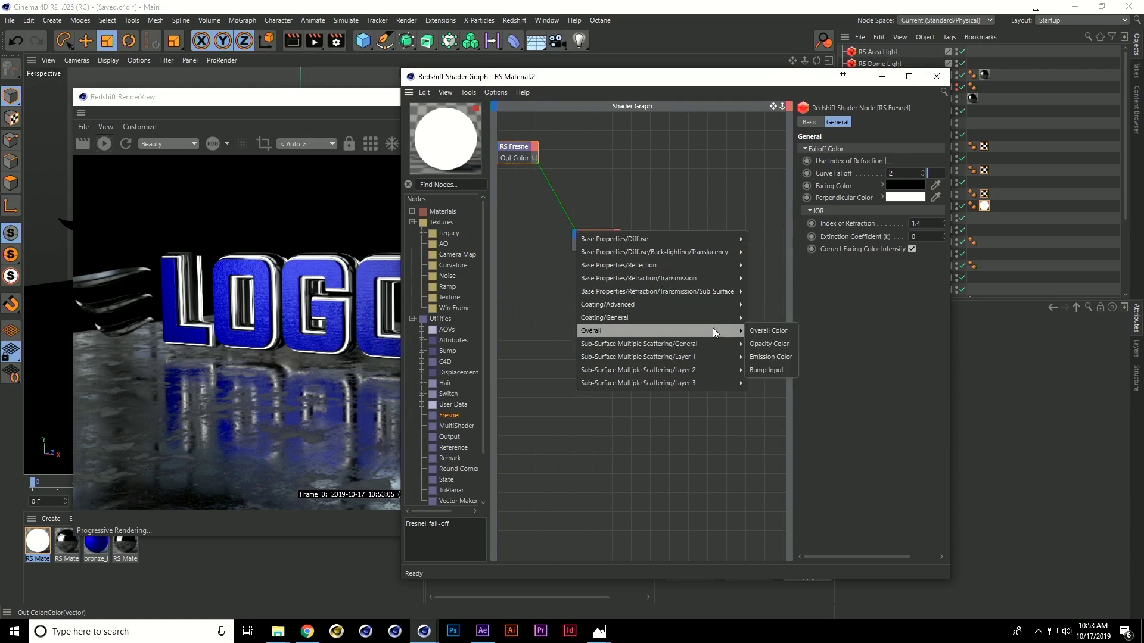
pyautogui.click(774, 356)
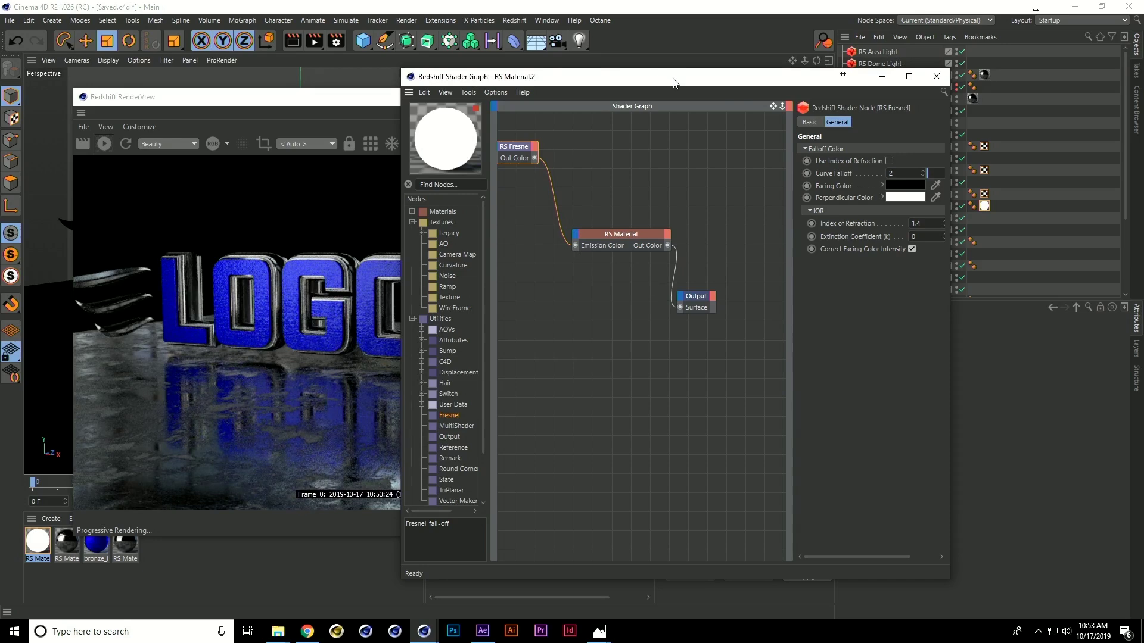
pyautogui.moveTo(674, 82); pyautogui.dragTo(640, 83)
pyautogui.moveTo(580, 238); pyautogui.dragTo(589, 214)
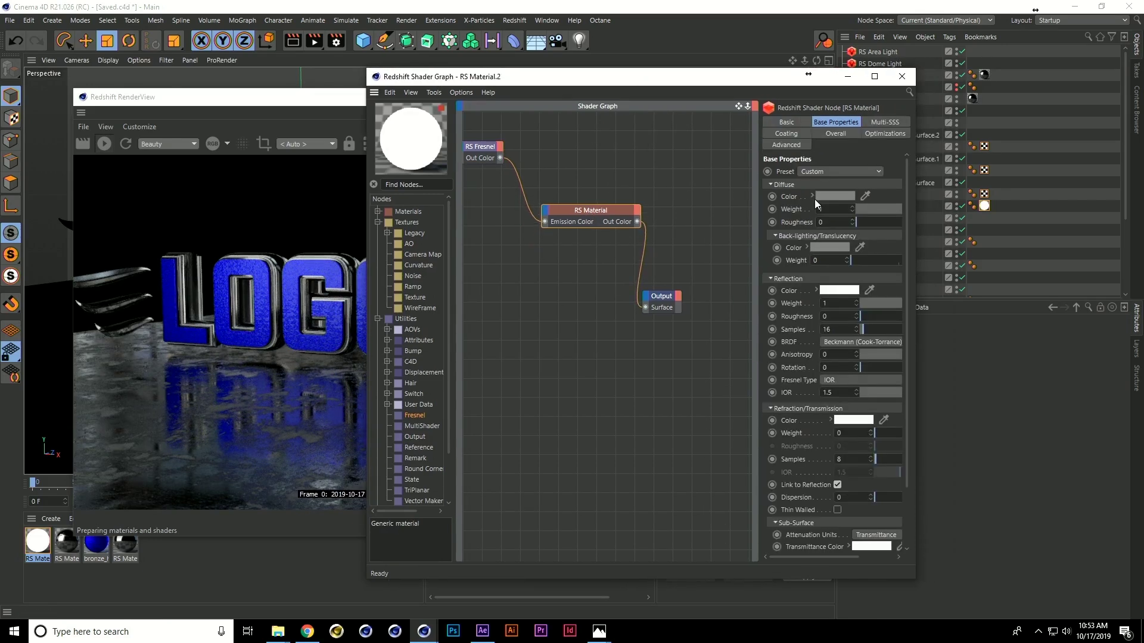
# - Set the RS Fresnel facing colour to a deep bright blue
pyautogui.click(479, 148)
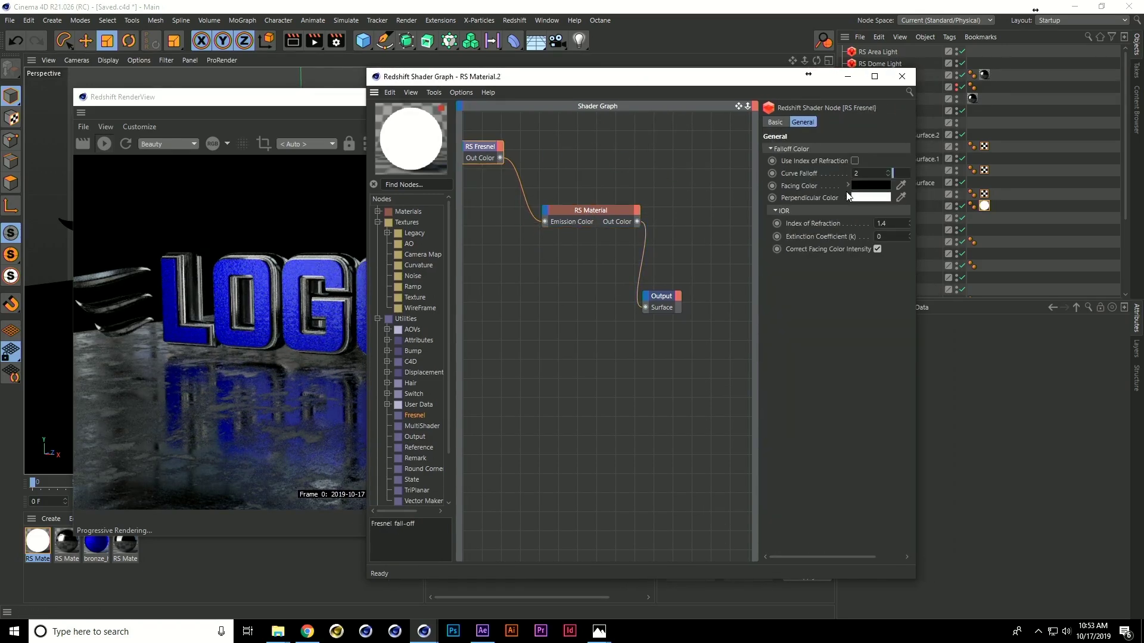
pyautogui.click(869, 184)
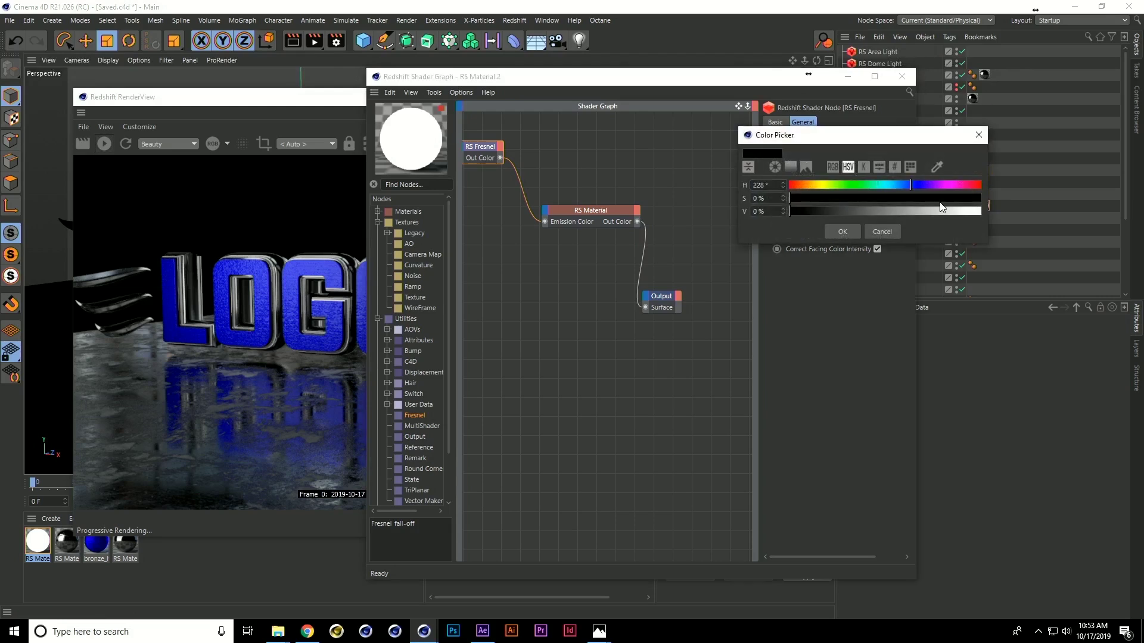
pyautogui.moveTo(894, 203); pyautogui.dragTo(971, 199)
pyautogui.click(843, 231)
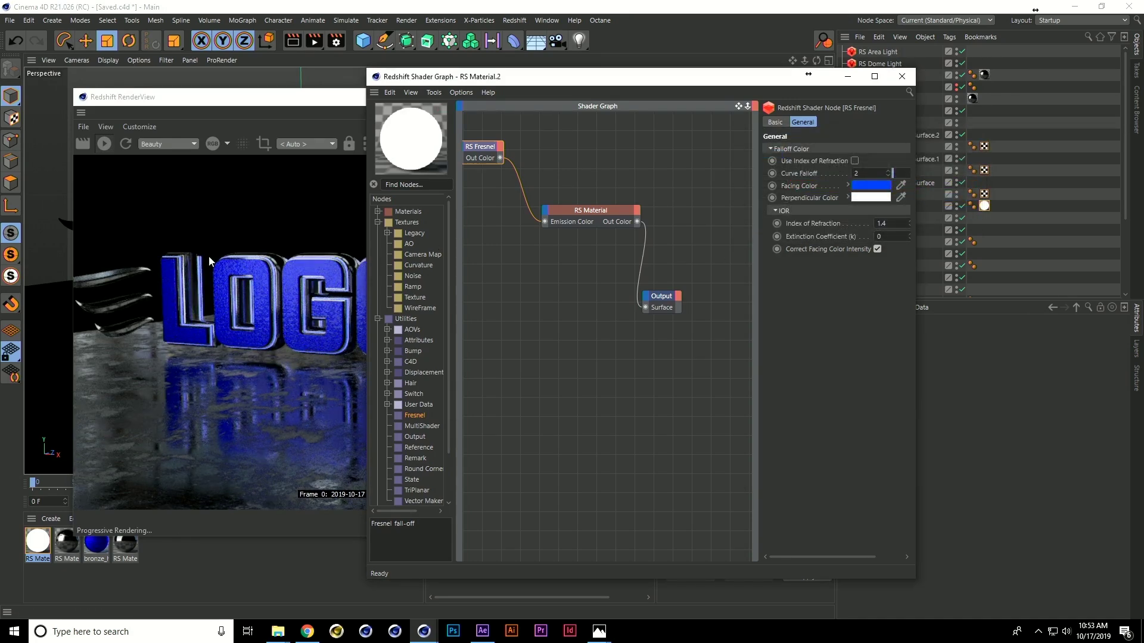
# - Set the RS Material's Emission Weight to 4, then 5
pyautogui.click(592, 216)
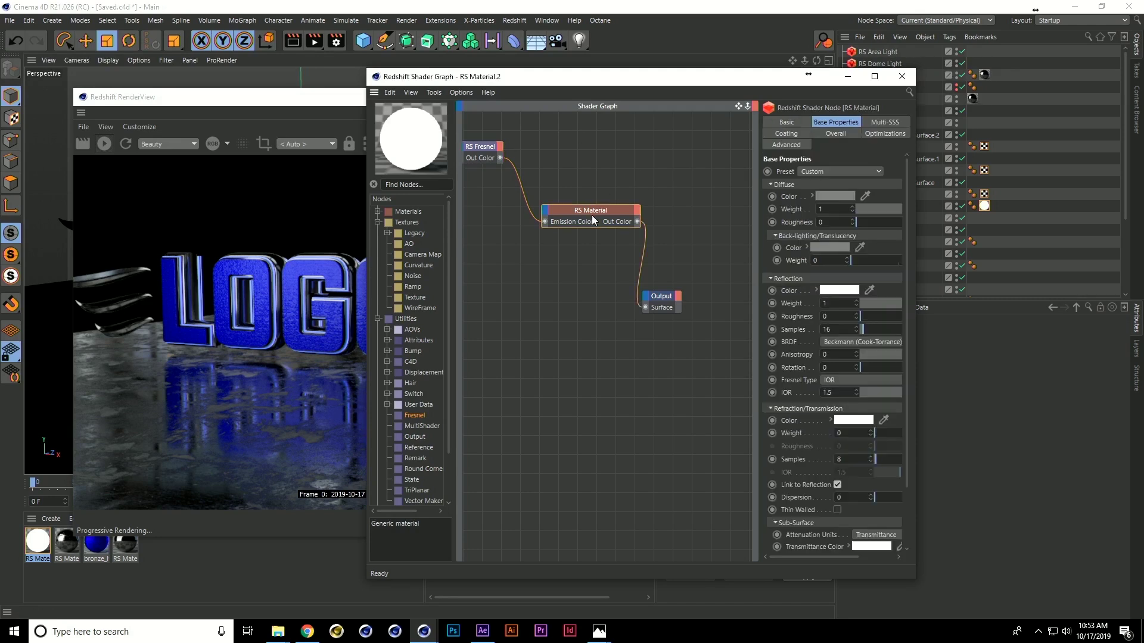
pyautogui.click(883, 134)
pyautogui.click(840, 135)
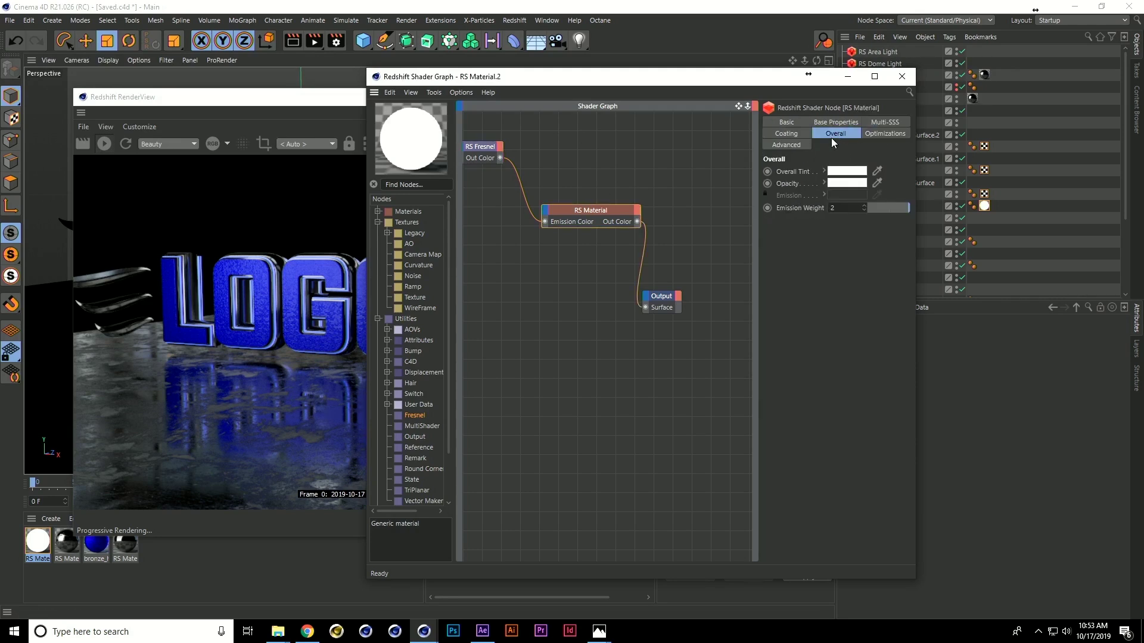
pyautogui.doubleClick(851, 208)
pyautogui.write('4')
pyautogui.press('Return')
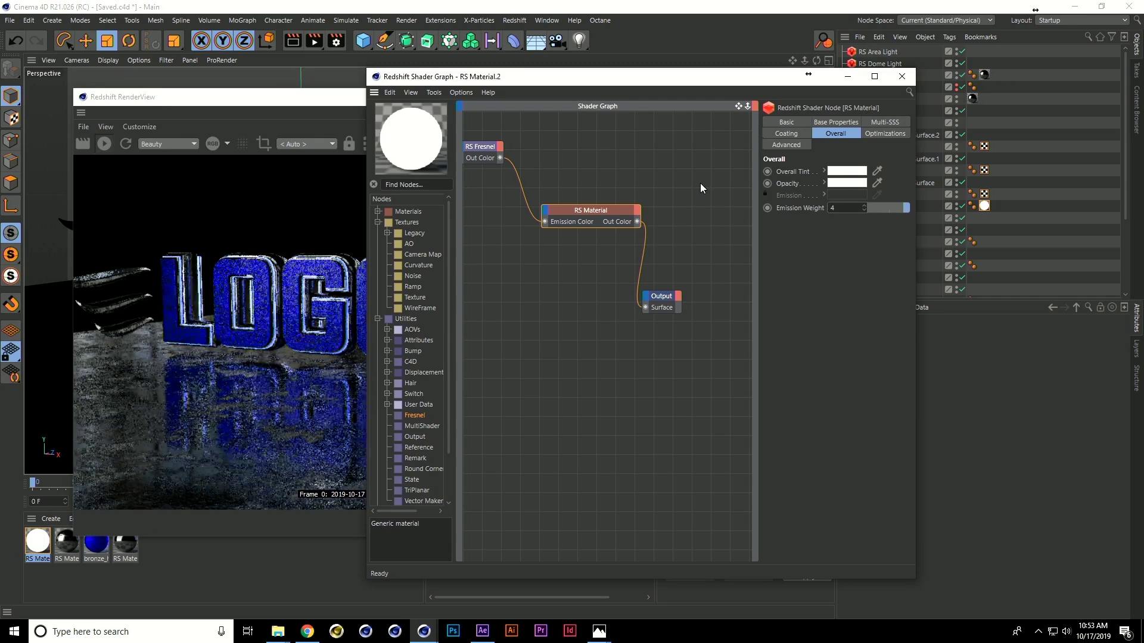
pyautogui.write('5')
pyautogui.press('Return')
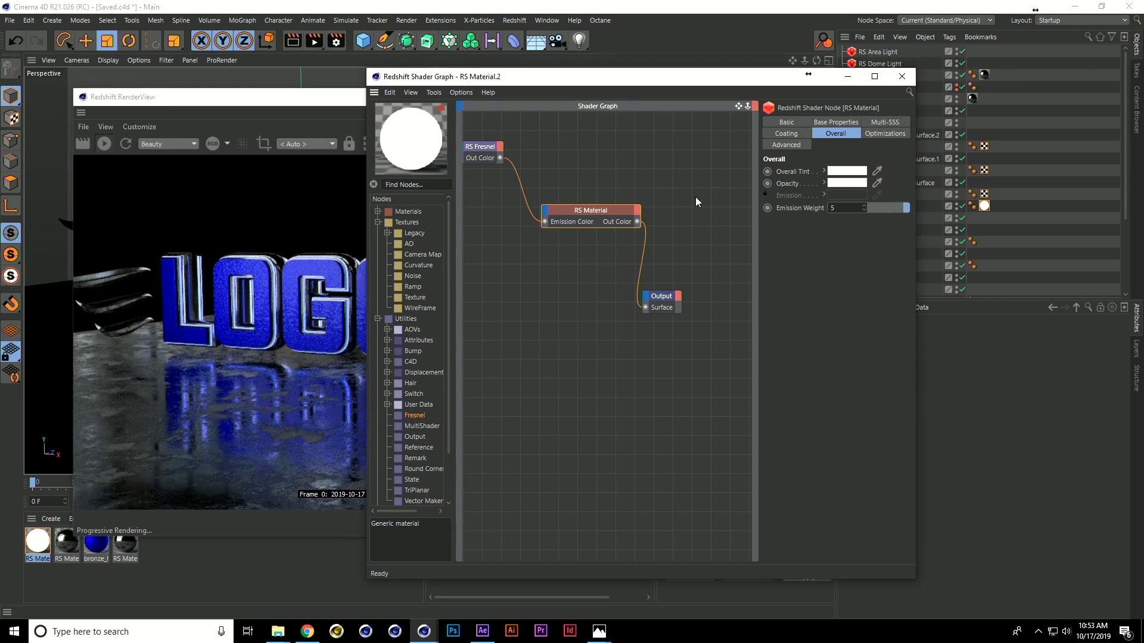
pyautogui.moveTo(719, 82); pyautogui.dragTo(825, 36)
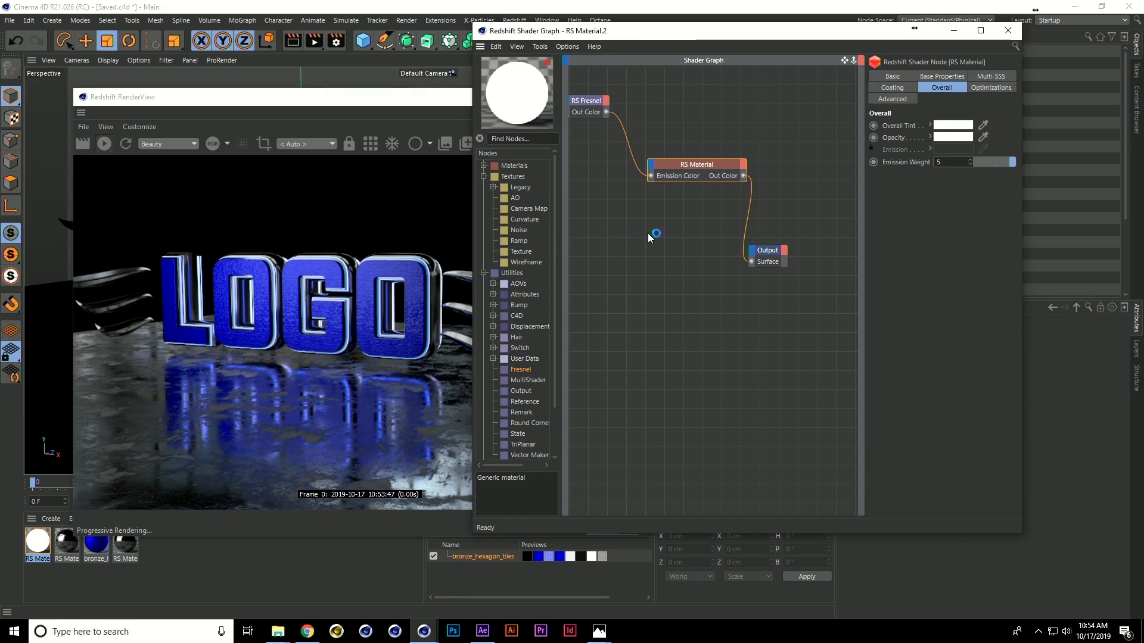
# - Set the material Output node's Material ID to 1
pyautogui.click(768, 252)
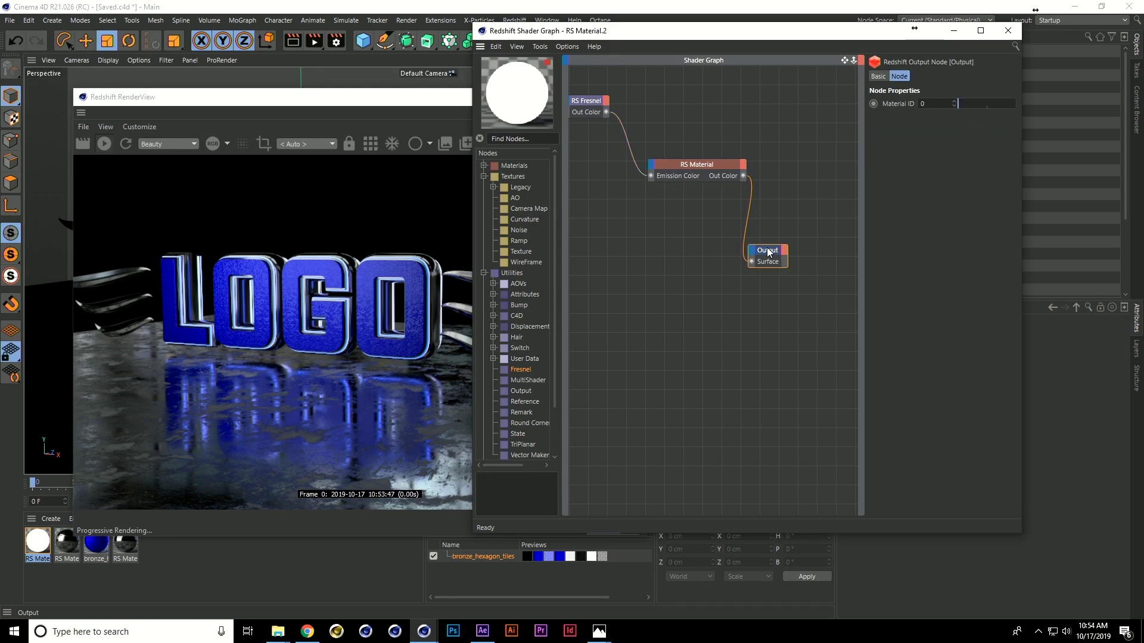
pyautogui.click(941, 103)
pyautogui.write('1')
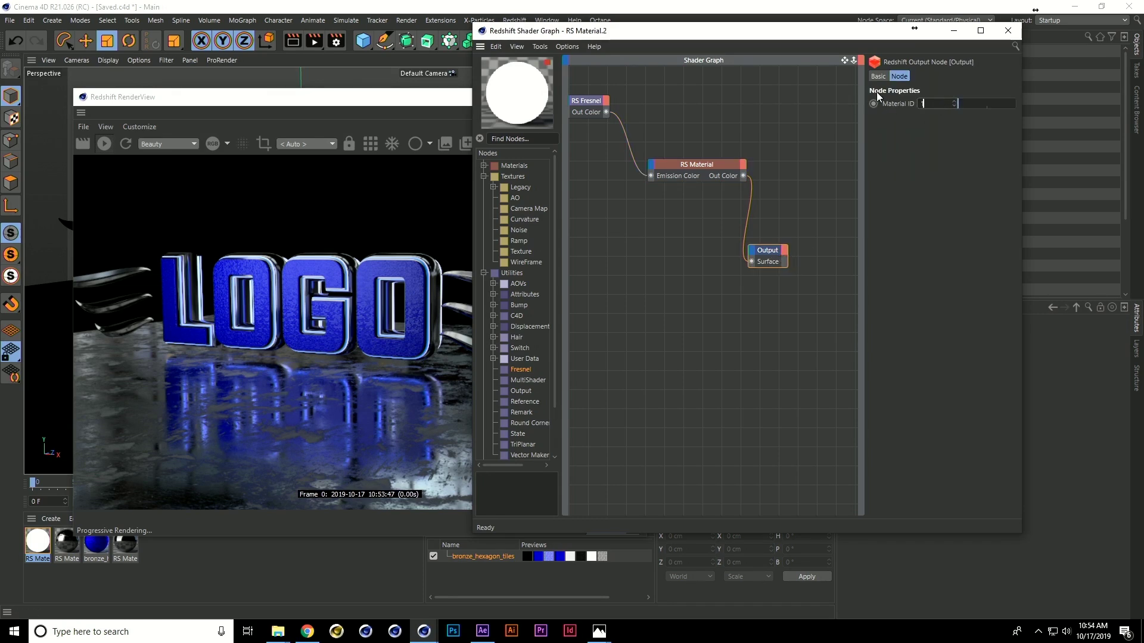
pyautogui.press('Return')
# - Add a Puzzle Matte pass in the Redshift AOV Manager
pyautogui.click(513, 20)
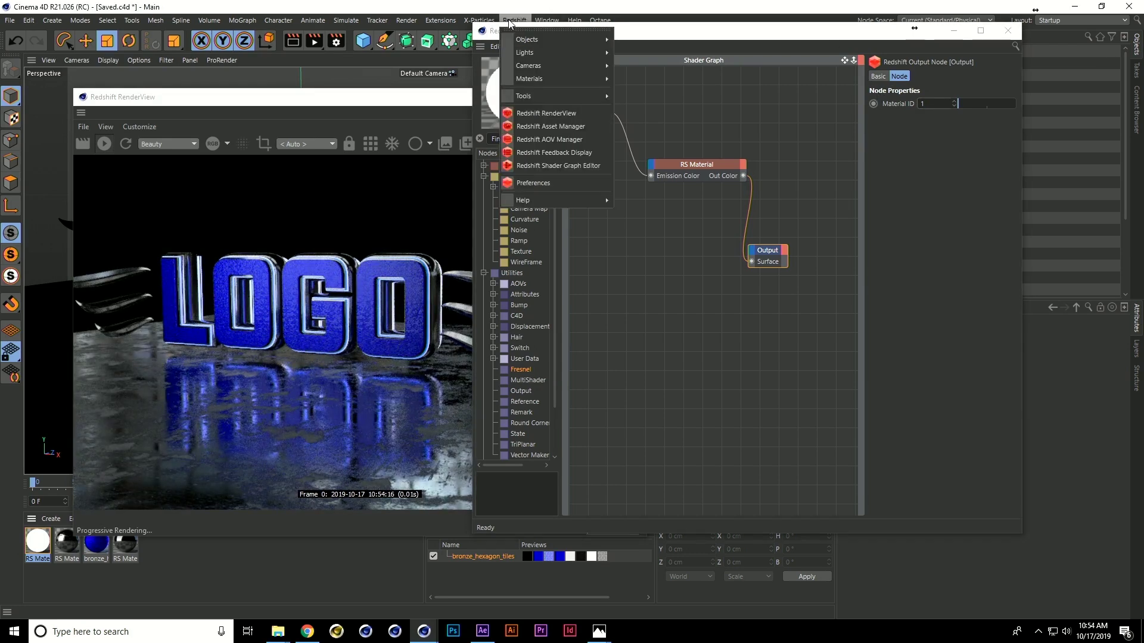
pyautogui.click(561, 145)
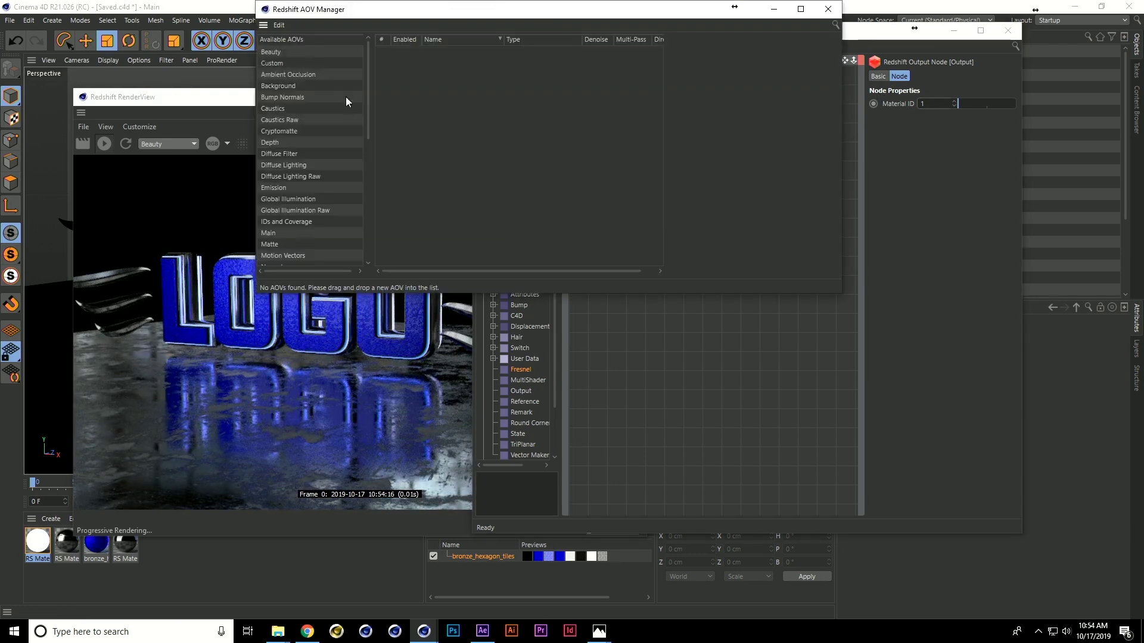
pyautogui.scroll(-6, 337, 109)
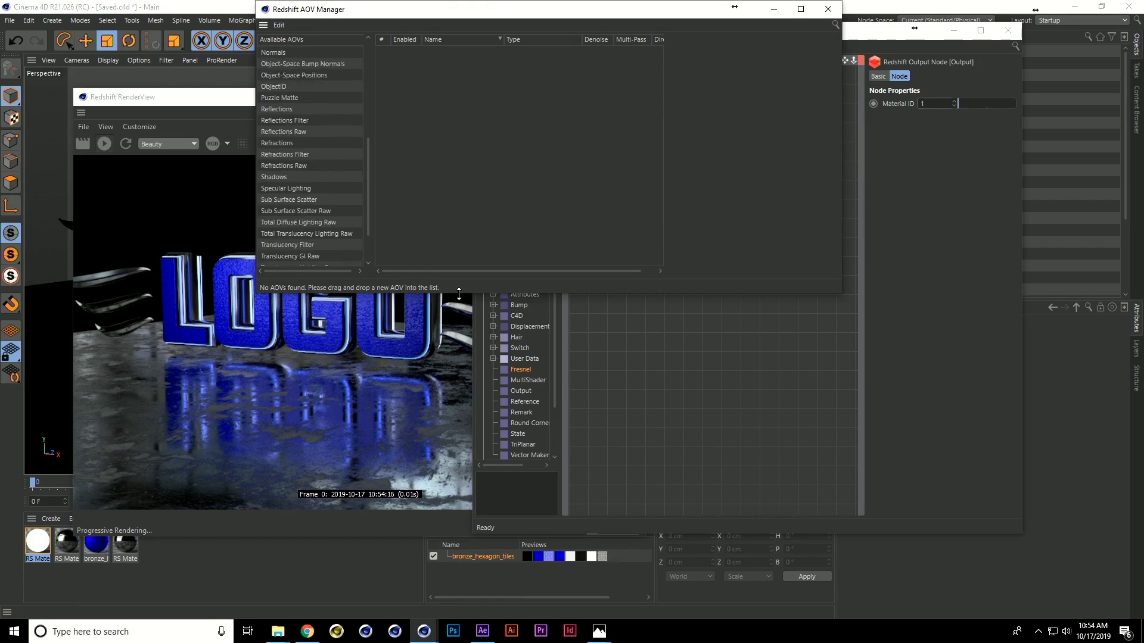
pyautogui.moveTo(503, 291); pyautogui.dragTo(429, 506)
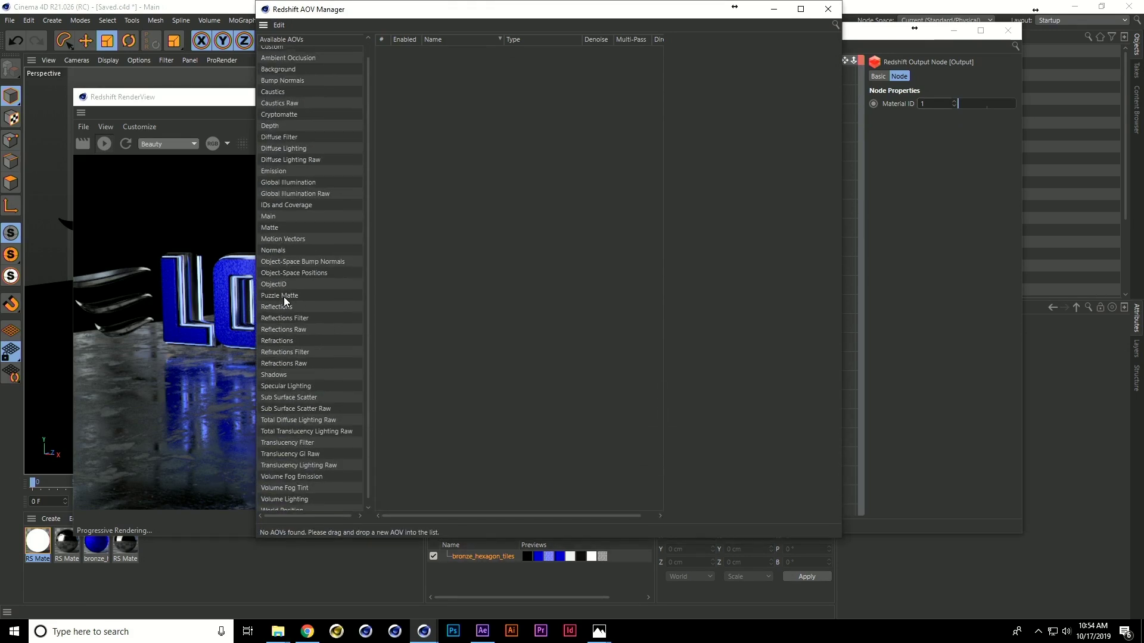
pyautogui.moveTo(284, 297); pyautogui.dragTo(471, 250)
pyautogui.click(459, 52)
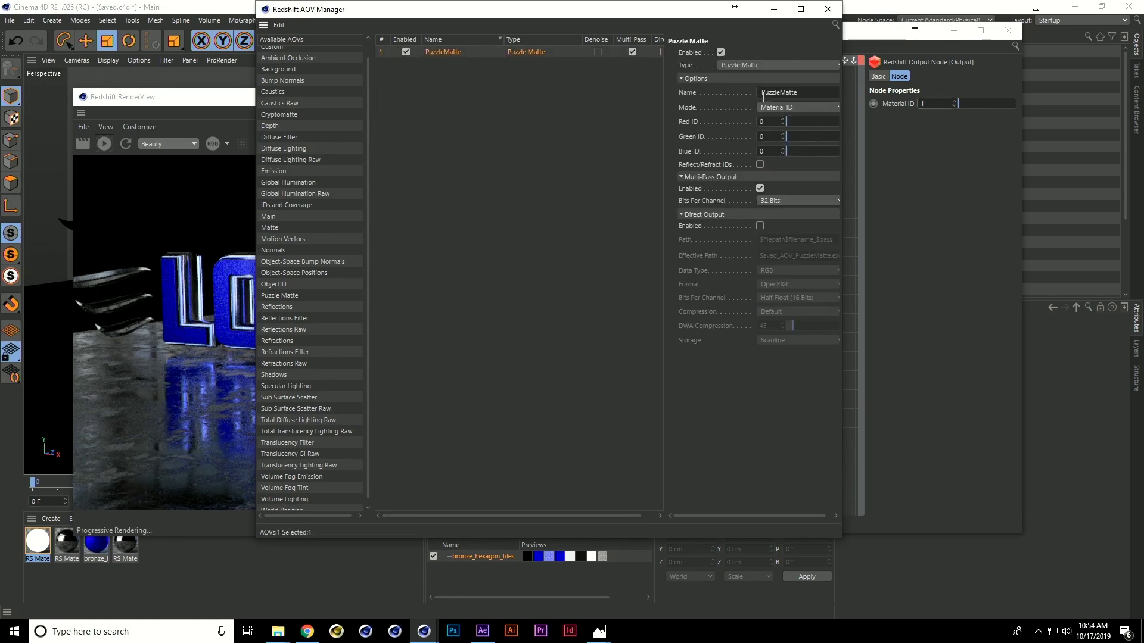
# - Set the PuzzleMatte Red, Green and Blue IDs to 1
pyautogui.doubleClick(765, 121)
pyautogui.write('1')
pyautogui.press('Tab')
pyautogui.write('1')
pyautogui.press('Tab')
pyautogui.write('1')
pyautogui.press('Tab')
# - Bring the RenderView forward and open its list of AOVs to display
pyautogui.moveTo(547, 17); pyautogui.dragTo(446, 83)
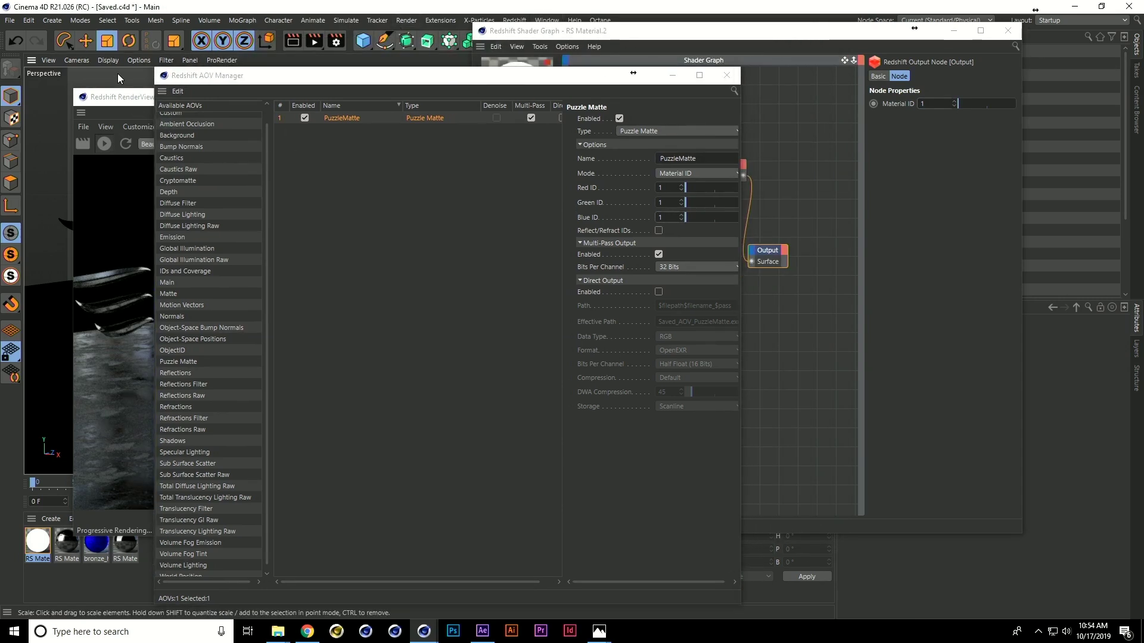
pyautogui.click(124, 98)
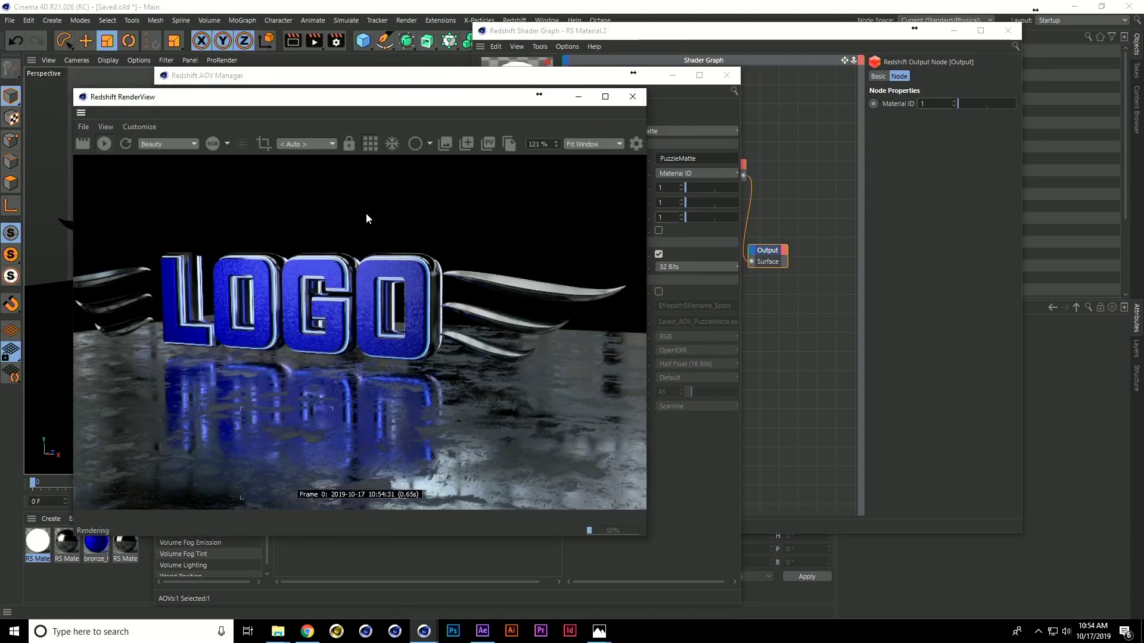
pyautogui.click(186, 145)
# - Switch RenderView from Beauty to PuzzleMatte, then close the AOV Manager and Shader Graph
pyautogui.click(160, 161)
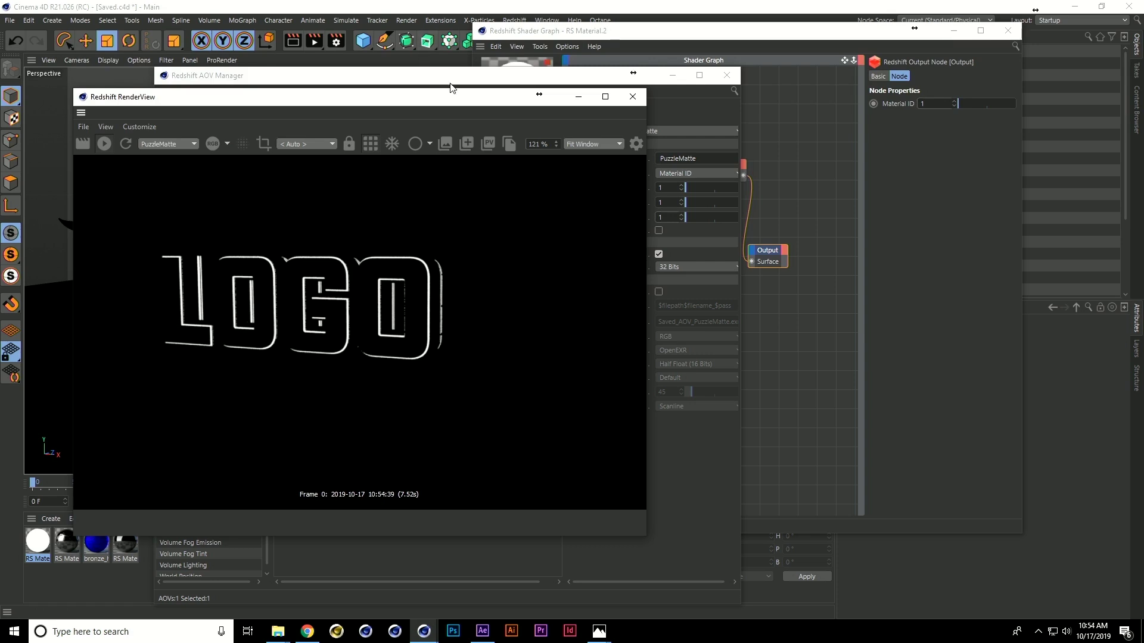
pyautogui.moveTo(463, 101); pyautogui.dragTo(570, 157)
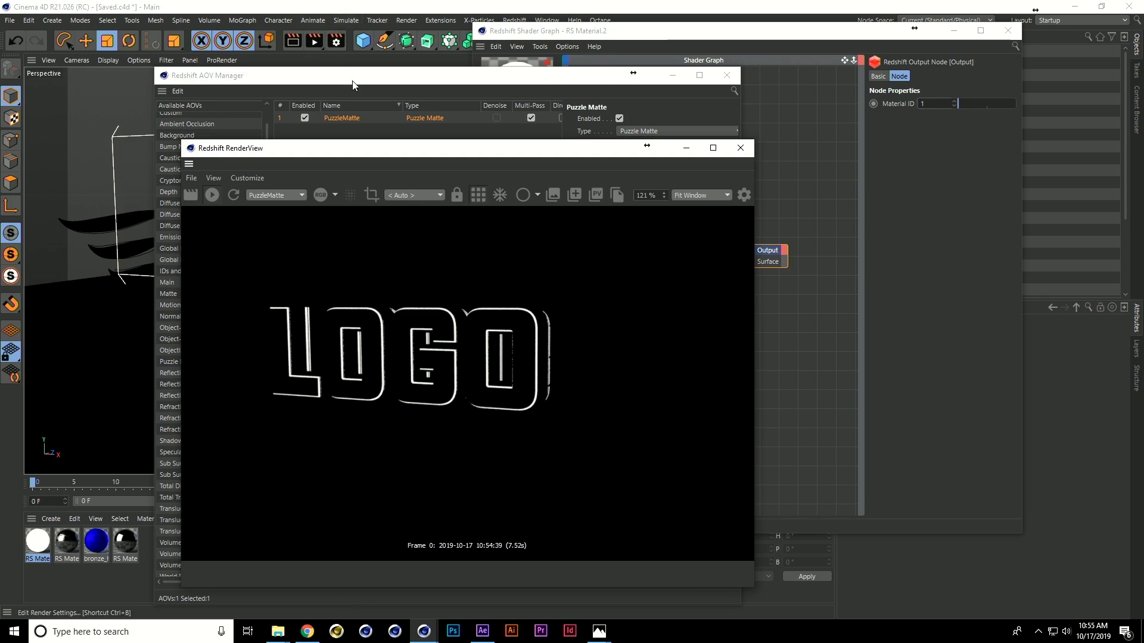
pyautogui.moveTo(355, 75); pyautogui.dragTo(348, 55)
pyautogui.click(308, 275)
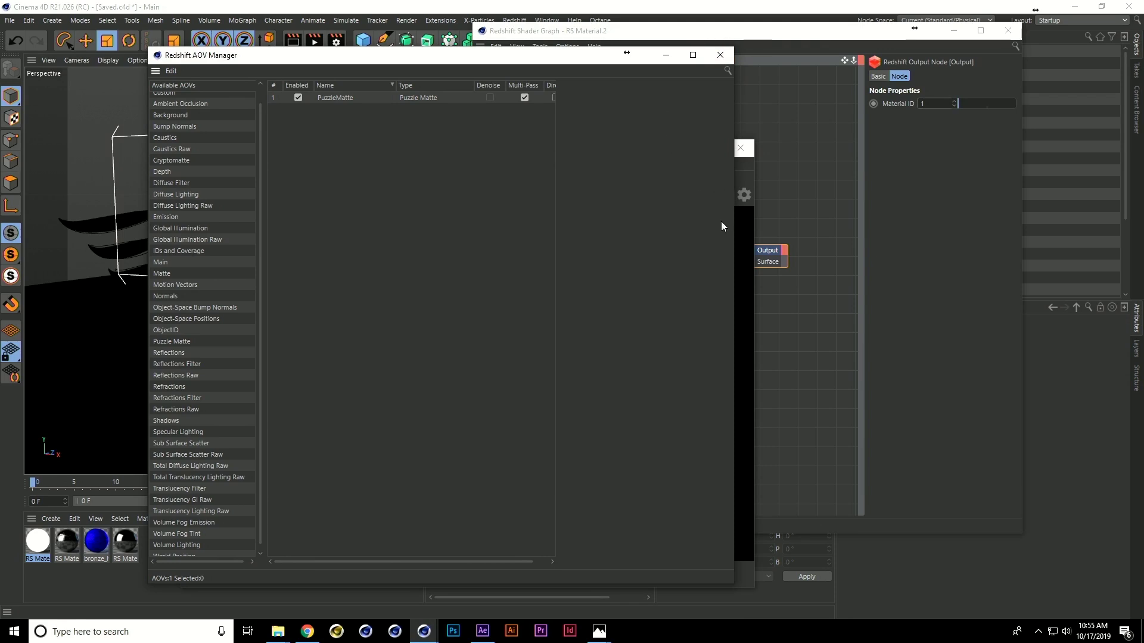
pyautogui.doubleClick(655, 11)
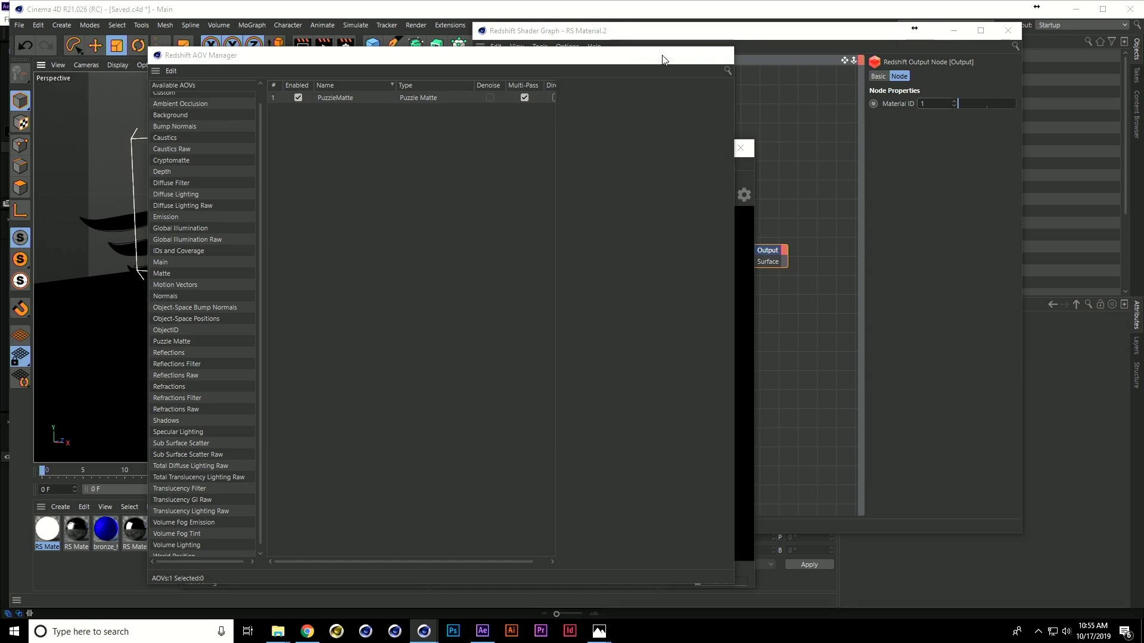
pyautogui.click(724, 55)
pyautogui.click(1008, 30)
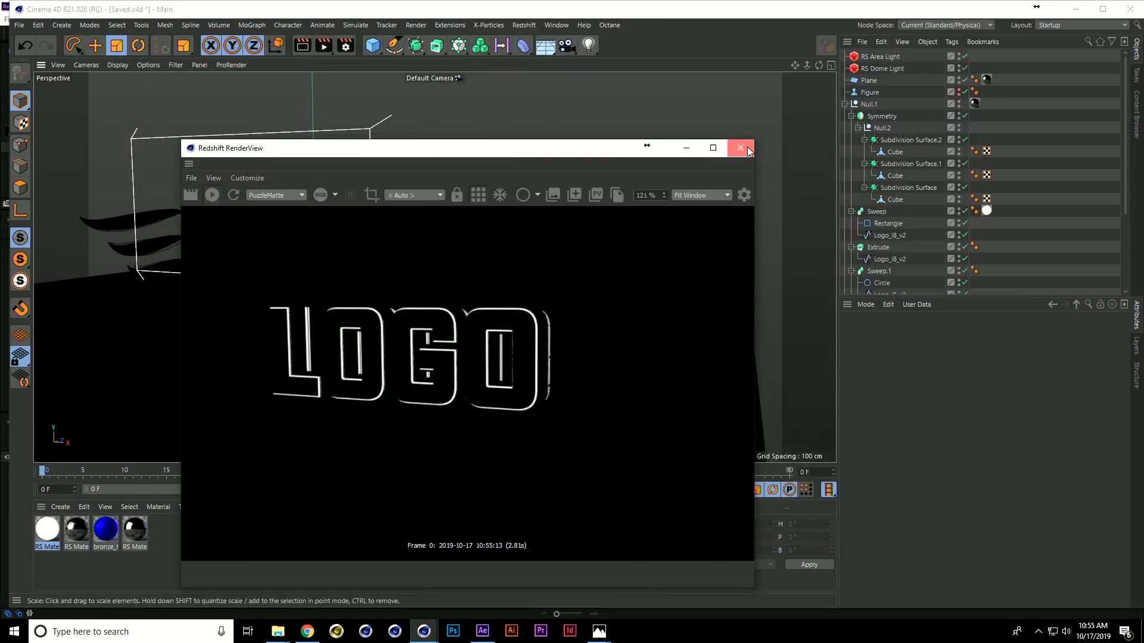
# - Close RenderView and move Logo_i8_v2.1 to the top of the Object Manager, collapsing Null.1
pyautogui.click(749, 150)
pyautogui.scroll(10, 338, 189)
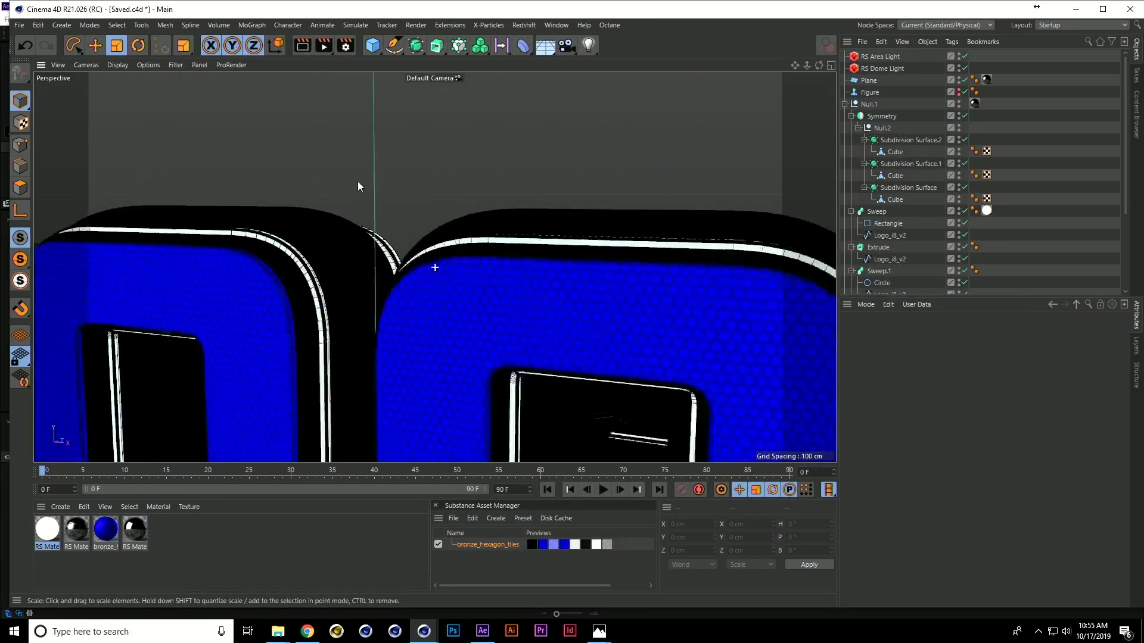
pyautogui.scroll(-5, 333, 183)
pyautogui.scroll(3, 292, 176)
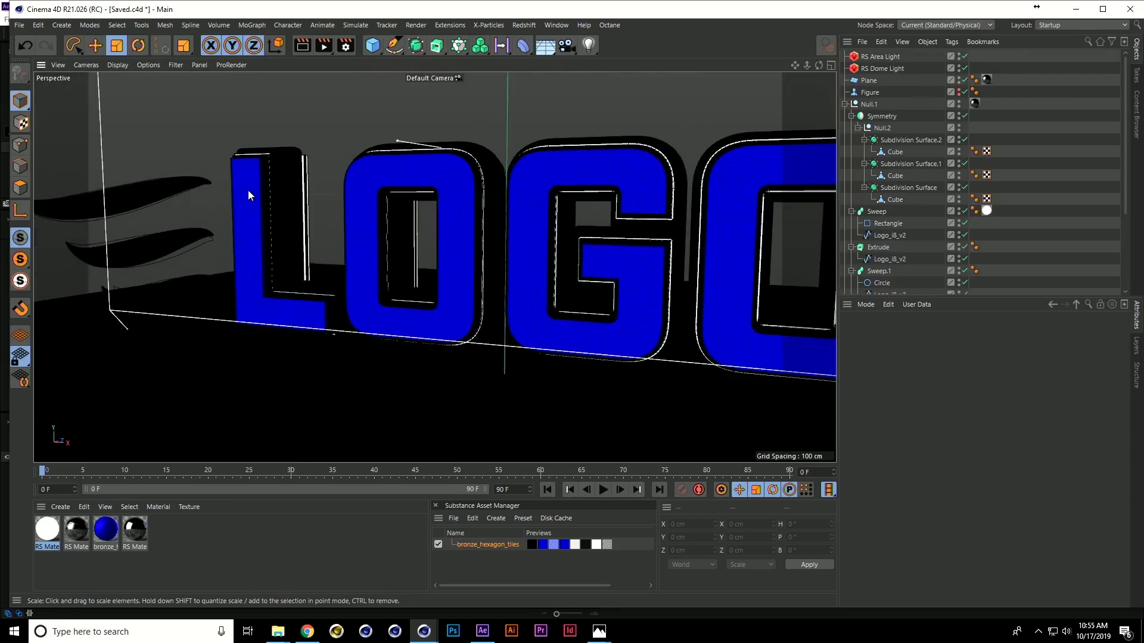
pyautogui.click(248, 191)
pyautogui.scroll(-5, 903, 238)
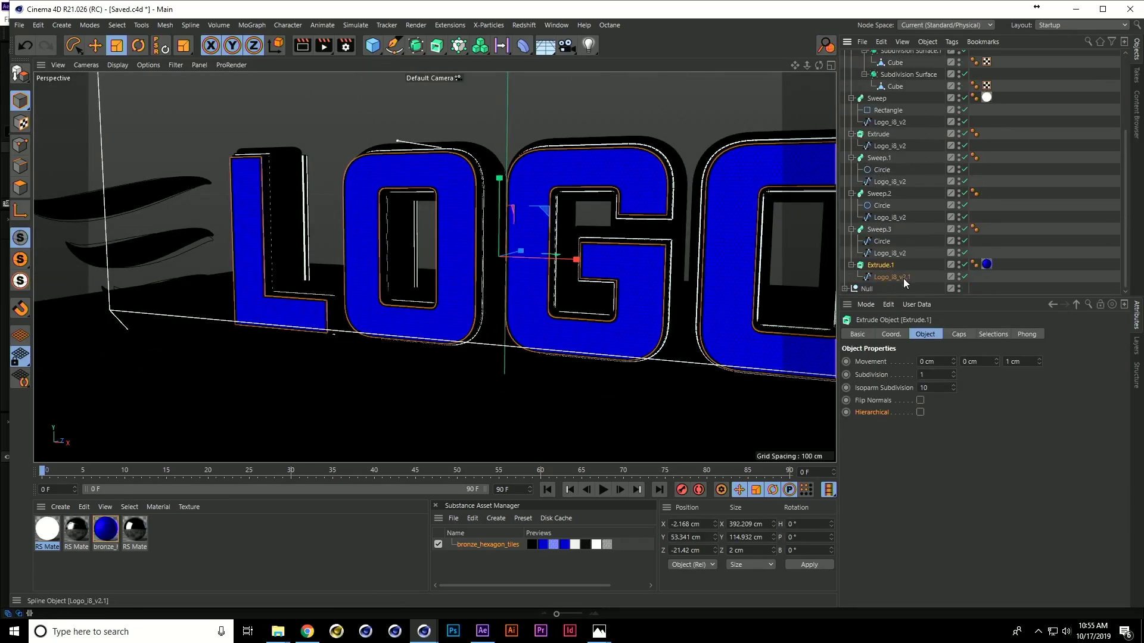
pyautogui.scroll(5, 887, 101)
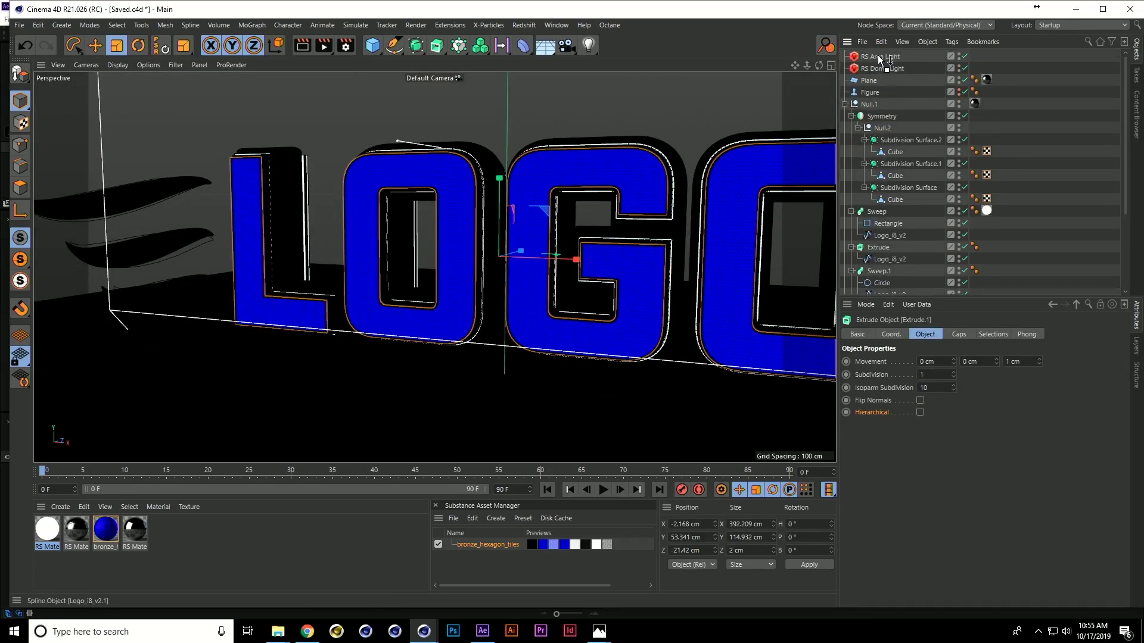
pyautogui.moveTo(870, 52); pyautogui.dragTo(870, 53)
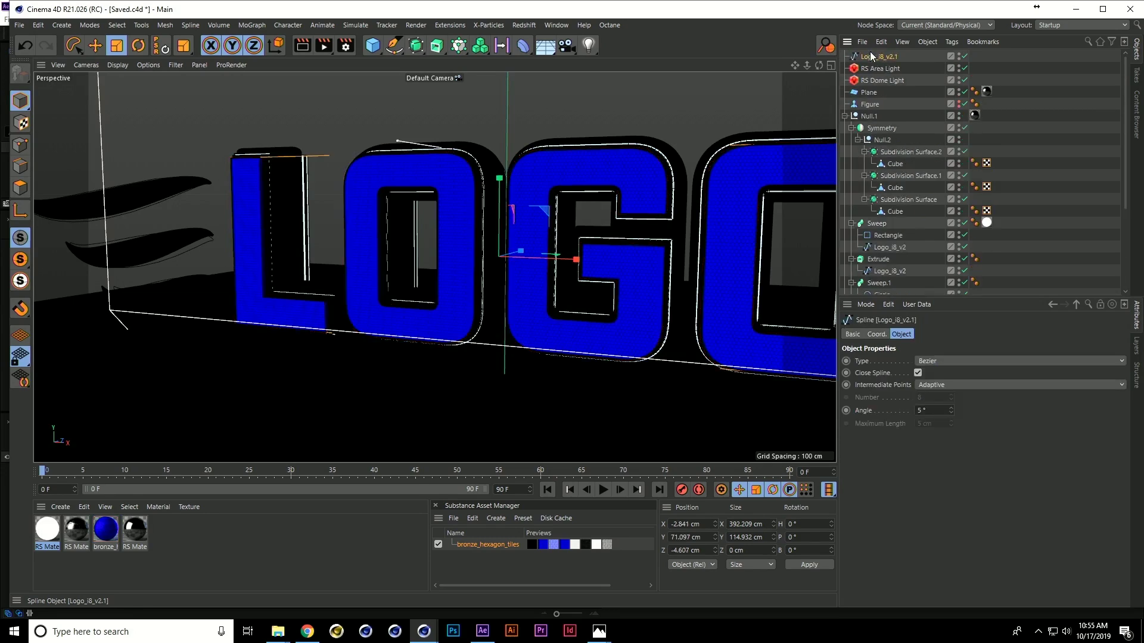
pyautogui.click(844, 117)
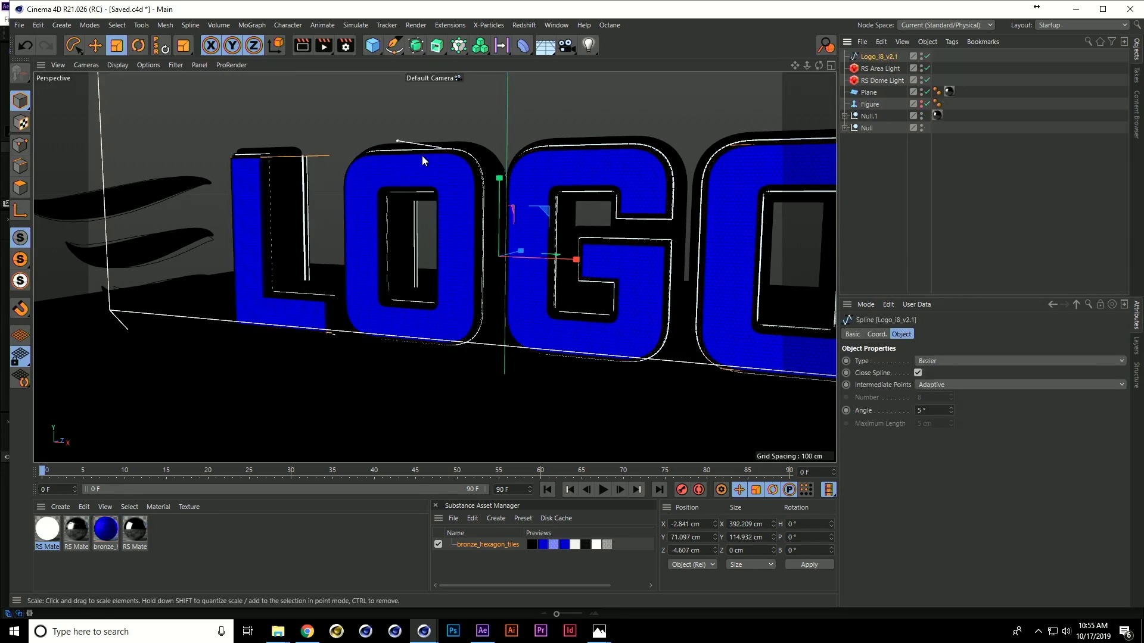
# - Solo the Logo_i8_v2.1 outline and orbit to a face-on front view
pyautogui.keyDown('alt'); pyautogui.moveTo(519, 170); pyautogui.dragTo(509, 173, button='middle'); pyautogui.keyUp('alt')
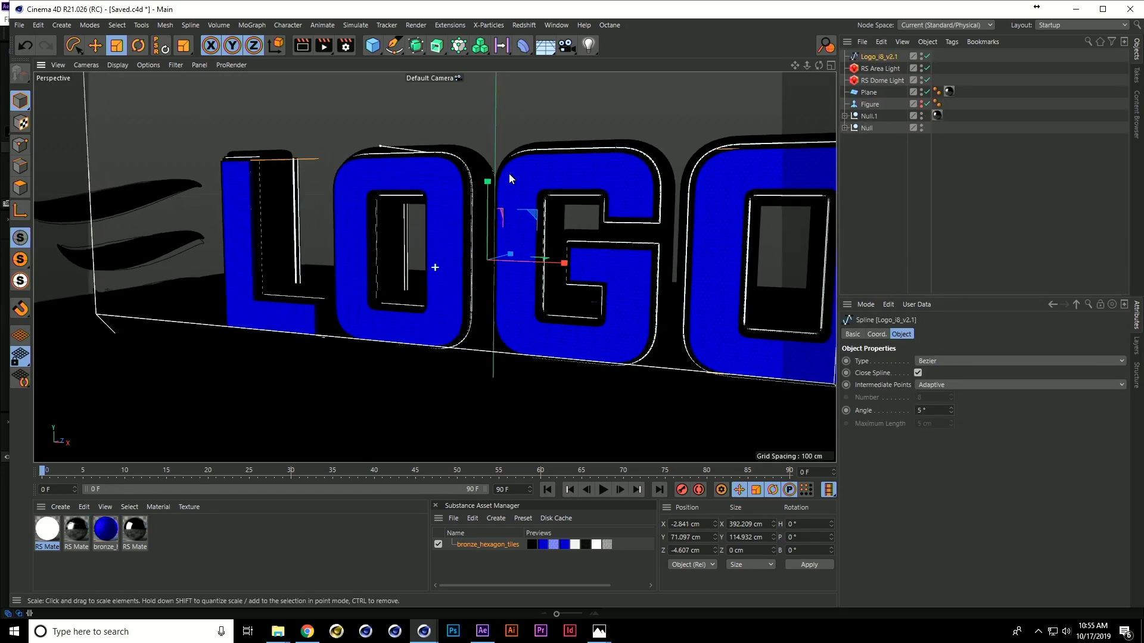
pyautogui.click(20, 260)
pyautogui.keyDown('alt'); pyautogui.moveTo(244, 245); pyautogui.dragTo(318, 262); pyautogui.keyUp('alt')
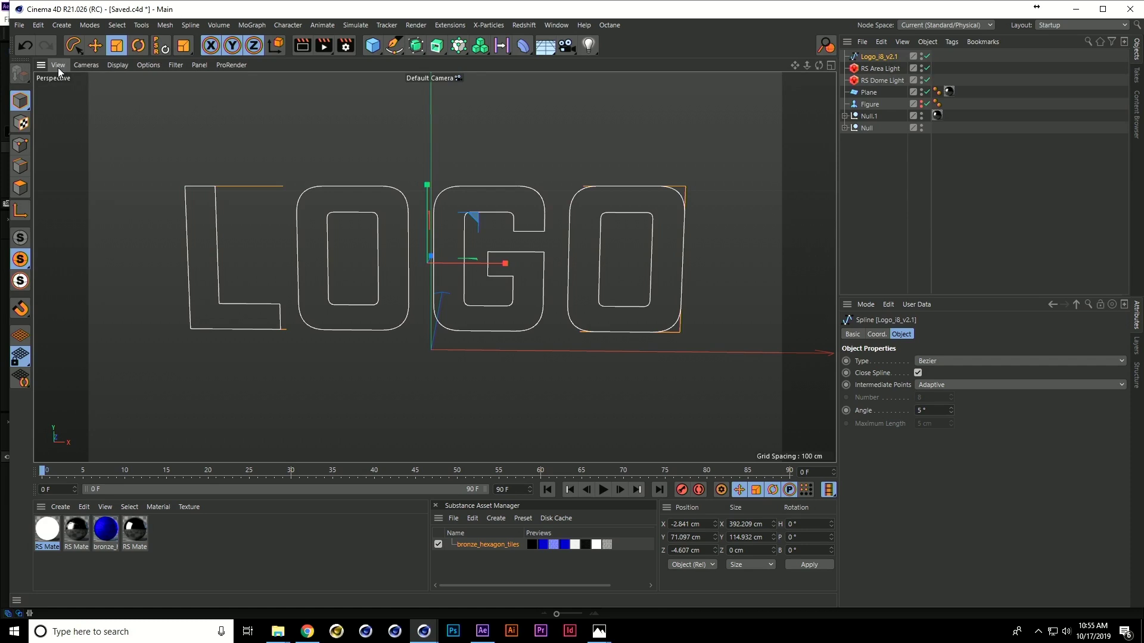
# - Delete the O, G and O points from the outline spline, leaving only the L
pyautogui.click(19, 145)
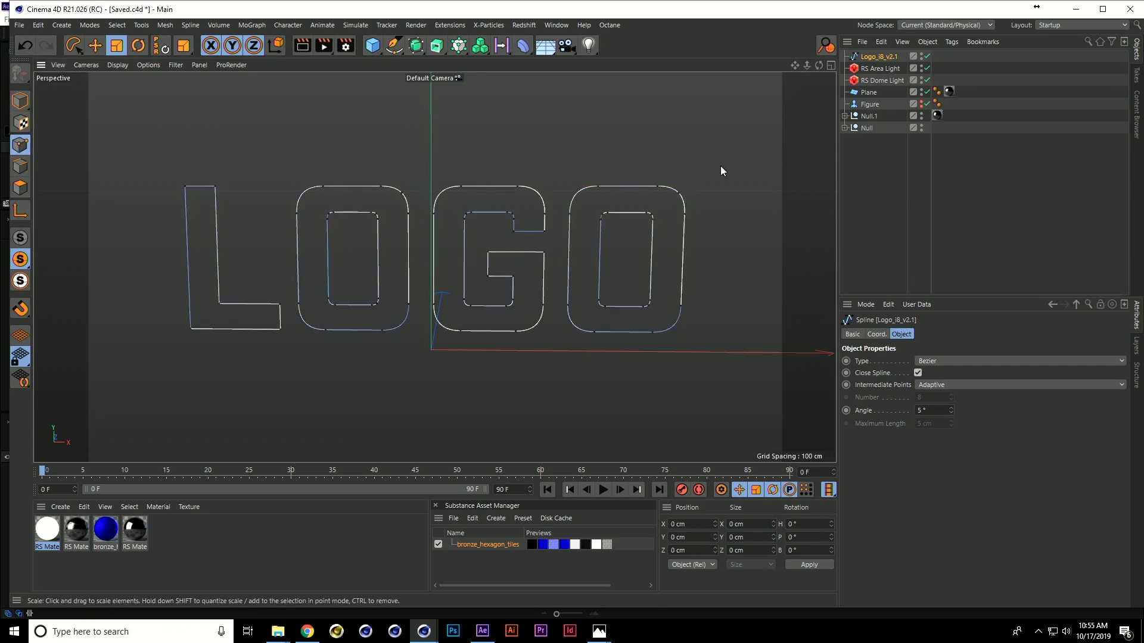
pyautogui.moveTo(73, 45); pyautogui.dragTo(110, 80)
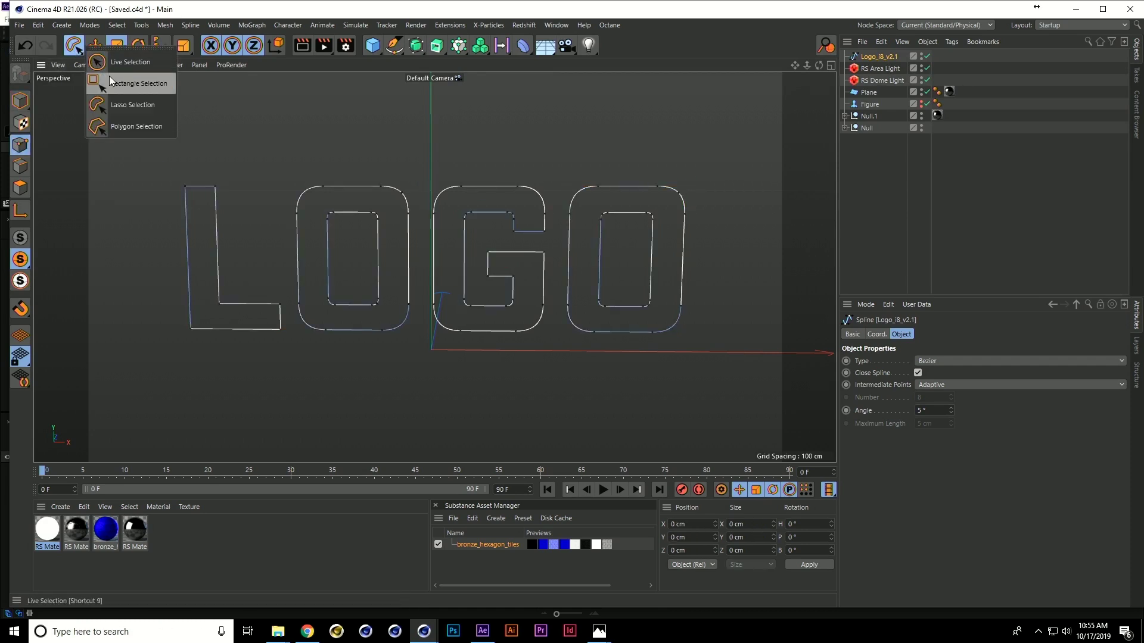
pyautogui.click(110, 82)
pyautogui.moveTo(706, 152); pyautogui.dragTo(286, 381)
pyautogui.press('Delete')
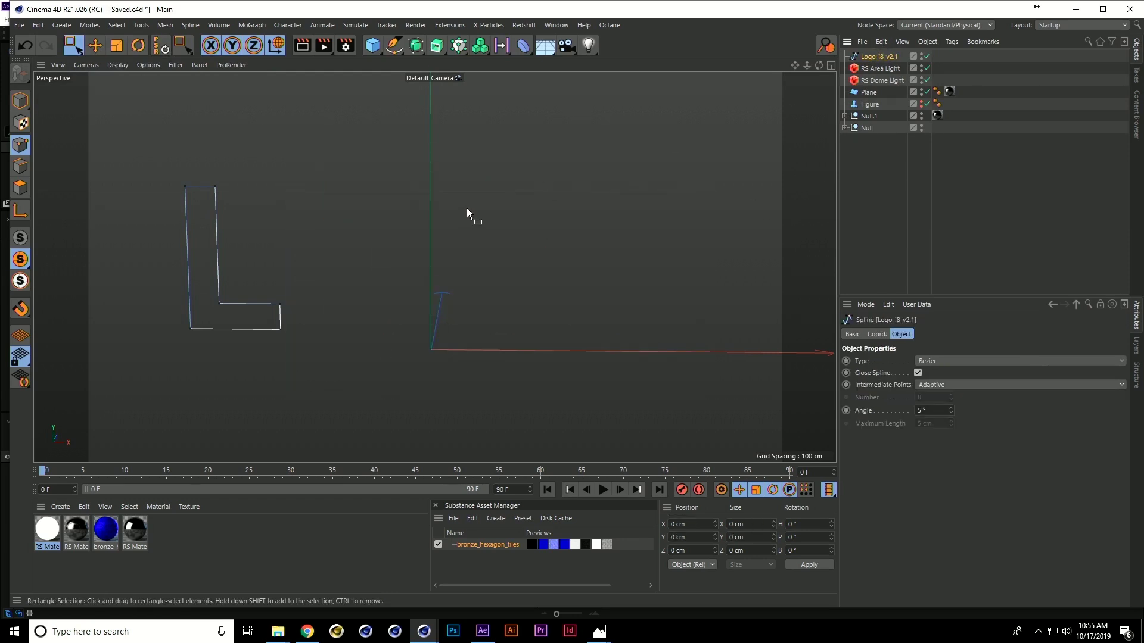
# - Duplicate the L spline and create an inner outline inside the L shape
pyautogui.click(874, 55)
pyautogui.keyDown('ctrl'); pyautogui.moveTo(874, 56); pyautogui.dragTo(874, 54); pyautogui.keyUp('ctrl')
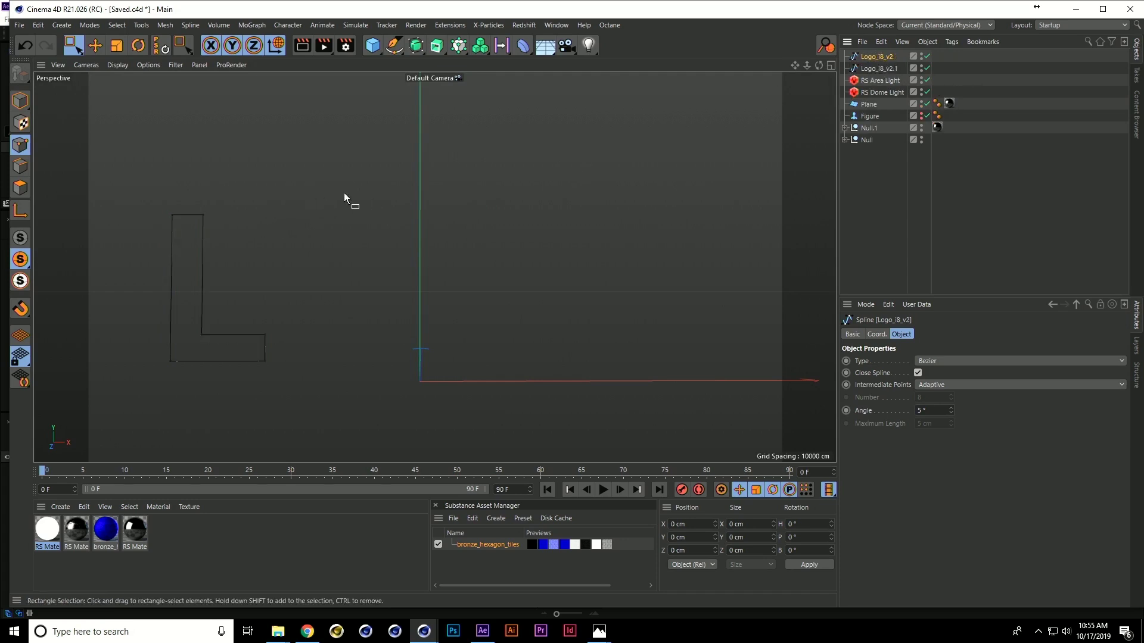
pyautogui.moveTo(364, 199); pyautogui.dragTo(137, 377)
pyautogui.rightClick(200, 220)
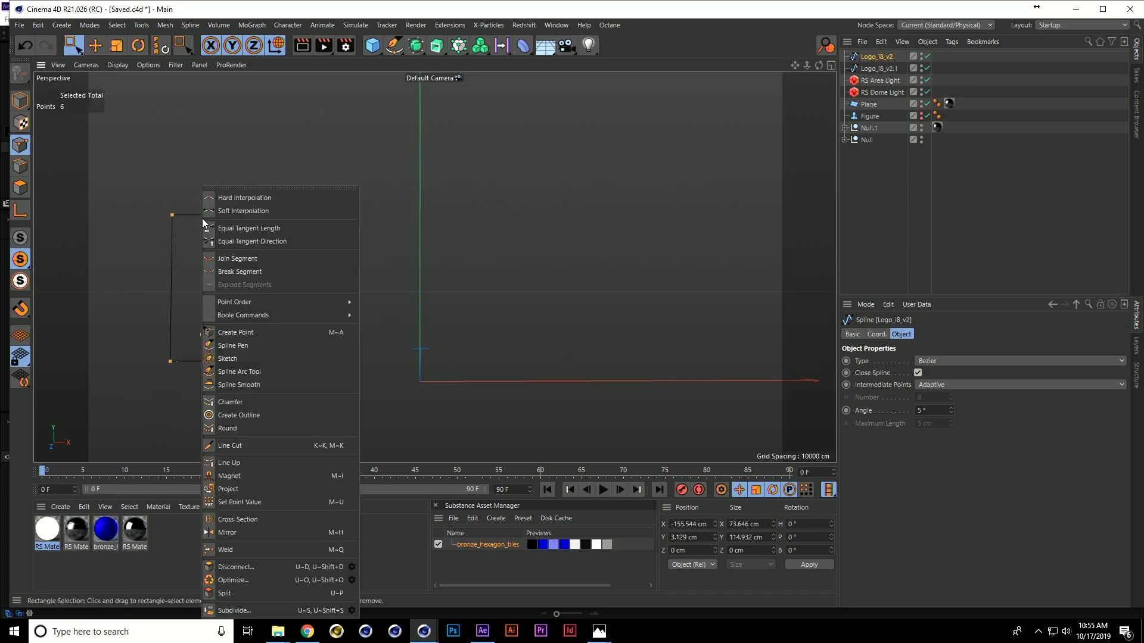
pyautogui.click(277, 417)
pyautogui.moveTo(371, 236); pyautogui.dragTo(262, 298)
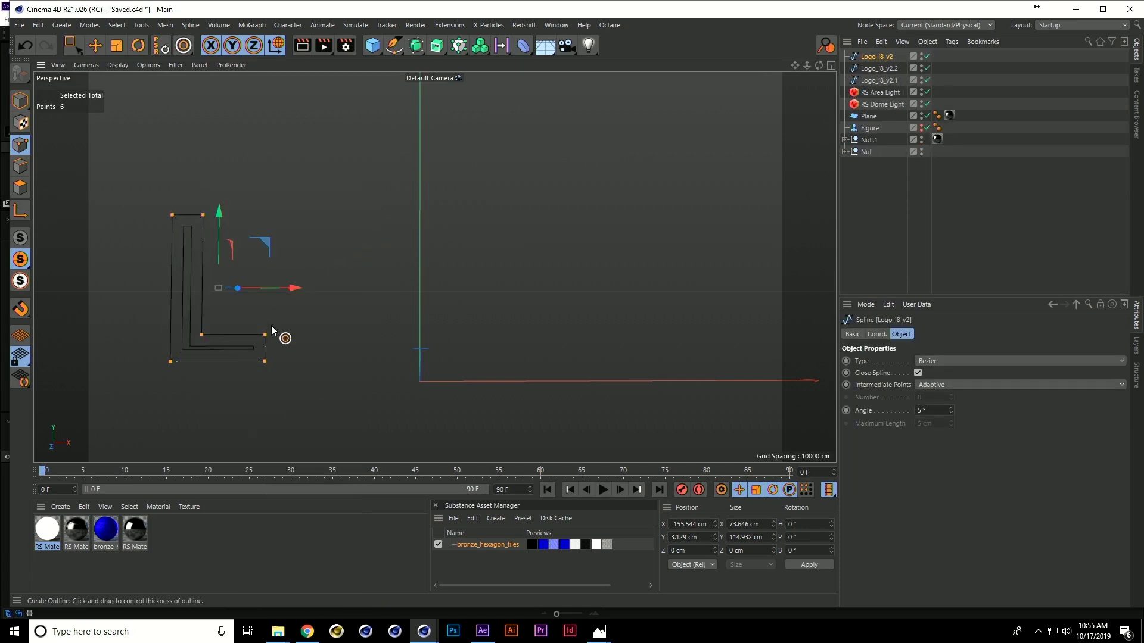
pyautogui.hotkey('ctrl', 'z')
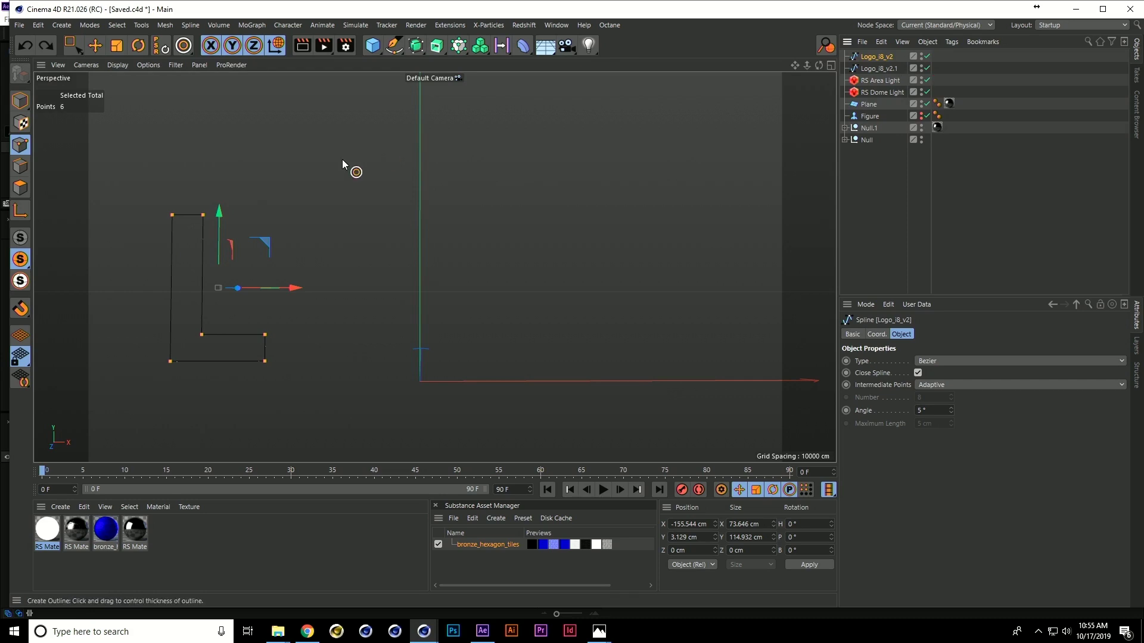
pyautogui.hotkey('ctrl', 'y')
# - Delete the original Logo_i8_v2 spline and frame Logo_i8_v2.2 in a maximized Front view
pyautogui.moveTo(71, 46); pyautogui.dragTo(124, 66)
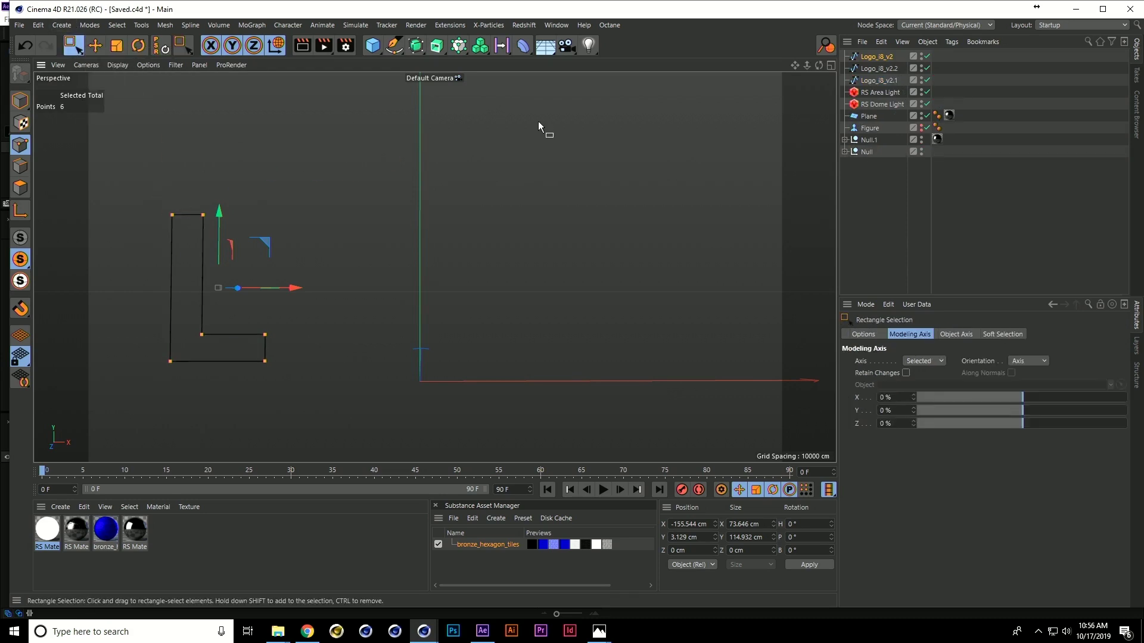
pyautogui.click(883, 68)
pyautogui.click(877, 57)
pyautogui.press('Delete')
pyautogui.click(879, 57)
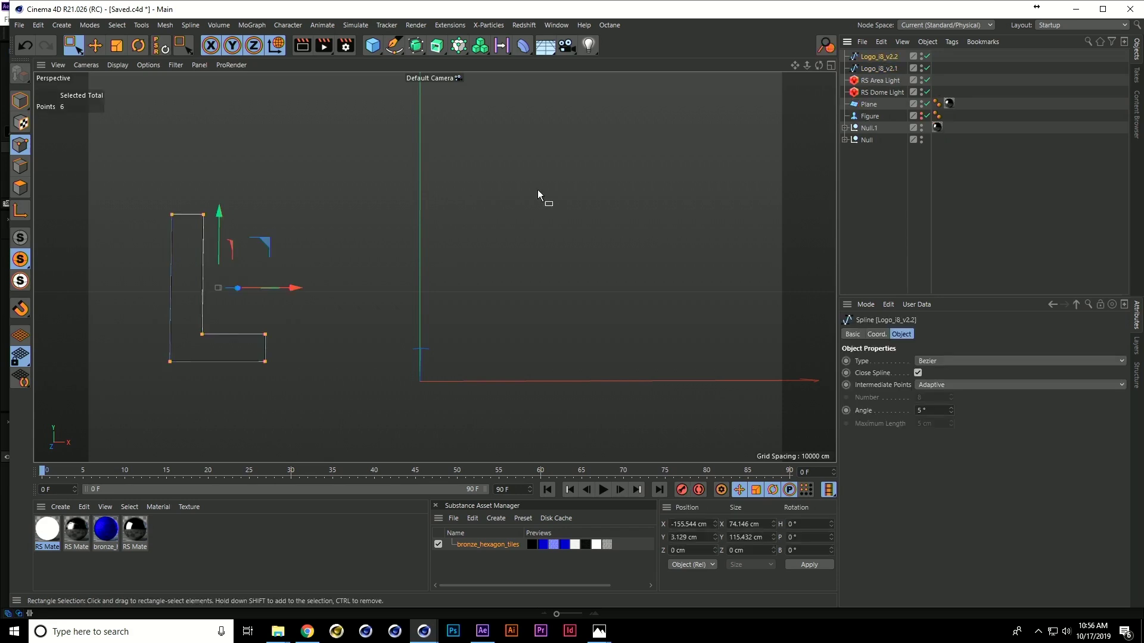
pyautogui.middleClick(256, 235)
pyautogui.middleClick(545, 328)
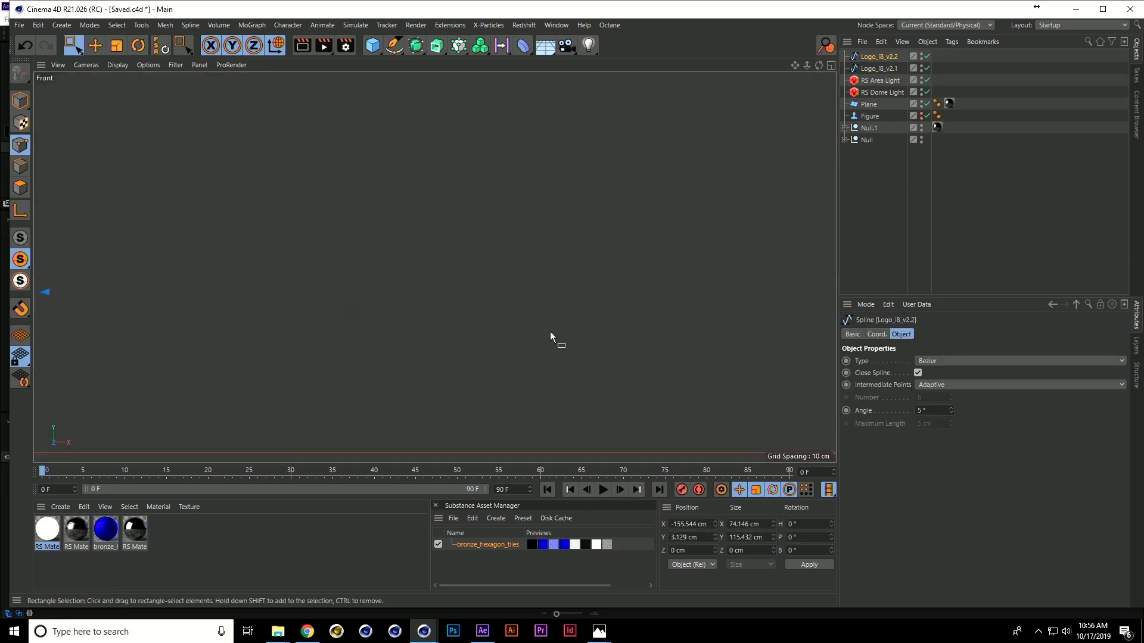
pyautogui.press('o')
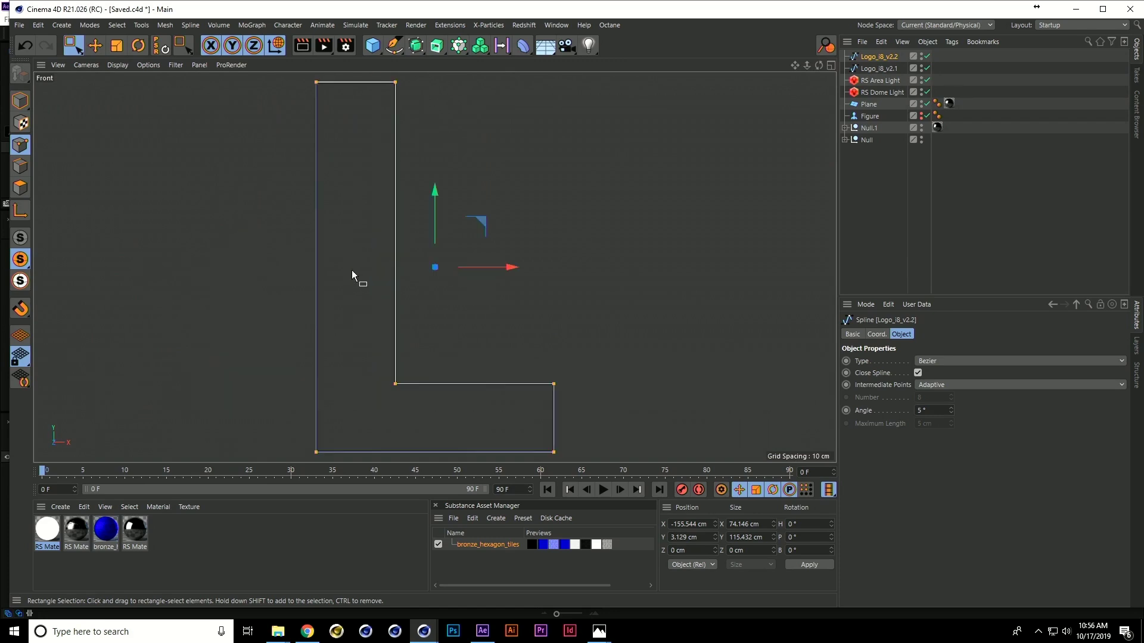
# - Move the L's left edge and inner corner points inward
pyautogui.scroll(-3, 254, 259)
pyautogui.moveTo(230, 129); pyautogui.dragTo(301, 415)
pyautogui.moveTo(222, 265); pyautogui.dragTo(241, 258)
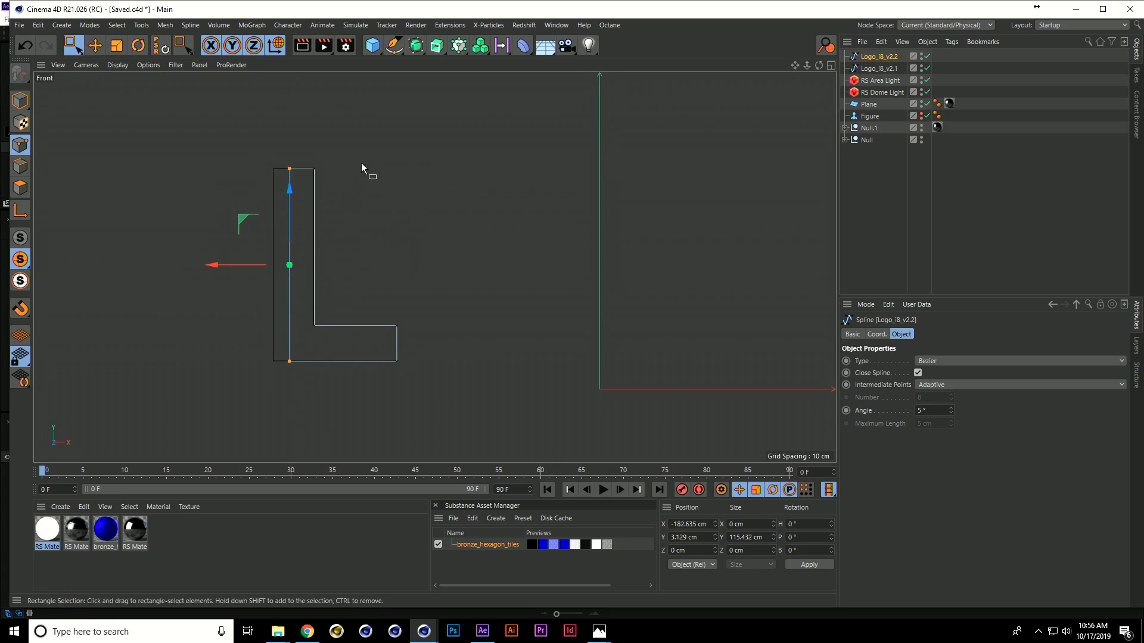
pyautogui.moveTo(359, 146); pyautogui.dragTo(297, 351)
pyautogui.moveTo(267, 247); pyautogui.dragTo(250, 249)
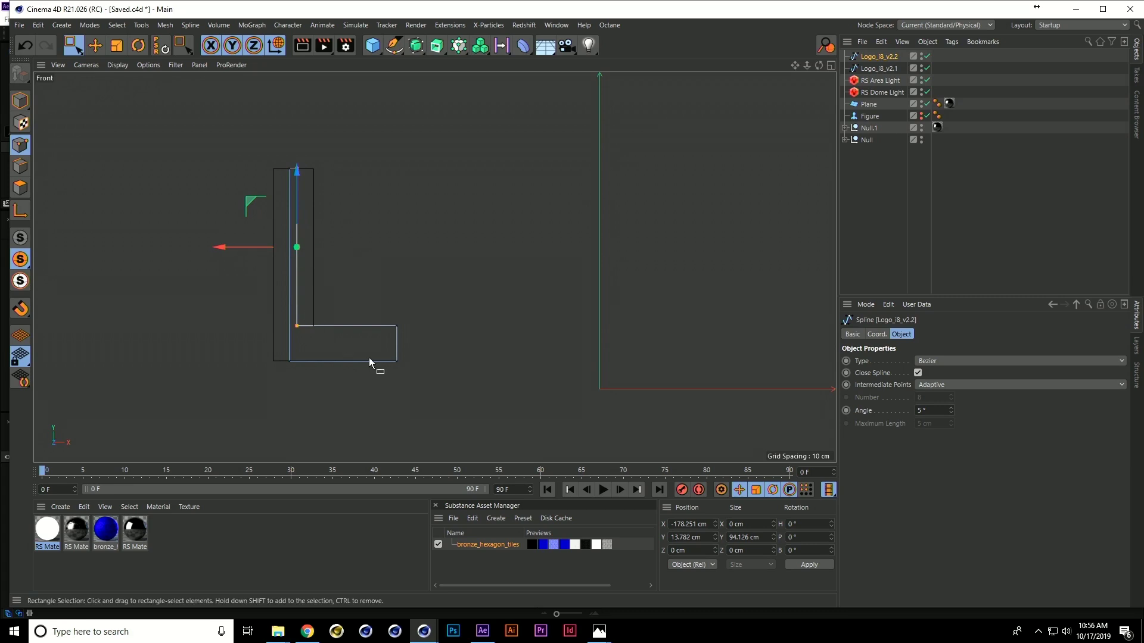
pyautogui.moveTo(448, 389); pyautogui.dragTo(257, 357)
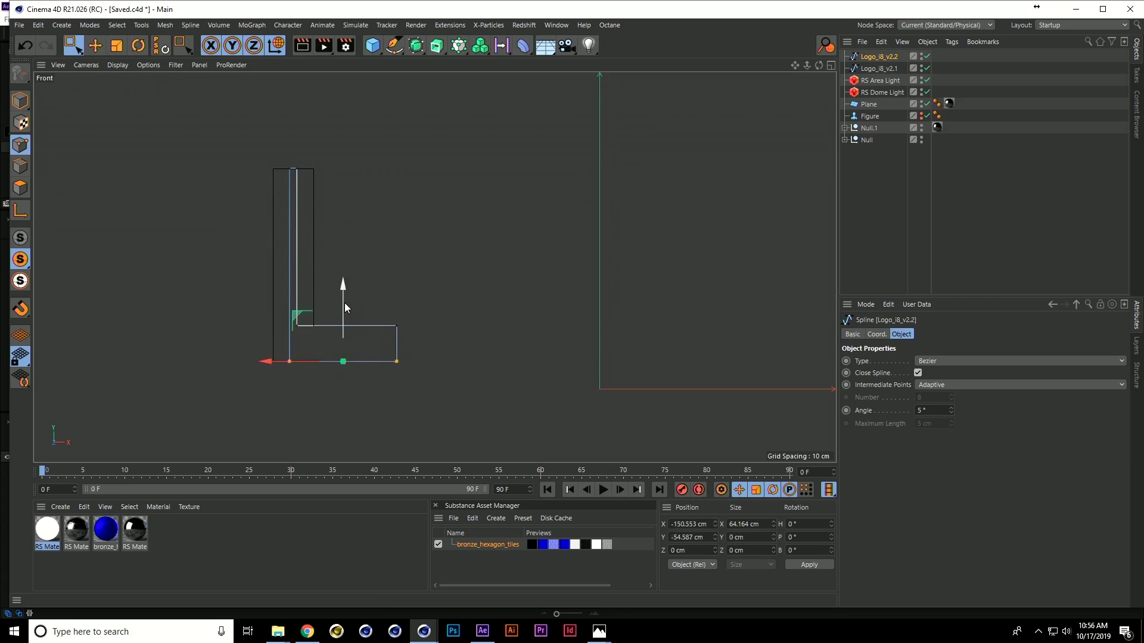
# - Raise the L's bottom edge, pull the bottom-right point inward, and lower its top
pyautogui.moveTo(343, 300); pyautogui.dragTo(346, 263)
pyautogui.moveTo(435, 328); pyautogui.dragTo(336, 344)
pyautogui.moveTo(315, 143); pyautogui.dragTo(269, 192)
pyautogui.moveTo(291, 111); pyautogui.dragTo(292, 121)
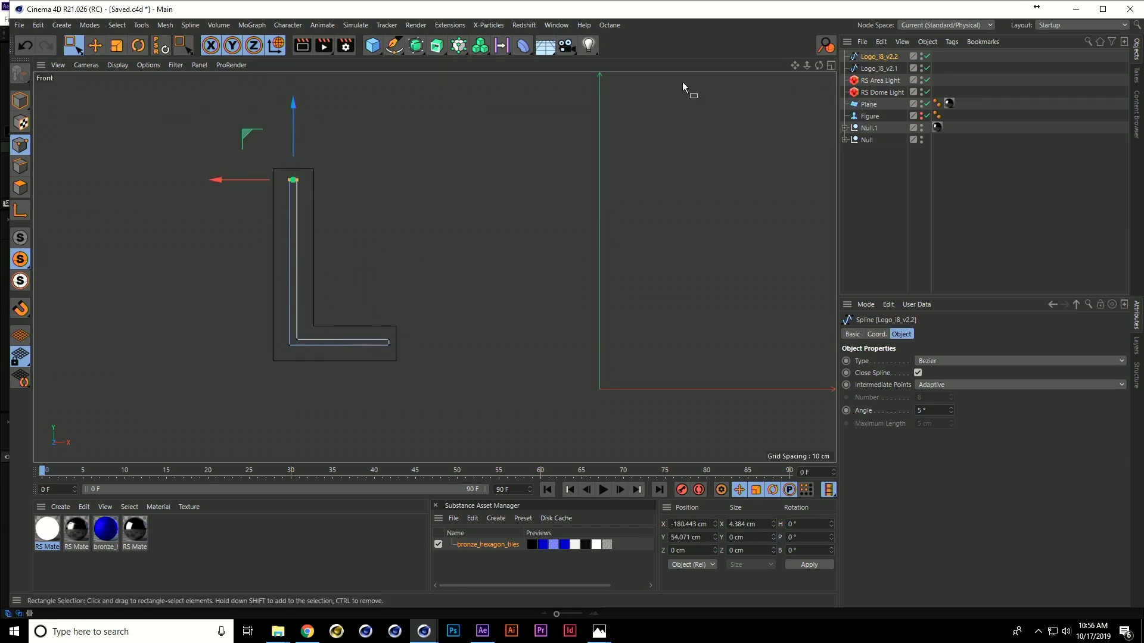
pyautogui.click(415, 46)
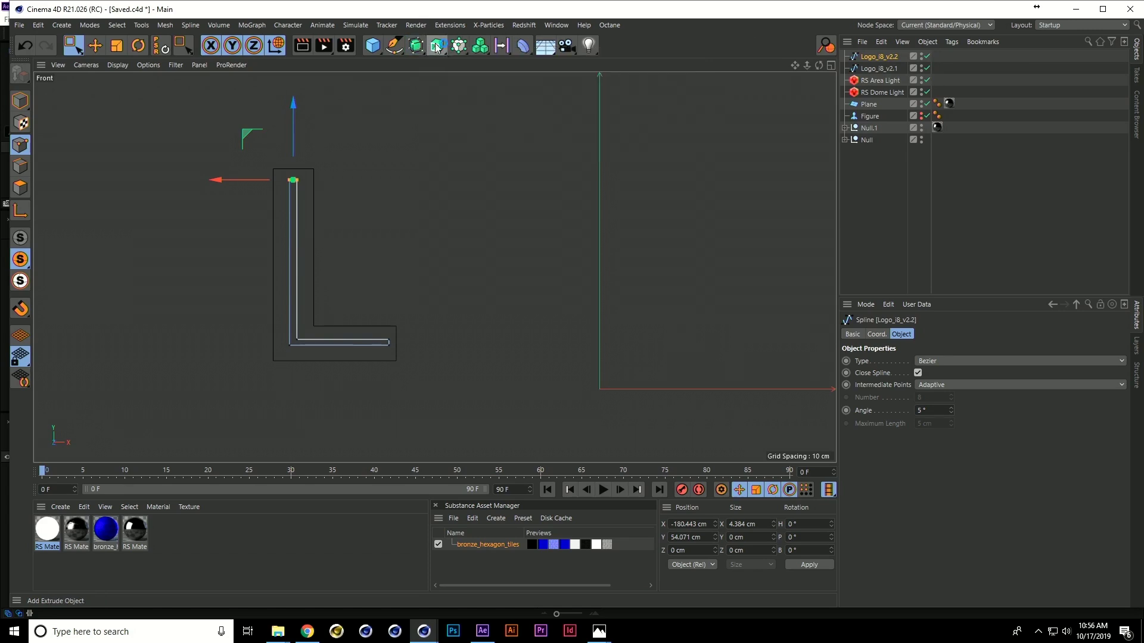
pyautogui.click(437, 46)
# - Add a Loft and place Logo_i8_v2.1 and Logo_i8_v2.2 under it
pyautogui.click(478, 108)
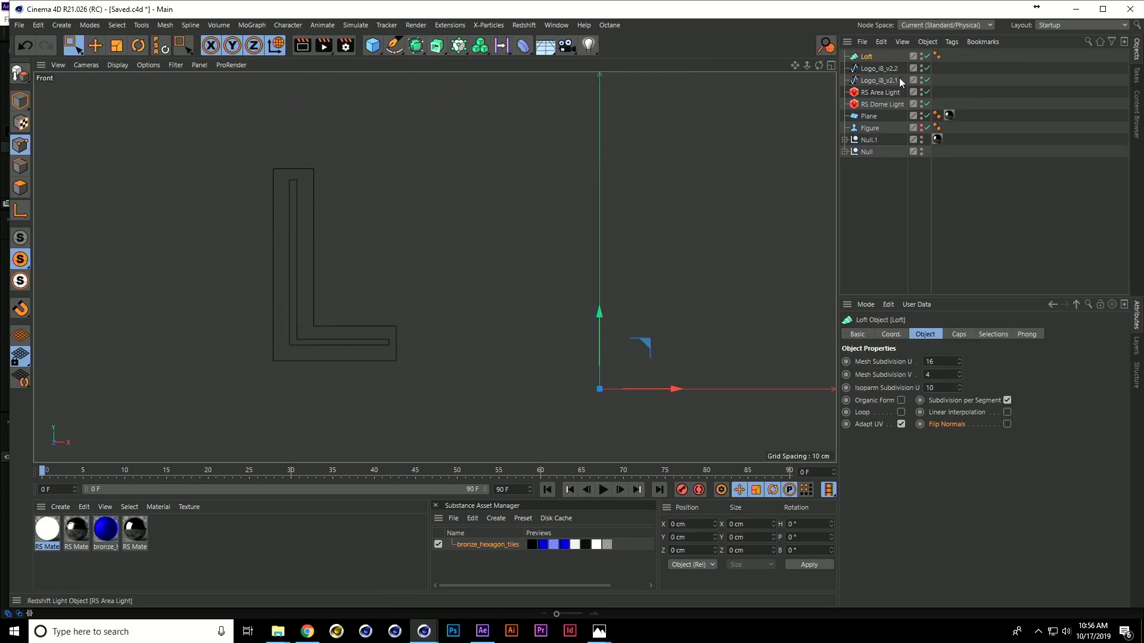
pyautogui.click(879, 80)
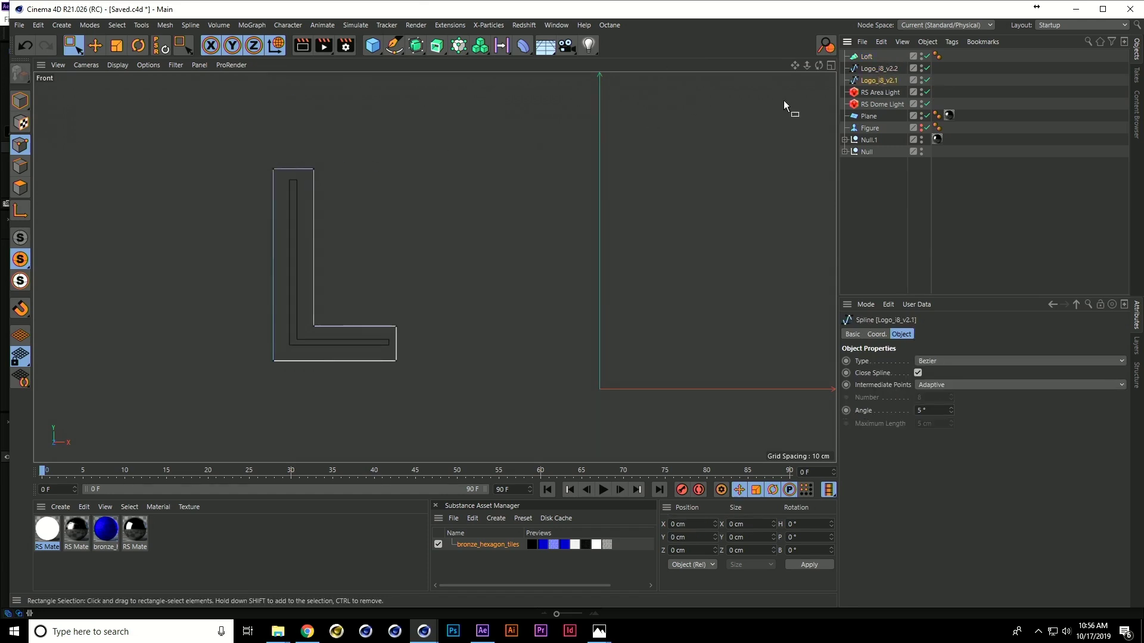
pyautogui.keyDown('ctrl'); pyautogui.click(880, 69); pyautogui.keyUp('ctrl')
pyautogui.moveTo(867, 65); pyautogui.dragTo(867, 56)
# - Inspect the loft in the maximized Perspective view, undoing an accidental point move
pyautogui.middleClick(369, 184)
pyautogui.middleClick(180, 120)
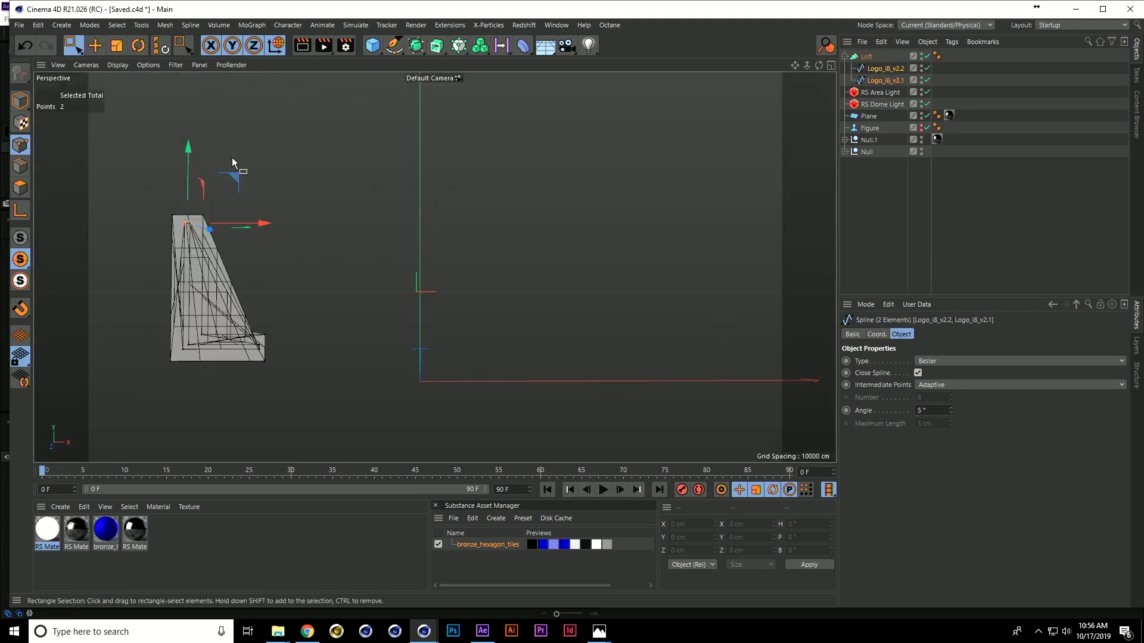
pyautogui.click(877, 71)
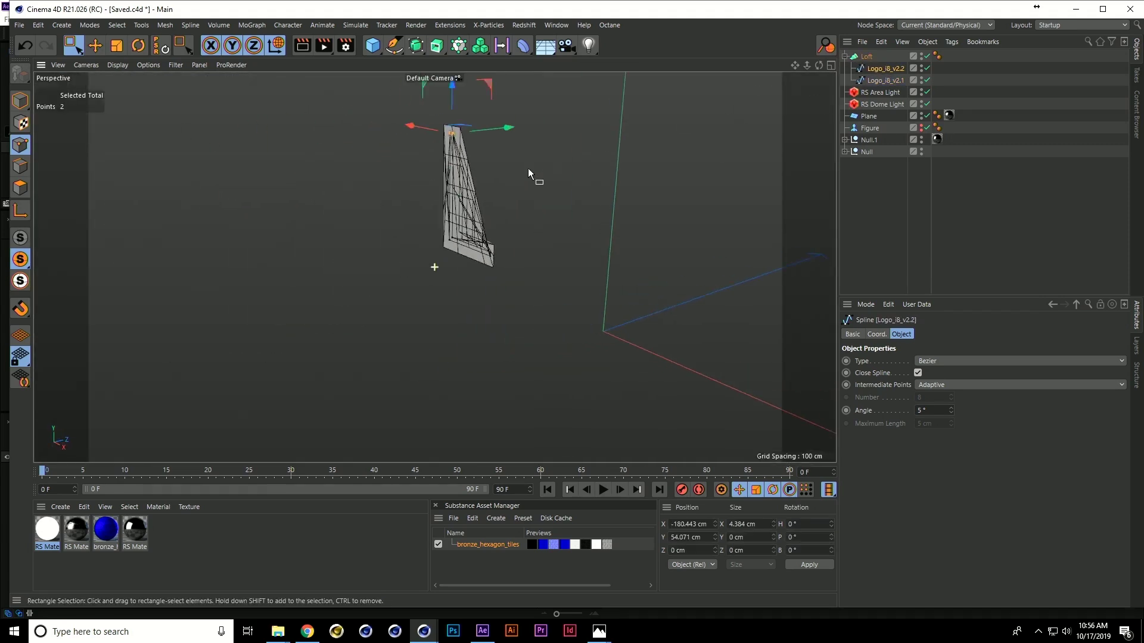
pyautogui.keyDown('alt'); pyautogui.moveTo(528, 168); pyautogui.dragTo(474, 129); pyautogui.keyUp('alt')
pyautogui.hotkey('ctrl', 'z')
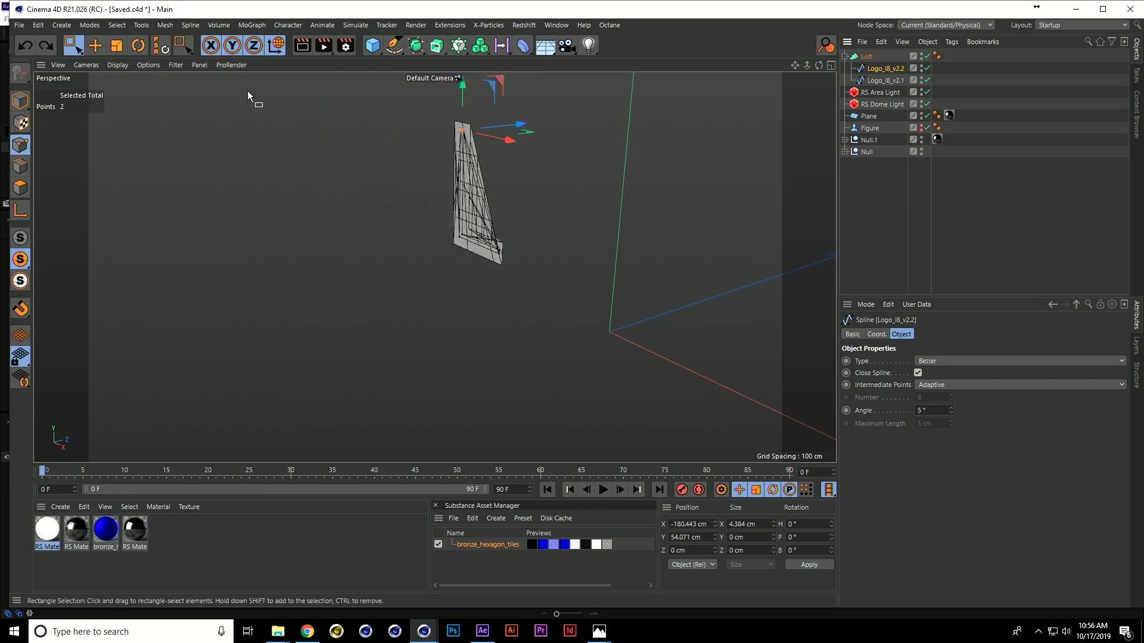
pyautogui.click(20, 100)
pyautogui.keyDown('alt'); pyautogui.moveTo(411, 151); pyautogui.dragTo(561, 182); pyautogui.keyUp('alt')
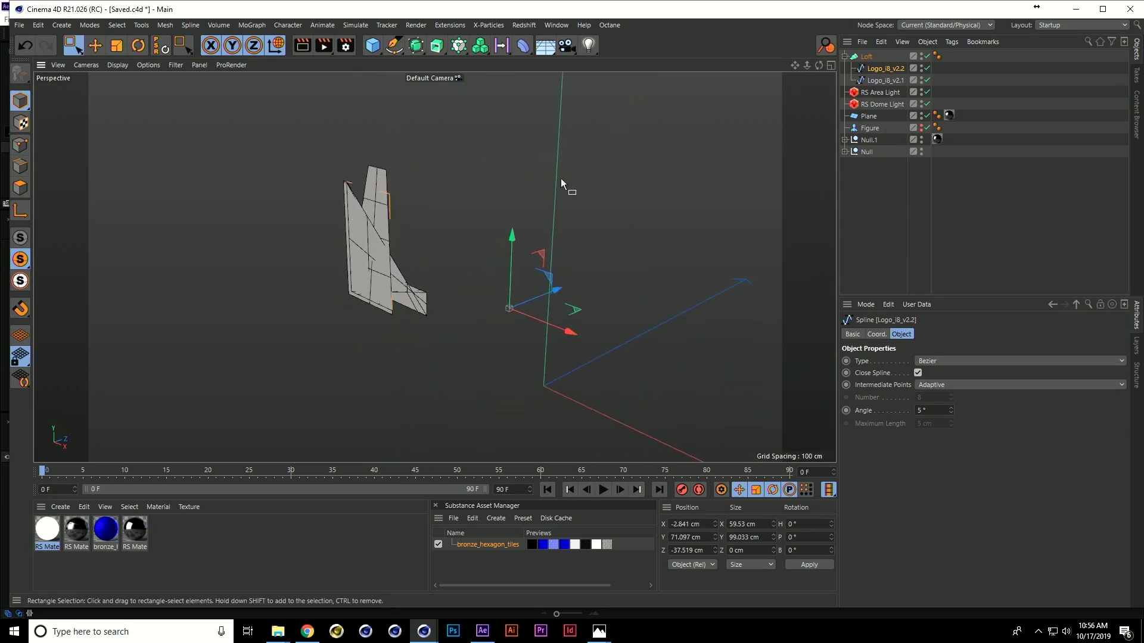
# - Return to the maximized Front view with Logo_i8_v2.2 selected in Point mode
pyautogui.keyDown('ctrl'); pyautogui.click(885, 80); pyautogui.keyUp('ctrl')
pyautogui.middleClick(352, 207)
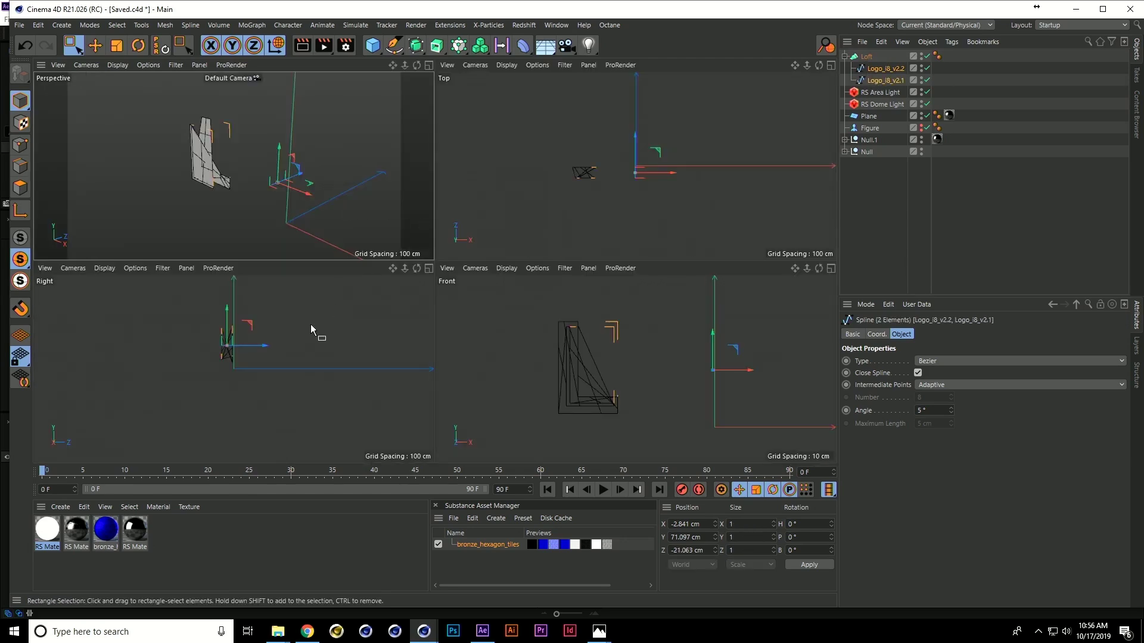
pyautogui.middleClick(584, 357)
pyautogui.click(885, 68)
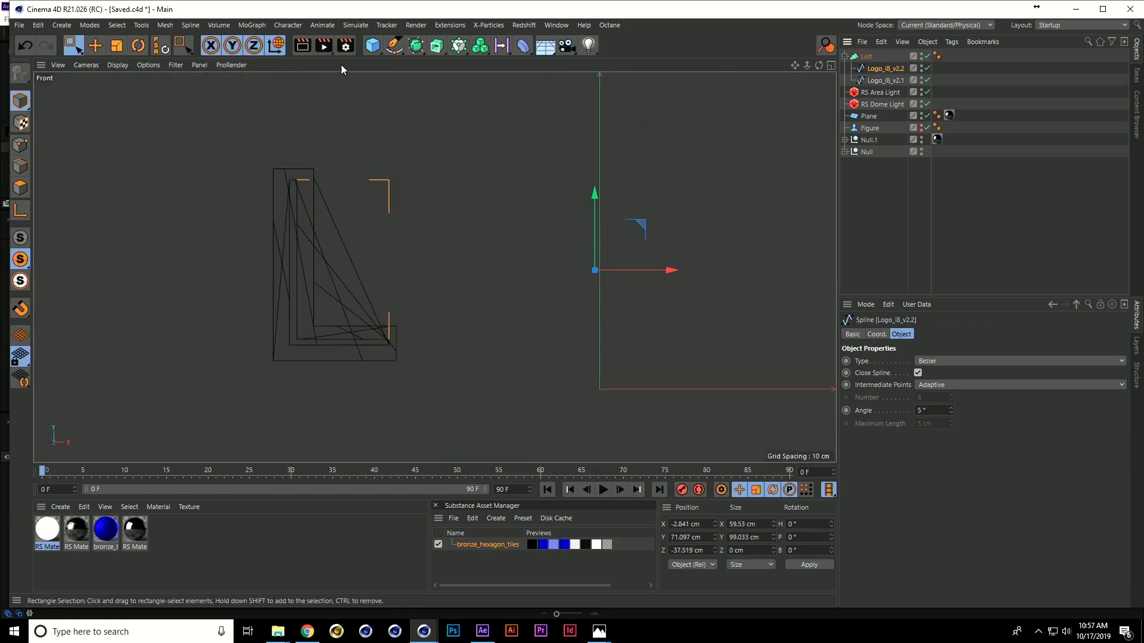
pyautogui.click(18, 145)
# - Disable the Loft and make Logo_i8_v2.2's bottom-left corner its first point
pyautogui.press('q')
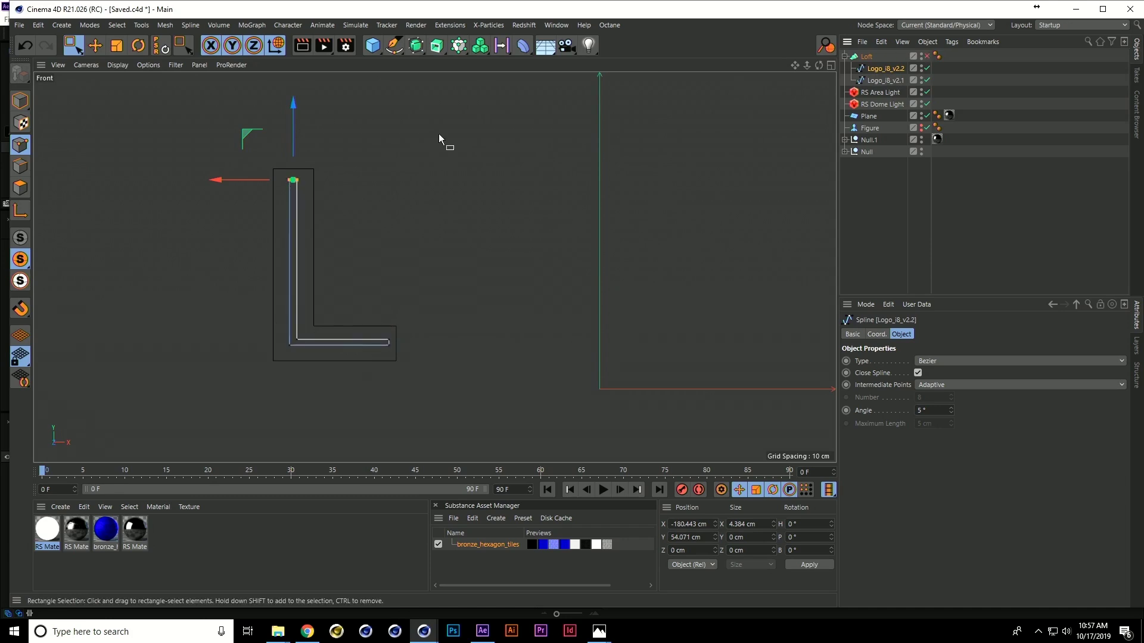
pyautogui.moveTo(273, 330); pyautogui.dragTo(290, 351)
pyautogui.rightClick(289, 350)
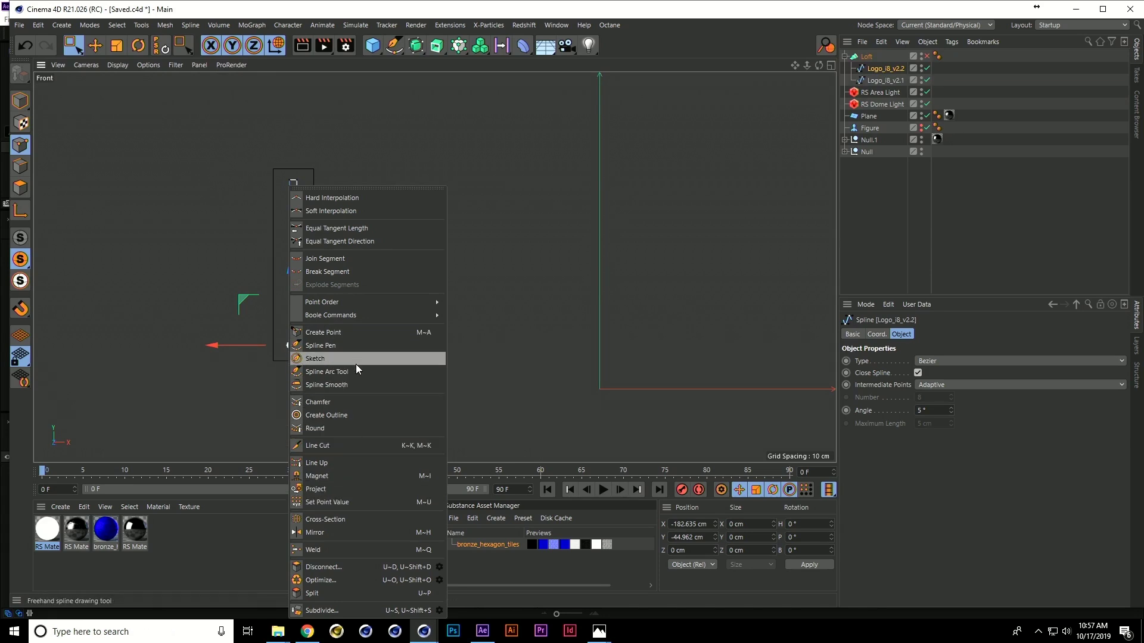
pyautogui.moveTo(384, 301)
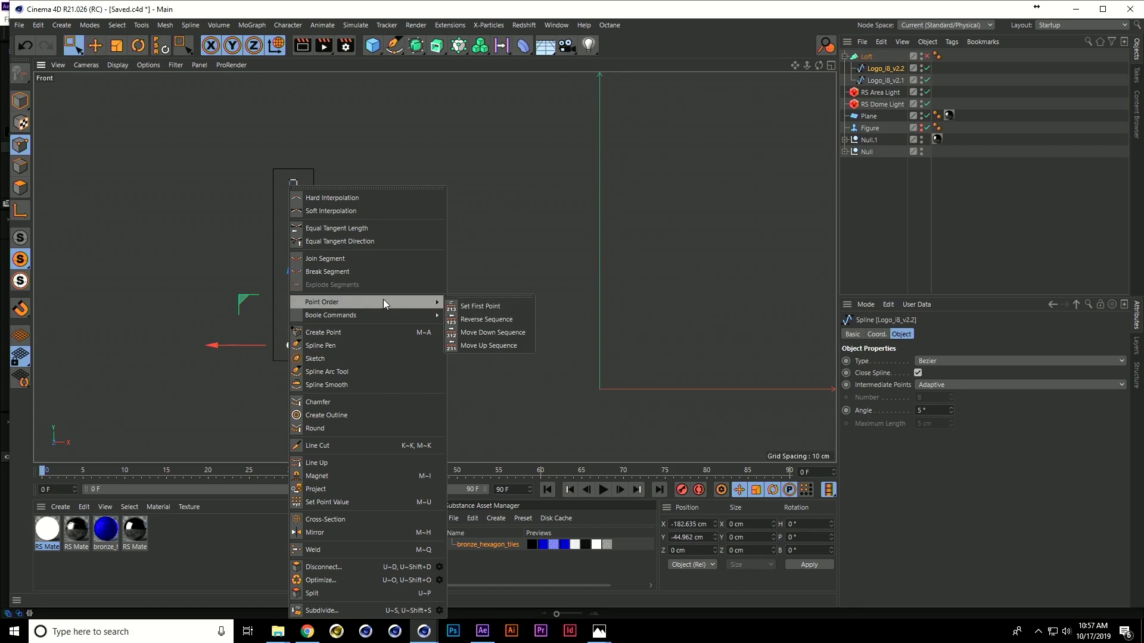
pyautogui.click(485, 310)
# - Make the outer Logo_i8_v2.1's bottom-left corner its first point
pyautogui.click(877, 80)
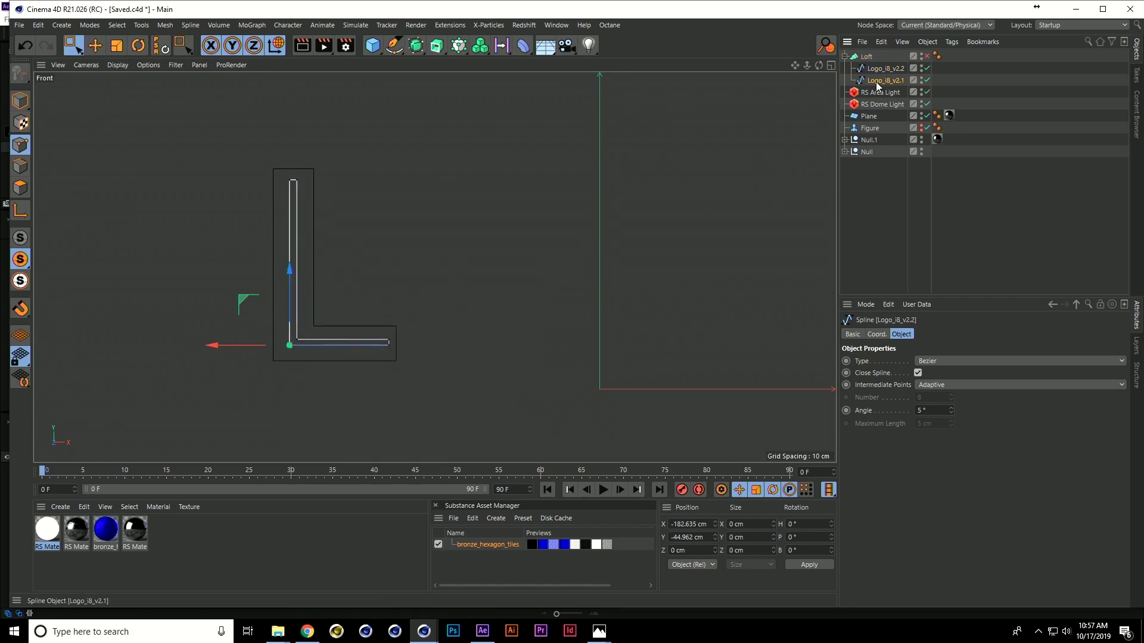
pyautogui.moveTo(256, 380); pyautogui.dragTo(295, 349)
pyautogui.rightClick(275, 362)
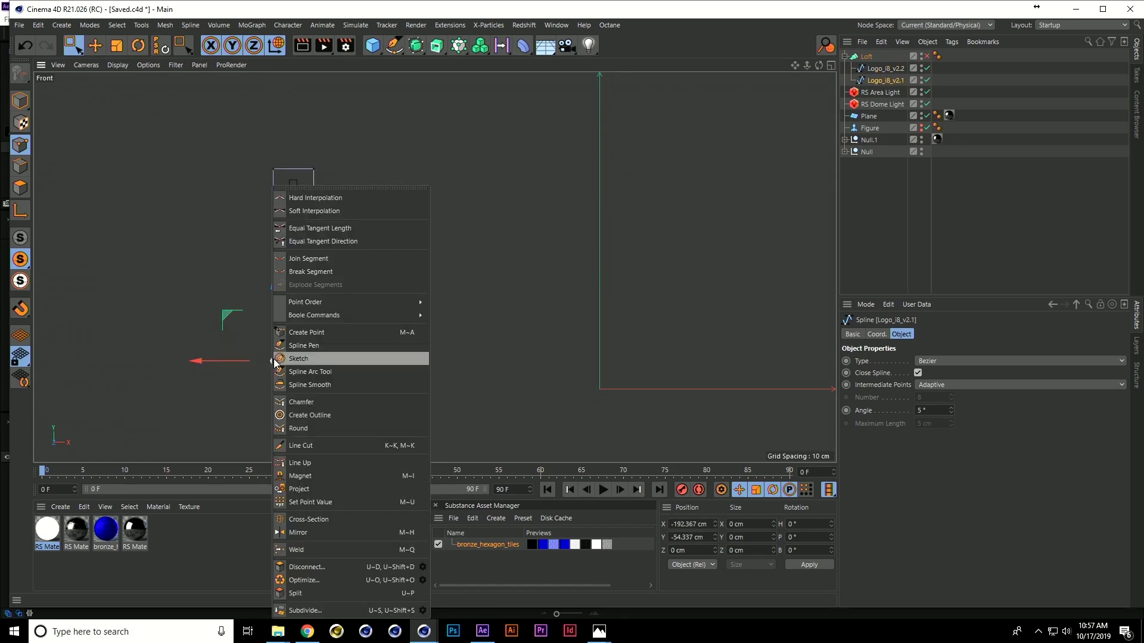
pyautogui.moveTo(348, 305)
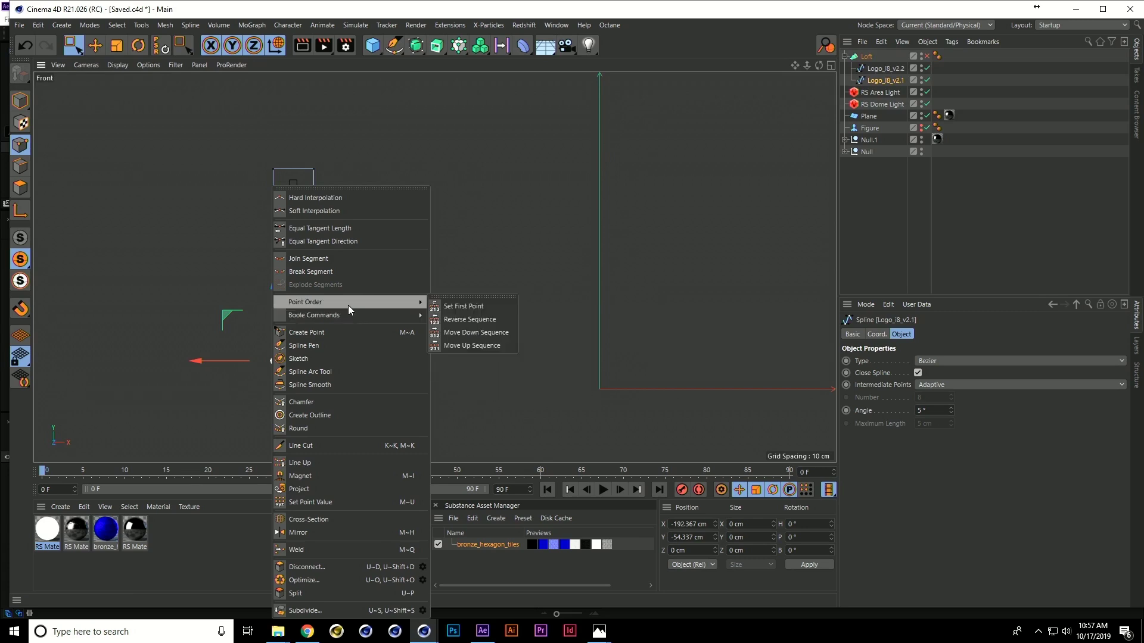
pyautogui.click(476, 305)
# - Re-enable the Loft and delete the duplicate L spline, undoing one wrong deletion
pyautogui.click(927, 56)
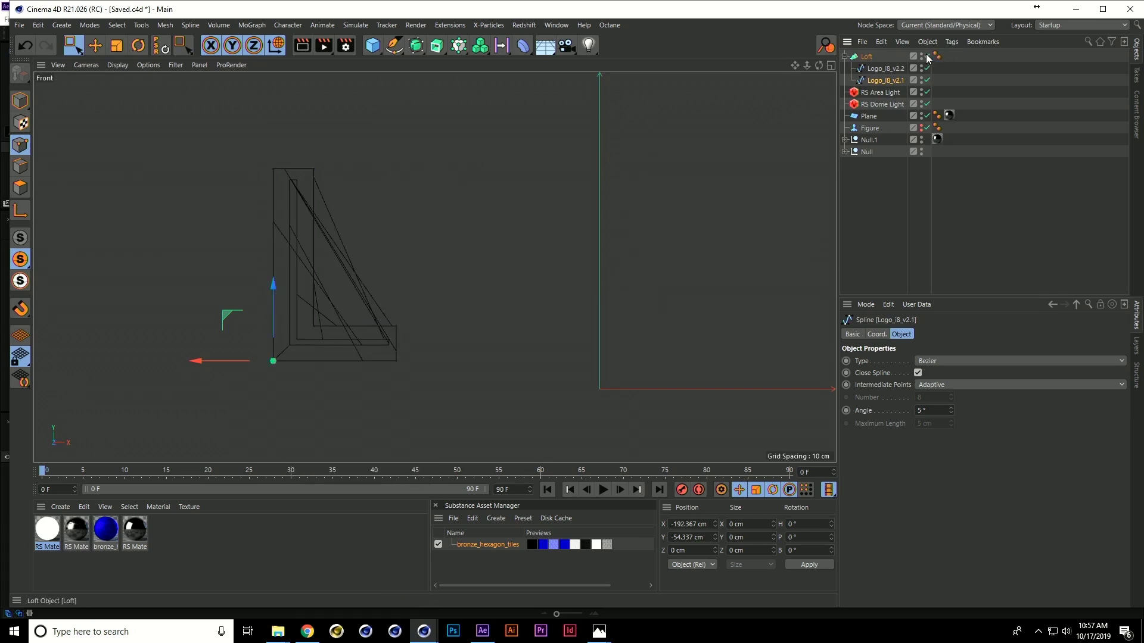
pyautogui.click(886, 68)
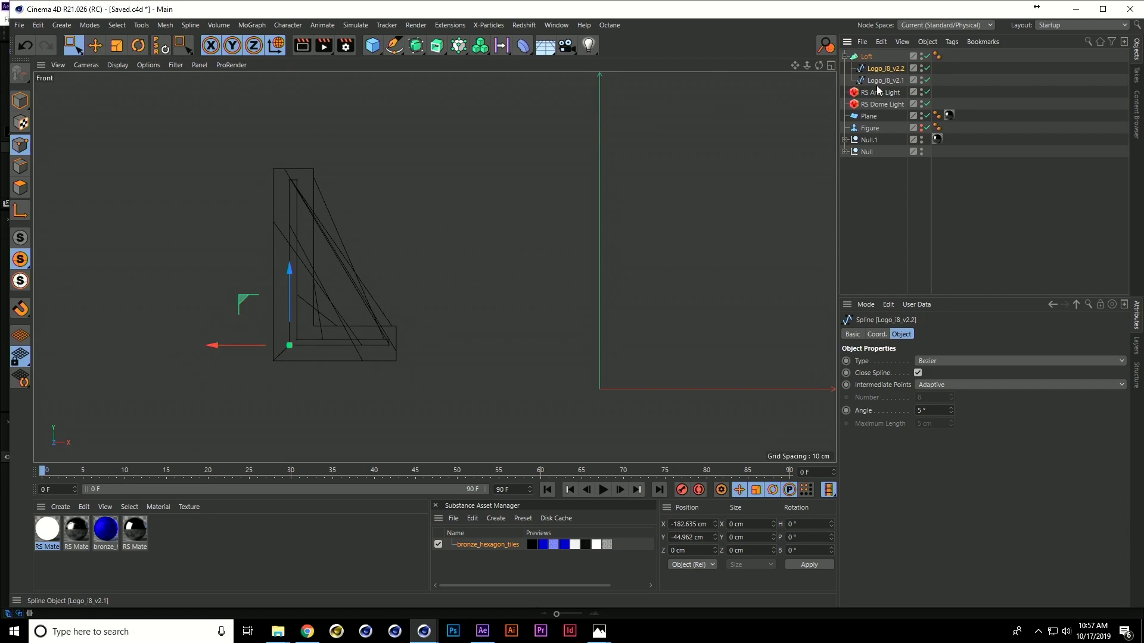
pyautogui.click(873, 80)
pyautogui.press('Delete')
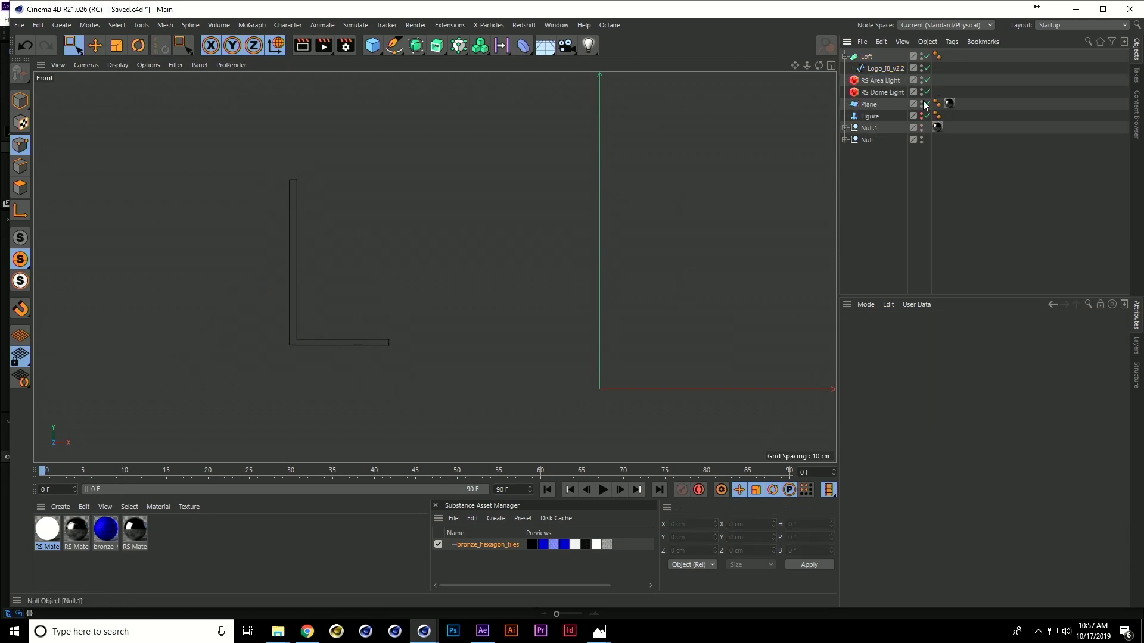
pyautogui.hotkey('ctrl', 'z')
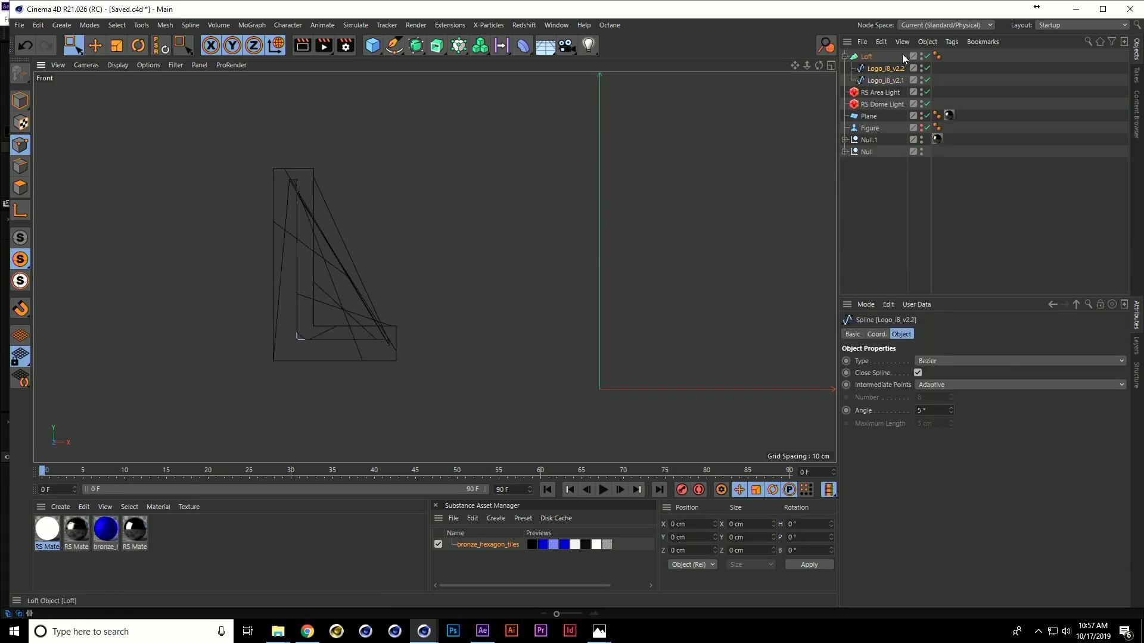
pyautogui.press('Delete')
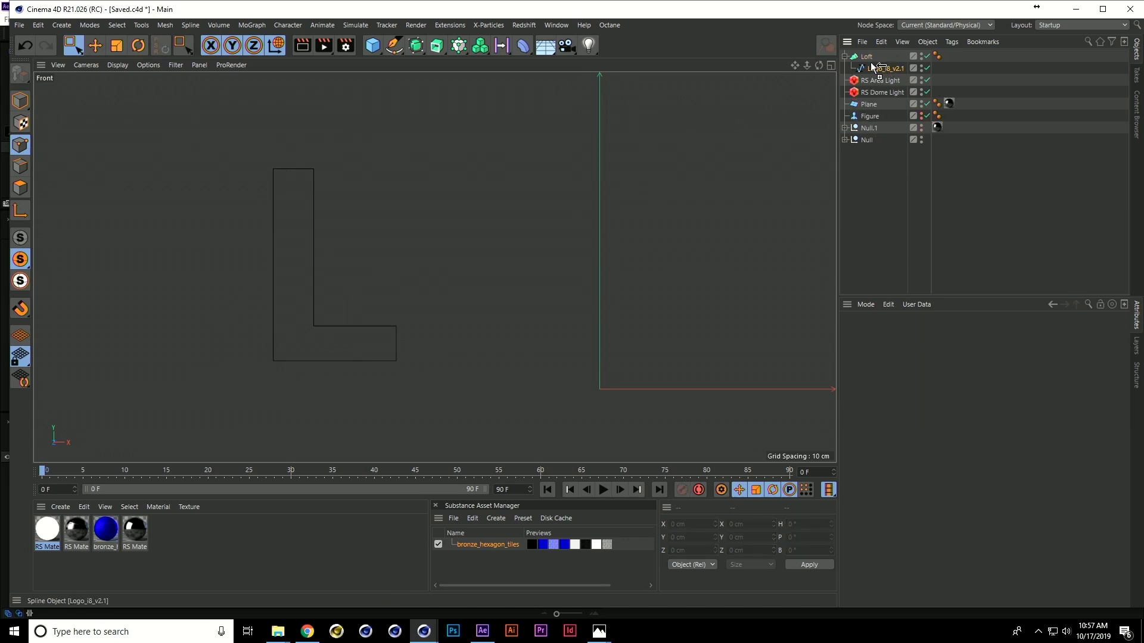
# - Add Logo_i8_v2 to the Loft, shift its left edge right, and push it back in depth
pyautogui.moveTo(872, 65); pyautogui.dragTo(876, 67)
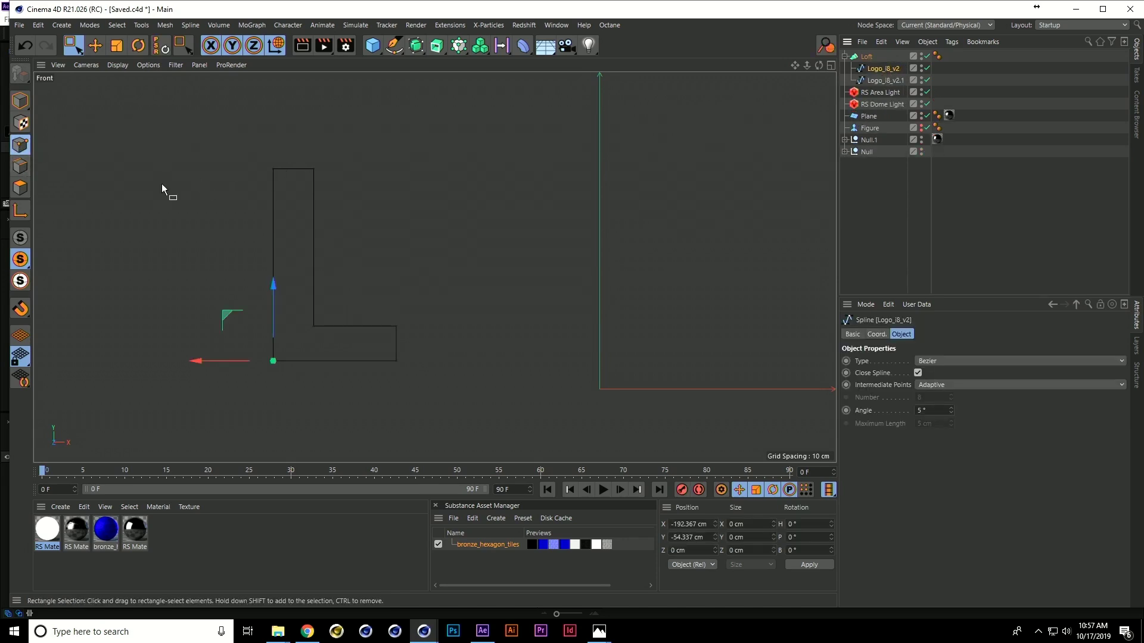
pyautogui.moveTo(227, 124); pyautogui.dragTo(281, 377)
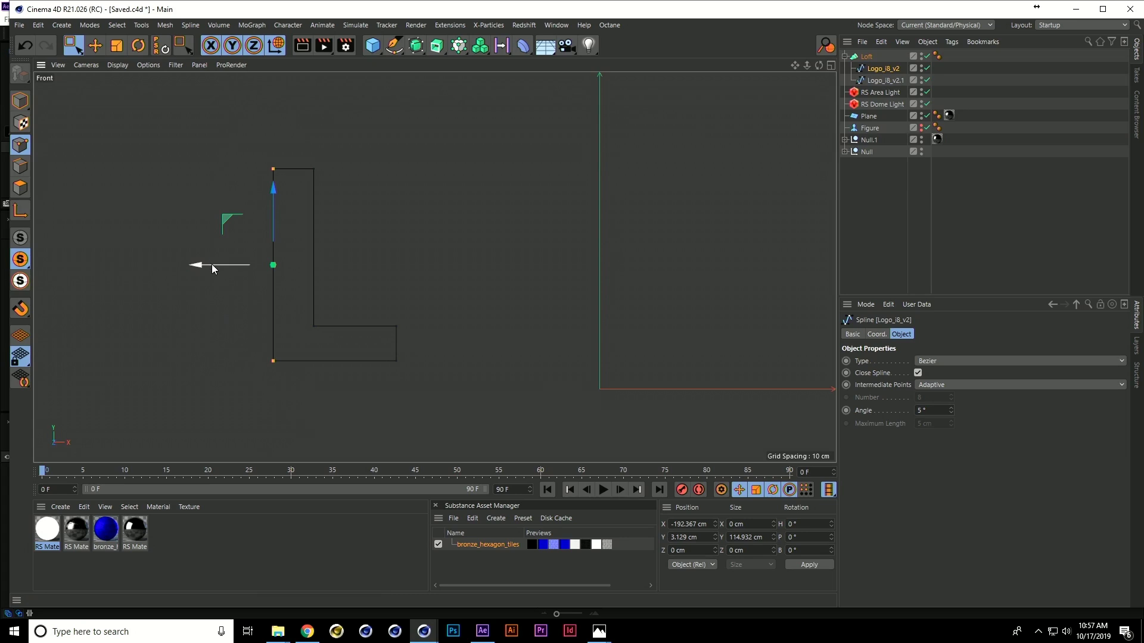
pyautogui.moveTo(212, 269); pyautogui.dragTo(228, 263)
pyautogui.middleClick(228, 262)
pyautogui.middleClick(299, 152)
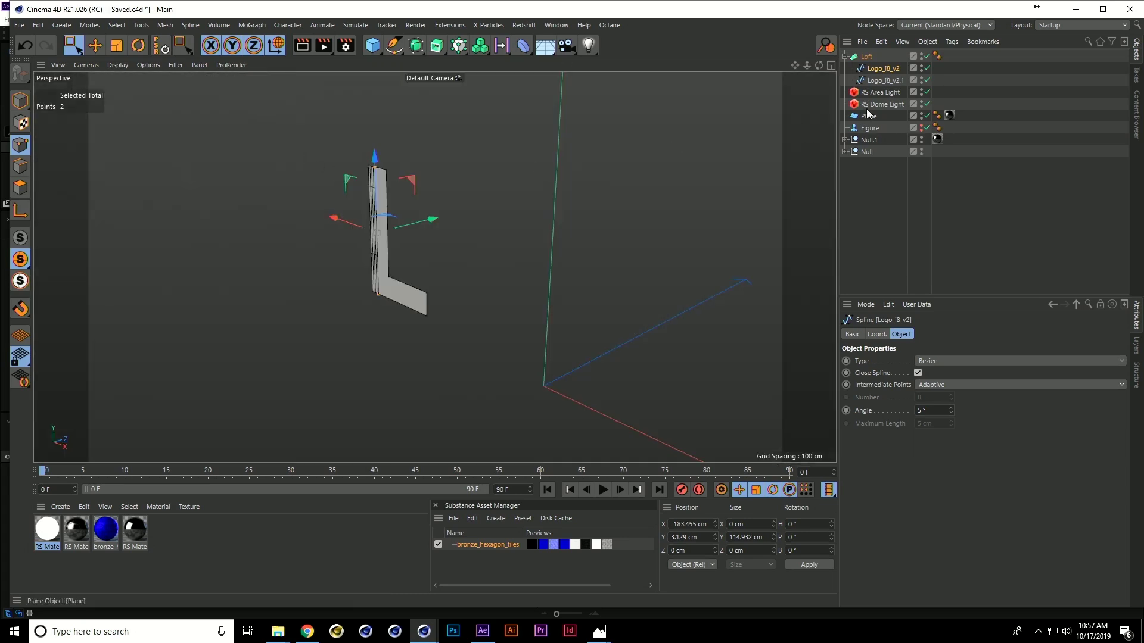
pyautogui.click(20, 100)
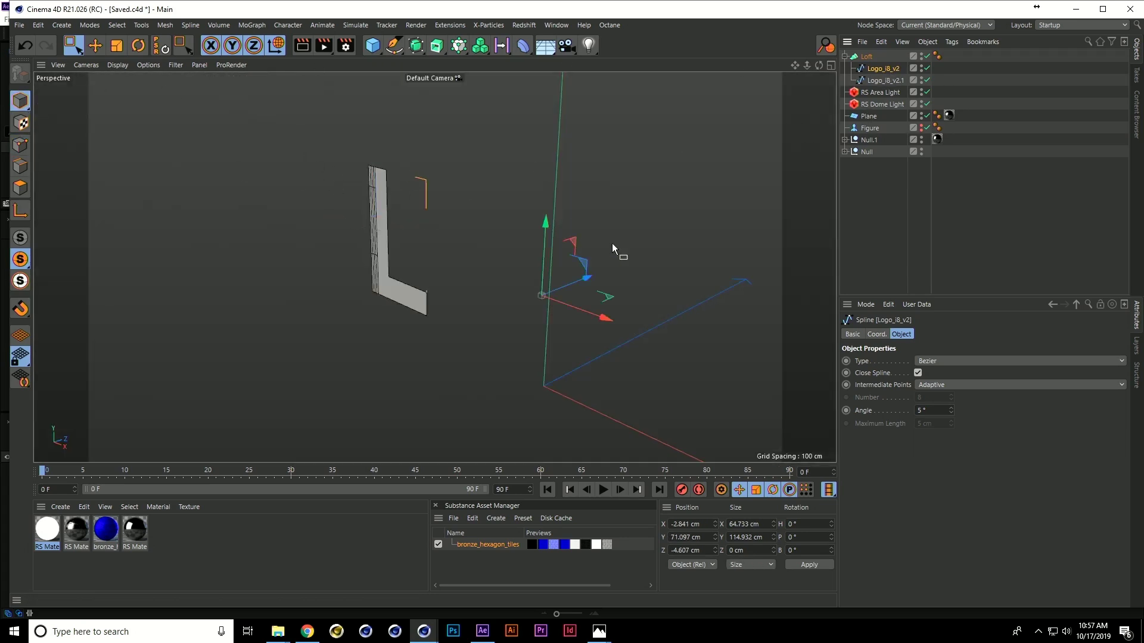
pyautogui.moveTo(584, 278); pyautogui.dragTo(576, 280)
# - In Front view, move the inner edge points left and lower the inner horizontal edge about 7.5 cm
pyautogui.middleClick(469, 174)
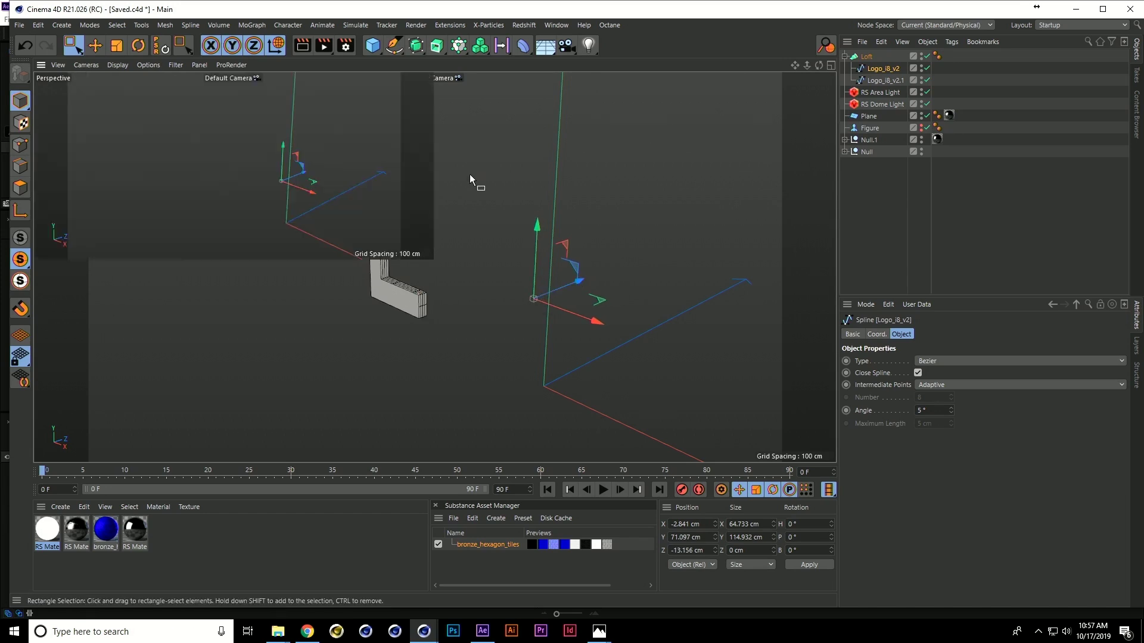
pyautogui.middleClick(573, 376)
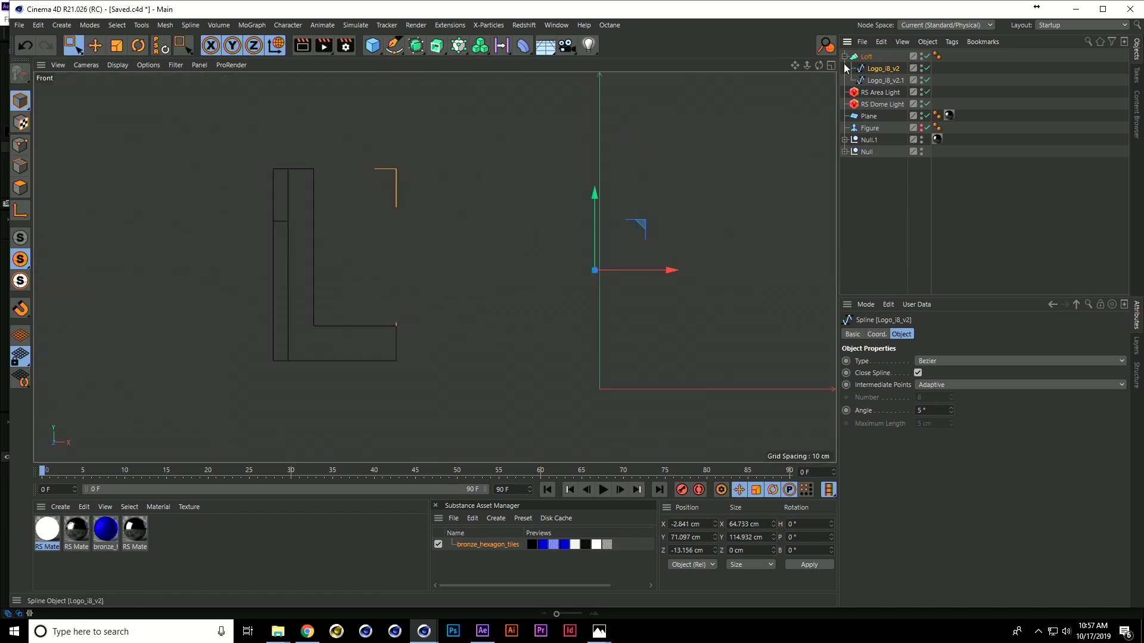
pyautogui.click(21, 145)
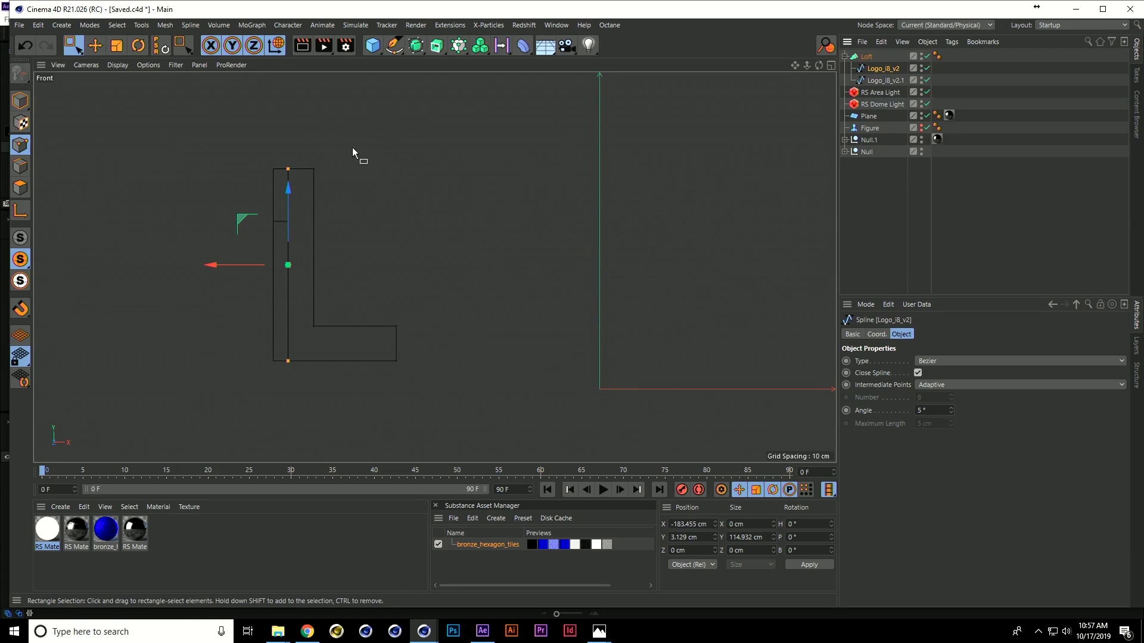
pyautogui.moveTo(352, 148); pyautogui.dragTo(304, 336)
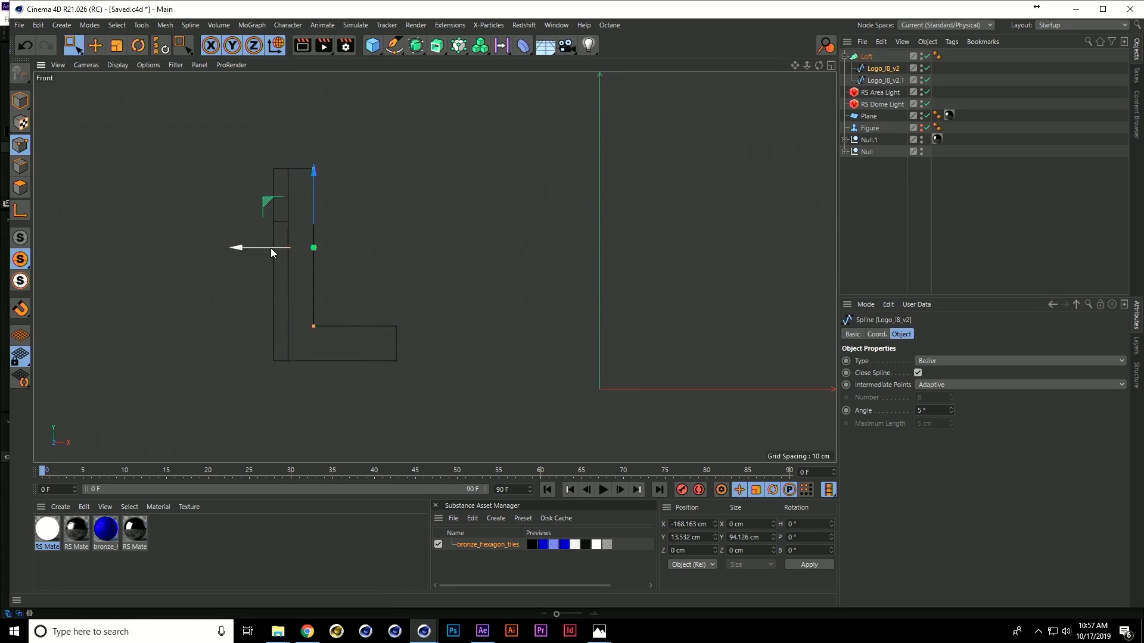
pyautogui.moveTo(270, 248); pyautogui.dragTo(253, 248)
pyautogui.moveTo(320, 186); pyautogui.dragTo(289, 118)
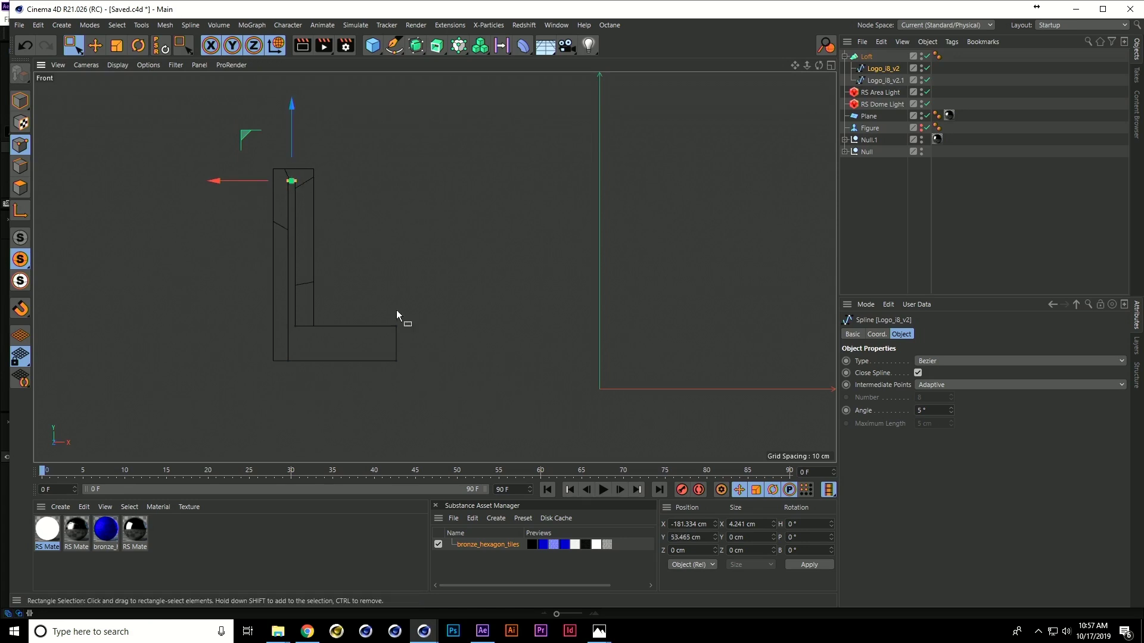
pyautogui.moveTo(419, 393); pyautogui.dragTo(236, 338)
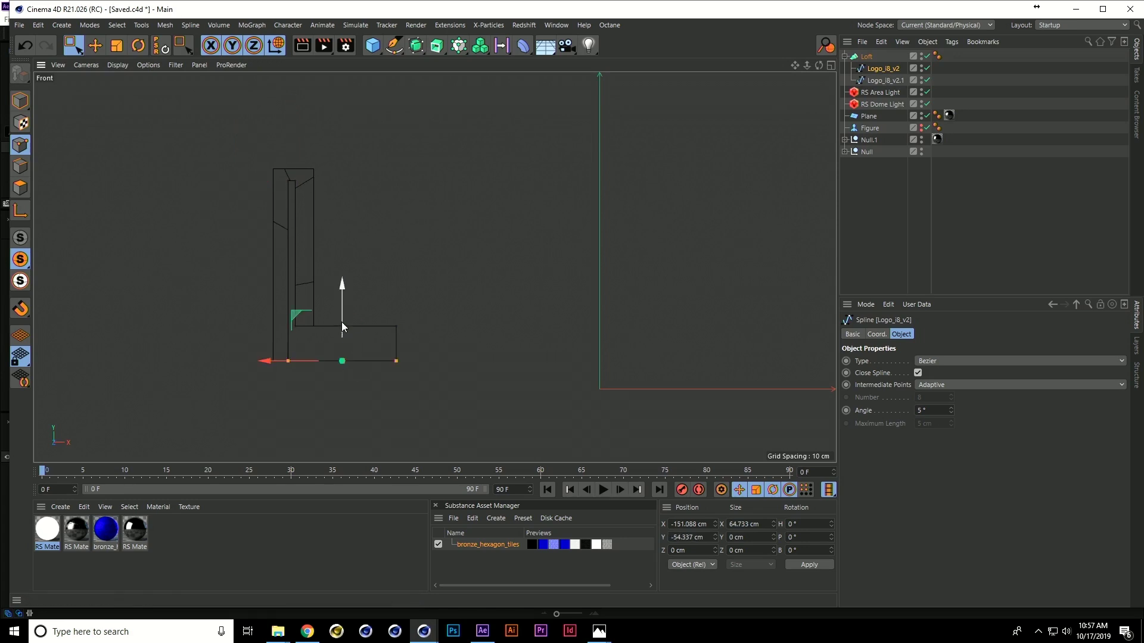
pyautogui.moveTo(428, 335); pyautogui.dragTo(288, 313)
pyautogui.moveTo(347, 248); pyautogui.dragTo(347, 261)
# - Inspect the thick L loft in Perspective and place the Loft inside Null.1
pyautogui.moveTo(437, 331); pyautogui.dragTo(342, 344)
pyautogui.middleClick(274, 223)
pyautogui.middleClick(205, 145)
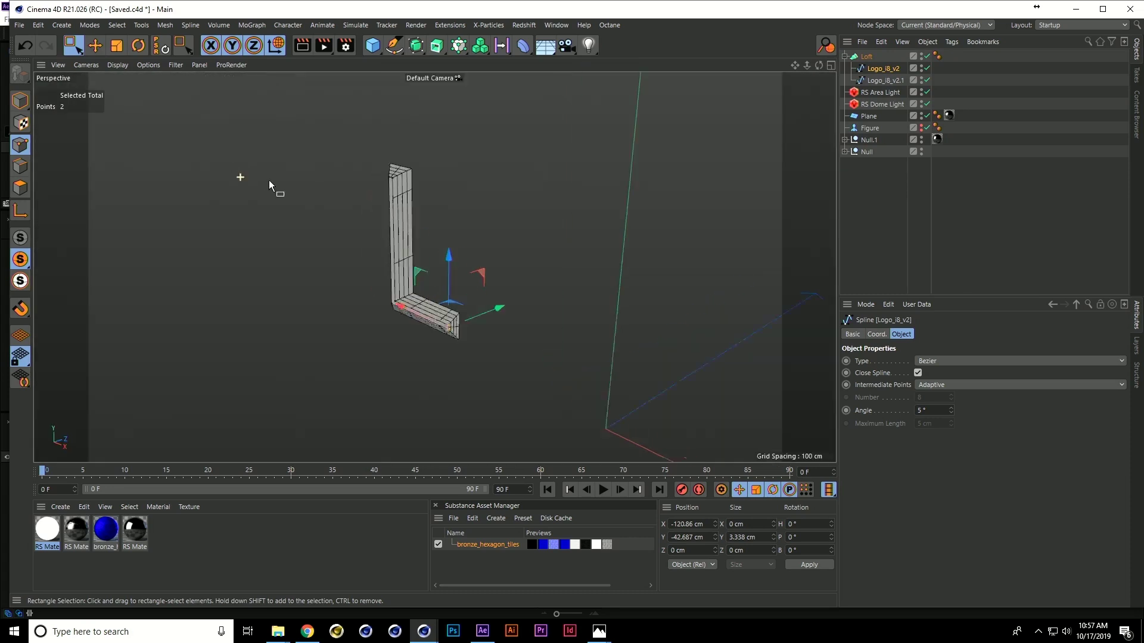
pyautogui.keyDown('alt'); pyautogui.moveTo(434, 223); pyautogui.dragTo(876, 72); pyautogui.keyUp('alt')
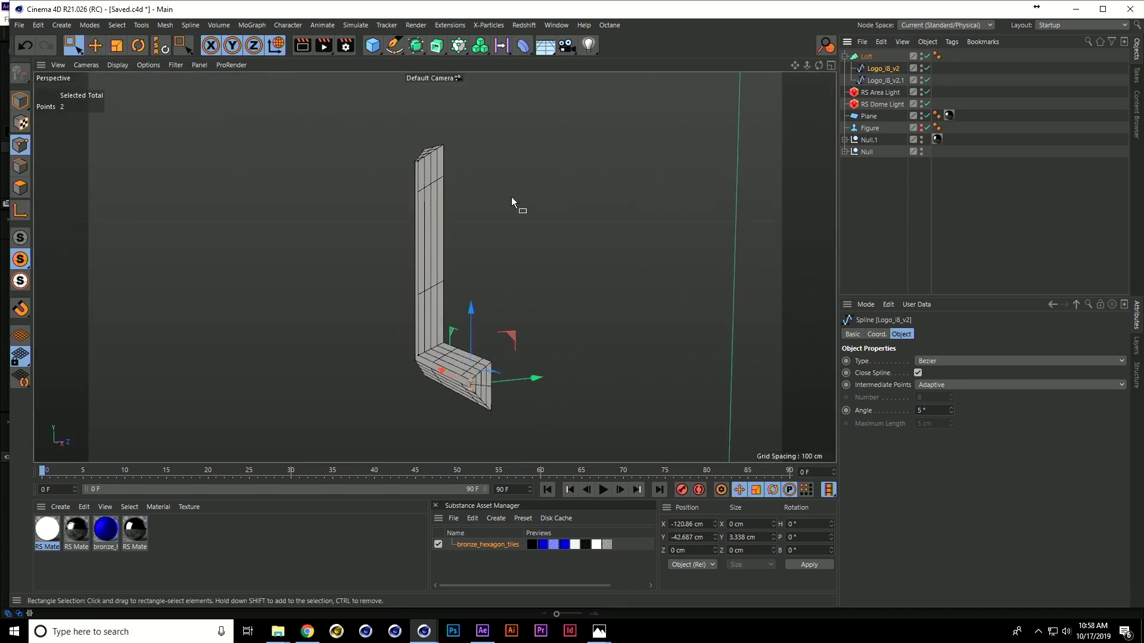
pyautogui.moveTo(867, 57); pyautogui.dragTo(870, 141)
pyautogui.keyDown('alt'); pyautogui.moveTo(562, 209); pyautogui.dragTo(738, 202); pyautogui.keyUp('alt')
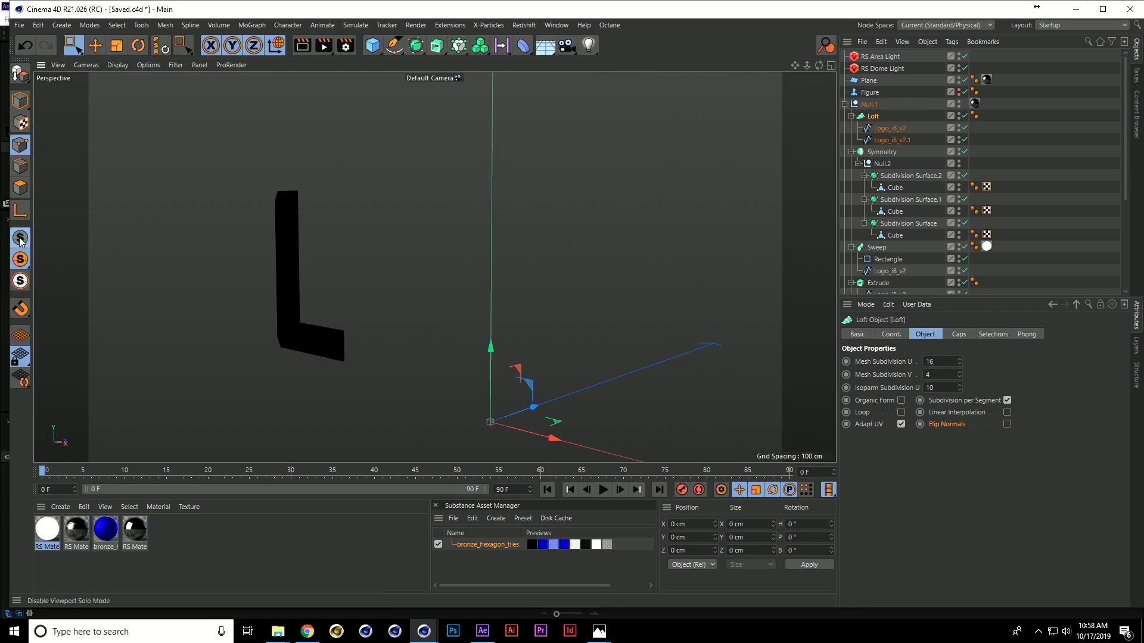
# - Move the L Loft about 3.4 cm in depth
pyautogui.keyDown('alt'); pyautogui.moveTo(50, 233); pyautogui.dragTo(838, 72); pyautogui.keyUp('alt')
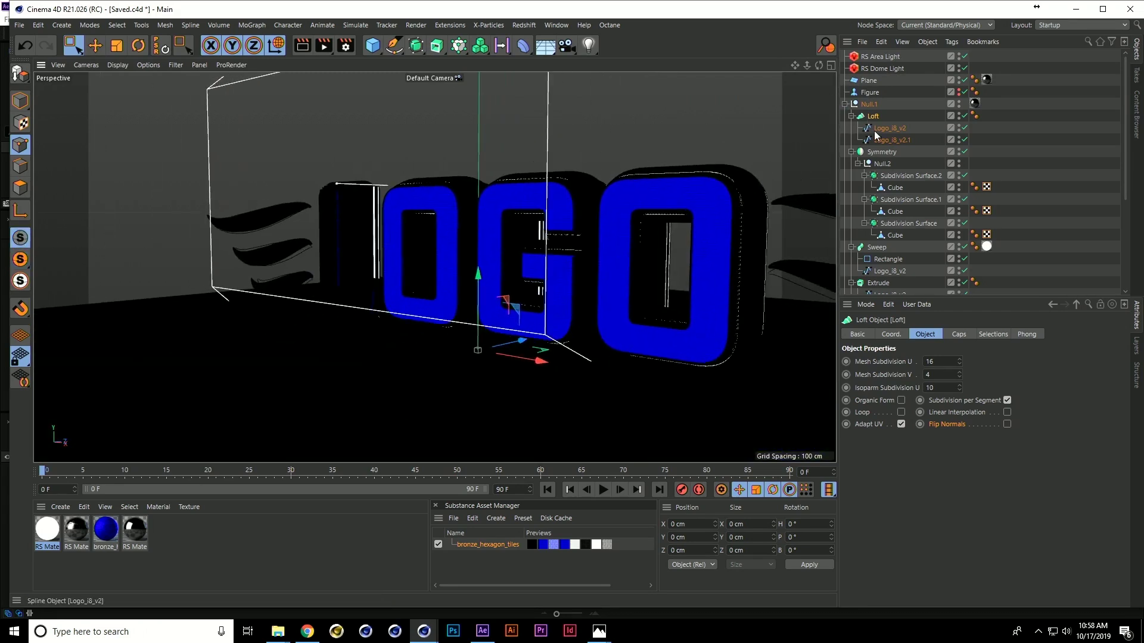
pyautogui.click(20, 101)
pyautogui.press('e')
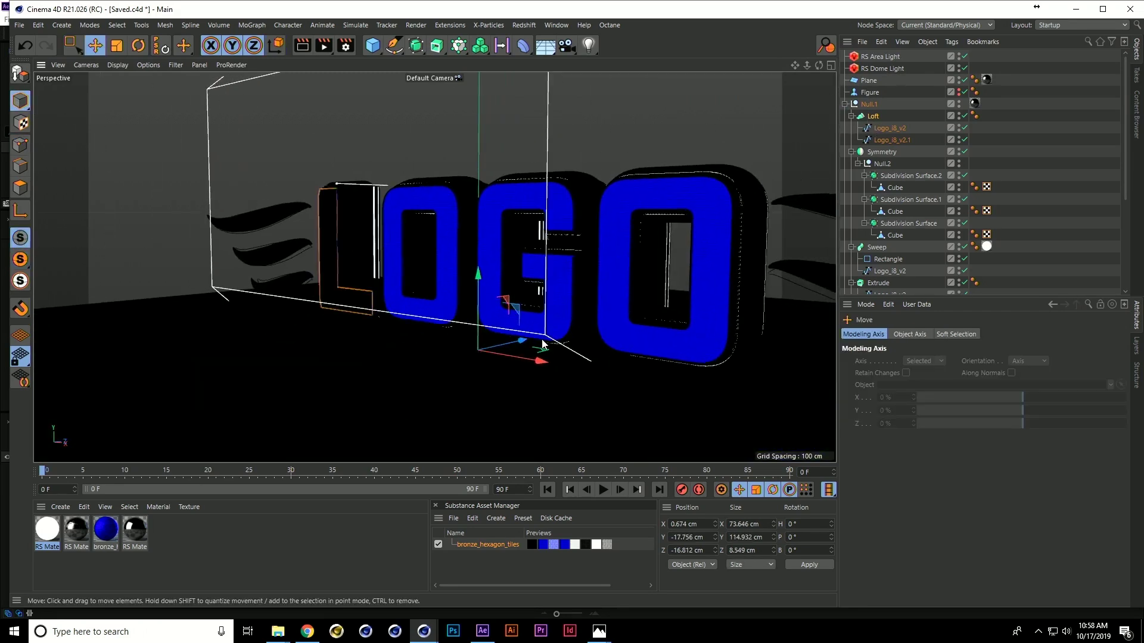
pyautogui.moveTo(522, 341); pyautogui.dragTo(528, 353)
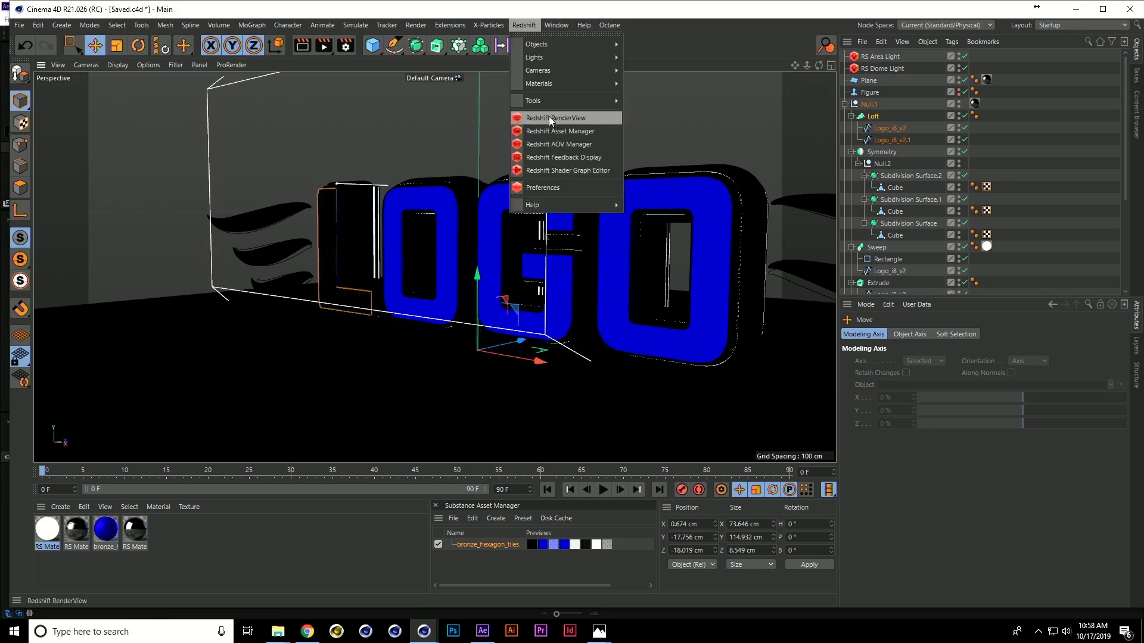
# - Render a Redshift RenderView preview of the logo using the Beauty pass
pyautogui.click(551, 119)
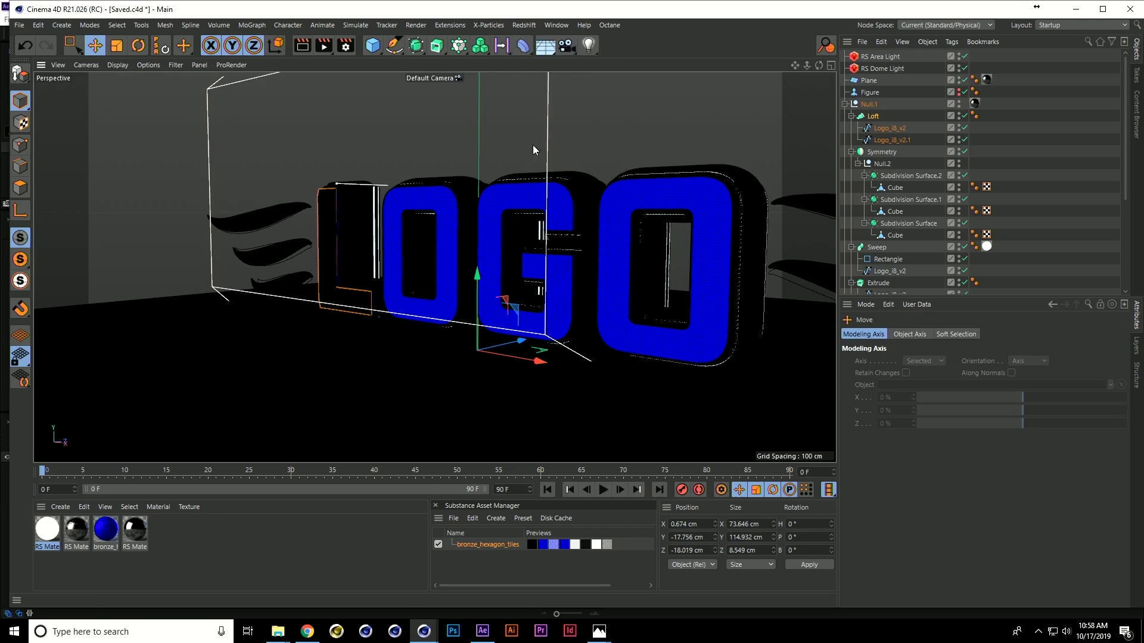
pyautogui.click(637, 163)
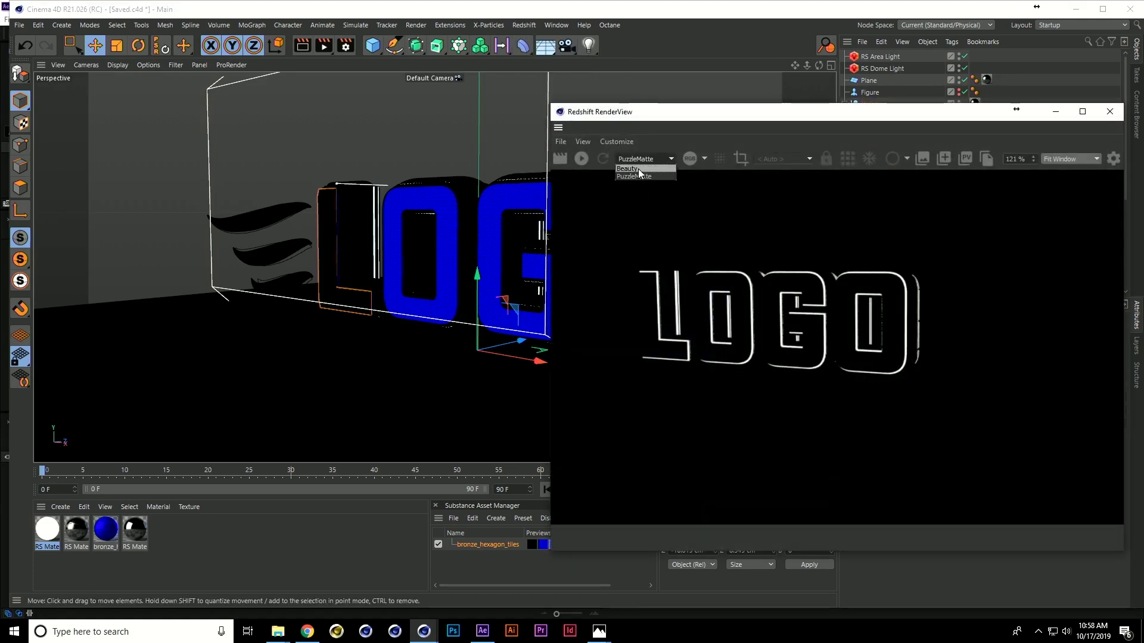
pyautogui.click(636, 168)
pyautogui.click(582, 158)
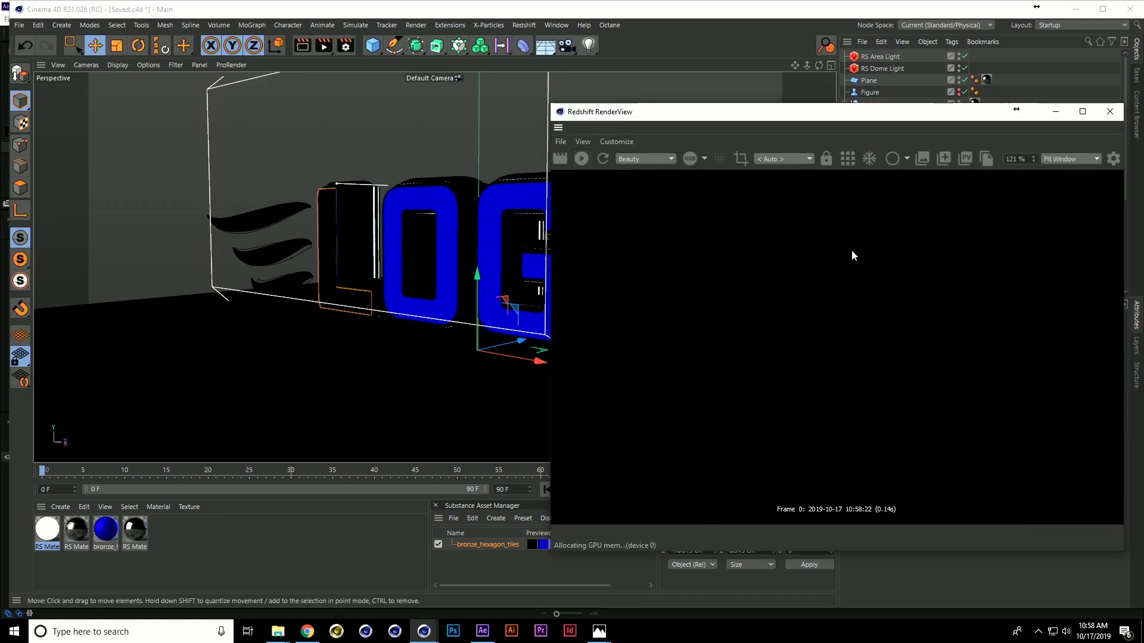
pyautogui.moveTo(898, 119); pyautogui.dragTo(593, 111)
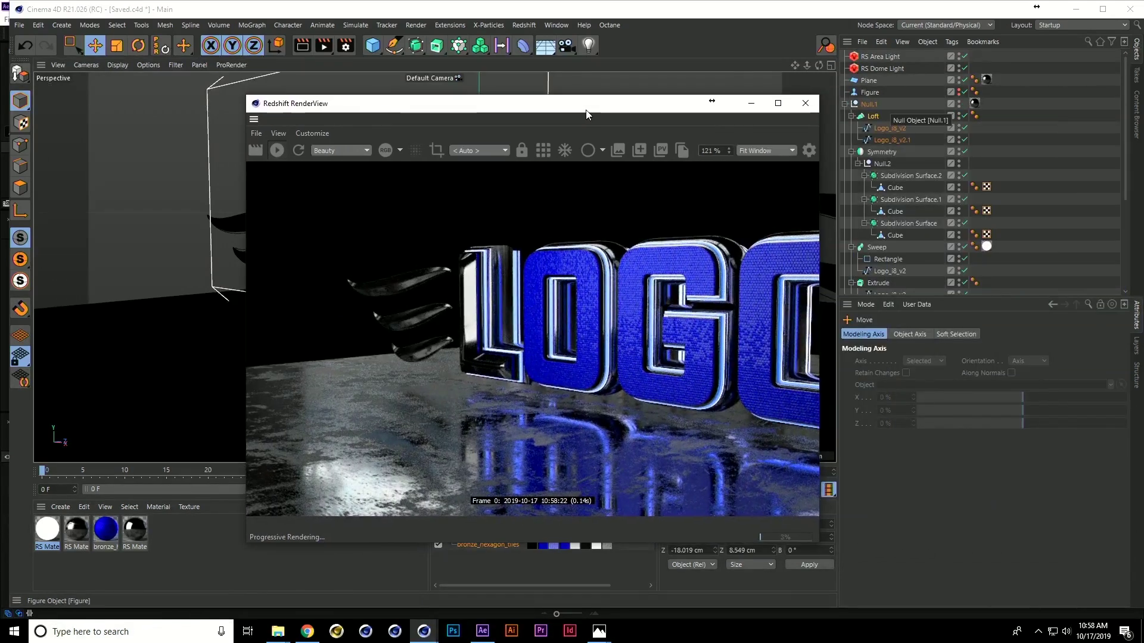
pyautogui.scroll(-3, 1029, 229)
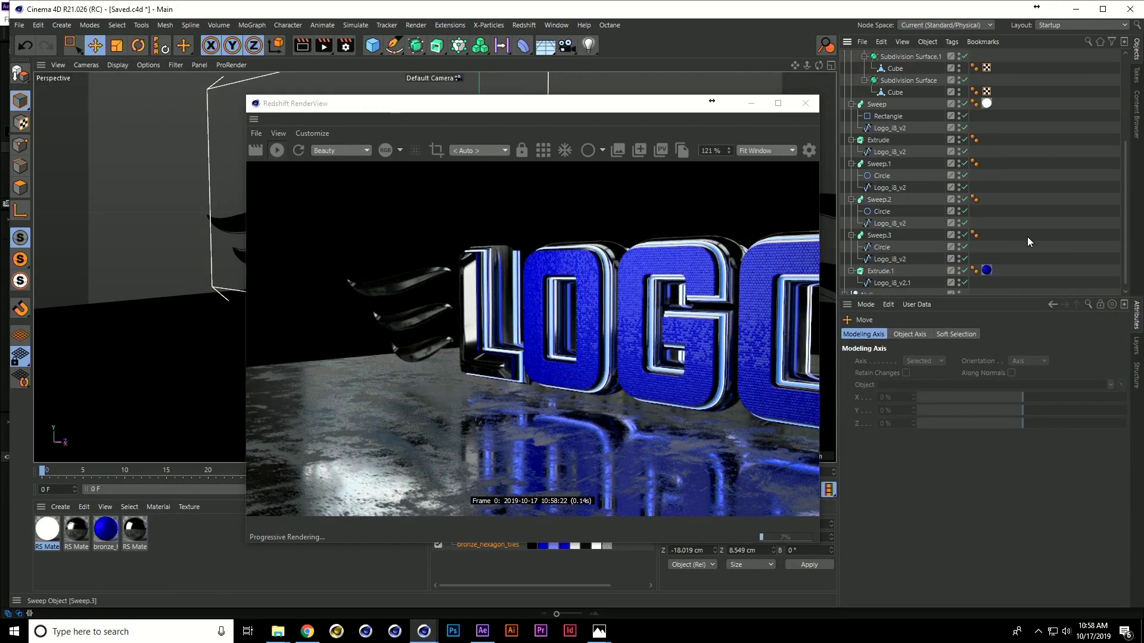
# - Delete Extrude.1's material tag and disable the RS Area Light
pyautogui.click(977, 272)
pyautogui.press('Delete')
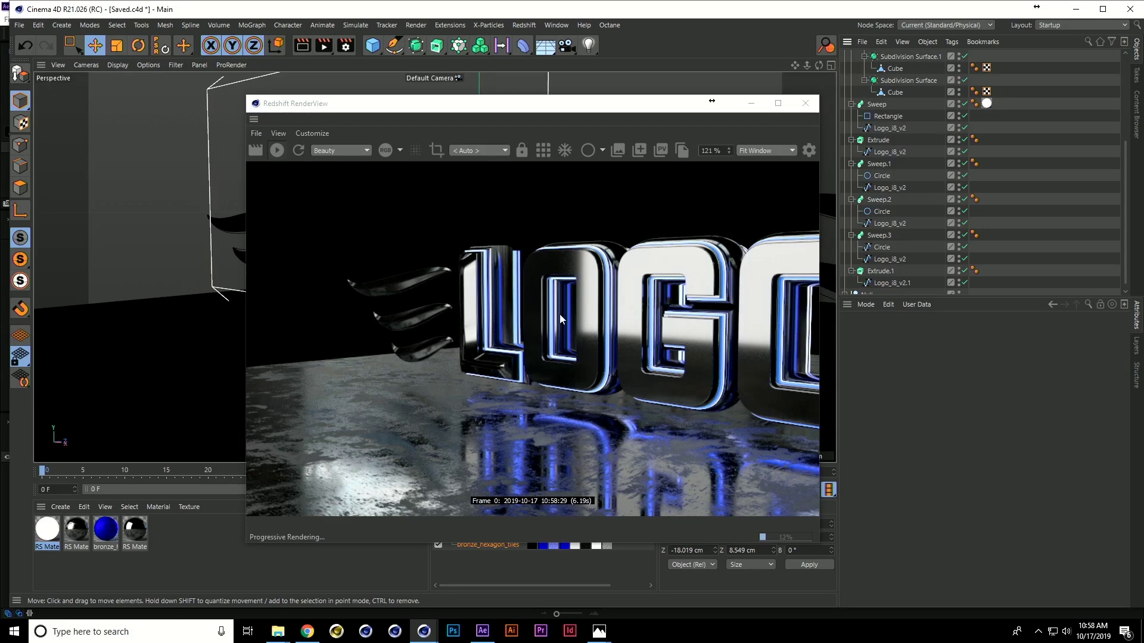
pyautogui.scroll(5, 893, 179)
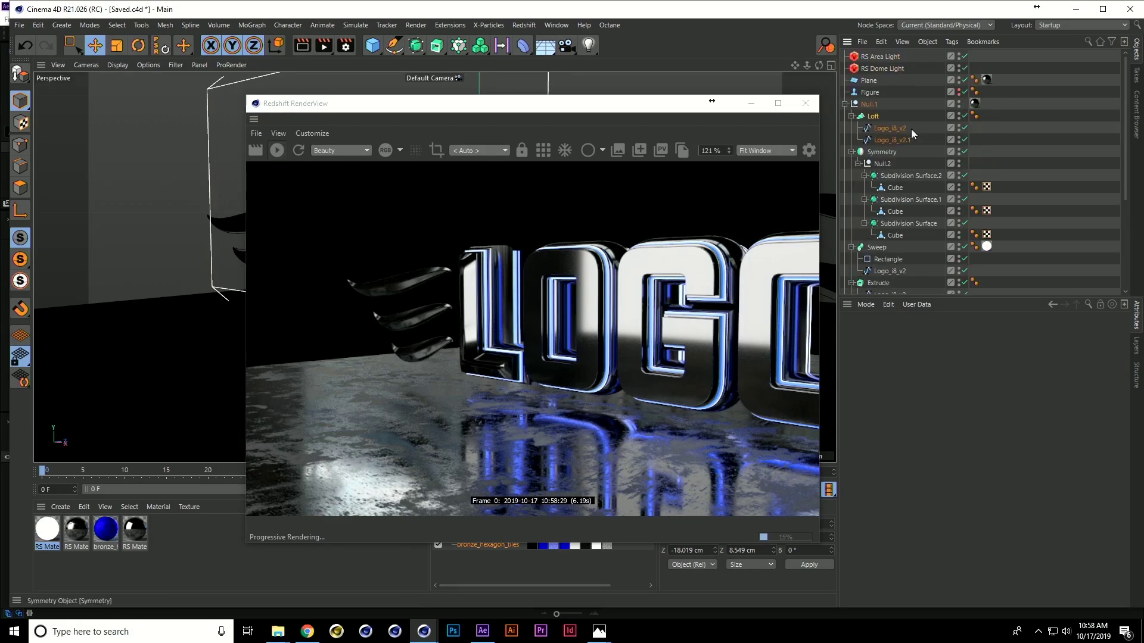
pyautogui.click(881, 57)
pyautogui.click(965, 57)
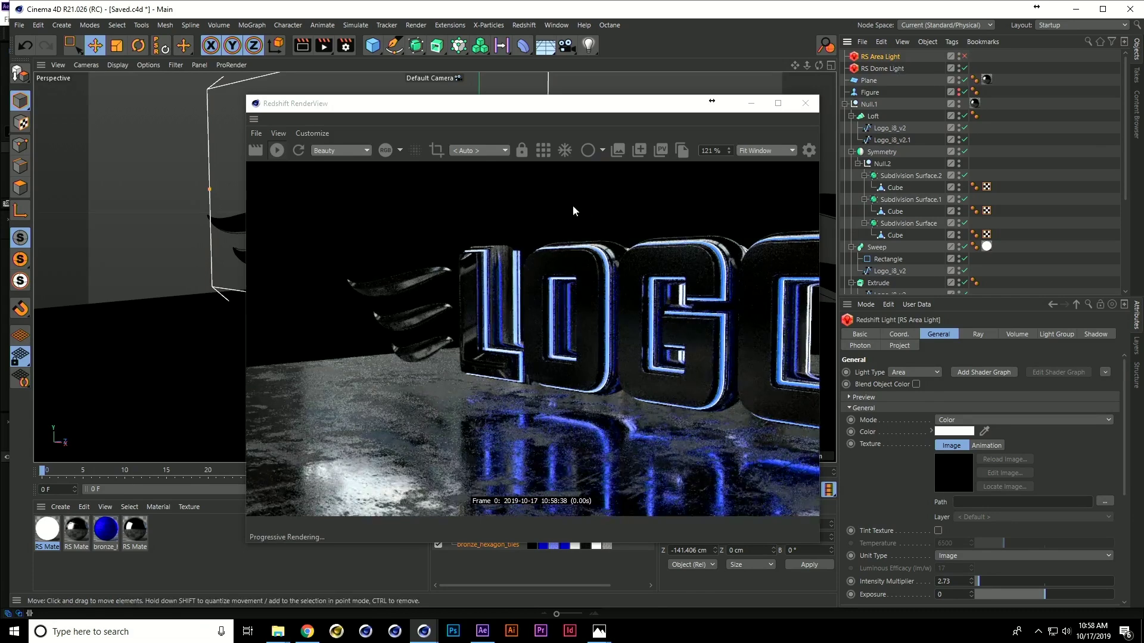